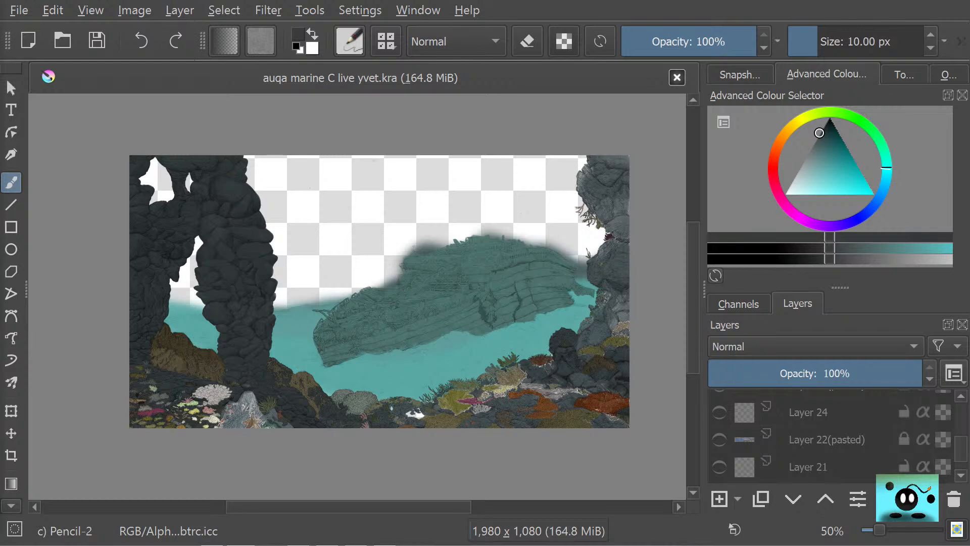
{"action": "scroll", "coordinate": [222, 429], "scroll_direction": "up", "scroll_amount": 4}
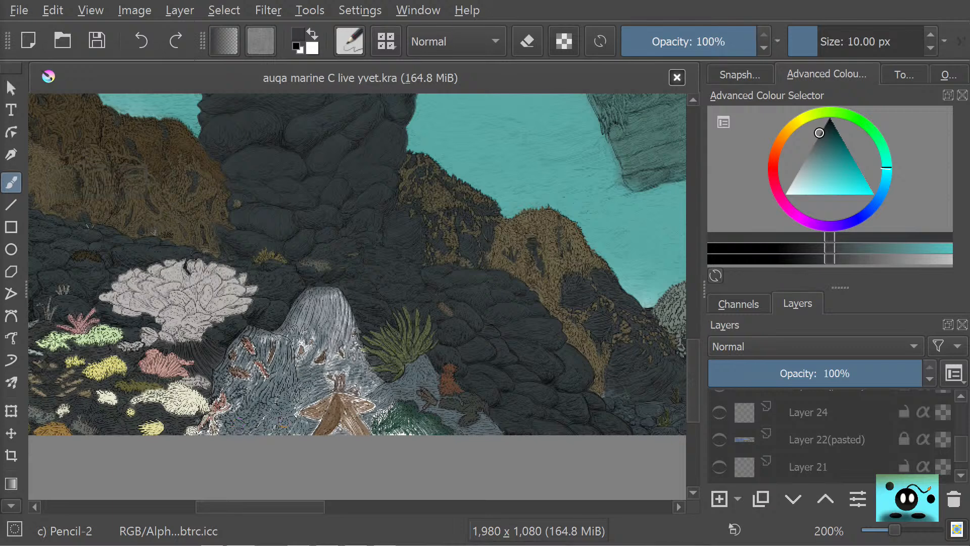
{"action": "scroll", "coordinate": [288, 420], "scroll_direction": "up", "scroll_amount": 1}
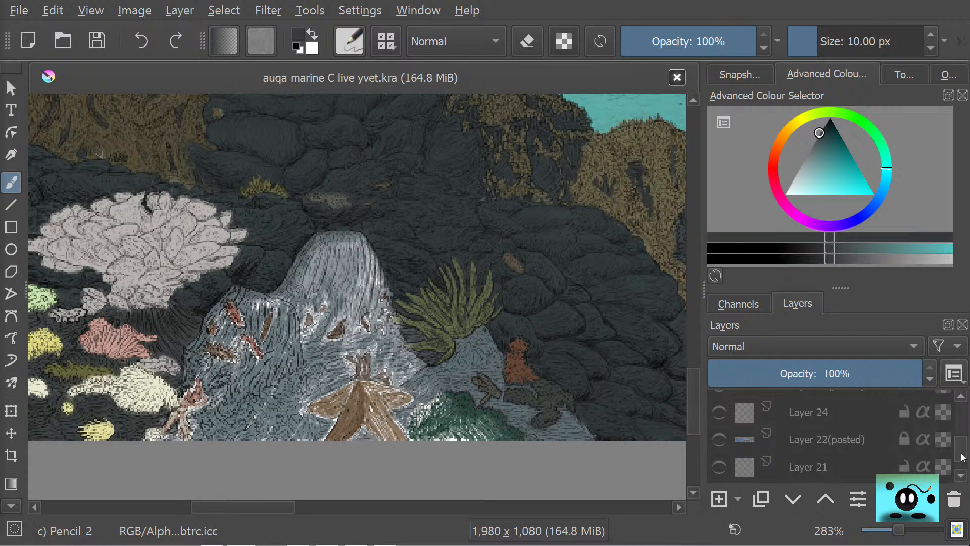
{"action": "scroll", "coordinate": [964, 449], "scroll_direction": "up", "scroll_amount": 2}
{"action": "scroll", "coordinate": [964, 449], "scroll_direction": "up", "scroll_amount": 3}
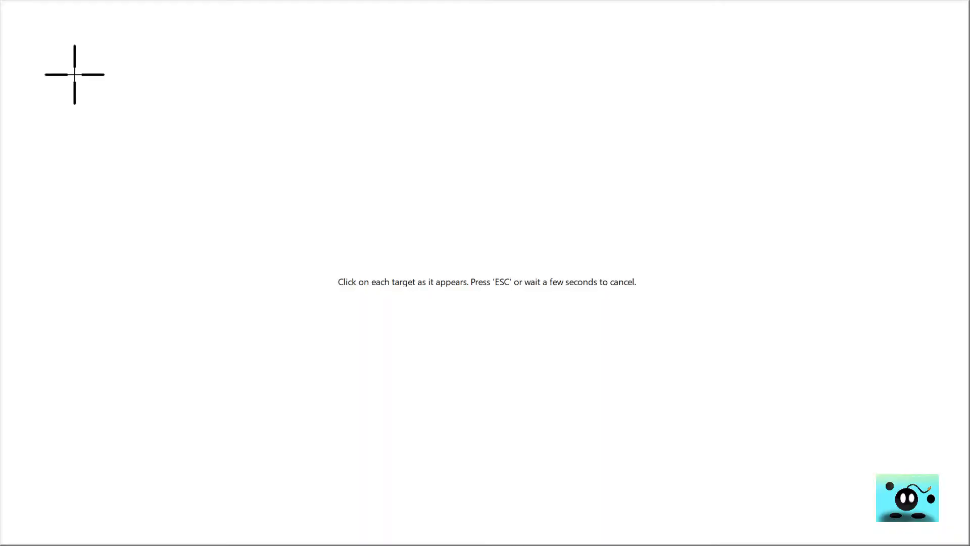
- Calibrate the pen by hitting the four screen targets and accept the calibration
{"action": "left_click", "coordinate": [74, 74]}
{"action": "left_click", "coordinate": [900, 74]}
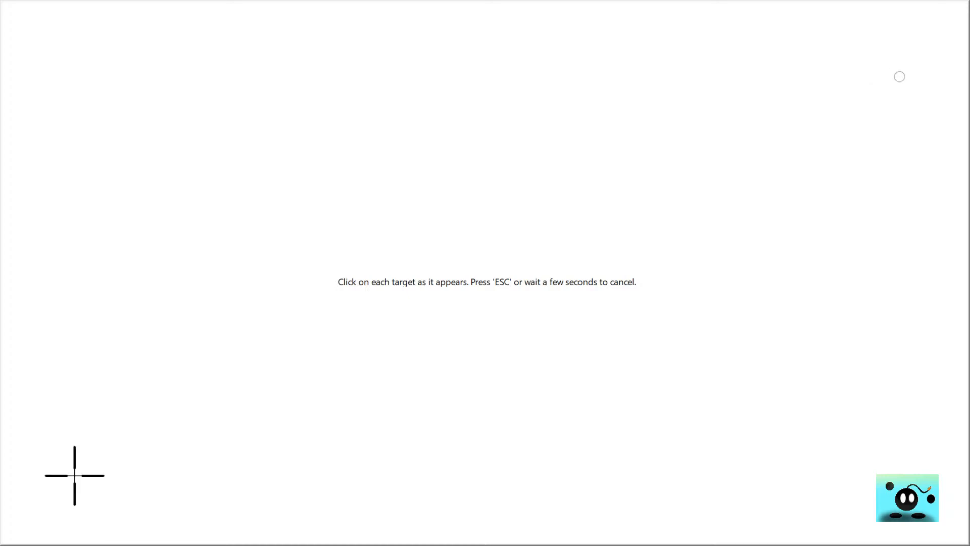
{"action": "left_click", "coordinate": [74, 476]}
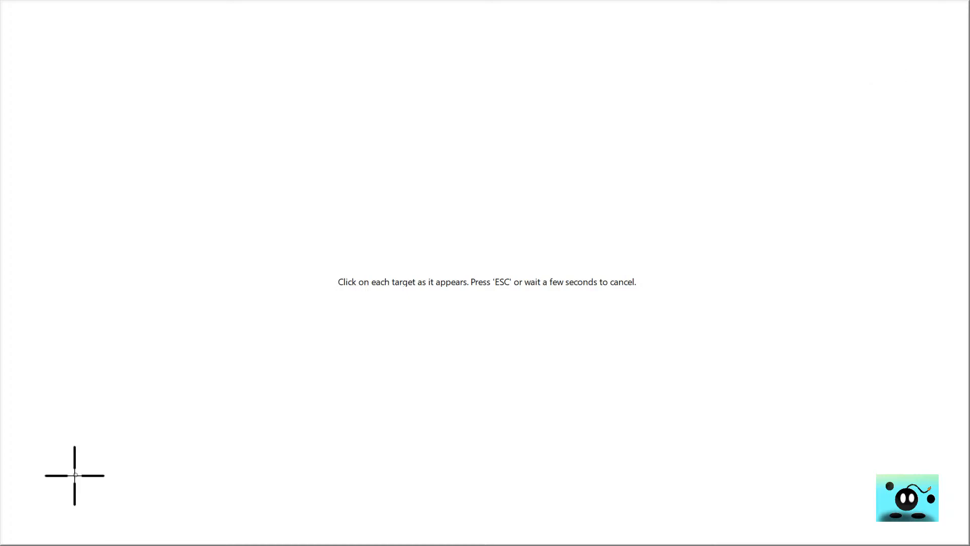
{"action": "left_click", "coordinate": [900, 476]}
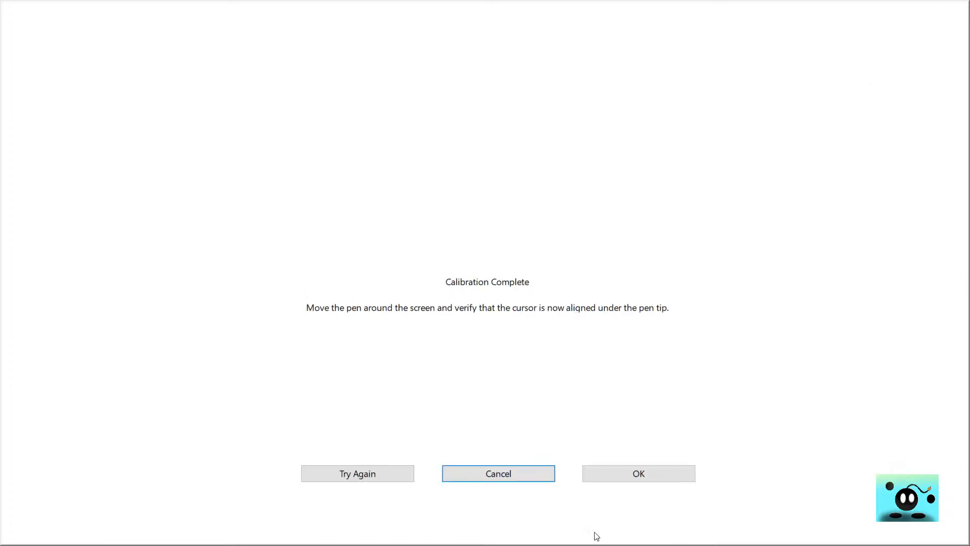
{"action": "left_click", "coordinate": [609, 479]}
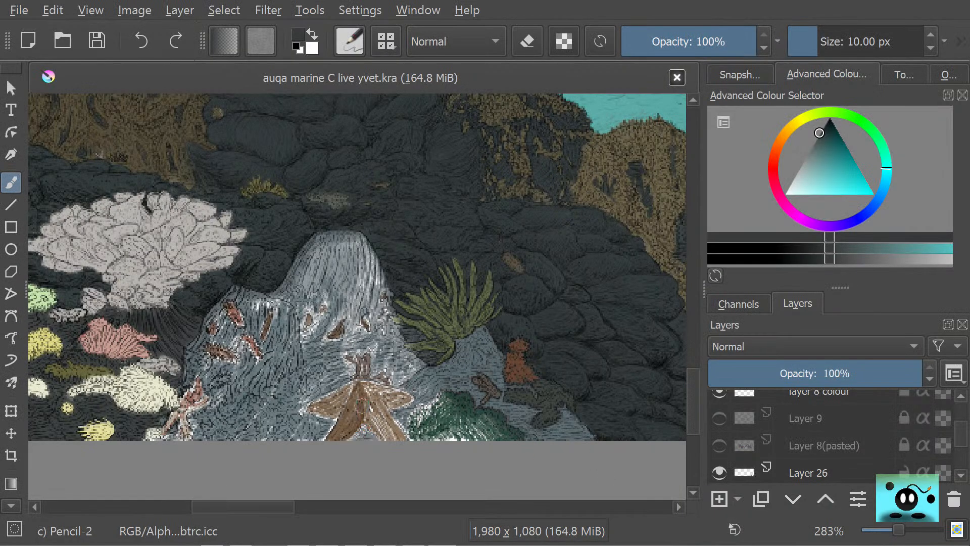
- Look through the layer stack against the artwork and check the visibility of Layer 44
{"action": "scroll", "coordinate": [361, 404], "scroll_direction": "down", "scroll_amount": 3}
{"action": "scroll", "coordinate": [329, 395], "scroll_direction": "up", "scroll_amount": 1}
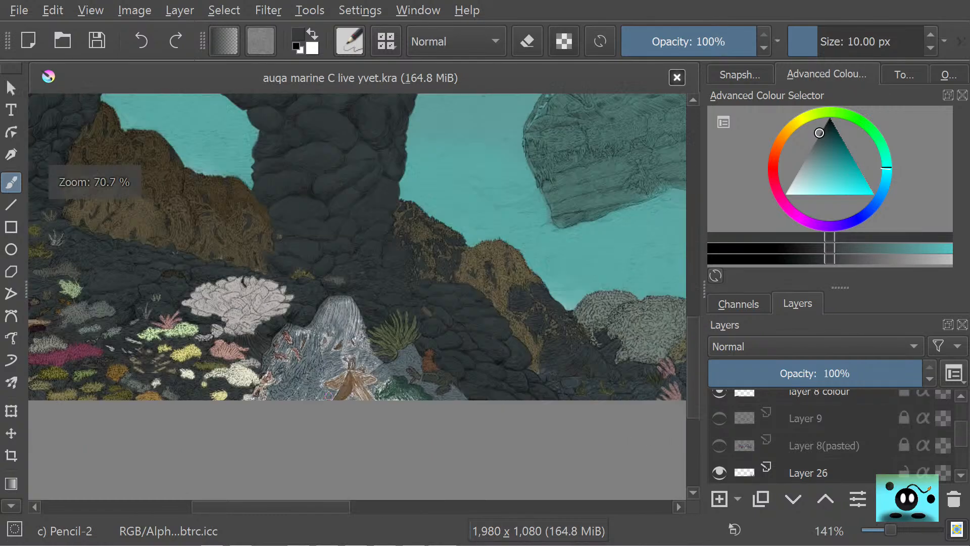
{"action": "scroll", "coordinate": [326, 404], "scroll_direction": "up", "scroll_amount": 3}
{"action": "scroll", "coordinate": [405, 220], "scroll_direction": "down", "scroll_amount": 2}
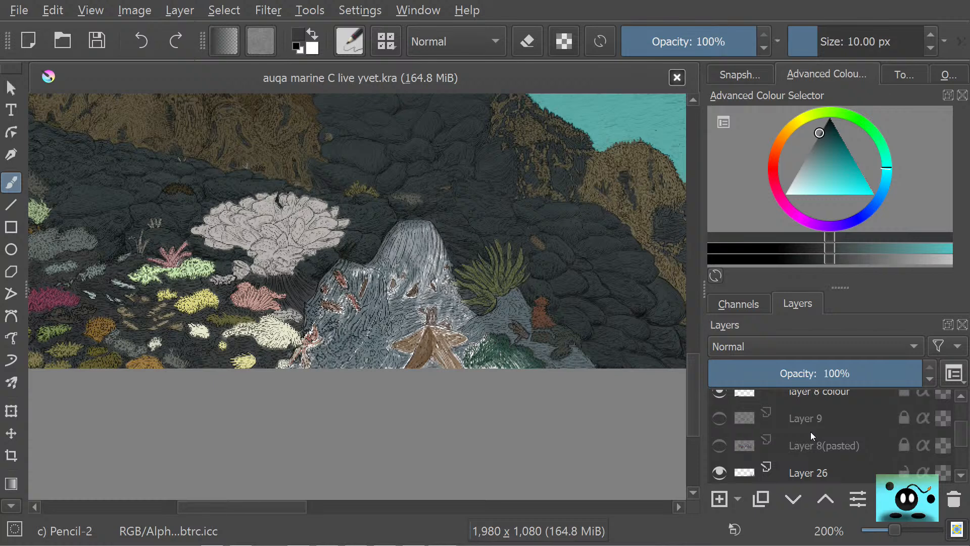
{"action": "scroll", "coordinate": [811, 431], "scroll_direction": "up", "scroll_amount": 5}
{"action": "scroll", "coordinate": [808, 440], "scroll_direction": "up", "scroll_amount": 5}
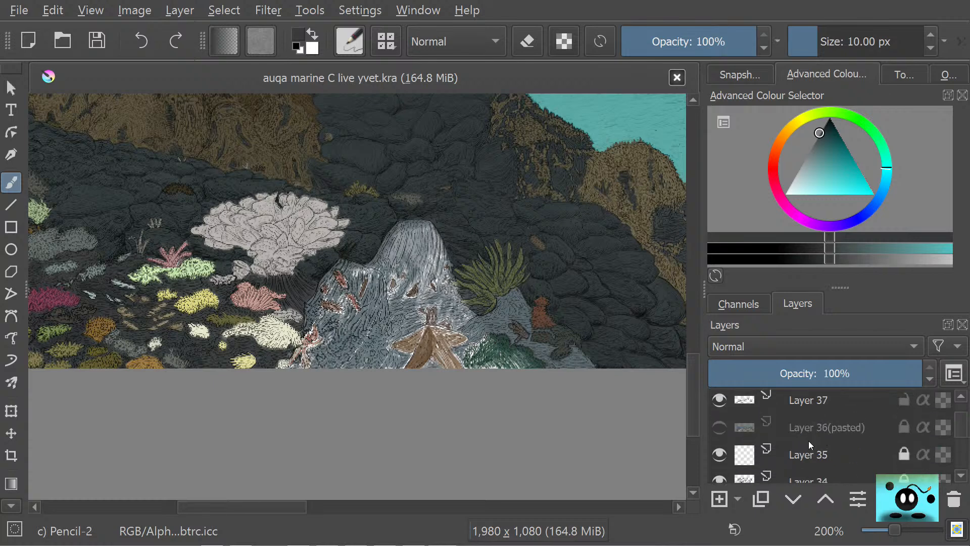
{"action": "left_click", "coordinate": [791, 435]}
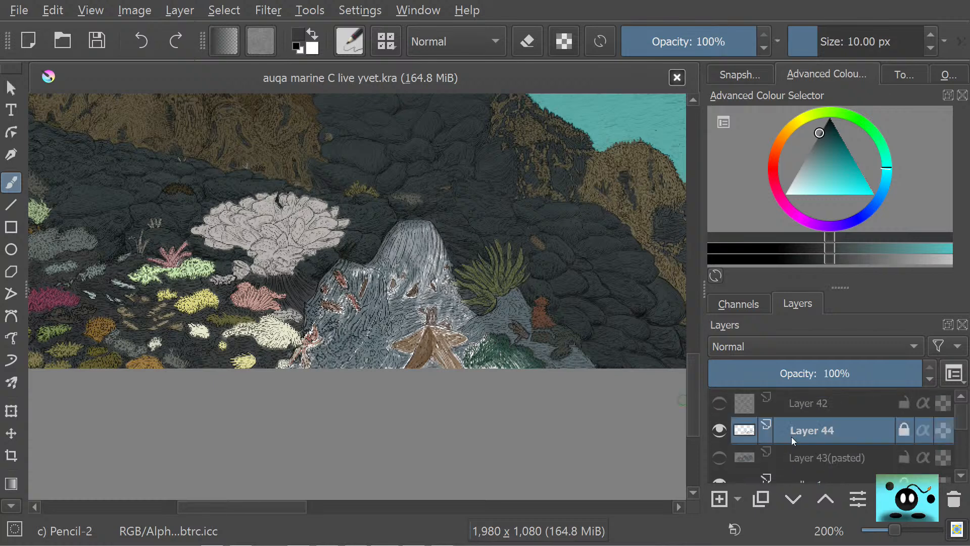
{"action": "scroll", "coordinate": [609, 216], "scroll_direction": "down", "scroll_amount": 10}
{"action": "scroll", "coordinate": [636, 206], "scroll_direction": "up", "scroll_amount": 7}
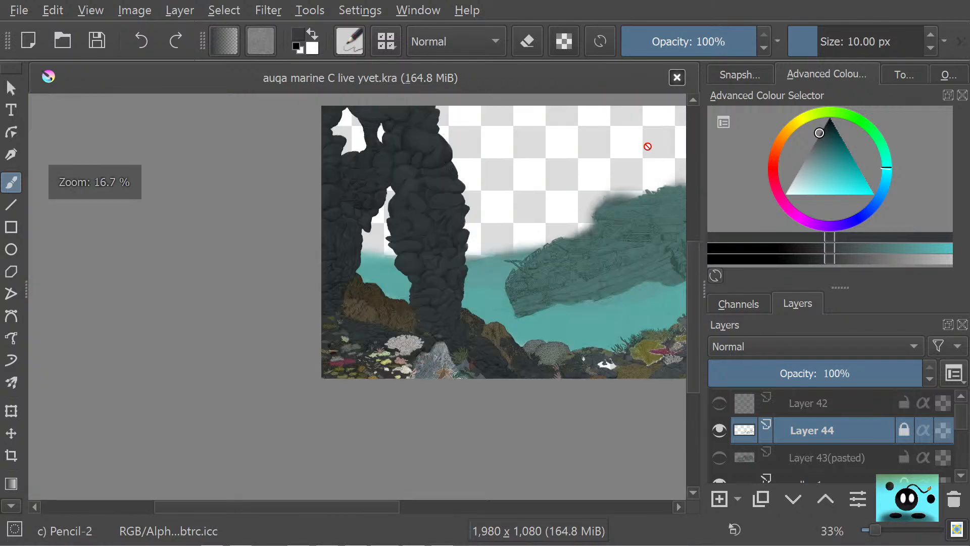
{"action": "left_click", "coordinate": [719, 431]}
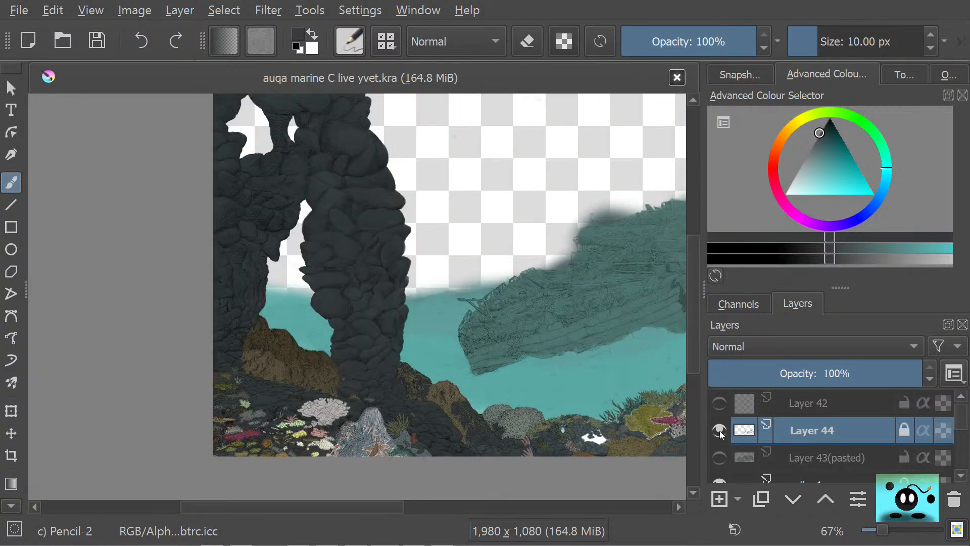
- Switch Layer 31 and the neighbouring pillar layers off and on to see which artwork each one holds
{"action": "scroll", "coordinate": [744, 443], "scroll_direction": "down", "scroll_amount": 3}
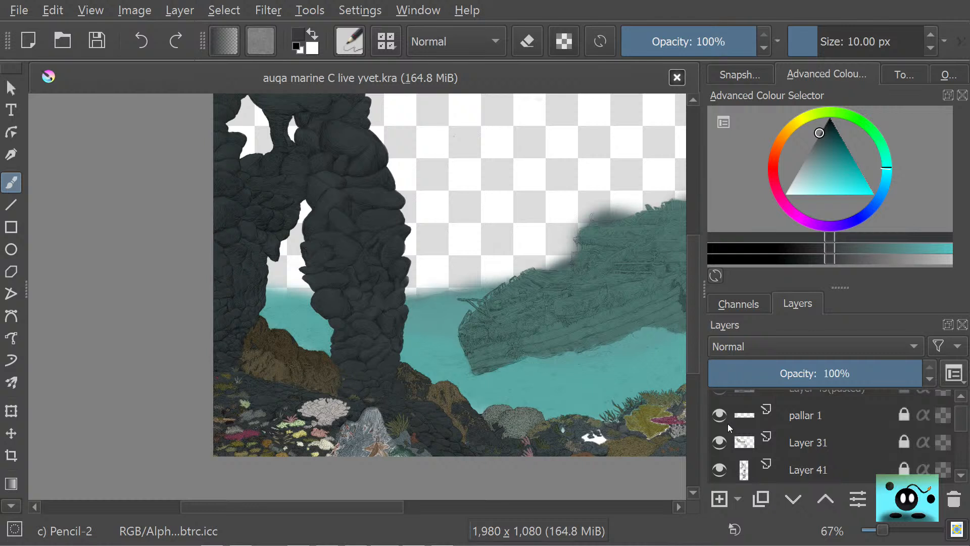
{"action": "left_click", "coordinate": [725, 439]}
{"action": "left_click", "coordinate": [726, 440]}
{"action": "left_click", "coordinate": [725, 440]}
{"action": "left_click", "coordinate": [725, 439]}
{"action": "scroll", "coordinate": [725, 454], "scroll_direction": "down", "scroll_amount": 1}
{"action": "left_click", "coordinate": [725, 451]}
{"action": "left_click", "coordinate": [725, 451]}
{"action": "scroll", "coordinate": [725, 448], "scroll_direction": "down", "scroll_amount": 1}
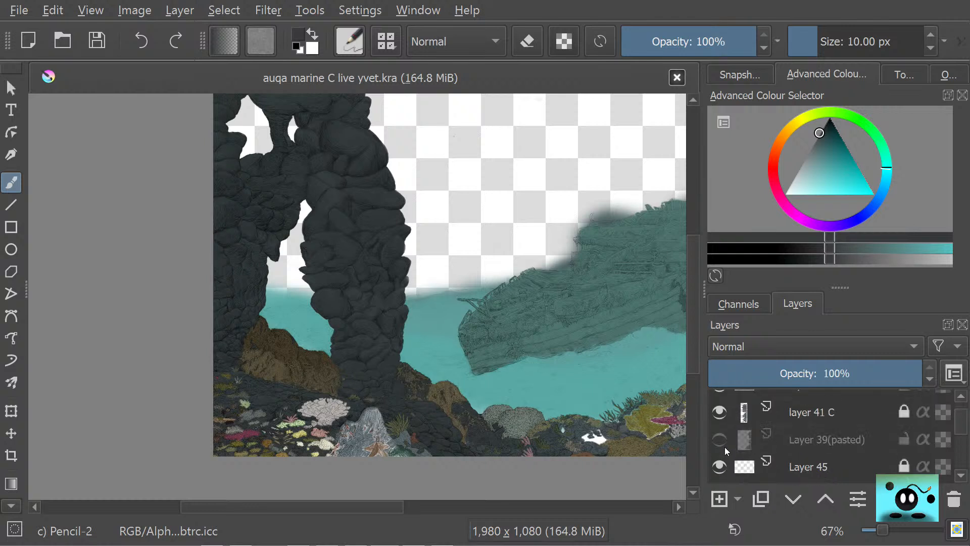
{"action": "scroll", "coordinate": [724, 438], "scroll_direction": "down", "scroll_amount": 1}
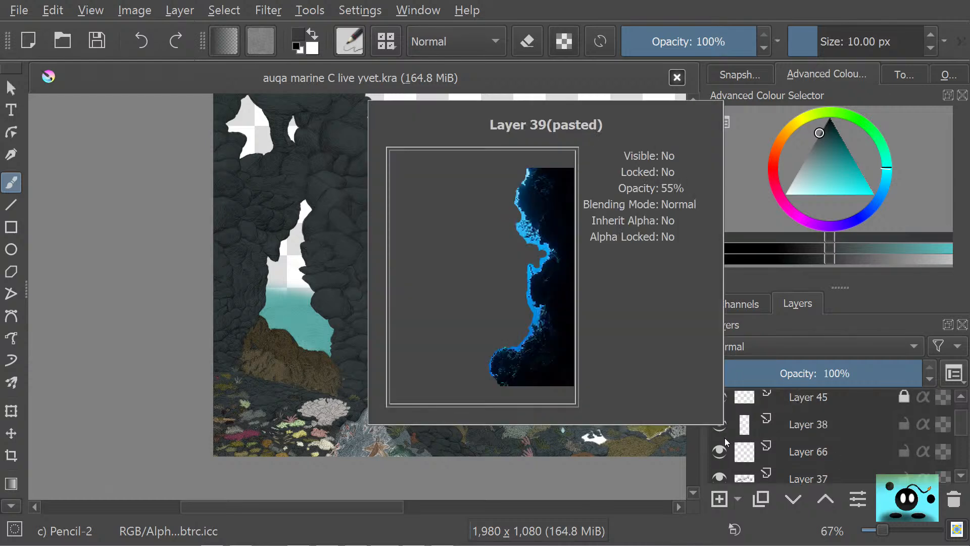
{"action": "scroll", "coordinate": [724, 437], "scroll_direction": "down", "scroll_amount": 3}
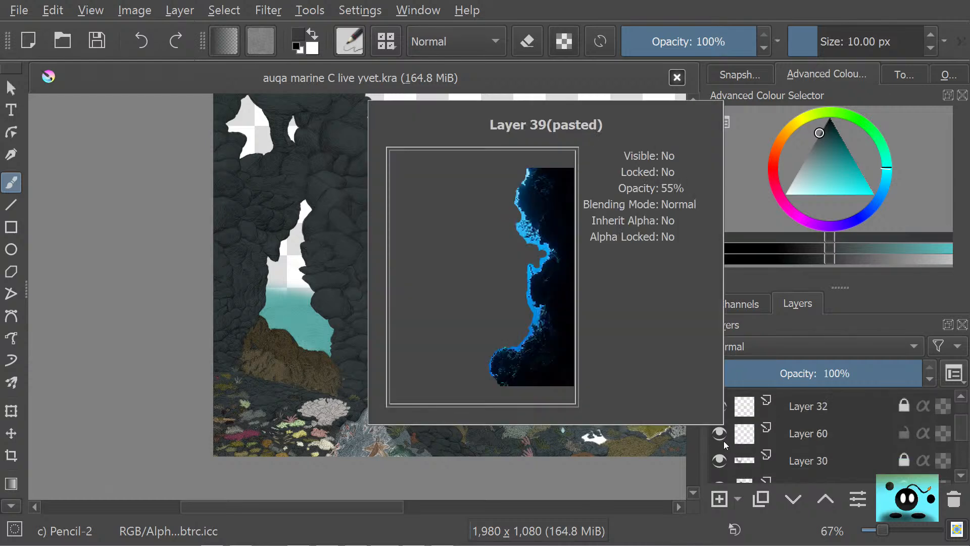
- Test the visibility of Layer 60 and layer 13 Colour, and make layer 13 Colour the active layer
{"action": "left_click", "coordinate": [723, 434]}
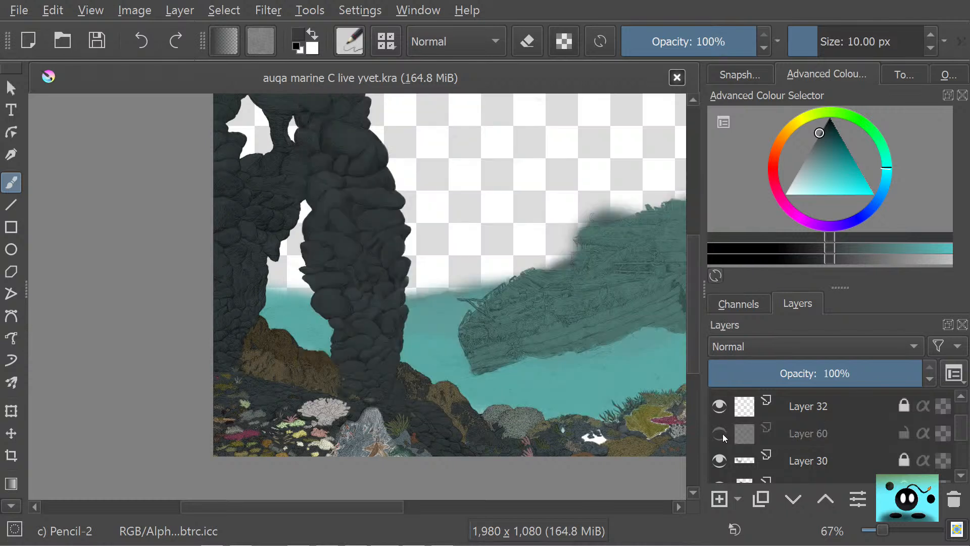
{"action": "left_click", "coordinate": [723, 434]}
{"action": "scroll", "coordinate": [723, 452], "scroll_direction": "down", "scroll_amount": 5}
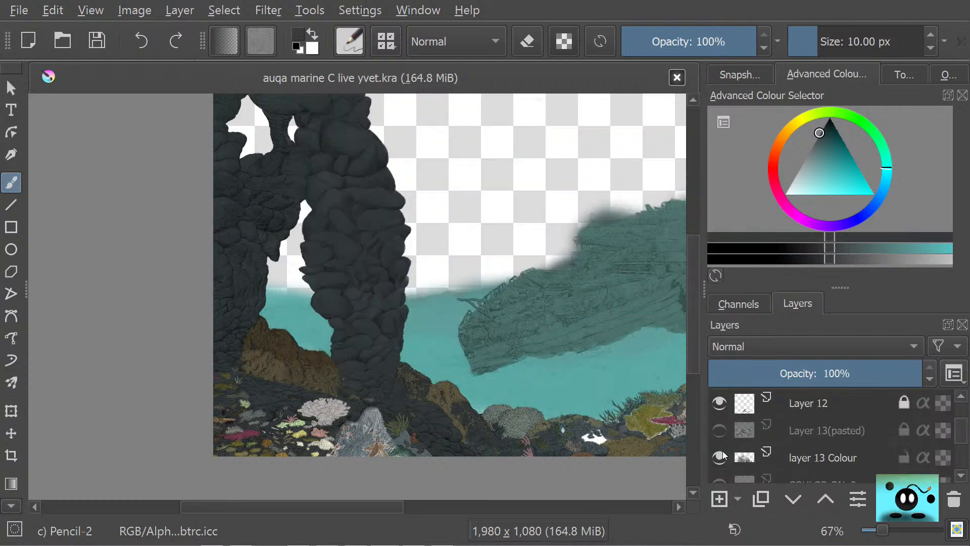
{"action": "left_click", "coordinate": [724, 455]}
{"action": "left_click", "coordinate": [724, 455]}
{"action": "left_click", "coordinate": [813, 461]}
{"action": "scroll", "coordinate": [318, 389], "scroll_direction": "down", "scroll_amount": 2}
{"action": "scroll", "coordinate": [318, 388], "scroll_direction": "up", "scroll_amount": 4}
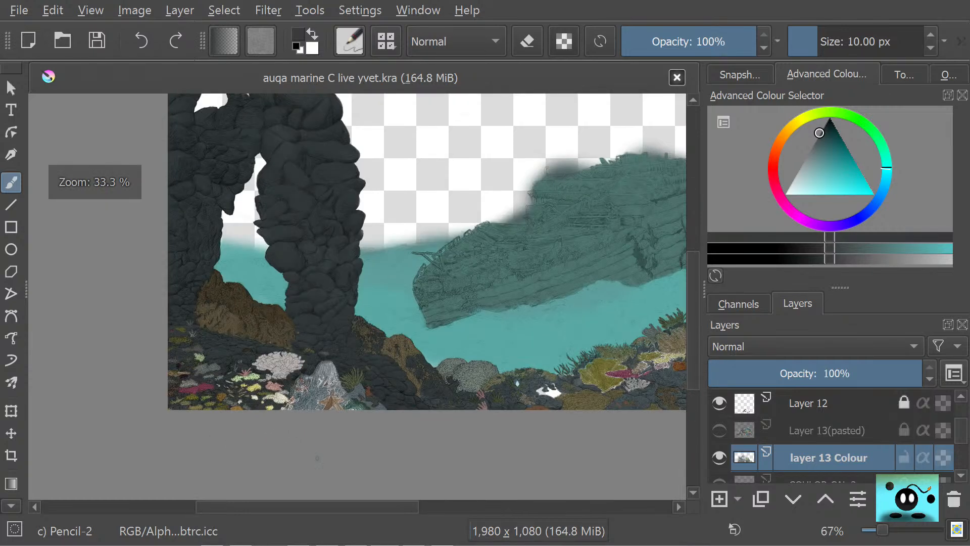
{"action": "scroll", "coordinate": [319, 389], "scroll_direction": "up", "scroll_amount": 3}
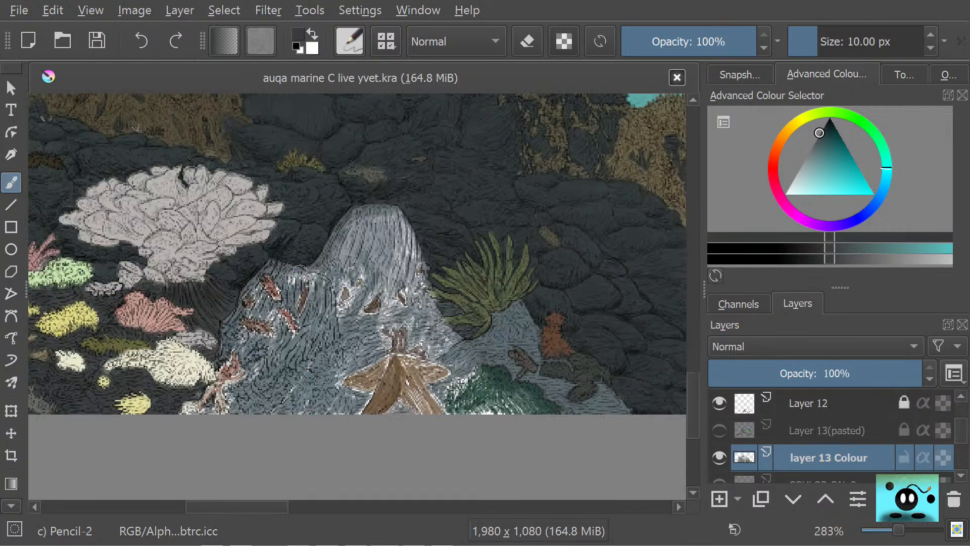
{"action": "scroll", "coordinate": [300, 271], "scroll_direction": "down", "scroll_amount": 4}
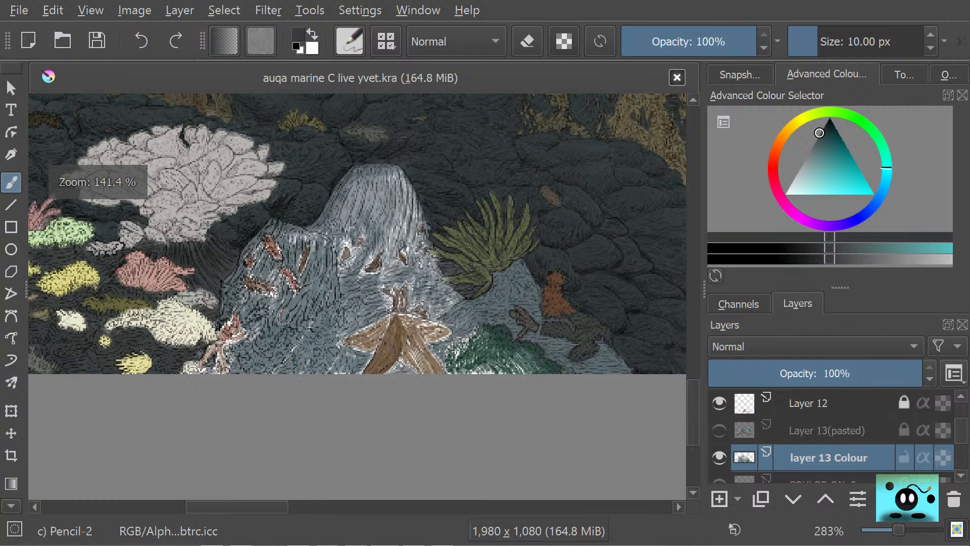
{"action": "scroll", "coordinate": [303, 326], "scroll_direction": "up", "scroll_amount": 6}
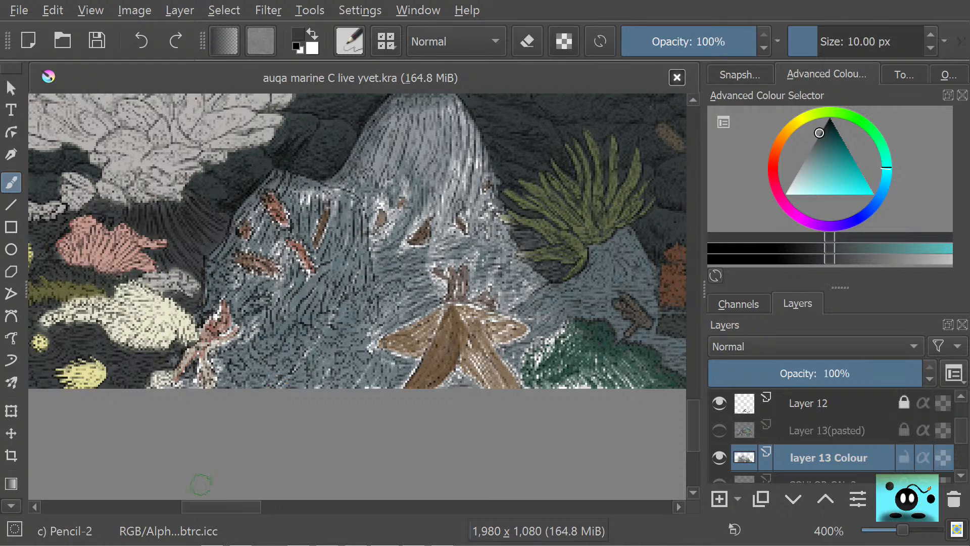
{"action": "left_click_drag", "start_coordinate": [203, 511], "coordinate": [214, 510]}
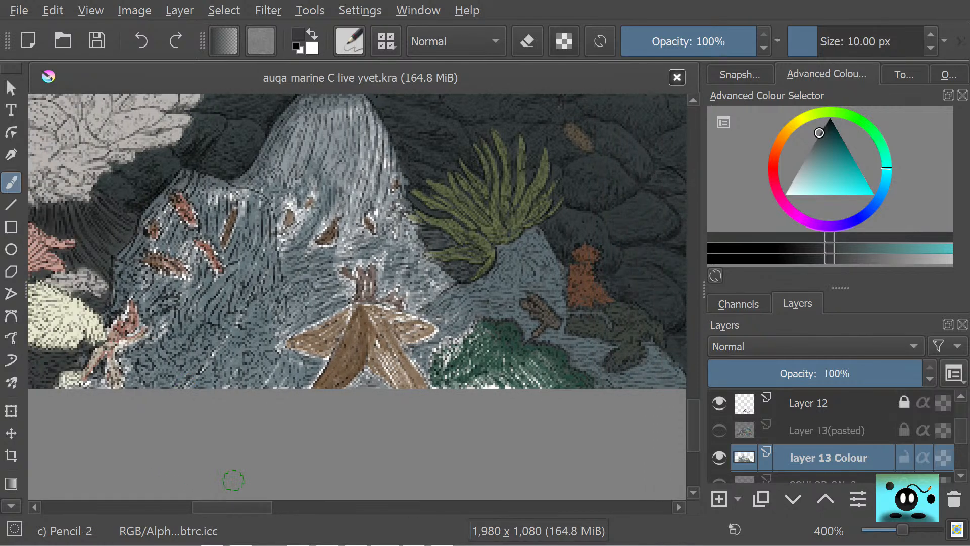
- Hide and show layer 13 Colour to check which parts of the foreground rock it colours
{"action": "left_click", "coordinate": [714, 457]}
{"action": "left_click", "coordinate": [715, 459]}
{"action": "left_click", "coordinate": [716, 459]}
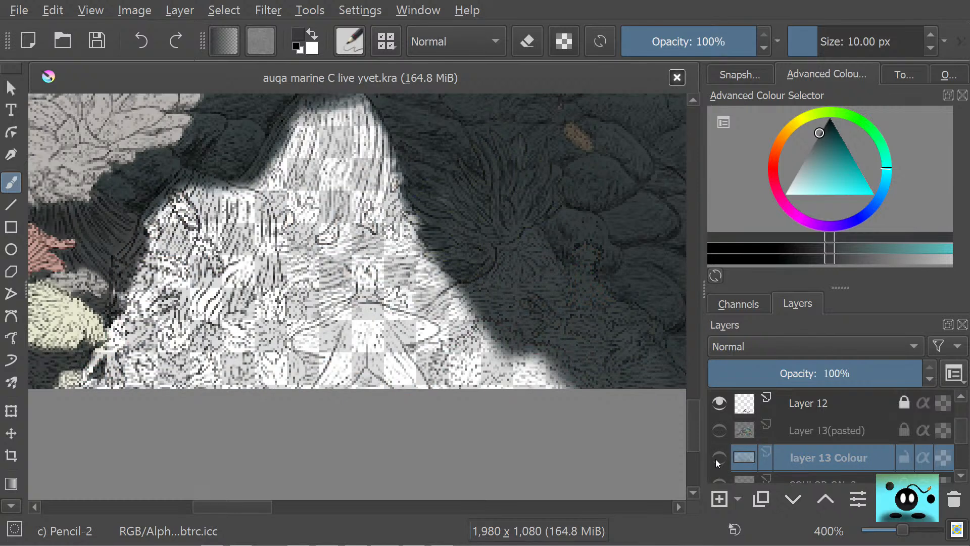
{"action": "left_click", "coordinate": [714, 458]}
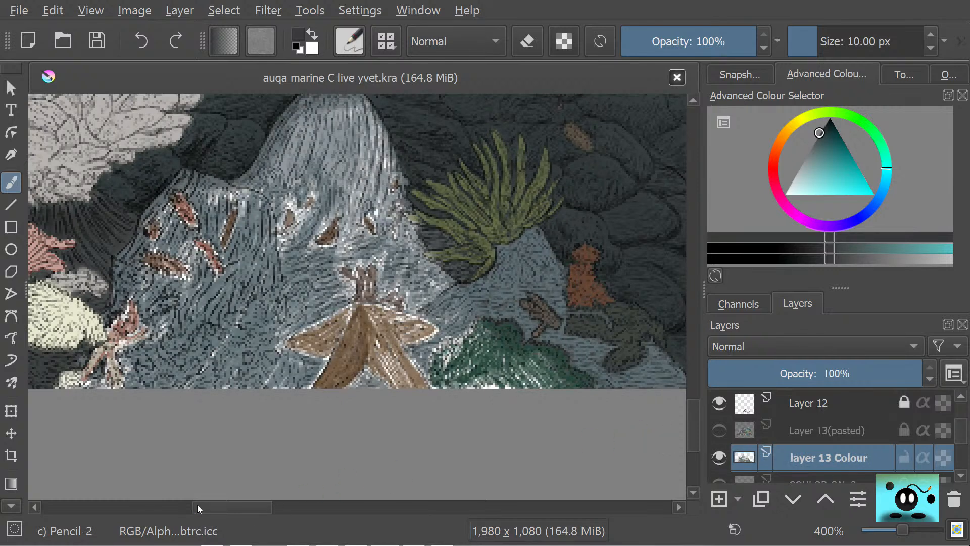
{"action": "left_click_drag", "start_coordinate": [197, 505], "coordinate": [217, 506]}
{"action": "mouse_move", "coordinate": [588, 387]}
{"action": "left_mouse_down"}
{"action": "mouse_move", "coordinate": [541, 354]}
{"action": "mouse_move", "coordinate": [590, 390]}
{"action": "mouse_move", "coordinate": [549, 331]}
{"action": "mouse_move", "coordinate": [480, 283]}
{"action": "mouse_move", "coordinate": [544, 399]}
{"action": "mouse_move", "coordinate": [412, 207]}
{"action": "mouse_move", "coordinate": [506, 343]}
{"action": "mouse_move", "coordinate": [503, 369]}
{"action": "mouse_move", "coordinate": [355, 202]}
{"action": "mouse_move", "coordinate": [409, 288]}
{"action": "left_mouse_up"}
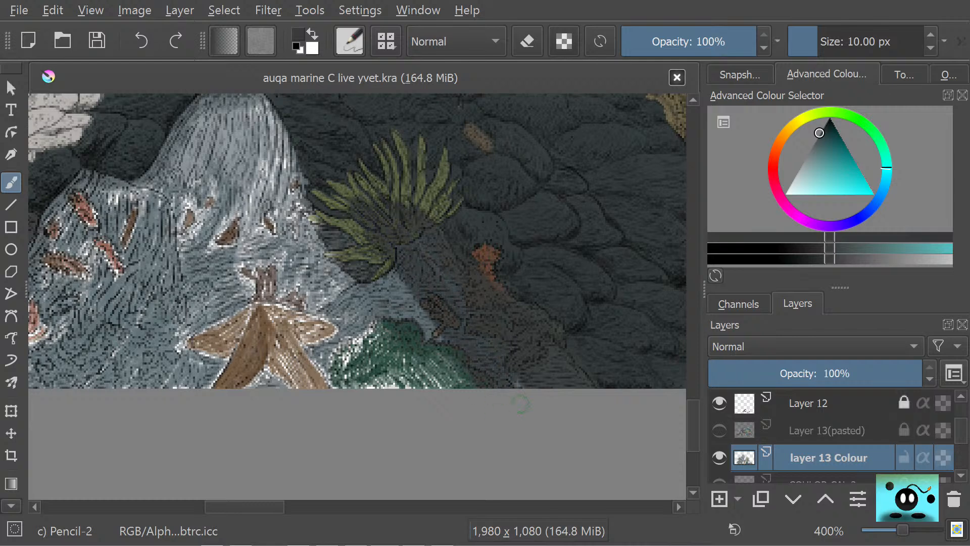
{"action": "key", "text": "ctrl+z"}
{"action": "key", "text": "ctrl+z"}
{"action": "key", "text": "ctrl+z"}
{"action": "key", "text": "ctrl+z"}
{"action": "key", "text": "ctrl+z"}
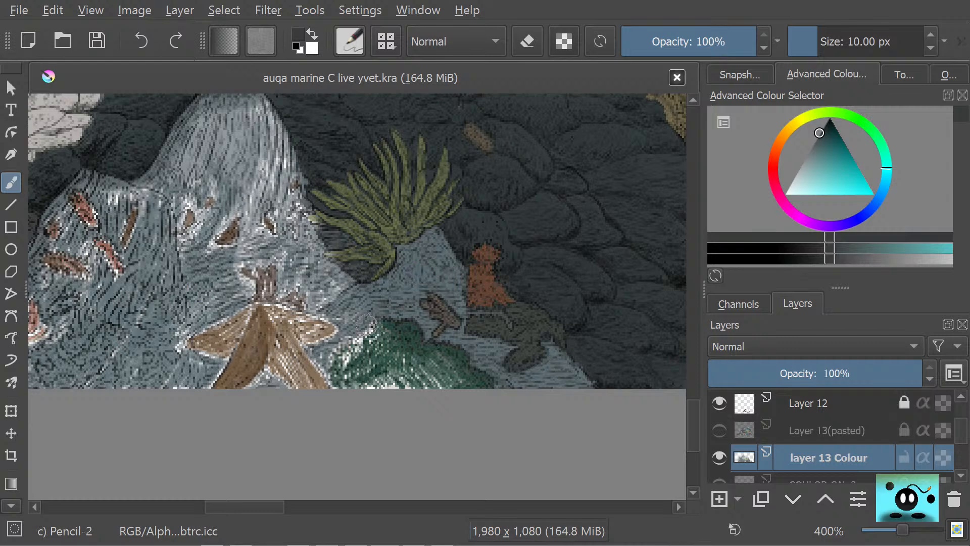
- Paint the pale foreground rock around the starfish and across to the cream coral dark grey, enlarging the brush to 18.23 px
{"action": "mouse_move", "coordinate": [314, 256]}
{"action": "left_mouse_down"}
{"action": "mouse_move", "coordinate": [339, 275]}
{"action": "mouse_move", "coordinate": [305, 225]}
{"action": "mouse_move", "coordinate": [321, 254]}
{"action": "mouse_move", "coordinate": [304, 237]}
{"action": "mouse_move", "coordinate": [295, 263]}
{"action": "mouse_move", "coordinate": [292, 253]}
{"action": "mouse_move", "coordinate": [301, 280]}
{"action": "mouse_move", "coordinate": [291, 223]}
{"action": "mouse_move", "coordinate": [256, 162]}
{"action": "mouse_move", "coordinate": [284, 200]}
{"action": "mouse_move", "coordinate": [288, 189]}
{"action": "mouse_move", "coordinate": [266, 159]}
{"action": "mouse_move", "coordinate": [266, 123]}
{"action": "mouse_move", "coordinate": [281, 146]}
{"action": "mouse_move", "coordinate": [272, 183]}
{"action": "mouse_move", "coordinate": [235, 144]}
{"action": "mouse_move", "coordinate": [217, 168]}
{"action": "mouse_move", "coordinate": [224, 192]}
{"action": "mouse_move", "coordinate": [186, 139]}
{"action": "mouse_move", "coordinate": [178, 202]}
{"action": "mouse_move", "coordinate": [160, 174]}
{"action": "mouse_move", "coordinate": [153, 219]}
{"action": "mouse_move", "coordinate": [147, 189]}
{"action": "mouse_move", "coordinate": [152, 294]}
{"action": "mouse_move", "coordinate": [143, 238]}
{"action": "mouse_move", "coordinate": [124, 319]}
{"action": "mouse_move", "coordinate": [174, 264]}
{"action": "mouse_move", "coordinate": [176, 306]}
{"action": "mouse_move", "coordinate": [189, 317]}
{"action": "mouse_move", "coordinate": [207, 277]}
{"action": "mouse_move", "coordinate": [176, 335]}
{"action": "mouse_move", "coordinate": [238, 285]}
{"action": "mouse_move", "coordinate": [255, 255]}
{"action": "mouse_move", "coordinate": [253, 271]}
{"action": "mouse_move", "coordinate": [268, 267]}
{"action": "mouse_move", "coordinate": [283, 288]}
{"action": "mouse_move", "coordinate": [313, 300]}
{"action": "mouse_move", "coordinate": [329, 268]}
{"action": "mouse_move", "coordinate": [357, 303]}
{"action": "mouse_move", "coordinate": [349, 349]}
{"action": "mouse_move", "coordinate": [303, 364]}
{"action": "mouse_move", "coordinate": [314, 351]}
{"action": "mouse_move", "coordinate": [338, 396]}
{"action": "mouse_move", "coordinate": [268, 391]}
{"action": "mouse_move", "coordinate": [273, 377]}
{"action": "mouse_move", "coordinate": [240, 400]}
{"action": "mouse_move", "coordinate": [278, 377]}
{"action": "mouse_move", "coordinate": [223, 350]}
{"action": "left_mouse_up"}
{"action": "left_click", "coordinate": [824, 38]}
{"action": "mouse_move", "coordinate": [219, 355]}
{"action": "left_mouse_down"}
{"action": "mouse_move", "coordinate": [155, 349]}
{"action": "mouse_move", "coordinate": [171, 357]}
{"action": "mouse_move", "coordinate": [137, 332]}
{"action": "mouse_move", "coordinate": [147, 361]}
{"action": "mouse_move", "coordinate": [130, 398]}
{"action": "mouse_move", "coordinate": [77, 396]}
{"action": "left_mouse_up"}
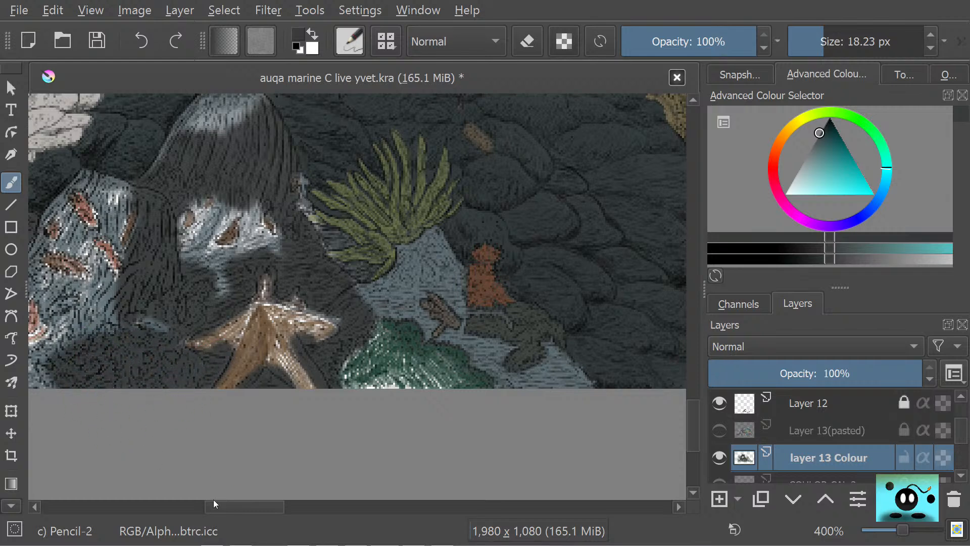
{"action": "scroll", "coordinate": [213, 500], "scroll_direction": "left", "scroll_amount": 5}
{"action": "mouse_move", "coordinate": [286, 383]}
{"action": "left_mouse_down"}
{"action": "mouse_move", "coordinate": [260, 367]}
{"action": "mouse_move", "coordinate": [264, 386]}
{"action": "mouse_move", "coordinate": [270, 374]}
{"action": "mouse_move", "coordinate": [281, 387]}
{"action": "mouse_move", "coordinate": [267, 375]}
{"action": "mouse_move", "coordinate": [265, 348]}
{"action": "mouse_move", "coordinate": [295, 333]}
{"action": "mouse_move", "coordinate": [294, 341]}
{"action": "mouse_move", "coordinate": [343, 322]}
{"action": "mouse_move", "coordinate": [370, 346]}
{"action": "mouse_move", "coordinate": [359, 301]}
{"action": "mouse_move", "coordinate": [323, 247]}
{"action": "mouse_move", "coordinate": [336, 270]}
{"action": "mouse_move", "coordinate": [314, 296]}
{"action": "mouse_move", "coordinate": [272, 291]}
{"action": "mouse_move", "coordinate": [282, 295]}
{"action": "mouse_move", "coordinate": [269, 300]}
{"action": "mouse_move", "coordinate": [290, 334]}
{"action": "mouse_move", "coordinate": [302, 330]}
{"action": "mouse_move", "coordinate": [263, 296]}
{"action": "mouse_move", "coordinate": [252, 311]}
{"action": "mouse_move", "coordinate": [264, 293]}
{"action": "mouse_move", "coordinate": [260, 256]}
{"action": "mouse_move", "coordinate": [244, 311]}
{"action": "mouse_move", "coordinate": [286, 197]}
{"action": "mouse_move", "coordinate": [272, 221]}
{"action": "mouse_move", "coordinate": [314, 173]}
{"action": "mouse_move", "coordinate": [358, 192]}
{"action": "mouse_move", "coordinate": [351, 200]}
{"action": "mouse_move", "coordinate": [328, 191]}
{"action": "mouse_move", "coordinate": [354, 235]}
{"action": "mouse_move", "coordinate": [341, 215]}
{"action": "mouse_move", "coordinate": [357, 259]}
{"action": "mouse_move", "coordinate": [348, 318]}
{"action": "mouse_move", "coordinate": [302, 220]}
{"action": "mouse_move", "coordinate": [316, 247]}
{"action": "mouse_move", "coordinate": [293, 243]}
{"action": "mouse_move", "coordinate": [329, 225]}
{"action": "mouse_move", "coordinate": [300, 255]}
{"action": "mouse_move", "coordinate": [336, 323]}
{"action": "mouse_move", "coordinate": [283, 310]}
{"action": "mouse_move", "coordinate": [275, 267]}
{"action": "mouse_move", "coordinate": [288, 307]}
{"action": "mouse_move", "coordinate": [359, 312]}
{"action": "left_mouse_up"}
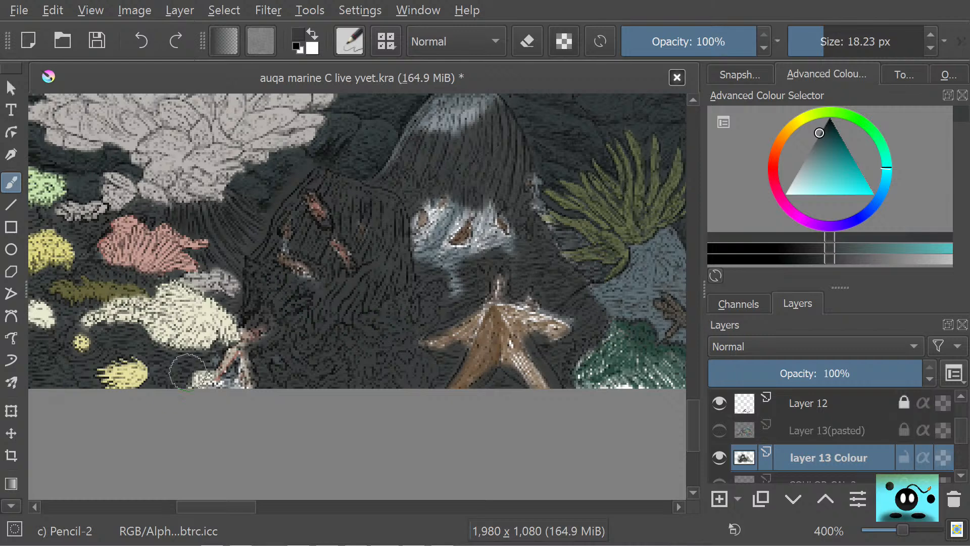
{"action": "left_click_drag", "start_coordinate": [236, 387], "coordinate": [196, 391]}
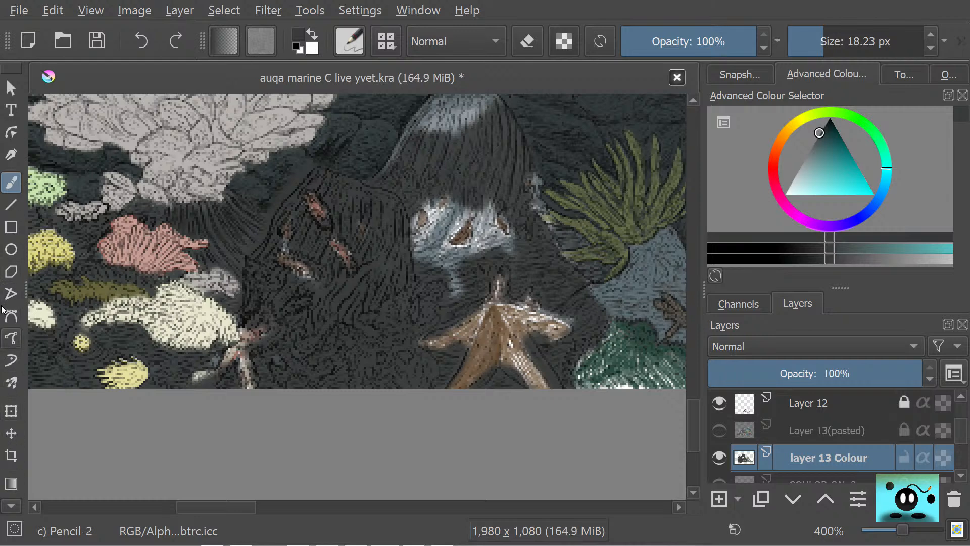
- Sample a dark reddish brown from the small pink starfish beside the cream coral and paint that starfish with it
{"action": "scroll", "coordinate": [8, 465], "scroll_direction": "down", "scroll_amount": 2}
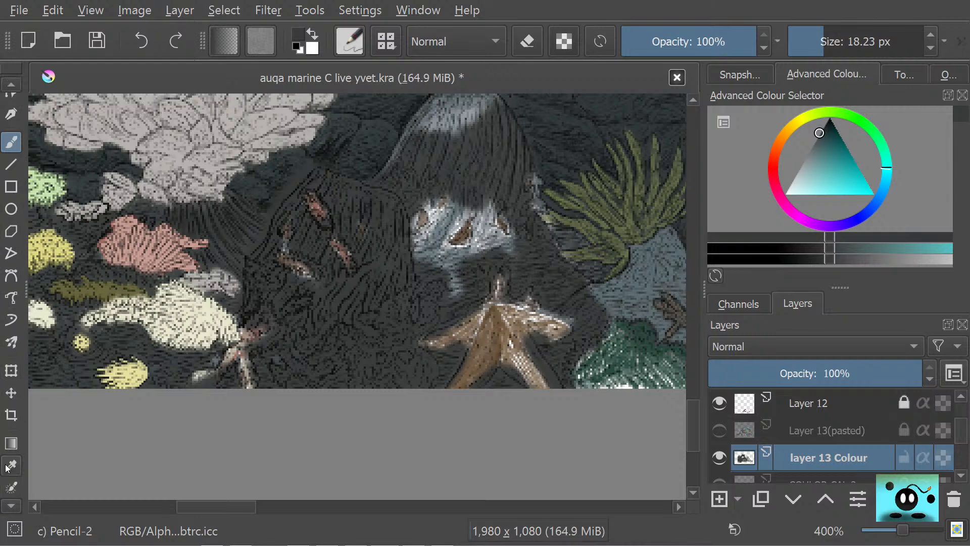
{"action": "left_click", "coordinate": [13, 465]}
{"action": "left_click", "coordinate": [256, 378]}
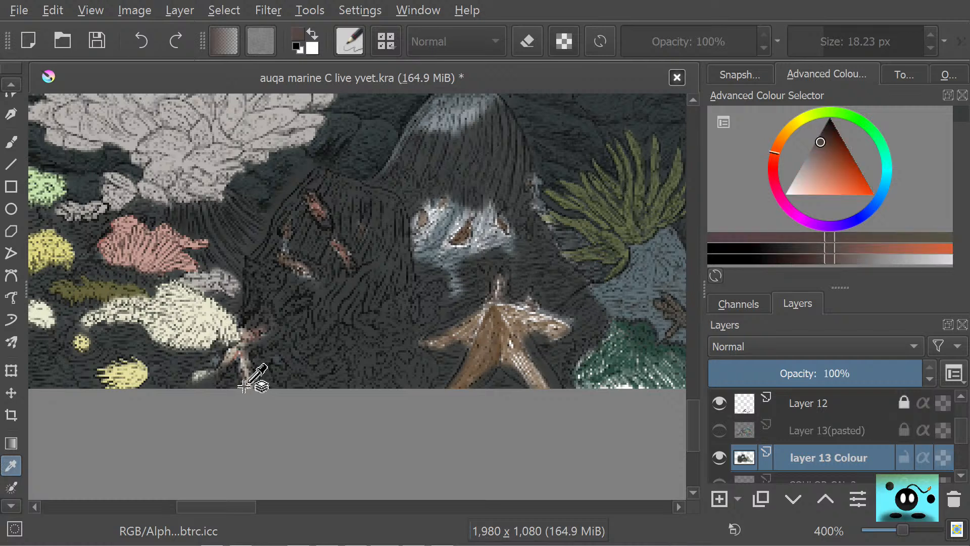
{"action": "left_click", "coordinate": [12, 143]}
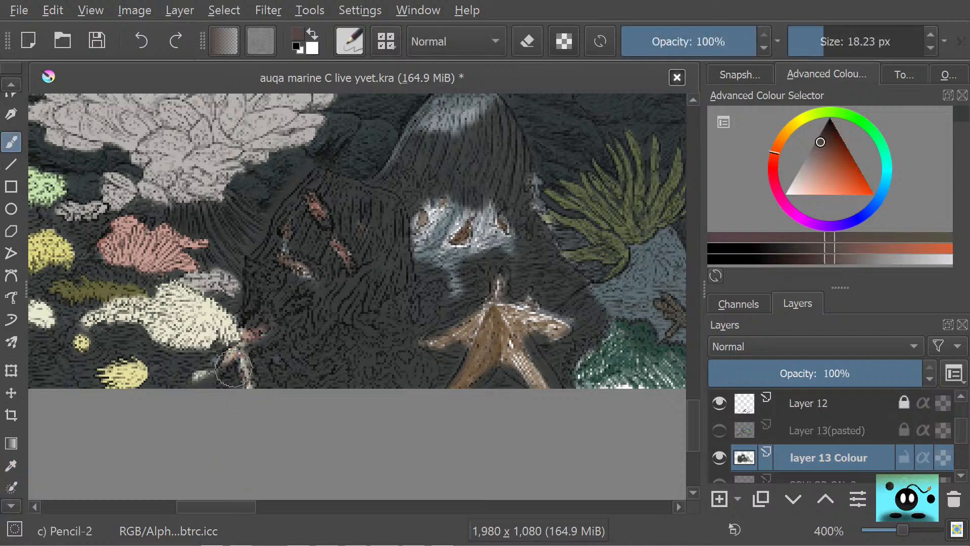
{"action": "mouse_move", "coordinate": [233, 368]}
{"action": "left_mouse_down"}
{"action": "mouse_move", "coordinate": [239, 349]}
{"action": "mouse_move", "coordinate": [227, 361]}
{"action": "mouse_move", "coordinate": [263, 328]}
{"action": "mouse_move", "coordinate": [238, 356]}
{"action": "mouse_move", "coordinate": [245, 326]}
{"action": "left_mouse_up"}
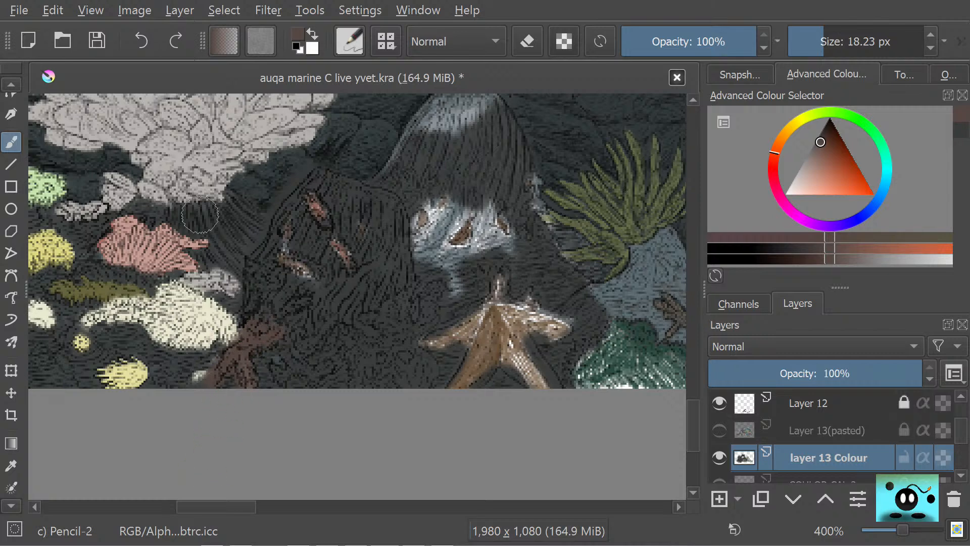
- Sample dark grey from the foreground rock and touch up the rock between its small reddish creatures and the dark red starfish
{"action": "left_click", "coordinate": [12, 465]}
{"action": "left_click", "coordinate": [344, 255]}
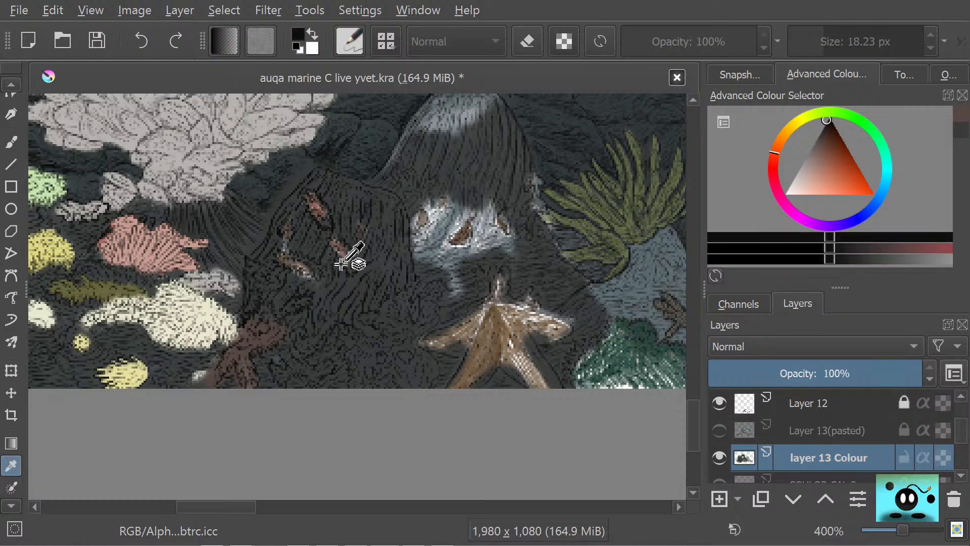
{"action": "left_click", "coordinate": [20, 137]}
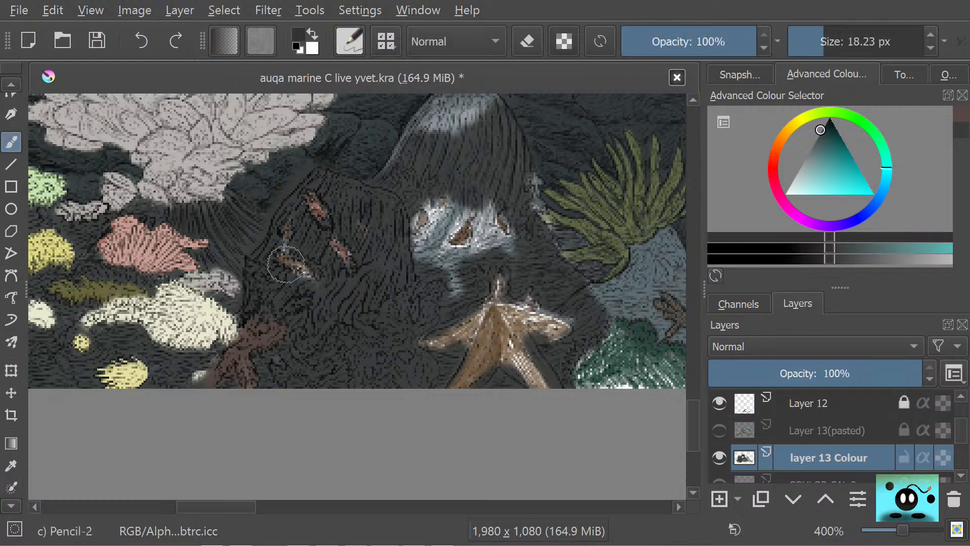
{"action": "mouse_move", "coordinate": [303, 267]}
{"action": "left_mouse_down"}
{"action": "mouse_move", "coordinate": [276, 256]}
{"action": "mouse_move", "coordinate": [256, 284]}
{"action": "mouse_move", "coordinate": [255, 338]}
{"action": "left_mouse_up"}
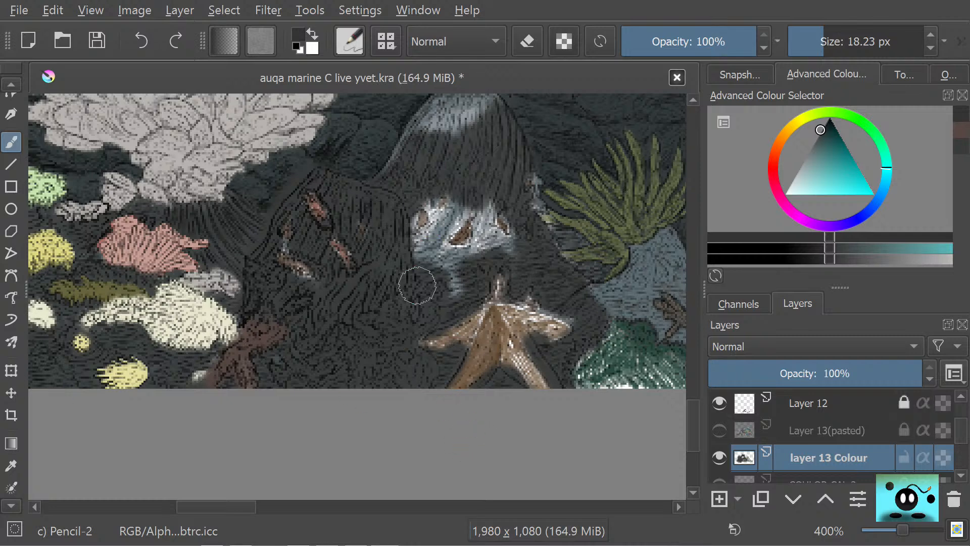
- Sample a dark reddish brown and paint the small pink creatures on the foreground rock beside the pink coral with it
{"action": "left_click", "coordinate": [11, 465]}
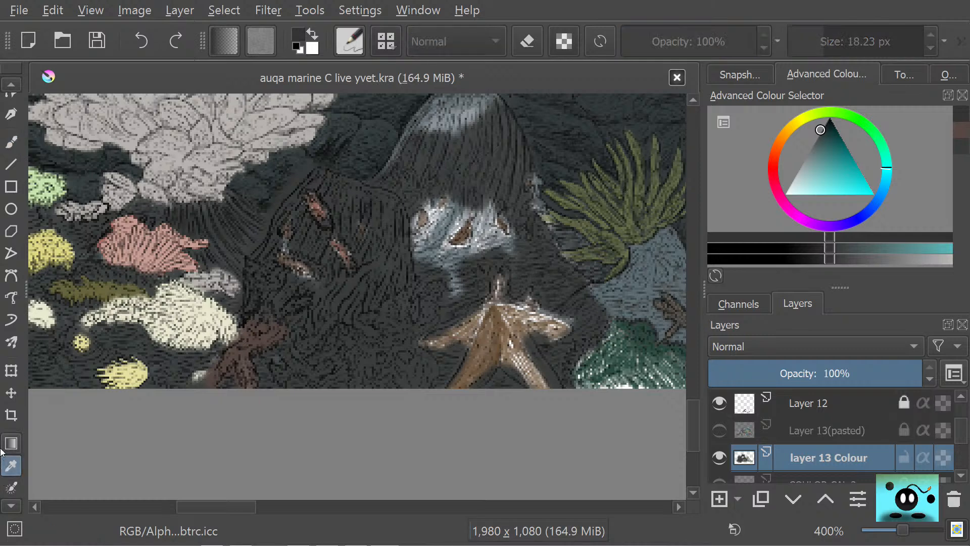
{"action": "left_click", "coordinate": [342, 245]}
{"action": "left_click", "coordinate": [337, 261]}
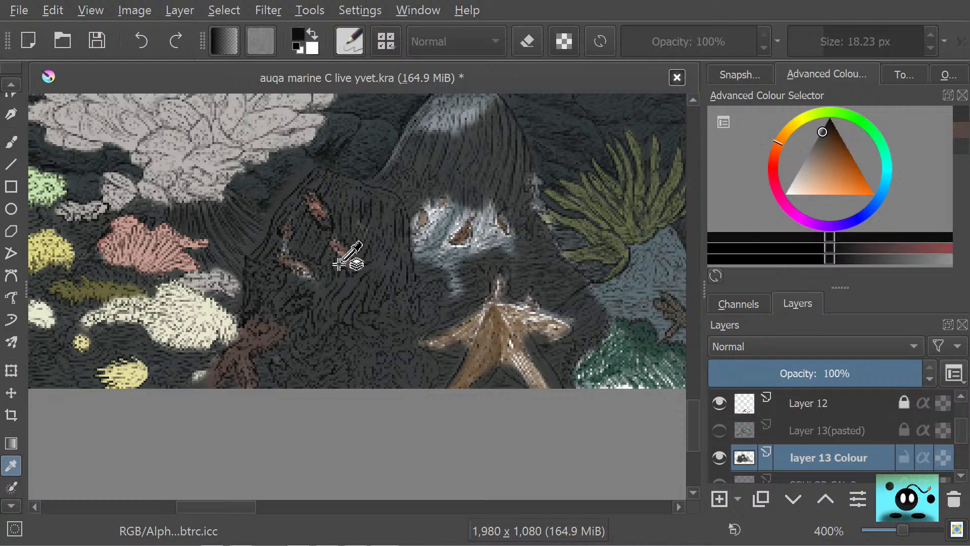
{"action": "left_click", "coordinate": [338, 262]}
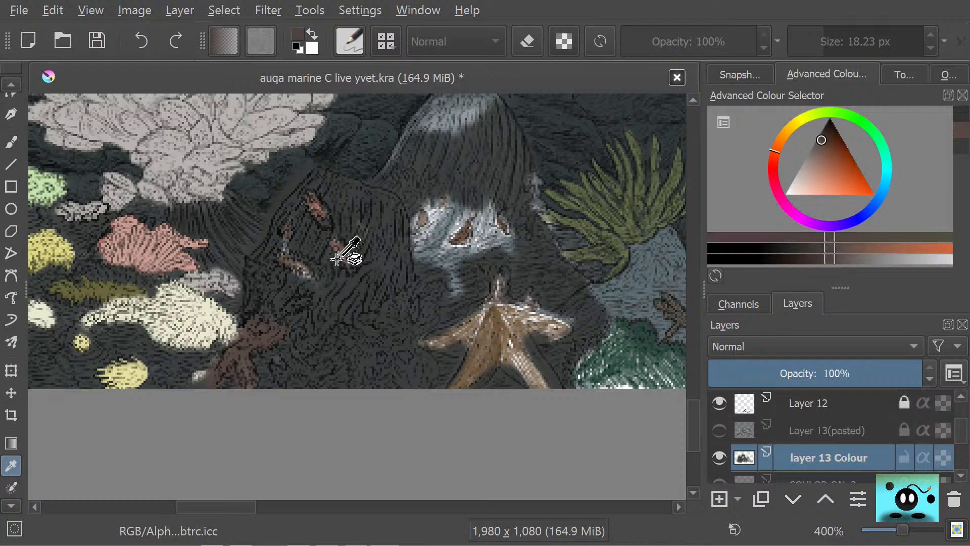
{"action": "key", "text": "b"}
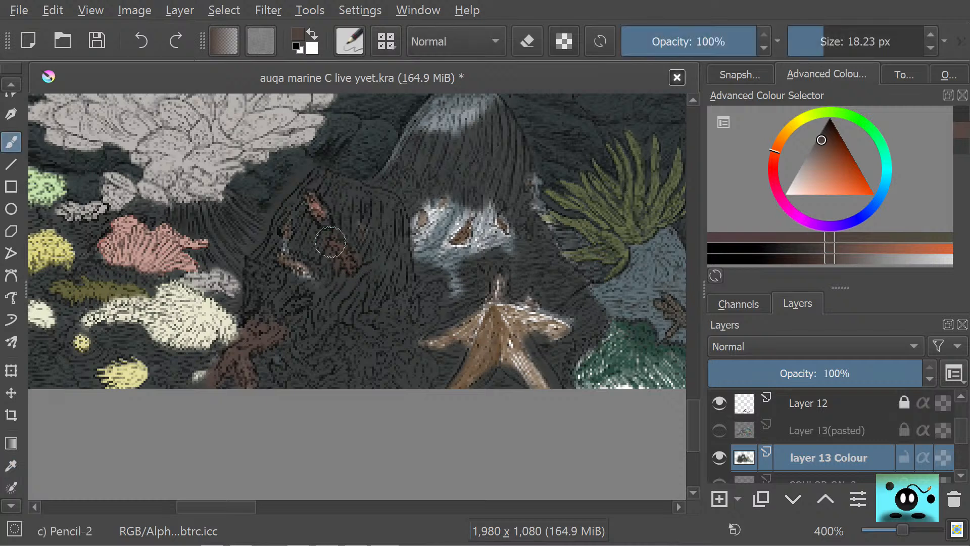
{"action": "mouse_move", "coordinate": [332, 244]}
{"action": "left_mouse_down"}
{"action": "mouse_move", "coordinate": [311, 201]}
{"action": "mouse_move", "coordinate": [321, 215]}
{"action": "mouse_move", "coordinate": [275, 246]}
{"action": "mouse_move", "coordinate": [289, 270]}
{"action": "mouse_move", "coordinate": [310, 272]}
{"action": "mouse_move", "coordinate": [286, 251]}
{"action": "mouse_move", "coordinate": [316, 269]}
{"action": "mouse_move", "coordinate": [275, 241]}
{"action": "left_mouse_up"}
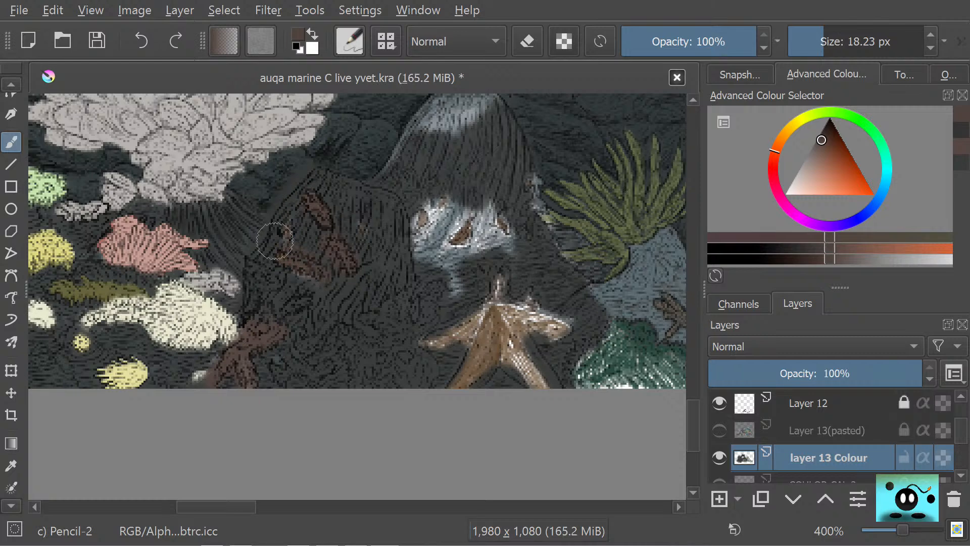
- Choose a brighter reddish brown, repaint the creatures on that rock, add more patches below them, and undo the last stroke
{"action": "left_click", "coordinate": [828, 148]}
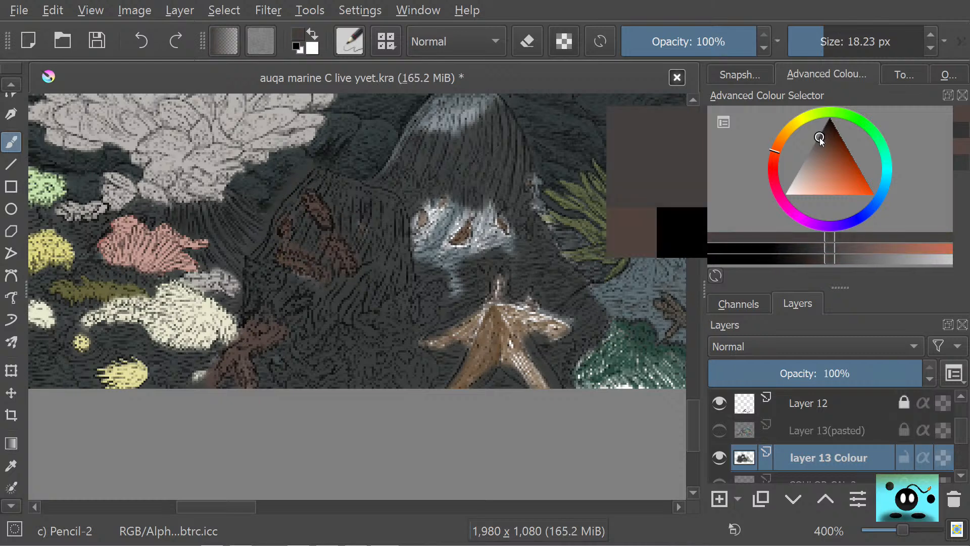
{"action": "left_click_drag", "start_coordinate": [829, 149], "coordinate": [832, 156]}
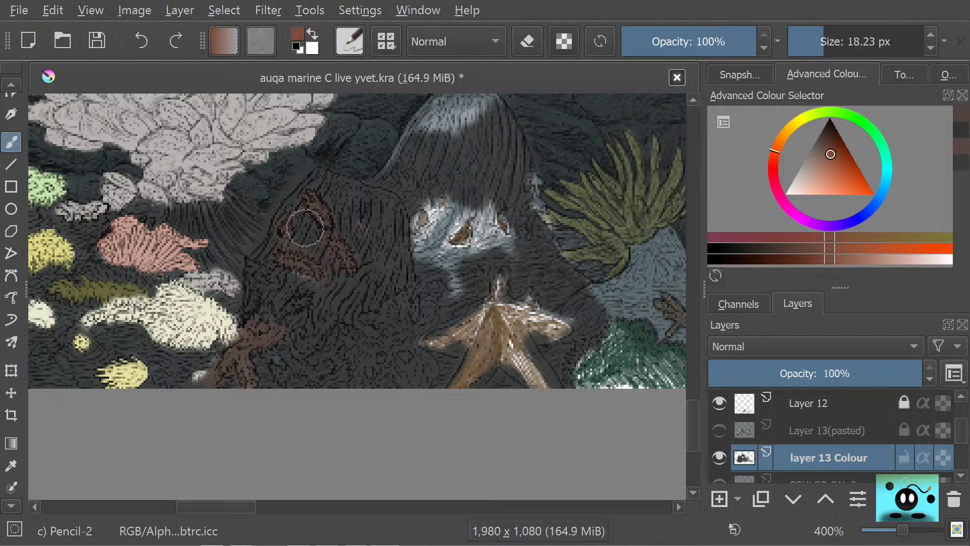
{"action": "mouse_move", "coordinate": [305, 227]}
{"action": "left_mouse_down"}
{"action": "mouse_move", "coordinate": [338, 287]}
{"action": "mouse_move", "coordinate": [336, 248]}
{"action": "mouse_move", "coordinate": [286, 260]}
{"action": "left_mouse_up"}
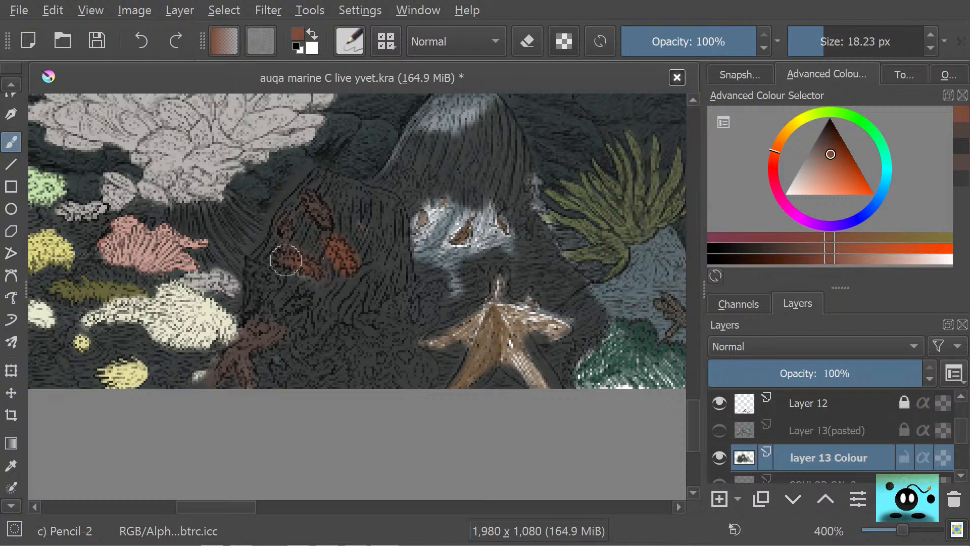
{"action": "mouse_move", "coordinate": [284, 226]}
{"action": "left_mouse_down"}
{"action": "mouse_move", "coordinate": [299, 202]}
{"action": "mouse_move", "coordinate": [320, 219]}
{"action": "mouse_move", "coordinate": [309, 202]}
{"action": "left_mouse_up"}
{"action": "mouse_move", "coordinate": [283, 306]}
{"action": "left_mouse_down"}
{"action": "mouse_move", "coordinate": [301, 303]}
{"action": "mouse_move", "coordinate": [288, 307]}
{"action": "mouse_move", "coordinate": [256, 267]}
{"action": "left_mouse_up"}
{"action": "key", "text": "ctrl+z"}
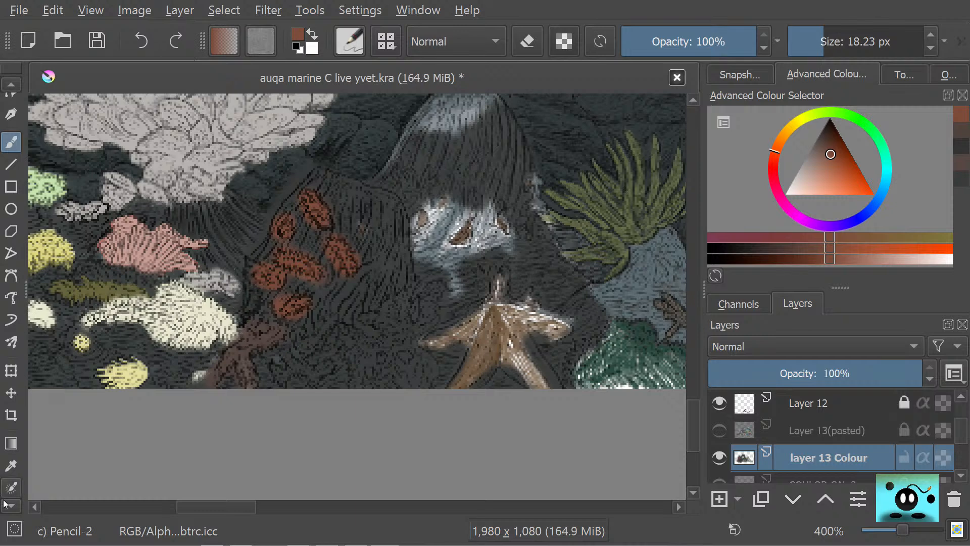
- Sample dark greys from the rock and touch up the area between the reddish-brown patches and the large starfish
{"action": "left_click", "coordinate": [11, 465]}
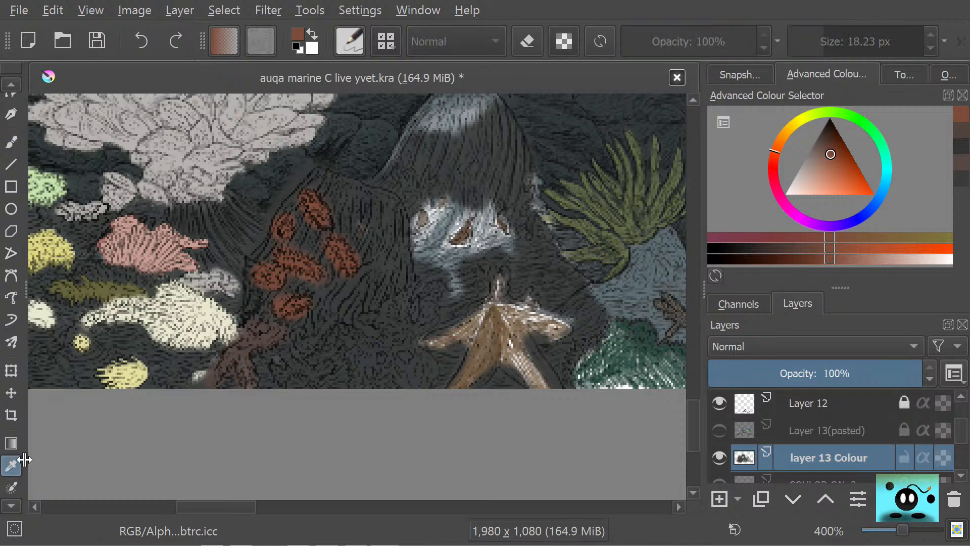
{"action": "left_click", "coordinate": [383, 226]}
{"action": "left_click", "coordinate": [10, 140]}
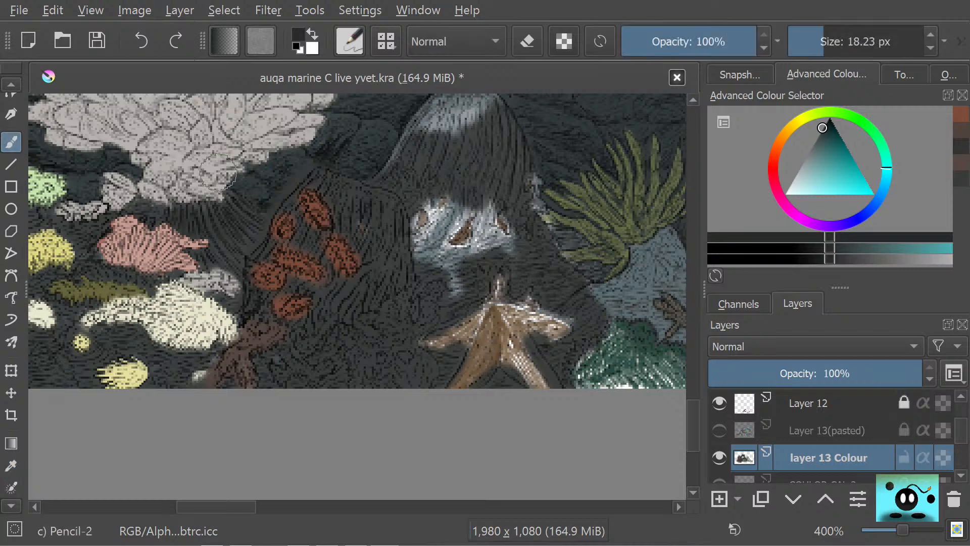
{"action": "mouse_move", "coordinate": [360, 221]}
{"action": "left_mouse_down"}
{"action": "mouse_move", "coordinate": [372, 261]}
{"action": "mouse_move", "coordinate": [377, 202]}
{"action": "left_mouse_up"}
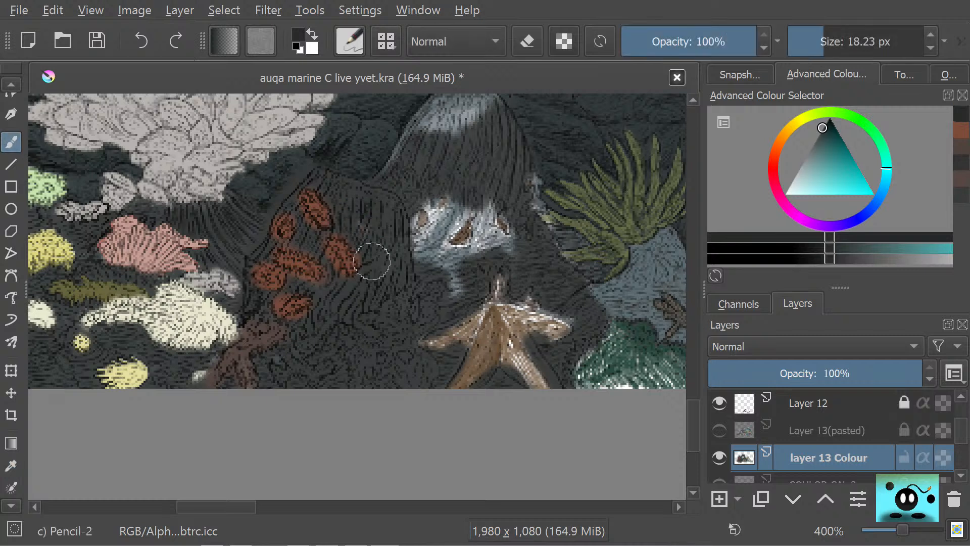
{"action": "left_click", "coordinate": [11, 465]}
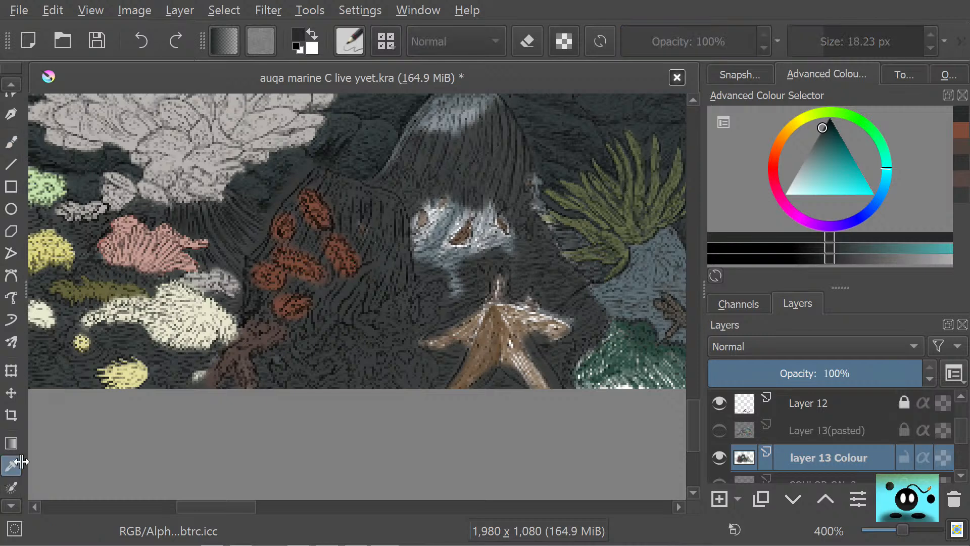
{"action": "left_click", "coordinate": [381, 279]}
{"action": "key", "text": "b"}
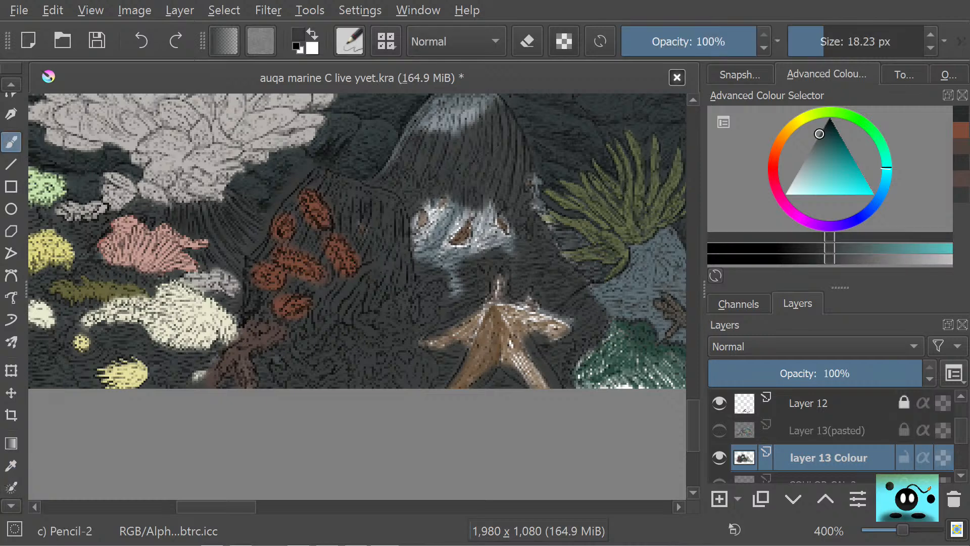
{"action": "left_click", "coordinate": [390, 336]}
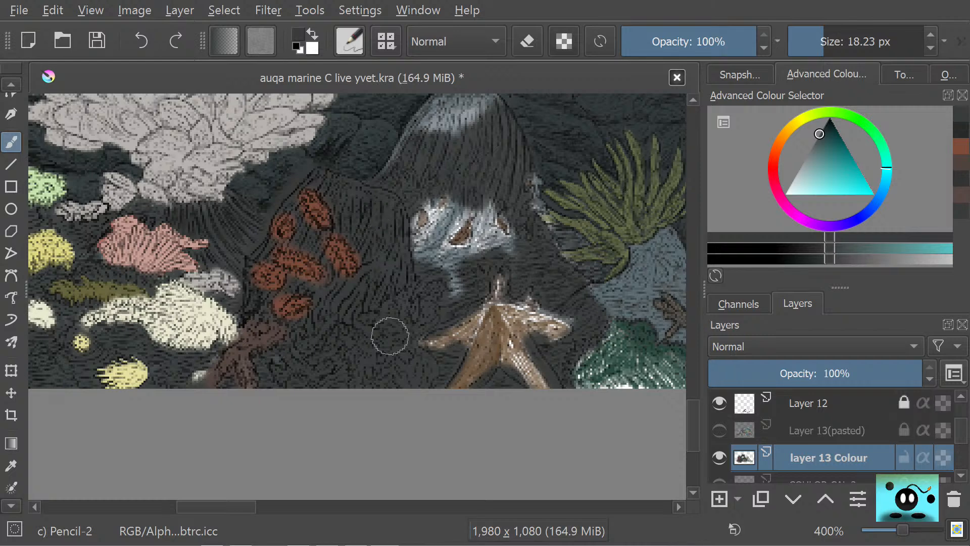
- Paint the pale blue-white rock patch above the large starfish dark grey
{"action": "scroll", "coordinate": [200, 508], "scroll_direction": "right", "scroll_amount": 3}
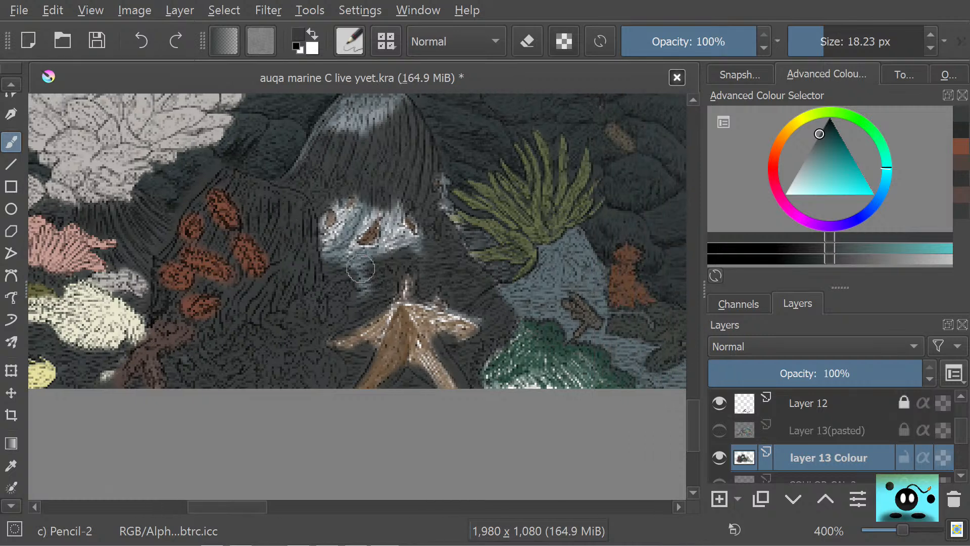
{"action": "mouse_move", "coordinate": [361, 299]}
{"action": "left_mouse_down"}
{"action": "mouse_move", "coordinate": [350, 205]}
{"action": "mouse_move", "coordinate": [340, 248]}
{"action": "mouse_move", "coordinate": [342, 237]}
{"action": "mouse_move", "coordinate": [326, 240]}
{"action": "mouse_move", "coordinate": [326, 261]}
{"action": "mouse_move", "coordinate": [332, 250]}
{"action": "mouse_move", "coordinate": [377, 260]}
{"action": "mouse_move", "coordinate": [391, 246]}
{"action": "mouse_move", "coordinate": [361, 274]}
{"action": "mouse_move", "coordinate": [387, 240]}
{"action": "mouse_move", "coordinate": [398, 233]}
{"action": "mouse_move", "coordinate": [415, 246]}
{"action": "mouse_move", "coordinate": [420, 238]}
{"action": "mouse_move", "coordinate": [385, 210]}
{"action": "mouse_move", "coordinate": [397, 186]}
{"action": "mouse_move", "coordinate": [366, 217]}
{"action": "mouse_move", "coordinate": [350, 262]}
{"action": "left_mouse_up"}
{"action": "mouse_move", "coordinate": [359, 229]}
{"action": "left_mouse_down"}
{"action": "mouse_move", "coordinate": [349, 260]}
{"action": "mouse_move", "coordinate": [317, 219]}
{"action": "mouse_move", "coordinate": [317, 232]}
{"action": "mouse_move", "coordinate": [343, 238]}
{"action": "mouse_move", "coordinate": [324, 241]}
{"action": "left_mouse_up"}
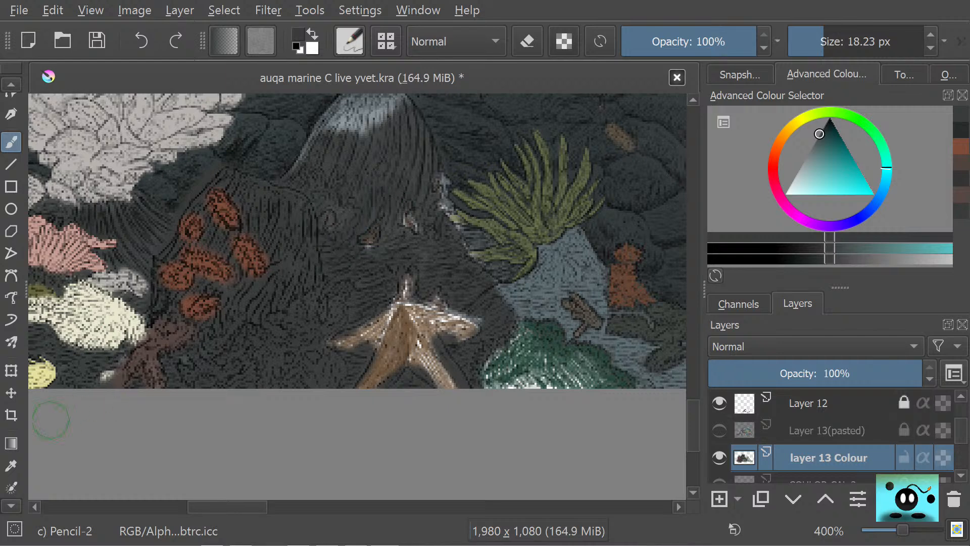
- Sample reddish brown from the painted creatures and colour the small creatures above the large starfish and beside the green sea plant
{"action": "left_click", "coordinate": [11, 465]}
{"action": "left_click", "coordinate": [254, 273]}
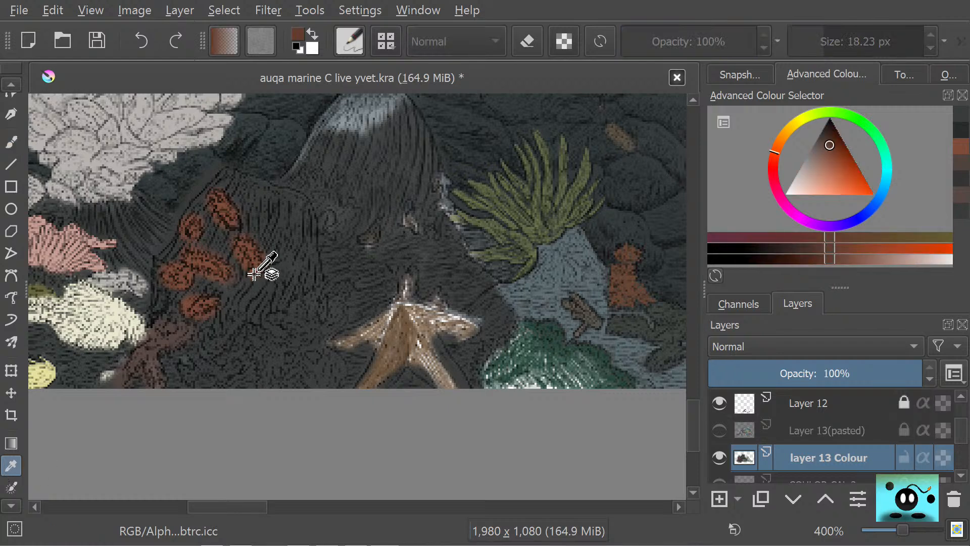
{"action": "key", "text": "b"}
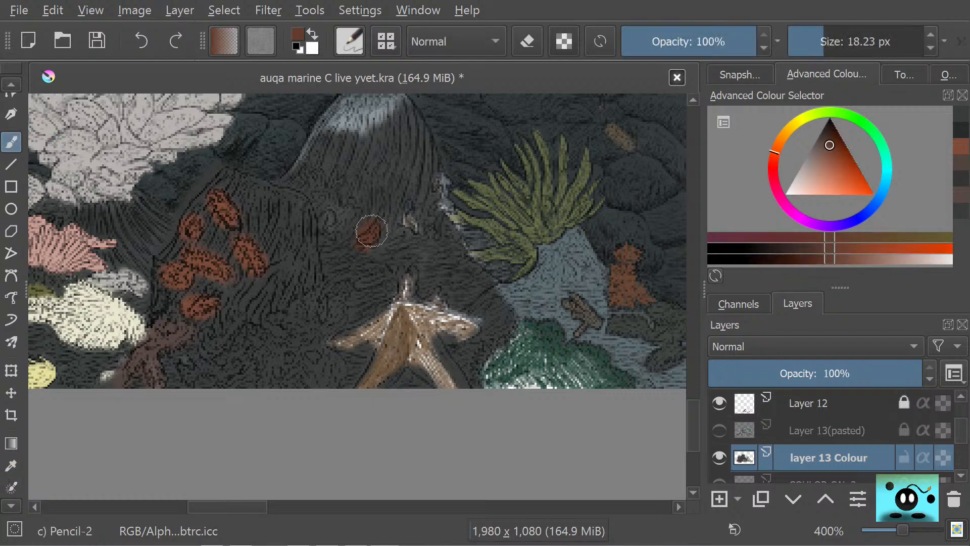
{"action": "mouse_move", "coordinate": [403, 218]}
{"action": "left_mouse_down"}
{"action": "mouse_move", "coordinate": [442, 200]}
{"action": "mouse_move", "coordinate": [437, 231]}
{"action": "mouse_move", "coordinate": [440, 197]}
{"action": "left_mouse_up"}
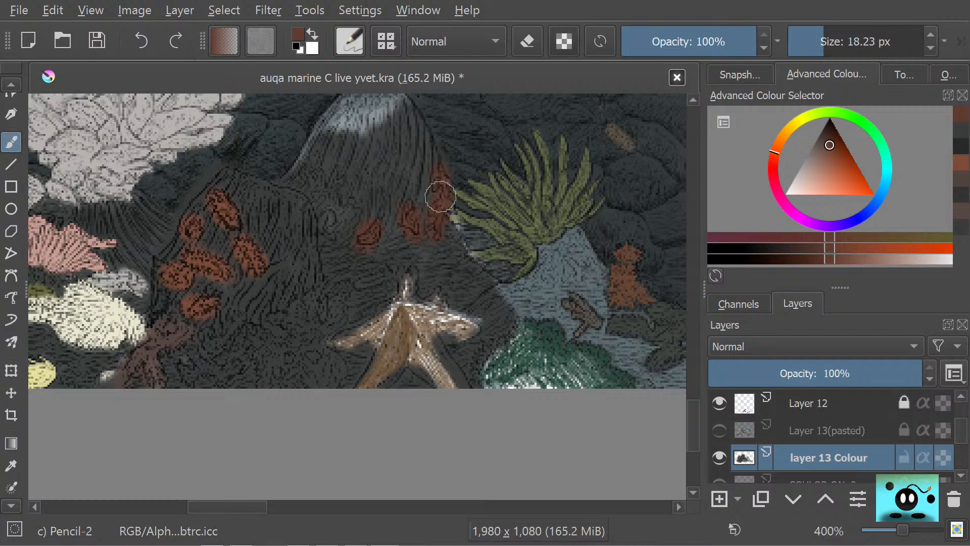
{"action": "scroll", "coordinate": [690, 428], "scroll_direction": "up", "scroll_amount": 3}
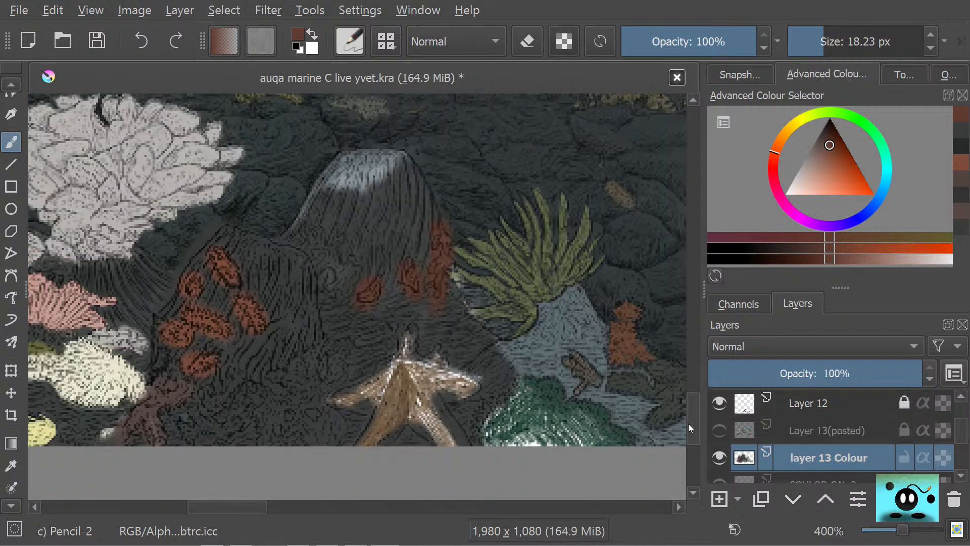
{"action": "left_click", "coordinate": [11, 465]}
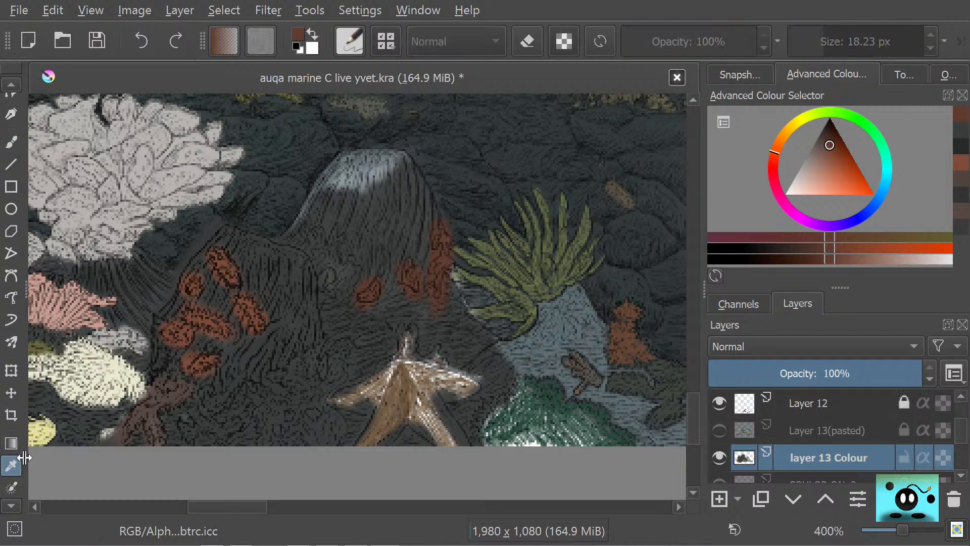
{"action": "left_click", "coordinate": [404, 213]}
{"action": "key", "text": "b"}
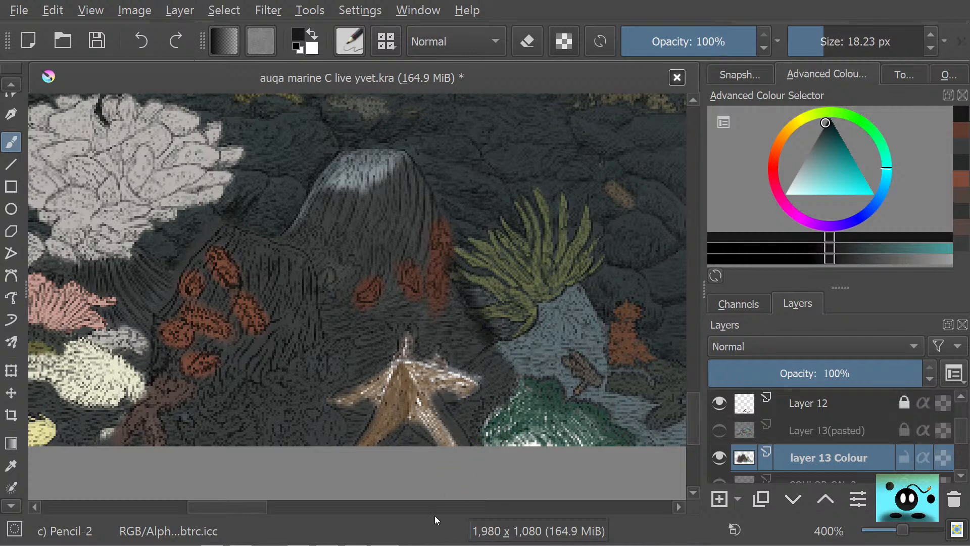
{"action": "key", "text": "ctrl+z"}
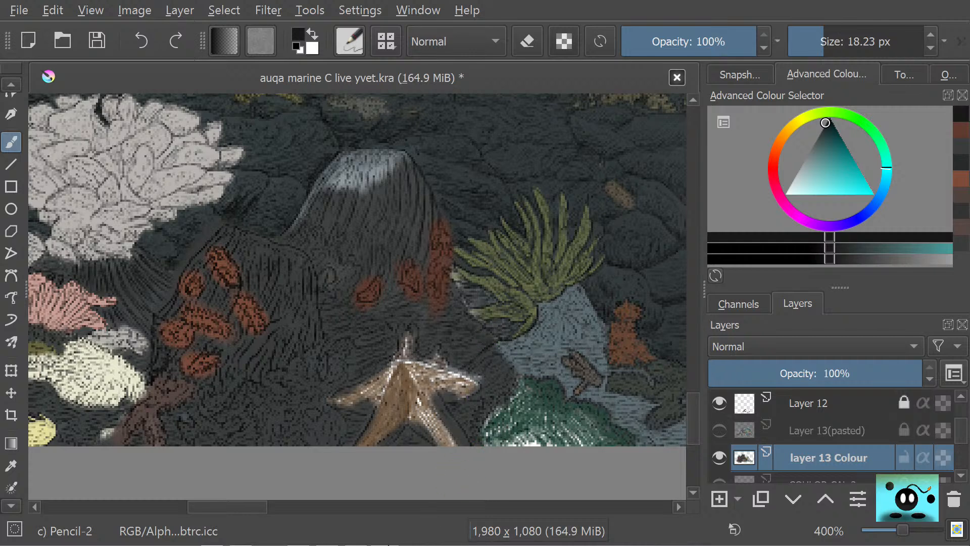
- Sample dark grey from the central rock and paint it between the reddish patches, below the green sea plant and over the pale peak
{"action": "left_click", "coordinate": [12, 465]}
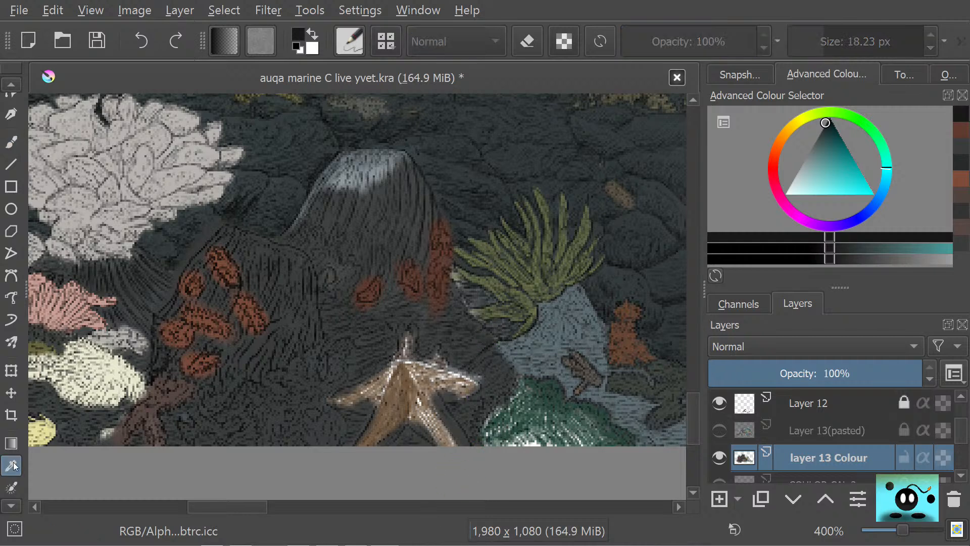
{"action": "left_click", "coordinate": [410, 243]}
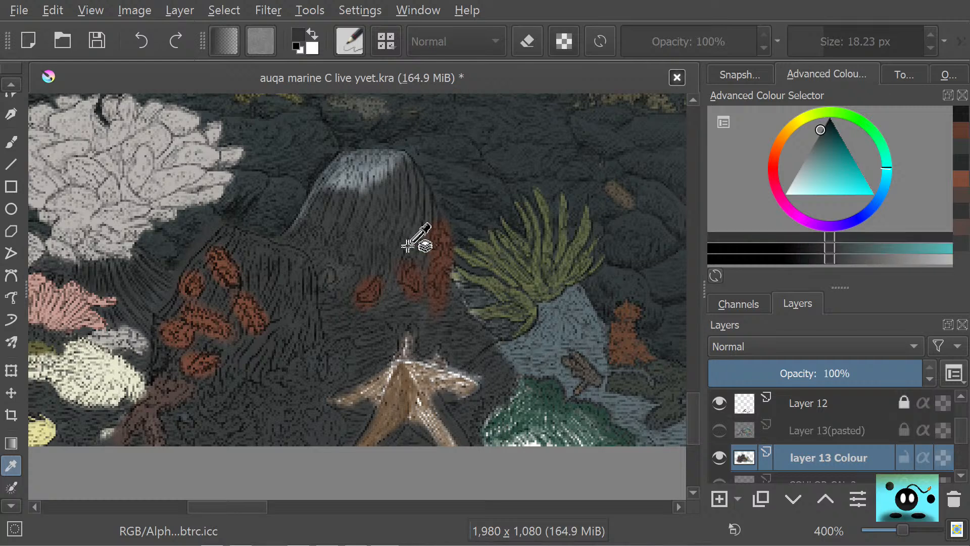
{"action": "key", "text": "b"}
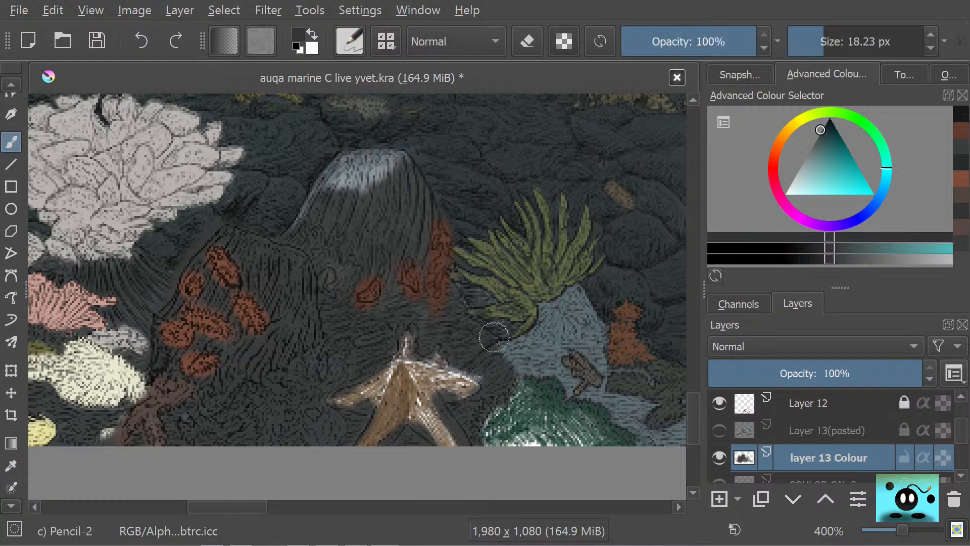
{"action": "left_click_drag", "start_coordinate": [430, 254], "coordinate": [439, 223]}
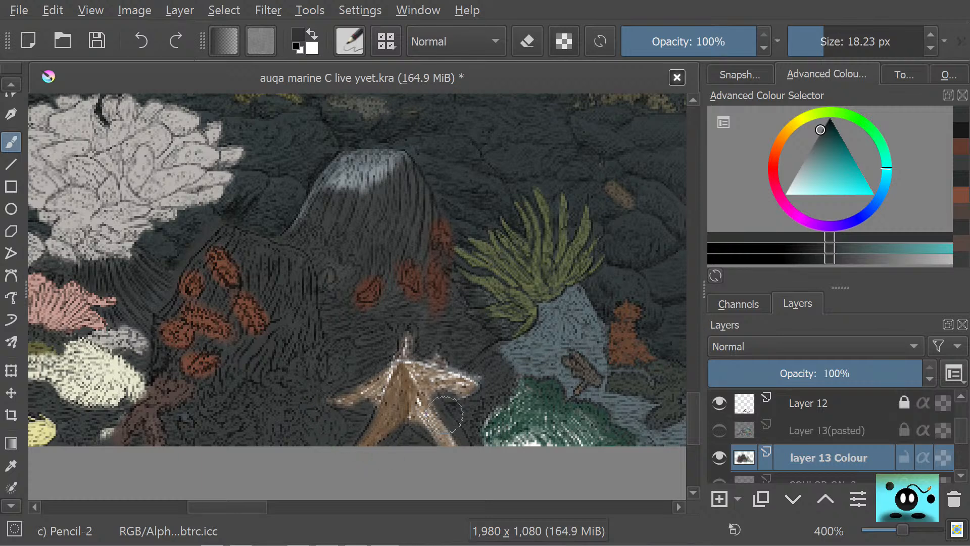
{"action": "left_click_drag", "start_coordinate": [497, 315], "coordinate": [547, 348]}
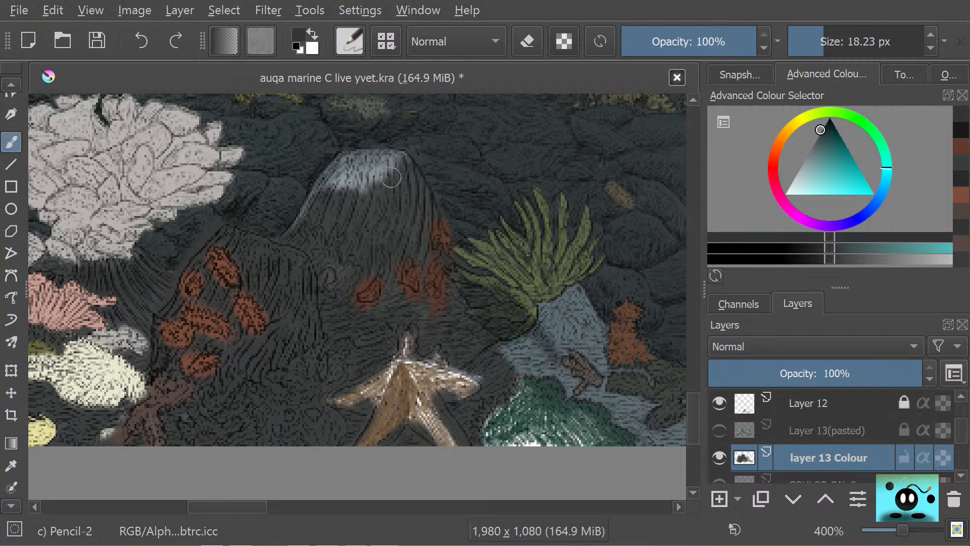
{"action": "mouse_move", "coordinate": [391, 177]}
{"action": "left_mouse_down"}
{"action": "mouse_move", "coordinate": [330, 187]}
{"action": "mouse_move", "coordinate": [347, 159]}
{"action": "mouse_move", "coordinate": [339, 162]}
{"action": "mouse_move", "coordinate": [314, 193]}
{"action": "mouse_move", "coordinate": [301, 247]}
{"action": "mouse_move", "coordinate": [347, 233]}
{"action": "mouse_move", "coordinate": [325, 265]}
{"action": "mouse_move", "coordinate": [396, 196]}
{"action": "mouse_move", "coordinate": [356, 251]}
{"action": "mouse_move", "coordinate": [408, 190]}
{"action": "mouse_move", "coordinate": [386, 236]}
{"action": "mouse_move", "coordinate": [400, 220]}
{"action": "mouse_move", "coordinate": [419, 234]}
{"action": "mouse_move", "coordinate": [365, 270]}
{"action": "left_mouse_up"}
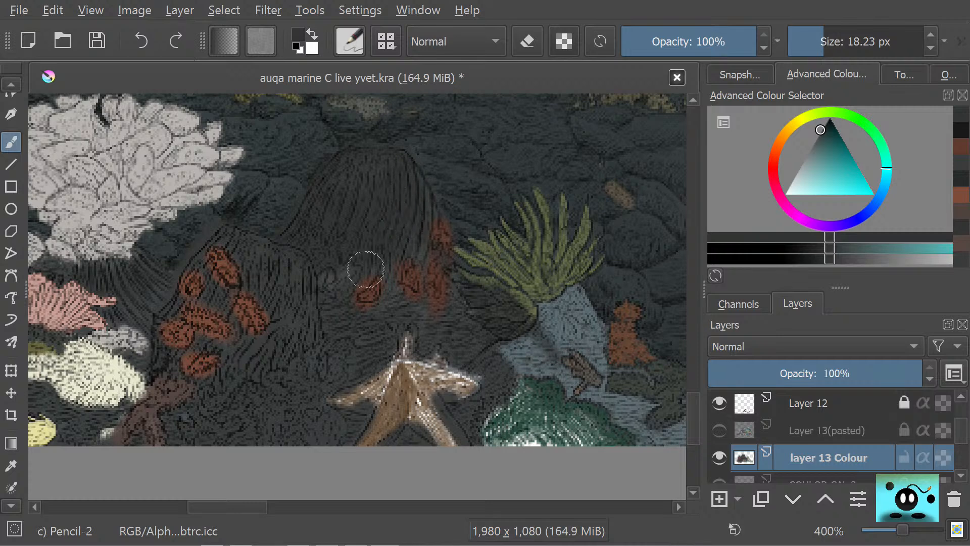
- Sample dark grey from the rock beside the large starfish and touch up the rock around the nearest reddish-brown patch above it
{"action": "left_click", "coordinate": [11, 466]}
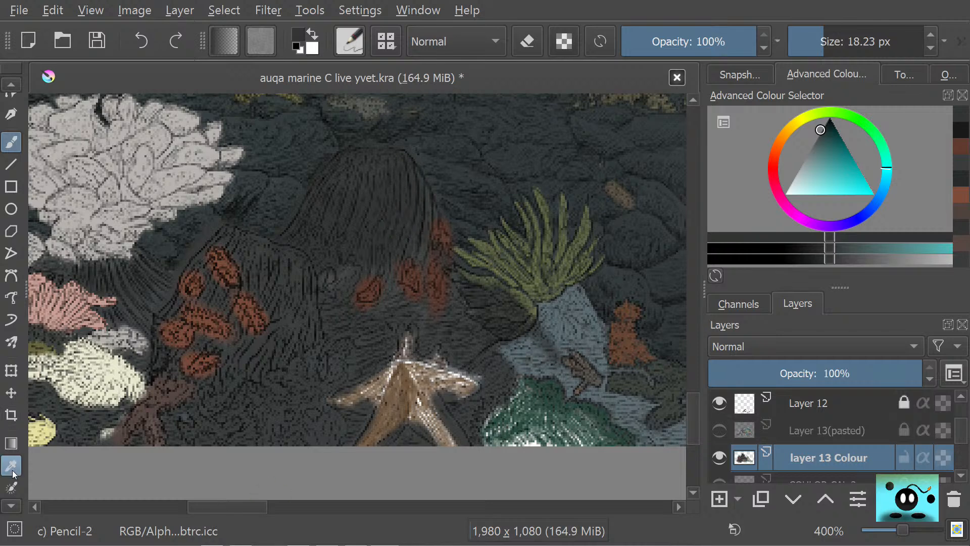
{"action": "left_click", "coordinate": [318, 441]}
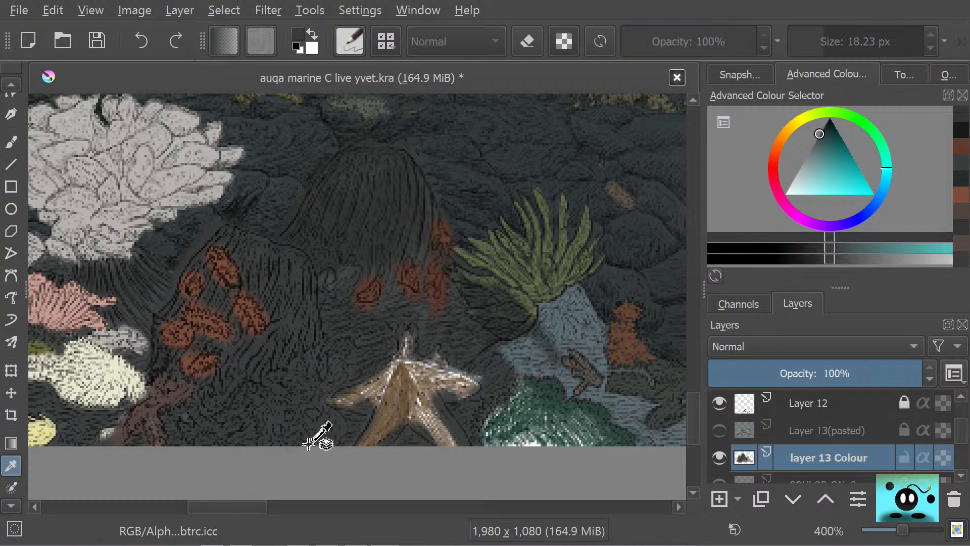
{"action": "left_click", "coordinate": [11, 142]}
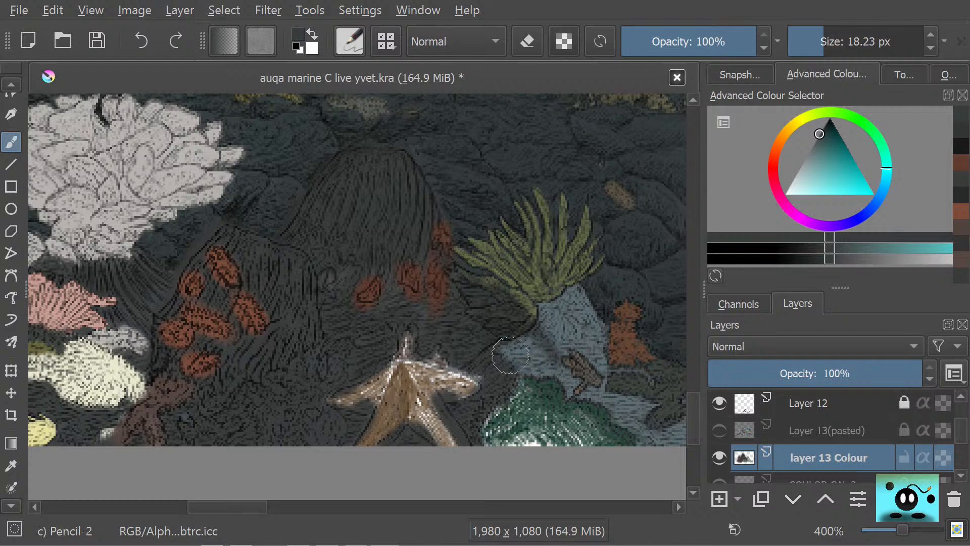
{"action": "left_click_drag", "start_coordinate": [335, 299], "coordinate": [331, 277]}
- Sample dark brown at the lower edge of the large starfish and paint it over the starfish's lower-left leg
{"action": "key", "text": "p"}
{"action": "left_click", "coordinate": [371, 445]}
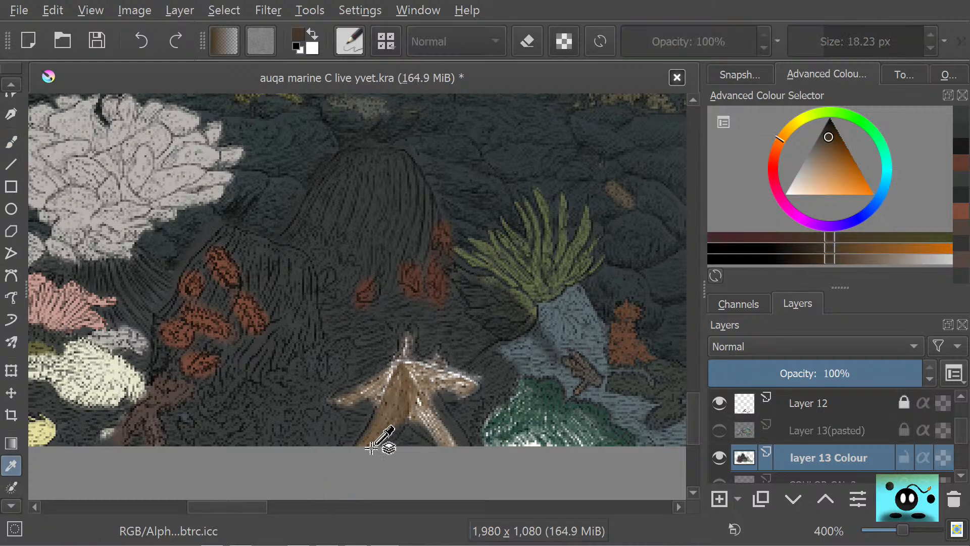
{"action": "left_click", "coordinate": [10, 138]}
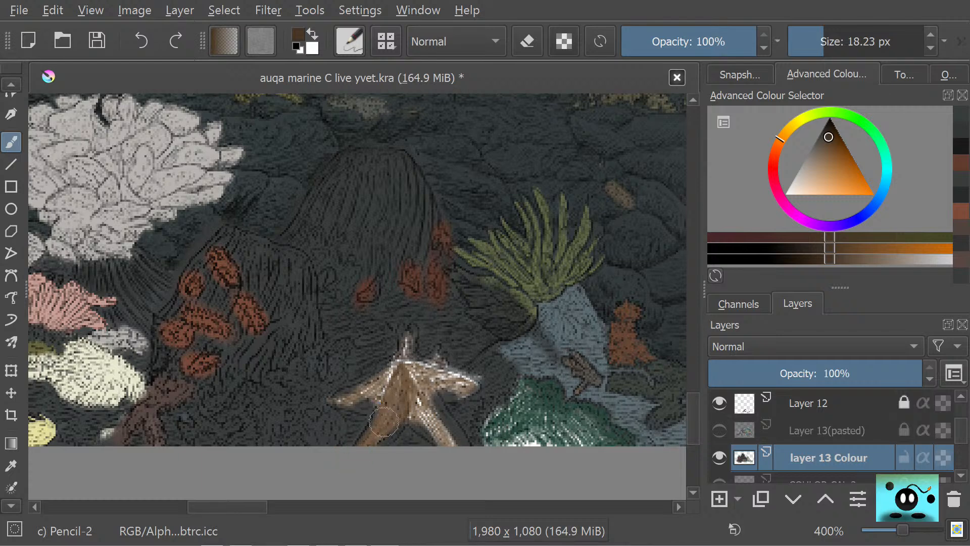
{"action": "left_click_drag", "start_coordinate": [384, 421], "coordinate": [366, 448]}
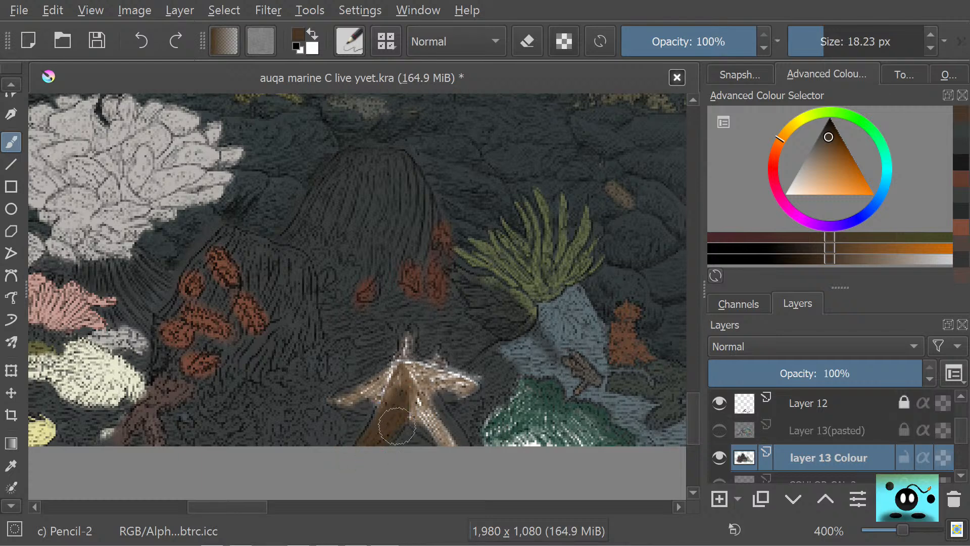
- Brighten the brush colour to an orange-brown and paint the large starfish's legs, body and arms with it
{"action": "left_click_drag", "start_coordinate": [824, 140], "coordinate": [838, 152]}
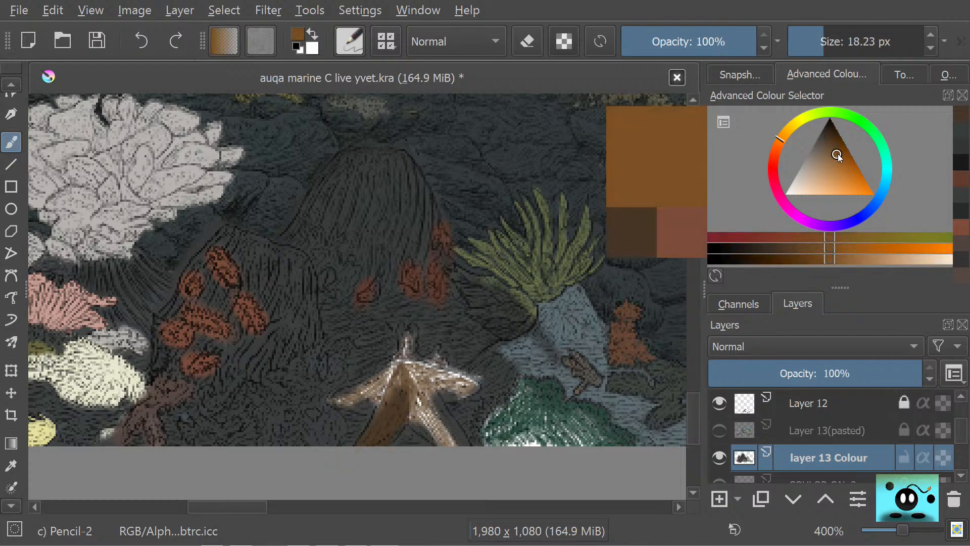
{"action": "left_click_drag", "start_coordinate": [365, 448], "coordinate": [386, 427]}
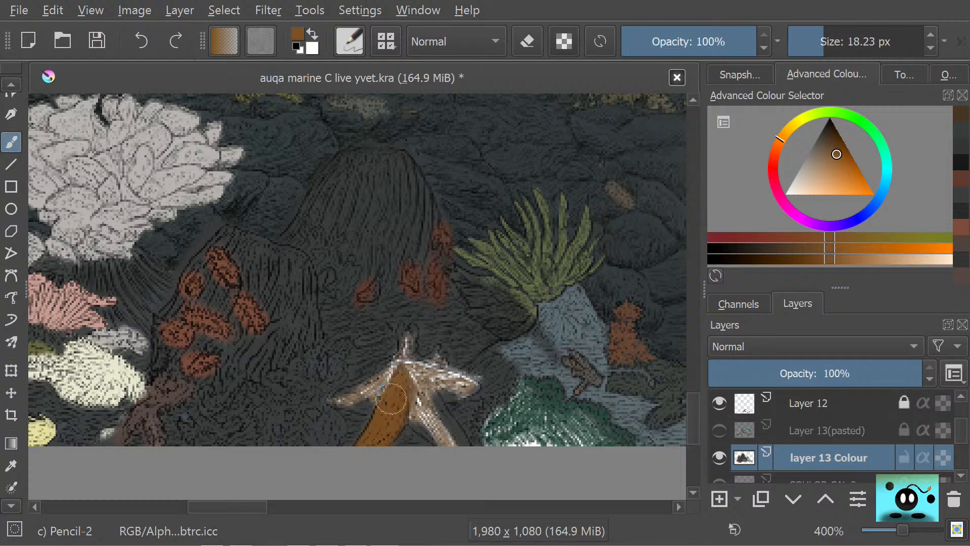
{"action": "left_click_drag", "start_coordinate": [402, 368], "coordinate": [415, 418]}
{"action": "left_click_drag", "start_coordinate": [420, 420], "coordinate": [446, 450]}
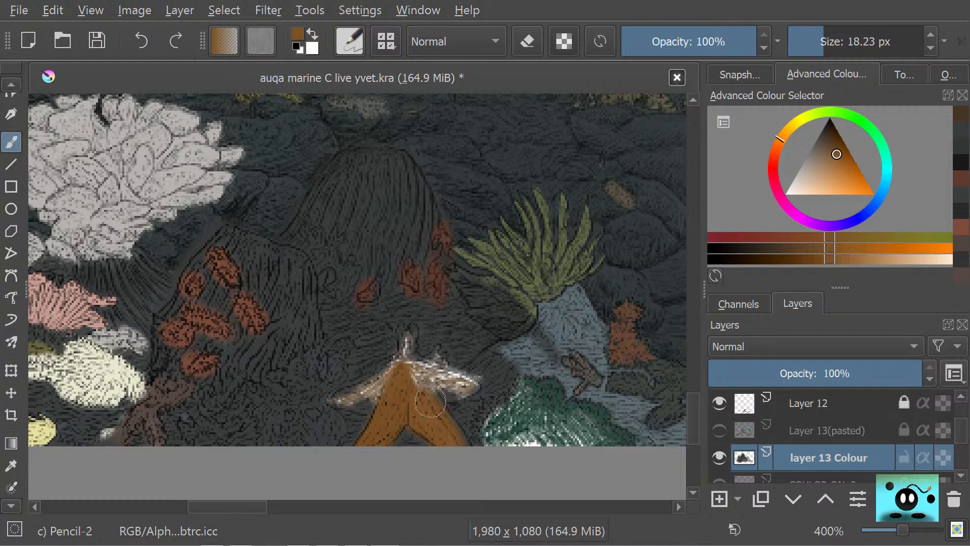
{"action": "mouse_move", "coordinate": [419, 378]}
{"action": "left_mouse_down"}
{"action": "mouse_move", "coordinate": [431, 391]}
{"action": "mouse_move", "coordinate": [461, 393]}
{"action": "mouse_move", "coordinate": [450, 374]}
{"action": "mouse_move", "coordinate": [406, 364]}
{"action": "mouse_move", "coordinate": [405, 349]}
{"action": "mouse_move", "coordinate": [397, 377]}
{"action": "mouse_move", "coordinate": [389, 368]}
{"action": "mouse_move", "coordinate": [338, 403]}
{"action": "mouse_move", "coordinate": [361, 410]}
{"action": "mouse_move", "coordinate": [338, 401]}
{"action": "mouse_move", "coordinate": [344, 390]}
{"action": "mouse_move", "coordinate": [314, 406]}
{"action": "left_mouse_up"}
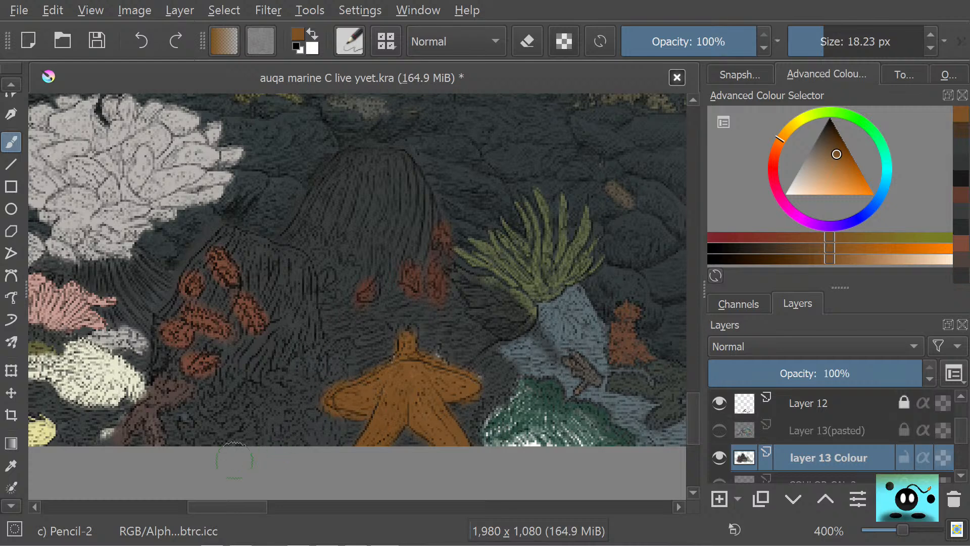
- Sample dark grey from the rock beside the starfish and paint over the orange-brown tip and spill above its body
{"action": "left_click", "coordinate": [11, 465]}
{"action": "left_click", "coordinate": [454, 372]}
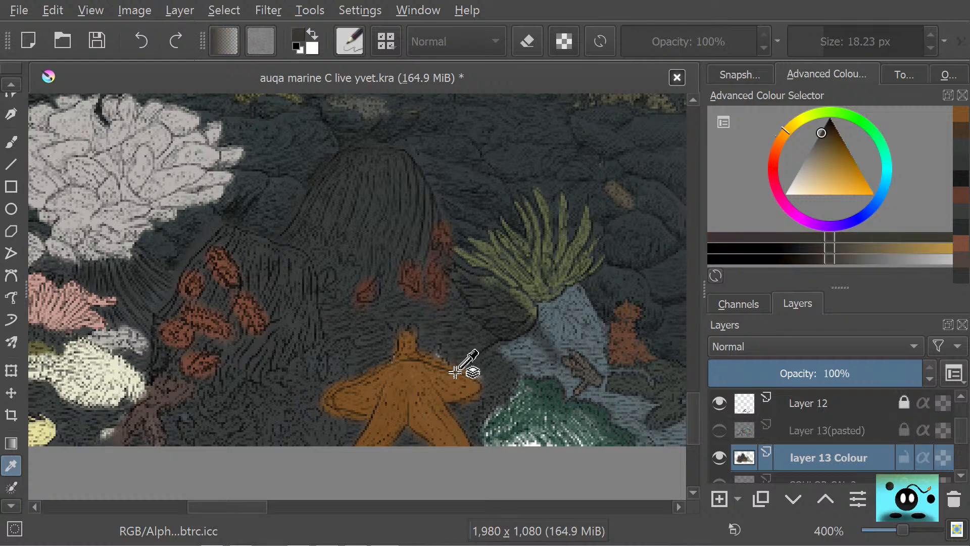
{"action": "left_click", "coordinate": [454, 371]}
{"action": "left_click", "coordinate": [11, 142]}
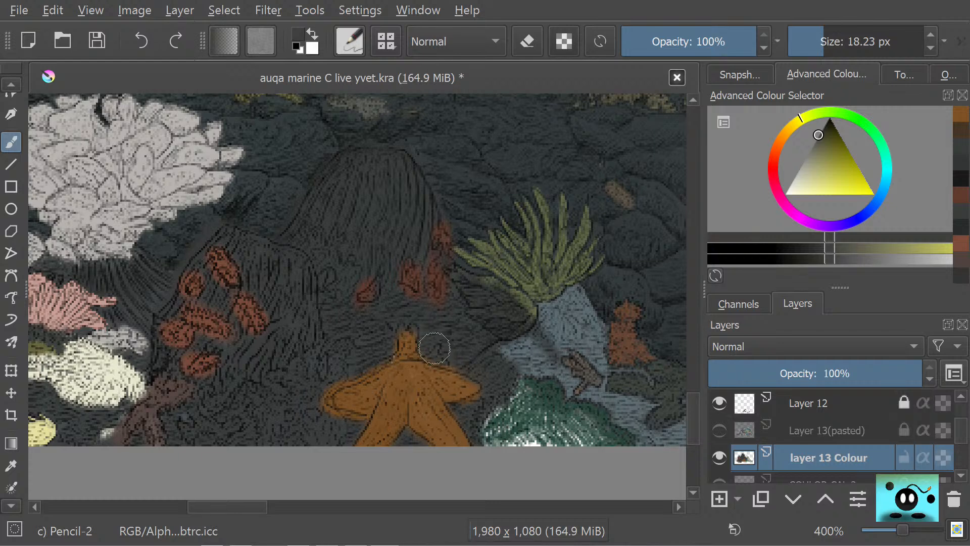
{"action": "mouse_move", "coordinate": [434, 348]}
{"action": "left_mouse_down"}
{"action": "mouse_move", "coordinate": [398, 309]}
{"action": "mouse_move", "coordinate": [394, 338]}
{"action": "mouse_move", "coordinate": [415, 344]}
{"action": "mouse_move", "coordinate": [385, 355]}
{"action": "mouse_move", "coordinate": [389, 328]}
{"action": "left_mouse_up"}
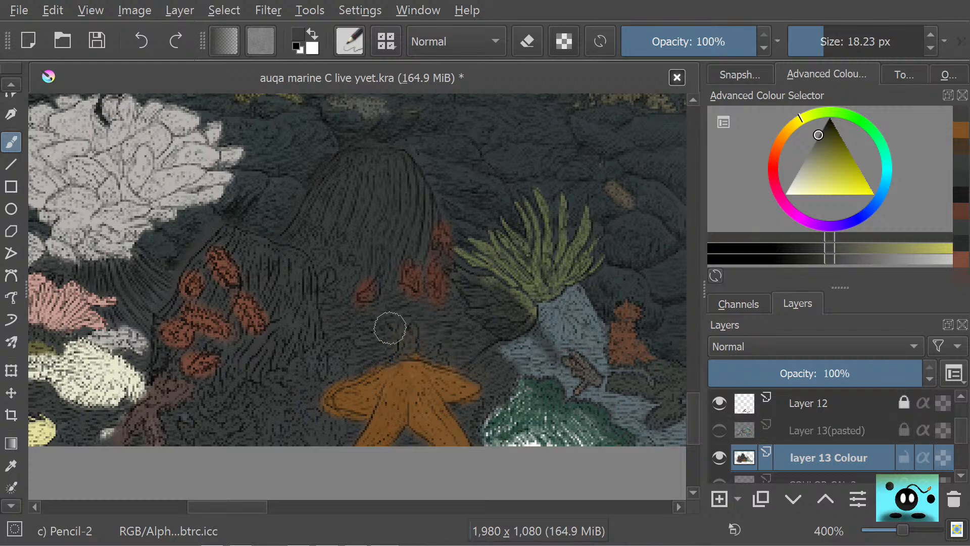
- Sample dark brown from between the starfish's legs and dab a dark spot on the centre of its body
{"action": "left_click", "coordinate": [12, 465]}
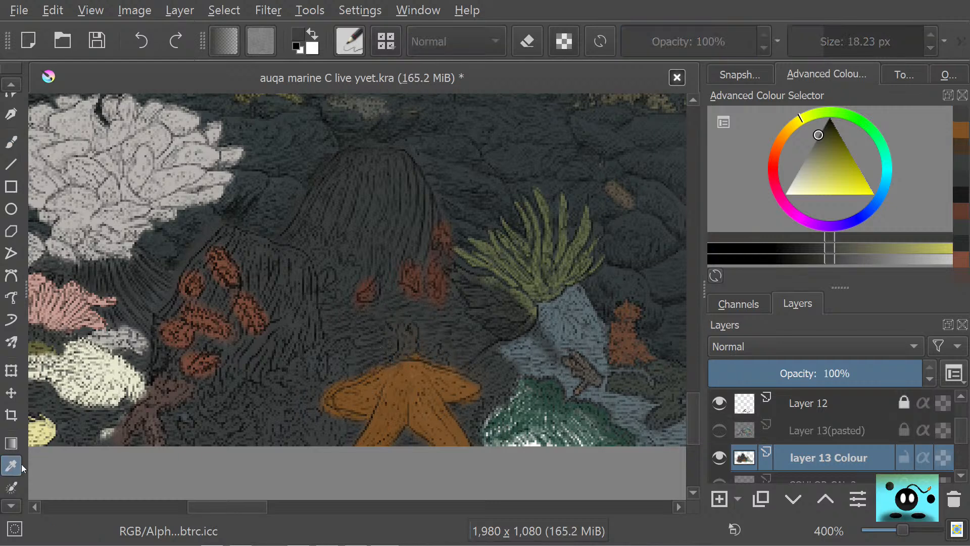
{"action": "left_click", "coordinate": [427, 440]}
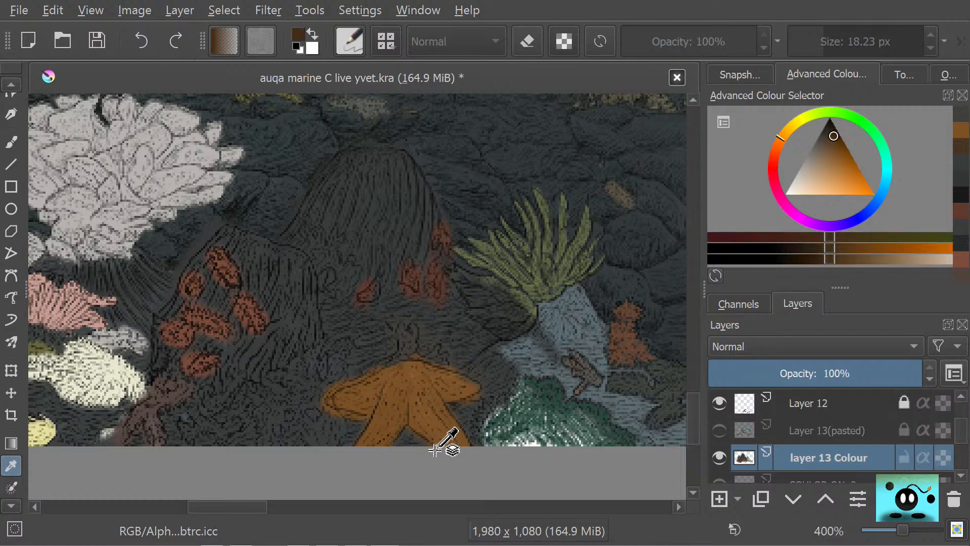
{"action": "left_click", "coordinate": [11, 143]}
{"action": "left_click_drag", "start_coordinate": [410, 386], "coordinate": [408, 392]}
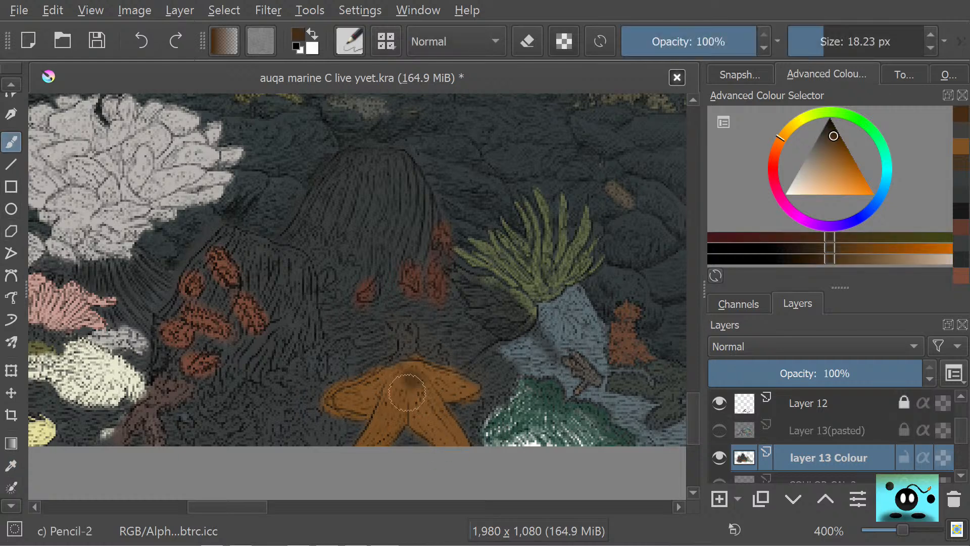
- Sample orange-brown from the starfish's lower-right leg and paint over the dark spot on its body
{"action": "left_click", "coordinate": [3, 459]}
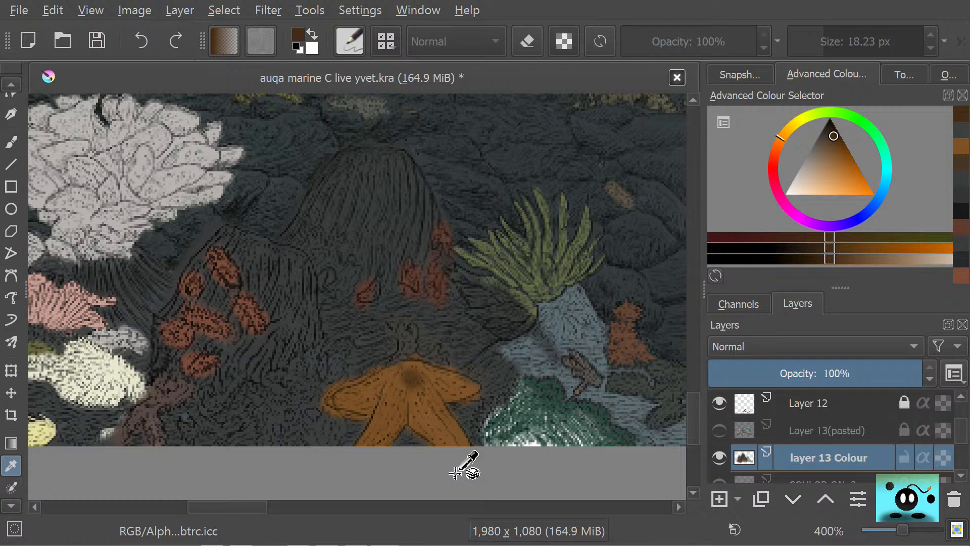
{"action": "left_click", "coordinate": [445, 443]}
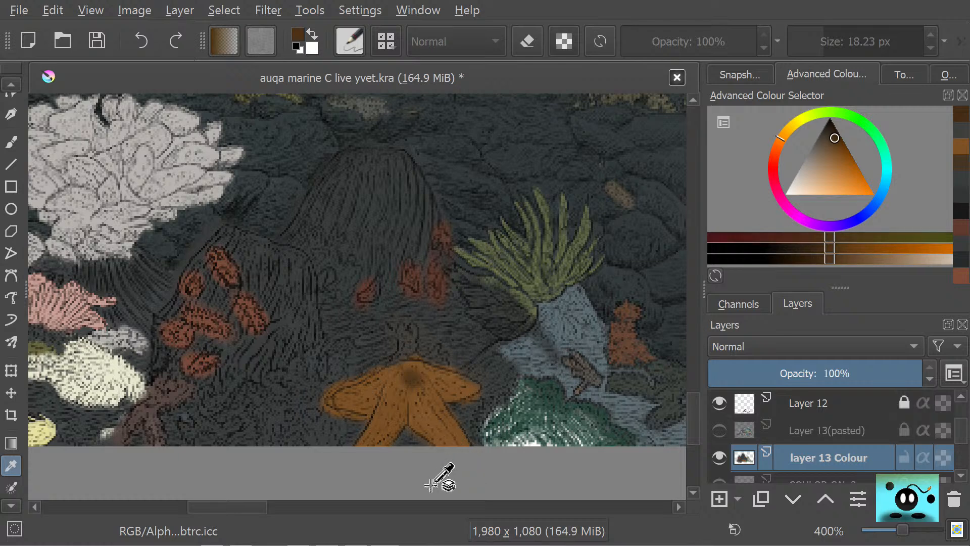
{"action": "left_click", "coordinate": [442, 449]}
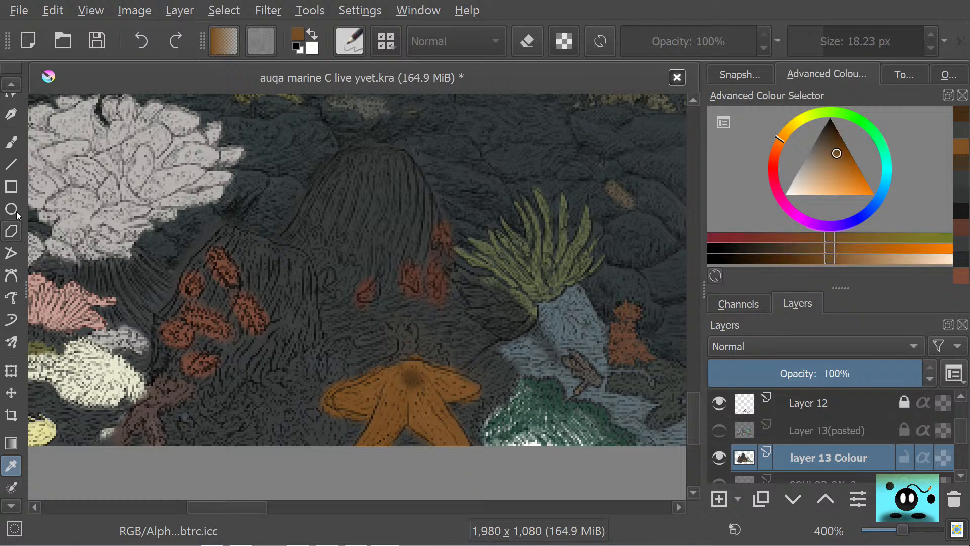
{"action": "left_click", "coordinate": [11, 142]}
{"action": "left_click_drag", "start_coordinate": [409, 378], "coordinate": [412, 380]}
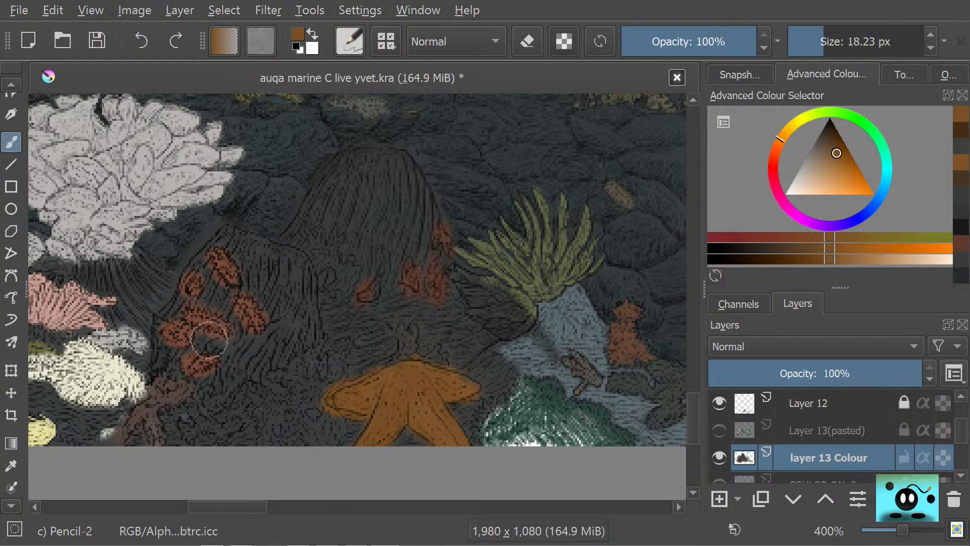
- Sample dark green from the green mound beside the starfish and paint the whole mound, covering its white highlights
{"action": "left_click", "coordinate": [11, 466]}
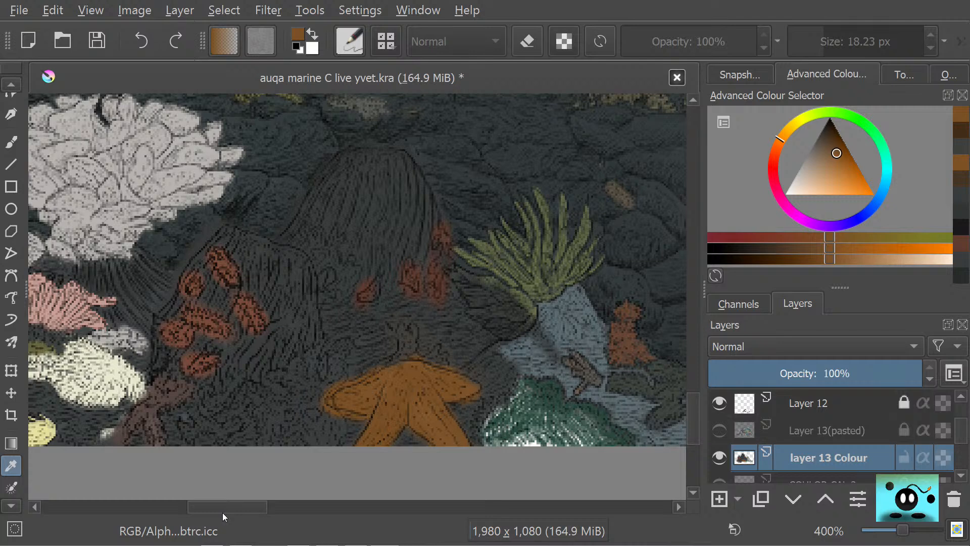
{"action": "left_click_drag", "start_coordinate": [211, 506], "coordinate": [239, 506]}
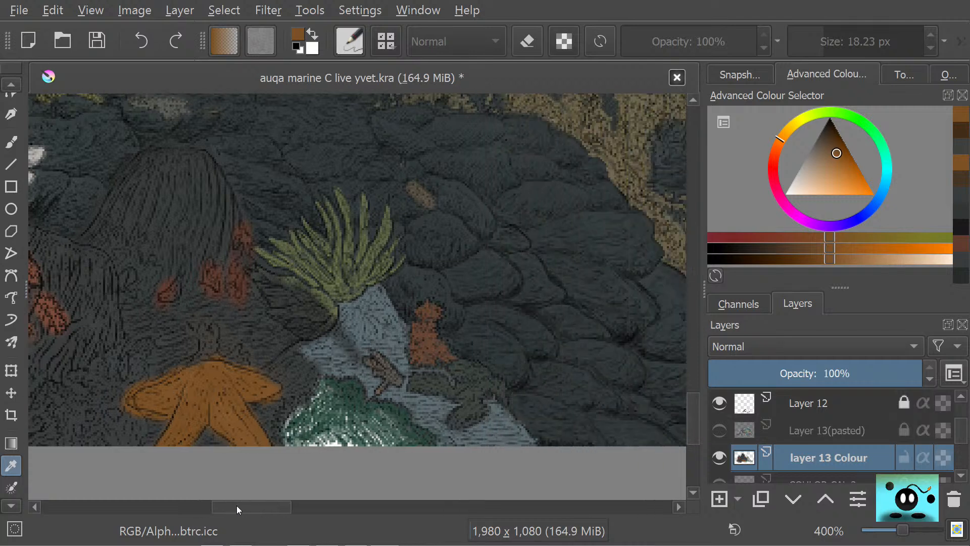
{"action": "left_click", "coordinate": [387, 443]}
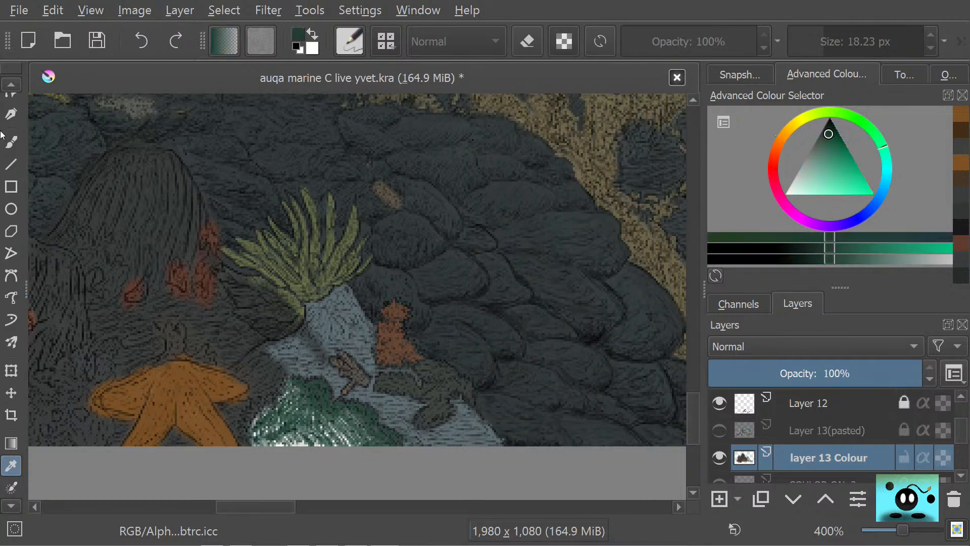
{"action": "left_click", "coordinate": [11, 142]}
{"action": "mouse_move", "coordinate": [348, 416]}
{"action": "left_mouse_down"}
{"action": "mouse_move", "coordinate": [375, 445]}
{"action": "mouse_move", "coordinate": [352, 449]}
{"action": "mouse_move", "coordinate": [334, 430]}
{"action": "mouse_move", "coordinate": [331, 440]}
{"action": "mouse_move", "coordinate": [302, 405]}
{"action": "mouse_move", "coordinate": [297, 438]}
{"action": "mouse_move", "coordinate": [286, 404]}
{"action": "mouse_move", "coordinate": [296, 406]}
{"action": "mouse_move", "coordinate": [306, 434]}
{"action": "left_mouse_up"}
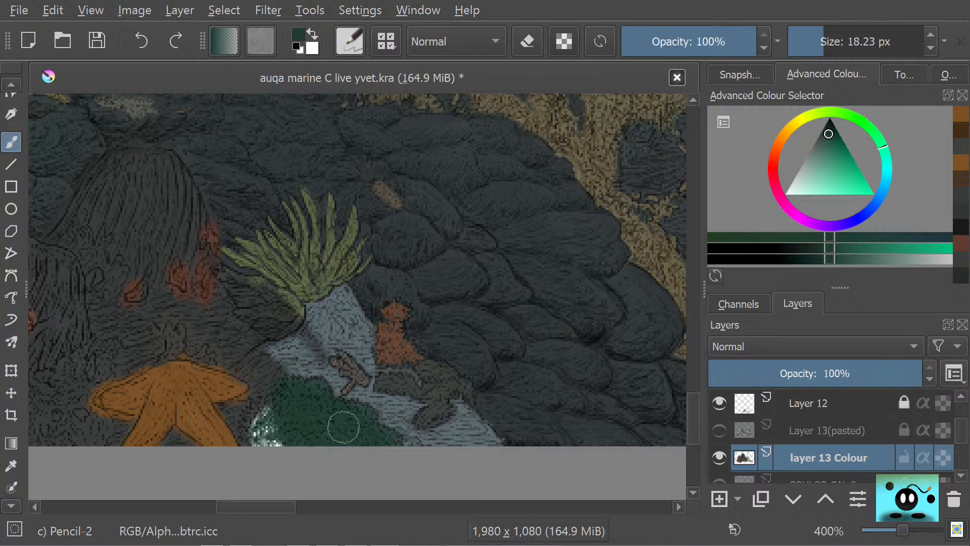
{"action": "mouse_move", "coordinate": [289, 428]}
{"action": "left_mouse_down"}
{"action": "mouse_move", "coordinate": [264, 429]}
{"action": "mouse_move", "coordinate": [270, 452]}
{"action": "mouse_move", "coordinate": [255, 438]}
{"action": "left_mouse_up"}
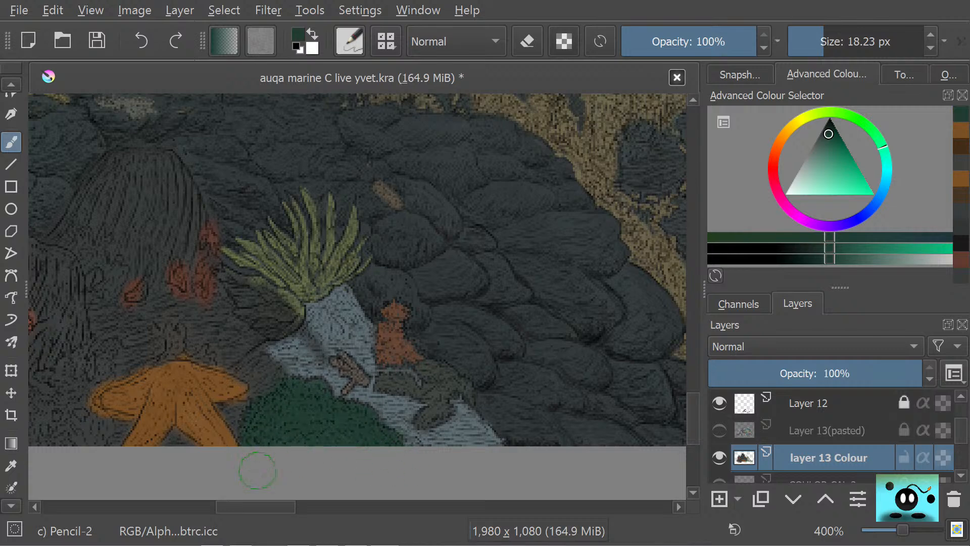
- Sample dark grey at the green mound's edge and paint the pale blue rock between the mound and the sea plant
{"action": "left_click", "coordinate": [12, 465]}
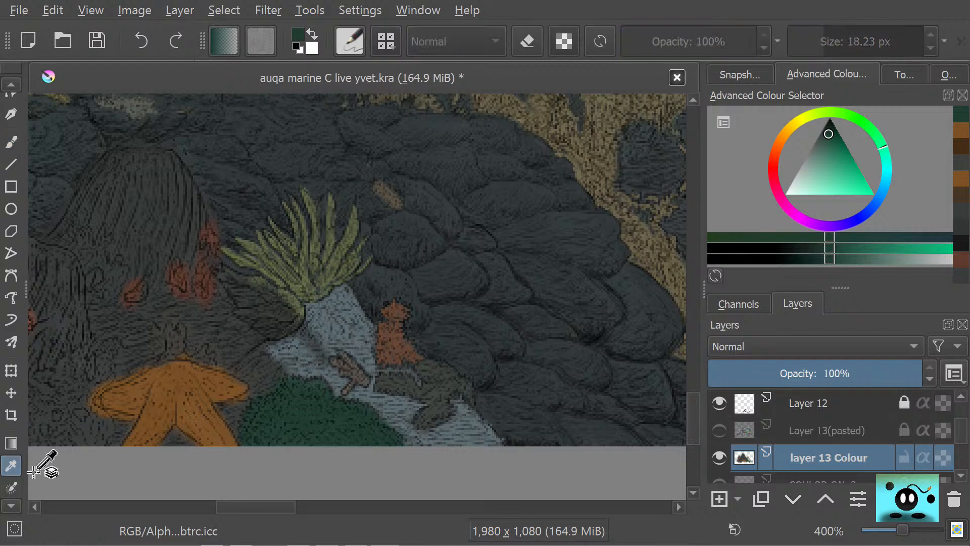
{"action": "left_click", "coordinate": [266, 393]}
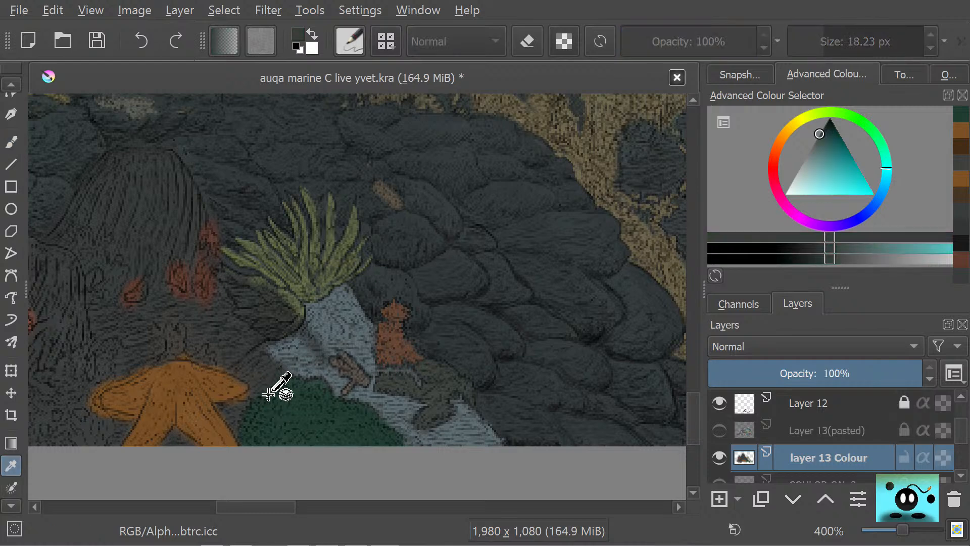
{"action": "left_click", "coordinate": [11, 142]}
{"action": "mouse_move", "coordinate": [275, 358]}
{"action": "left_mouse_down"}
{"action": "mouse_move", "coordinate": [298, 366]}
{"action": "mouse_move", "coordinate": [306, 358]}
{"action": "mouse_move", "coordinate": [334, 385]}
{"action": "mouse_move", "coordinate": [327, 378]}
{"action": "left_mouse_up"}
{"action": "mouse_move", "coordinate": [294, 346]}
{"action": "left_mouse_down"}
{"action": "mouse_move", "coordinate": [323, 309]}
{"action": "mouse_move", "coordinate": [310, 311]}
{"action": "mouse_move", "coordinate": [339, 290]}
{"action": "mouse_move", "coordinate": [367, 322]}
{"action": "mouse_move", "coordinate": [338, 287]}
{"action": "mouse_move", "coordinate": [364, 325]}
{"action": "mouse_move", "coordinate": [341, 295]}
{"action": "mouse_move", "coordinate": [330, 348]}
{"action": "mouse_move", "coordinate": [330, 328]}
{"action": "mouse_move", "coordinate": [353, 353]}
{"action": "mouse_move", "coordinate": [366, 327]}
{"action": "mouse_move", "coordinate": [373, 369]}
{"action": "mouse_move", "coordinate": [364, 402]}
{"action": "mouse_move", "coordinate": [356, 398]}
{"action": "mouse_move", "coordinate": [400, 420]}
{"action": "mouse_move", "coordinate": [382, 419]}
{"action": "mouse_move", "coordinate": [433, 461]}
{"action": "mouse_move", "coordinate": [444, 429]}
{"action": "mouse_move", "coordinate": [477, 453]}
{"action": "mouse_move", "coordinate": [485, 443]}
{"action": "mouse_move", "coordinate": [496, 454]}
{"action": "mouse_move", "coordinate": [451, 400]}
{"action": "mouse_move", "coordinate": [458, 429]}
{"action": "mouse_move", "coordinate": [421, 441]}
{"action": "mouse_move", "coordinate": [391, 421]}
{"action": "mouse_move", "coordinate": [420, 407]}
{"action": "mouse_move", "coordinate": [392, 407]}
{"action": "mouse_move", "coordinate": [409, 382]}
{"action": "left_mouse_up"}
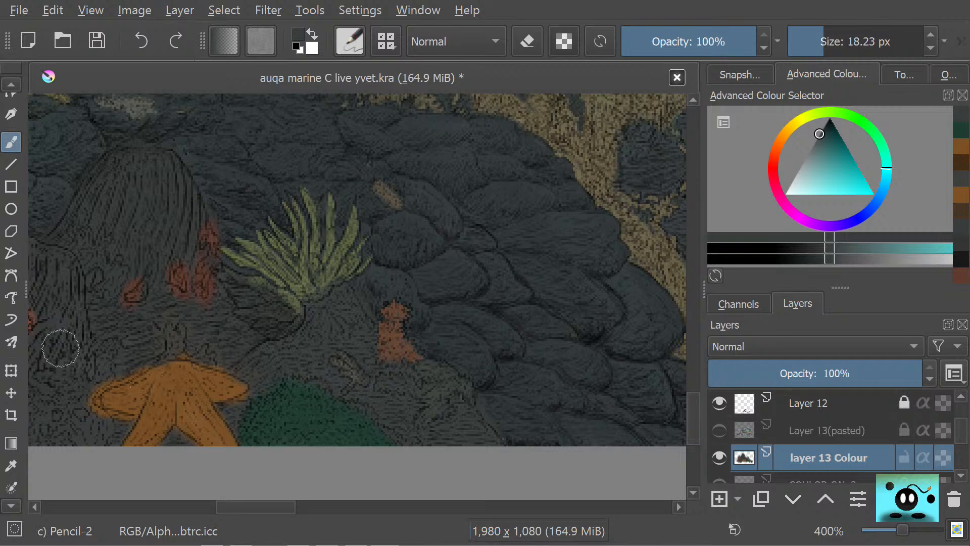
- Try near-black sampled from the rock on the small creature above the green mound, and undo the stroke
{"action": "left_click", "coordinate": [12, 466]}
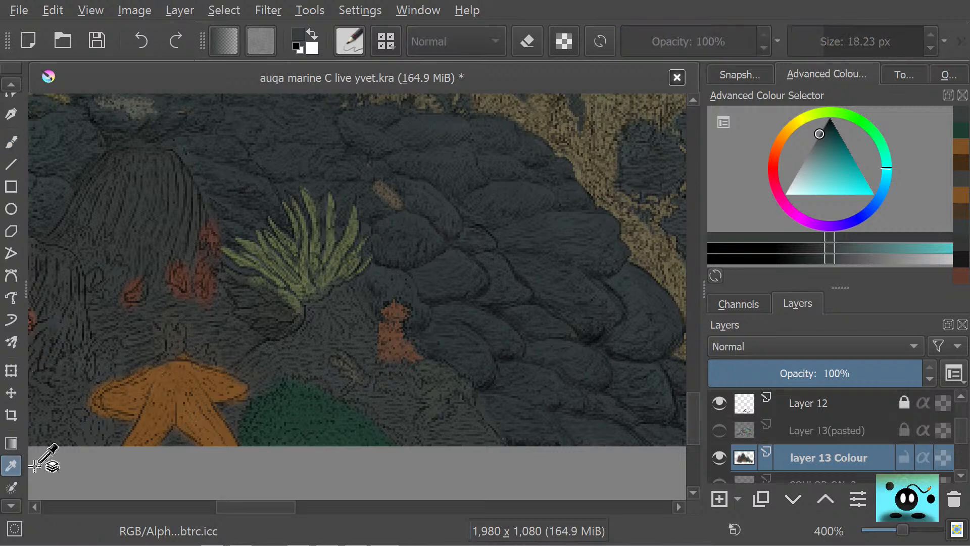
{"action": "left_click", "coordinate": [352, 389]}
{"action": "key", "text": "b"}
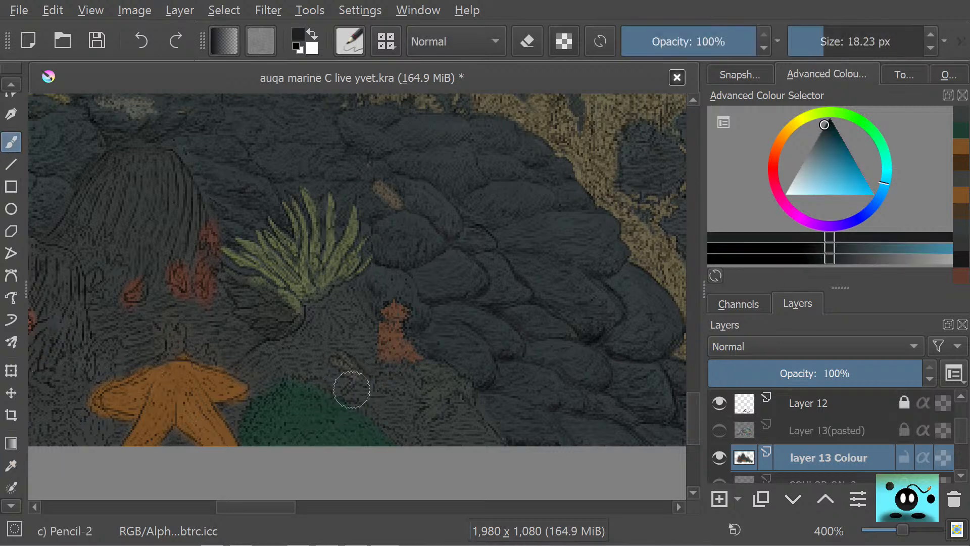
{"action": "left_click_drag", "start_coordinate": [361, 381], "coordinate": [357, 375]}
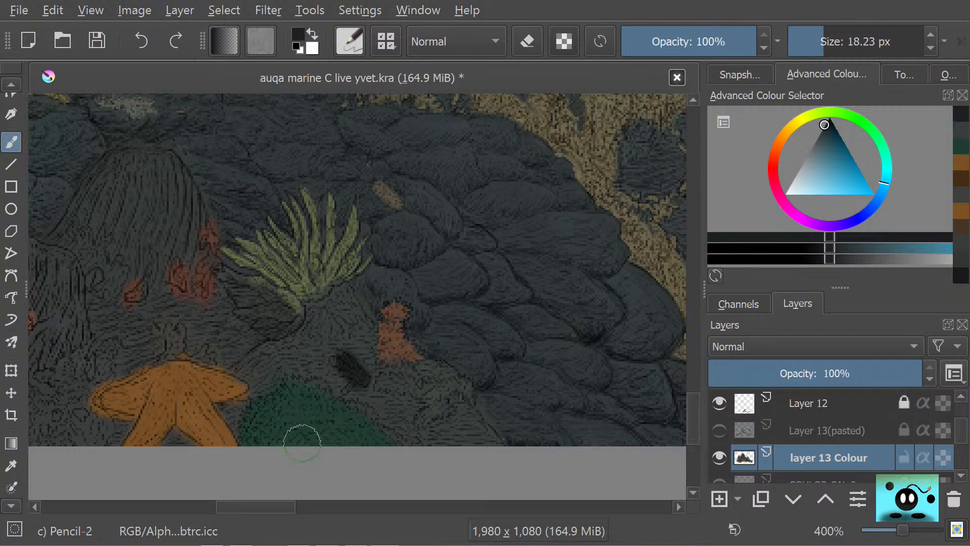
{"action": "key", "text": "ctrl+z"}
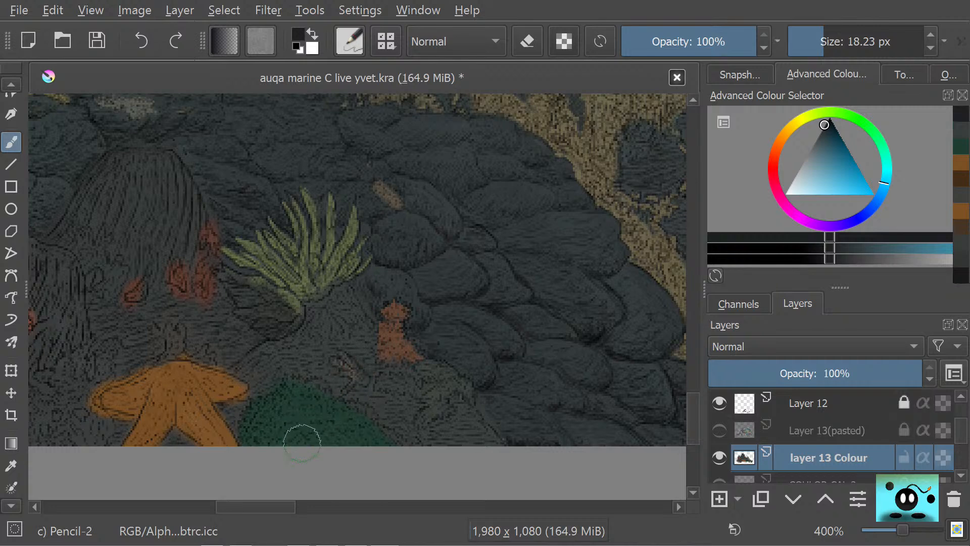
- Sample grey-brown beside the small creature above the dark green mound, lighten it to beige, and paint the creature with it
{"action": "left_click", "coordinate": [11, 465]}
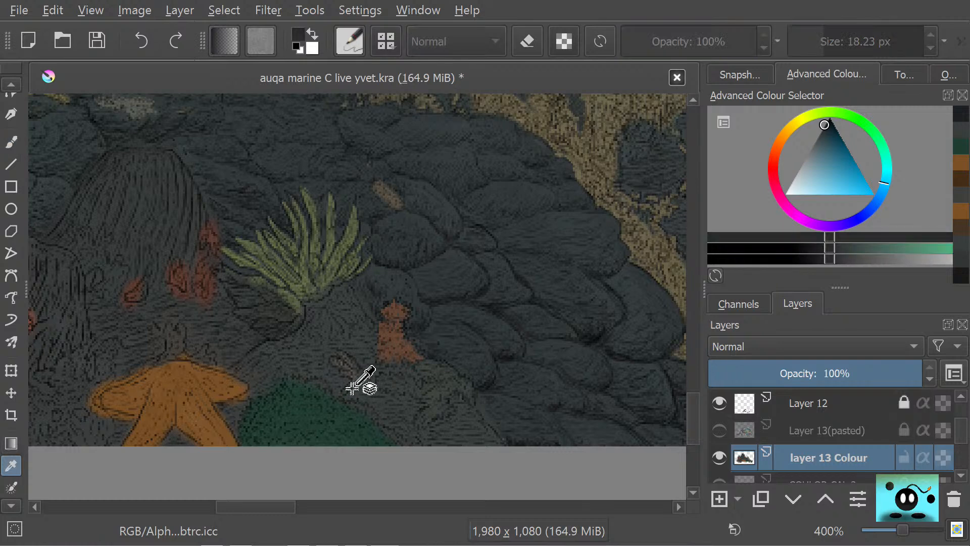
{"action": "left_click_drag", "start_coordinate": [350, 391], "coordinate": [352, 385]}
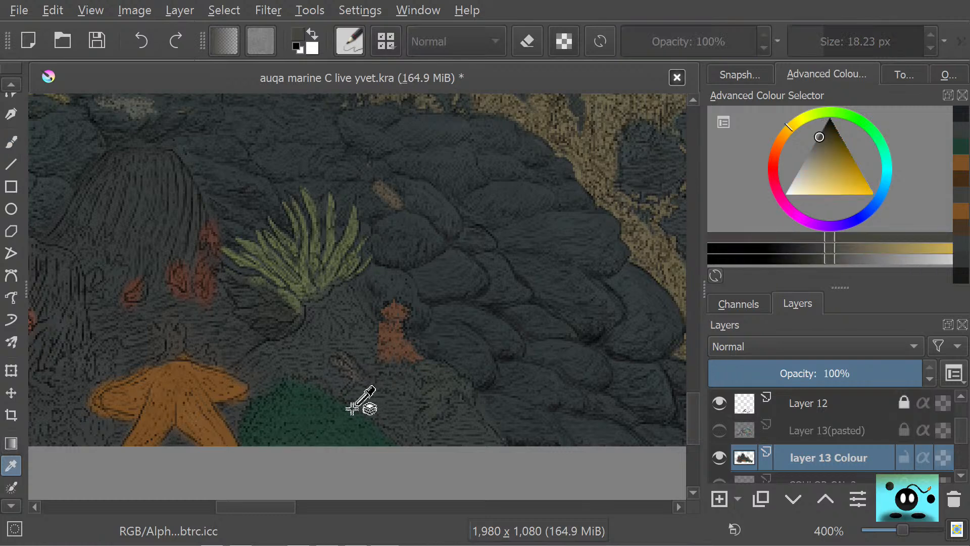
{"action": "left_click", "coordinate": [11, 143]}
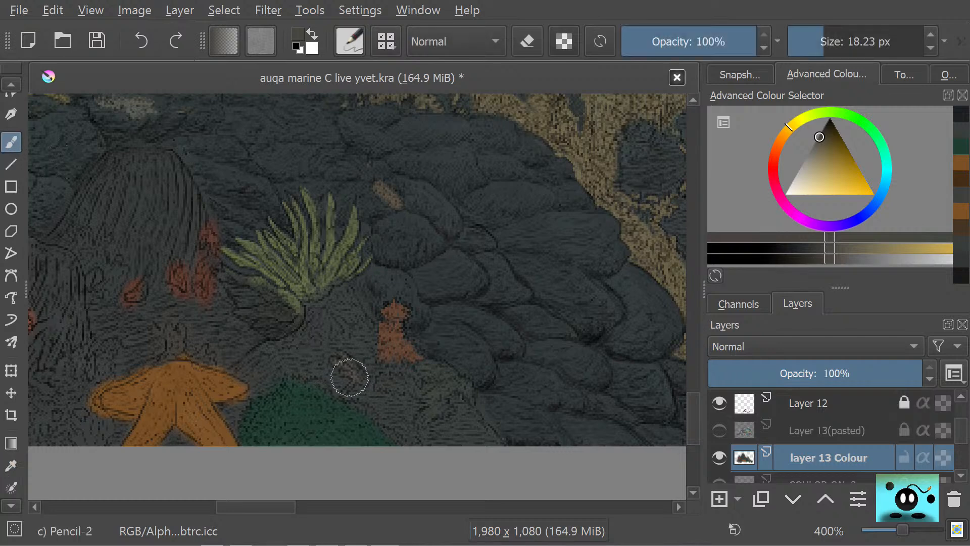
{"action": "mouse_move", "coordinate": [343, 378]}
{"action": "left_mouse_down"}
{"action": "mouse_move", "coordinate": [346, 388]}
{"action": "mouse_move", "coordinate": [343, 369]}
{"action": "mouse_move", "coordinate": [353, 385]}
{"action": "mouse_move", "coordinate": [331, 392]}
{"action": "left_mouse_up"}
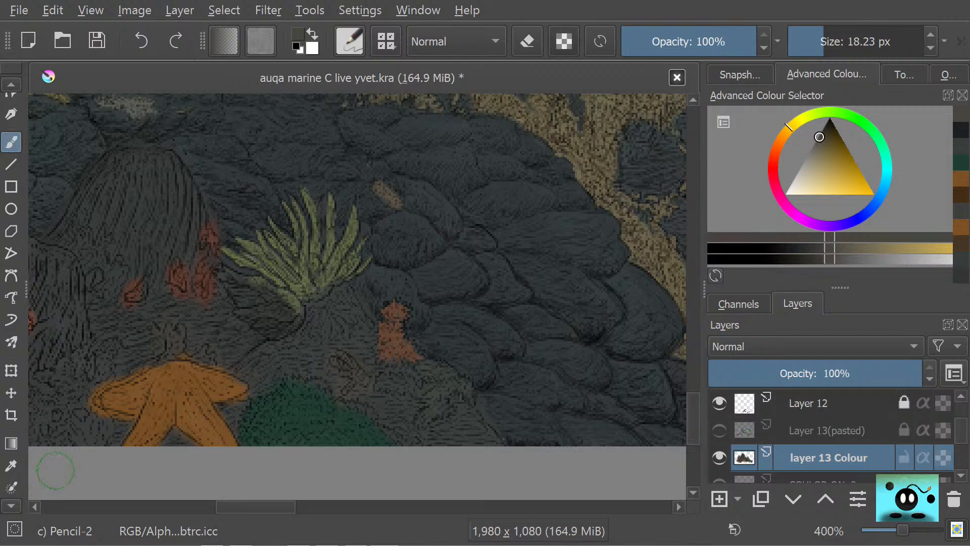
{"action": "left_click_drag", "start_coordinate": [819, 138], "coordinate": [818, 157]}
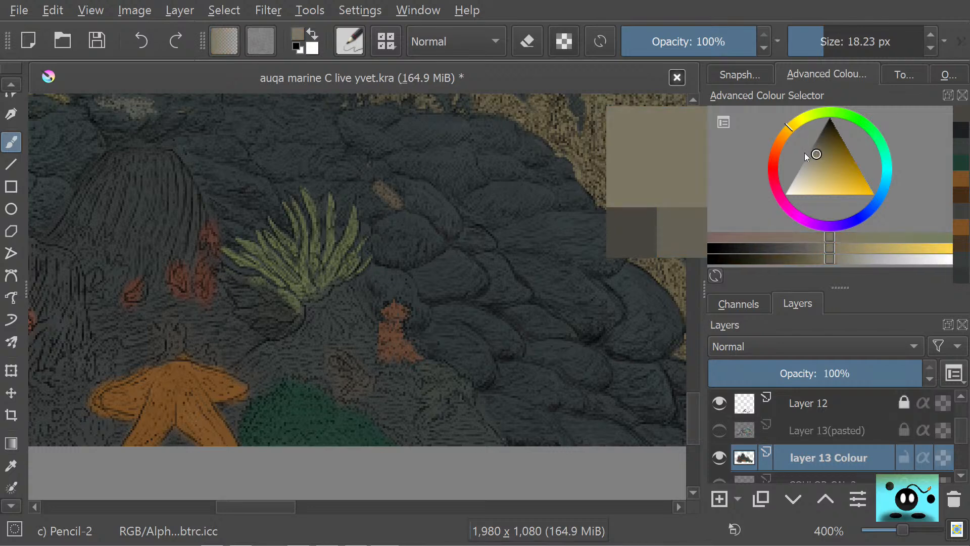
{"action": "mouse_move", "coordinate": [347, 379]}
{"action": "left_mouse_down"}
{"action": "mouse_move", "coordinate": [342, 389]}
{"action": "mouse_move", "coordinate": [353, 374]}
{"action": "mouse_move", "coordinate": [336, 350]}
{"action": "left_mouse_up"}
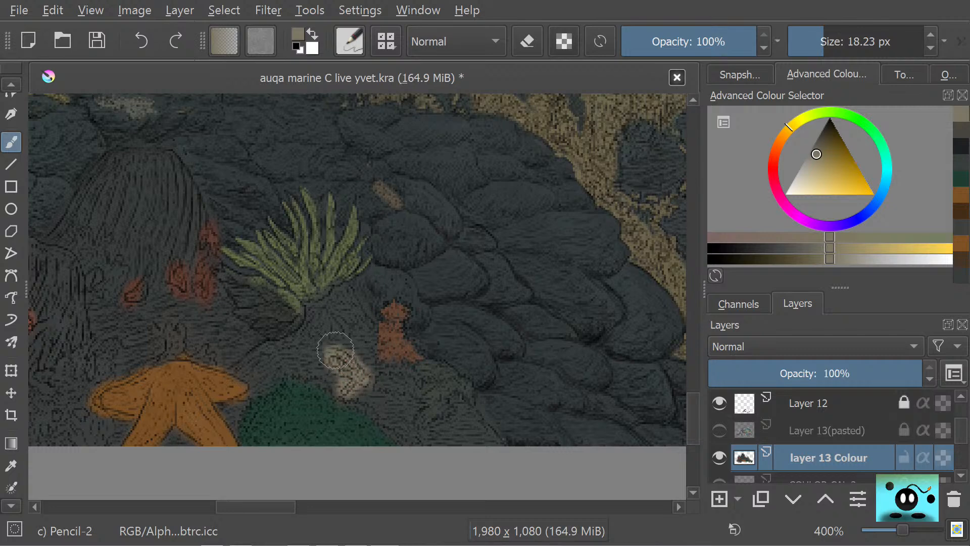
- Sample the dark grey-green growth beside the beige creature, shift the colour to a richer green, and paint the growth with it
{"action": "left_click", "coordinate": [11, 466]}
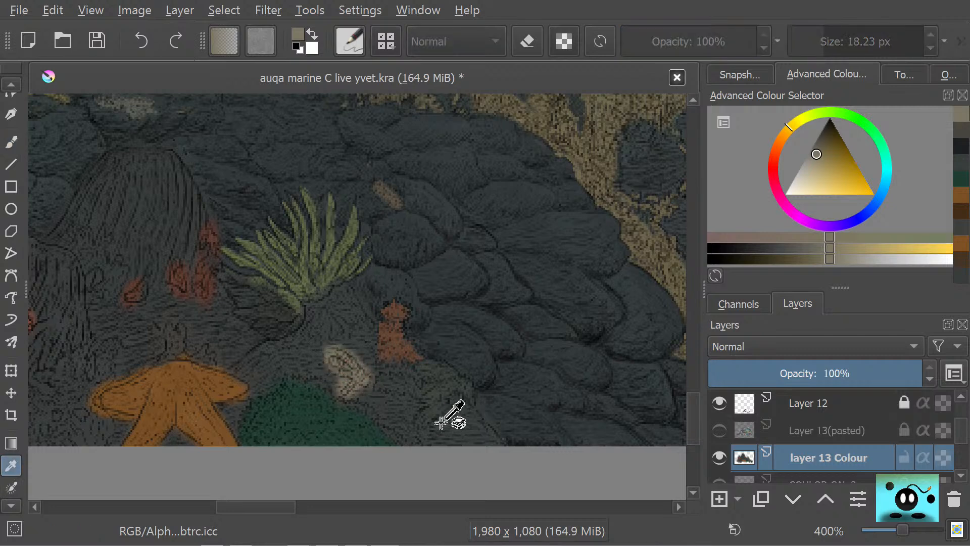
{"action": "left_click", "coordinate": [433, 406]}
{"action": "left_click", "coordinate": [819, 134]}
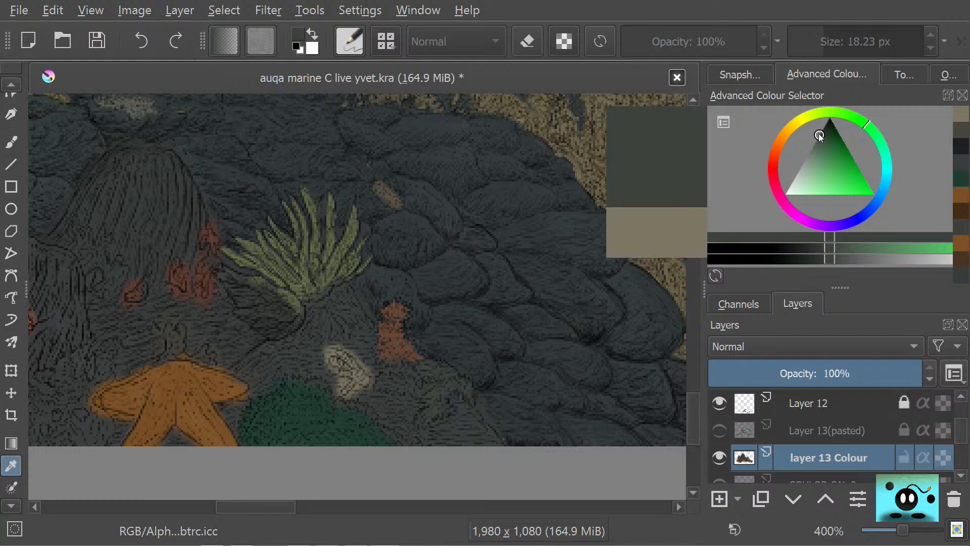
{"action": "left_click_drag", "start_coordinate": [821, 133], "coordinate": [826, 139]}
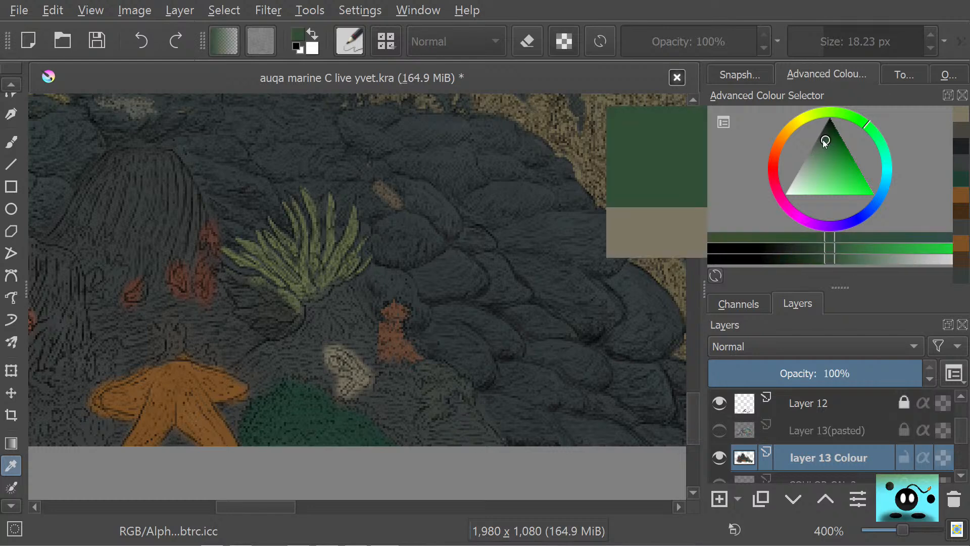
{"action": "key", "text": "b"}
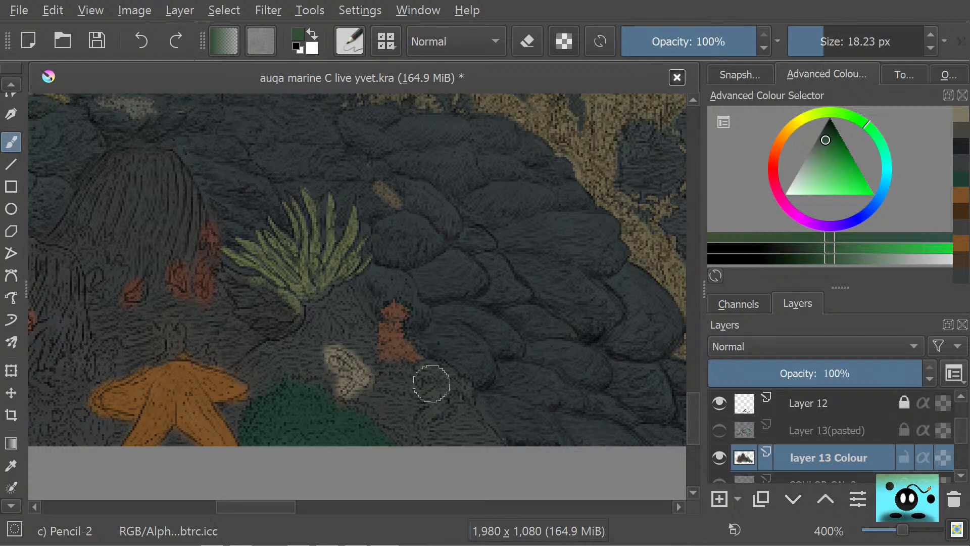
{"action": "left_click_drag", "start_coordinate": [432, 383], "coordinate": [428, 418]}
{"action": "mouse_move", "coordinate": [446, 386]}
{"action": "left_mouse_down"}
{"action": "mouse_move", "coordinate": [469, 404]}
{"action": "mouse_move", "coordinate": [460, 378]}
{"action": "mouse_move", "coordinate": [444, 373]}
{"action": "mouse_move", "coordinate": [391, 380]}
{"action": "left_mouse_up"}
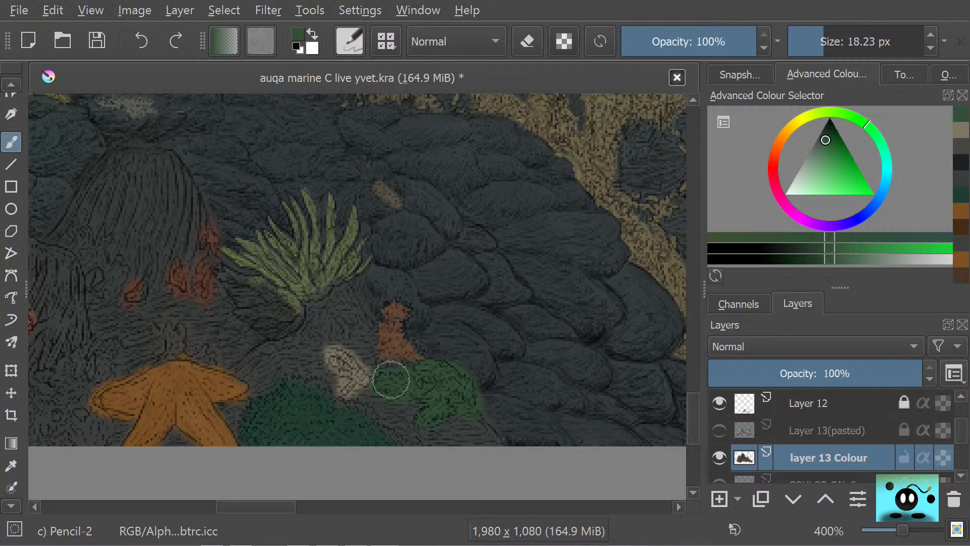
- Sample reddish brown from the orange creature above the green growth and paint the whole creature with it
{"action": "left_click", "coordinate": [11, 465]}
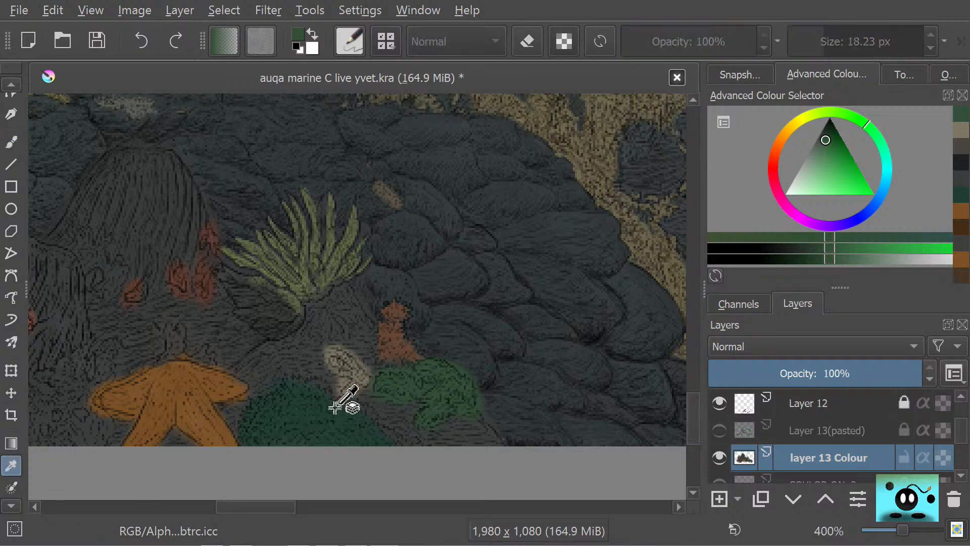
{"action": "left_click", "coordinate": [404, 355]}
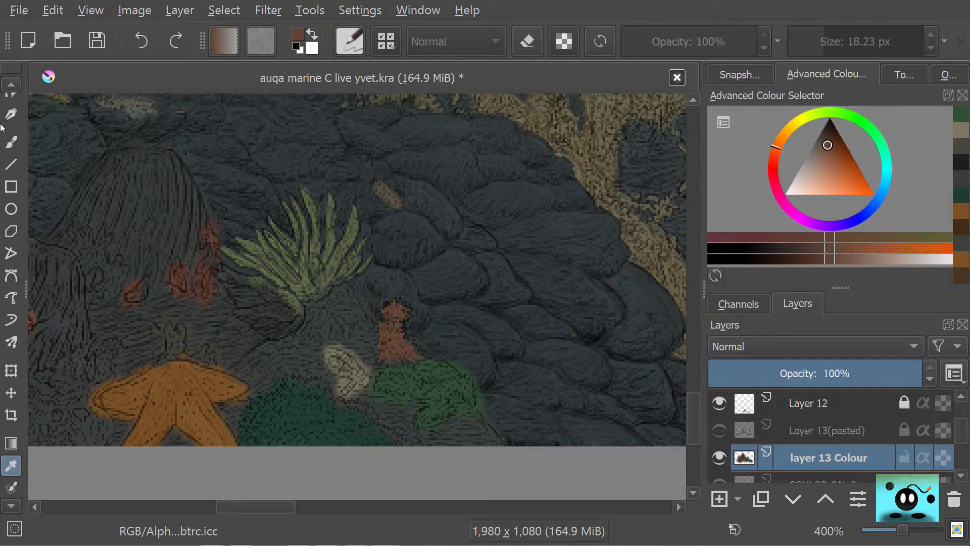
{"action": "left_click", "coordinate": [11, 142]}
{"action": "mouse_move", "coordinate": [390, 335]}
{"action": "left_mouse_down"}
{"action": "mouse_move", "coordinate": [411, 356]}
{"action": "mouse_move", "coordinate": [396, 341]}
{"action": "mouse_move", "coordinate": [384, 362]}
{"action": "mouse_move", "coordinate": [399, 305]}
{"action": "mouse_move", "coordinate": [388, 325]}
{"action": "left_mouse_up"}
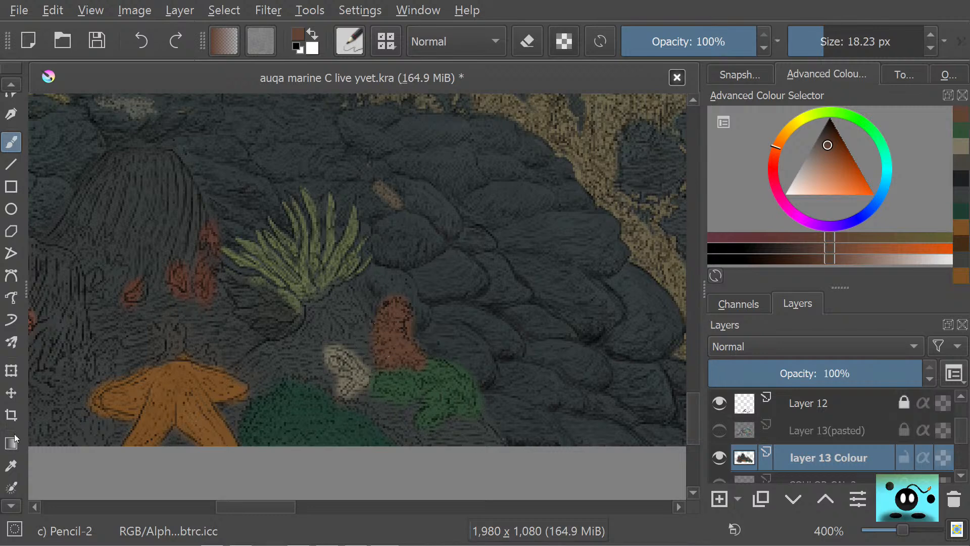
- Sample dark grey from between the sea plant's blades and dab it at the base of the plant
{"action": "left_click", "coordinate": [12, 465]}
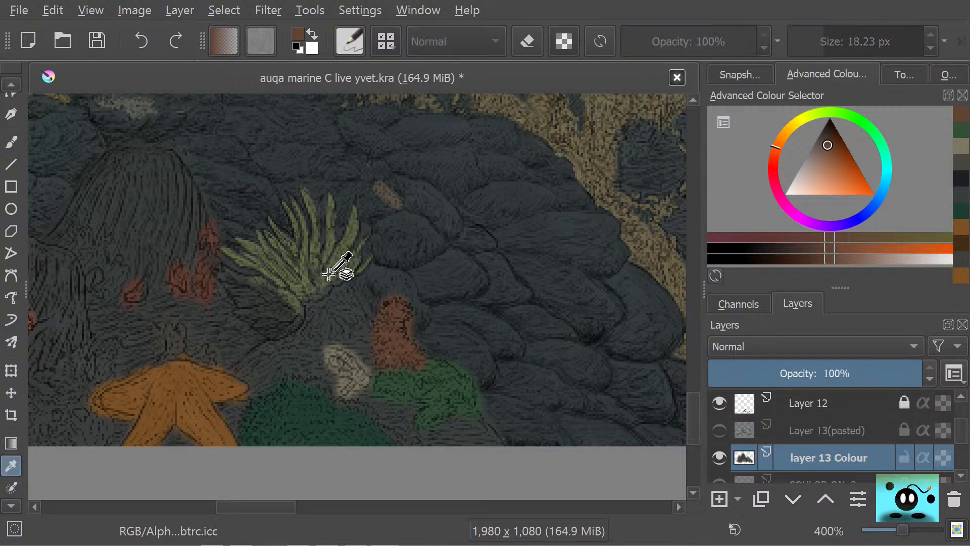
{"action": "left_click", "coordinate": [340, 264]}
{"action": "left_click", "coordinate": [12, 141]}
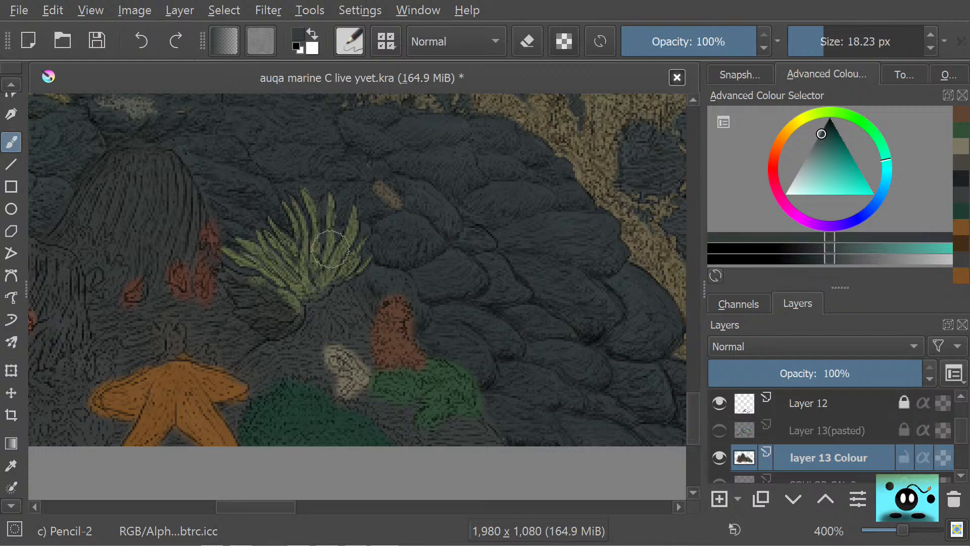
{"action": "left_click", "coordinate": [320, 291]}
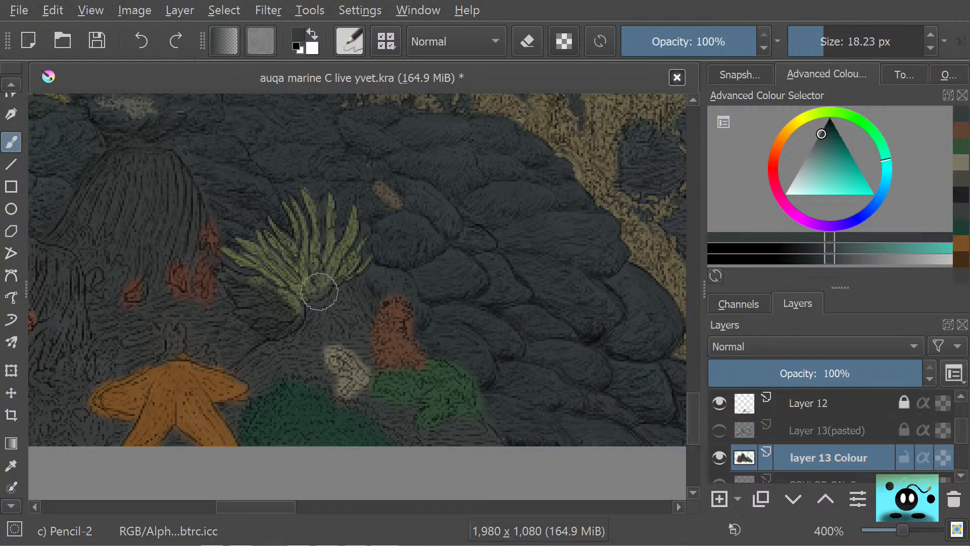
- Sample olive green from the sea plant's blade and paint over the whole plant, filling the gaps between its blades
{"action": "left_click", "coordinate": [11, 465]}
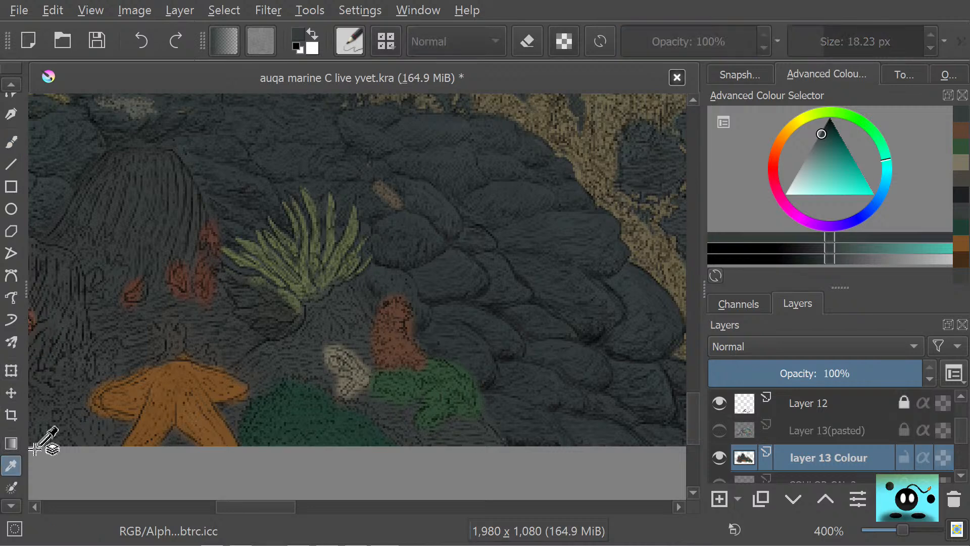
{"action": "left_click", "coordinate": [349, 244]}
{"action": "left_click", "coordinate": [360, 233]}
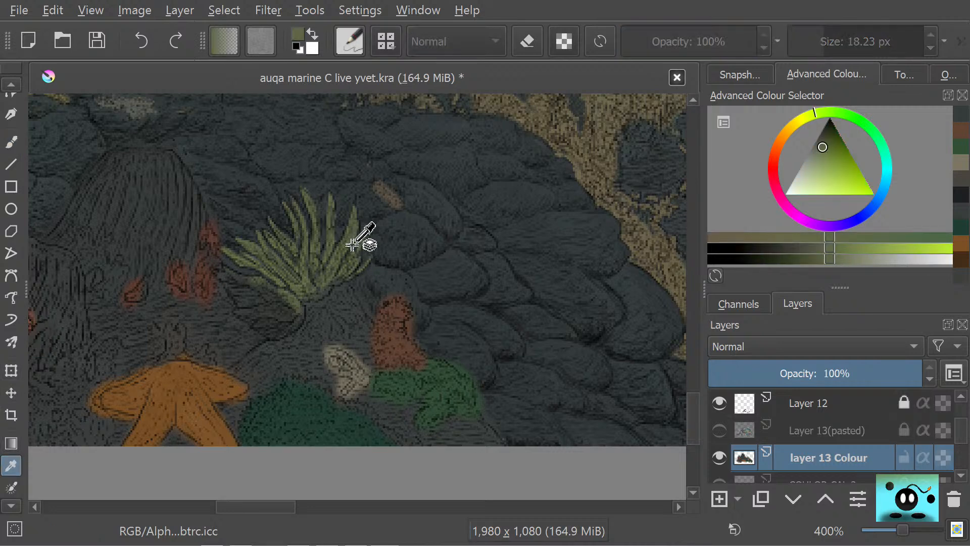
{"action": "left_click", "coordinate": [3, 144]}
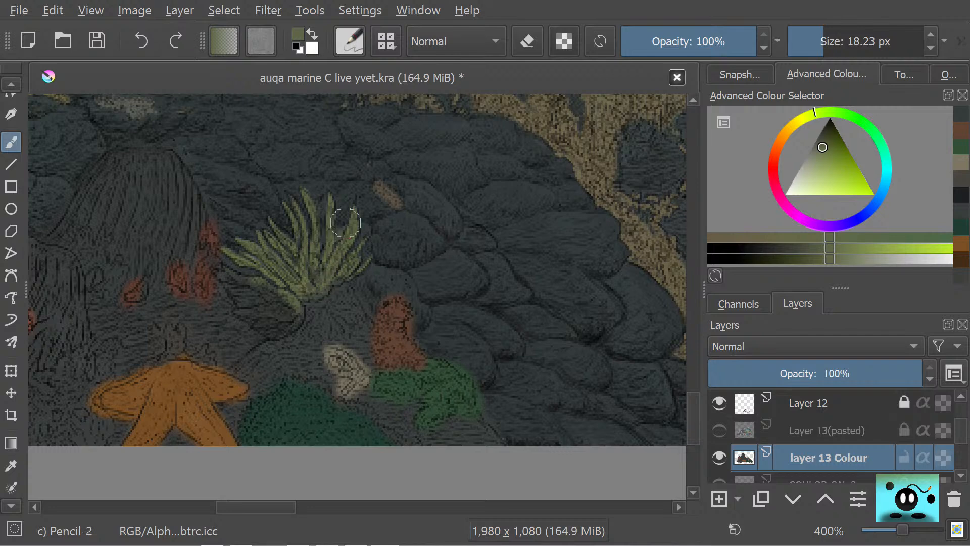
{"action": "mouse_move", "coordinate": [349, 212]}
{"action": "left_mouse_down"}
{"action": "mouse_move", "coordinate": [327, 287]}
{"action": "mouse_move", "coordinate": [343, 262]}
{"action": "mouse_move", "coordinate": [363, 260]}
{"action": "mouse_move", "coordinate": [319, 282]}
{"action": "mouse_move", "coordinate": [326, 201]}
{"action": "mouse_move", "coordinate": [316, 280]}
{"action": "mouse_move", "coordinate": [313, 228]}
{"action": "mouse_move", "coordinate": [319, 260]}
{"action": "mouse_move", "coordinate": [311, 263]}
{"action": "mouse_move", "coordinate": [304, 235]}
{"action": "mouse_move", "coordinate": [308, 269]}
{"action": "mouse_move", "coordinate": [294, 204]}
{"action": "mouse_move", "coordinate": [302, 290]}
{"action": "mouse_move", "coordinate": [287, 221]}
{"action": "mouse_move", "coordinate": [297, 270]}
{"action": "mouse_move", "coordinate": [271, 222]}
{"action": "mouse_move", "coordinate": [298, 278]}
{"action": "mouse_move", "coordinate": [265, 231]}
{"action": "mouse_move", "coordinate": [302, 287]}
{"action": "mouse_move", "coordinate": [251, 239]}
{"action": "mouse_move", "coordinate": [290, 286]}
{"action": "mouse_move", "coordinate": [231, 253]}
{"action": "mouse_move", "coordinate": [241, 245]}
{"action": "mouse_move", "coordinate": [228, 246]}
{"action": "mouse_move", "coordinate": [302, 284]}
{"action": "mouse_move", "coordinate": [260, 248]}
{"action": "left_mouse_up"}
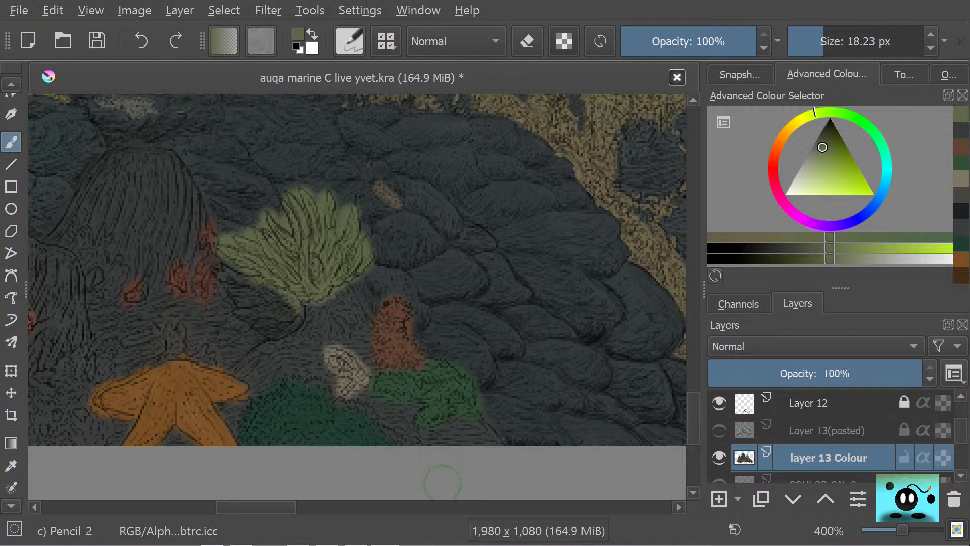
- Check the painting with the Background layer shown, and hide that layer again
{"action": "left_click_drag", "start_coordinate": [967, 441], "coordinate": [961, 482]}
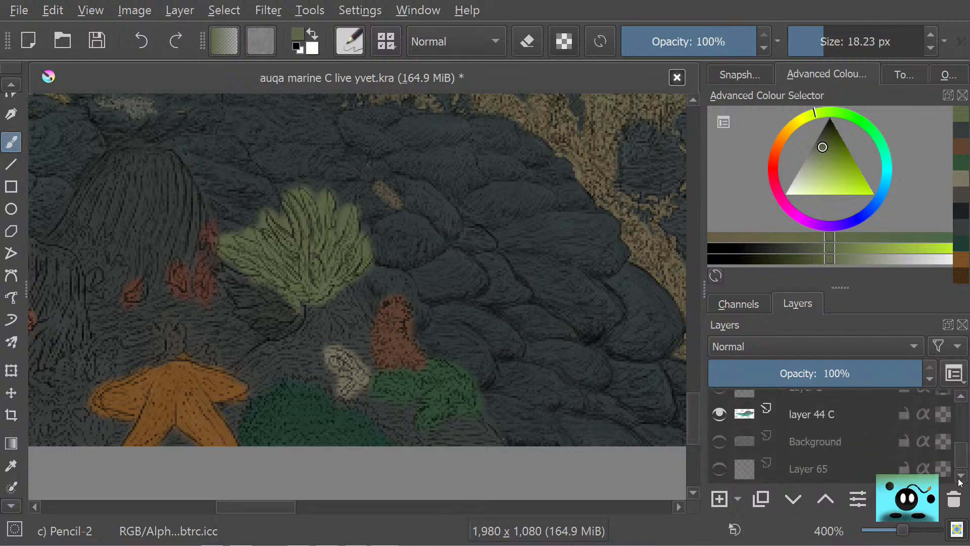
{"action": "left_click", "coordinate": [717, 443]}
{"action": "left_click", "coordinate": [718, 448]}
{"action": "left_click", "coordinate": [718, 449]}
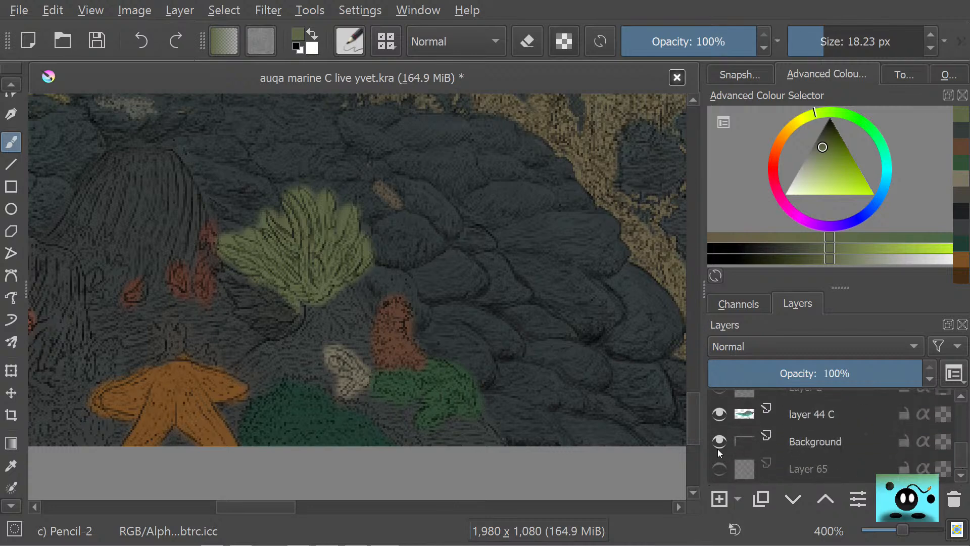
{"action": "left_click", "coordinate": [717, 449]}
{"action": "left_click", "coordinate": [718, 450]}
{"action": "left_click", "coordinate": [718, 451]}
- Sample orange-brown from the starfish's body and paint over its left arm
{"action": "key", "text": "p"}
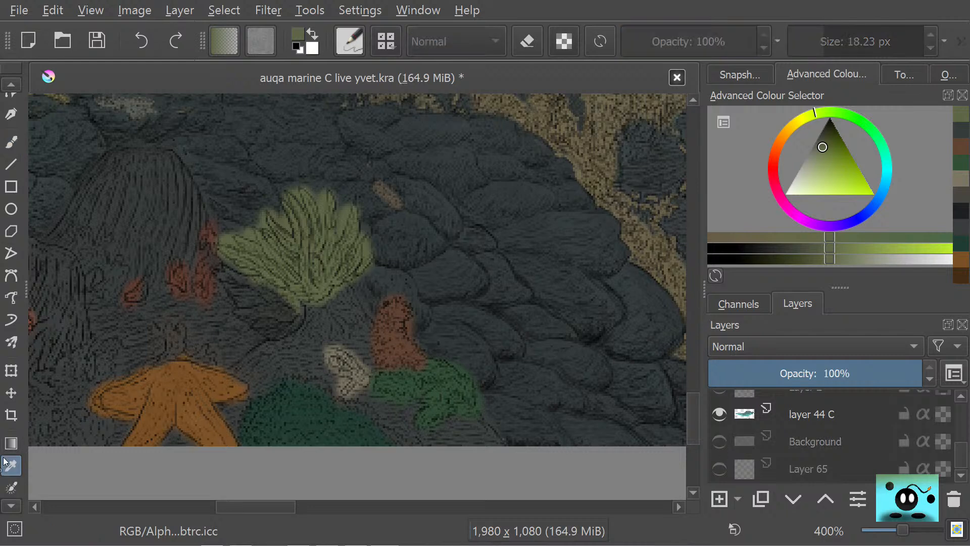
{"action": "left_click", "coordinate": [186, 383]}
{"action": "left_click", "coordinate": [11, 142]}
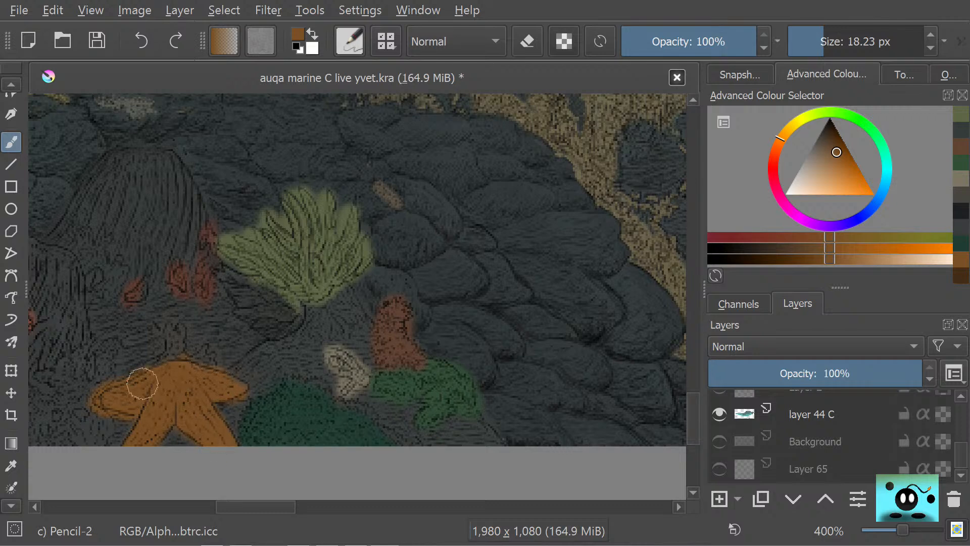
{"action": "left_click_drag", "start_coordinate": [121, 396], "coordinate": [147, 407]}
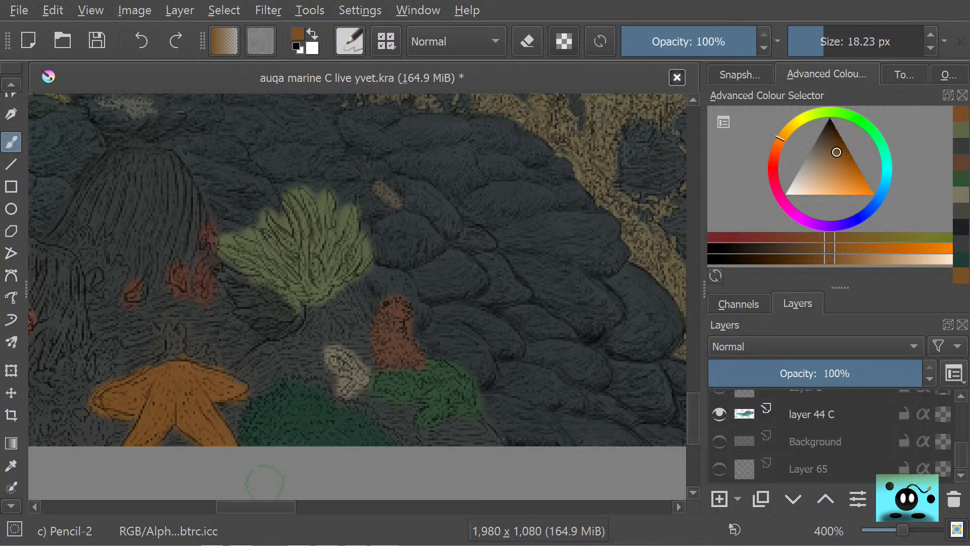
- Sample dark green from the mound beside the starfish and repaint the mound, extending its right edge and touching up its top
{"action": "left_click", "coordinate": [9, 465]}
{"action": "left_click", "coordinate": [297, 432]}
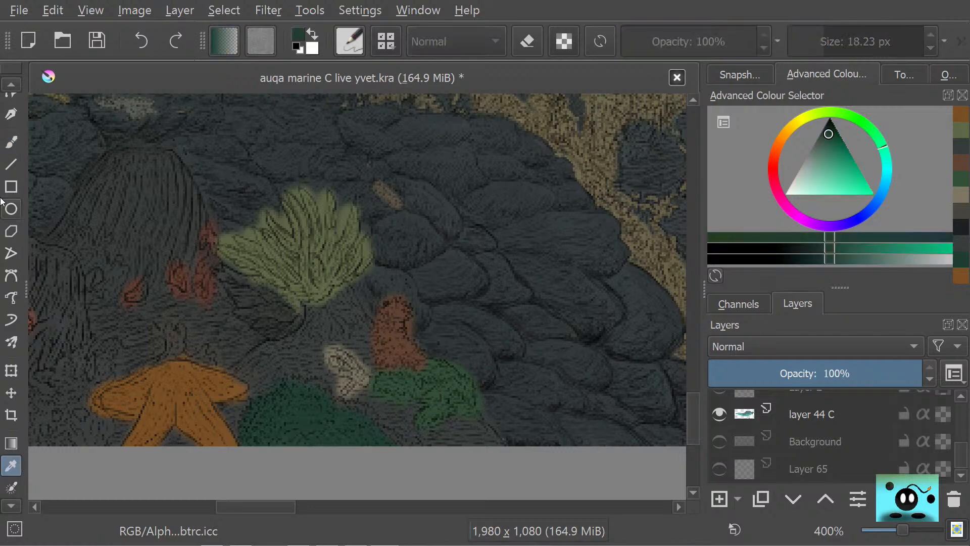
{"action": "left_click", "coordinate": [8, 151]}
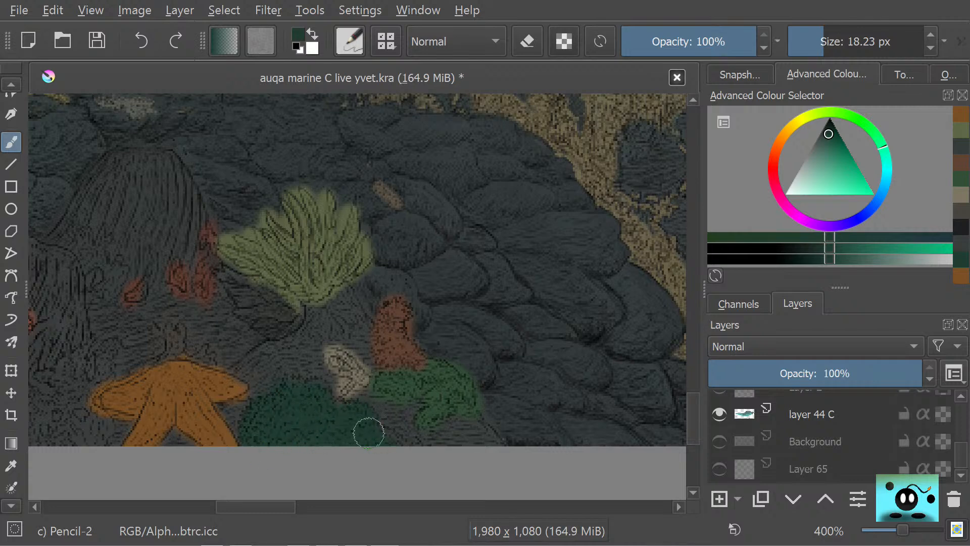
{"action": "left_click", "coordinate": [346, 417]}
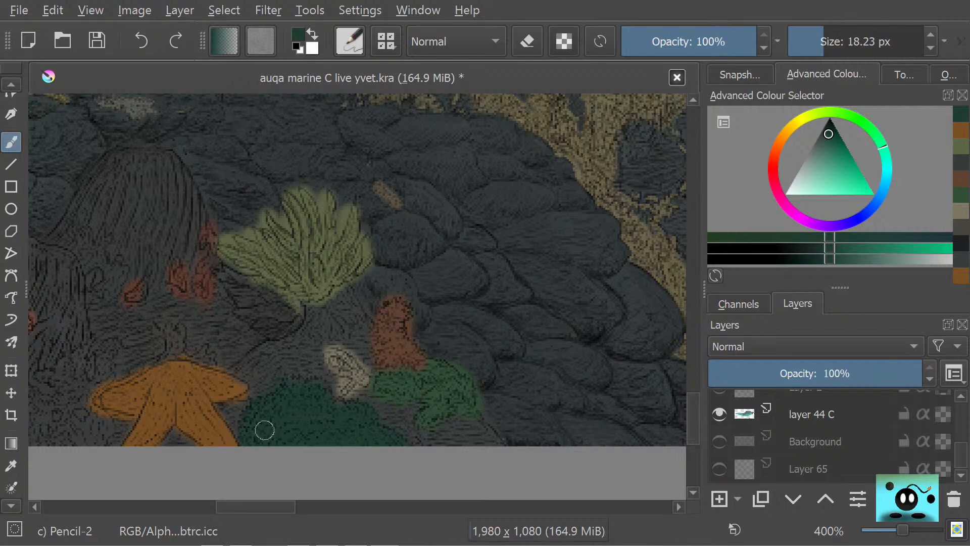
{"action": "left_click_drag", "start_coordinate": [287, 391], "coordinate": [297, 397]}
- Sample olive-brown from the lighter part of the brown seaweed-covered rock above the white coral
{"action": "left_click_drag", "start_coordinate": [228, 508], "coordinate": [183, 513]}
{"action": "left_click_drag", "start_coordinate": [691, 417], "coordinate": [691, 381]}
{"action": "left_click", "coordinate": [8, 471]}
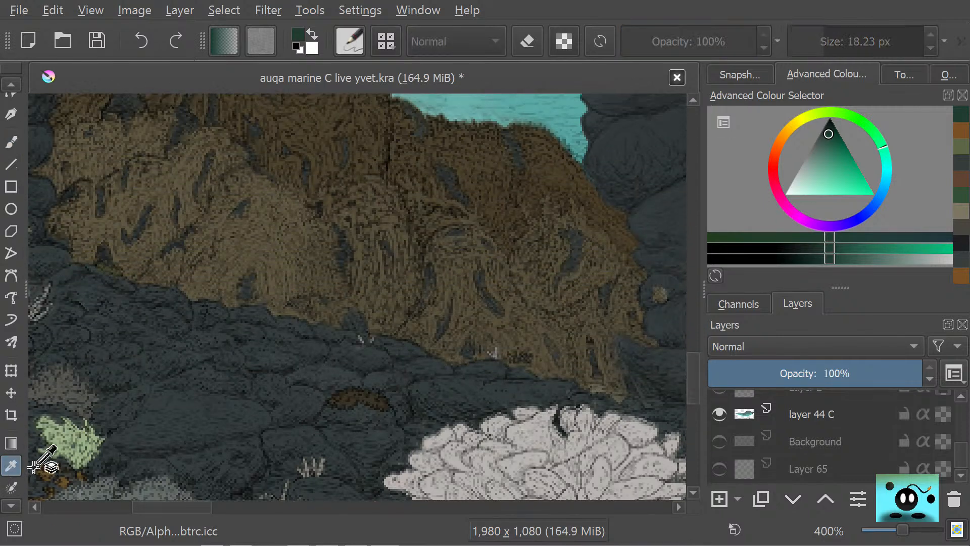
{"action": "left_click", "coordinate": [275, 277]}
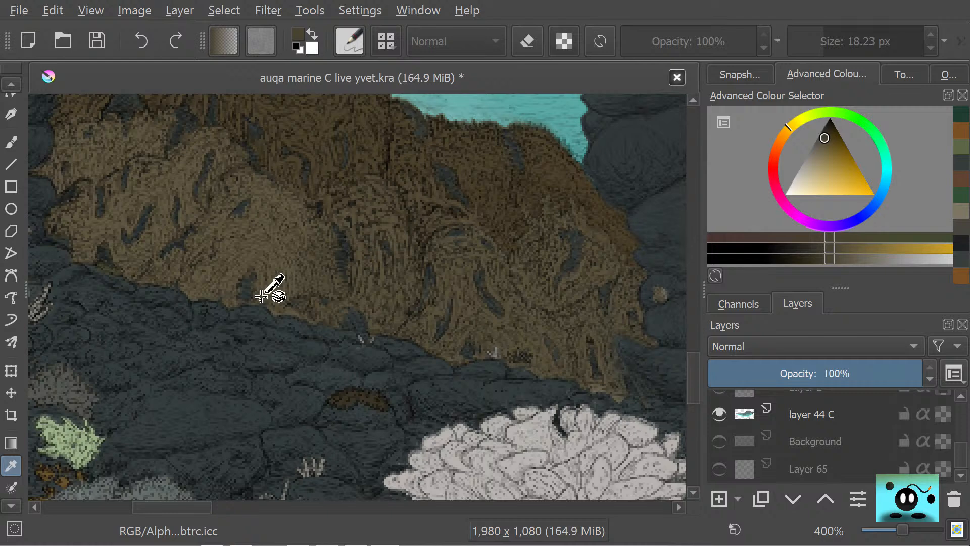
{"action": "scroll", "coordinate": [268, 293], "scroll_direction": "up", "scroll_amount": 3}
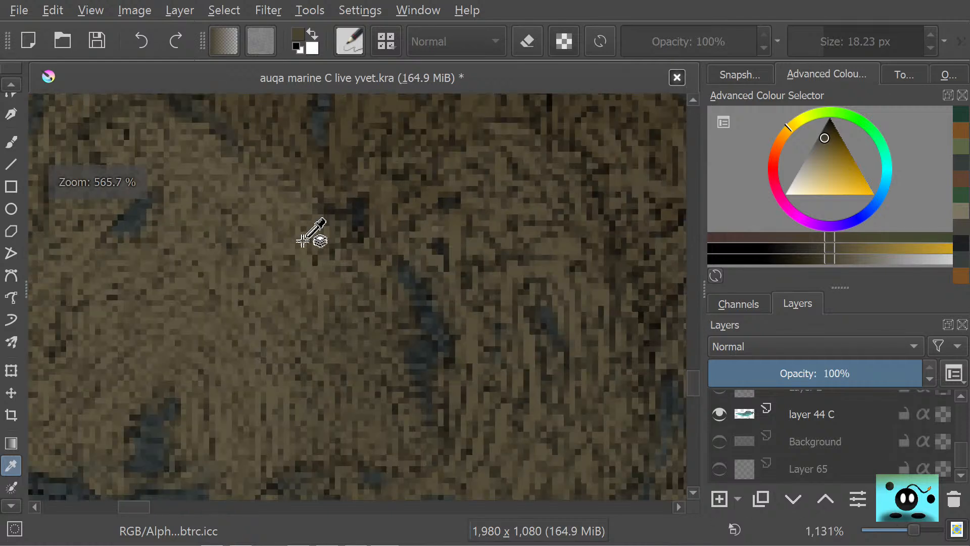
{"action": "left_click", "coordinate": [271, 290]}
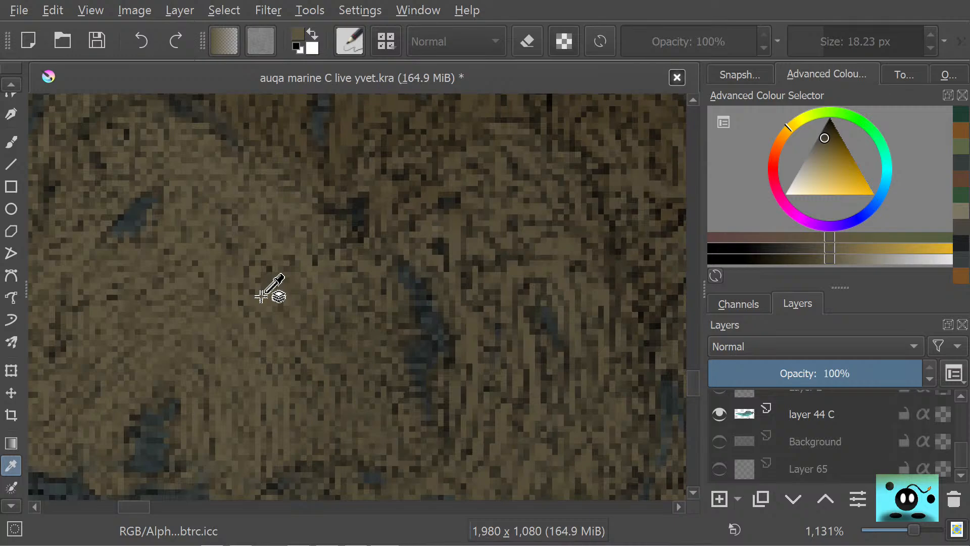
{"action": "scroll", "coordinate": [302, 292], "scroll_direction": "down", "scroll_amount": 2}
{"action": "scroll", "coordinate": [302, 292], "scroll_direction": "down", "scroll_amount": 5}
{"action": "scroll", "coordinate": [386, 319], "scroll_direction": "up", "scroll_amount": 2}
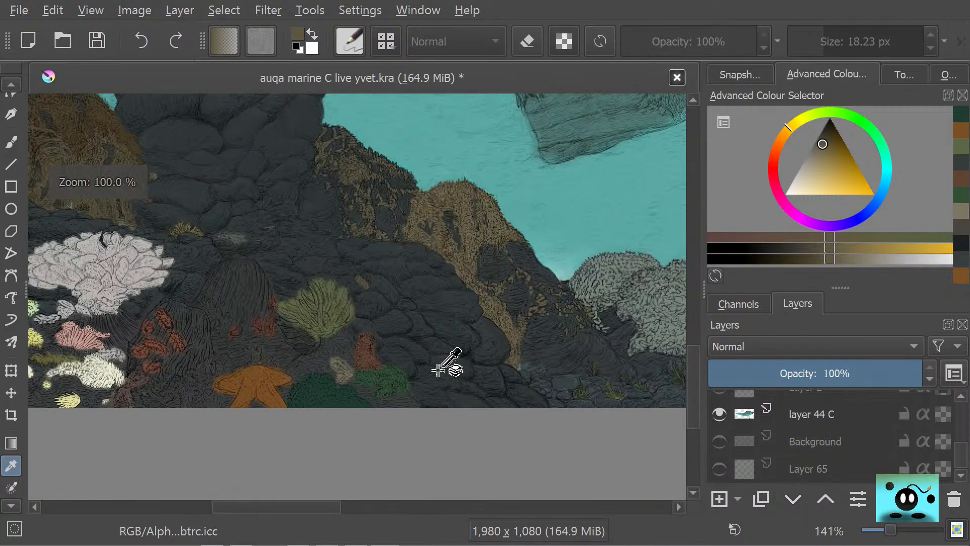
{"action": "scroll", "coordinate": [444, 368], "scroll_direction": "down", "scroll_amount": 1}
{"action": "scroll", "coordinate": [623, 353], "scroll_direction": "down", "scroll_amount": 2}
{"action": "scroll", "coordinate": [628, 346], "scroll_direction": "up", "scroll_amount": 3}
{"action": "scroll", "coordinate": [624, 364], "scroll_direction": "down", "scroll_amount": 8}
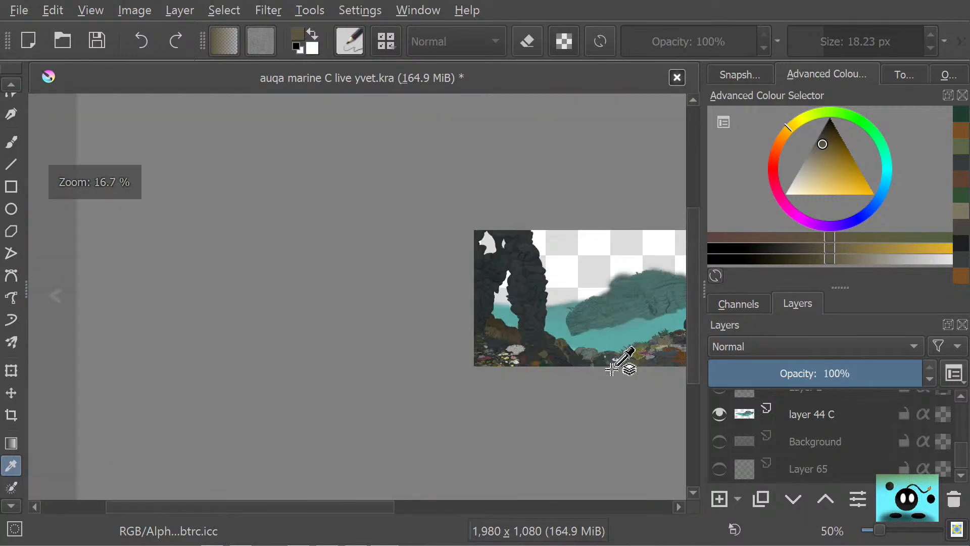
- Paint olive-brown growth over the rock to the left of the starfish and small tufts just above the starfish
{"action": "scroll", "coordinate": [662, 352], "scroll_direction": "up", "scroll_amount": 7}
{"action": "scroll", "coordinate": [654, 403], "scroll_direction": "down", "scroll_amount": 2}
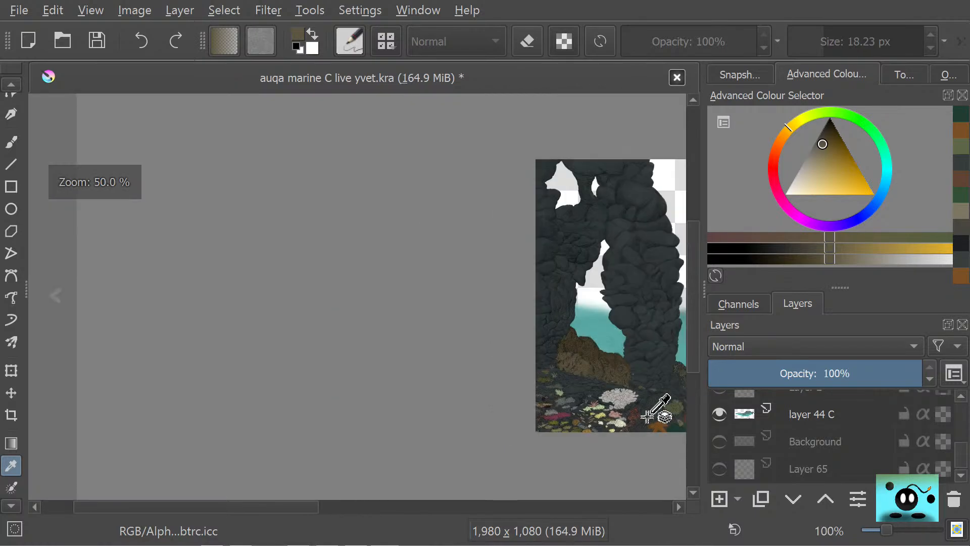
{"action": "scroll", "coordinate": [650, 403], "scroll_direction": "up", "scroll_amount": 1}
{"action": "scroll", "coordinate": [645, 435], "scroll_direction": "up", "scroll_amount": 6}
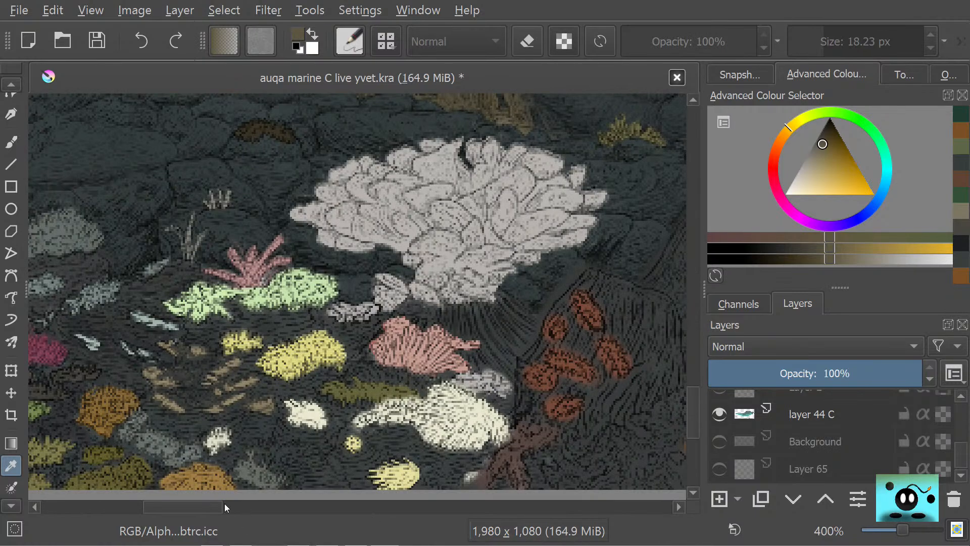
{"action": "left_click_drag", "start_coordinate": [224, 506], "coordinate": [246, 512]}
{"action": "scroll", "coordinate": [246, 511], "scroll_direction": "down", "scroll_amount": 1}
{"action": "scroll", "coordinate": [260, 494], "scroll_direction": "down", "scroll_amount": 3}
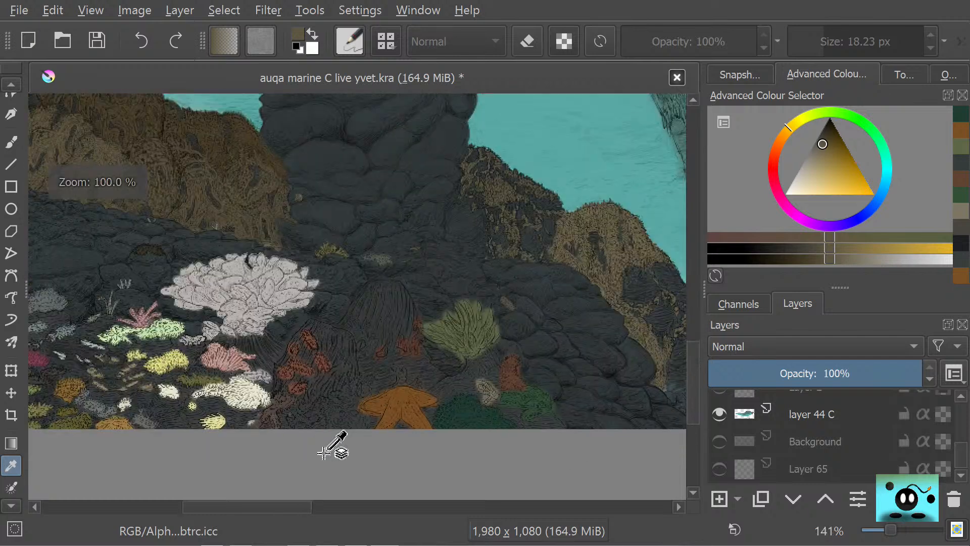
{"action": "scroll", "coordinate": [332, 448], "scroll_direction": "up", "scroll_amount": 4}
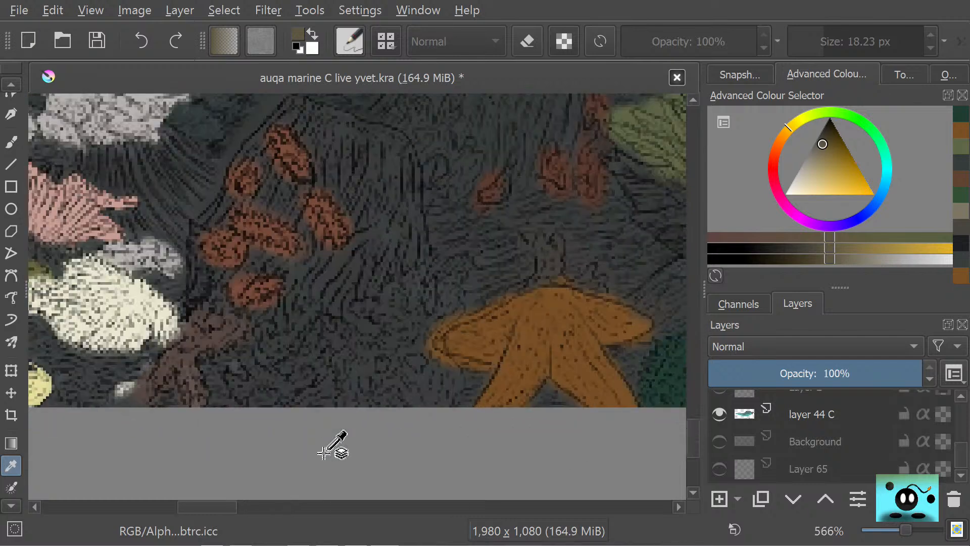
{"action": "key", "text": "b"}
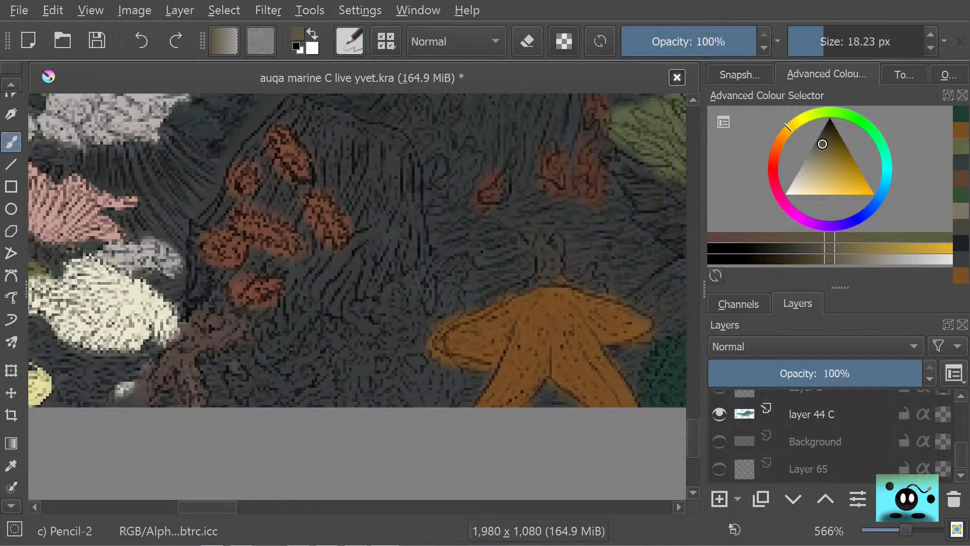
{"action": "mouse_move", "coordinate": [440, 394]}
{"action": "left_mouse_down"}
{"action": "mouse_move", "coordinate": [431, 363]}
{"action": "mouse_move", "coordinate": [430, 395]}
{"action": "mouse_move", "coordinate": [446, 395]}
{"action": "mouse_move", "coordinate": [435, 395]}
{"action": "mouse_move", "coordinate": [444, 374]}
{"action": "mouse_move", "coordinate": [432, 362]}
{"action": "mouse_move", "coordinate": [387, 360]}
{"action": "mouse_move", "coordinate": [380, 380]}
{"action": "mouse_move", "coordinate": [392, 389]}
{"action": "mouse_move", "coordinate": [324, 325]}
{"action": "mouse_move", "coordinate": [350, 355]}
{"action": "mouse_move", "coordinate": [353, 381]}
{"action": "mouse_move", "coordinate": [340, 396]}
{"action": "mouse_move", "coordinate": [285, 353]}
{"action": "mouse_move", "coordinate": [288, 428]}
{"action": "left_mouse_up"}
{"action": "mouse_move", "coordinate": [328, 304]}
{"action": "left_mouse_down"}
{"action": "mouse_move", "coordinate": [357, 274]}
{"action": "mouse_move", "coordinate": [251, 382]}
{"action": "mouse_move", "coordinate": [270, 396]}
{"action": "mouse_move", "coordinate": [242, 392]}
{"action": "mouse_move", "coordinate": [310, 408]}
{"action": "mouse_move", "coordinate": [337, 360]}
{"action": "mouse_move", "coordinate": [382, 346]}
{"action": "mouse_move", "coordinate": [390, 355]}
{"action": "mouse_move", "coordinate": [448, 297]}
{"action": "mouse_move", "coordinate": [459, 265]}
{"action": "mouse_move", "coordinate": [448, 308]}
{"action": "mouse_move", "coordinate": [411, 325]}
{"action": "mouse_move", "coordinate": [412, 282]}
{"action": "mouse_move", "coordinate": [381, 319]}
{"action": "mouse_move", "coordinate": [394, 280]}
{"action": "mouse_move", "coordinate": [370, 303]}
{"action": "mouse_move", "coordinate": [397, 275]}
{"action": "mouse_move", "coordinate": [412, 274]}
{"action": "mouse_move", "coordinate": [390, 308]}
{"action": "mouse_move", "coordinate": [418, 323]}
{"action": "mouse_move", "coordinate": [456, 263]}
{"action": "mouse_move", "coordinate": [514, 248]}
{"action": "mouse_move", "coordinate": [537, 276]}
{"action": "mouse_move", "coordinate": [554, 254]}
{"action": "mouse_move", "coordinate": [542, 240]}
{"action": "mouse_move", "coordinate": [554, 252]}
{"action": "mouse_move", "coordinate": [534, 280]}
{"action": "mouse_move", "coordinate": [559, 271]}
{"action": "mouse_move", "coordinate": [597, 281]}
{"action": "left_mouse_up"}
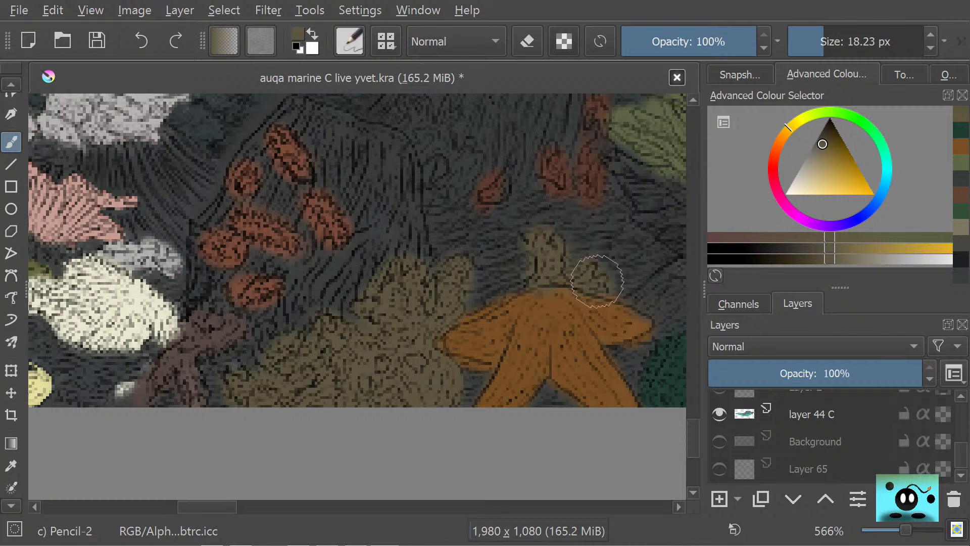
- Paint an olive-brown patch running diagonally between the two striped mounds, above the starfish
{"action": "scroll", "coordinate": [693, 432], "scroll_direction": "up", "scroll_amount": 5}
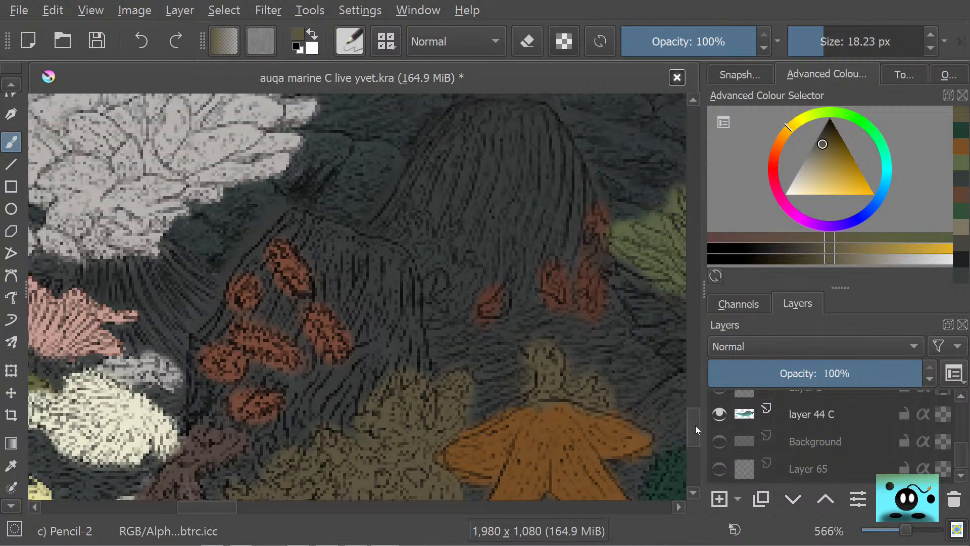
{"action": "mouse_move", "coordinate": [440, 309]}
{"action": "left_mouse_down"}
{"action": "mouse_move", "coordinate": [472, 276]}
{"action": "mouse_move", "coordinate": [446, 299]}
{"action": "mouse_move", "coordinate": [468, 264]}
{"action": "mouse_move", "coordinate": [442, 249]}
{"action": "mouse_move", "coordinate": [440, 258]}
{"action": "mouse_move", "coordinate": [445, 219]}
{"action": "mouse_move", "coordinate": [442, 241]}
{"action": "mouse_move", "coordinate": [410, 220]}
{"action": "mouse_move", "coordinate": [391, 223]}
{"action": "mouse_move", "coordinate": [413, 230]}
{"action": "mouse_move", "coordinate": [403, 242]}
{"action": "mouse_move", "coordinate": [402, 221]}
{"action": "left_mouse_up"}
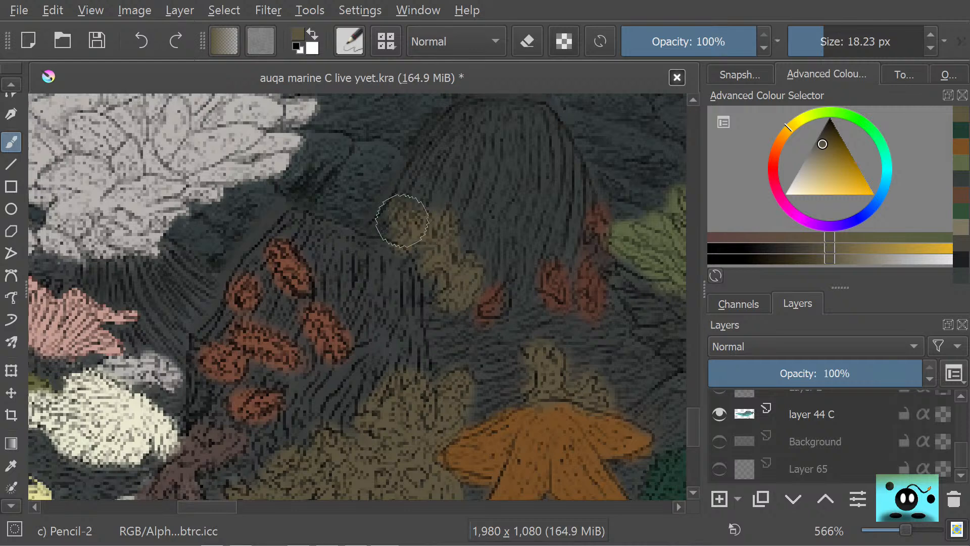
{"action": "scroll", "coordinate": [194, 509], "scroll_direction": "left", "scroll_amount": 3}
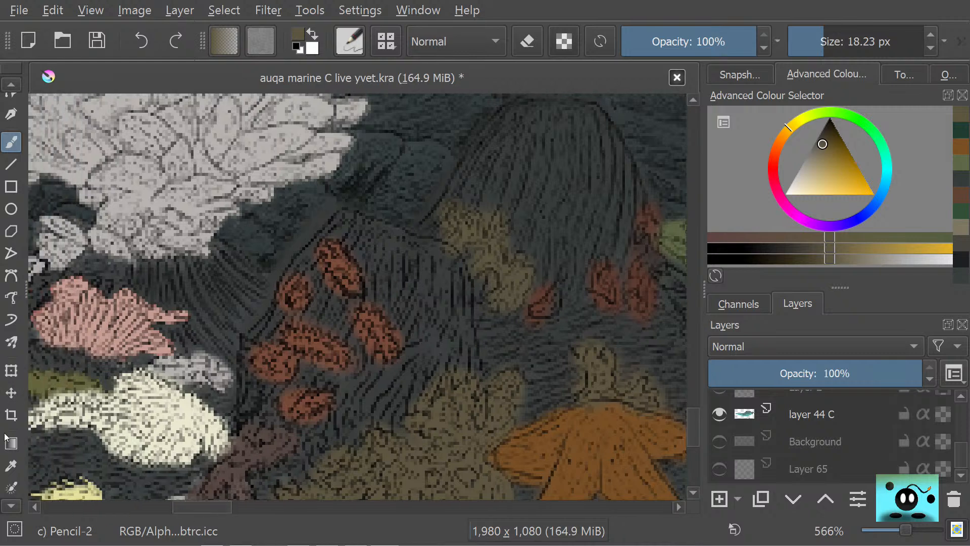
- Sample dark reddish brown from the branching plant below the red growths and repaint the plant
{"action": "left_click", "coordinate": [11, 466]}
{"action": "left_click", "coordinate": [263, 470]}
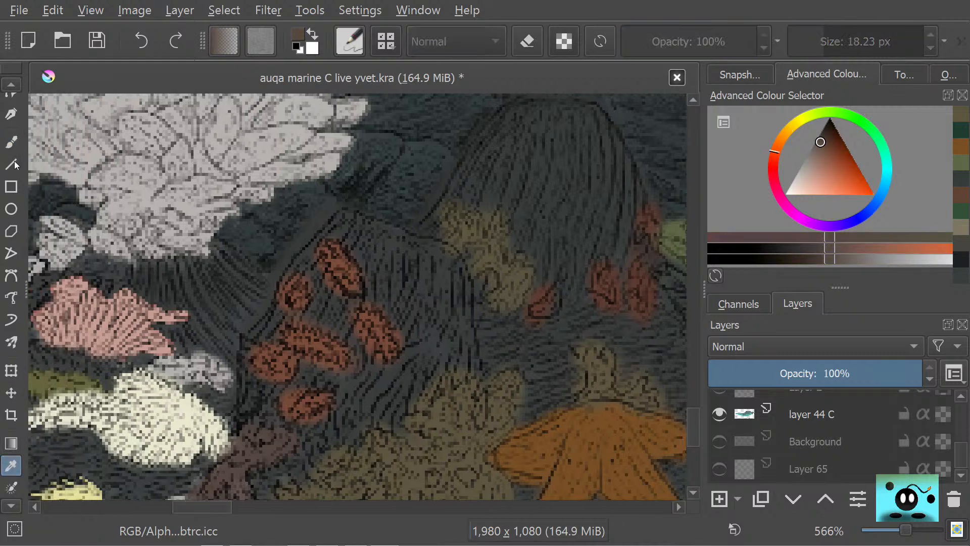
{"action": "key", "text": "b"}
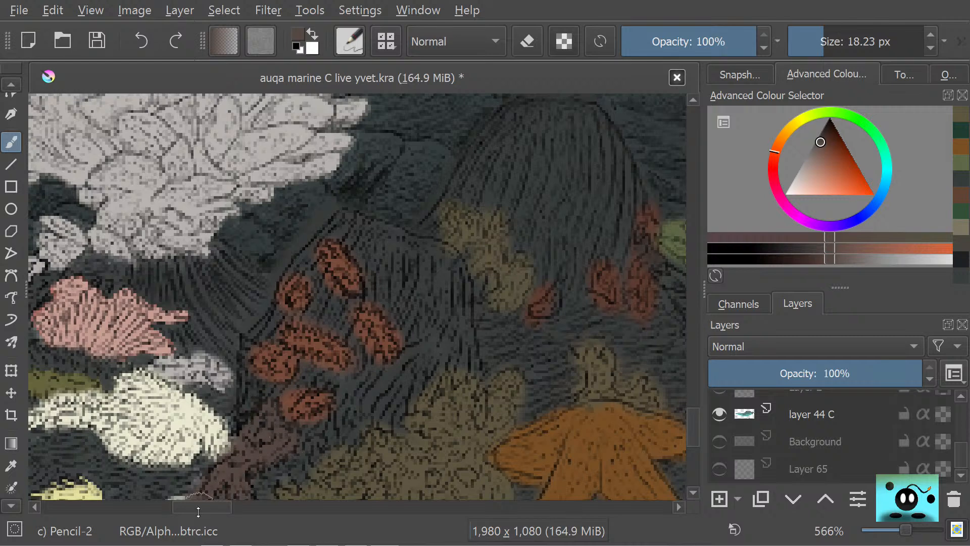
- Sample near-black from the striped mound and touch up the rock beside the red growths
{"action": "left_click", "coordinate": [11, 466]}
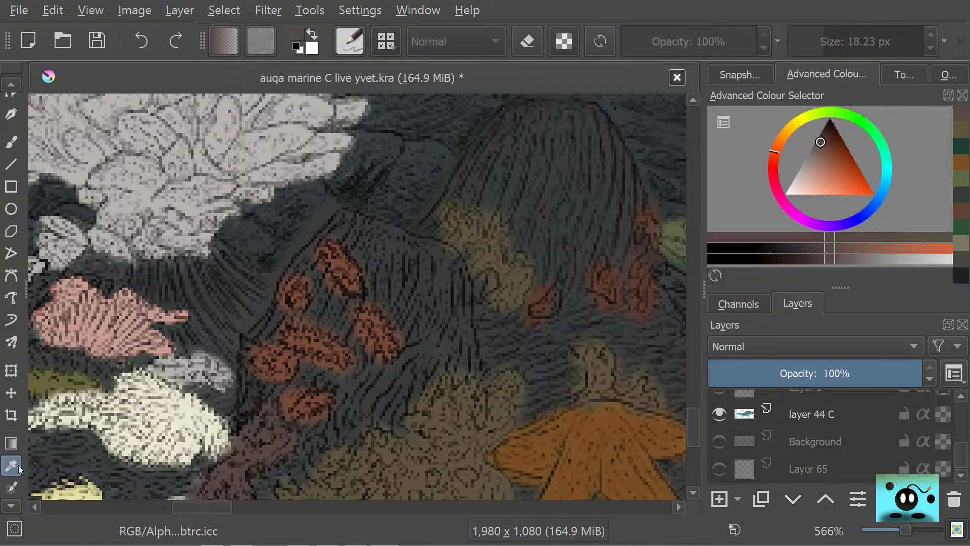
{"action": "left_click", "coordinate": [435, 296]}
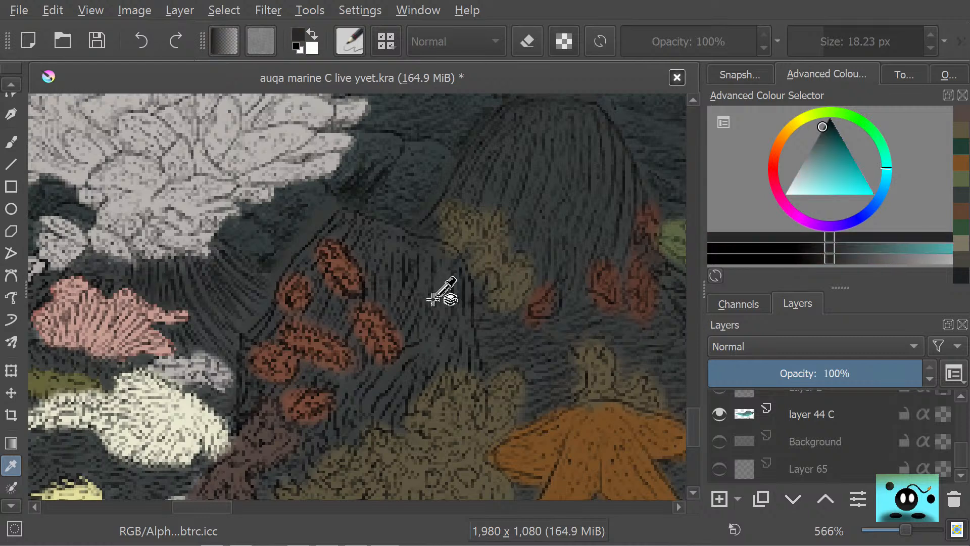
{"action": "left_click", "coordinate": [11, 142]}
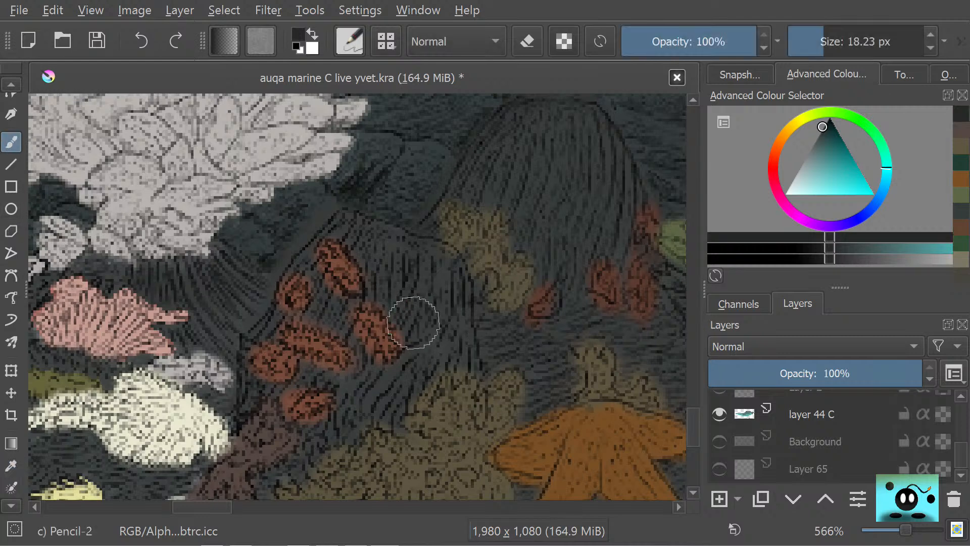
- Sample dark grey from the striped mound, set the brush size to 2.09 px and trim the edges of the rightmost red growth on it
{"action": "left_click", "coordinate": [6, 465]}
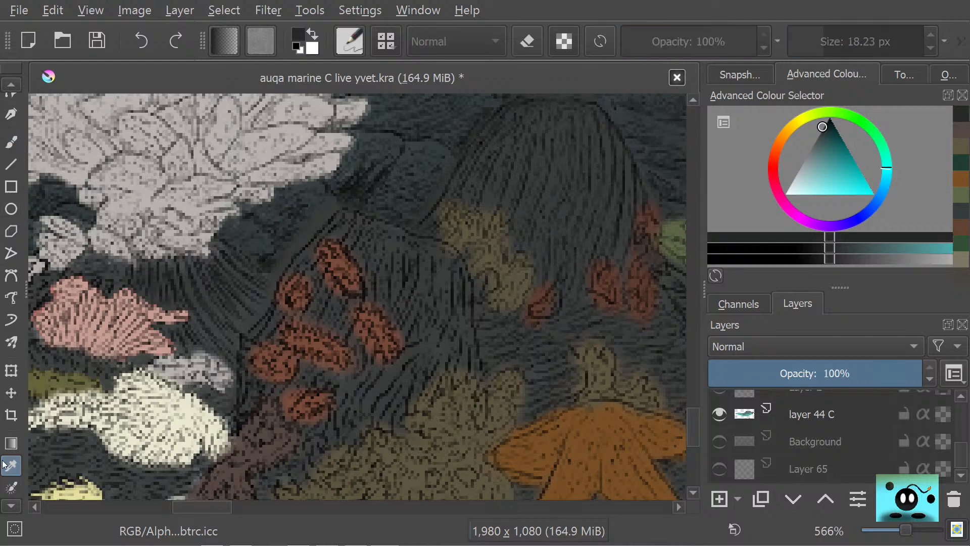
{"action": "left_click", "coordinate": [441, 360]}
{"action": "left_click", "coordinate": [11, 143]}
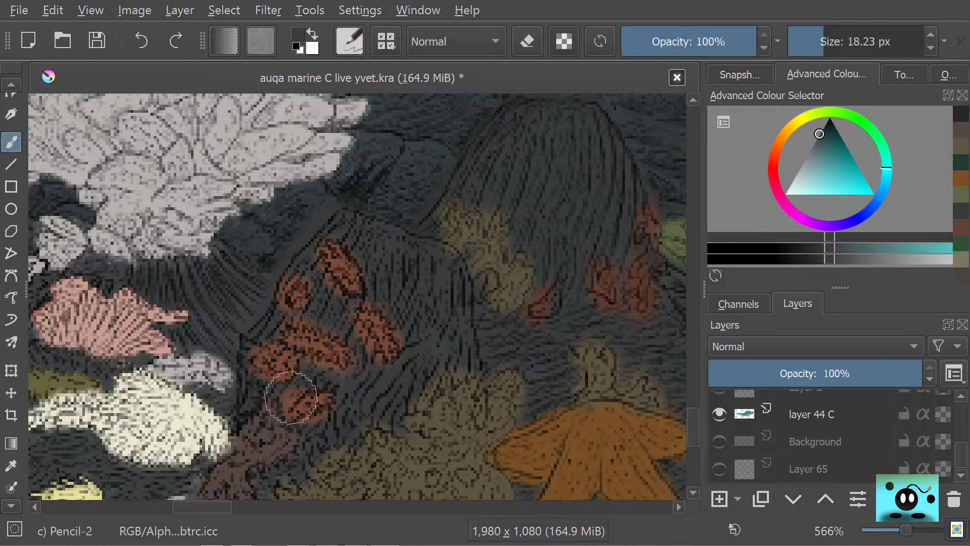
{"action": "left_click_drag", "start_coordinate": [814, 41], "coordinate": [808, 42]}
{"action": "mouse_move", "coordinate": [376, 375]}
{"action": "left_mouse_down"}
{"action": "mouse_move", "coordinate": [360, 340]}
{"action": "mouse_move", "coordinate": [372, 349]}
{"action": "left_mouse_up"}
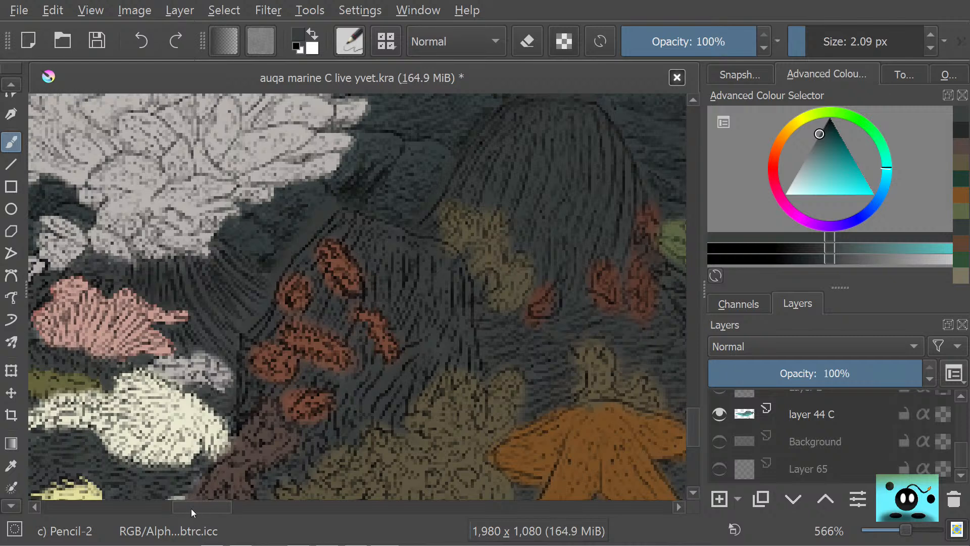
- Paint dark grey around the remaining red growths on the striped mound to narrow their outlines
{"action": "left_click_drag", "start_coordinate": [191, 507], "coordinate": [185, 507]}
{"action": "left_click_drag", "start_coordinate": [690, 434], "coordinate": [688, 447]}
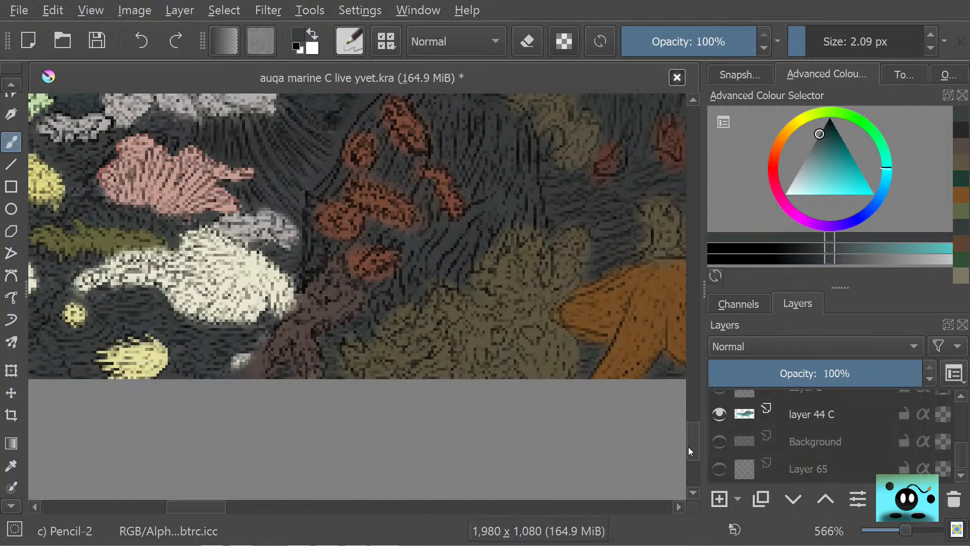
{"action": "left_click_drag", "start_coordinate": [688, 447], "coordinate": [689, 442]}
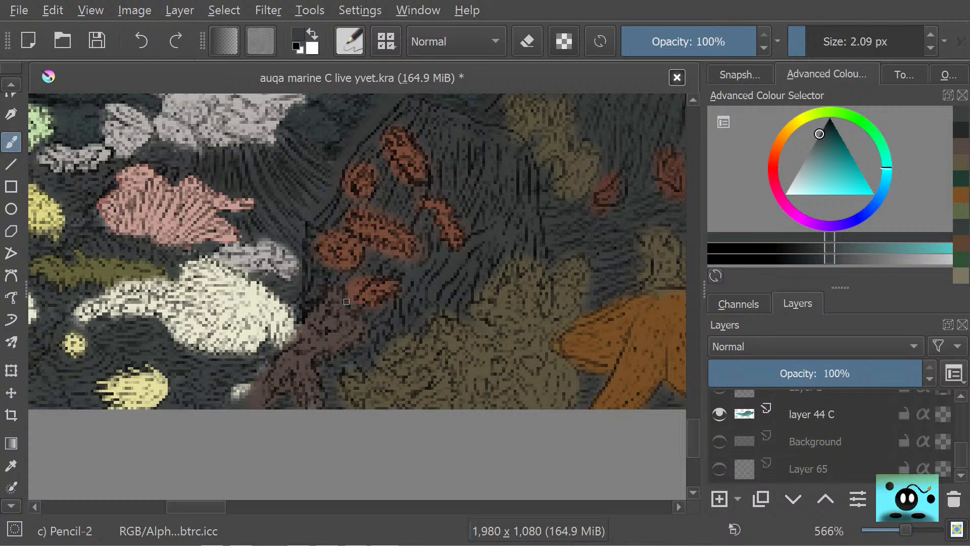
{"action": "left_click_drag", "start_coordinate": [347, 302], "coordinate": [352, 293]}
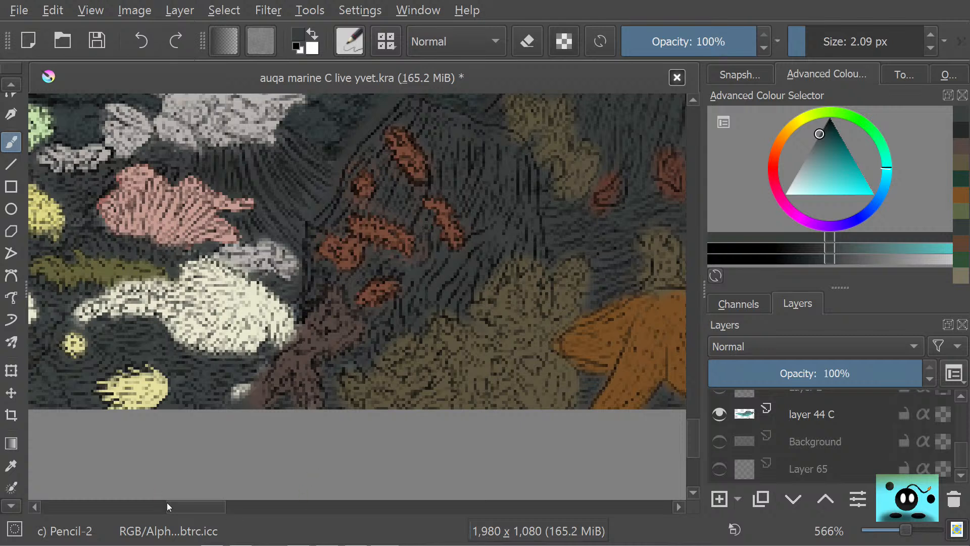
- Carve branch shapes and small holes into the olive-brown growth left of the starfish with dark grey, including its edge beside the starfish
{"action": "left_click_drag", "start_coordinate": [168, 506], "coordinate": [202, 508]}
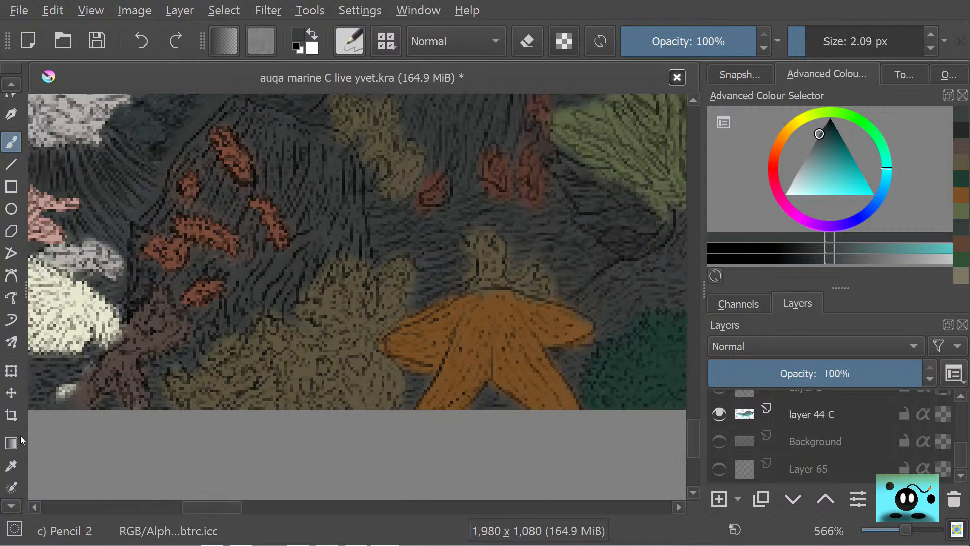
{"action": "left_click", "coordinate": [11, 465]}
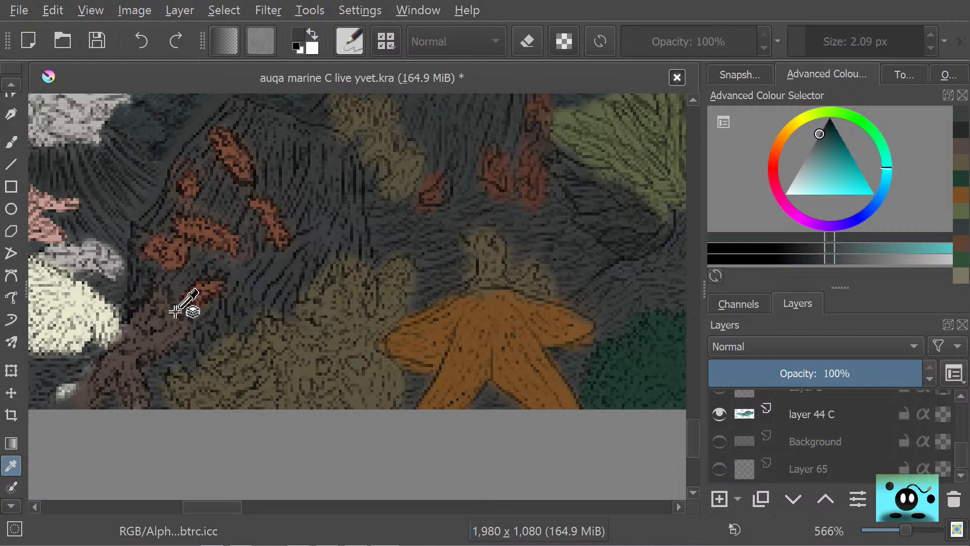
{"action": "key", "text": "b"}
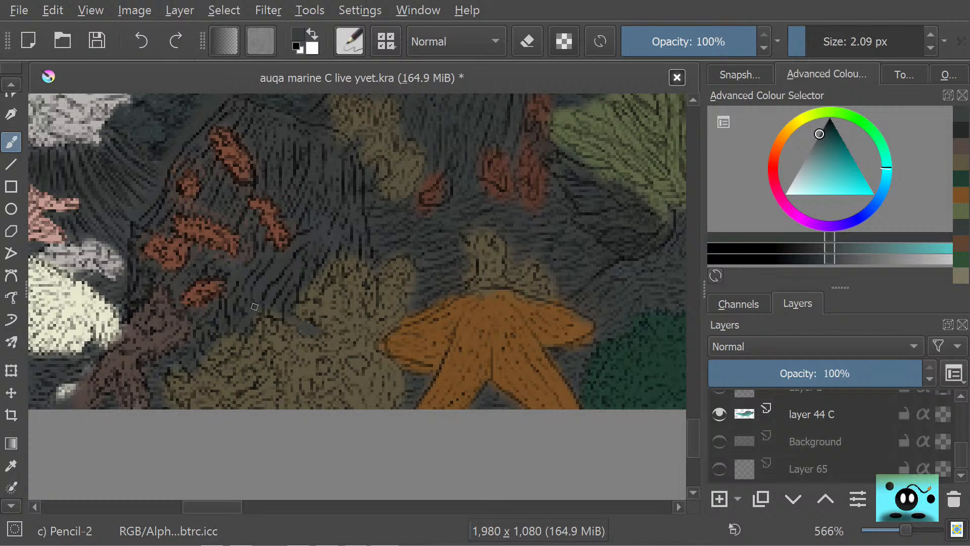
{"action": "left_click_drag", "start_coordinate": [280, 316], "coordinate": [286, 317]}
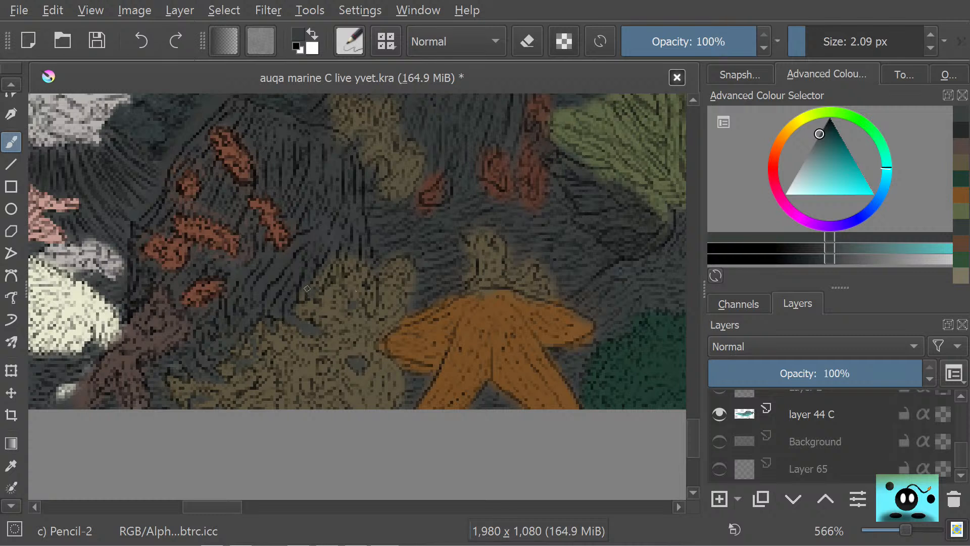
{"action": "left_click_drag", "start_coordinate": [302, 295], "coordinate": [301, 298]}
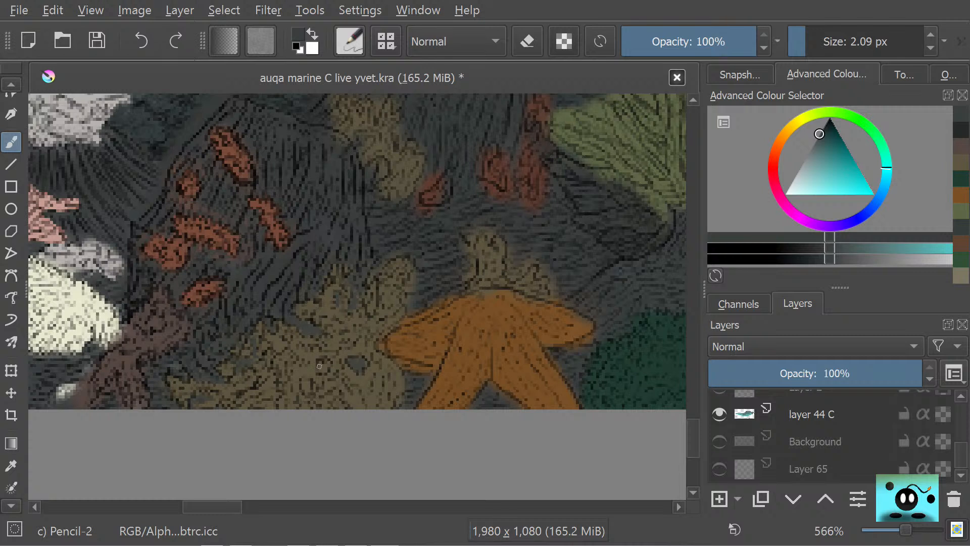
{"action": "left_click_drag", "start_coordinate": [319, 364], "coordinate": [323, 369]}
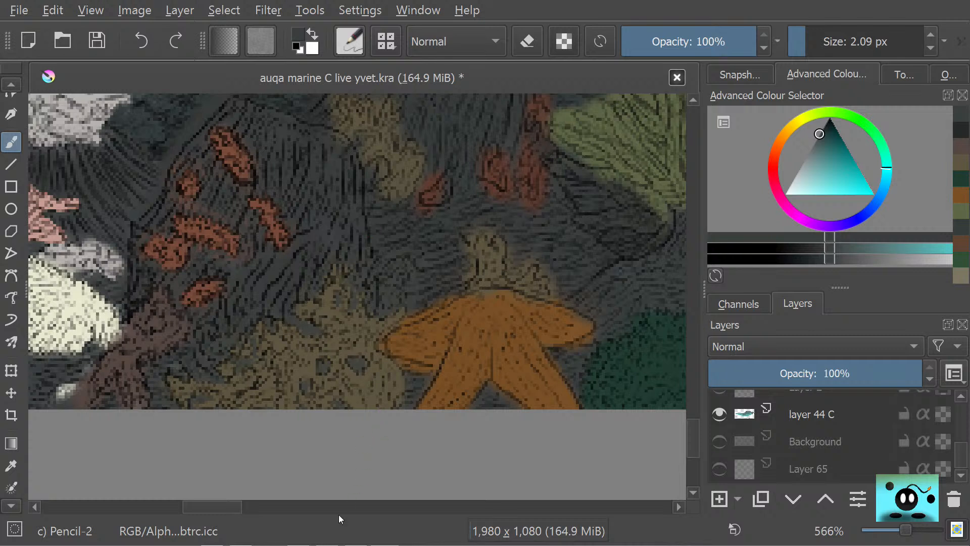
{"action": "scroll", "coordinate": [232, 505], "scroll_direction": "right", "scroll_amount": 5}
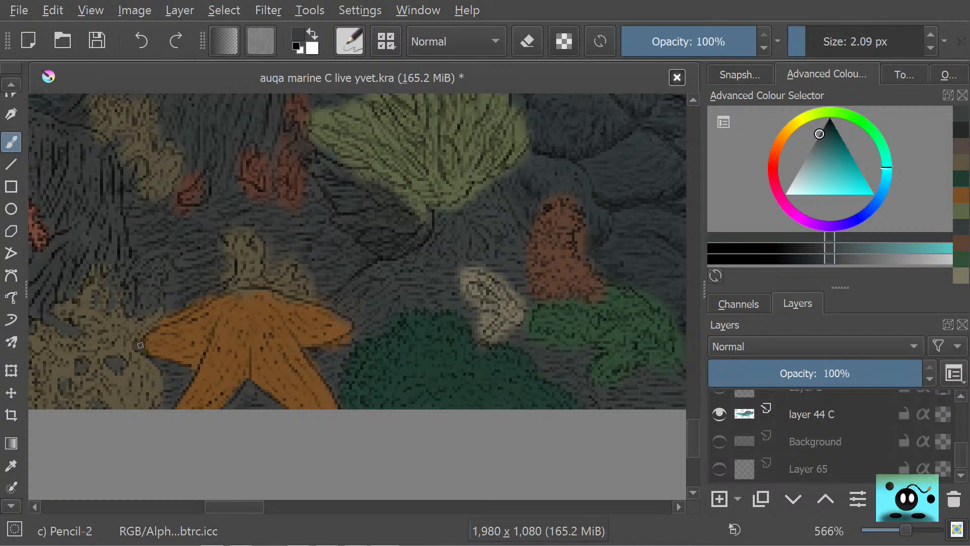
{"action": "left_click_drag", "start_coordinate": [137, 347], "coordinate": [131, 345]}
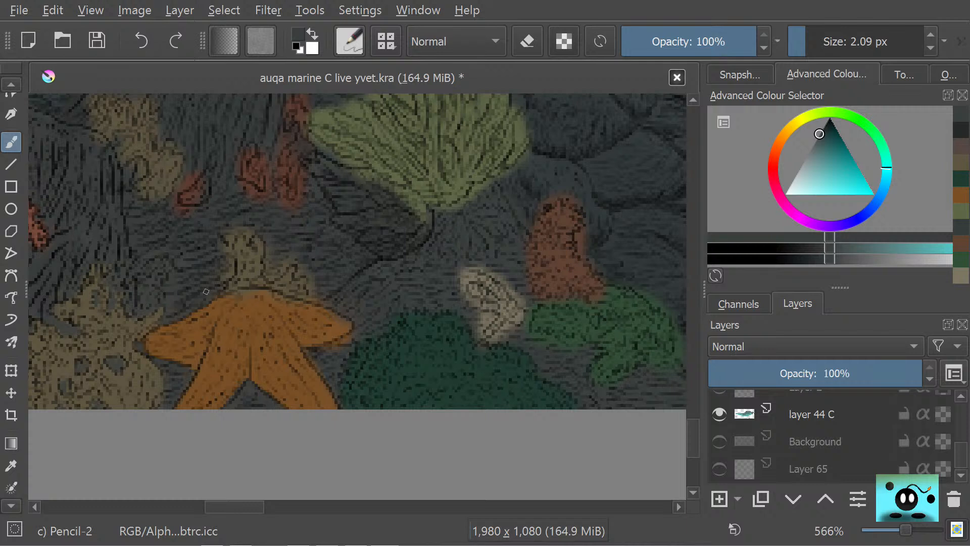
- Trim the olive-brown tufts above the starfish into thin branches and narrow the beige coral's outline with dark grey
{"action": "mouse_move", "coordinate": [219, 284]}
{"action": "left_mouse_down"}
{"action": "mouse_move", "coordinate": [231, 266]}
{"action": "mouse_move", "coordinate": [228, 275]}
{"action": "left_mouse_up"}
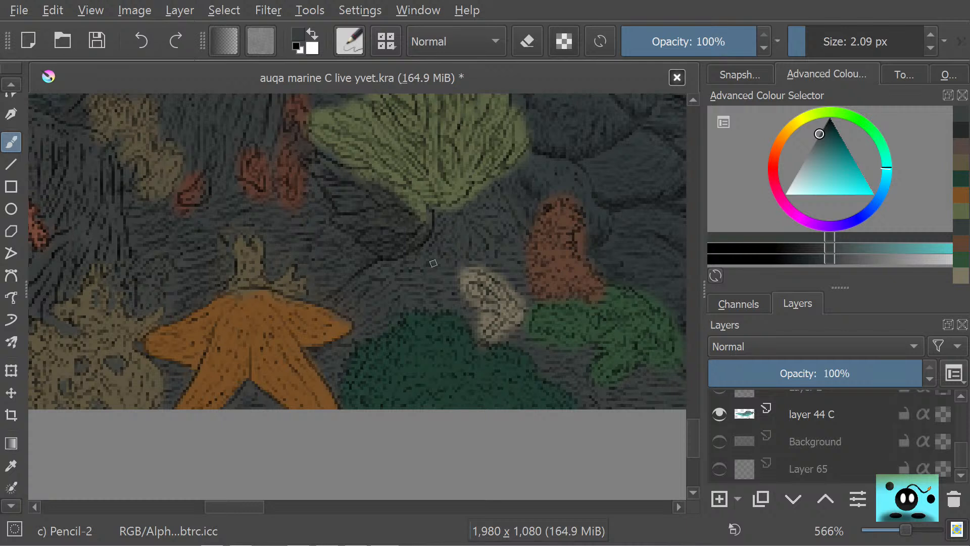
{"action": "left_click_drag", "start_coordinate": [224, 504], "coordinate": [243, 503]}
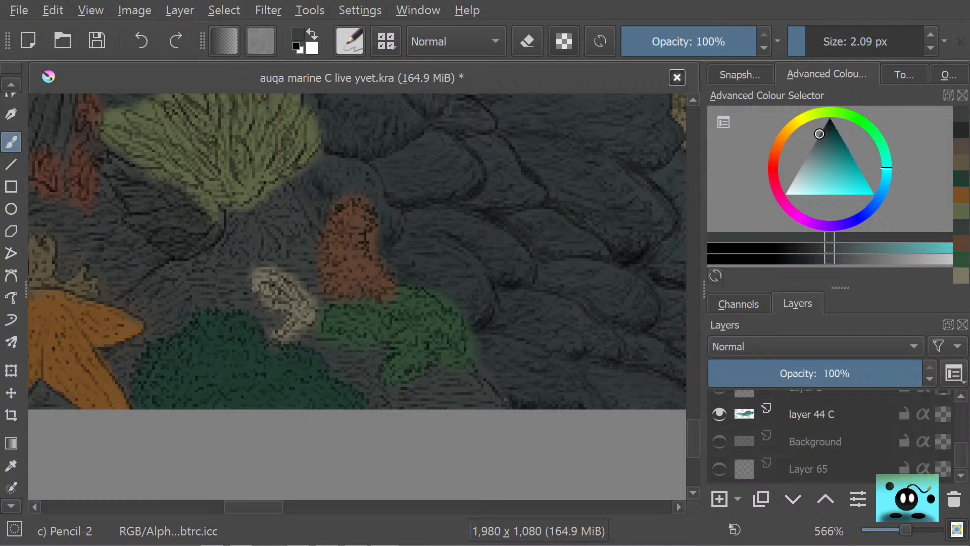
{"action": "left_click_drag", "start_coordinate": [256, 292], "coordinate": [257, 269]}
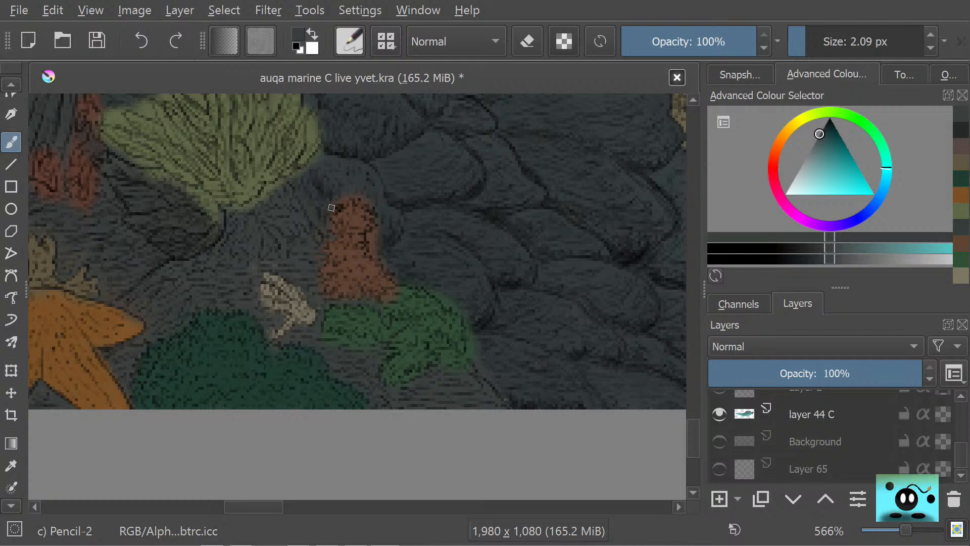
- Switch to the eraser preset at 2.09 px and erase excess colour around the red-brown coral and the right edge of the green plant
{"action": "key", "text": "e"}
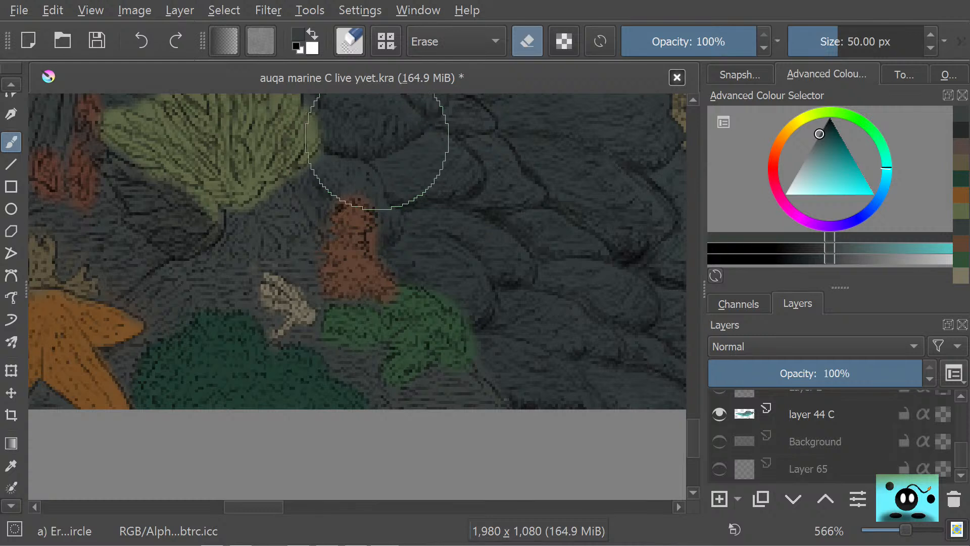
{"action": "key", "text": "bracketleft"}
{"action": "key", "text": "bracketleft"}
{"action": "key", "text": "bracketleft"}
{"action": "key", "text": "bracketleft"}
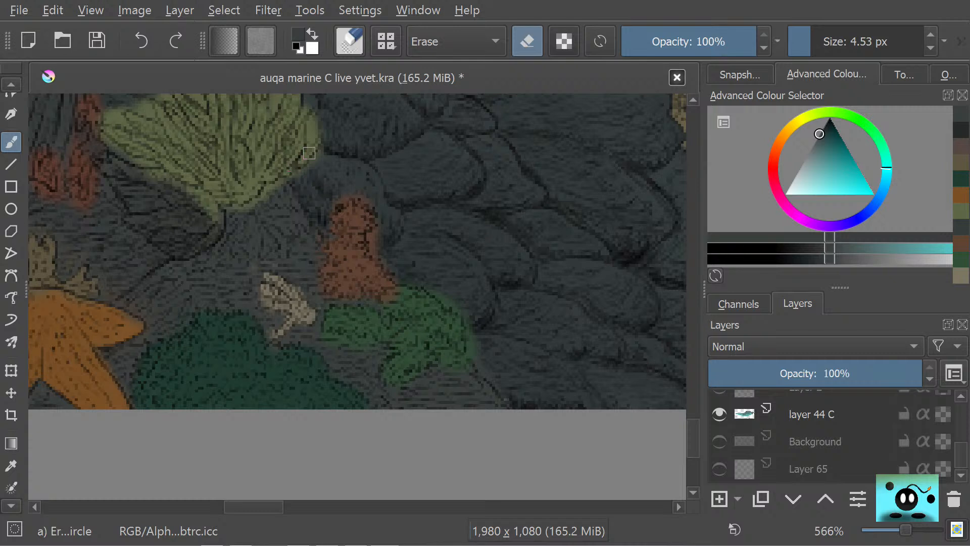
{"action": "left_click_drag", "start_coordinate": [793, 34], "coordinate": [807, 41]}
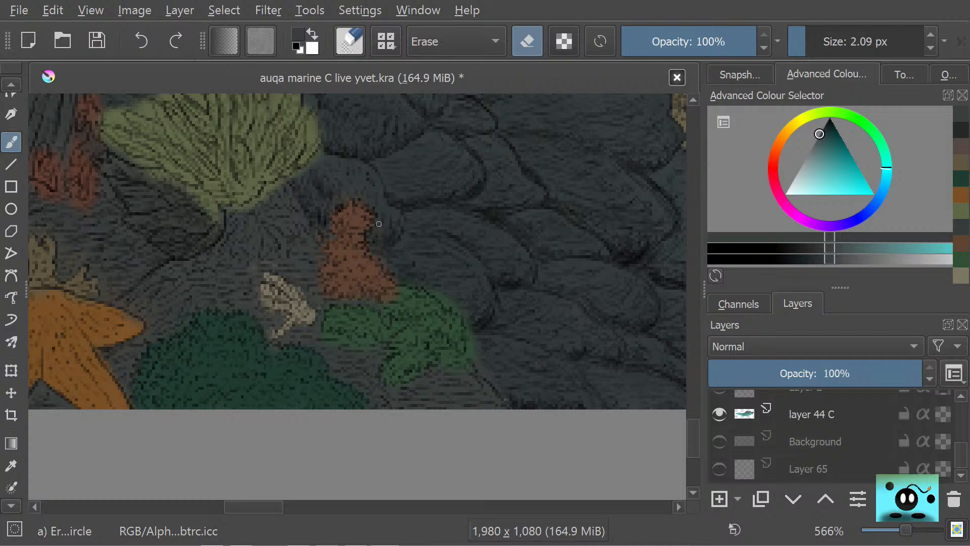
{"action": "left_click", "coordinate": [378, 254]}
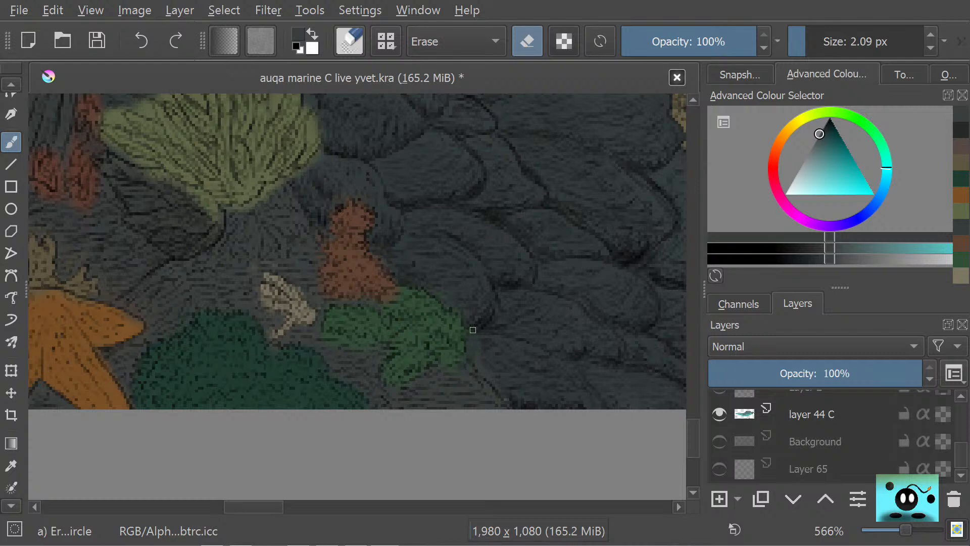
- Erase excess green along the lower right edge of the green plant and undo the stray dab near the red-brown coral
{"action": "left_click_drag", "start_coordinate": [447, 368], "coordinate": [451, 365]}
{"action": "left_click_drag", "start_coordinate": [449, 376], "coordinate": [405, 388]}
{"action": "left_click", "coordinate": [378, 256]}
{"action": "key", "text": "ctrl+z"}
- Sample the dark grey rock below the green plant and touch up the plant's lower right edge with Pencil-2
{"action": "key", "text": "slash"}
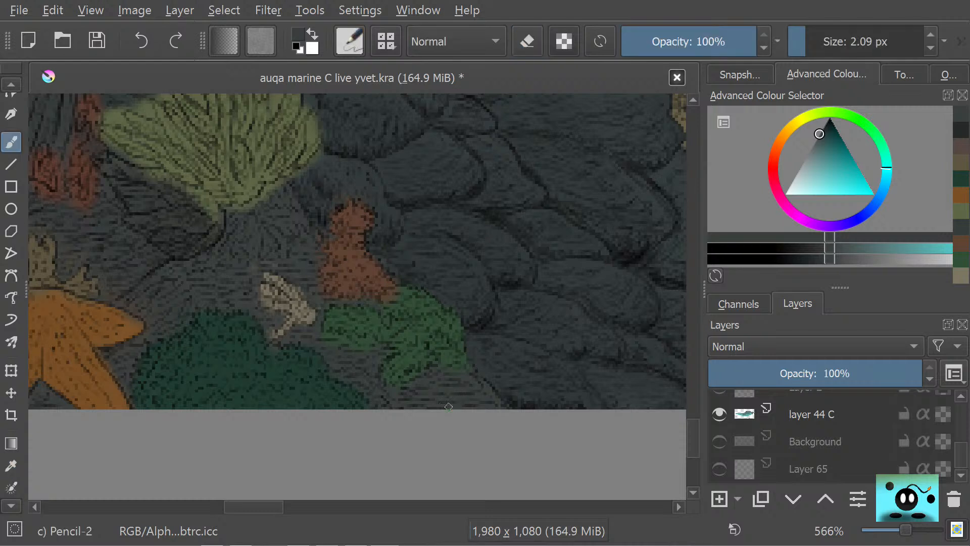
{"action": "left_click", "coordinate": [11, 465]}
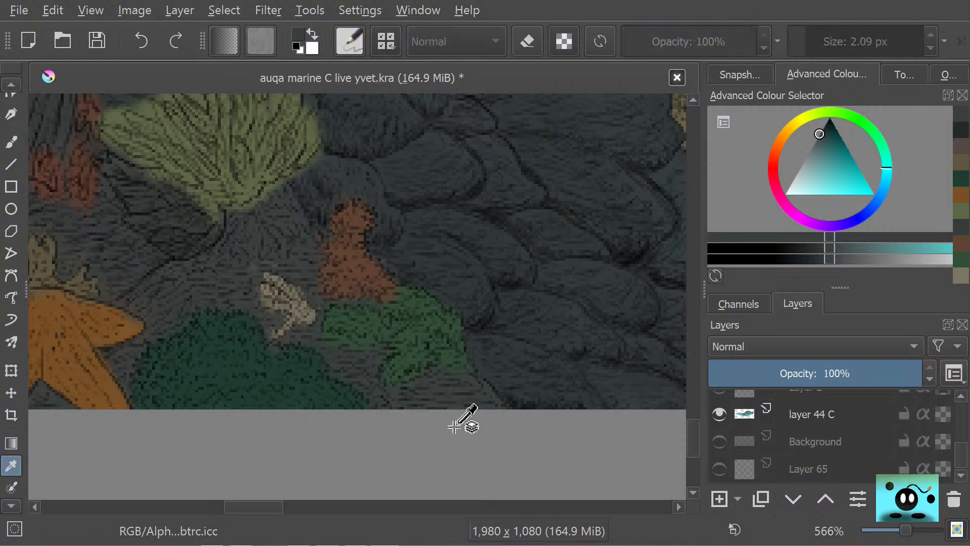
{"action": "left_click", "coordinate": [455, 407]}
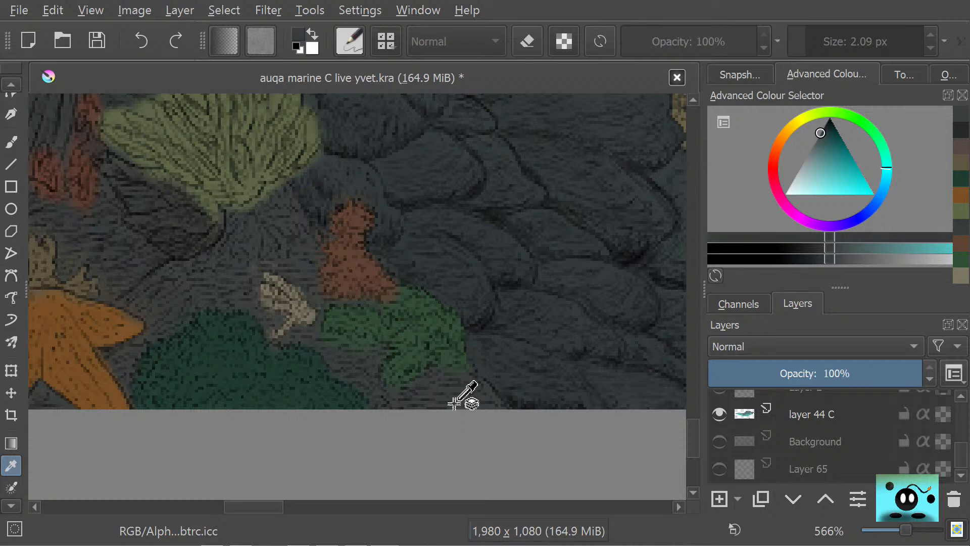
{"action": "key", "text": "b"}
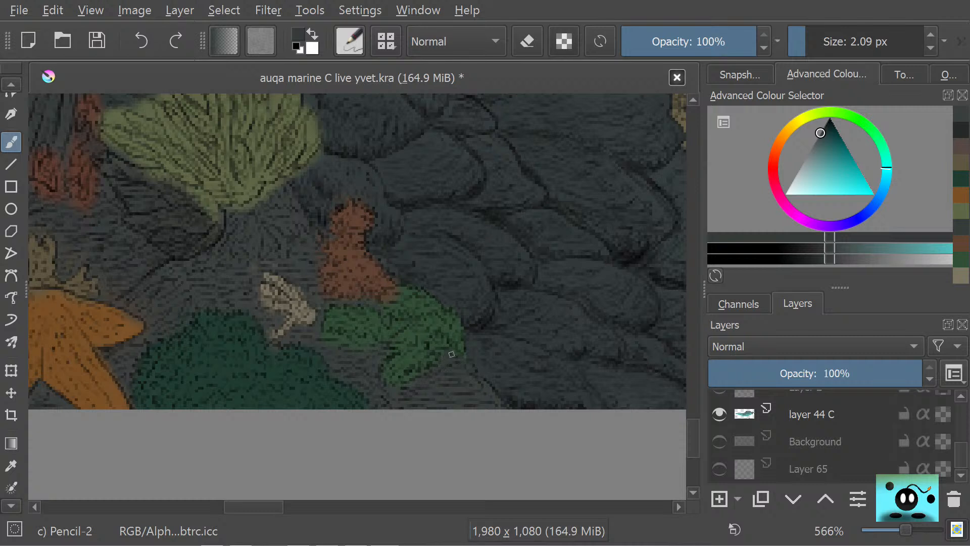
{"action": "left_click", "coordinate": [467, 379]}
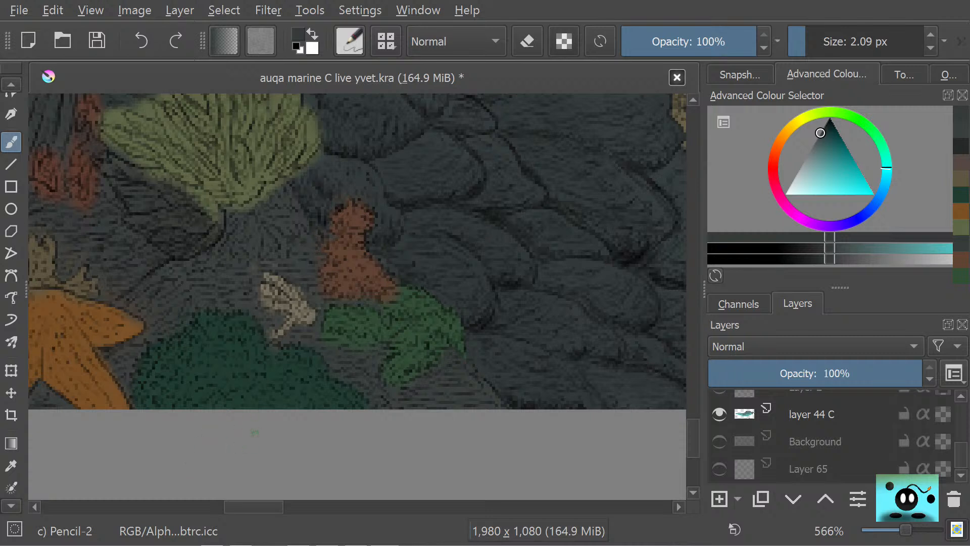
- Sample a muted beige-brown from the small beige coral and paint a thin side branch on its left with Pencil-2
{"action": "left_click_drag", "start_coordinate": [245, 508], "coordinate": [232, 510]}
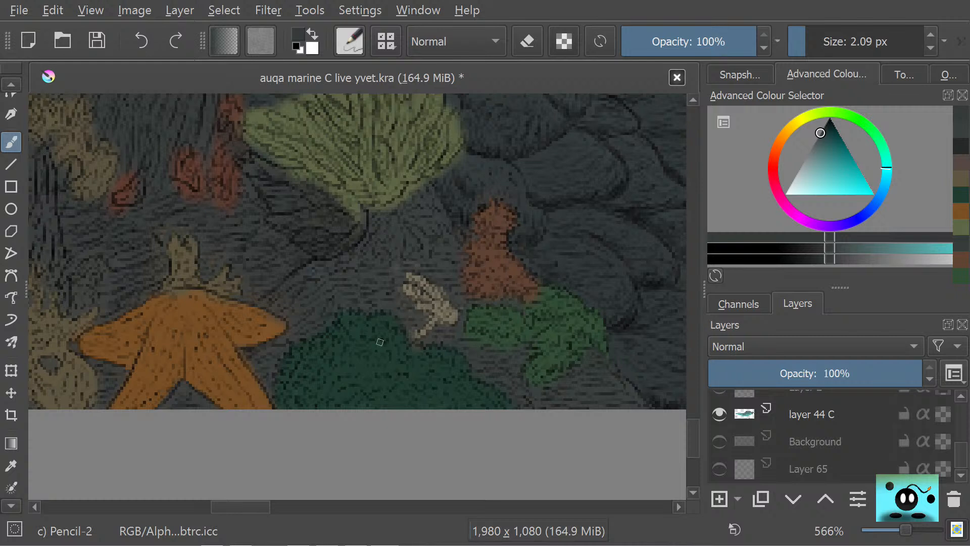
{"action": "left_click", "coordinate": [12, 465]}
{"action": "left_click", "coordinate": [427, 318]}
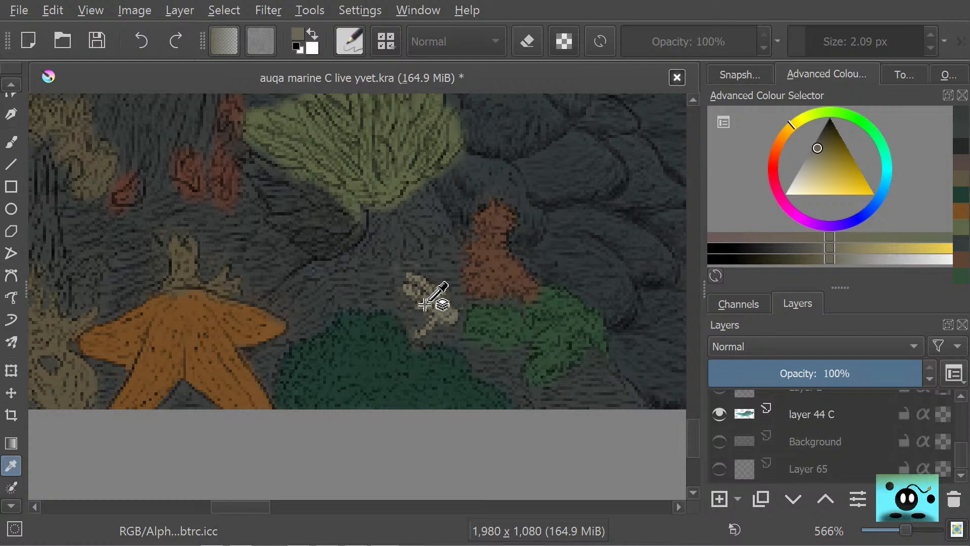
{"action": "key", "text": "b"}
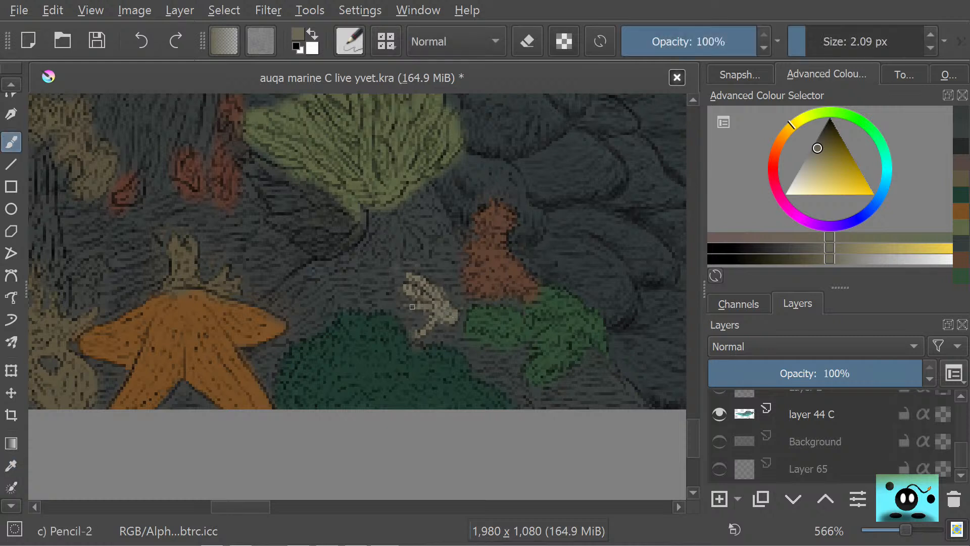
{"action": "left_click", "coordinate": [402, 303]}
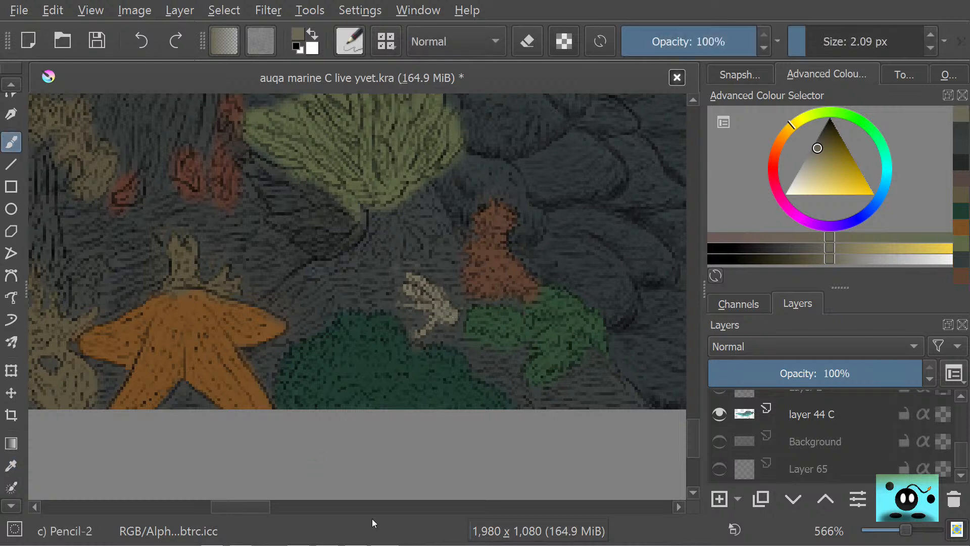
- Erase a narrow gap between the top fronds of the yellow-green fan coral
{"action": "left_click_drag", "start_coordinate": [689, 447], "coordinate": [689, 431]}
{"action": "scroll", "coordinate": [690, 430], "scroll_direction": "down", "scroll_amount": 1}
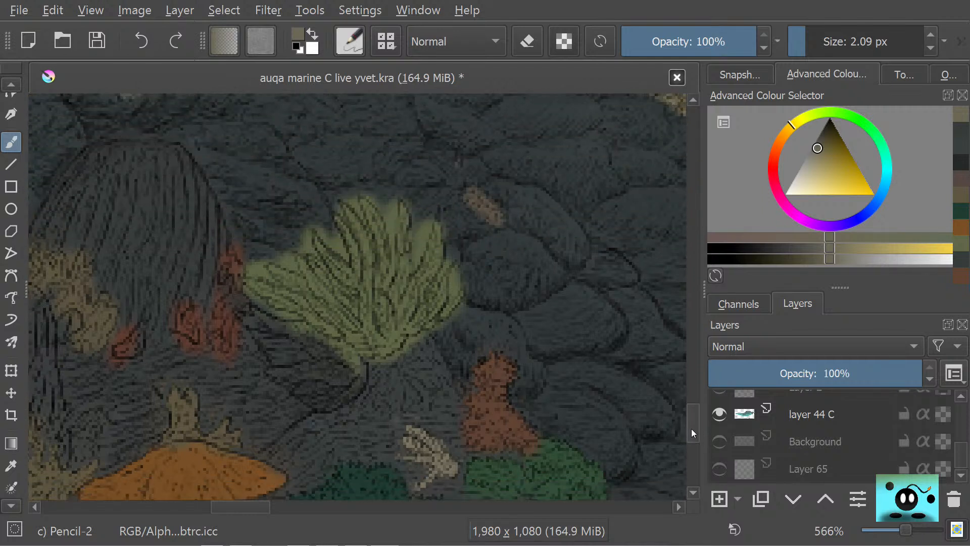
{"action": "key", "text": "e"}
{"action": "key", "text": "p"}
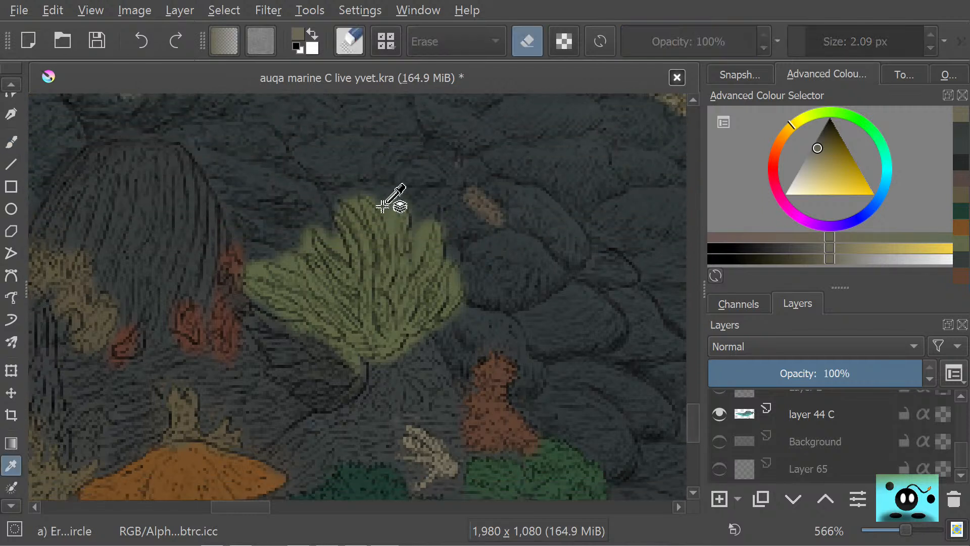
{"action": "left_click", "coordinate": [12, 142]}
{"action": "mouse_move", "coordinate": [399, 202]}
{"action": "left_mouse_down"}
{"action": "mouse_move", "coordinate": [387, 222]}
{"action": "mouse_move", "coordinate": [391, 211]}
{"action": "left_mouse_up"}
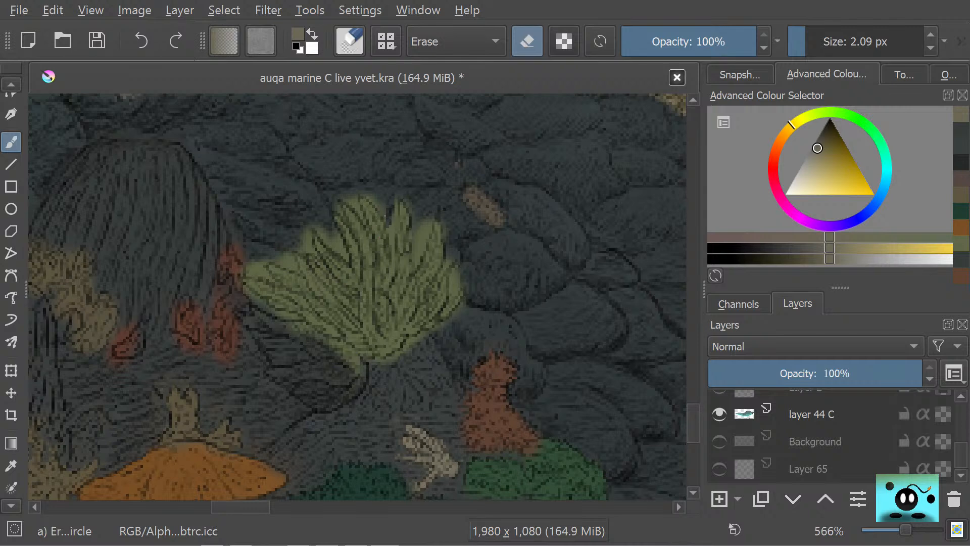
{"action": "mouse_move", "coordinate": [390, 216]}
{"action": "left_mouse_down"}
{"action": "mouse_move", "coordinate": [387, 209]}
{"action": "mouse_move", "coordinate": [386, 286]}
{"action": "mouse_move", "coordinate": [388, 201]}
{"action": "mouse_move", "coordinate": [392, 224]}
{"action": "left_mouse_up"}
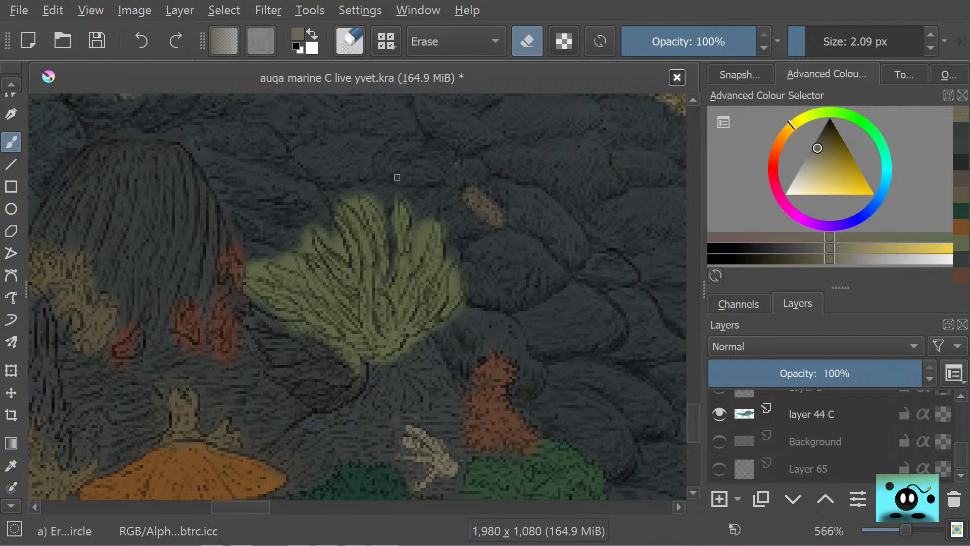
- Sample the dark olive shade in the gap between the fan coral's top fronds and dab it at the gap's upper end
{"action": "key", "text": "slash"}
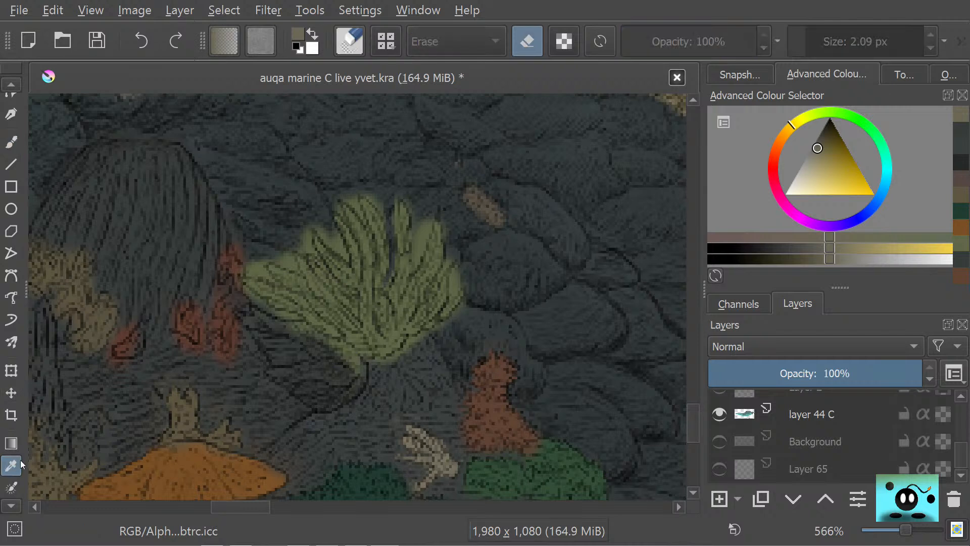
{"action": "left_click", "coordinate": [11, 465]}
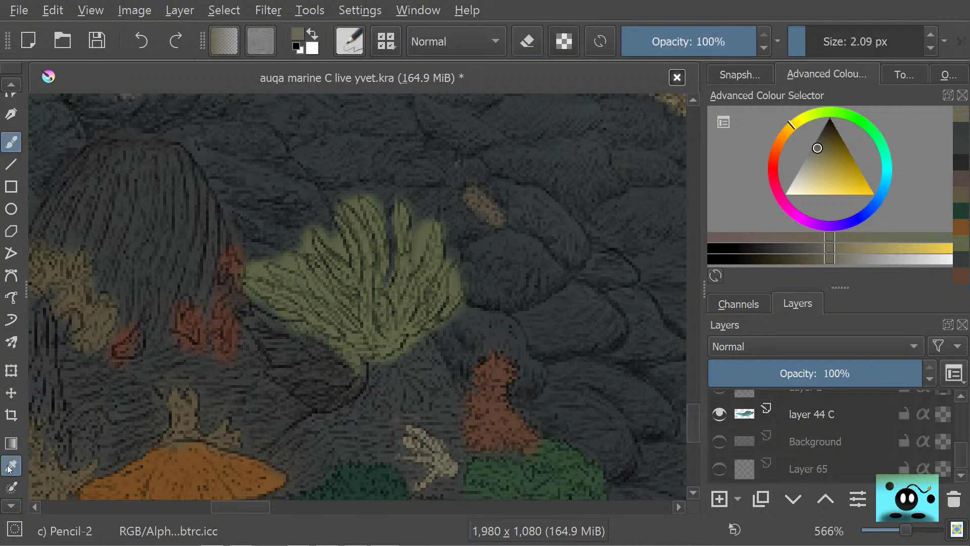
{"action": "left_click", "coordinate": [396, 230]}
{"action": "key", "text": "b"}
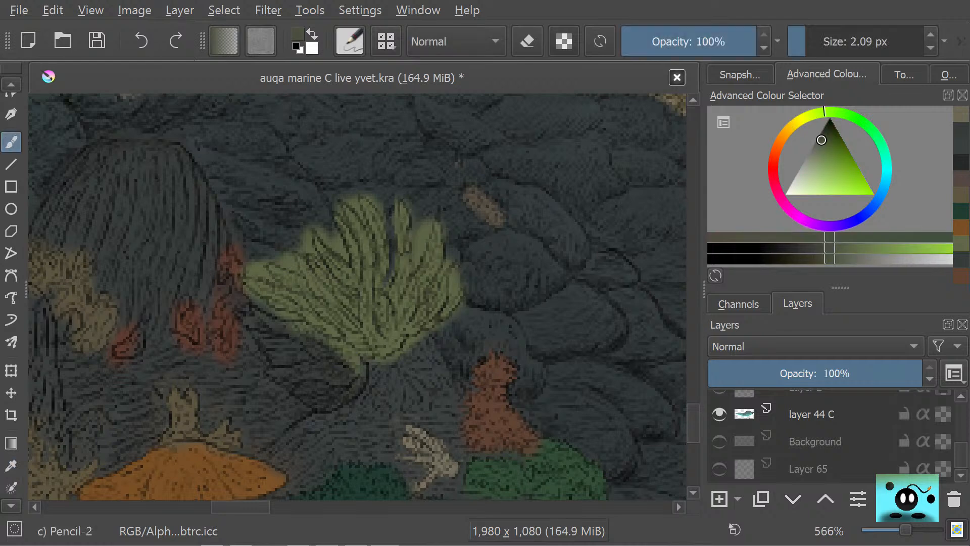
{"action": "left_click", "coordinate": [394, 198]}
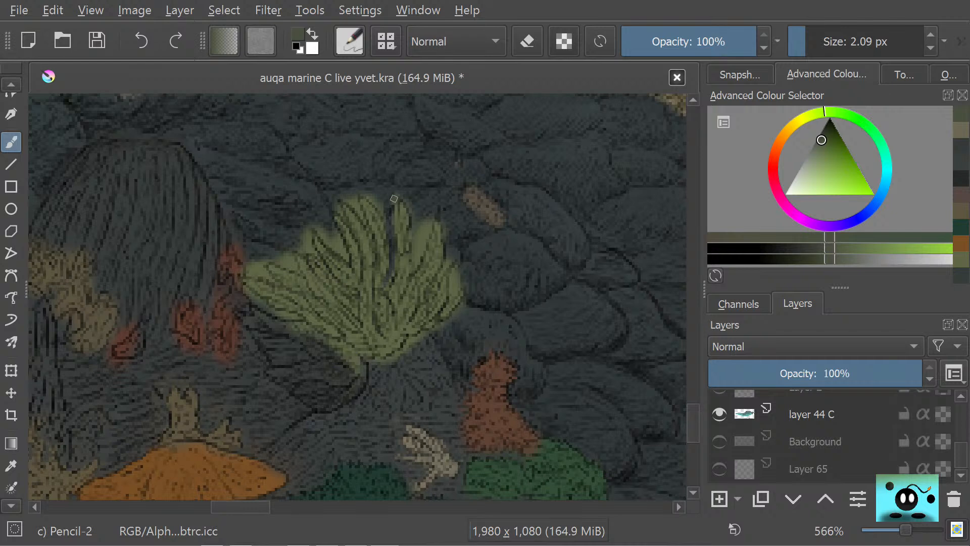
- Erase gaps between the right-hand fronds of the yellow-green fan coral and touch up its right edge with the dark olive pencil
{"action": "key", "text": "e"}
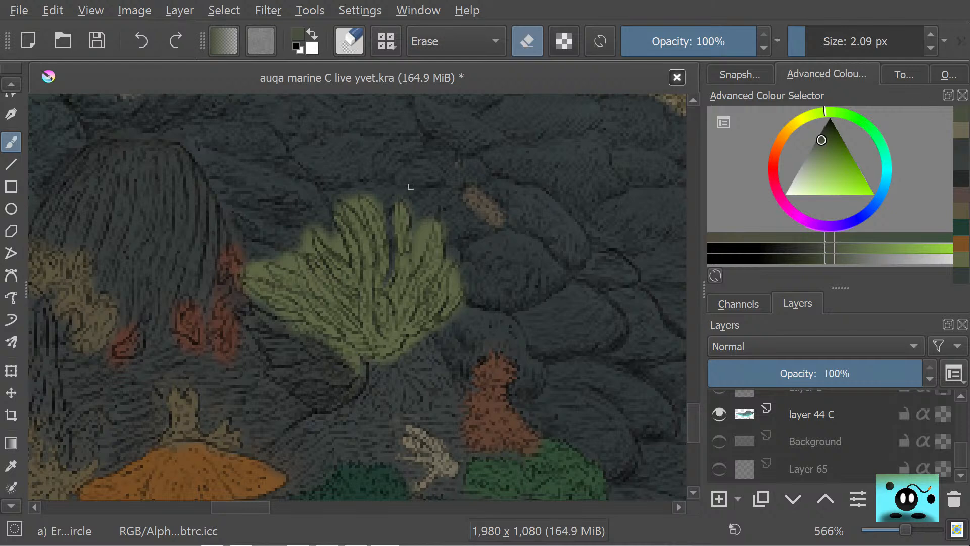
{"action": "key", "text": "e"}
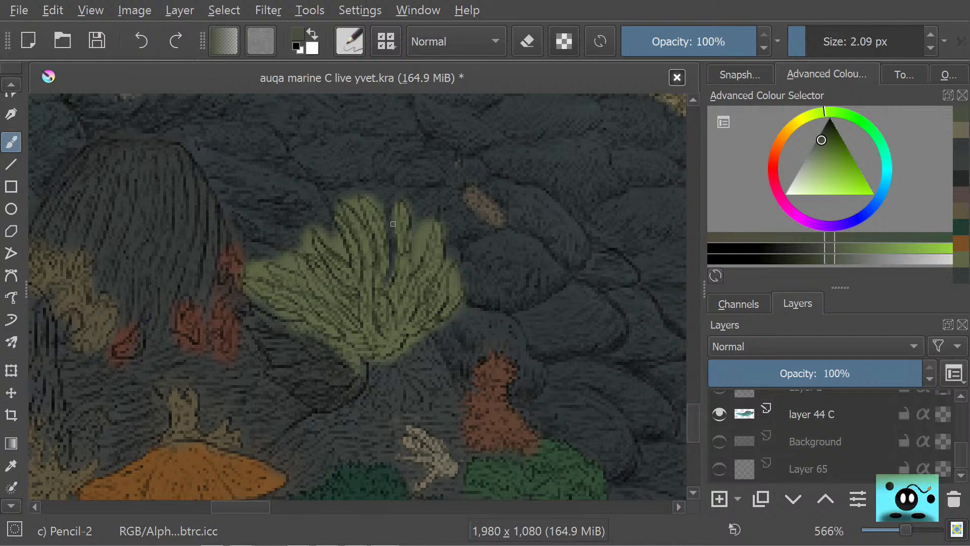
{"action": "key", "text": "e"}
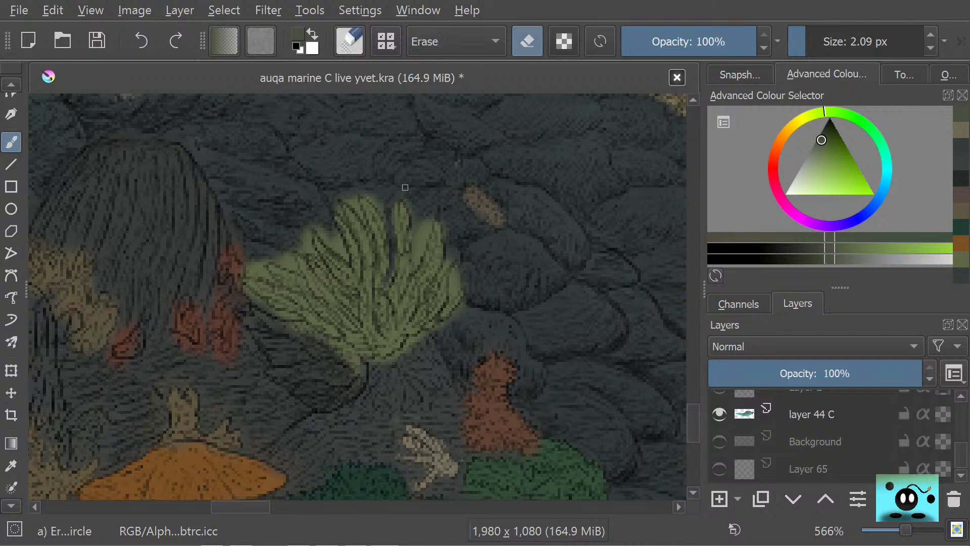
{"action": "mouse_move", "coordinate": [408, 212]}
{"action": "left_mouse_down"}
{"action": "mouse_move", "coordinate": [408, 203]}
{"action": "mouse_move", "coordinate": [411, 231]}
{"action": "mouse_move", "coordinate": [420, 214]}
{"action": "mouse_move", "coordinate": [420, 248]}
{"action": "mouse_move", "coordinate": [431, 216]}
{"action": "mouse_move", "coordinate": [416, 262]}
{"action": "left_mouse_up"}
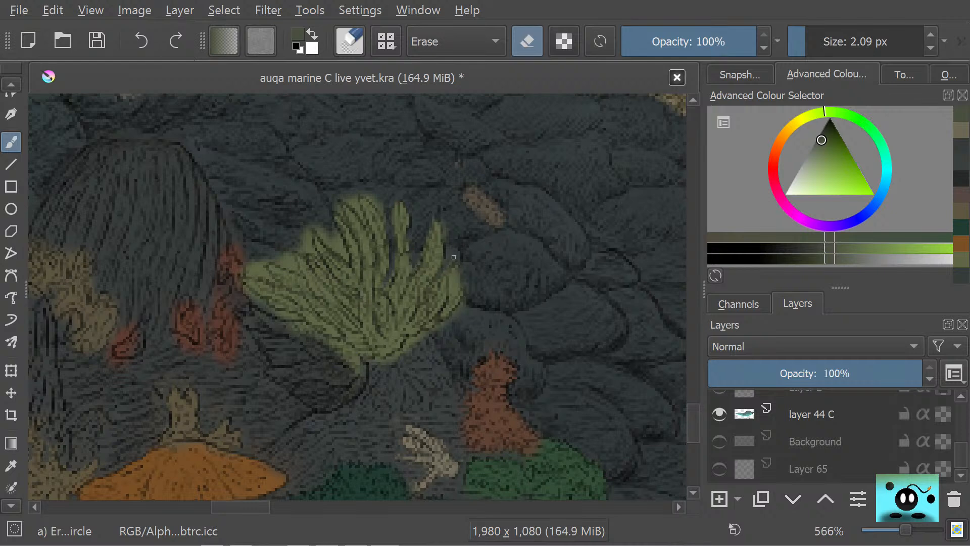
{"action": "left_click_drag", "start_coordinate": [463, 263], "coordinate": [455, 295]}
{"action": "key", "text": "/"}
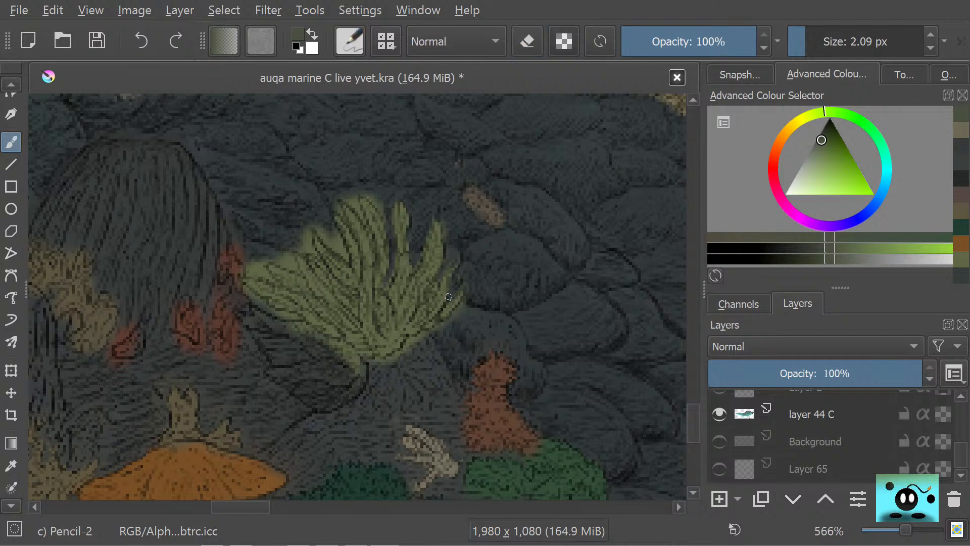
{"action": "left_click_drag", "start_coordinate": [449, 263], "coordinate": [454, 263]}
- Erase excess colour along the fan coral's lower right edge and around its base to taper it to a point
{"action": "key", "text": "e"}
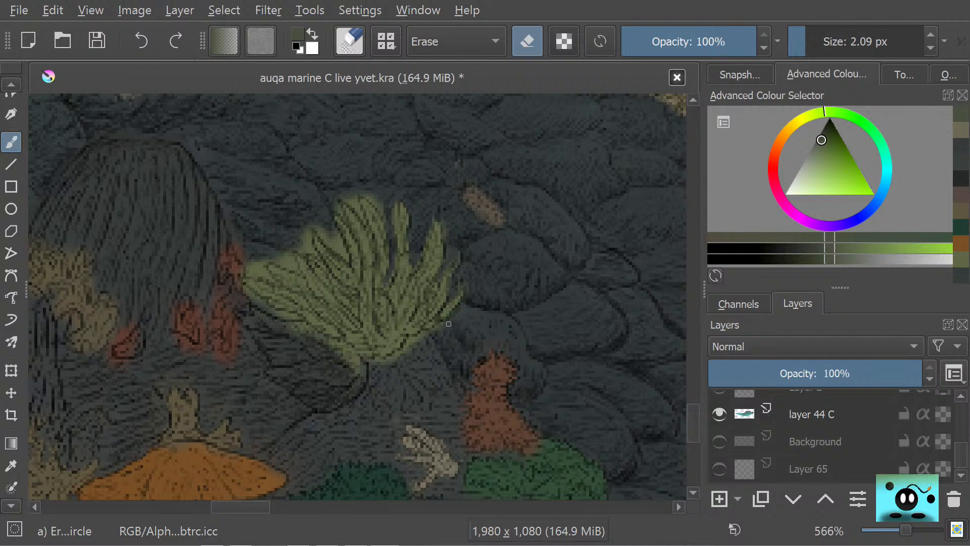
{"action": "mouse_move", "coordinate": [427, 334]}
{"action": "left_mouse_down"}
{"action": "mouse_move", "coordinate": [389, 358]}
{"action": "mouse_move", "coordinate": [399, 359]}
{"action": "left_mouse_up"}
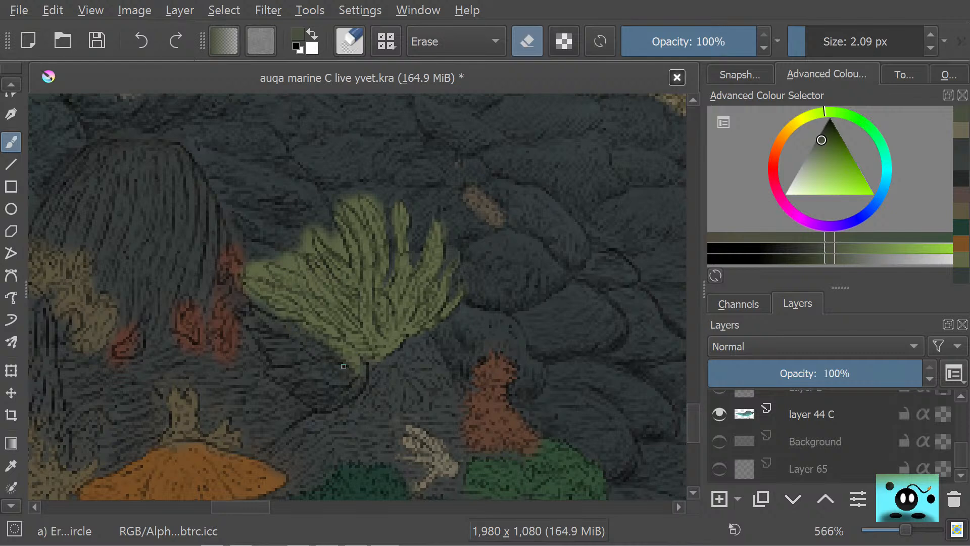
{"action": "mouse_move", "coordinate": [358, 373]}
{"action": "left_mouse_down"}
{"action": "mouse_move", "coordinate": [332, 344]}
{"action": "mouse_move", "coordinate": [355, 357]}
{"action": "left_mouse_up"}
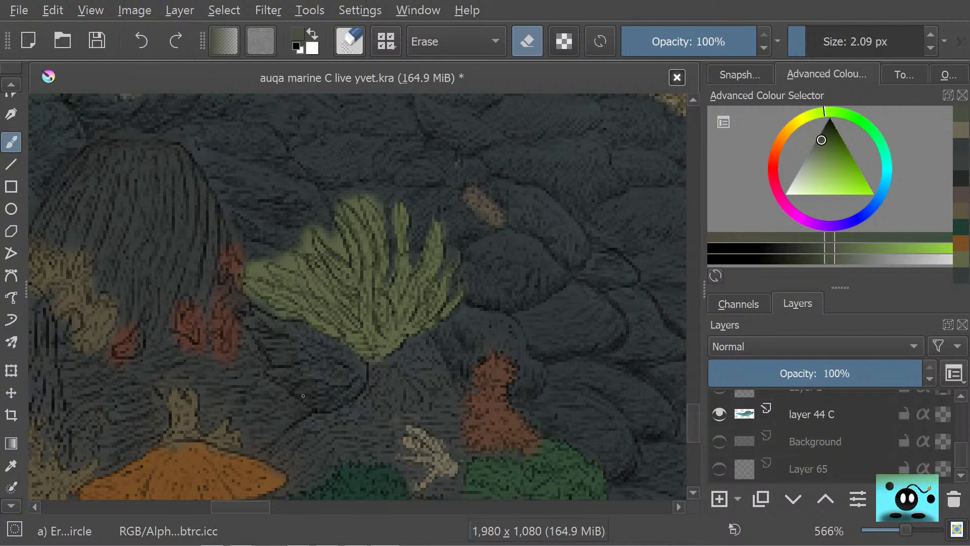
{"action": "left_click_drag", "start_coordinate": [284, 375], "coordinate": [286, 378]}
- Toggle Layer 65's visibility to check its content, leave it hidden, and select layer 44 C
{"action": "left_click", "coordinate": [952, 460]}
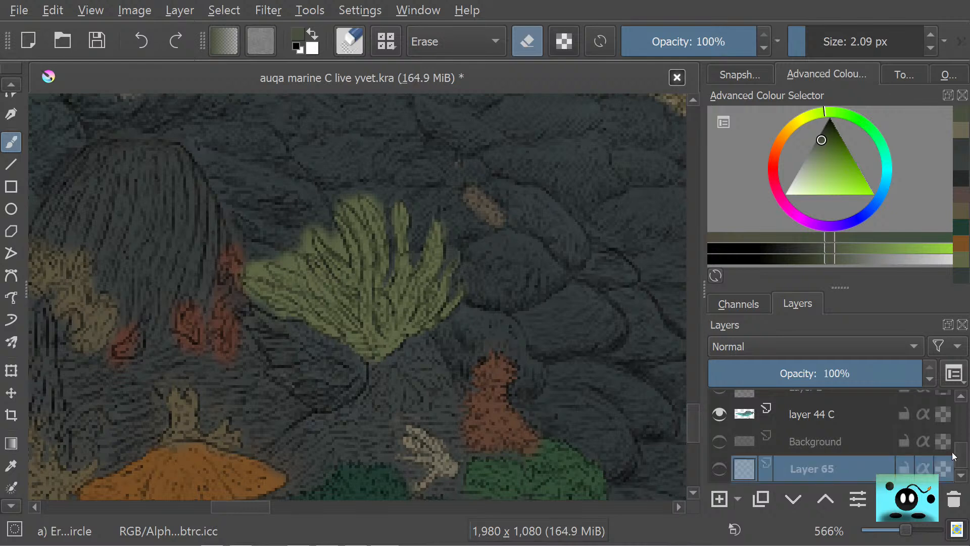
{"action": "mouse_move", "coordinate": [953, 457]}
{"action": "left_mouse_down"}
{"action": "mouse_move", "coordinate": [960, 441]}
{"action": "mouse_move", "coordinate": [965, 479]}
{"action": "mouse_move", "coordinate": [960, 427]}
{"action": "mouse_move", "coordinate": [965, 464]}
{"action": "left_mouse_up"}
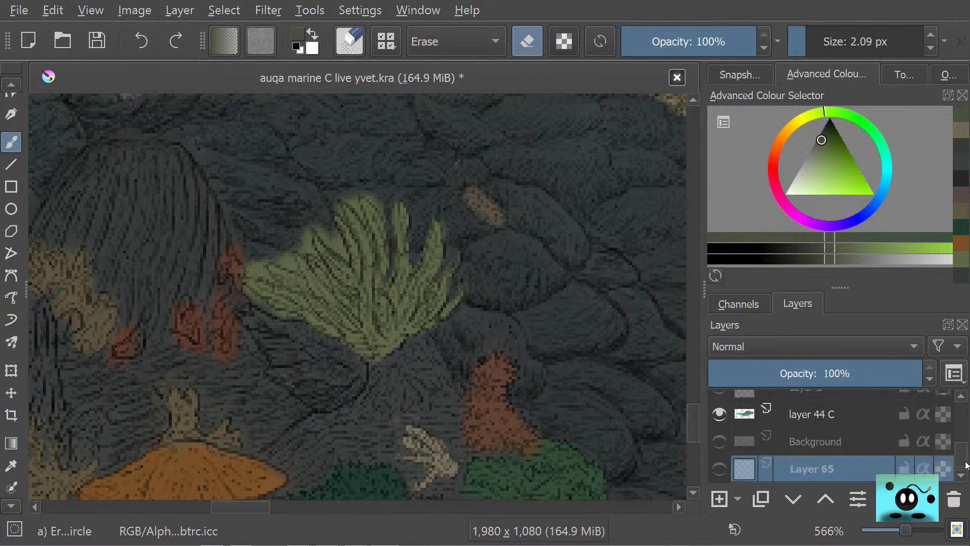
{"action": "left_click", "coordinate": [721, 472]}
{"action": "left_click", "coordinate": [719, 473]}
{"action": "mouse_move", "coordinate": [728, 476]}
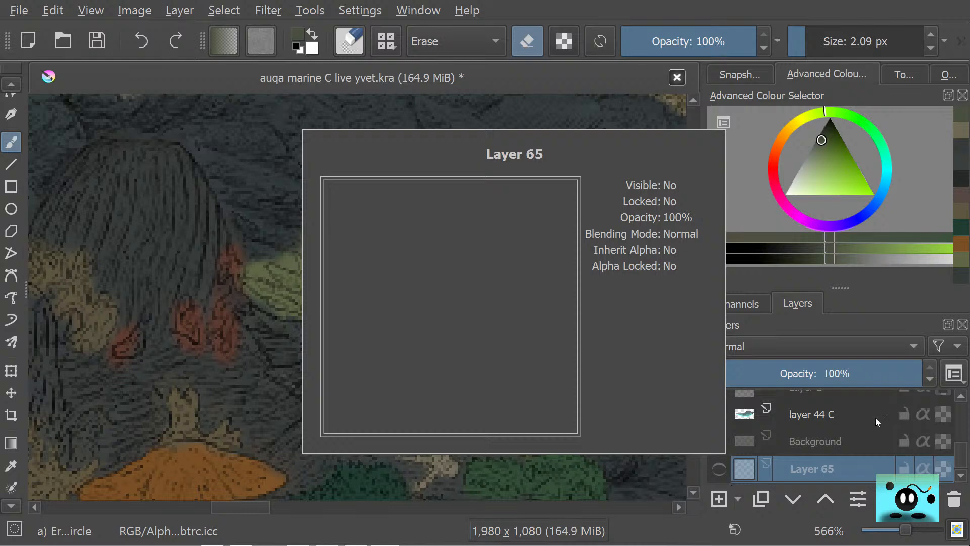
{"action": "left_click", "coordinate": [799, 418]}
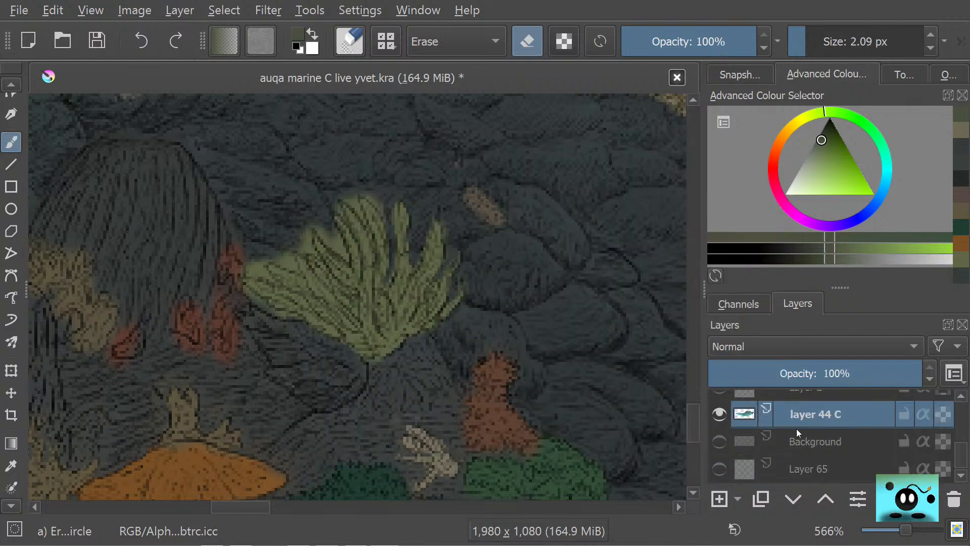
{"action": "left_click", "coordinate": [785, 468]}
{"action": "left_click", "coordinate": [715, 471]}
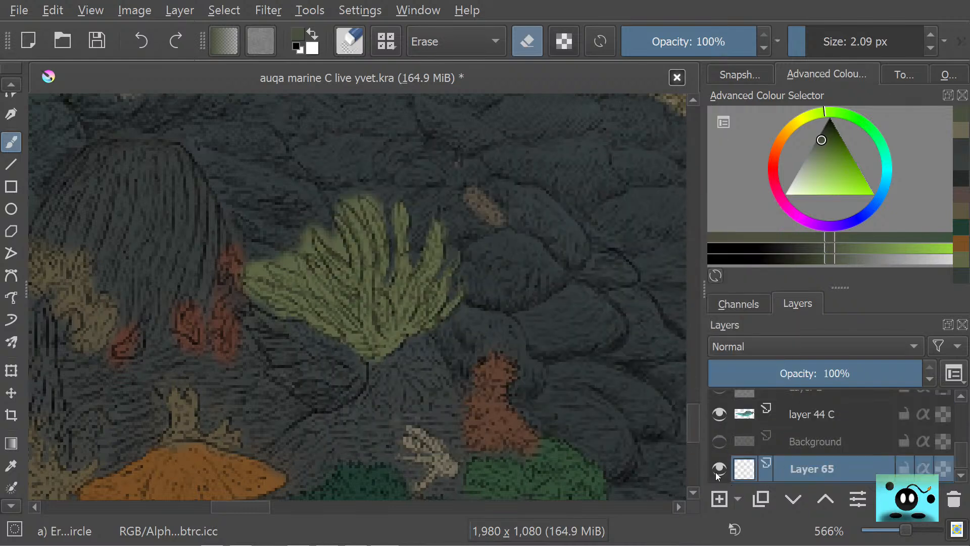
{"action": "left_click", "coordinate": [717, 472]}
{"action": "left_click", "coordinate": [720, 470]}
{"action": "left_click", "coordinate": [719, 470]}
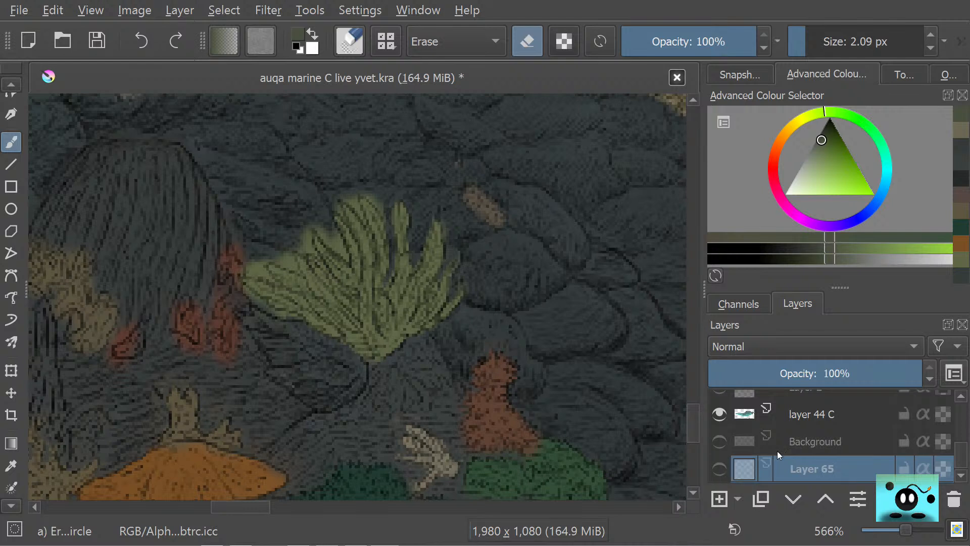
{"action": "left_click", "coordinate": [807, 416]}
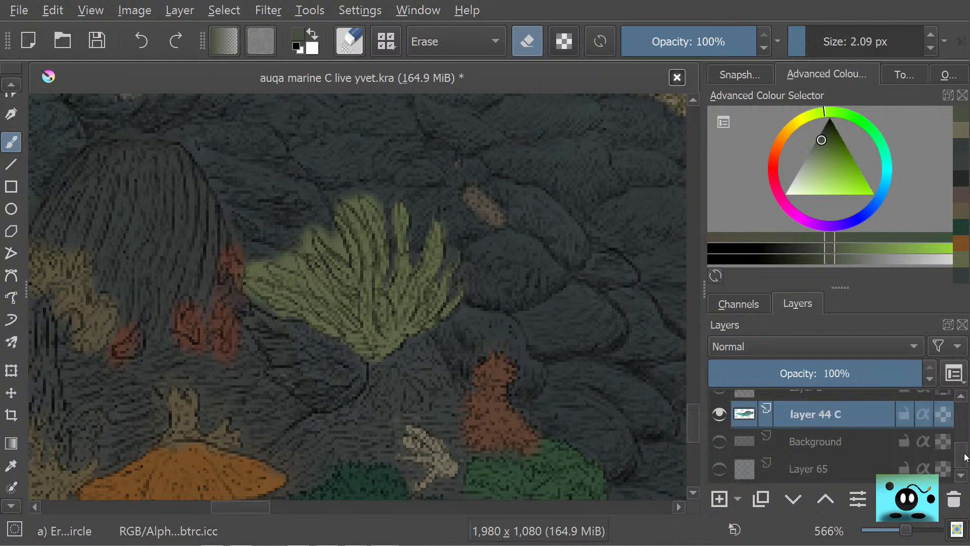
- Look through the layer stack for the colour layer that holds the fan coral and surrounding rock
{"action": "scroll", "coordinate": [965, 450], "scroll_direction": "down", "scroll_amount": 3}
{"action": "scroll", "coordinate": [966, 449], "scroll_direction": "up", "scroll_amount": 6}
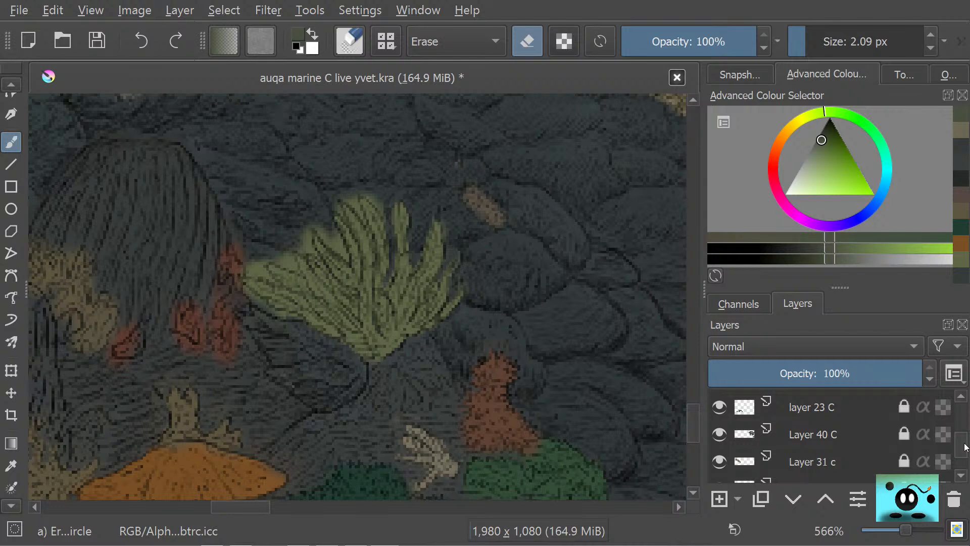
{"action": "scroll", "coordinate": [934, 445], "scroll_direction": "up", "scroll_amount": 5}
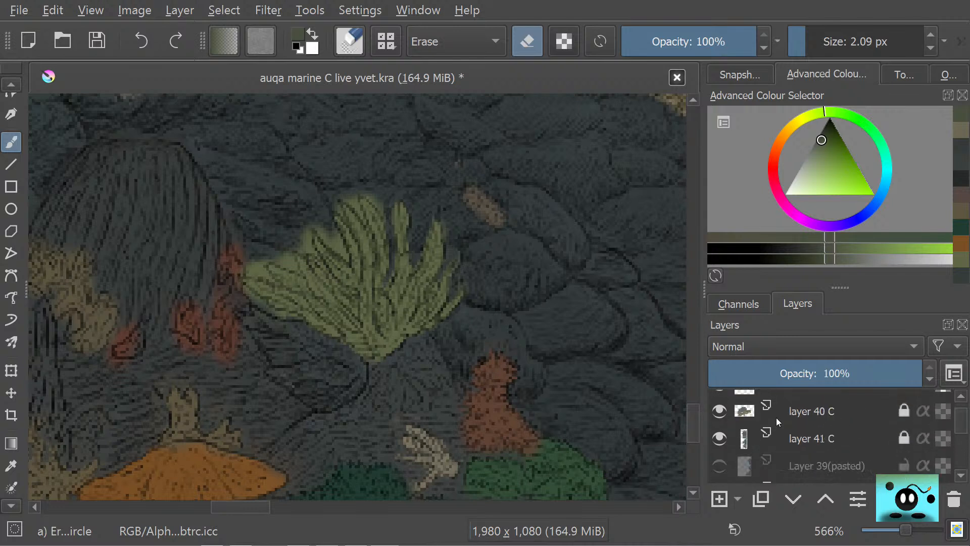
{"action": "scroll", "coordinate": [963, 473], "scroll_direction": "down", "scroll_amount": 1}
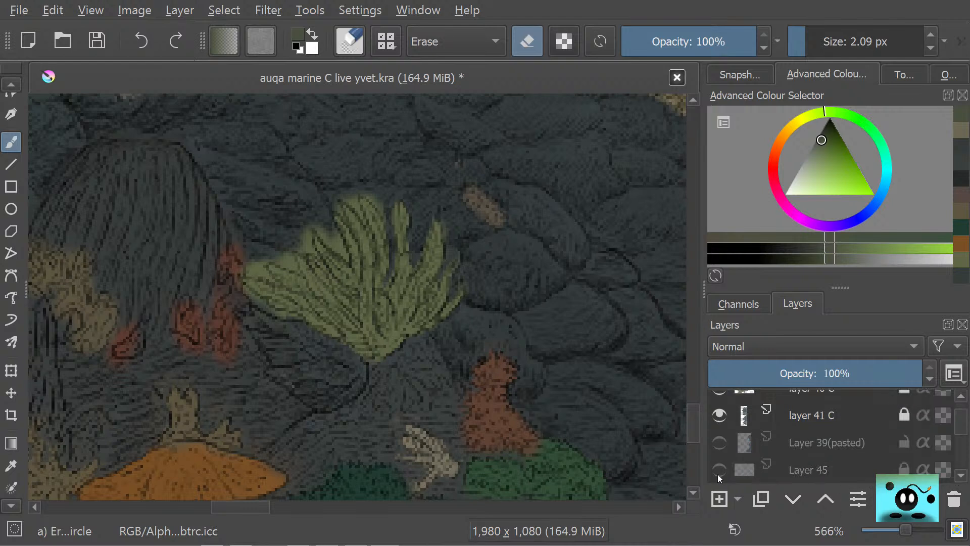
{"action": "scroll", "coordinate": [965, 479], "scroll_direction": "down", "scroll_amount": 2}
{"action": "scroll", "coordinate": [964, 479], "scroll_direction": "down", "scroll_amount": 3}
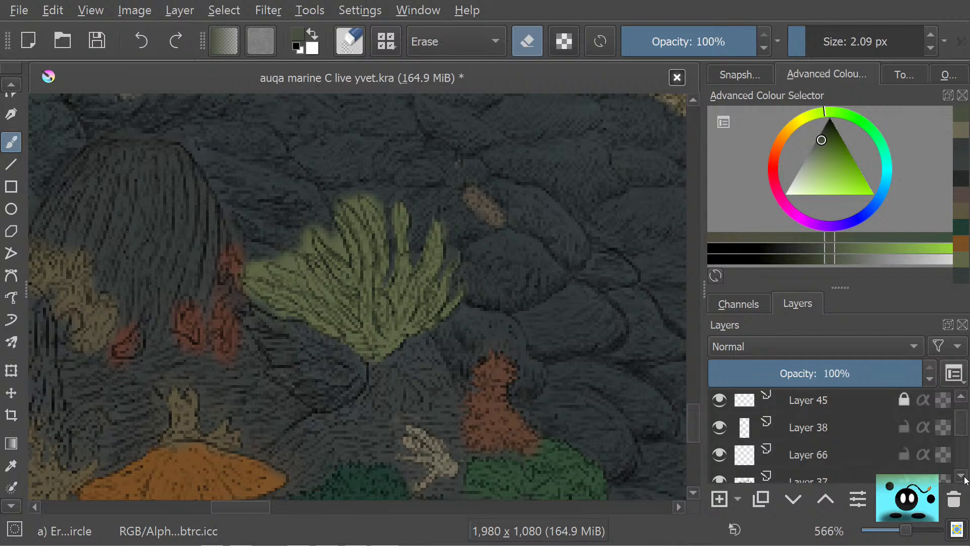
{"action": "scroll", "coordinate": [964, 479], "scroll_direction": "down", "scroll_amount": 3}
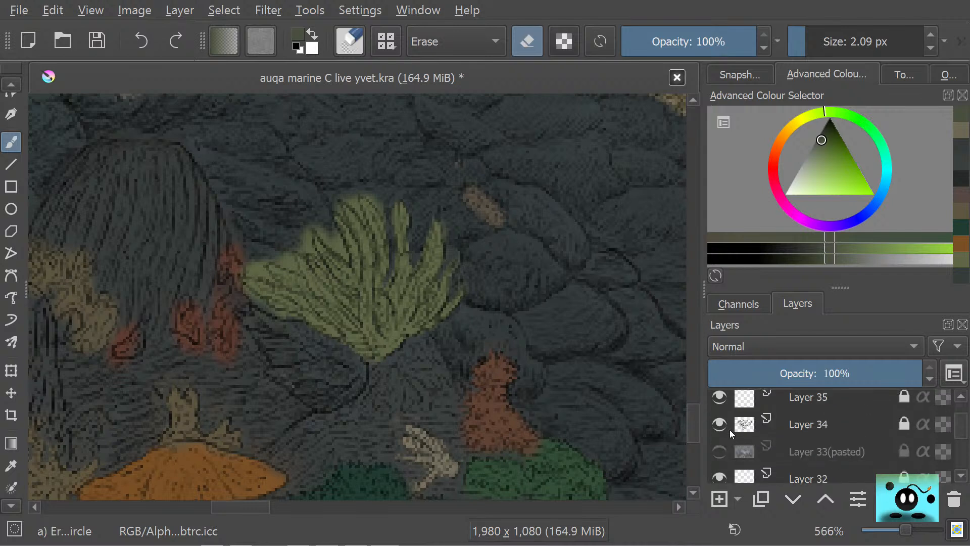
{"action": "scroll", "coordinate": [965, 479], "scroll_direction": "down", "scroll_amount": 1}
{"action": "scroll", "coordinate": [965, 480], "scroll_direction": "down", "scroll_amount": 6}
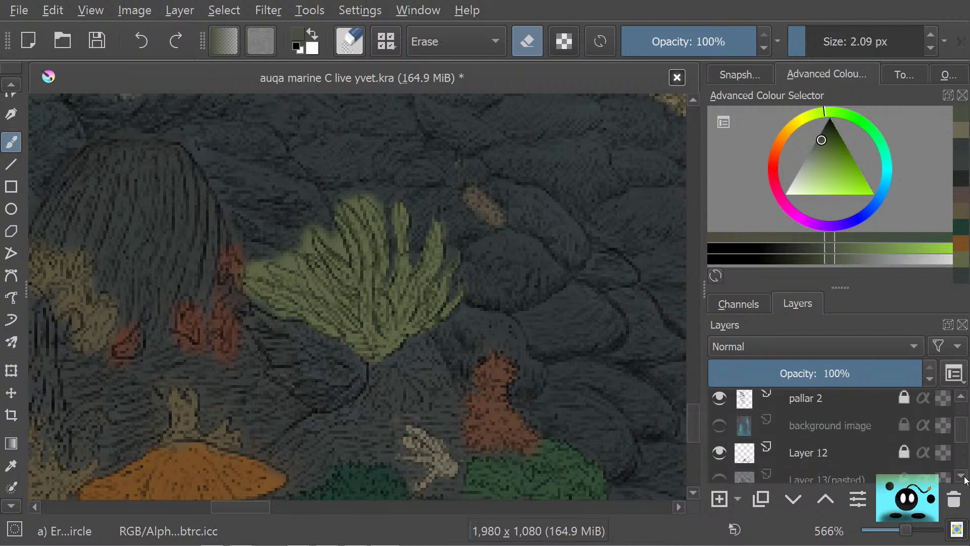
{"action": "scroll", "coordinate": [966, 479], "scroll_direction": "down", "scroll_amount": 3}
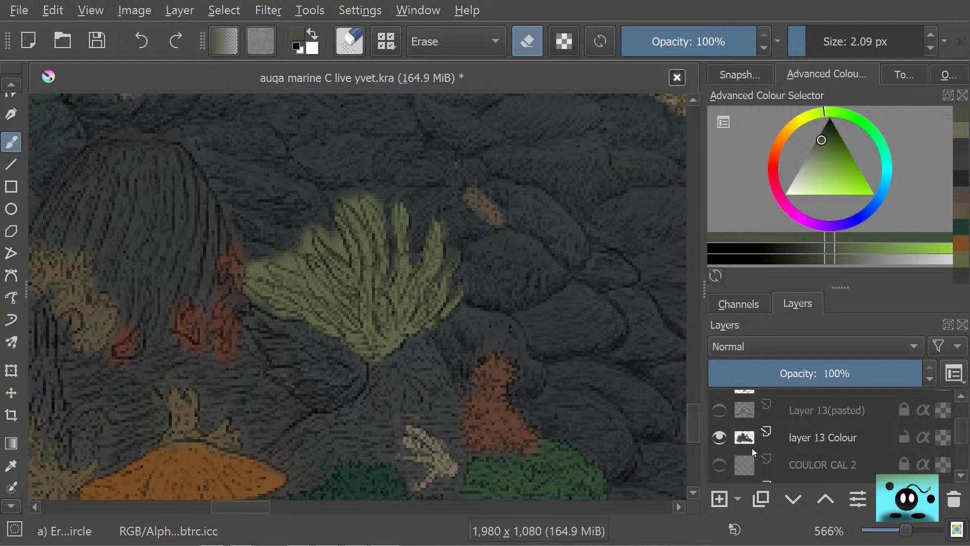
- Toggle the visibility of layer 13 Colour repeatedly to check its content, leave it shown, and switch back to the pencil brush
{"action": "left_click", "coordinate": [719, 436]}
{"action": "left_click", "coordinate": [719, 439]}
{"action": "left_click", "coordinate": [719, 438]}
{"action": "left_click", "coordinate": [718, 438]}
{"action": "left_click", "coordinate": [719, 437]}
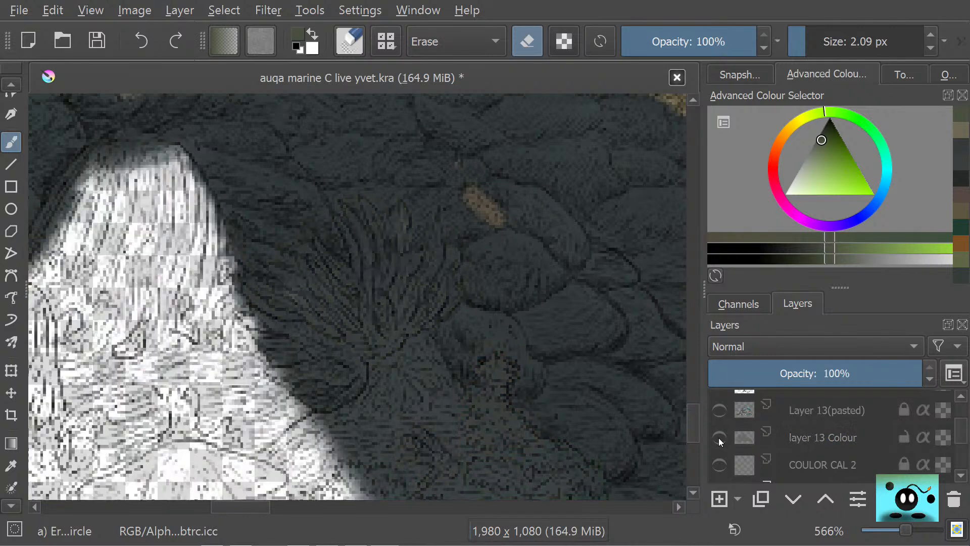
{"action": "left_click", "coordinate": [719, 438]}
{"action": "left_click", "coordinate": [719, 438]}
{"action": "left_click", "coordinate": [718, 438]}
{"action": "left_click", "coordinate": [719, 438]}
{"action": "left_click", "coordinate": [718, 438]}
{"action": "key", "text": "/"}
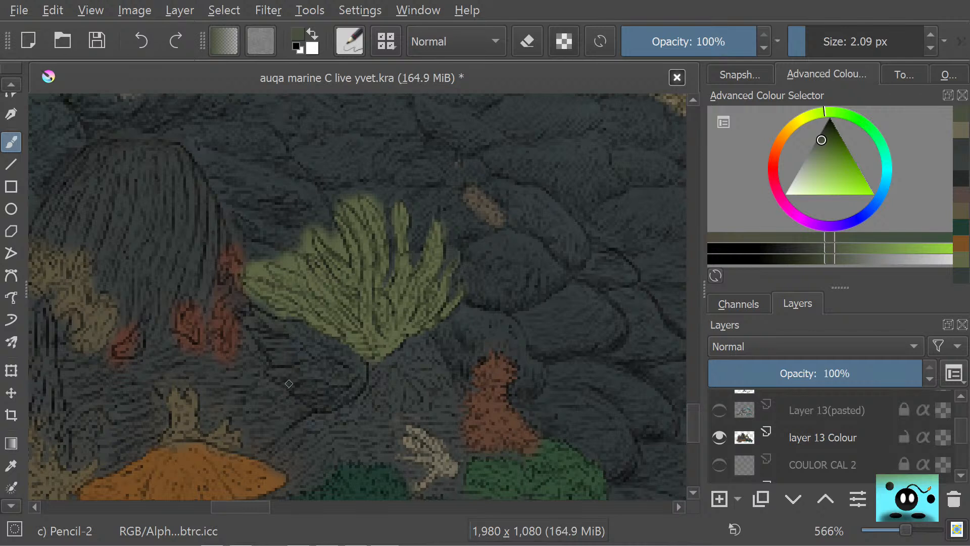
- Examine the layer stack from layer 44 C up to layer 19 C for other colour layers covering the rock
{"action": "scroll", "coordinate": [965, 424], "scroll_direction": "up", "scroll_amount": 3}
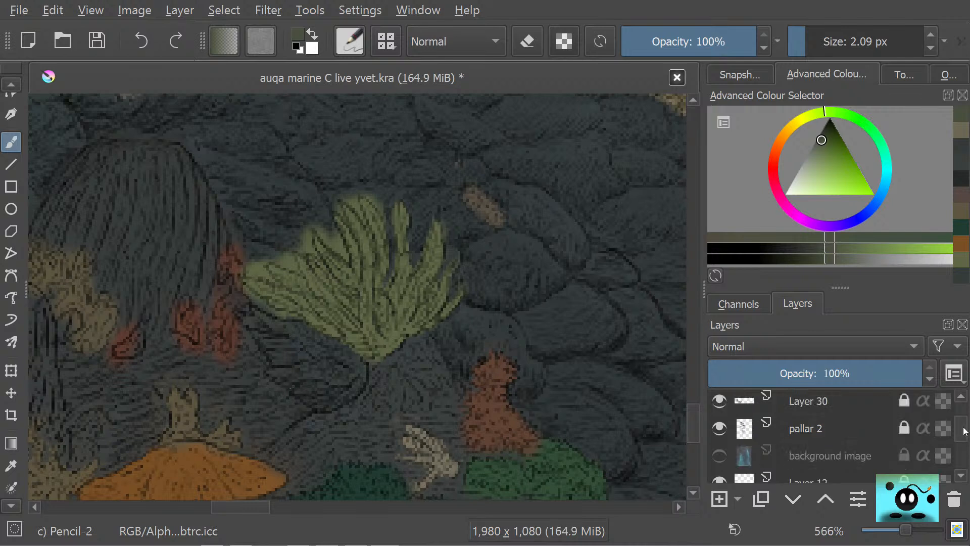
{"action": "left_click_drag", "start_coordinate": [965, 424], "coordinate": [965, 470]}
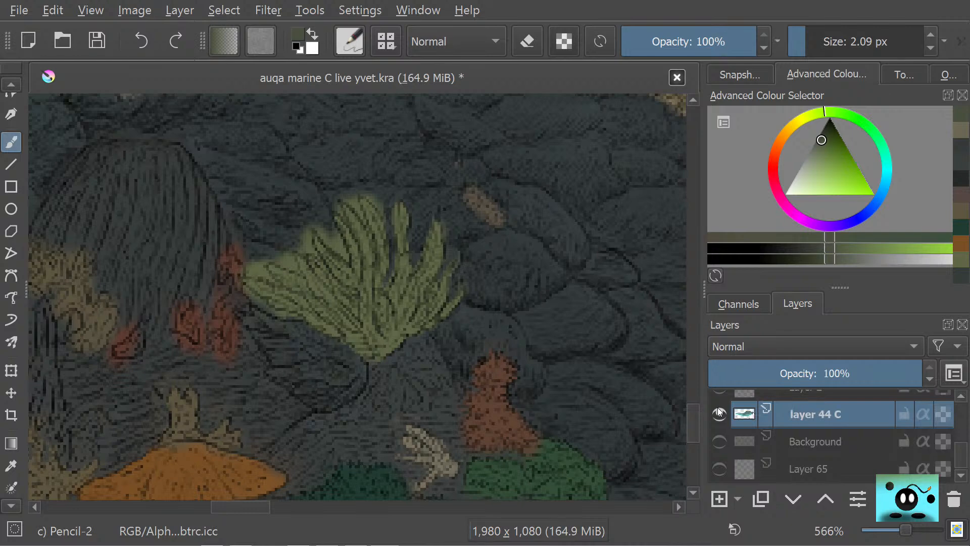
{"action": "mouse_move", "coordinate": [718, 407]}
{"action": "mouse_move", "coordinate": [721, 426]}
{"action": "scroll", "coordinate": [962, 447], "scroll_direction": "up", "scroll_amount": 6}
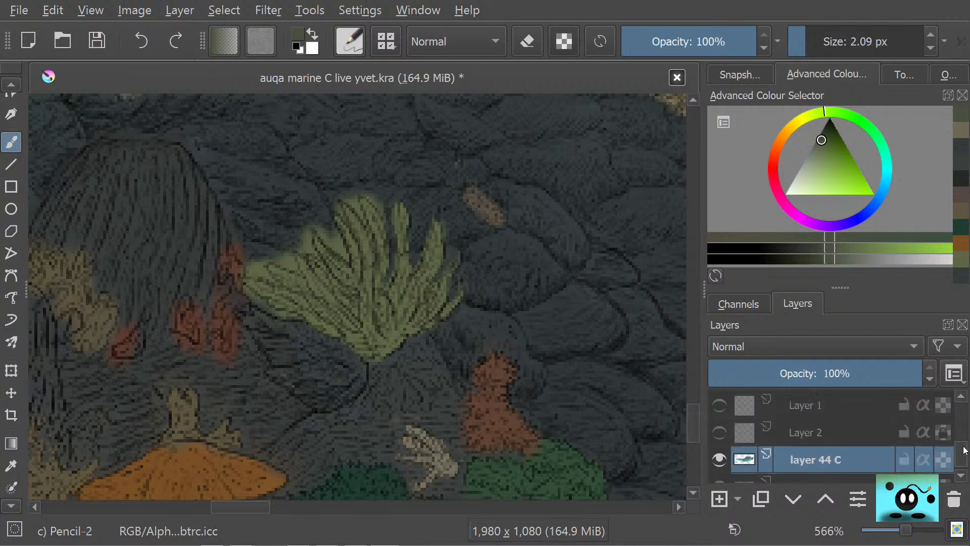
{"action": "scroll", "coordinate": [965, 444], "scroll_direction": "up", "scroll_amount": 4}
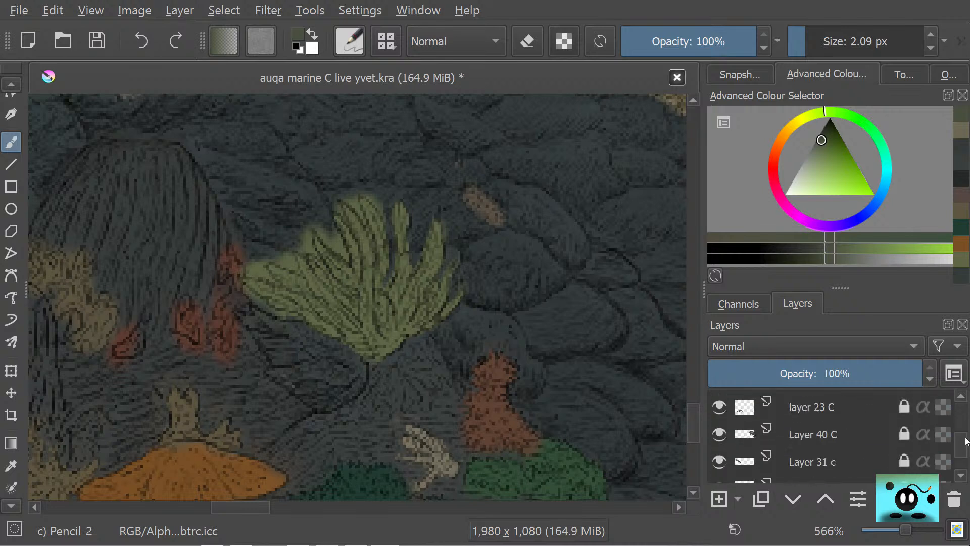
{"action": "scroll", "coordinate": [966, 441], "scroll_direction": "up", "scroll_amount": 3}
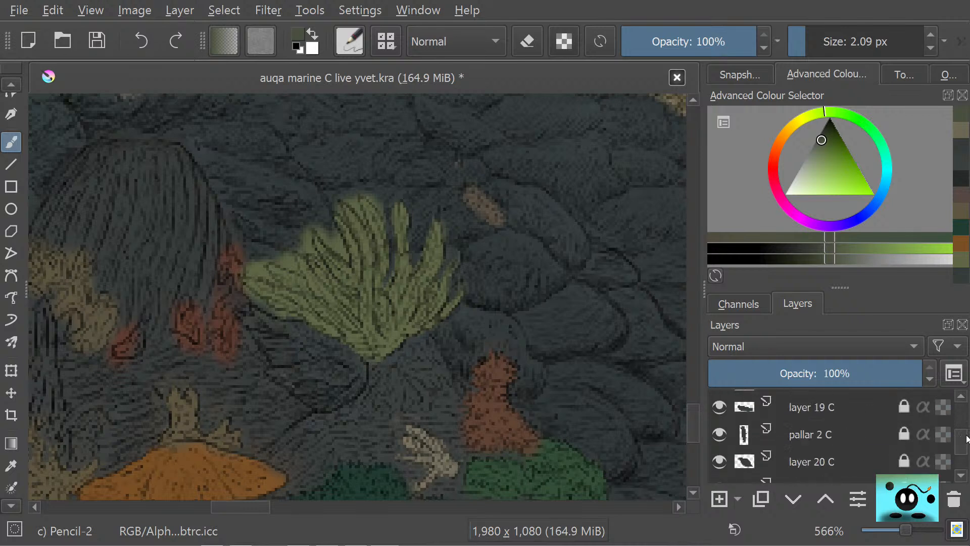
{"action": "left_click", "coordinate": [962, 476]}
{"action": "left_click", "coordinate": [962, 476]}
{"action": "left_click", "coordinate": [962, 476]}
{"action": "left_click", "coordinate": [961, 476]}
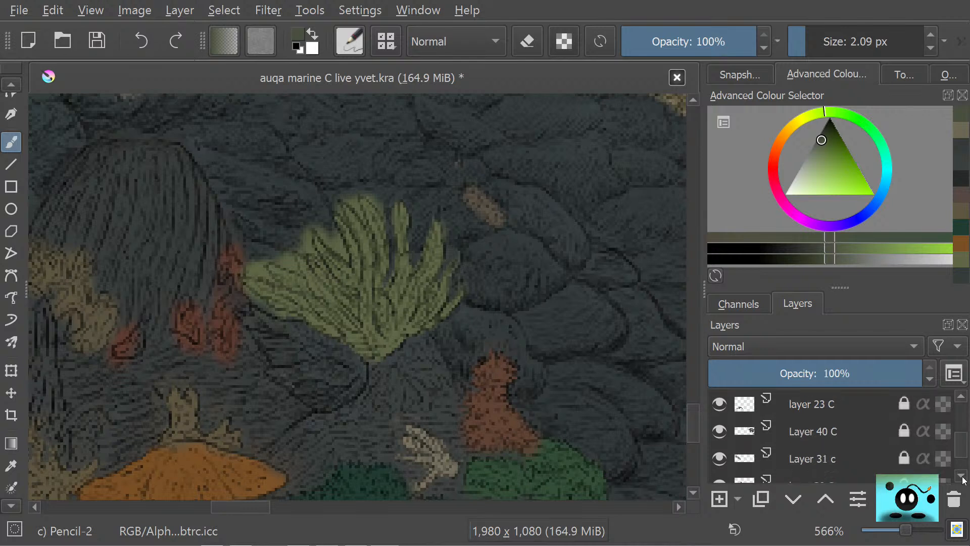
{"action": "left_click", "coordinate": [962, 476]}
- Select layer 30 C and toggle its visibility to check its content, leaving it shown
{"action": "left_click", "coordinate": [805, 468]}
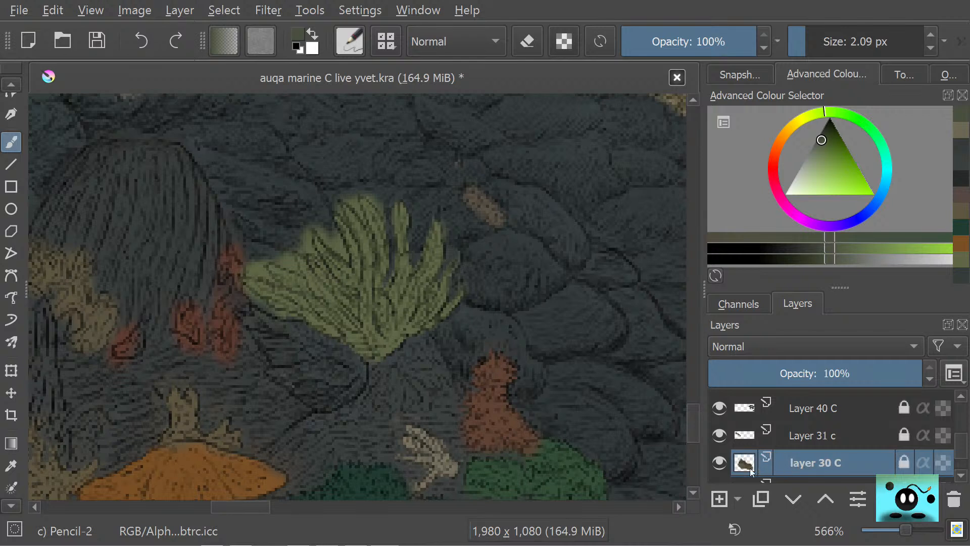
{"action": "left_click", "coordinate": [720, 463]}
{"action": "left_click", "coordinate": [729, 459]}
- Search the layers below and above layer 30 C to locate layer 13 Colour
{"action": "scroll", "coordinate": [963, 449], "scroll_direction": "down", "scroll_amount": 1}
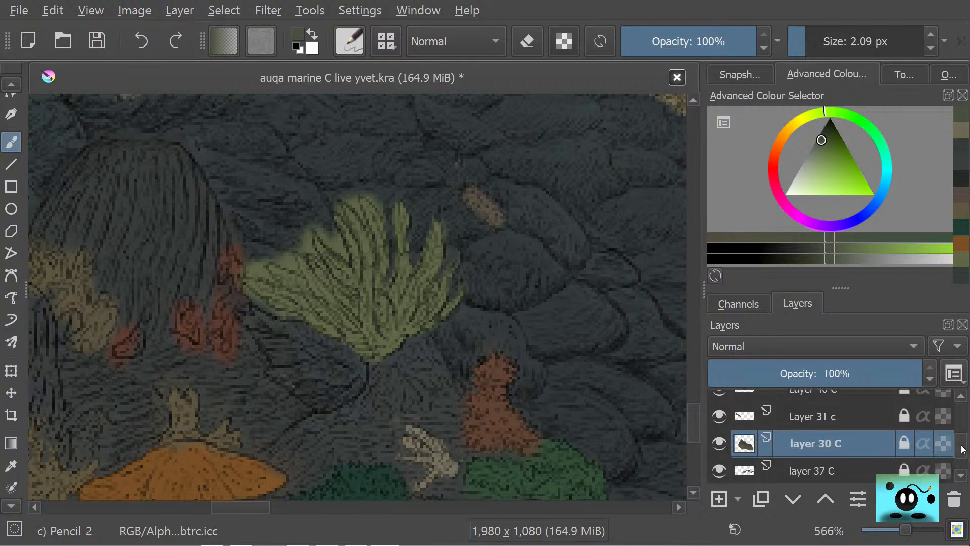
{"action": "scroll", "coordinate": [964, 449], "scroll_direction": "down", "scroll_amount": 1}
{"action": "scroll", "coordinate": [964, 449], "scroll_direction": "up", "scroll_amount": 1}
{"action": "scroll", "coordinate": [964, 448], "scroll_direction": "down", "scroll_amount": 1}
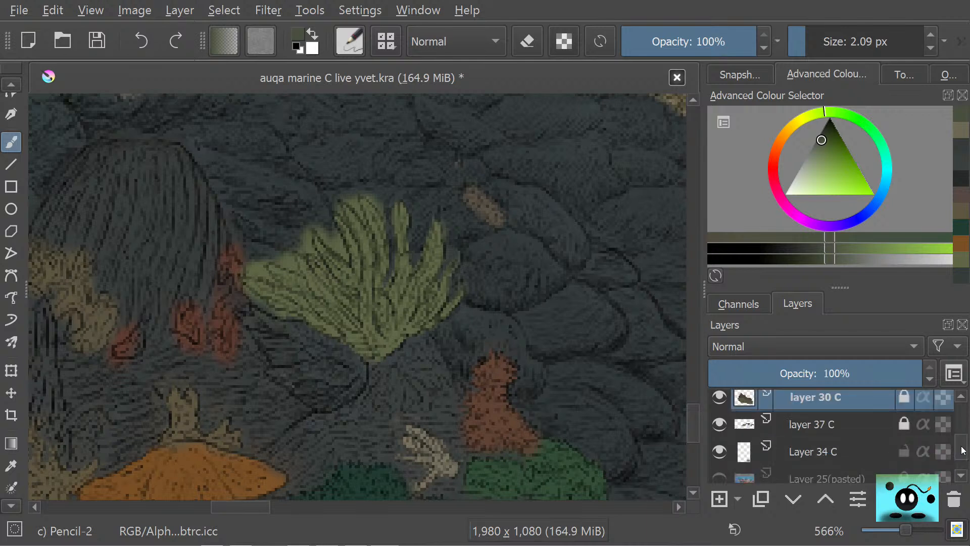
{"action": "scroll", "coordinate": [963, 449], "scroll_direction": "down", "scroll_amount": 2}
{"action": "scroll", "coordinate": [963, 450], "scroll_direction": "up", "scroll_amount": 2}
{"action": "scroll", "coordinate": [964, 460], "scroll_direction": "down", "scroll_amount": 5}
{"action": "scroll", "coordinate": [964, 458], "scroll_direction": "up", "scroll_amount": 5}
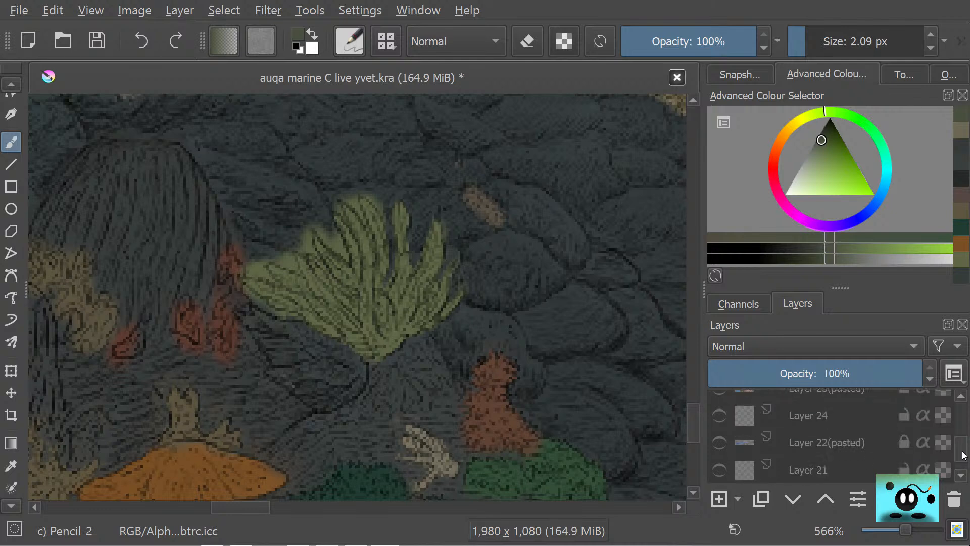
{"action": "scroll", "coordinate": [964, 450], "scroll_direction": "up", "scroll_amount": 8}
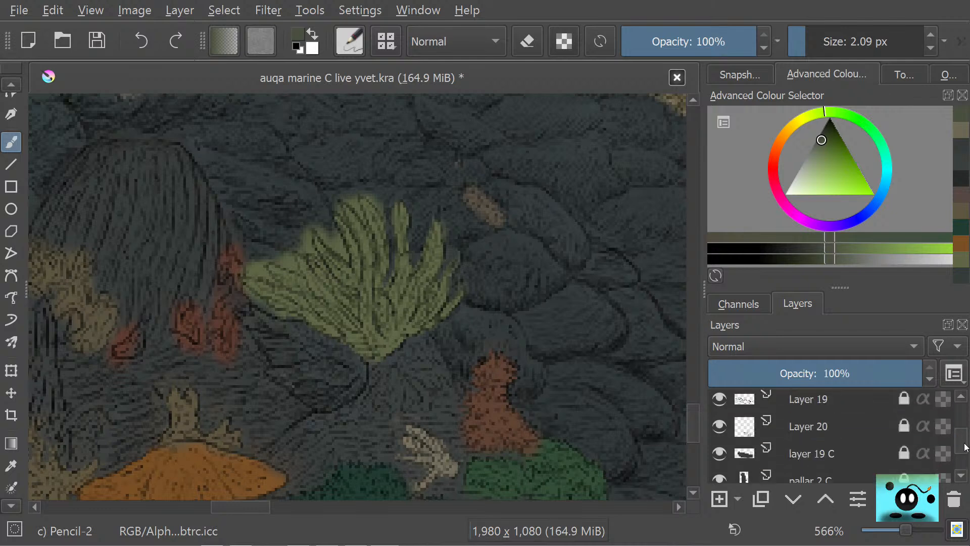
{"action": "scroll", "coordinate": [966, 445], "scroll_direction": "up", "scroll_amount": 2}
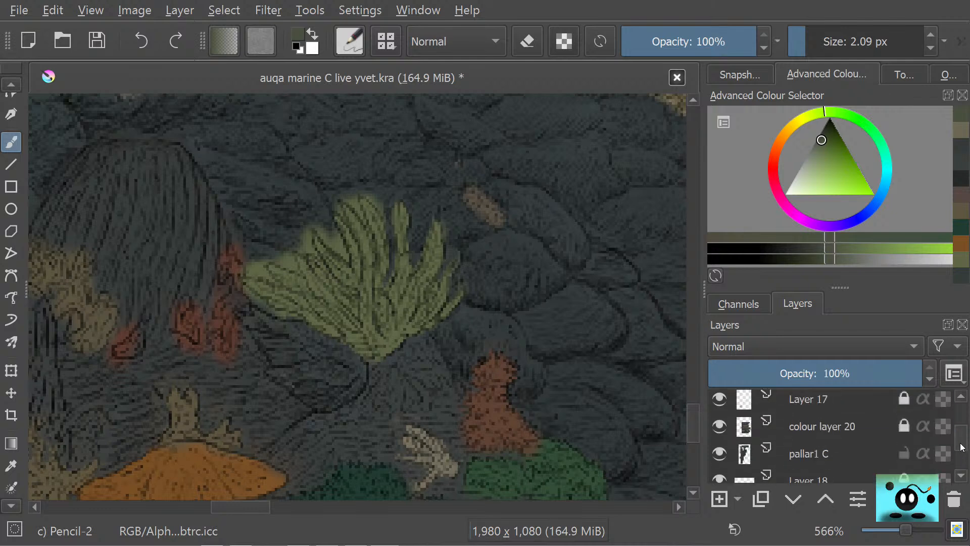
{"action": "scroll", "coordinate": [964, 445], "scroll_direction": "up", "scroll_amount": 4}
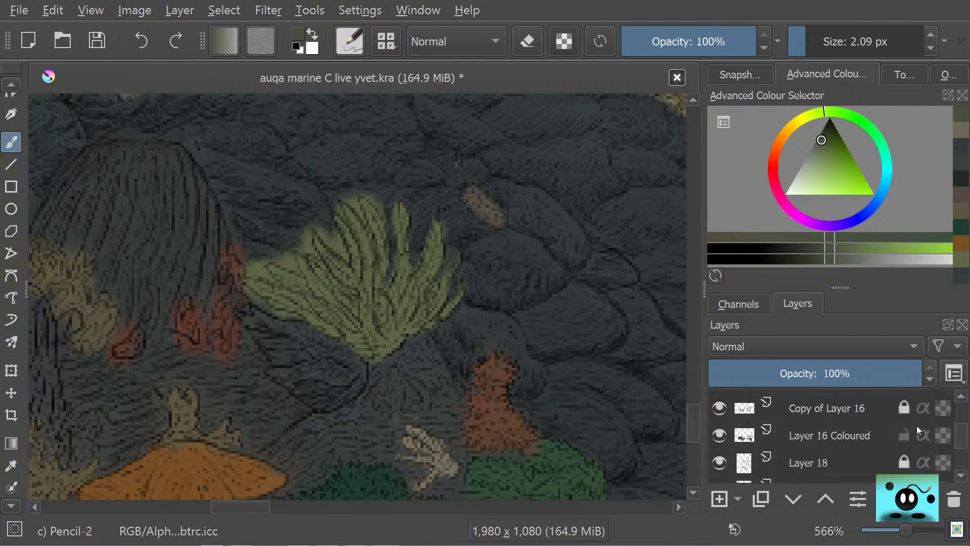
{"action": "scroll", "coordinate": [962, 438], "scroll_direction": "down", "scroll_amount": 5}
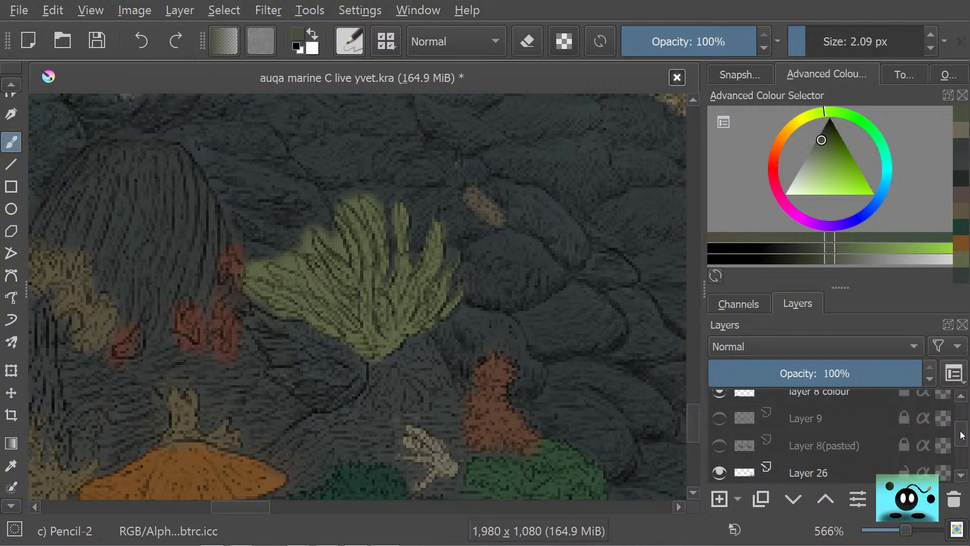
{"action": "scroll", "coordinate": [962, 435], "scroll_direction": "up", "scroll_amount": 3}
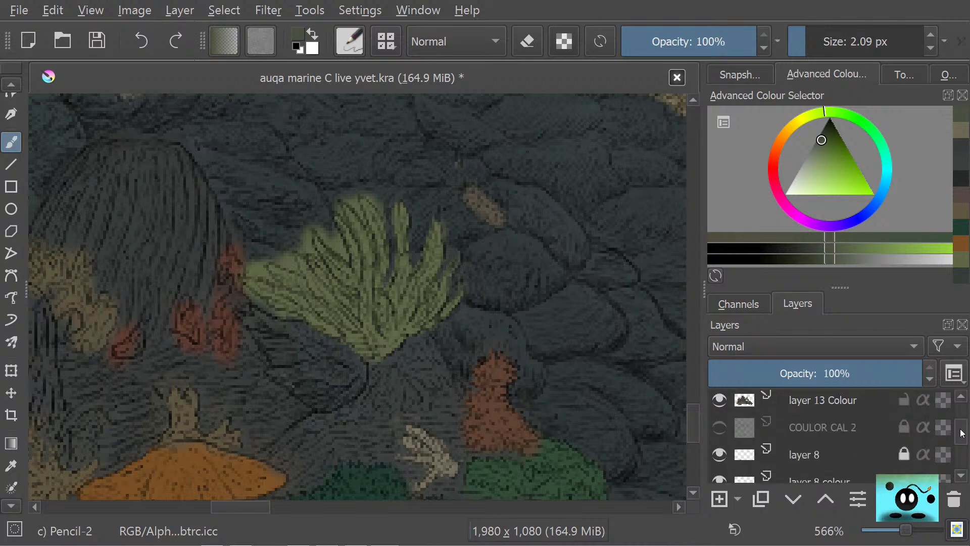
- Select layer 13 Colour and toggle its visibility off and on to check it
{"action": "left_click", "coordinate": [797, 401]}
{"action": "left_click", "coordinate": [718, 402]}
{"action": "left_click", "coordinate": [718, 402]}
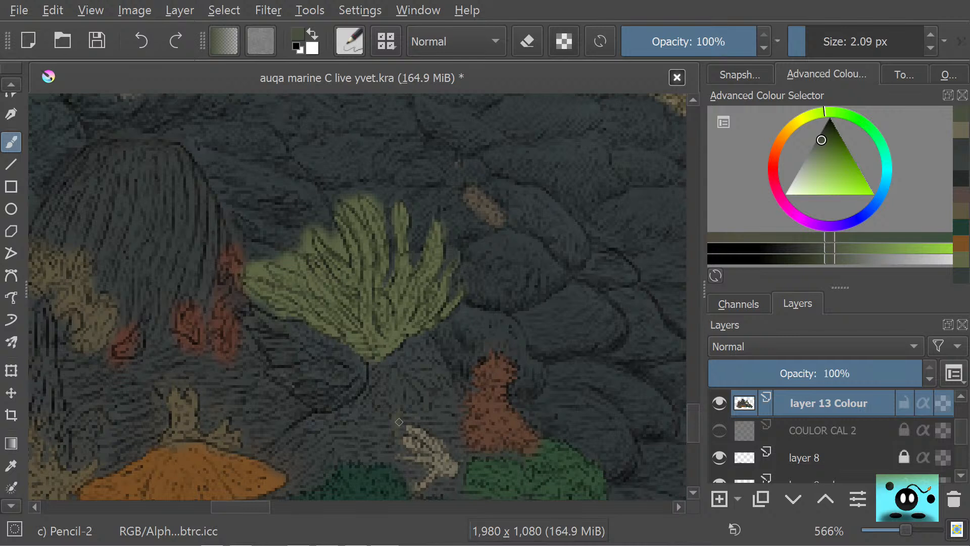
- Sample the dark blue-grey rock colour below the fan coral's base and return to the freehand brush
{"action": "left_click", "coordinate": [11, 466]}
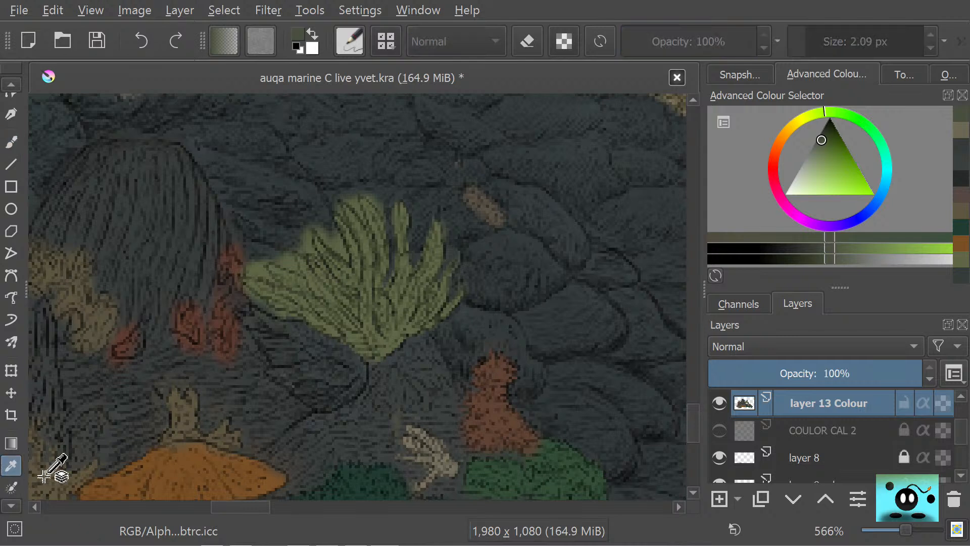
{"action": "left_click", "coordinate": [379, 443]}
{"action": "left_click", "coordinate": [11, 142]}
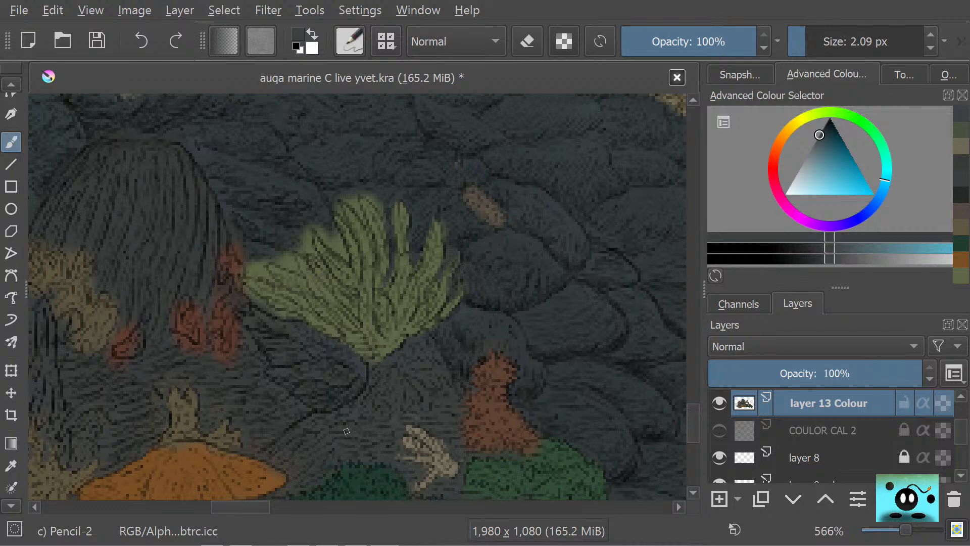
- Hide and show layer 13 Colour again to compare the scene with and without it, leaving it shown
{"action": "left_click", "coordinate": [721, 413]}
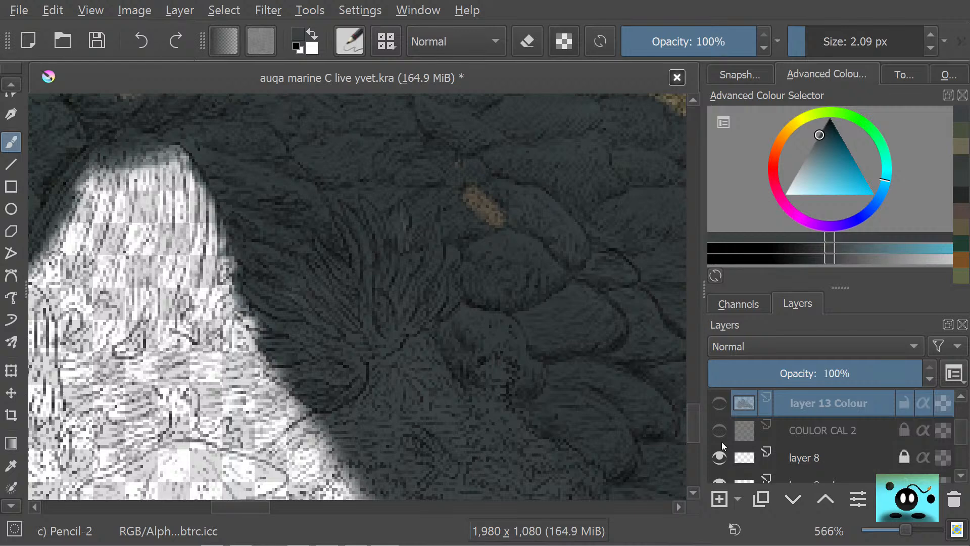
{"action": "left_click", "coordinate": [719, 402]}
{"action": "left_click", "coordinate": [720, 402]}
{"action": "left_click", "coordinate": [720, 403]}
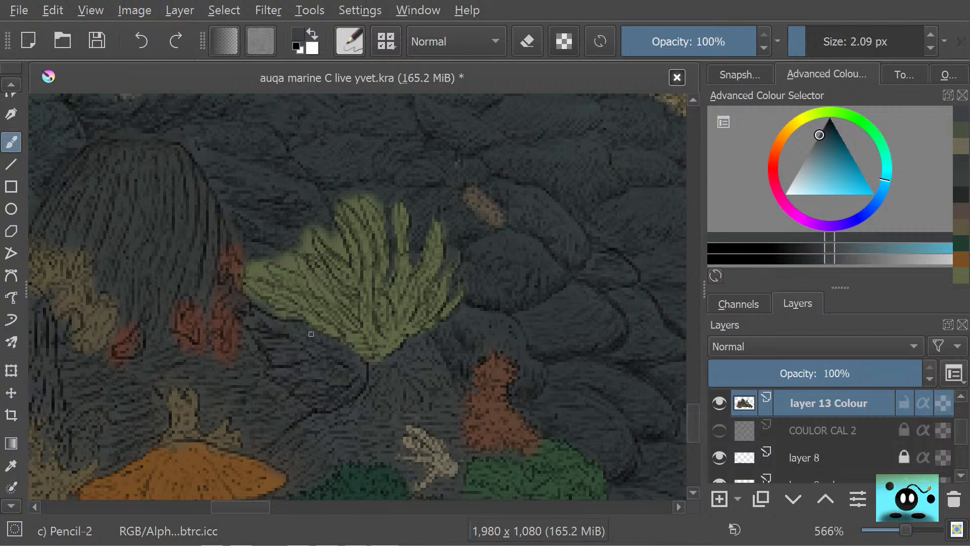
- Erase excess colour along the fan coral's lower left edge and around its leftmost frond tips on layer 13 Colour
{"action": "key", "text": "e"}
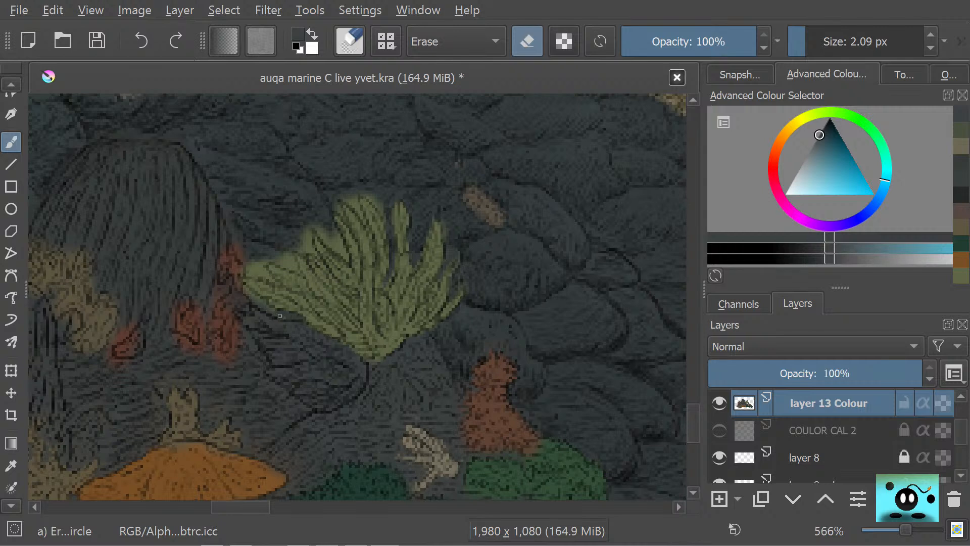
{"action": "left_click_drag", "start_coordinate": [280, 314], "coordinate": [267, 308]}
{"action": "left_click_drag", "start_coordinate": [249, 274], "coordinate": [265, 272]}
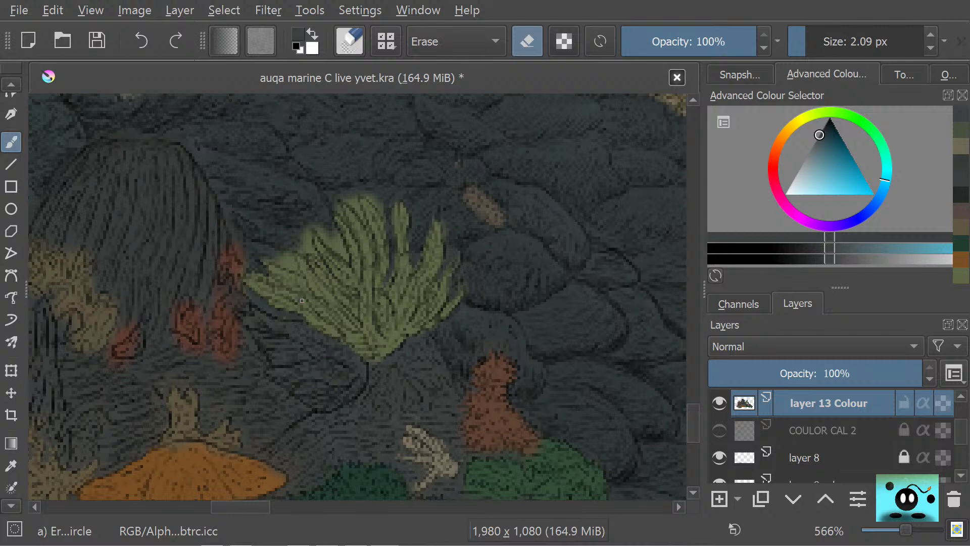
{"action": "left_click_drag", "start_coordinate": [289, 303], "coordinate": [303, 303]}
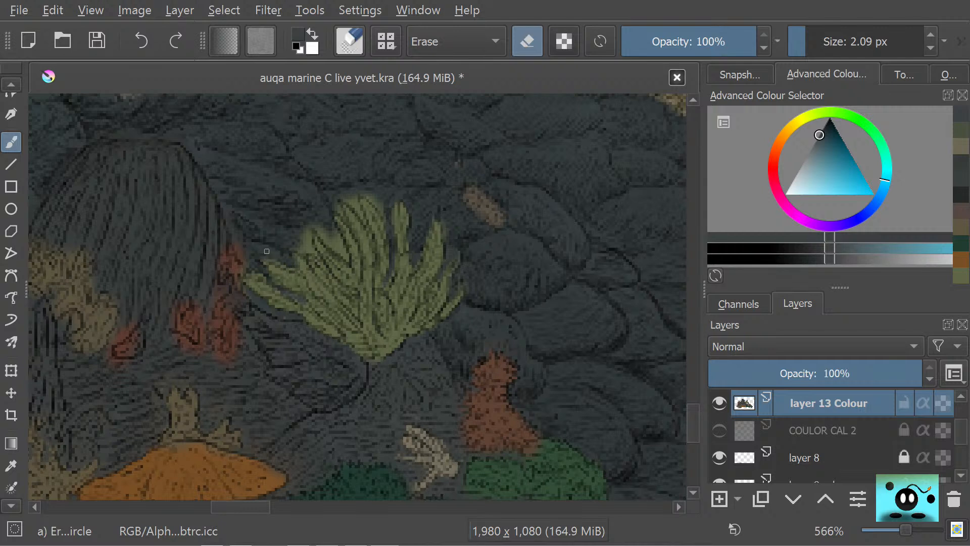
- Erase the gap between the fan coral's left and middle fronds and trim its upper left edge to the frond outlines
{"action": "mouse_move", "coordinate": [298, 269]}
{"action": "left_mouse_down"}
{"action": "mouse_move", "coordinate": [293, 263]}
{"action": "mouse_move", "coordinate": [303, 264]}
{"action": "left_mouse_up"}
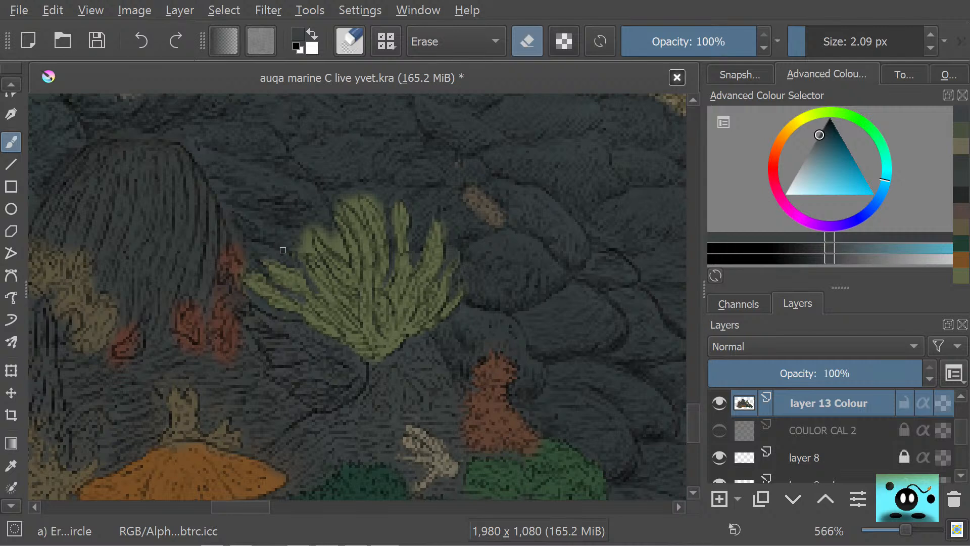
{"action": "left_click_drag", "start_coordinate": [292, 269], "coordinate": [302, 273]}
{"action": "mouse_move", "coordinate": [302, 243]}
{"action": "left_mouse_down"}
{"action": "mouse_move", "coordinate": [310, 253]}
{"action": "mouse_move", "coordinate": [304, 228]}
{"action": "left_mouse_up"}
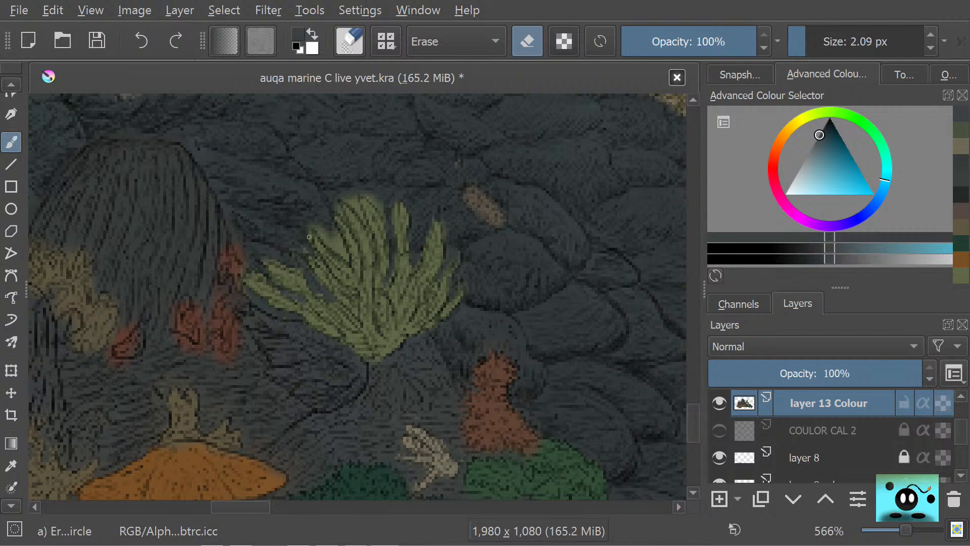
{"action": "mouse_move", "coordinate": [311, 224]}
{"action": "left_mouse_down"}
{"action": "mouse_move", "coordinate": [341, 253]}
{"action": "mouse_move", "coordinate": [329, 221]}
{"action": "left_mouse_up"}
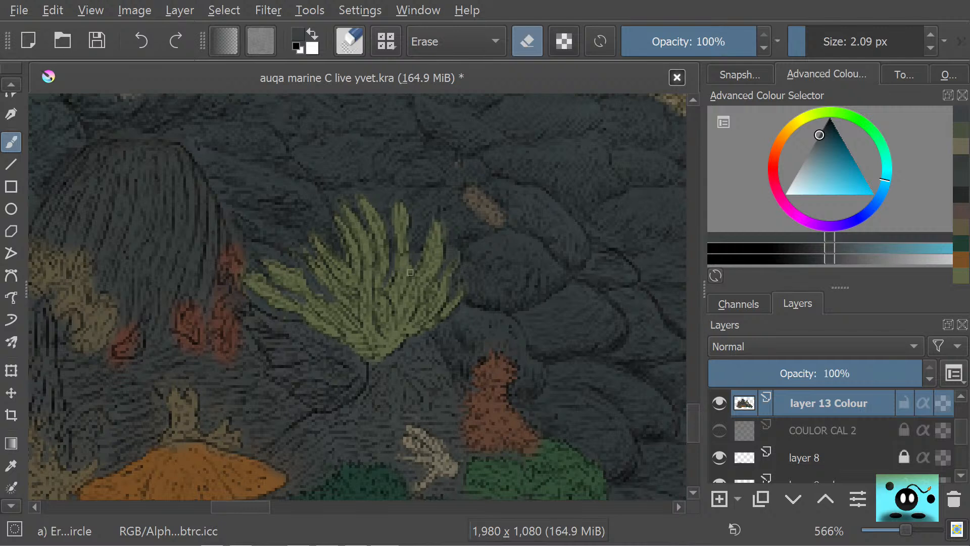
- Trim the gap beside the fan coral's right fronds and touch up its left fronds with olive green sampled from its base
{"action": "left_click_drag", "start_coordinate": [411, 272], "coordinate": [410, 265]}
{"action": "key", "text": "e"}
{"action": "left_click", "coordinate": [11, 465]}
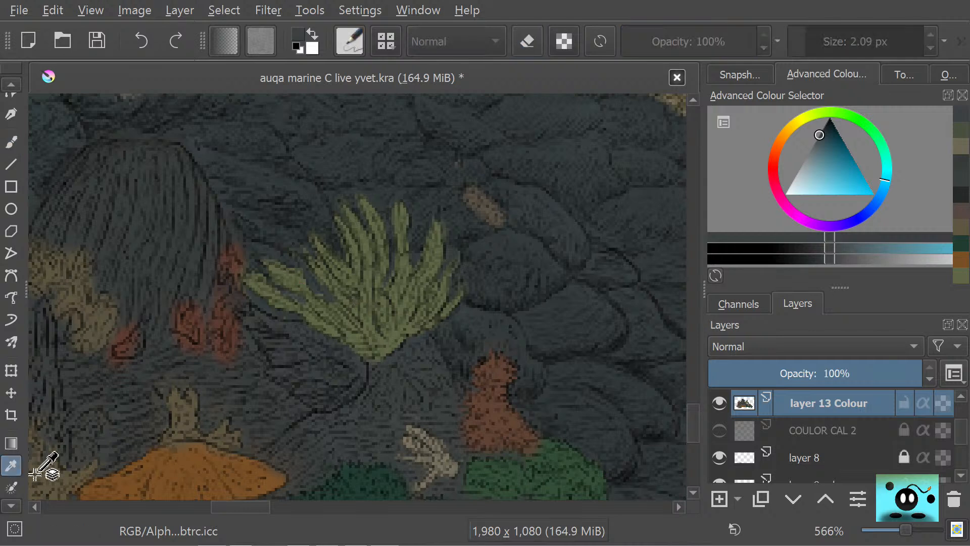
{"action": "left_click", "coordinate": [373, 349]}
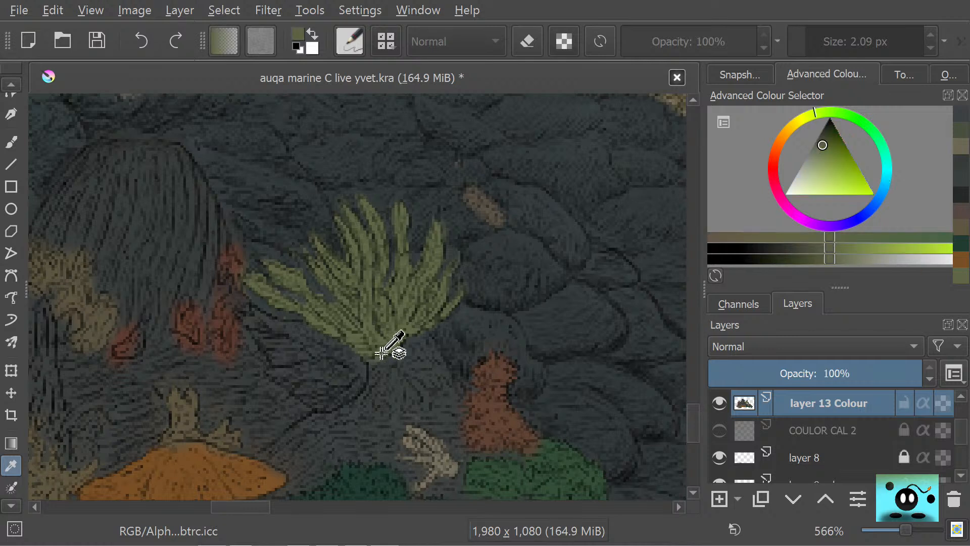
{"action": "left_click", "coordinate": [12, 142]}
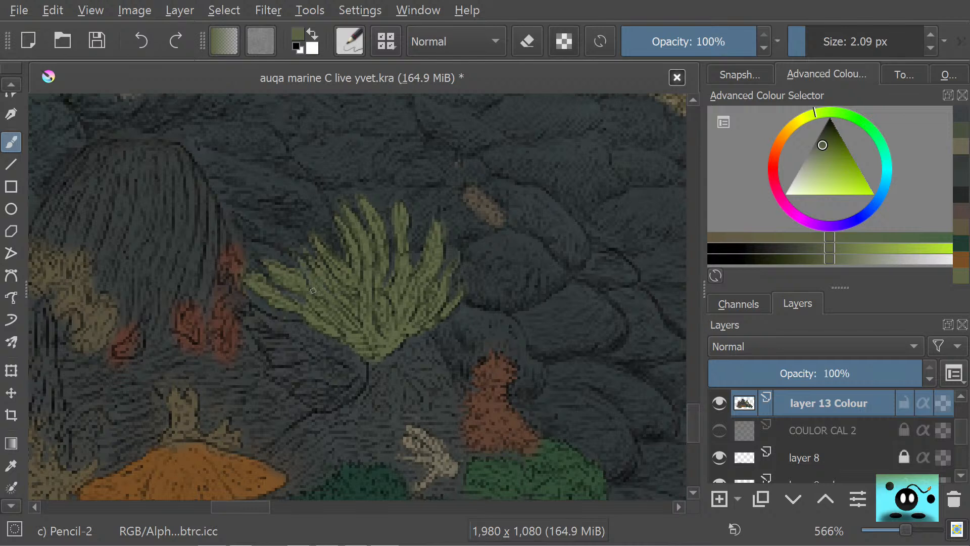
{"action": "left_click", "coordinate": [329, 308]}
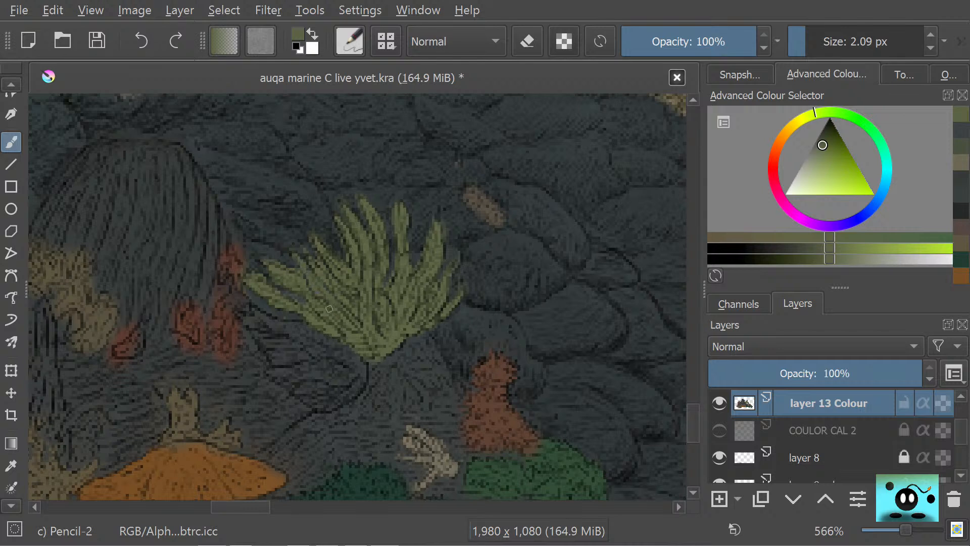
{"action": "key", "text": "e"}
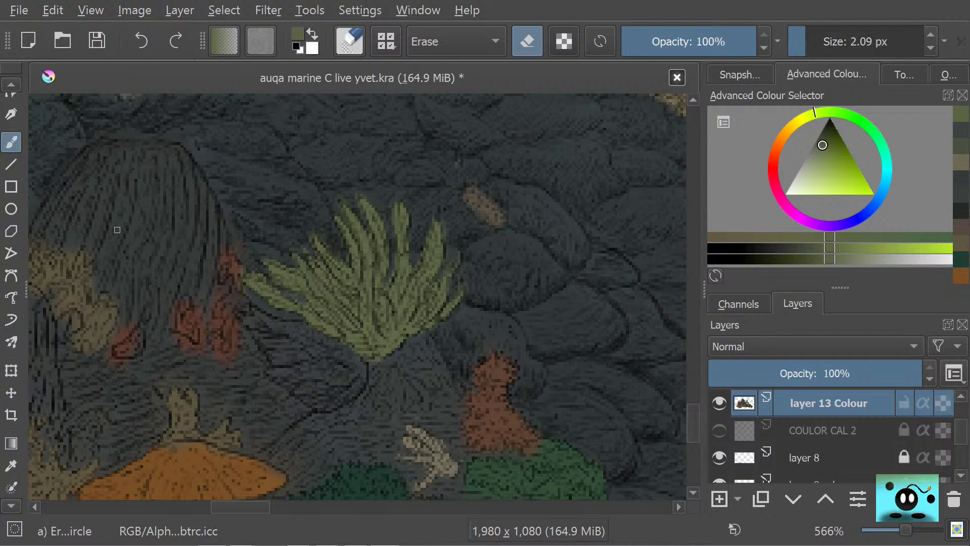
{"action": "key", "text": "/"}
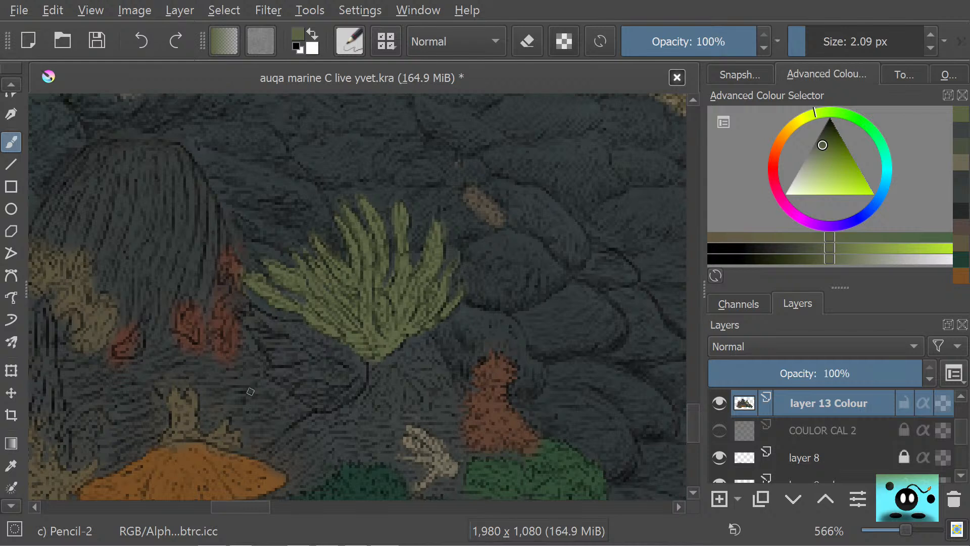
- Try a colour sampled from the red coral left of the fan coral by painting a short stroke on it
{"action": "left_click", "coordinate": [12, 465]}
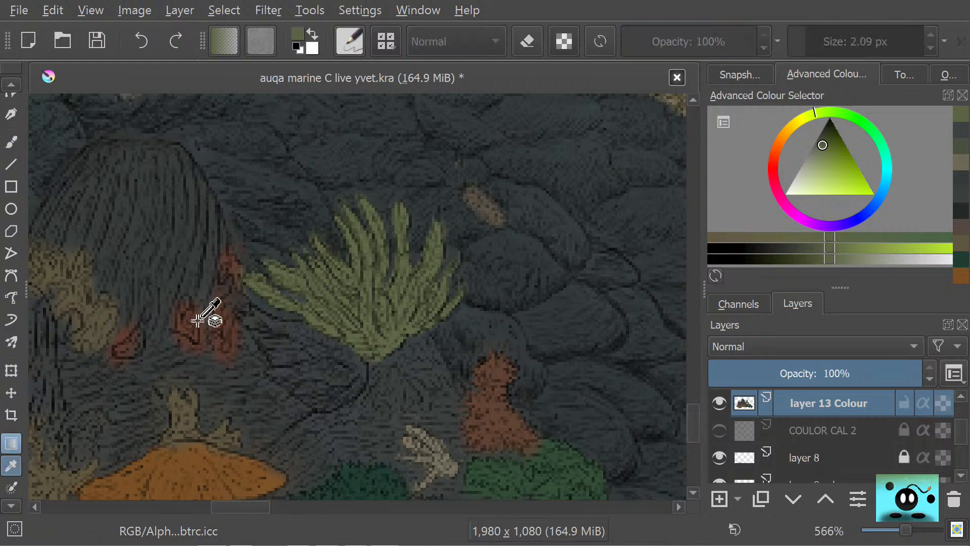
{"action": "left_click", "coordinate": [221, 332]}
{"action": "left_click", "coordinate": [12, 142]}
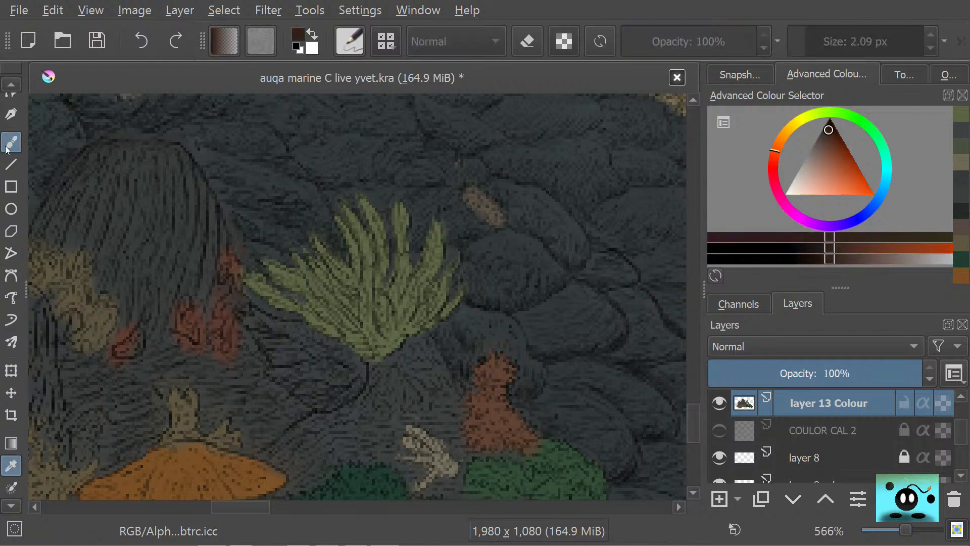
{"action": "left_click_drag", "start_coordinate": [224, 308], "coordinate": [227, 298]}
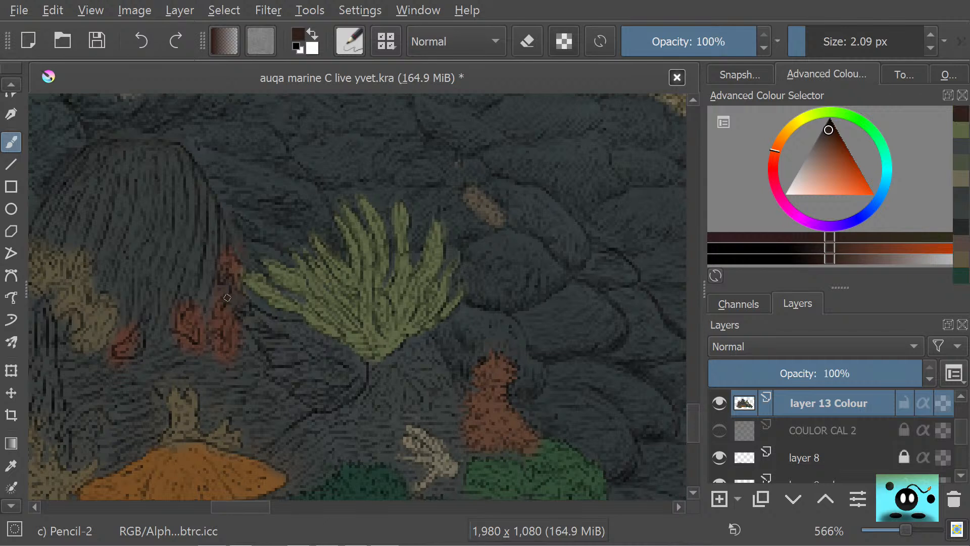
- Resample the red coral beside the fan coral, brighten the colour to a saturated red-orange and repaint the coral's lower branch with it
{"action": "left_click", "coordinate": [11, 465]}
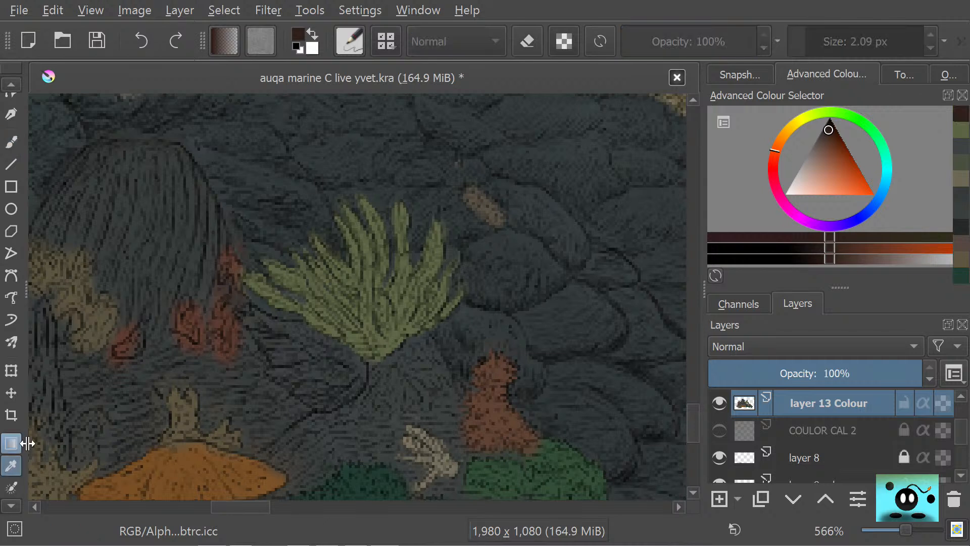
{"action": "left_click", "coordinate": [222, 347]}
{"action": "left_click", "coordinate": [222, 345]}
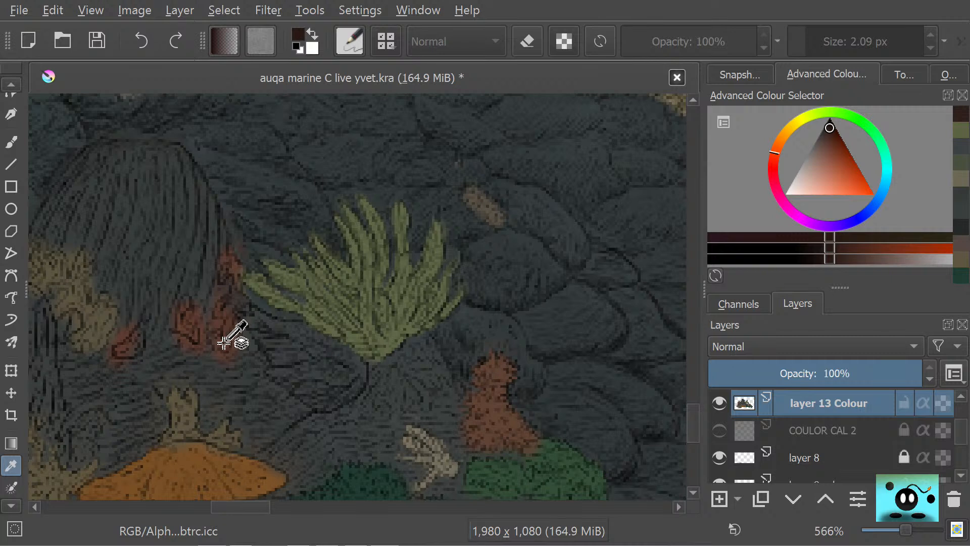
{"action": "mouse_move", "coordinate": [222, 344]}
{"action": "left_mouse_down"}
{"action": "mouse_move", "coordinate": [226, 336]}
{"action": "mouse_move", "coordinate": [228, 372]}
{"action": "mouse_move", "coordinate": [230, 362]}
{"action": "left_mouse_up"}
{"action": "mouse_move", "coordinate": [840, 124]}
{"action": "left_mouse_down"}
{"action": "mouse_move", "coordinate": [833, 140]}
{"action": "mouse_move", "coordinate": [844, 156]}
{"action": "left_mouse_up"}
{"action": "left_click", "coordinate": [13, 140]}
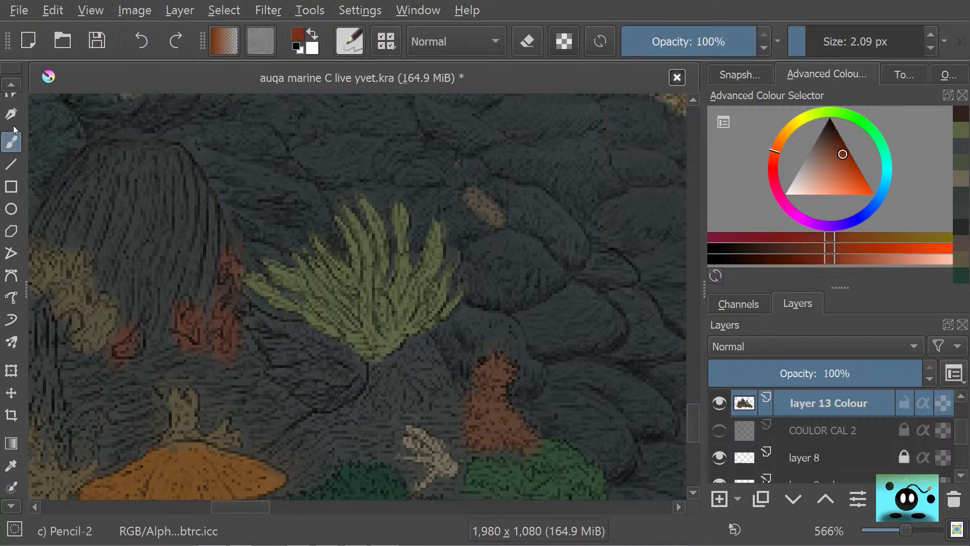
{"action": "mouse_move", "coordinate": [230, 314]}
{"action": "left_mouse_down"}
{"action": "mouse_move", "coordinate": [228, 346]}
{"action": "mouse_move", "coordinate": [216, 333]}
{"action": "mouse_move", "coordinate": [230, 299]}
{"action": "mouse_move", "coordinate": [248, 301]}
{"action": "left_mouse_up"}
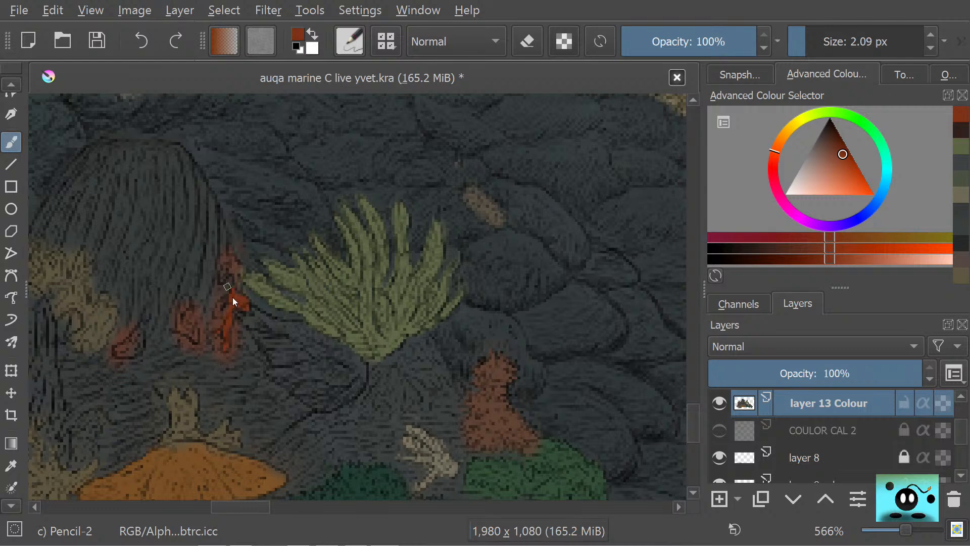
- Paint the upper red coral branch and the neighbouring left coral in the same red-orange
{"action": "right_click", "coordinate": [236, 300]}
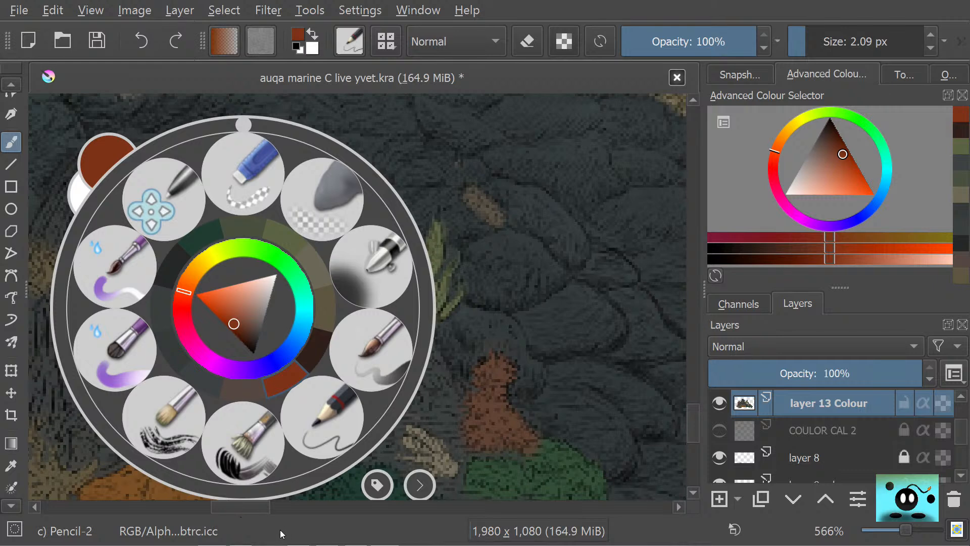
{"action": "left_click", "coordinate": [255, 498]}
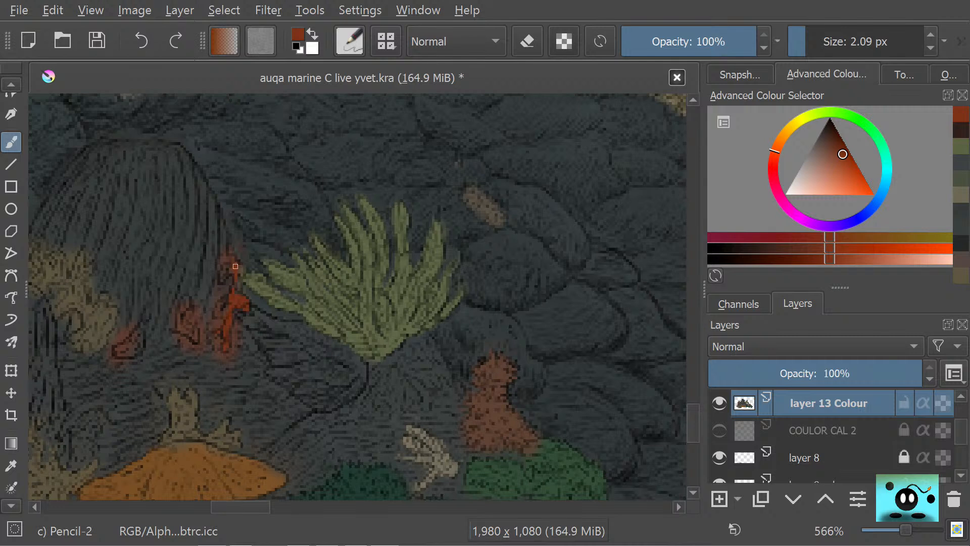
{"action": "mouse_move", "coordinate": [239, 268]}
{"action": "left_mouse_down"}
{"action": "mouse_move", "coordinate": [230, 267]}
{"action": "mouse_move", "coordinate": [201, 285]}
{"action": "mouse_move", "coordinate": [225, 272]}
{"action": "left_mouse_up"}
{"action": "right_click", "coordinate": [159, 337]}
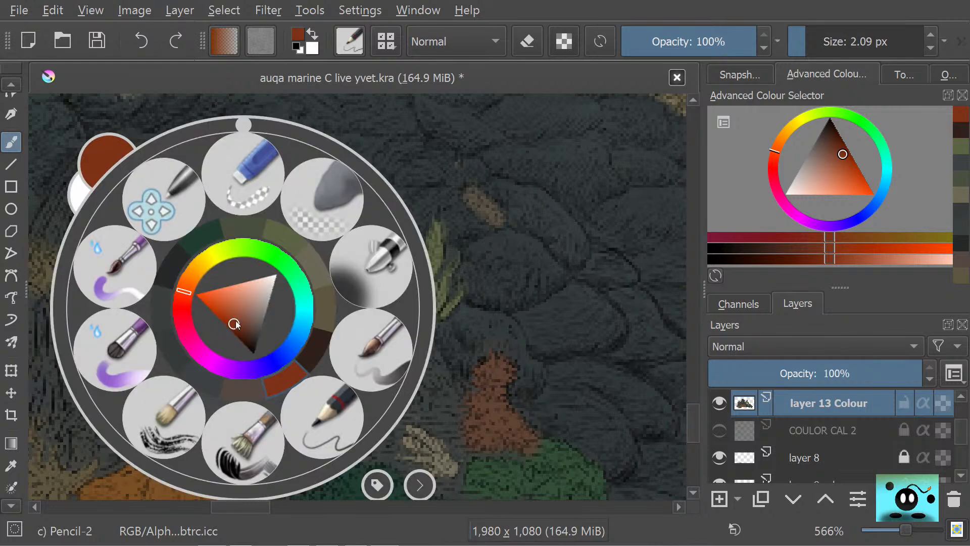
{"action": "left_click", "coordinate": [589, 394]}
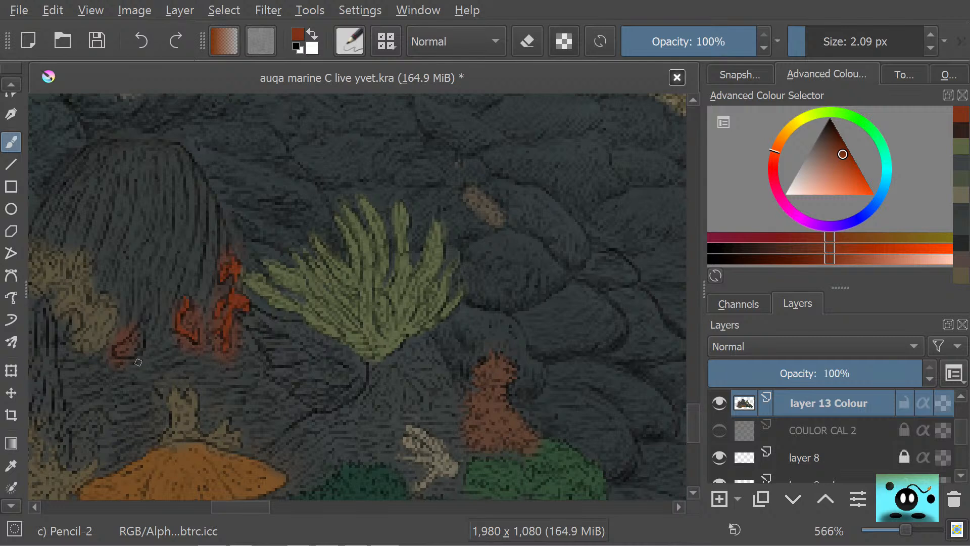
- Sample the dark rock colour below the red corals, paint along the right coral's edge and undo the last stroke
{"action": "left_click", "coordinate": [12, 465]}
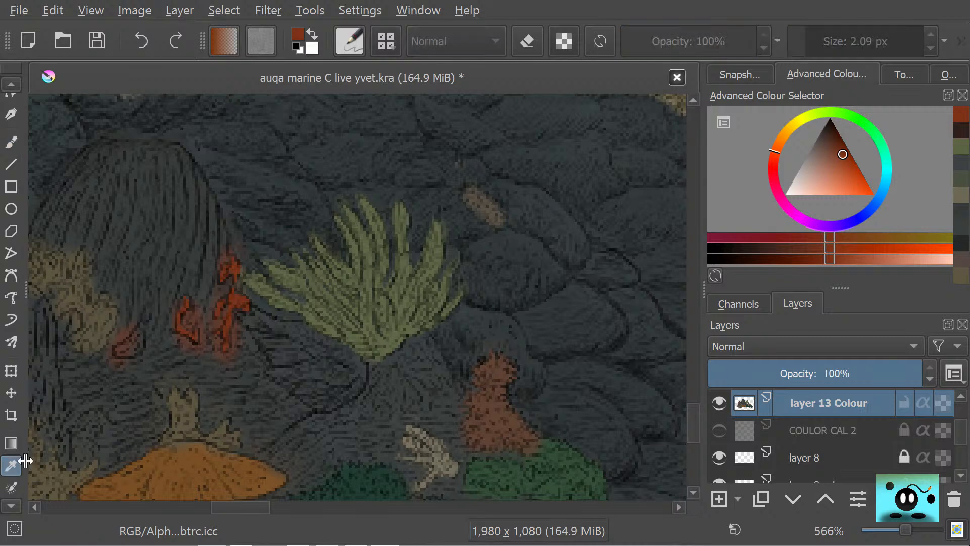
{"action": "left_click", "coordinate": [255, 390]}
{"action": "left_click", "coordinate": [11, 142]}
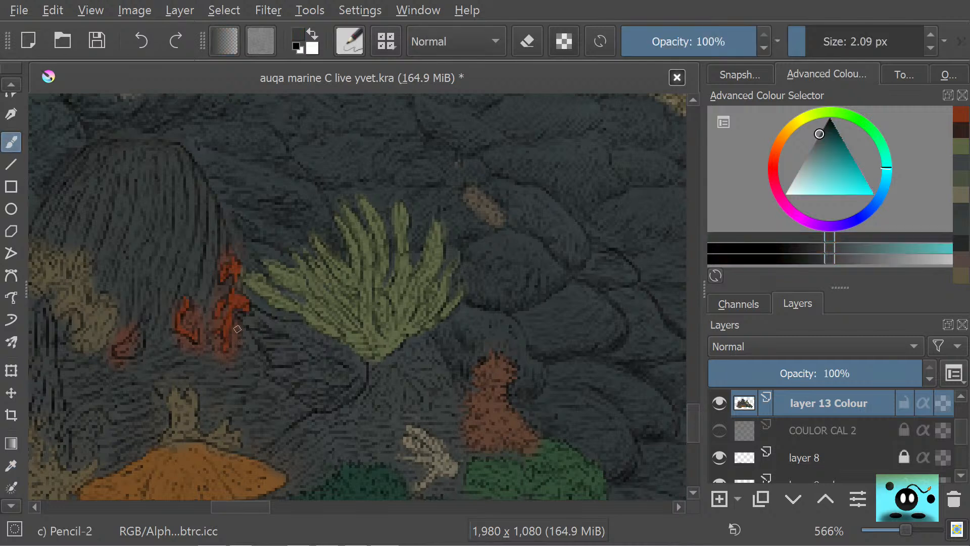
{"action": "left_click_drag", "start_coordinate": [243, 321], "coordinate": [247, 307]}
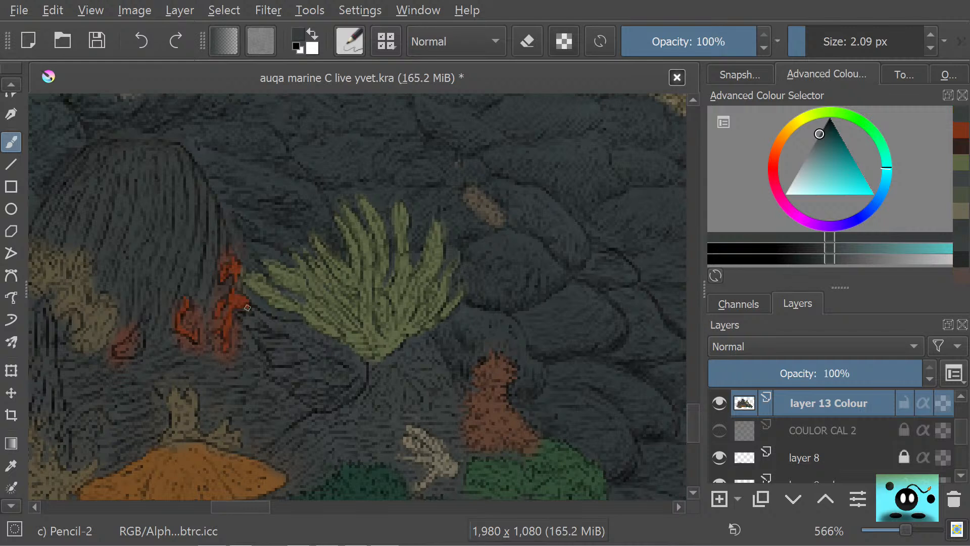
{"action": "key", "text": "ctrl+z"}
- Toggle the Background layer's visibility to compare the scene, leaving the layer hidden
{"action": "scroll", "coordinate": [238, 512], "scroll_direction": "left", "scroll_amount": 5}
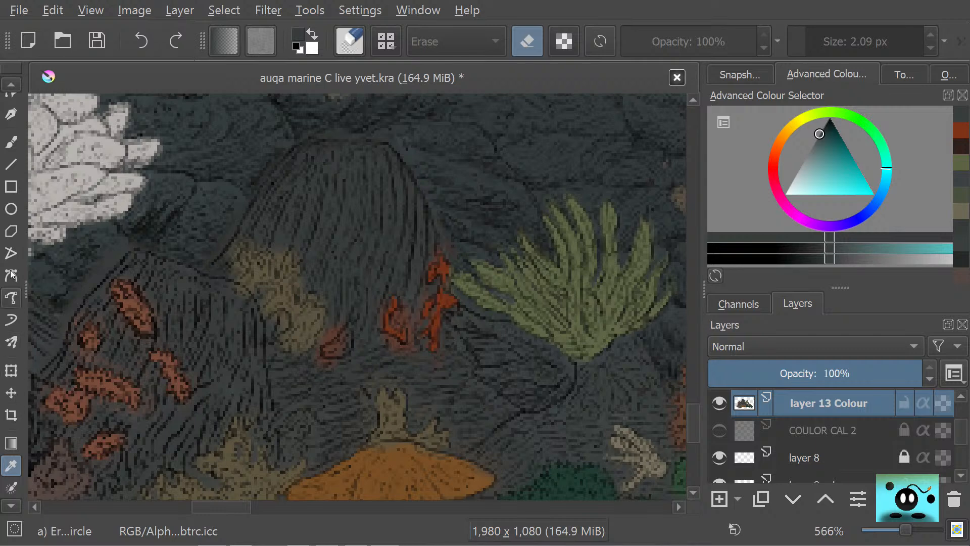
{"action": "left_click", "coordinate": [17, 145]}
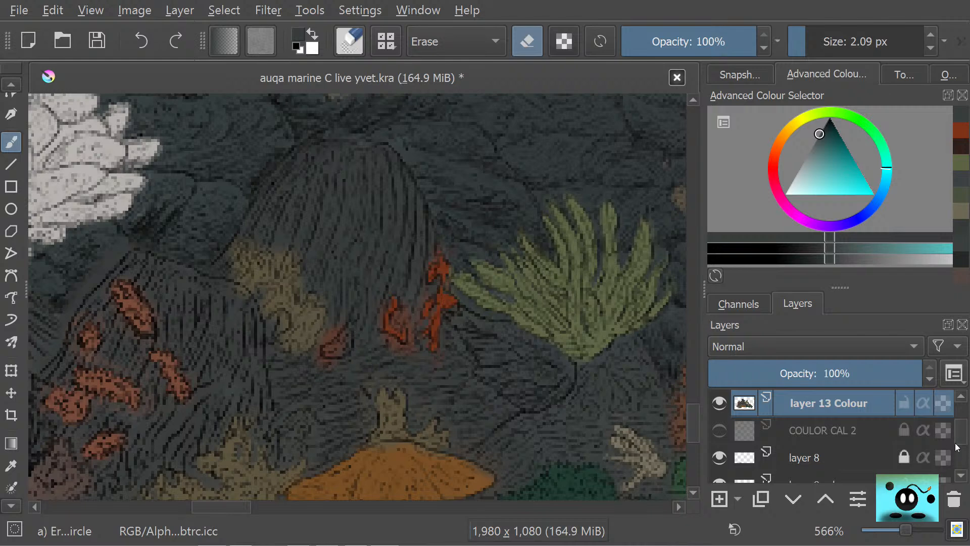
{"action": "scroll", "coordinate": [955, 450], "scroll_direction": "down", "scroll_amount": 5}
{"action": "left_click", "coordinate": [714, 444]}
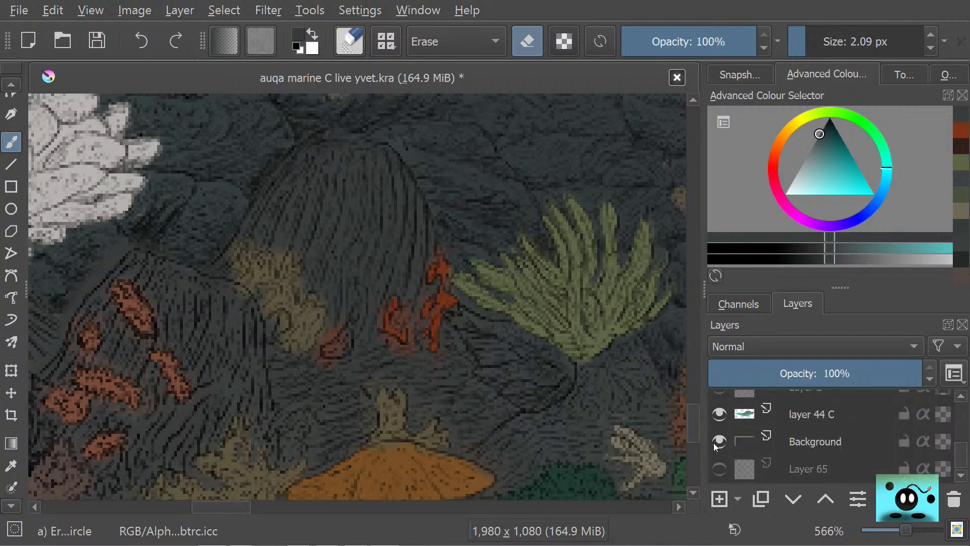
{"action": "left_click", "coordinate": [714, 443]}
{"action": "left_click", "coordinate": [714, 443]}
{"action": "left_click", "coordinate": [716, 443]}
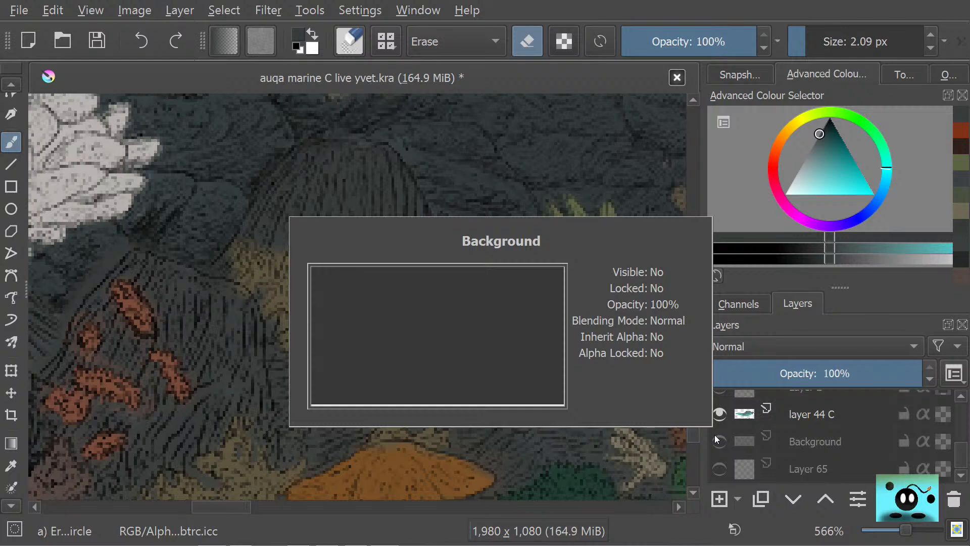
- Sharpen the outlines of the tan coral and small red corals at the ridged mound's base with the dark rock colour
{"action": "key", "text": "slash"}
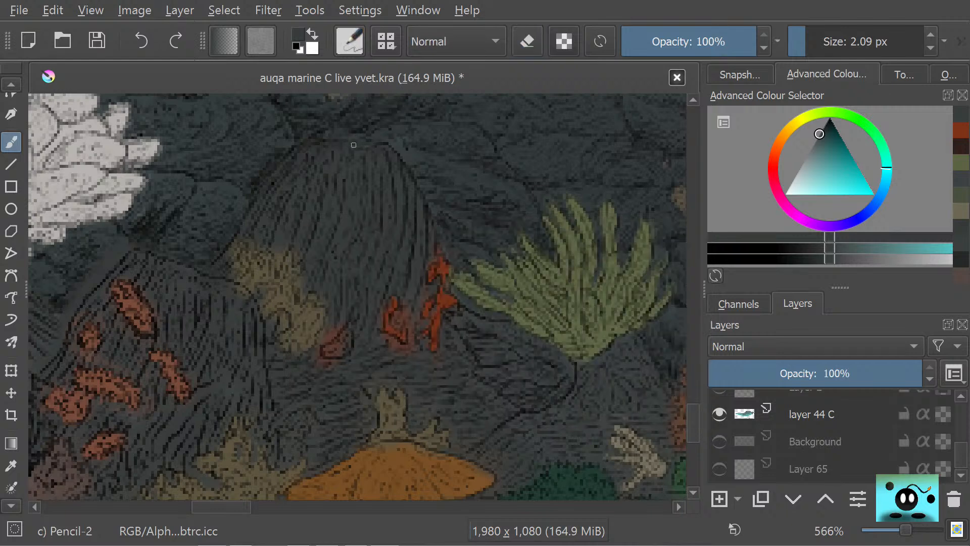
{"action": "right_click", "coordinate": [363, 148]}
{"action": "left_click", "coordinate": [533, 193]}
{"action": "left_click", "coordinate": [330, 332]}
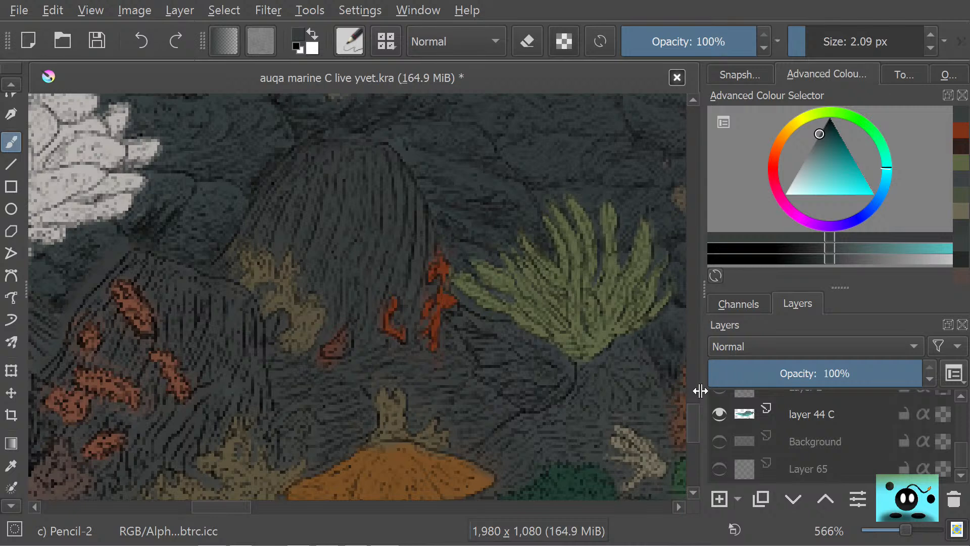
- Erase the colour covering the small white coral at the canvas's bottom edge, beside the mauve coral
{"action": "left_click_drag", "start_coordinate": [691, 411], "coordinate": [689, 451]}
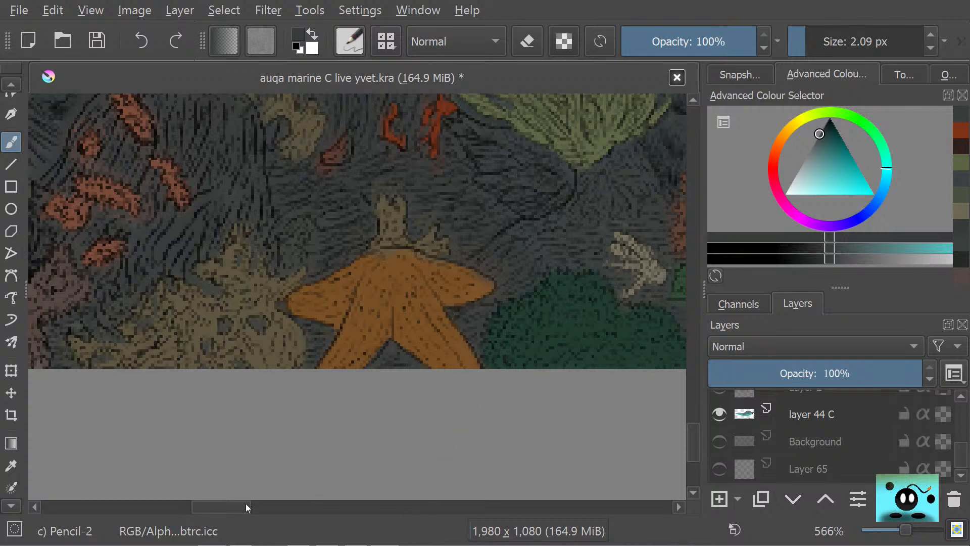
{"action": "left_click_drag", "start_coordinate": [246, 506], "coordinate": [197, 508]}
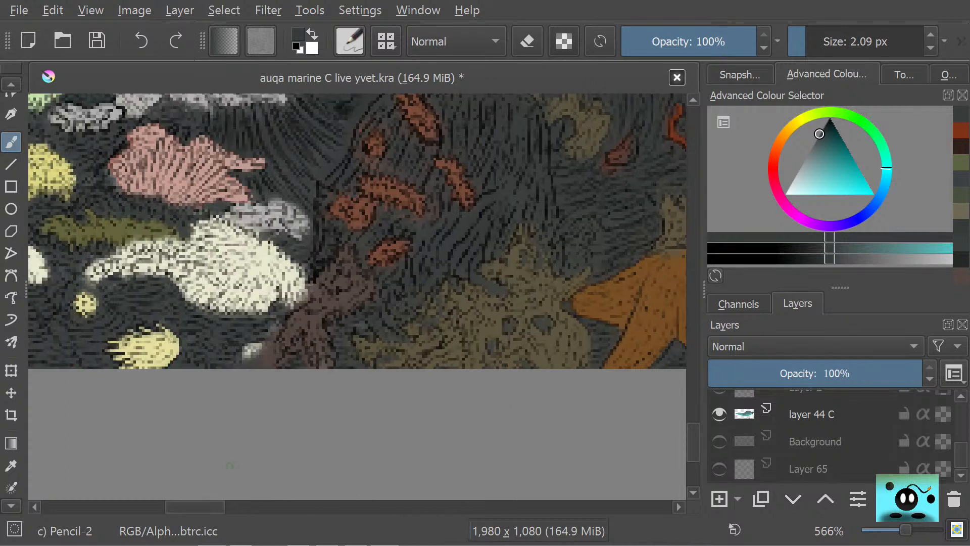
{"action": "key", "text": "e"}
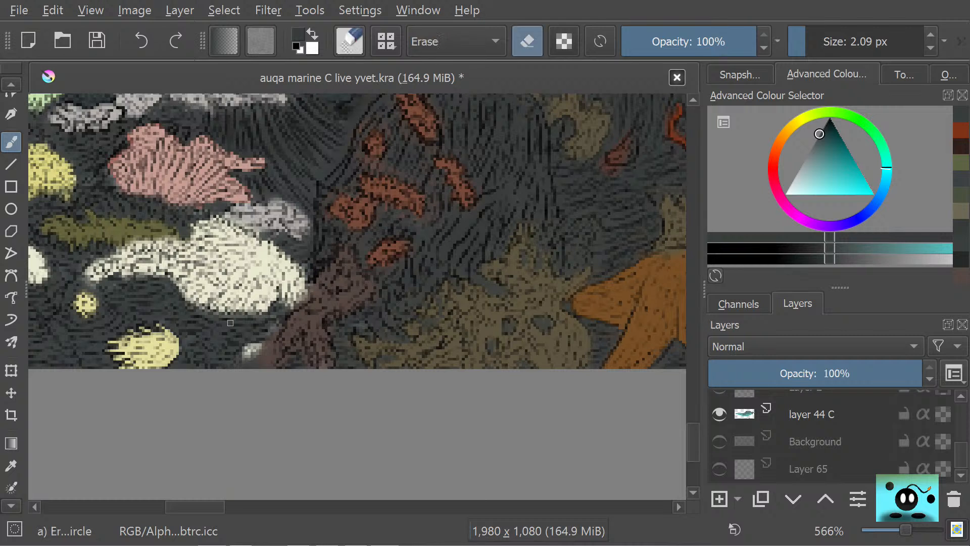
{"action": "mouse_move", "coordinate": [248, 353]}
{"action": "left_mouse_down"}
{"action": "mouse_move", "coordinate": [228, 385]}
{"action": "mouse_move", "coordinate": [246, 344]}
{"action": "mouse_move", "coordinate": [240, 379]}
{"action": "mouse_move", "coordinate": [255, 346]}
{"action": "mouse_move", "coordinate": [247, 384]}
{"action": "mouse_move", "coordinate": [263, 340]}
{"action": "mouse_move", "coordinate": [256, 380]}
{"action": "mouse_move", "coordinate": [271, 328]}
{"action": "mouse_move", "coordinate": [273, 348]}
{"action": "left_mouse_up"}
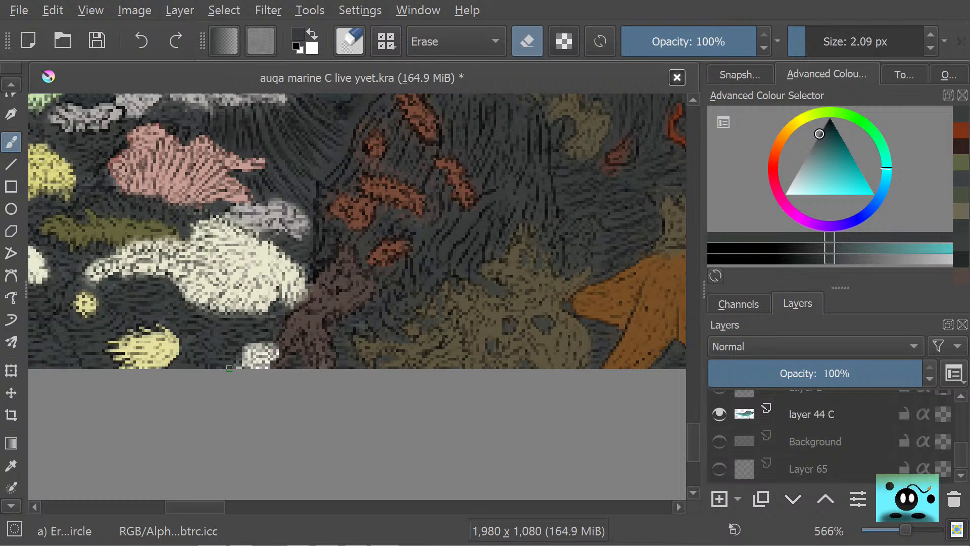
- Toggle the Background layer's visibility, leaving it hidden, and trim the small white coral's edge with the dark rock colour
{"action": "left_click", "coordinate": [715, 443]}
{"action": "left_click", "coordinate": [715, 447]}
{"action": "key", "text": "e"}
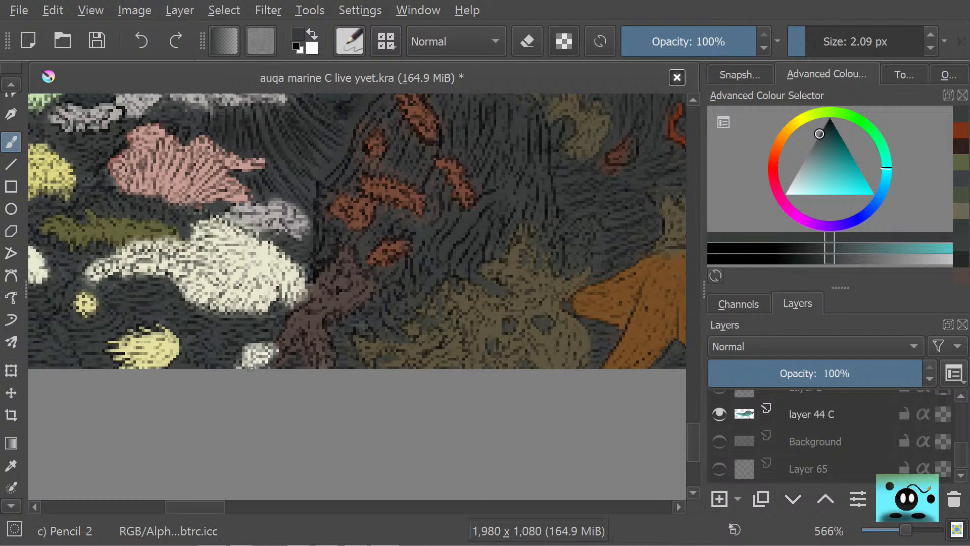
{"action": "left_click_drag", "start_coordinate": [277, 352], "coordinate": [260, 368]}
- Sample the red-brown coral above the mauve coral and extend its left side upward and downward in that colour
{"action": "left_click", "coordinate": [11, 465]}
{"action": "left_click", "coordinate": [363, 222]}
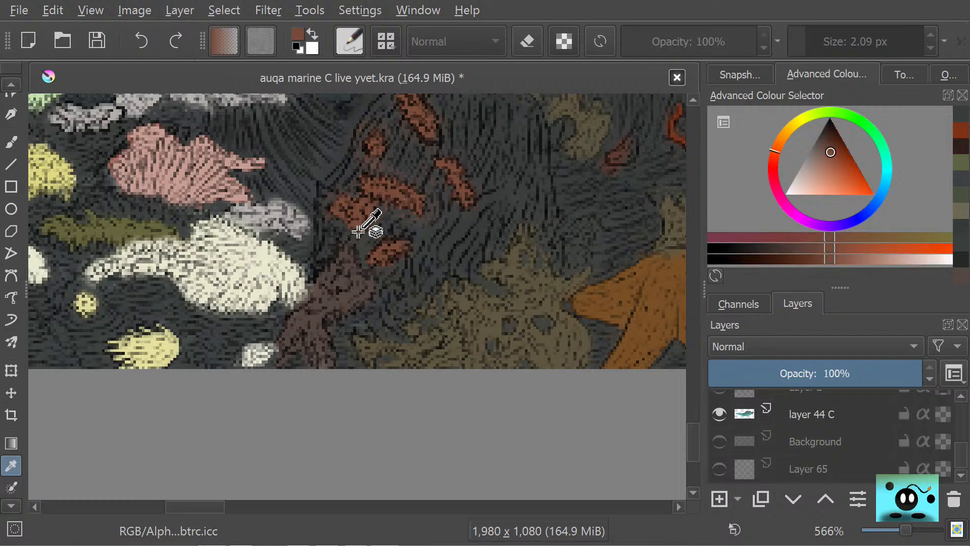
{"action": "left_click", "coordinate": [14, 143]}
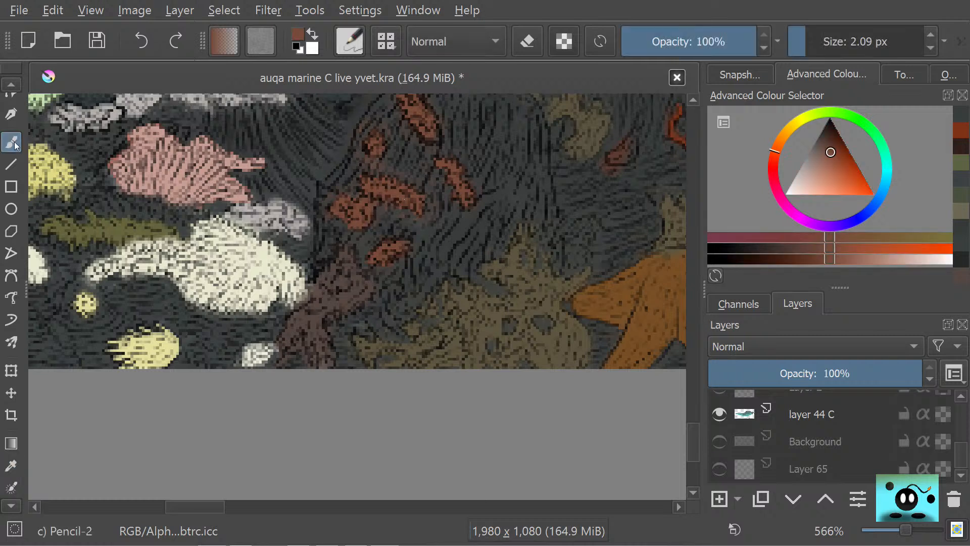
{"action": "left_click", "coordinate": [346, 228]}
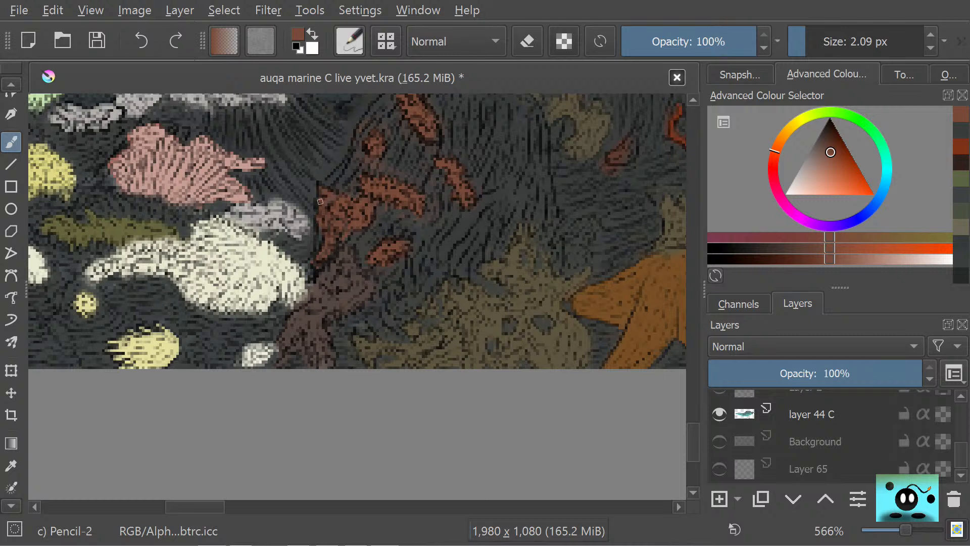
- Sample the dark rock colour and trim the edge of the small red-brown corals on the ridged mound
{"action": "left_click", "coordinate": [11, 465]}
{"action": "left_click", "coordinate": [464, 234]}
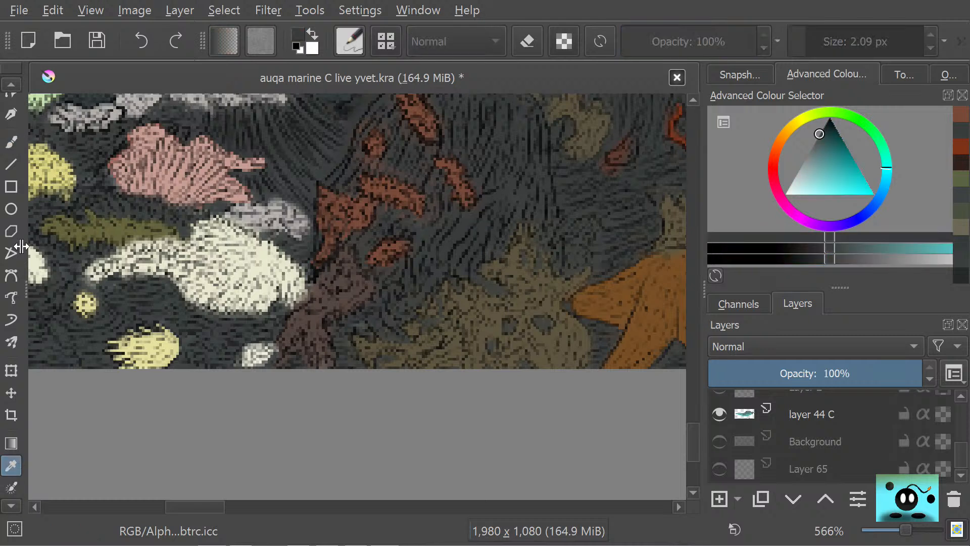
{"action": "left_click", "coordinate": [11, 142]}
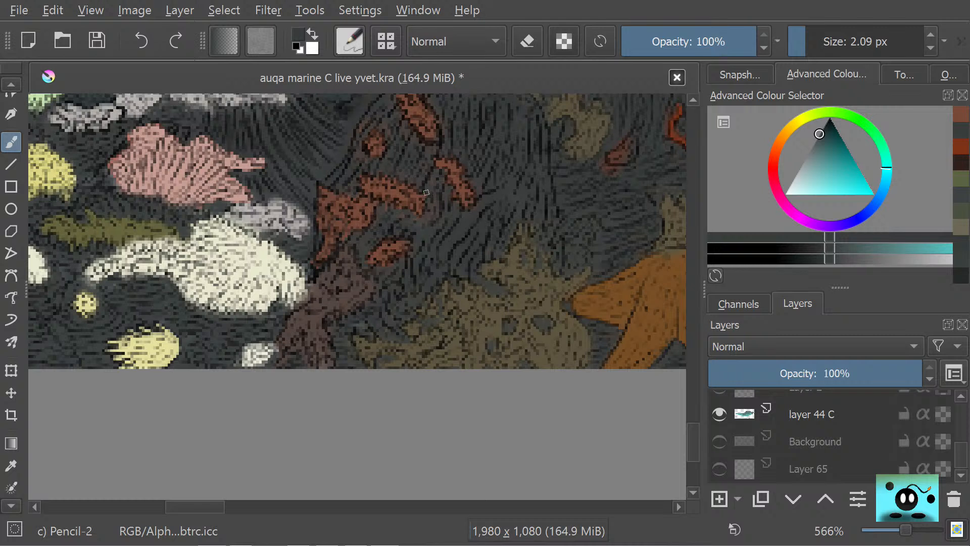
{"action": "left_click", "coordinate": [441, 198]}
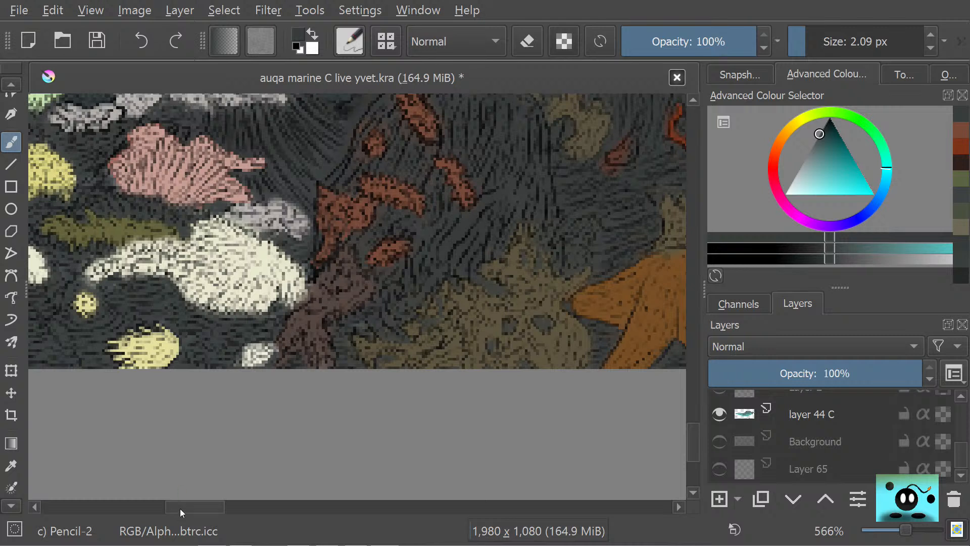
- Sample the small dark red coral at the tall mound's base and fill it with that colour
{"action": "mouse_move", "coordinate": [180, 509]}
{"action": "left_mouse_down"}
{"action": "mouse_move", "coordinate": [219, 512]}
{"action": "mouse_move", "coordinate": [192, 539]}
{"action": "mouse_move", "coordinate": [213, 521]}
{"action": "mouse_move", "coordinate": [194, 518]}
{"action": "left_mouse_up"}
{"action": "scroll", "coordinate": [692, 425], "scroll_direction": "up", "scroll_amount": 5}
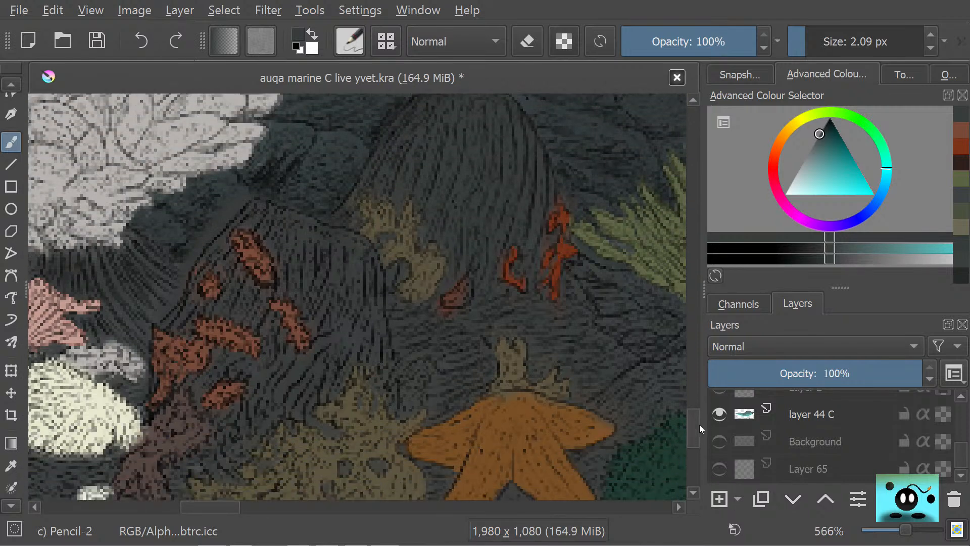
{"action": "left_click", "coordinate": [10, 458]}
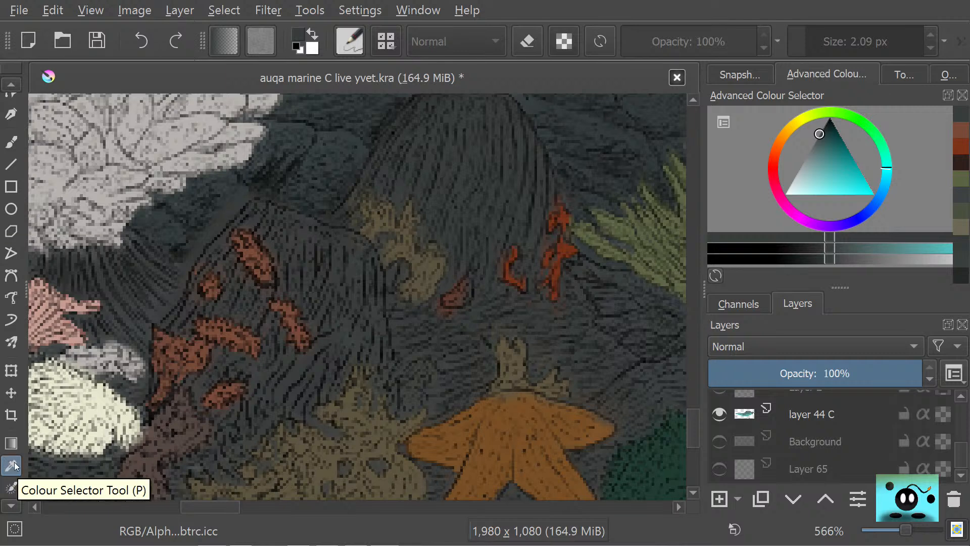
{"action": "left_click", "coordinate": [463, 302]}
{"action": "left_click", "coordinate": [11, 142]}
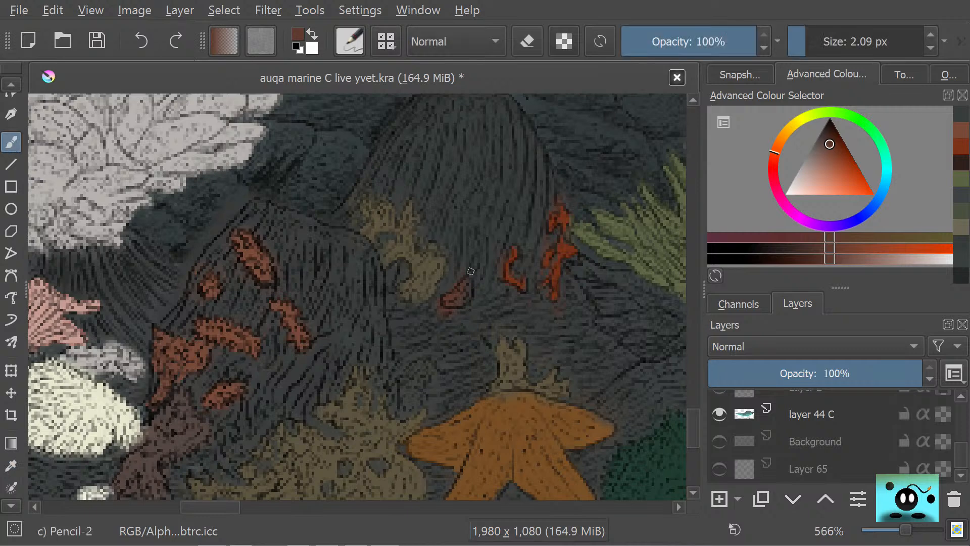
{"action": "left_click_drag", "start_coordinate": [469, 284], "coordinate": [451, 300]}
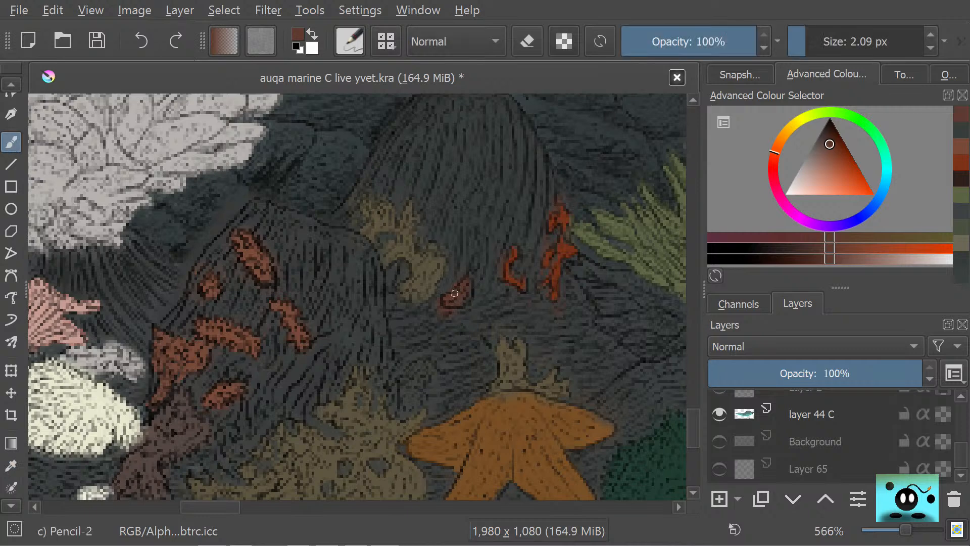
- Sample the bright red coral beside the olive-green plant and touch up its upper branch in that colour
{"action": "left_click_drag", "start_coordinate": [197, 508], "coordinate": [217, 480]}
{"action": "left_click", "coordinate": [11, 465]}
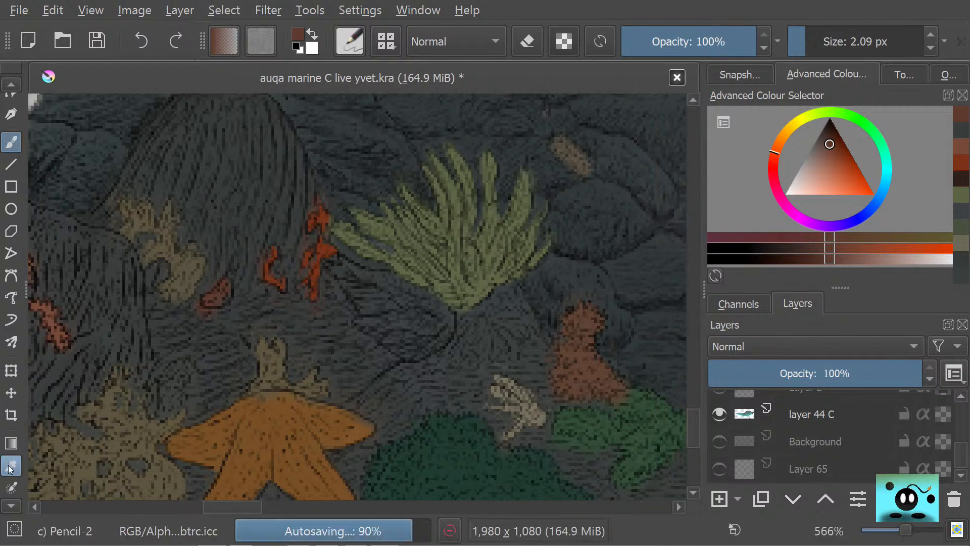
{"action": "left_click", "coordinate": [328, 259]}
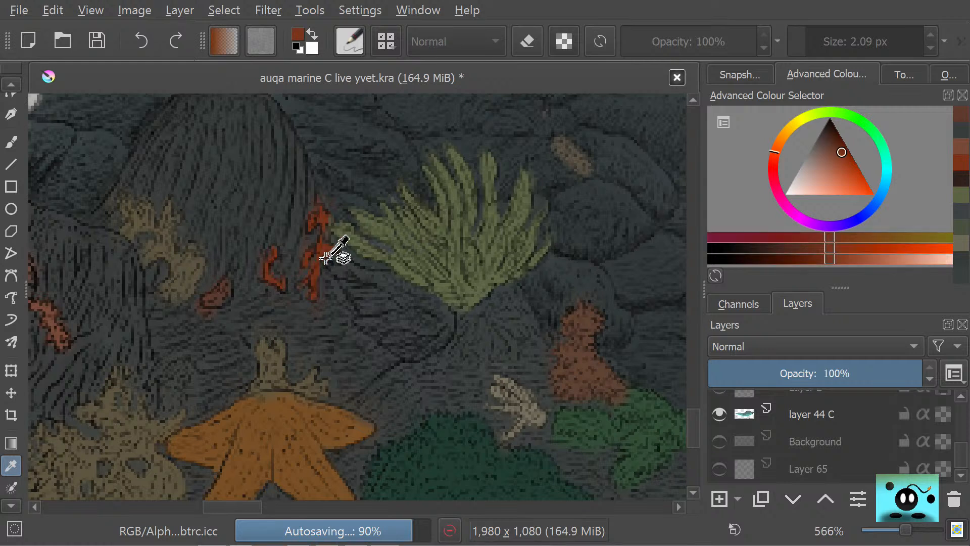
{"action": "key", "text": "b"}
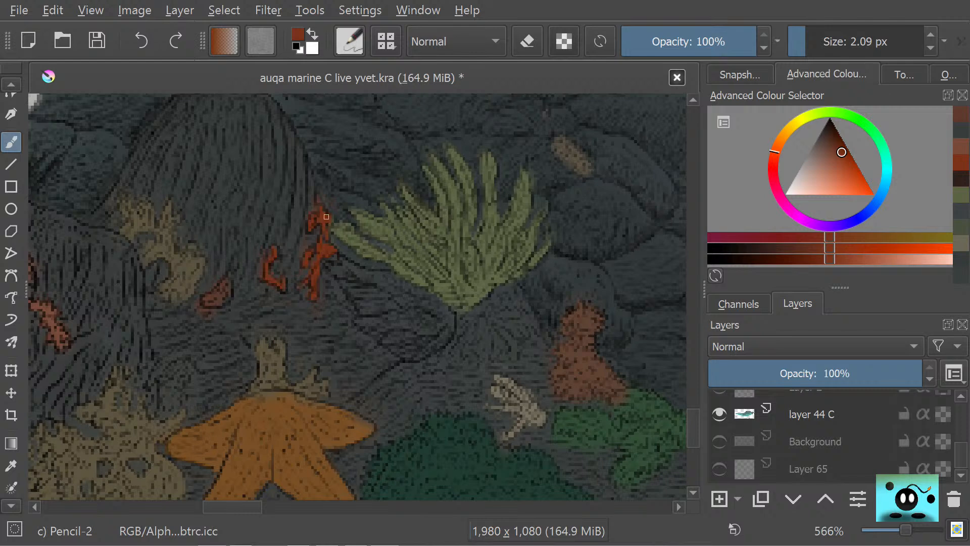
{"action": "left_click", "coordinate": [319, 217]}
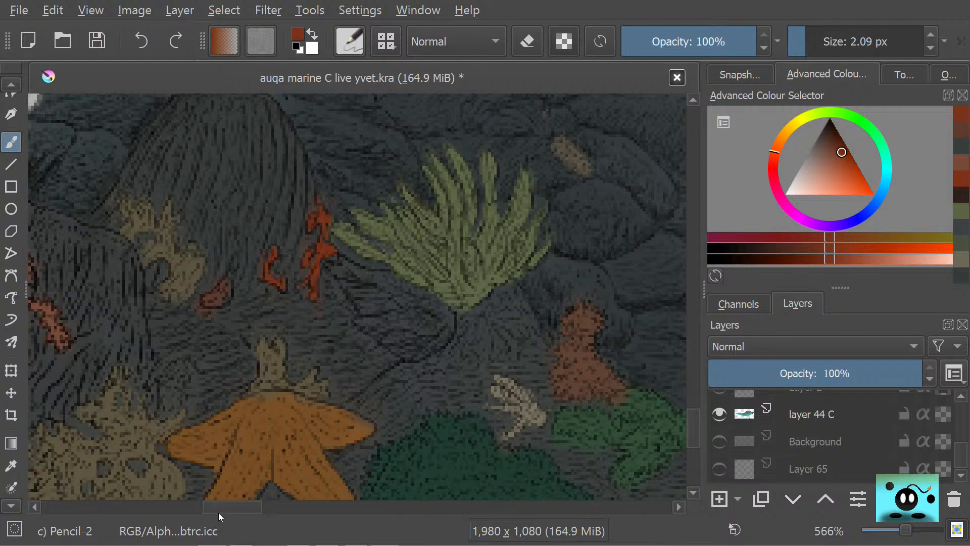
- Sample the dark rock colour and trim the lower edge of the bright green coral beside the beige coral, covering the stray red stroke
{"action": "left_click_drag", "start_coordinate": [219, 513], "coordinate": [245, 506]}
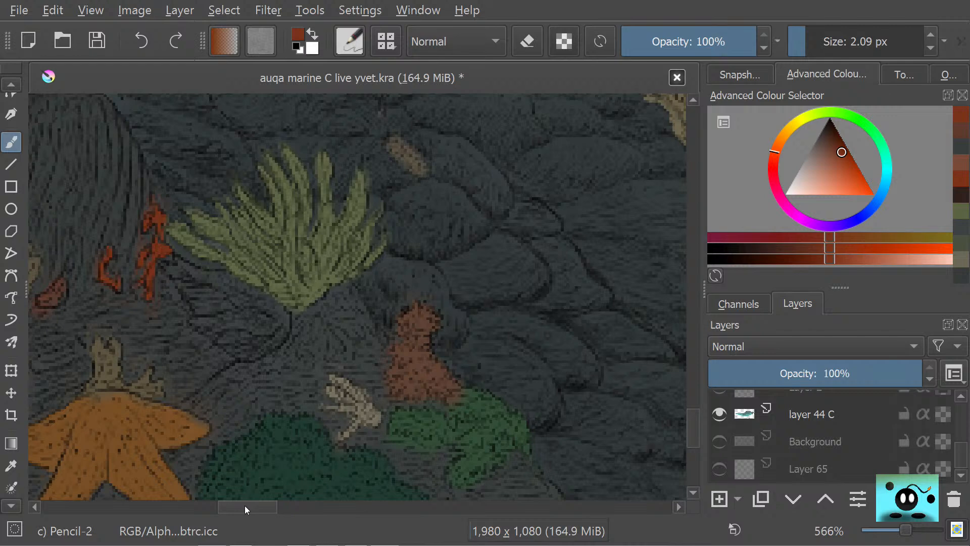
{"action": "scroll", "coordinate": [354, 303], "scroll_direction": "down", "scroll_amount": 5}
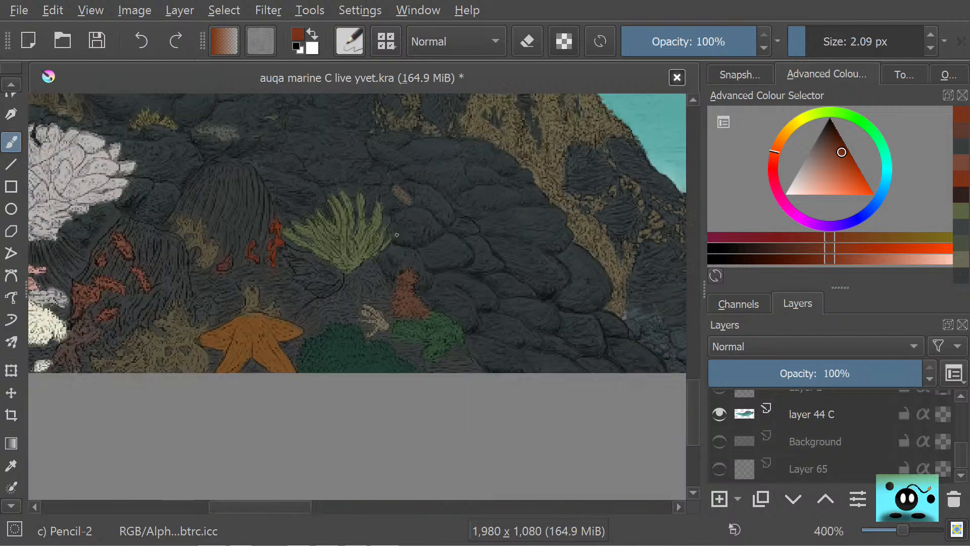
{"action": "scroll", "coordinate": [371, 286], "scroll_direction": "up", "scroll_amount": 2}
{"action": "scroll", "coordinate": [607, 310], "scroll_direction": "down", "scroll_amount": 3}
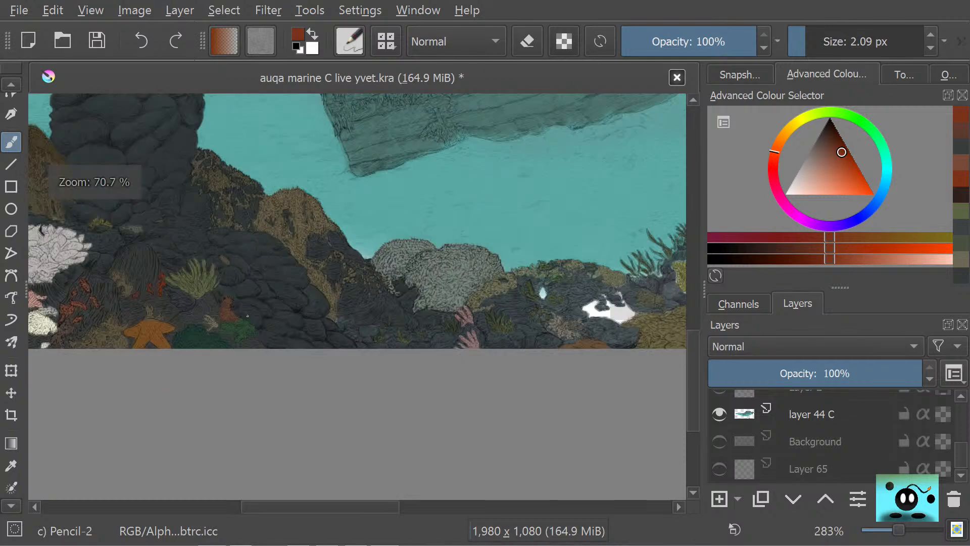
{"action": "scroll", "coordinate": [662, 289], "scroll_direction": "up", "scroll_amount": 1}
{"action": "scroll", "coordinate": [217, 331], "scroll_direction": "up", "scroll_amount": 4}
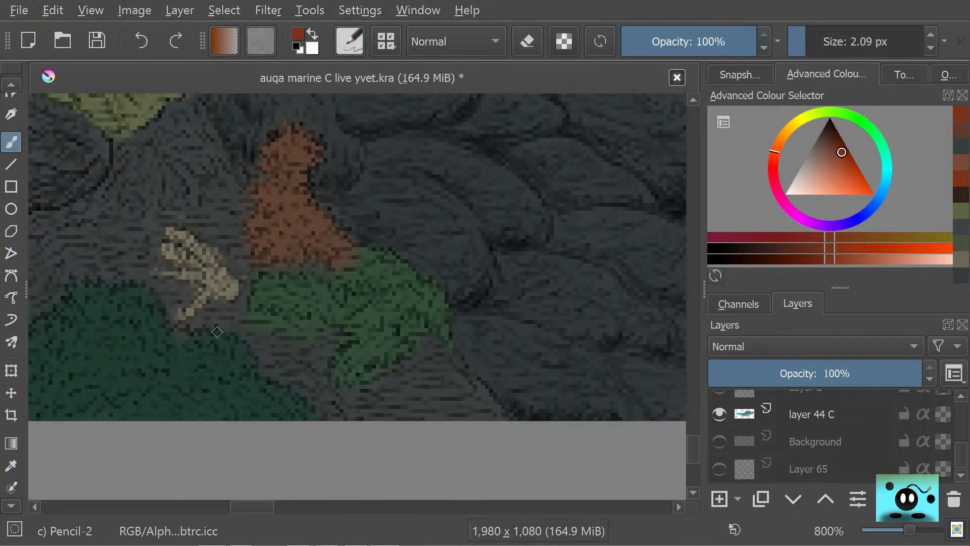
{"action": "left_click_drag", "start_coordinate": [252, 318], "coordinate": [276, 334]}
{"action": "left_click", "coordinate": [11, 465]}
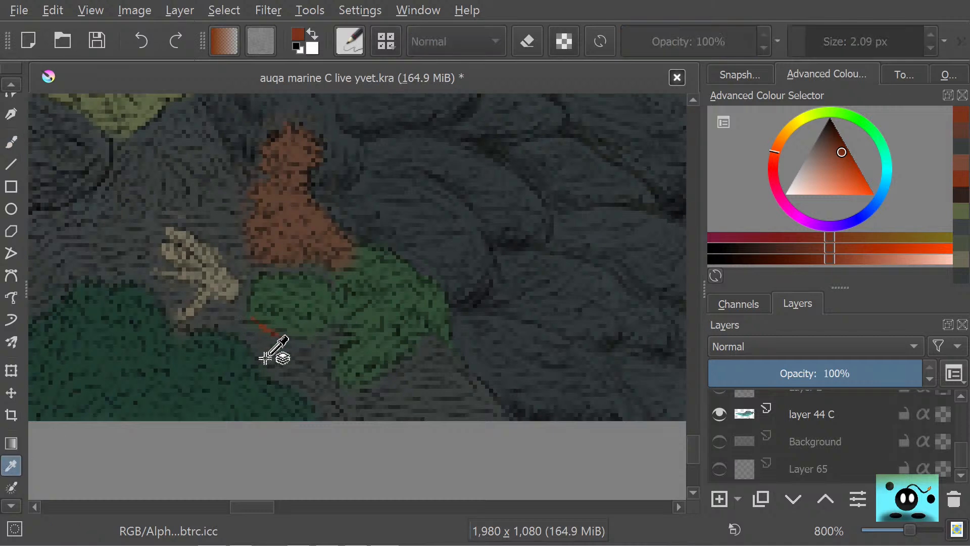
{"action": "left_click", "coordinate": [264, 372]}
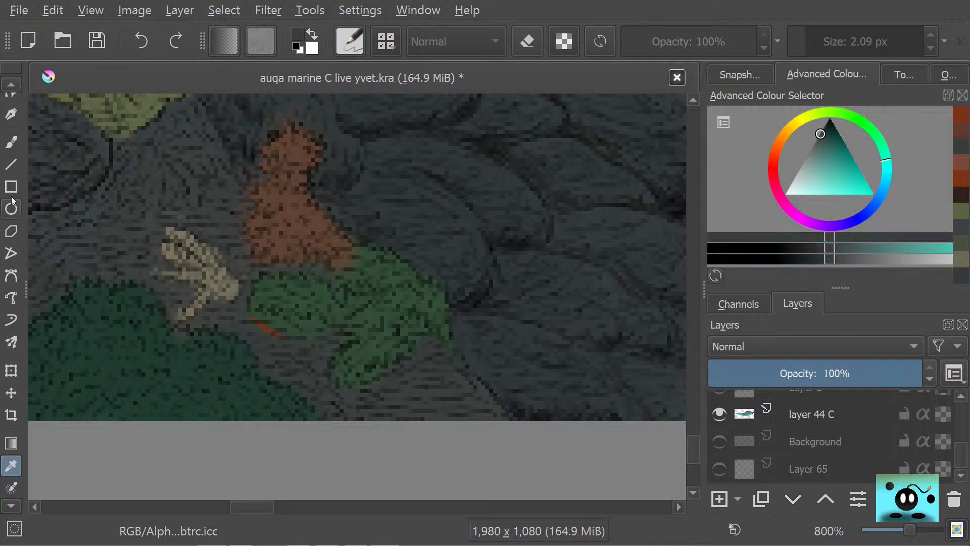
{"action": "left_click", "coordinate": [11, 142]}
{"action": "mouse_move", "coordinate": [253, 326]}
{"action": "left_mouse_down"}
{"action": "mouse_move", "coordinate": [280, 339]}
{"action": "mouse_move", "coordinate": [257, 314]}
{"action": "mouse_move", "coordinate": [293, 337]}
{"action": "mouse_move", "coordinate": [286, 326]}
{"action": "mouse_move", "coordinate": [316, 335]}
{"action": "left_mouse_up"}
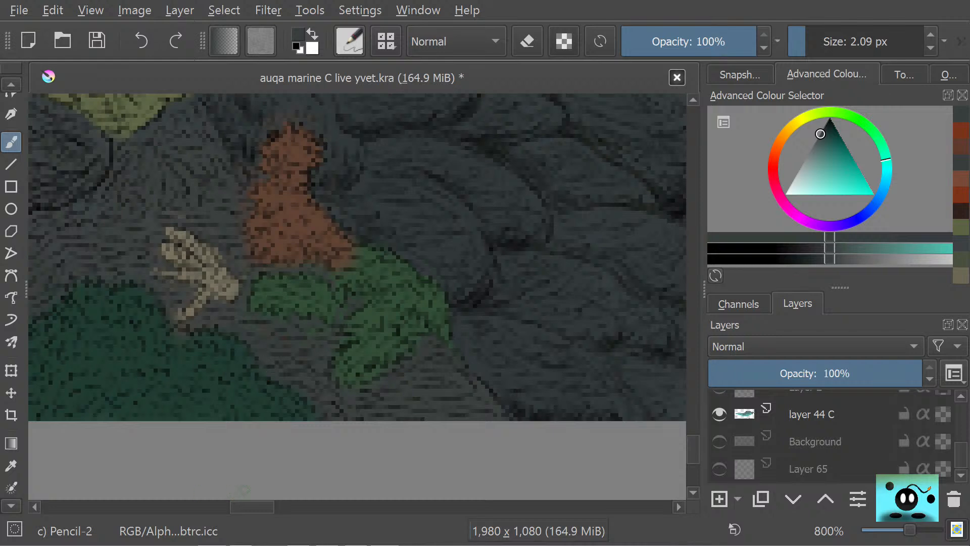
- Bring the whole reef scene into view and save the document
{"action": "mouse_move", "coordinate": [247, 508]}
{"action": "left_mouse_down"}
{"action": "mouse_move", "coordinate": [295, 492]}
{"action": "mouse_move", "coordinate": [278, 489]}
{"action": "mouse_move", "coordinate": [306, 477]}
{"action": "mouse_move", "coordinate": [239, 479]}
{"action": "mouse_move", "coordinate": [300, 471]}
{"action": "mouse_move", "coordinate": [347, 443]}
{"action": "left_mouse_up"}
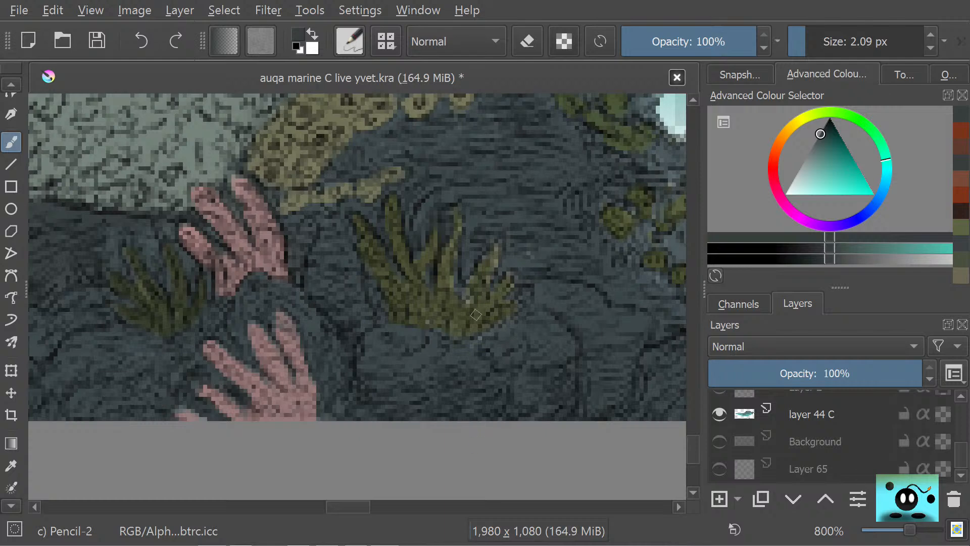
{"action": "scroll", "coordinate": [476, 315], "scroll_direction": "down", "scroll_amount": 11}
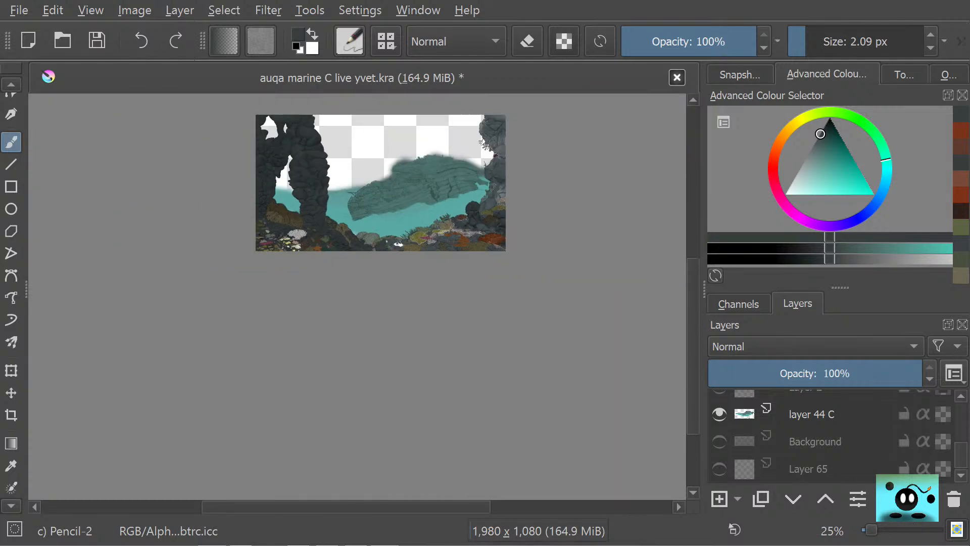
{"action": "scroll", "coordinate": [359, 237], "scroll_direction": "up", "scroll_amount": 2}
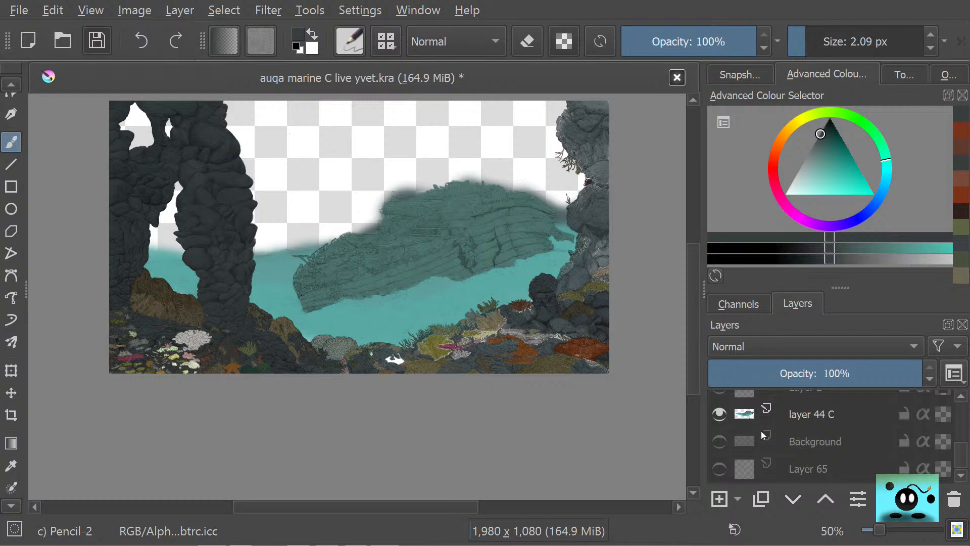
{"action": "key", "text": "ctrl+s"}
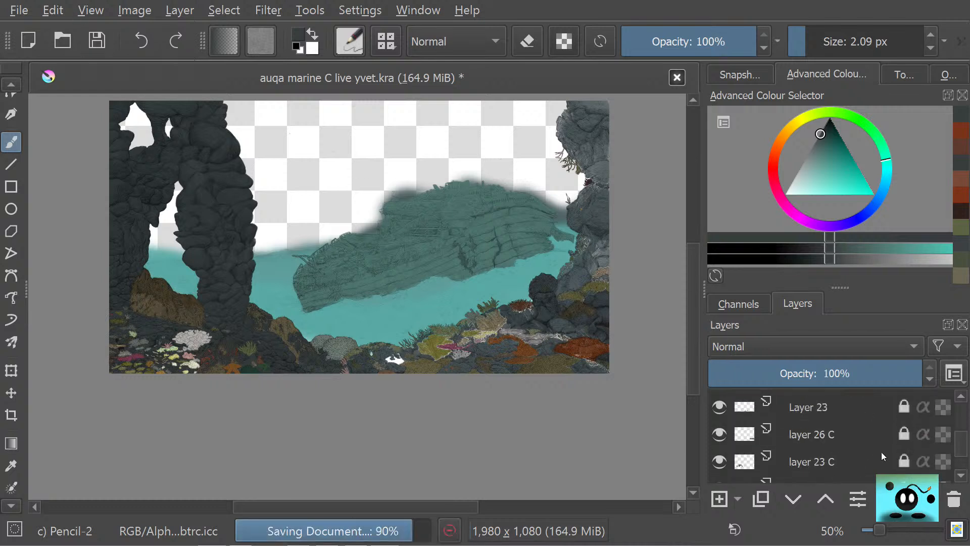
- Select the pallar 2 C layer and switch its visibility off and on to check its content
{"action": "scroll", "coordinate": [882, 451], "scroll_direction": "up", "scroll_amount": 3}
{"action": "left_click", "coordinate": [807, 421]}
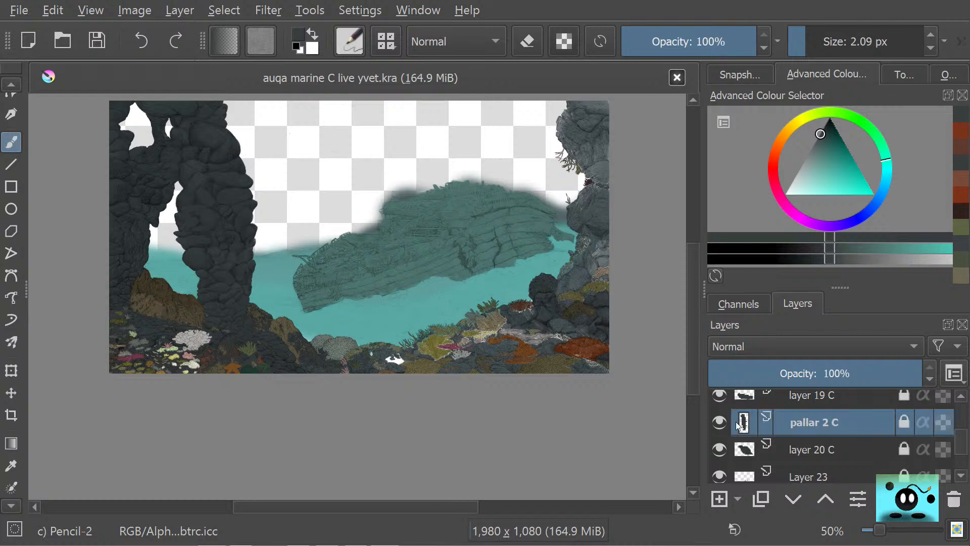
{"action": "left_click", "coordinate": [718, 424]}
{"action": "left_click", "coordinate": [718, 424]}
- Locate the pallar1 C layer and switch its visibility off and on to check its content
{"action": "scroll", "coordinate": [789, 448], "scroll_direction": "down", "scroll_amount": 3}
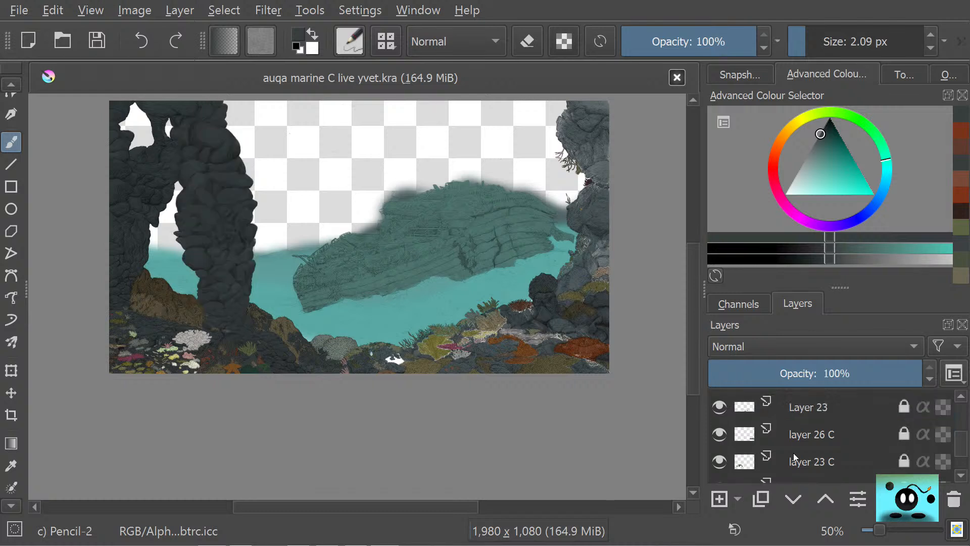
{"action": "scroll", "coordinate": [793, 451], "scroll_direction": "up", "scroll_amount": 2}
{"action": "scroll", "coordinate": [793, 451], "scroll_direction": "down", "scroll_amount": 4}
{"action": "scroll", "coordinate": [794, 451], "scroll_direction": "up", "scroll_amount": 2}
{"action": "scroll", "coordinate": [794, 451], "scroll_direction": "up", "scroll_amount": 3}
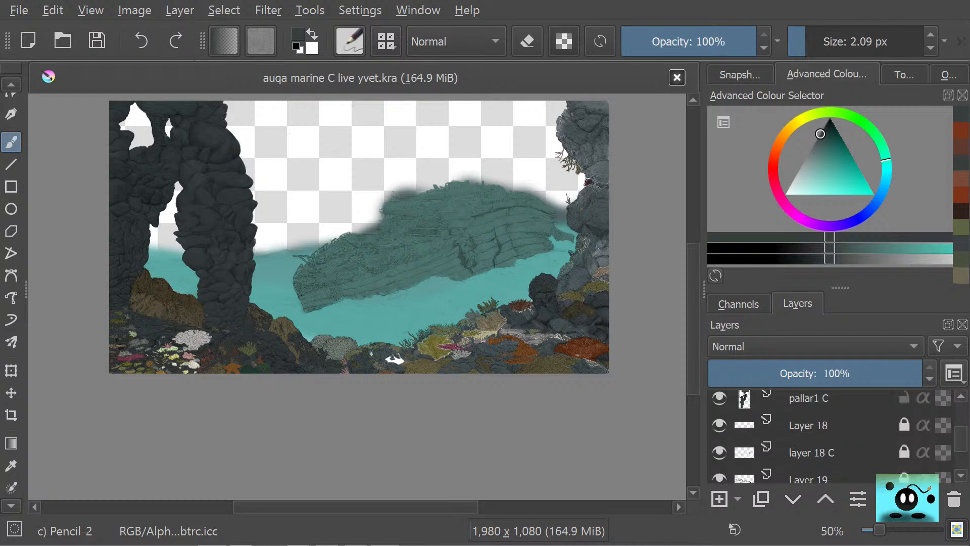
{"action": "left_click", "coordinate": [719, 398]}
{"action": "left_click", "coordinate": [718, 399]}
{"action": "scroll", "coordinate": [725, 418], "scroll_direction": "down", "scroll_amount": 5}
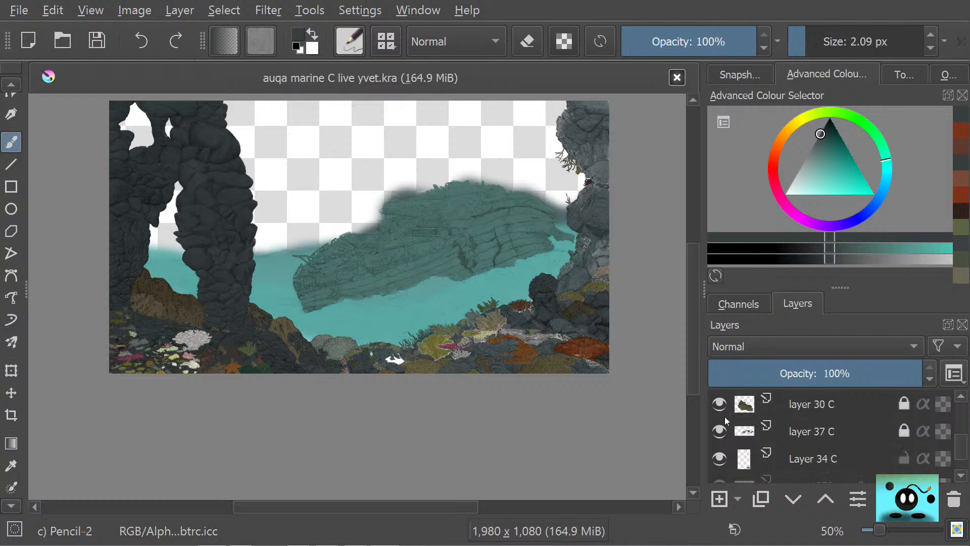
- Find layer 41 C, which holds the rock wall at the image's right edge, select it and unlock it for editing
{"action": "scroll", "coordinate": [725, 416], "scroll_direction": "down", "scroll_amount": 10}
{"action": "scroll", "coordinate": [725, 416], "scroll_direction": "up", "scroll_amount": 9}
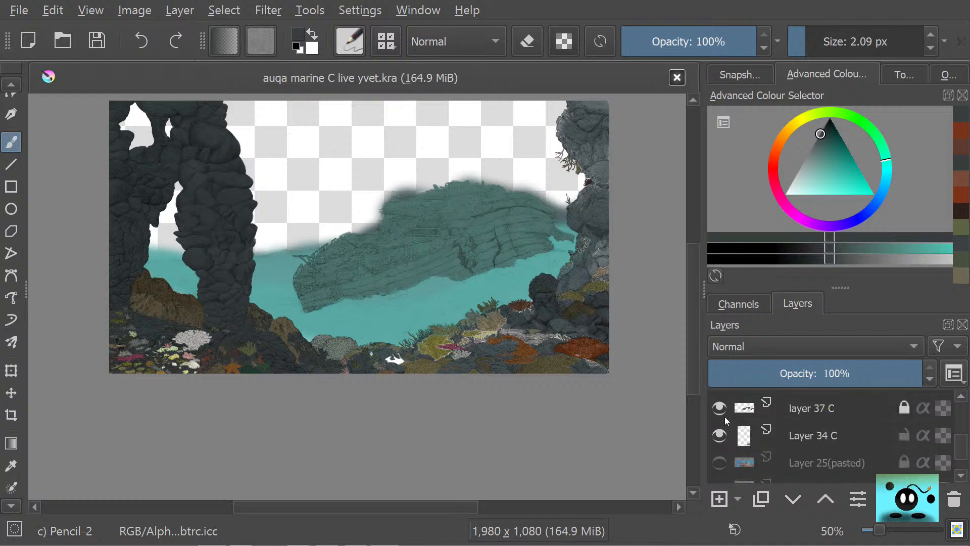
{"action": "scroll", "coordinate": [726, 420], "scroll_direction": "up", "scroll_amount": 5}
{"action": "scroll", "coordinate": [726, 420], "scroll_direction": "down", "scroll_amount": 4}
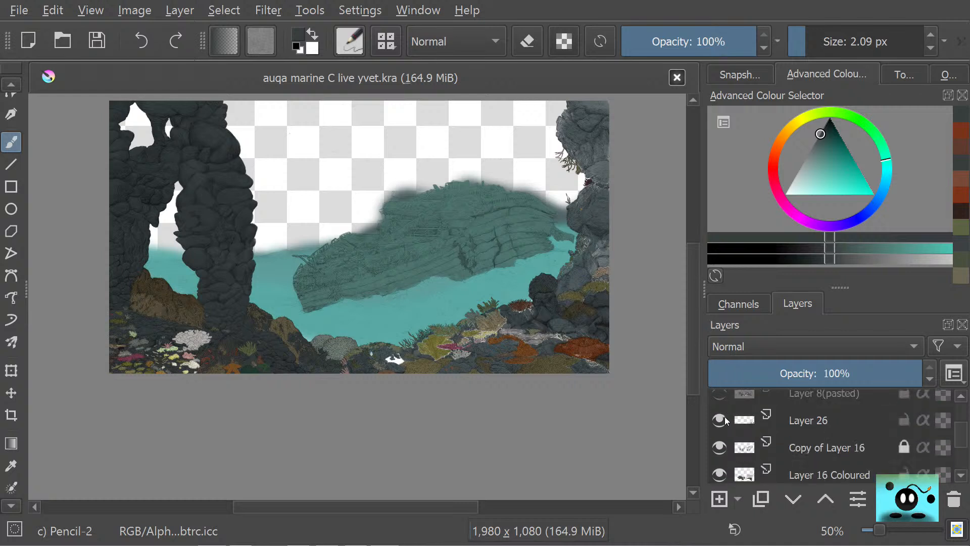
{"action": "scroll", "coordinate": [726, 420], "scroll_direction": "down", "scroll_amount": 6}
{"action": "scroll", "coordinate": [726, 421], "scroll_direction": "up", "scroll_amount": 8}
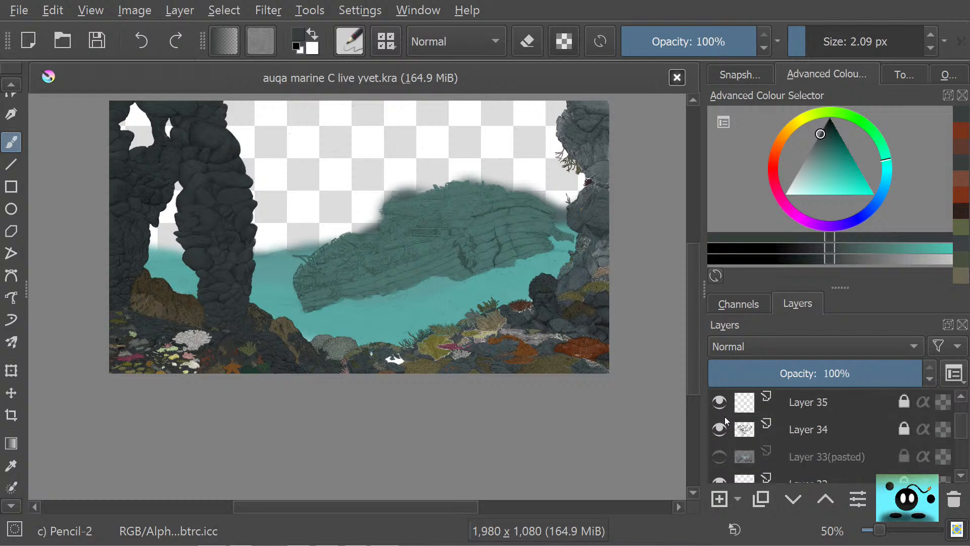
{"action": "scroll", "coordinate": [726, 422], "scroll_direction": "up", "scroll_amount": 6}
{"action": "scroll", "coordinate": [726, 429], "scroll_direction": "down", "scroll_amount": 1}
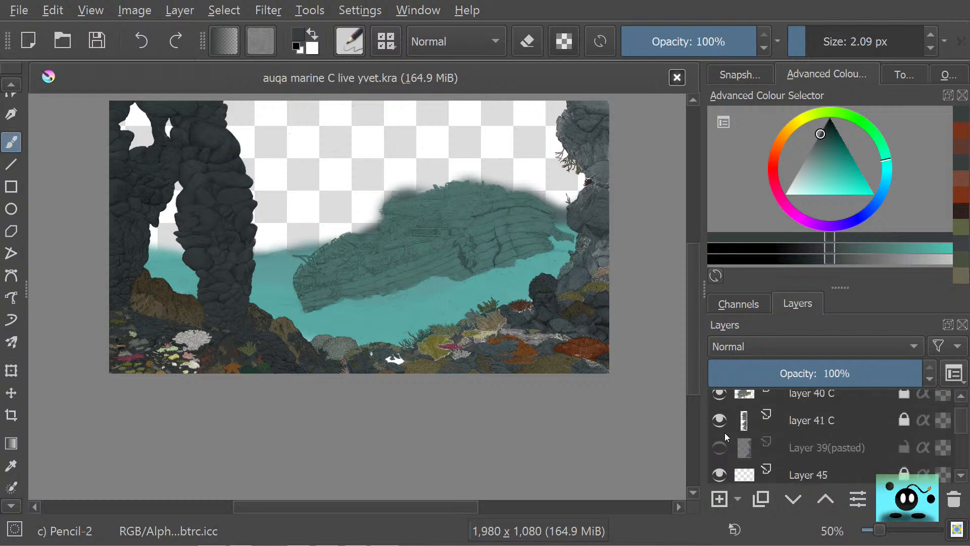
{"action": "left_click", "coordinate": [726, 432]}
{"action": "left_click", "coordinate": [726, 428]}
{"action": "scroll", "coordinate": [614, 150], "scroll_direction": "up", "scroll_amount": 5}
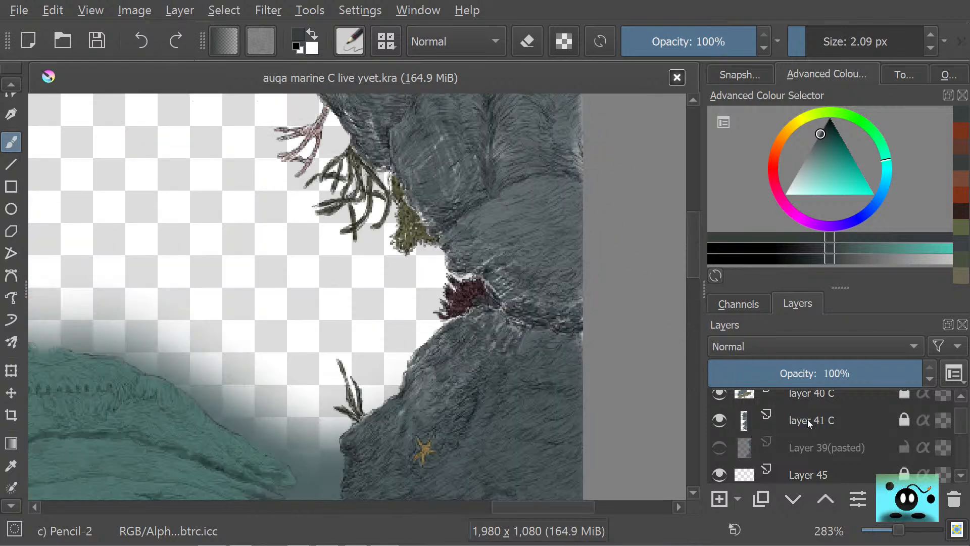
{"action": "left_click", "coordinate": [863, 423]}
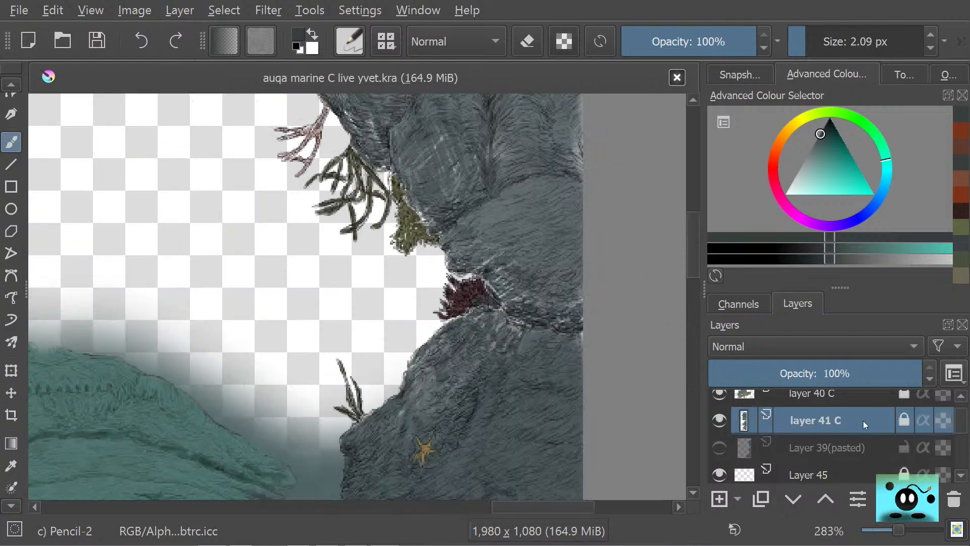
{"action": "left_click", "coordinate": [897, 417]}
- Toggle layer 41 C's visibility off and on to check which part of the painting it contains
{"action": "left_click", "coordinate": [723, 420]}
{"action": "left_click", "coordinate": [723, 422]}
{"action": "left_click", "coordinate": [724, 421]}
{"action": "left_click", "coordinate": [724, 421]}
- Shade the upper part of the right rock wall dark grey with Pencil-2, using brush sizes of about 20 px and 47 px
{"action": "scroll", "coordinate": [523, 141], "scroll_direction": "down", "scroll_amount": 8}
{"action": "scroll", "coordinate": [529, 135], "scroll_direction": "up", "scroll_amount": 8}
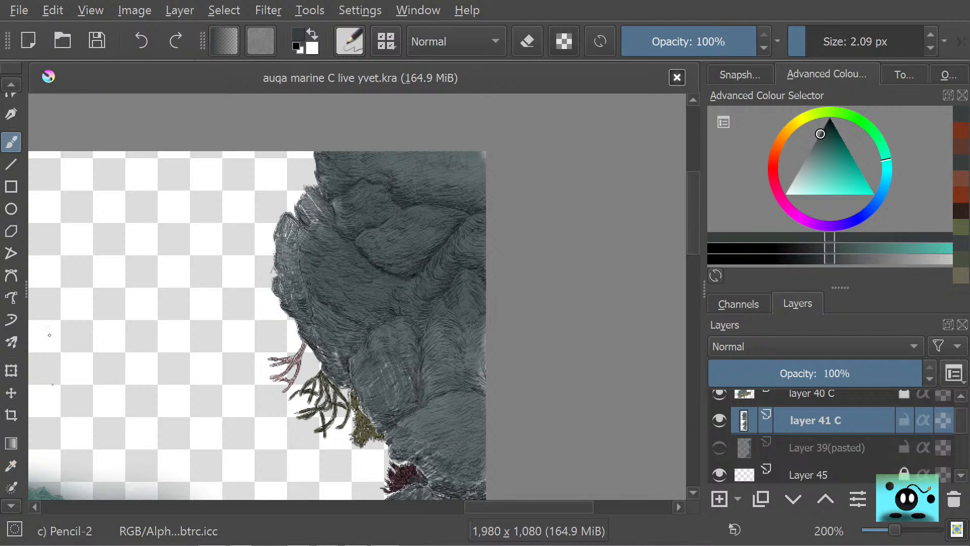
{"action": "left_click_drag", "start_coordinate": [815, 37], "coordinate": [825, 38]}
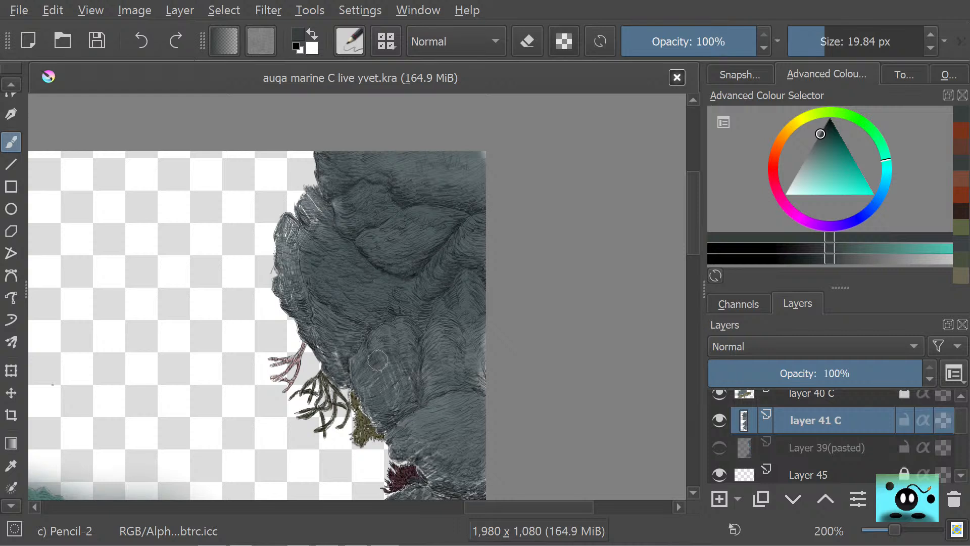
{"action": "mouse_move", "coordinate": [404, 363]}
{"action": "left_mouse_down"}
{"action": "mouse_move", "coordinate": [442, 363]}
{"action": "mouse_move", "coordinate": [396, 244]}
{"action": "mouse_move", "coordinate": [434, 263]}
{"action": "mouse_move", "coordinate": [421, 225]}
{"action": "mouse_move", "coordinate": [470, 242]}
{"action": "mouse_move", "coordinate": [553, 320]}
{"action": "mouse_move", "coordinate": [537, 256]}
{"action": "mouse_move", "coordinate": [461, 157]}
{"action": "left_mouse_up"}
{"action": "mouse_move", "coordinate": [401, 104]}
{"action": "left_mouse_down"}
{"action": "mouse_move", "coordinate": [432, 178]}
{"action": "mouse_move", "coordinate": [417, 209]}
{"action": "mouse_move", "coordinate": [467, 338]}
{"action": "mouse_move", "coordinate": [437, 293]}
{"action": "mouse_move", "coordinate": [443, 308]}
{"action": "mouse_move", "coordinate": [419, 287]}
{"action": "mouse_move", "coordinate": [429, 316]}
{"action": "mouse_move", "coordinate": [328, 205]}
{"action": "mouse_move", "coordinate": [293, 195]}
{"action": "mouse_move", "coordinate": [390, 332]}
{"action": "mouse_move", "coordinate": [356, 244]}
{"action": "mouse_move", "coordinate": [383, 269]}
{"action": "mouse_move", "coordinate": [418, 338]}
{"action": "mouse_move", "coordinate": [303, 240]}
{"action": "mouse_move", "coordinate": [313, 261]}
{"action": "mouse_move", "coordinate": [291, 242]}
{"action": "mouse_move", "coordinate": [304, 270]}
{"action": "mouse_move", "coordinate": [275, 243]}
{"action": "mouse_move", "coordinate": [305, 288]}
{"action": "mouse_move", "coordinate": [285, 271]}
{"action": "mouse_move", "coordinate": [293, 291]}
{"action": "mouse_move", "coordinate": [274, 277]}
{"action": "mouse_move", "coordinate": [358, 376]}
{"action": "mouse_move", "coordinate": [388, 439]}
{"action": "mouse_move", "coordinate": [349, 383]}
{"action": "mouse_move", "coordinate": [345, 358]}
{"action": "mouse_move", "coordinate": [422, 435]}
{"action": "mouse_move", "coordinate": [379, 379]}
{"action": "mouse_move", "coordinate": [370, 384]}
{"action": "mouse_move", "coordinate": [412, 452]}
{"action": "mouse_move", "coordinate": [437, 432]}
{"action": "mouse_move", "coordinate": [411, 371]}
{"action": "mouse_move", "coordinate": [420, 327]}
{"action": "mouse_move", "coordinate": [331, 238]}
{"action": "mouse_move", "coordinate": [366, 236]}
{"action": "mouse_move", "coordinate": [414, 265]}
{"action": "mouse_move", "coordinate": [354, 182]}
{"action": "mouse_move", "coordinate": [409, 155]}
{"action": "left_mouse_up"}
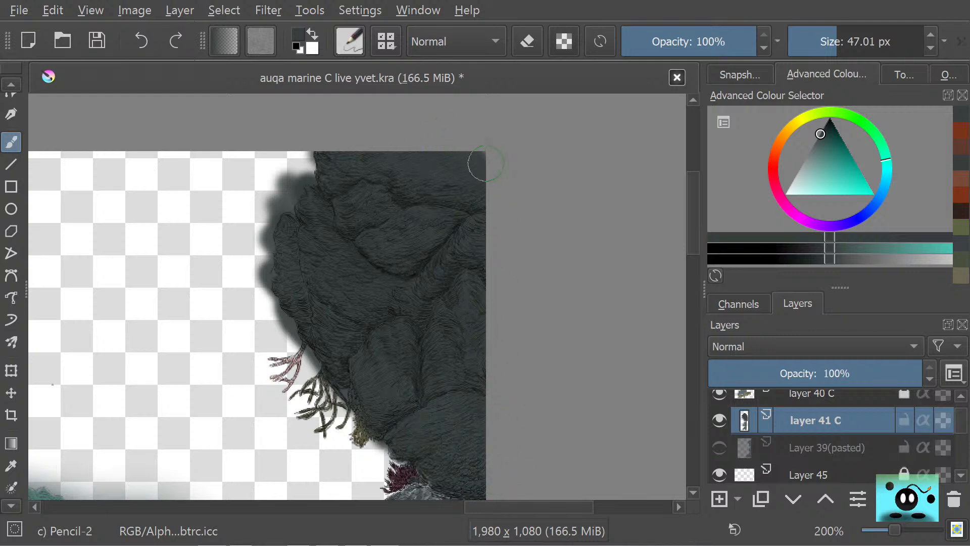
{"action": "mouse_move", "coordinate": [477, 163]}
{"action": "left_mouse_down"}
{"action": "mouse_move", "coordinate": [466, 204]}
{"action": "mouse_move", "coordinate": [400, 202]}
{"action": "mouse_move", "coordinate": [479, 249]}
{"action": "mouse_move", "coordinate": [481, 373]}
{"action": "mouse_move", "coordinate": [398, 331]}
{"action": "mouse_move", "coordinate": [424, 441]}
{"action": "mouse_move", "coordinate": [229, 182]}
{"action": "left_mouse_up"}
- Erase the dark paint spilling past the rock wall's left outline with the circle eraser, enlarging it to 7.48 px
{"action": "key", "text": "e"}
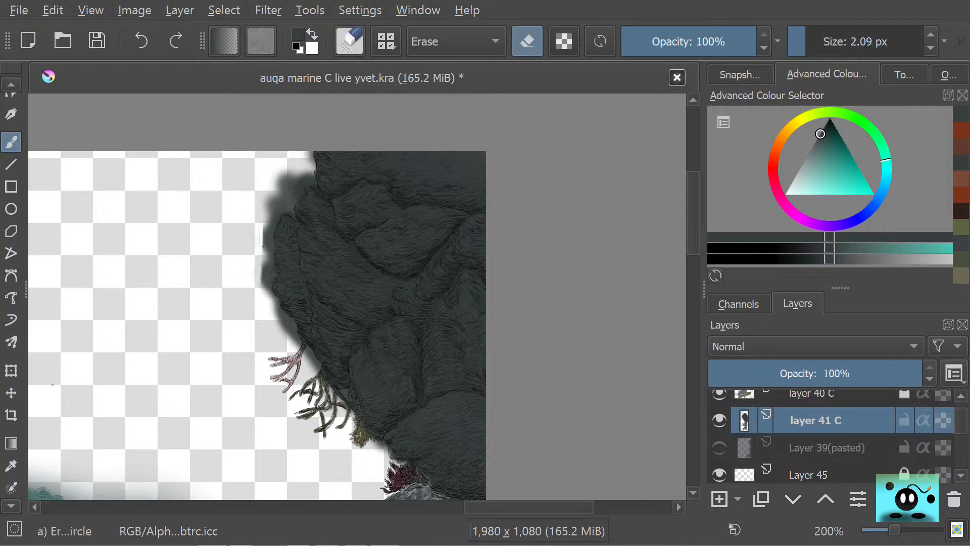
{"action": "mouse_move", "coordinate": [262, 247]}
{"action": "left_mouse_down"}
{"action": "mouse_move", "coordinate": [264, 198]}
{"action": "mouse_move", "coordinate": [266, 294]}
{"action": "mouse_move", "coordinate": [261, 206]}
{"action": "left_mouse_up"}
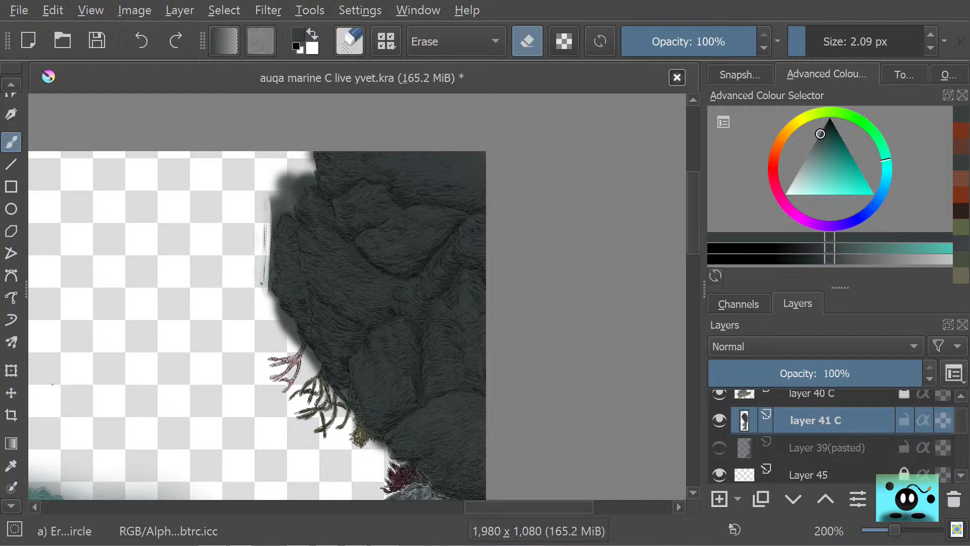
{"action": "mouse_move", "coordinate": [250, 257]}
{"action": "left_mouse_down"}
{"action": "mouse_move", "coordinate": [273, 257]}
{"action": "mouse_move", "coordinate": [262, 268]}
{"action": "mouse_move", "coordinate": [267, 240]}
{"action": "left_mouse_up"}
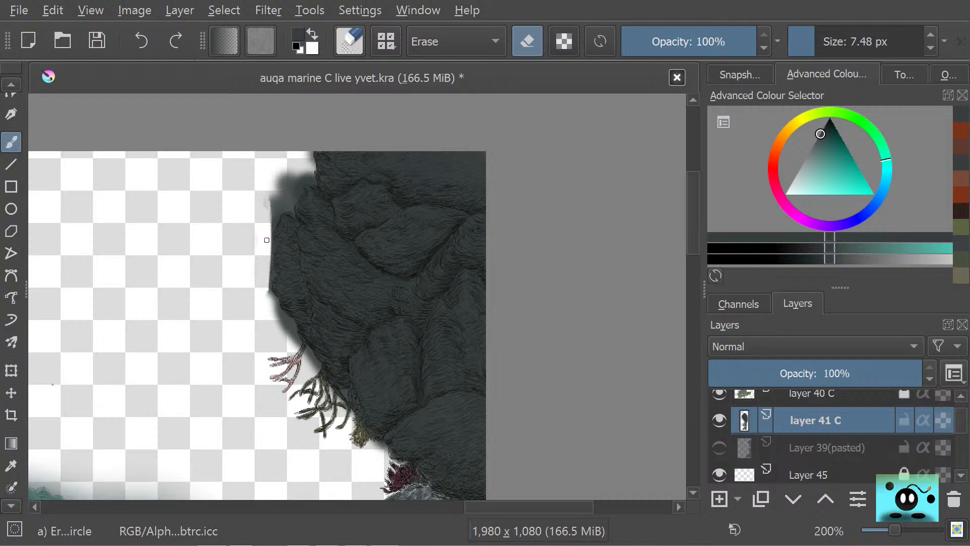
{"action": "mouse_move", "coordinate": [269, 190]}
{"action": "left_mouse_down"}
{"action": "mouse_move", "coordinate": [270, 214]}
{"action": "mouse_move", "coordinate": [280, 168]}
{"action": "mouse_move", "coordinate": [298, 173]}
{"action": "left_mouse_up"}
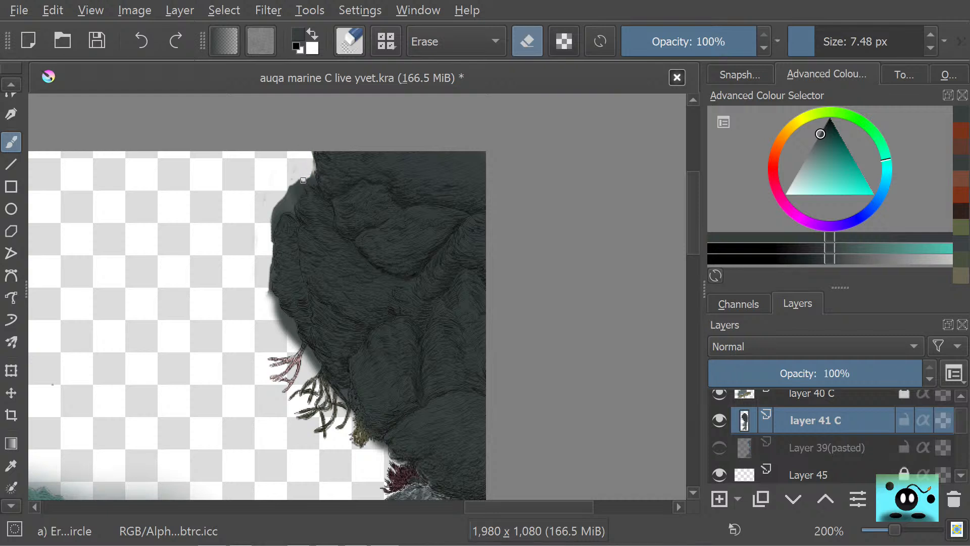
{"action": "left_click_drag", "start_coordinate": [304, 176], "coordinate": [293, 192]}
{"action": "mouse_move", "coordinate": [257, 281]}
{"action": "left_mouse_down"}
{"action": "mouse_move", "coordinate": [284, 333]}
{"action": "mouse_move", "coordinate": [268, 298]}
{"action": "left_mouse_up"}
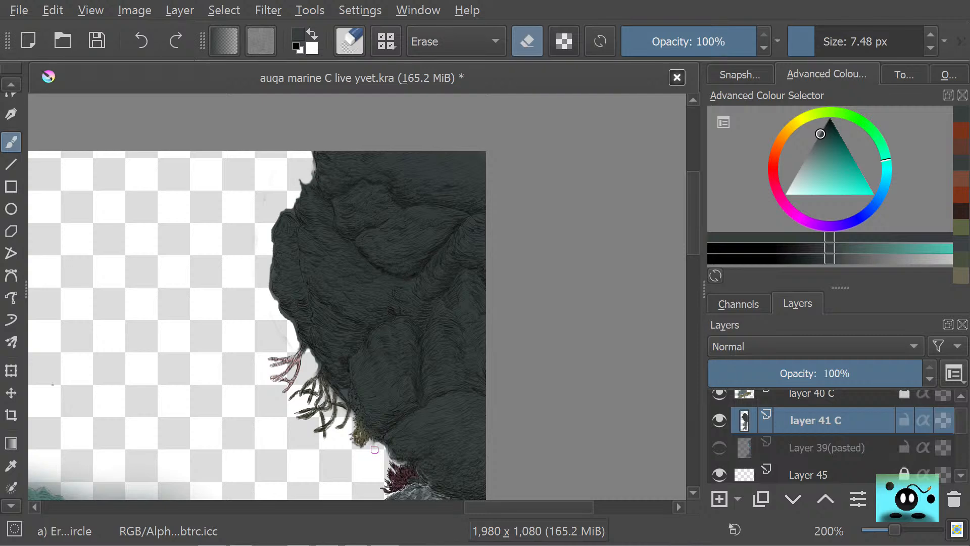
- Set the pencil to 5.18 px and the eraser to 3.41 px, and erase the leftover paint along the rock's topmost edge and notch
{"action": "scroll", "coordinate": [302, 216], "scroll_direction": "up", "scroll_amount": 5}
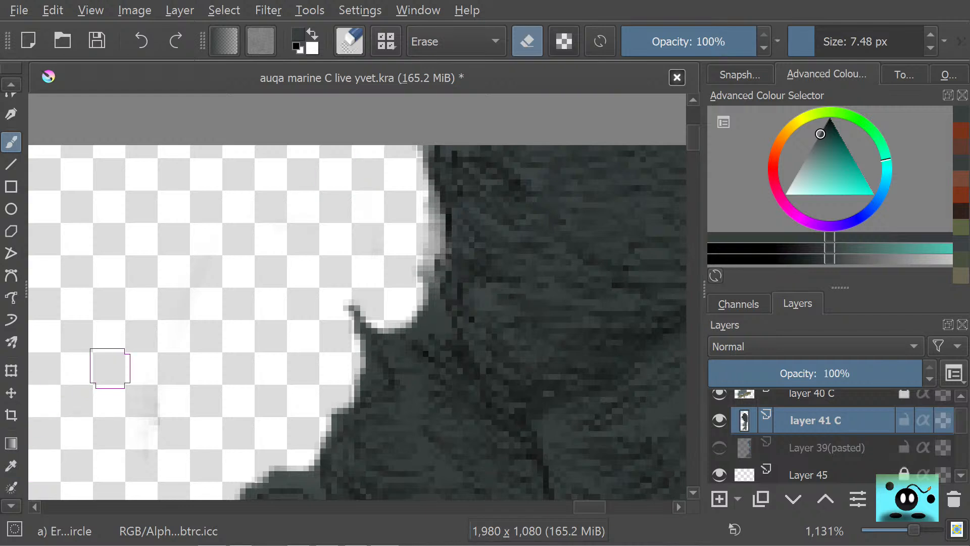
{"action": "key", "text": "slash"}
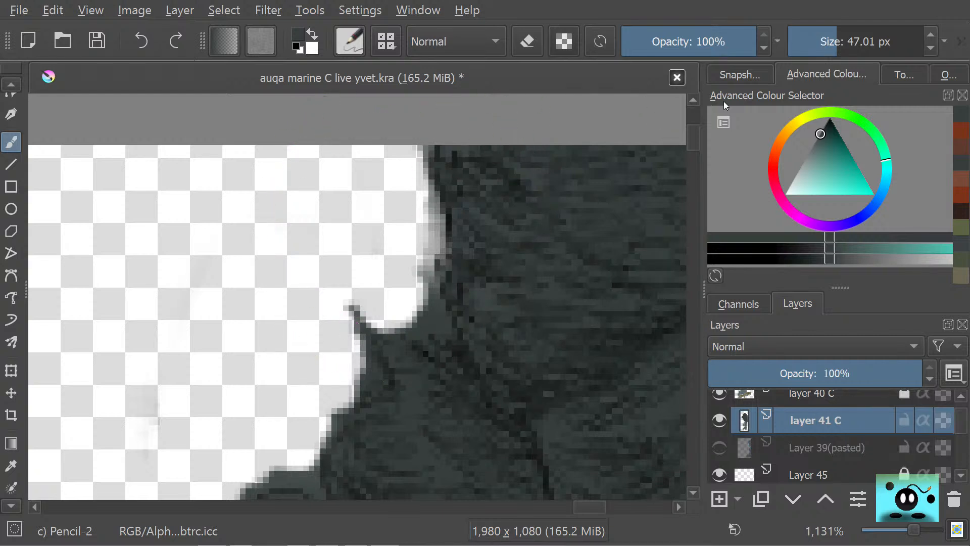
{"action": "left_click", "coordinate": [816, 39]}
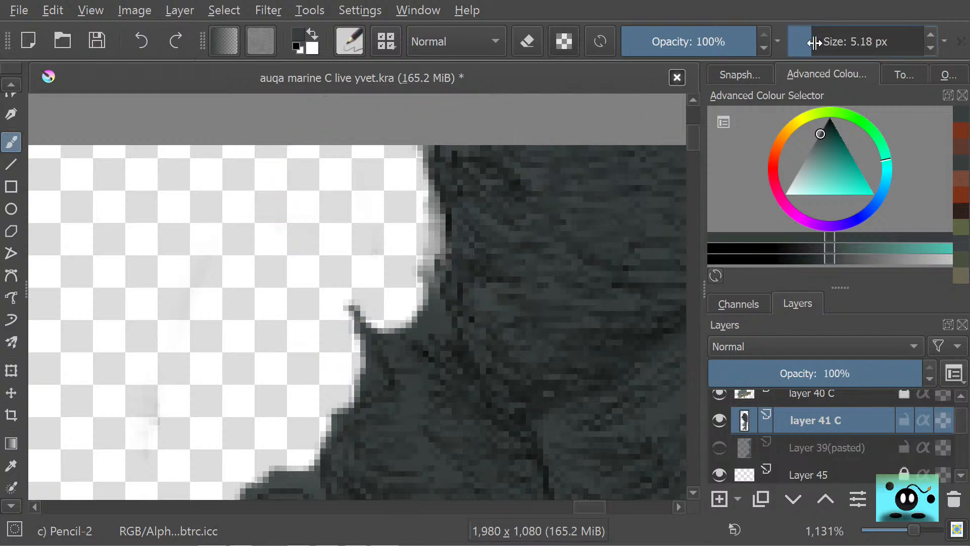
{"action": "key", "text": "slash"}
{"action": "left_click_drag", "start_coordinate": [815, 41], "coordinate": [810, 42]}
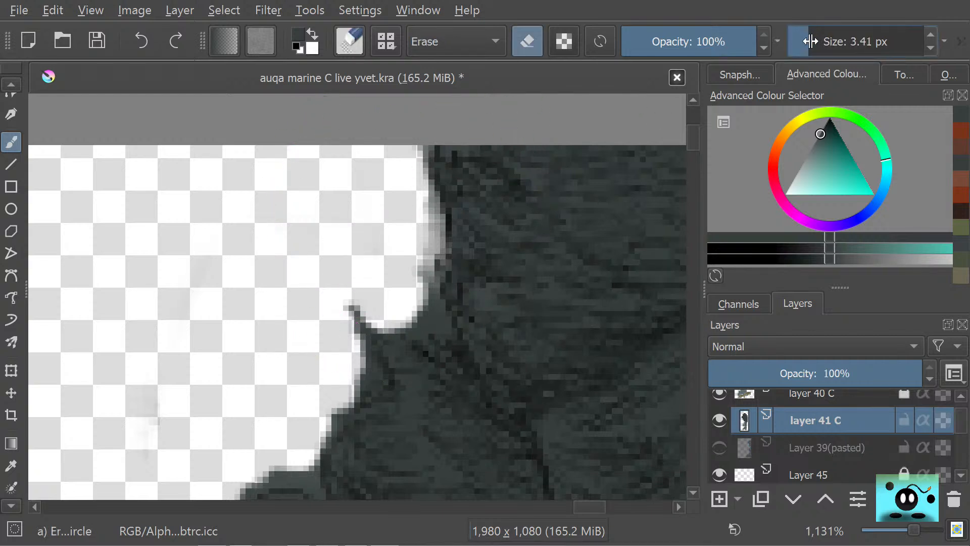
{"action": "mouse_move", "coordinate": [419, 156]}
{"action": "left_mouse_down"}
{"action": "mouse_move", "coordinate": [416, 185]}
{"action": "mouse_move", "coordinate": [415, 170]}
{"action": "mouse_move", "coordinate": [435, 236]}
{"action": "mouse_move", "coordinate": [424, 185]}
{"action": "left_mouse_up"}
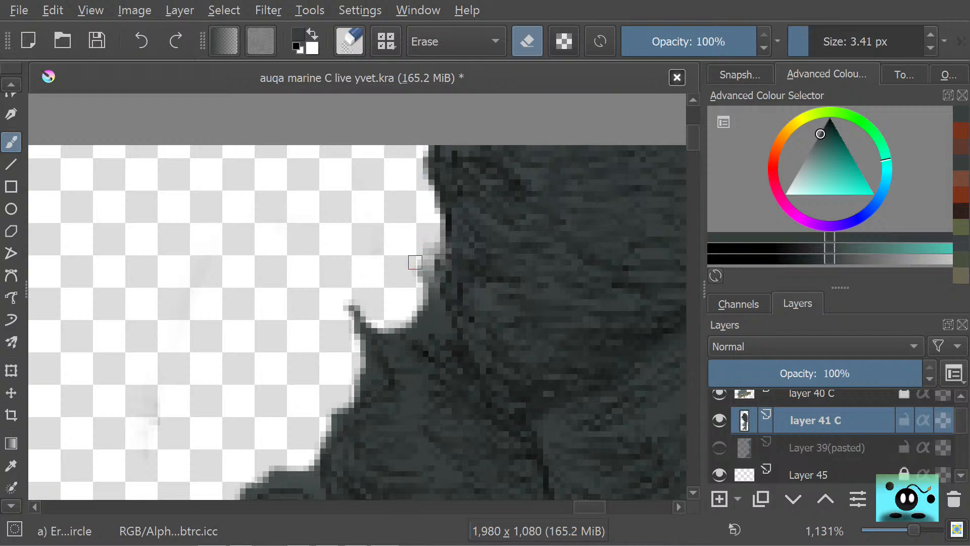
{"action": "mouse_move", "coordinate": [416, 262]}
{"action": "left_mouse_down"}
{"action": "mouse_move", "coordinate": [415, 295]}
{"action": "mouse_move", "coordinate": [423, 258]}
{"action": "mouse_move", "coordinate": [446, 330]}
{"action": "mouse_move", "coordinate": [430, 317]}
{"action": "mouse_move", "coordinate": [419, 327]}
{"action": "mouse_move", "coordinate": [364, 315]}
{"action": "mouse_move", "coordinate": [343, 364]}
{"action": "mouse_move", "coordinate": [353, 335]}
{"action": "mouse_move", "coordinate": [372, 320]}
{"action": "mouse_move", "coordinate": [351, 344]}
{"action": "mouse_move", "coordinate": [349, 310]}
{"action": "mouse_move", "coordinate": [352, 347]}
{"action": "mouse_move", "coordinate": [359, 340]}
{"action": "mouse_move", "coordinate": [361, 369]}
{"action": "mouse_move", "coordinate": [364, 358]}
{"action": "mouse_move", "coordinate": [372, 373]}
{"action": "mouse_move", "coordinate": [364, 385]}
{"action": "mouse_move", "coordinate": [372, 385]}
{"action": "mouse_move", "coordinate": [271, 477]}
{"action": "mouse_move", "coordinate": [308, 478]}
{"action": "left_mouse_up"}
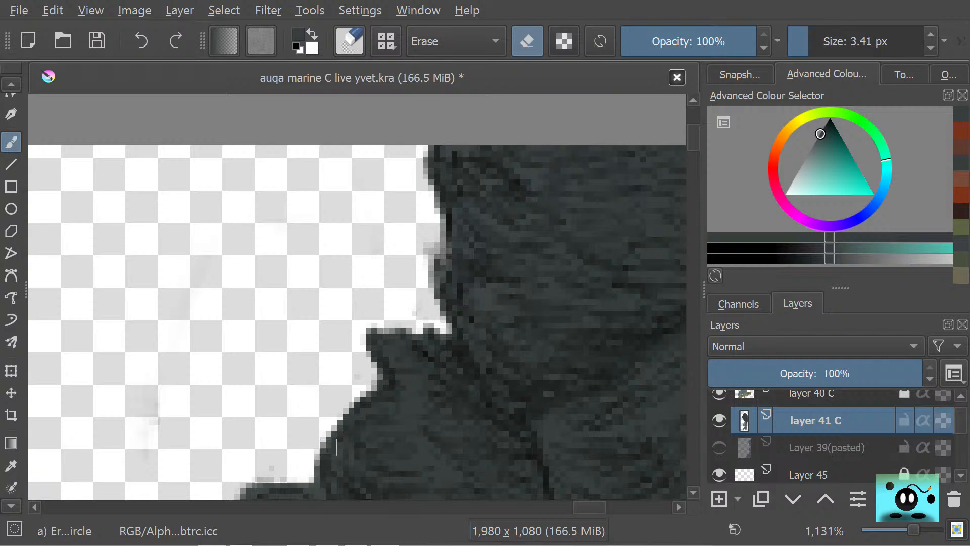
- Reduce the eraser to 1.75 px and clean the outline of the rounded boulder below the notch
{"action": "left_click_drag", "start_coordinate": [691, 134], "coordinate": [687, 153]}
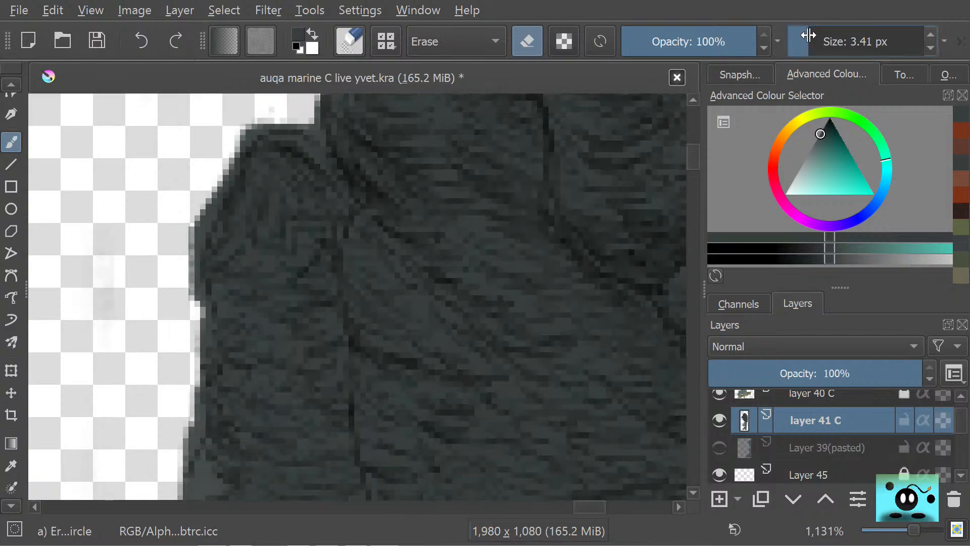
{"action": "left_click_drag", "start_coordinate": [808, 39], "coordinate": [806, 38]}
{"action": "mouse_move", "coordinate": [306, 121]}
{"action": "left_mouse_down"}
{"action": "mouse_move", "coordinate": [313, 98]}
{"action": "mouse_move", "coordinate": [253, 119]}
{"action": "mouse_move", "coordinate": [236, 137]}
{"action": "mouse_move", "coordinate": [243, 96]}
{"action": "mouse_move", "coordinate": [249, 132]}
{"action": "mouse_move", "coordinate": [263, 115]}
{"action": "mouse_move", "coordinate": [248, 134]}
{"action": "mouse_move", "coordinate": [266, 115]}
{"action": "mouse_move", "coordinate": [235, 152]}
{"action": "mouse_move", "coordinate": [263, 125]}
{"action": "left_mouse_up"}
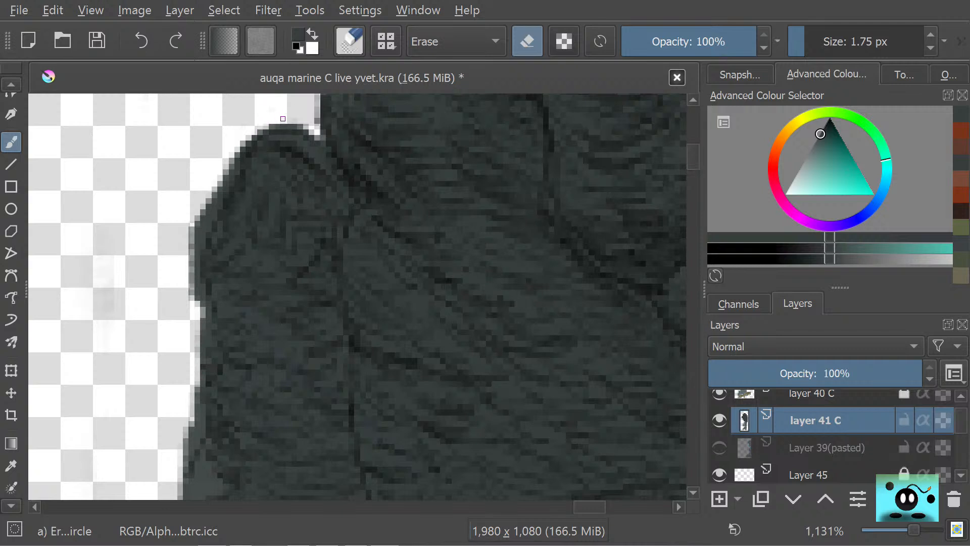
{"action": "mouse_move", "coordinate": [224, 169]}
{"action": "left_mouse_down"}
{"action": "mouse_move", "coordinate": [195, 230]}
{"action": "mouse_move", "coordinate": [223, 186]}
{"action": "left_mouse_up"}
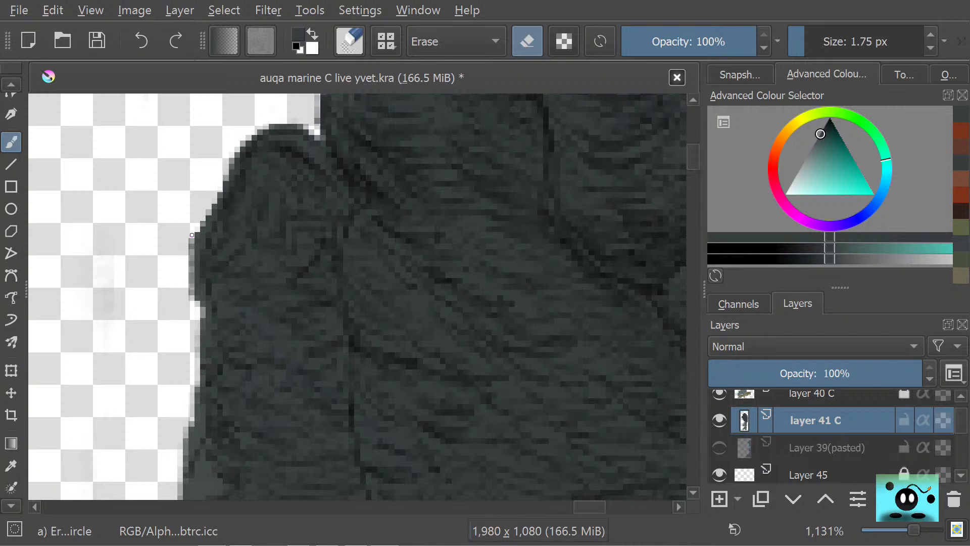
{"action": "left_click_drag", "start_coordinate": [192, 235], "coordinate": [190, 243]}
{"action": "mouse_move", "coordinate": [187, 284]}
{"action": "left_mouse_down"}
{"action": "mouse_move", "coordinate": [192, 298]}
{"action": "mouse_move", "coordinate": [190, 265]}
{"action": "left_mouse_up"}
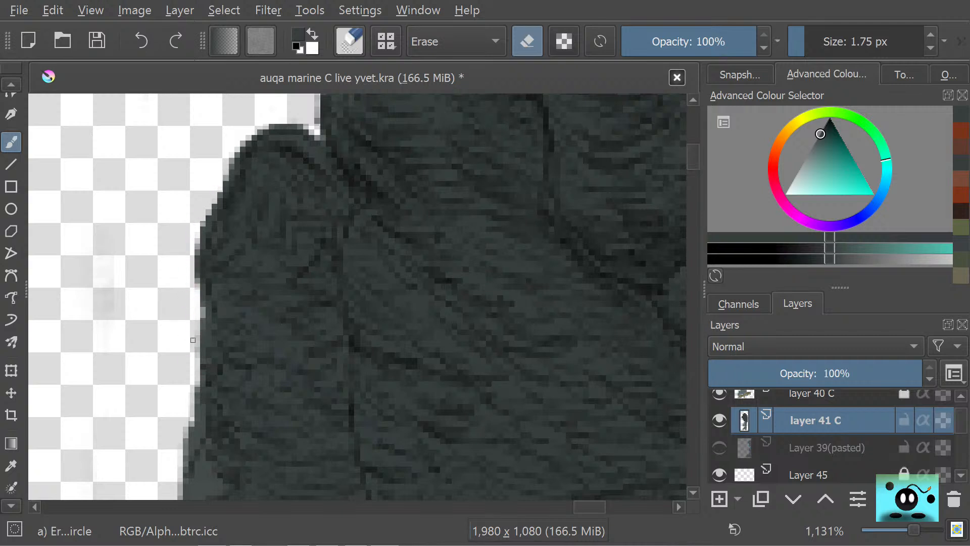
{"action": "mouse_move", "coordinate": [193, 340]}
{"action": "left_mouse_down"}
{"action": "mouse_move", "coordinate": [197, 348]}
{"action": "mouse_move", "coordinate": [200, 324]}
{"action": "mouse_move", "coordinate": [186, 373]}
{"action": "left_mouse_up"}
{"action": "mouse_move", "coordinate": [180, 435]}
{"action": "left_mouse_down"}
{"action": "mouse_move", "coordinate": [197, 401]}
{"action": "mouse_move", "coordinate": [177, 464]}
{"action": "left_mouse_up"}
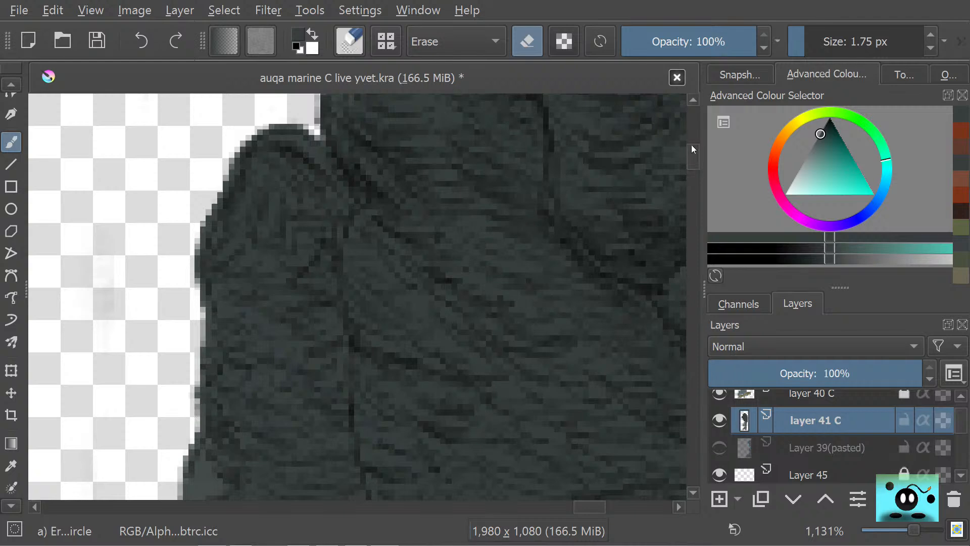
- Erase the soft dark fringe along the boulder's lower curve, following the outline diagonally down toward the pink coral
{"action": "left_click_drag", "start_coordinate": [692, 145], "coordinate": [688, 163]}
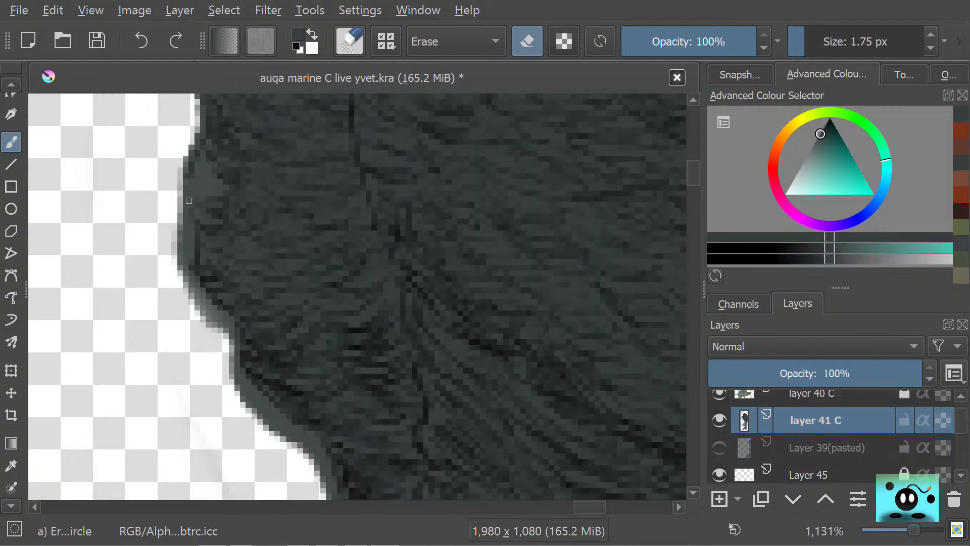
{"action": "mouse_move", "coordinate": [176, 256]}
{"action": "left_mouse_down"}
{"action": "mouse_move", "coordinate": [181, 233]}
{"action": "mouse_move", "coordinate": [179, 264]}
{"action": "mouse_move", "coordinate": [185, 221]}
{"action": "mouse_move", "coordinate": [185, 267]}
{"action": "mouse_move", "coordinate": [191, 233]}
{"action": "mouse_move", "coordinate": [180, 214]}
{"action": "left_mouse_up"}
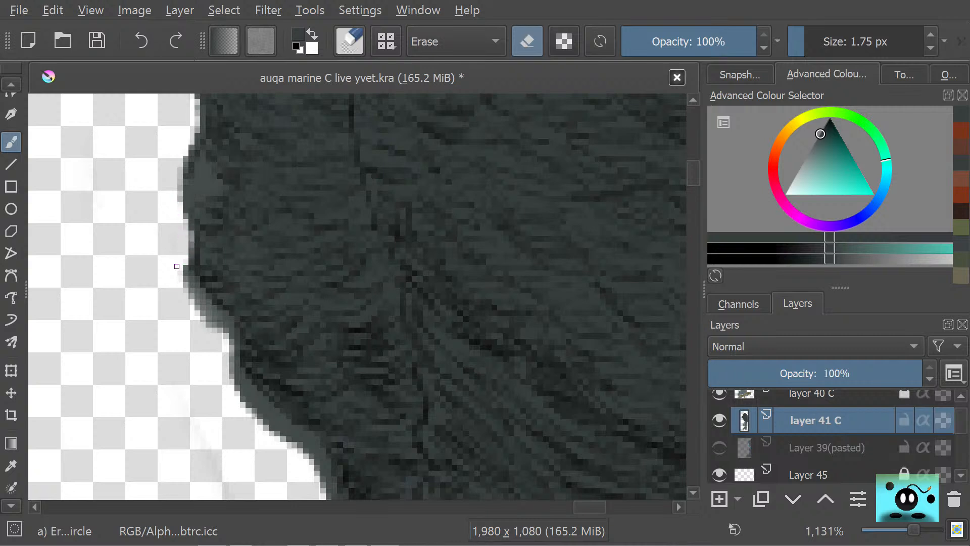
{"action": "mouse_move", "coordinate": [177, 266]}
{"action": "left_mouse_down"}
{"action": "mouse_move", "coordinate": [197, 316]}
{"action": "mouse_move", "coordinate": [177, 271]}
{"action": "left_mouse_up"}
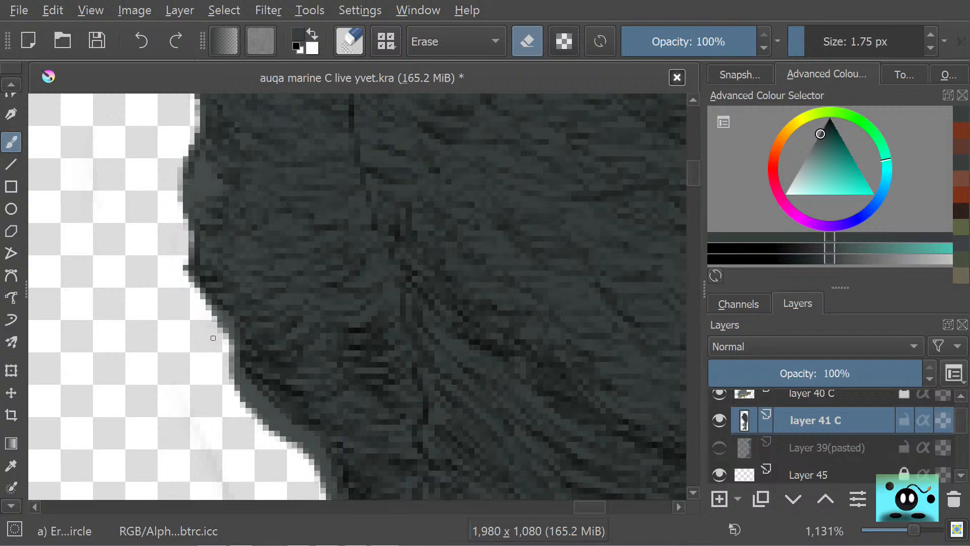
{"action": "mouse_move", "coordinate": [222, 331]}
{"action": "left_mouse_down"}
{"action": "mouse_move", "coordinate": [230, 380]}
{"action": "mouse_move", "coordinate": [218, 357]}
{"action": "mouse_move", "coordinate": [238, 397]}
{"action": "mouse_move", "coordinate": [225, 374]}
{"action": "mouse_move", "coordinate": [249, 394]}
{"action": "mouse_move", "coordinate": [233, 357]}
{"action": "mouse_move", "coordinate": [279, 426]}
{"action": "mouse_move", "coordinate": [289, 455]}
{"action": "mouse_move", "coordinate": [281, 451]}
{"action": "mouse_move", "coordinate": [274, 421]}
{"action": "mouse_move", "coordinate": [308, 453]}
{"action": "mouse_move", "coordinate": [304, 437]}
{"action": "mouse_move", "coordinate": [312, 444]}
{"action": "mouse_move", "coordinate": [323, 491]}
{"action": "left_mouse_up"}
- Clean the rock's outline above the pink coral and in the gap beneath the coral's base
{"action": "left_click_drag", "start_coordinate": [689, 176], "coordinate": [687, 190]}
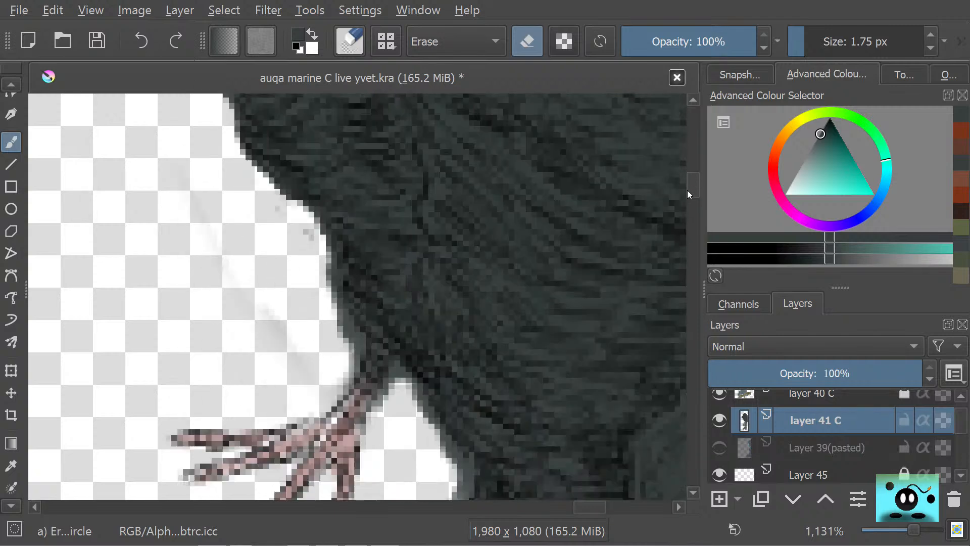
{"action": "mouse_move", "coordinate": [329, 228]}
{"action": "left_mouse_down"}
{"action": "mouse_move", "coordinate": [355, 319]}
{"action": "mouse_move", "coordinate": [361, 308]}
{"action": "left_mouse_up"}
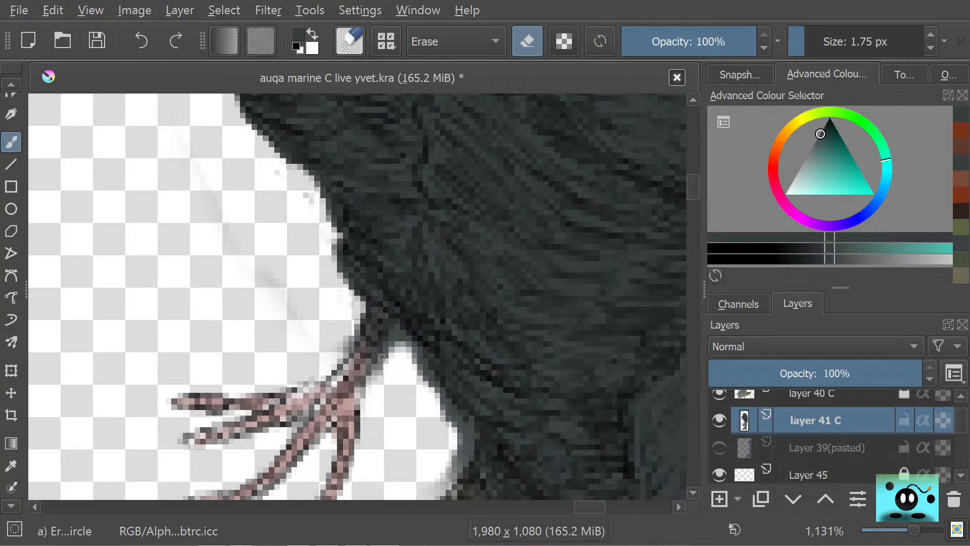
{"action": "left_click_drag", "start_coordinate": [393, 343], "coordinate": [380, 381]}
{"action": "mouse_move", "coordinate": [393, 348]}
{"action": "left_mouse_down"}
{"action": "mouse_move", "coordinate": [430, 392]}
{"action": "mouse_move", "coordinate": [421, 363]}
{"action": "mouse_move", "coordinate": [464, 453]}
{"action": "mouse_move", "coordinate": [471, 436]}
{"action": "mouse_move", "coordinate": [445, 462]}
{"action": "left_mouse_up"}
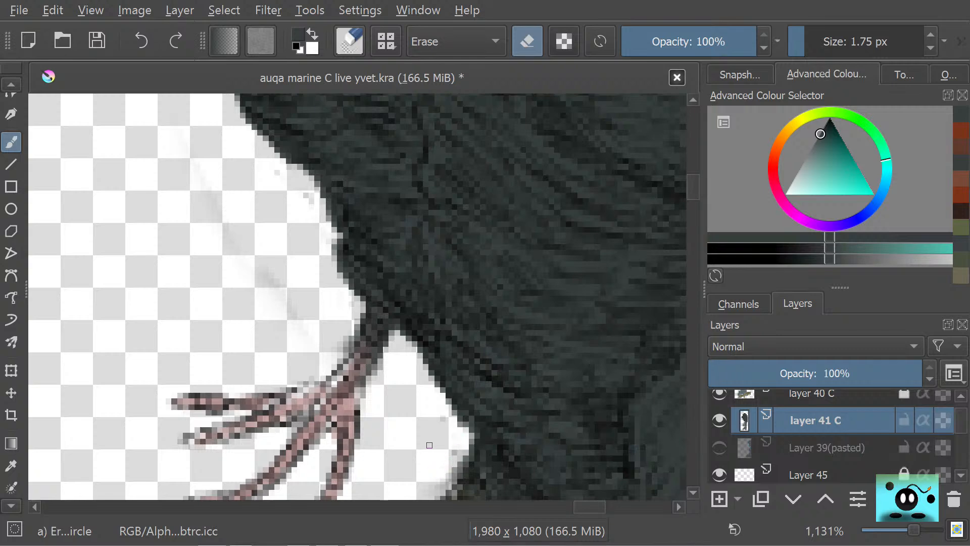
- Erase the stray paint on the rock's edge above the green coral and inside the small triangular opening beside that coral
{"action": "left_click_drag", "start_coordinate": [693, 185], "coordinate": [694, 195]}
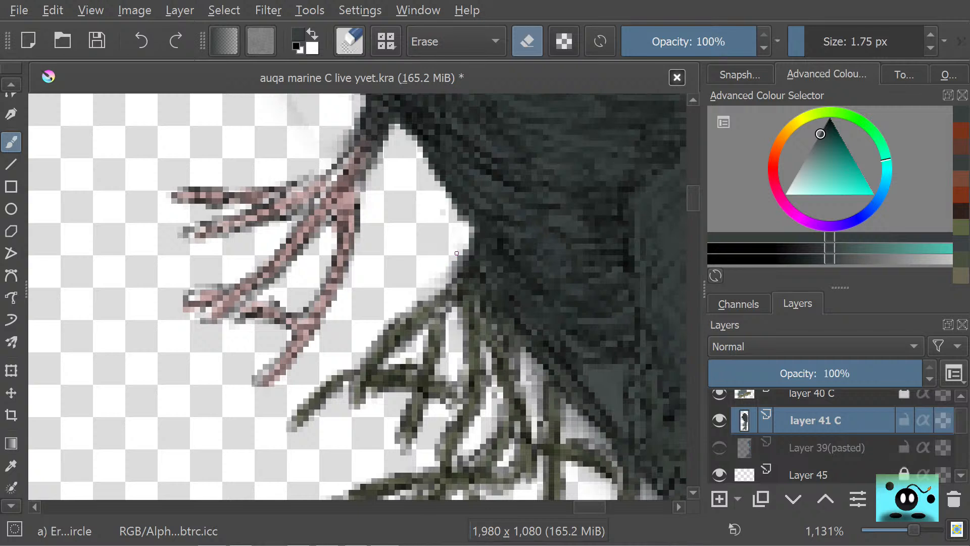
{"action": "mouse_move", "coordinate": [457, 253]}
{"action": "left_mouse_down"}
{"action": "mouse_move", "coordinate": [449, 267]}
{"action": "mouse_move", "coordinate": [464, 245]}
{"action": "left_mouse_up"}
{"action": "left_click", "coordinate": [571, 505]}
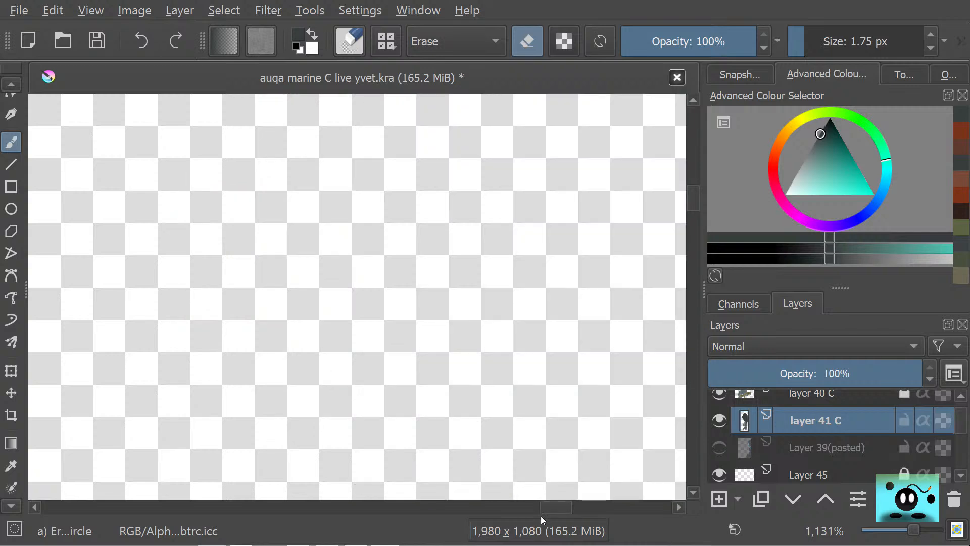
{"action": "left_click_drag", "start_coordinate": [542, 511], "coordinate": [593, 495]}
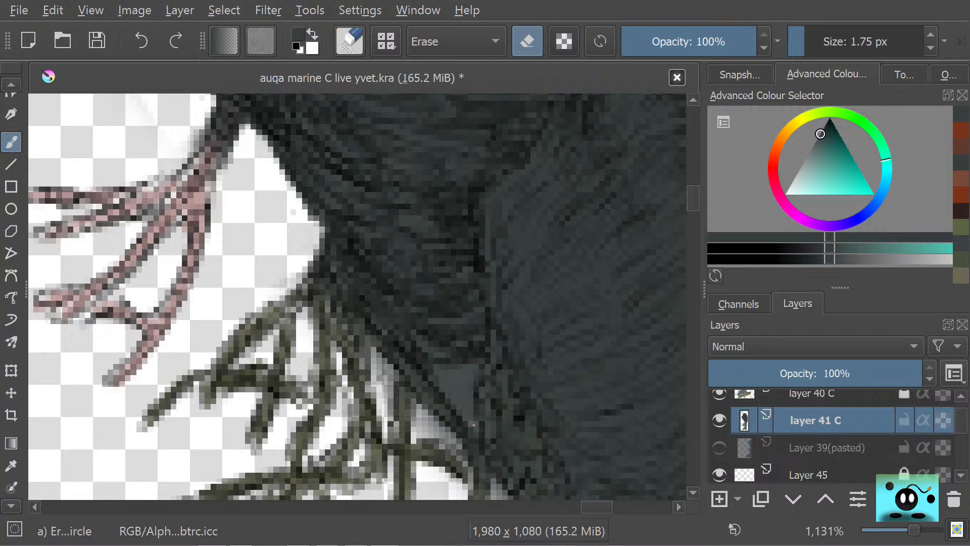
{"action": "mouse_move", "coordinate": [474, 424]}
{"action": "left_mouse_down"}
{"action": "mouse_move", "coordinate": [440, 379]}
{"action": "mouse_move", "coordinate": [467, 372]}
{"action": "mouse_move", "coordinate": [467, 410]}
{"action": "mouse_move", "coordinate": [468, 398]}
{"action": "left_mouse_up"}
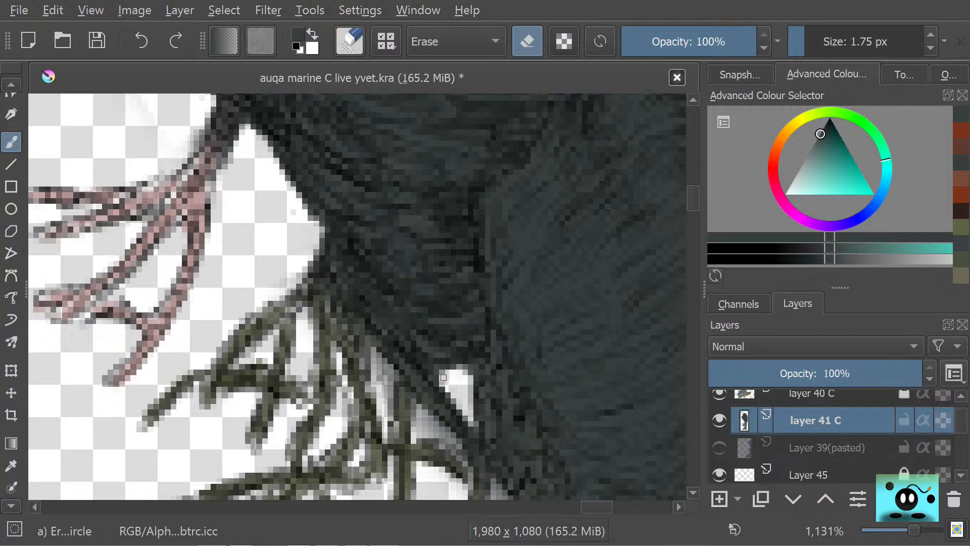
- Examine the cleaned rock outline around the pink and green corals, at both overview and close range
{"action": "left_click_drag", "start_coordinate": [685, 194], "coordinate": [686, 208]}
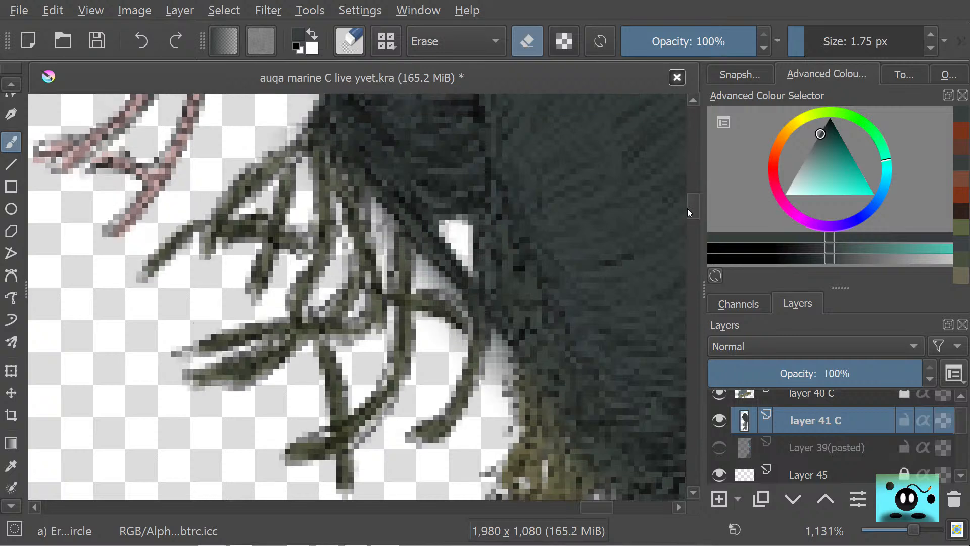
{"action": "key", "text": "minus"}
{"action": "key", "text": "minus"}
{"action": "key", "text": "minus"}
{"action": "key", "text": "minus"}
{"action": "key", "text": "minus"}
{"action": "key", "text": "minus"}
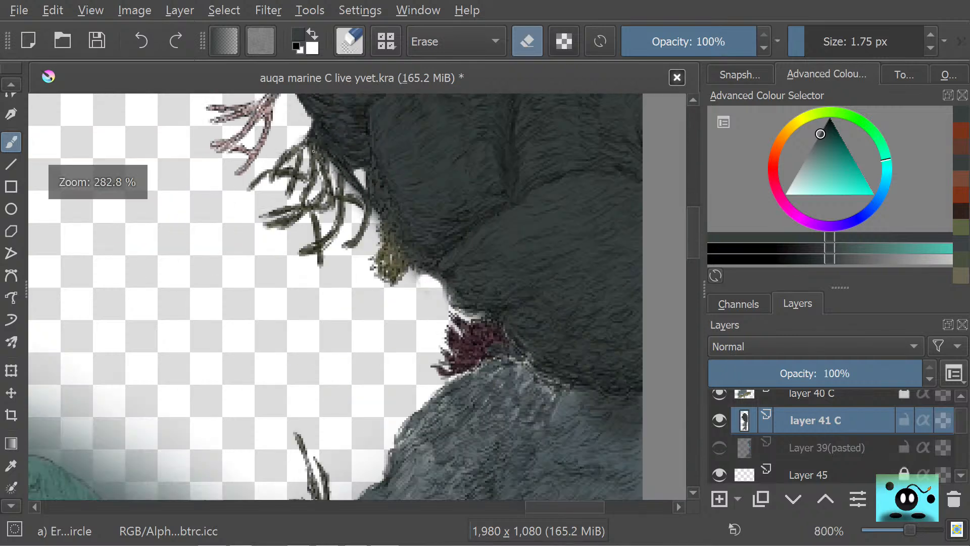
{"action": "key", "text": "plus"}
{"action": "key", "text": "plus"}
{"action": "key", "text": "plus"}
{"action": "key", "text": "plus"}
{"action": "key", "text": "plus"}
{"action": "key", "text": "plus"}
{"action": "key", "text": "plus"}
{"action": "key", "text": "plus"}
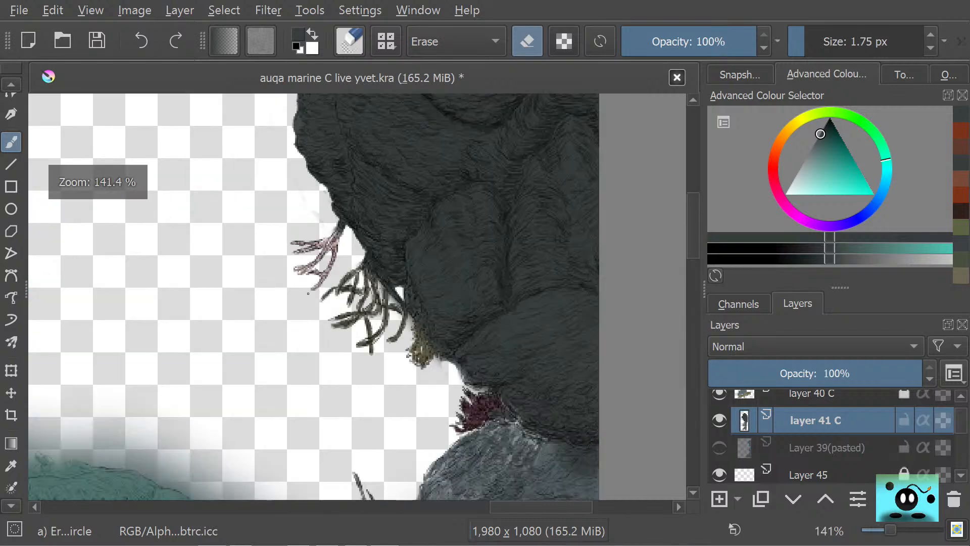
{"action": "key", "text": "plus"}
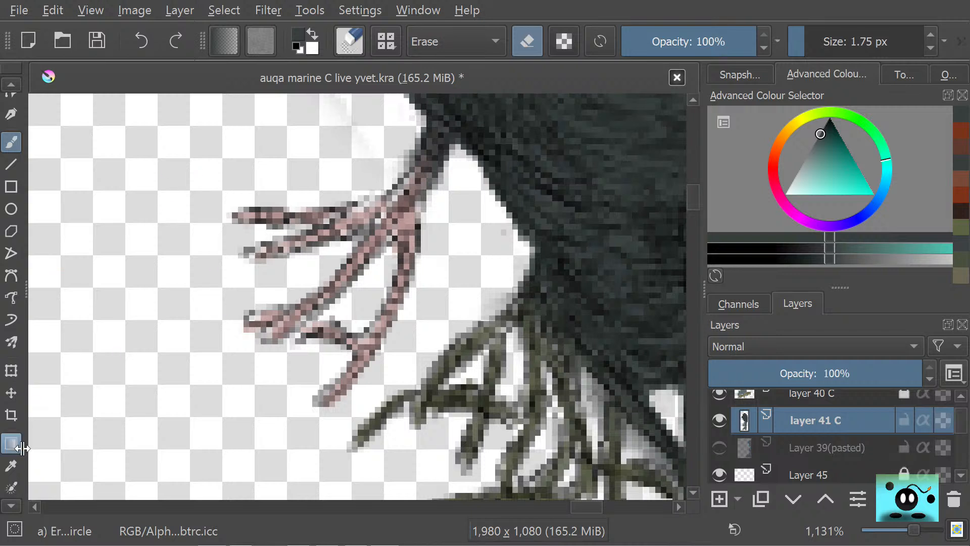
- Sample the pink coral's colour and paint over its stem and all its branches with the pencil at 11.48 px
{"action": "left_click", "coordinate": [7, 466]}
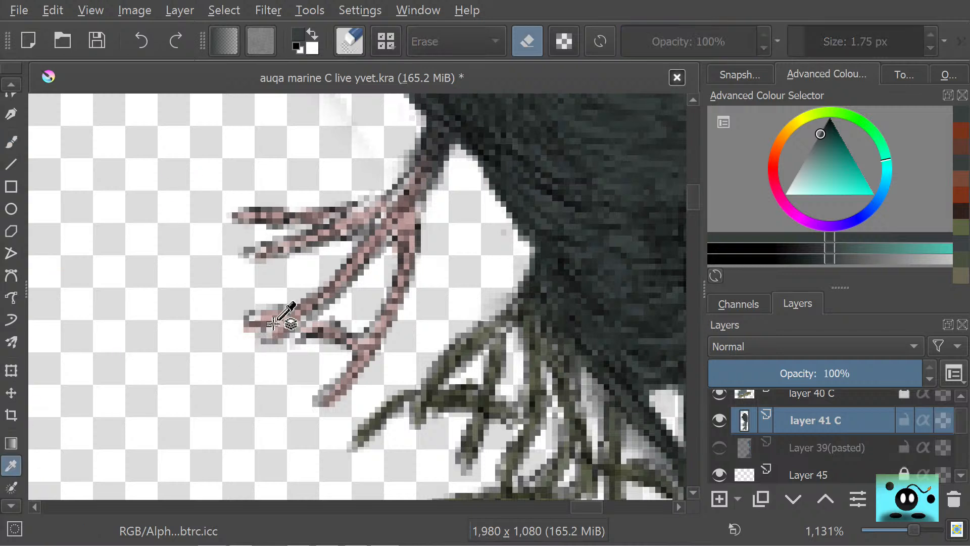
{"action": "left_click", "coordinate": [274, 323]}
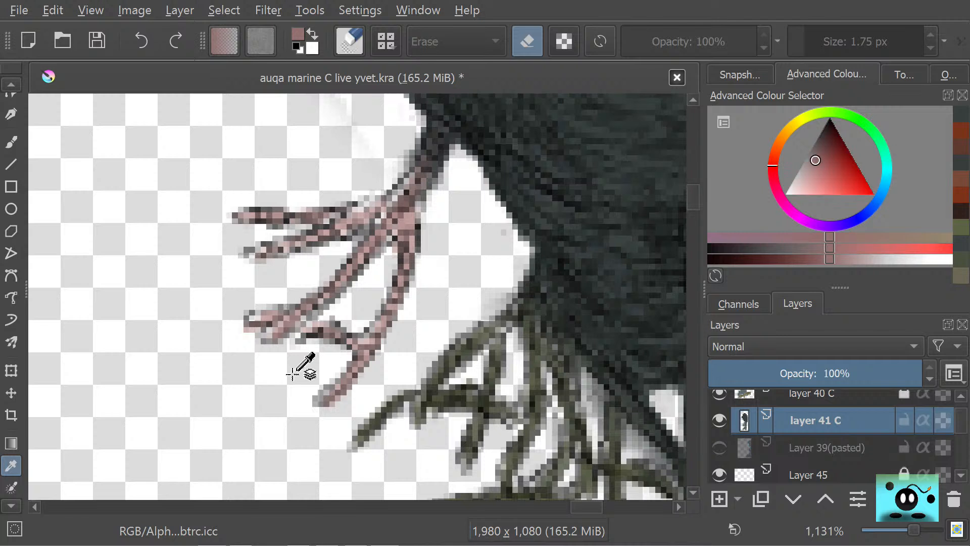
{"action": "left_click", "coordinate": [4, 139]}
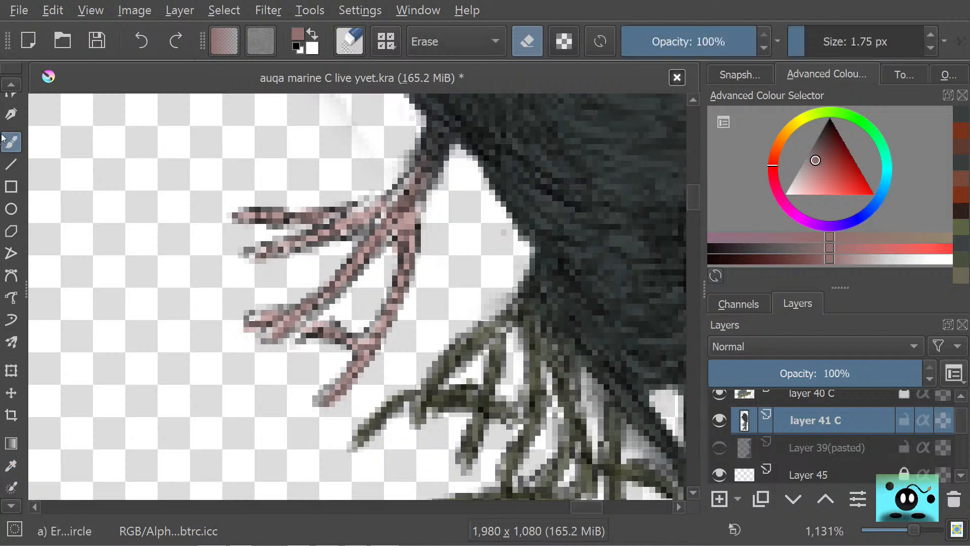
{"action": "key", "text": "/"}
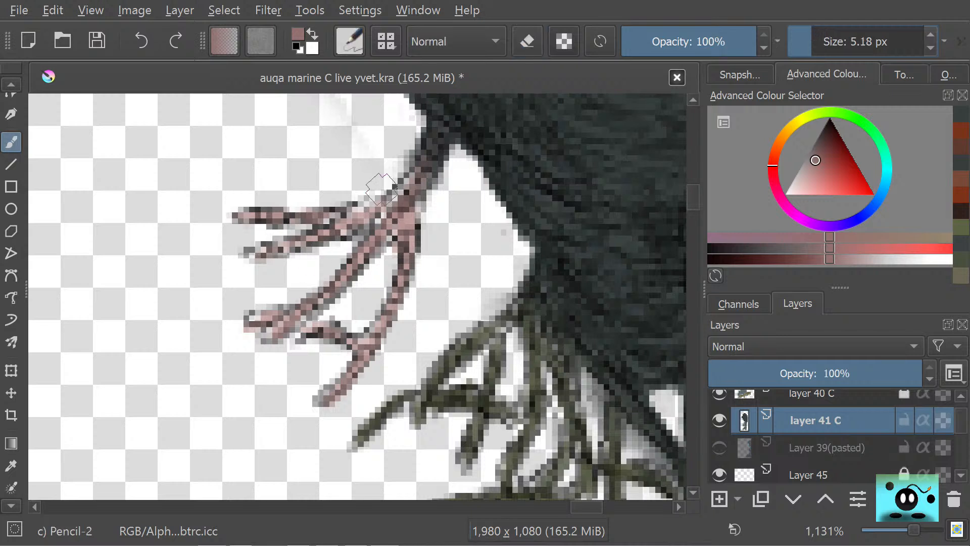
{"action": "left_click_drag", "start_coordinate": [539, 171], "coordinate": [576, 167]}
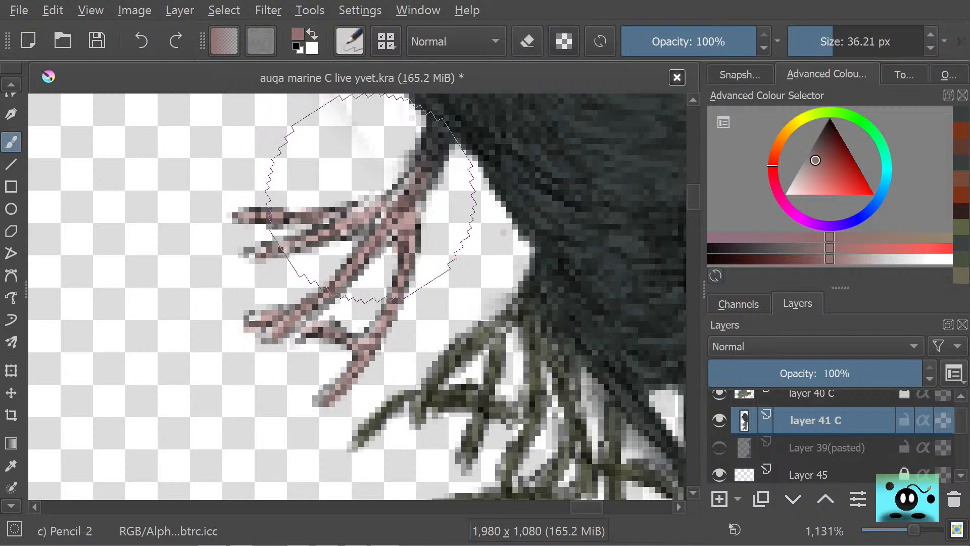
{"action": "left_click_drag", "start_coordinate": [407, 237], "coordinate": [374, 230]}
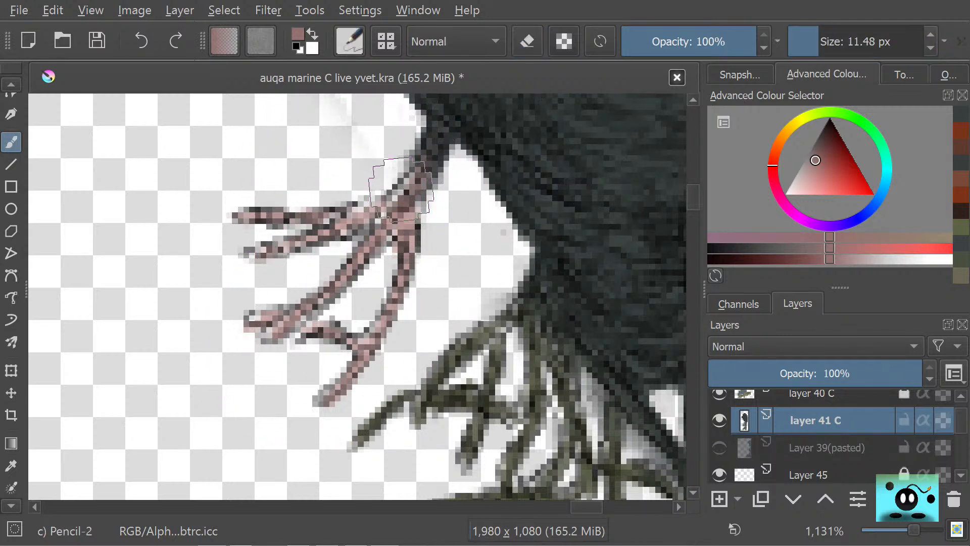
{"action": "mouse_move", "coordinate": [394, 192]}
{"action": "left_mouse_down"}
{"action": "mouse_move", "coordinate": [309, 298]}
{"action": "mouse_move", "coordinate": [257, 343]}
{"action": "mouse_move", "coordinate": [240, 337]}
{"action": "mouse_move", "coordinate": [427, 167]}
{"action": "mouse_move", "coordinate": [442, 124]}
{"action": "left_mouse_up"}
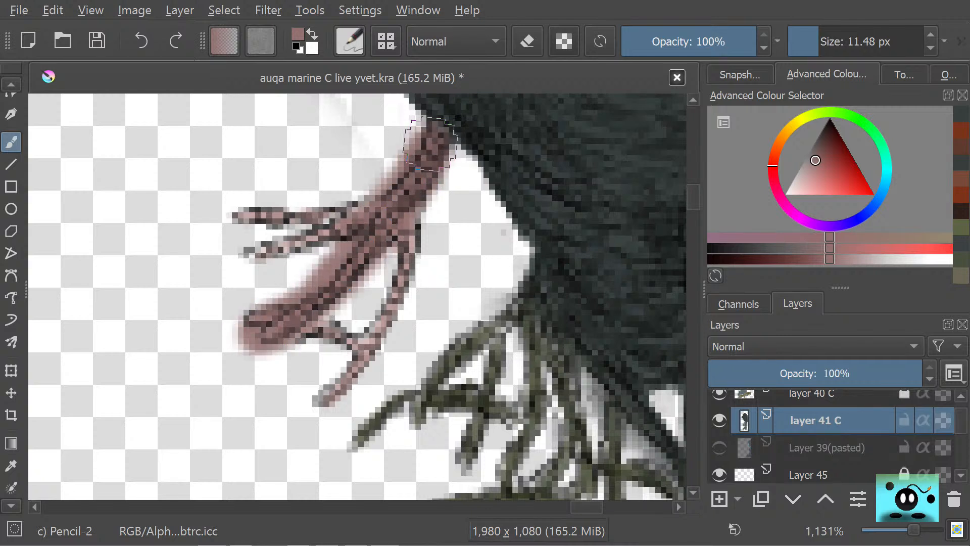
{"action": "mouse_move", "coordinate": [370, 217]}
{"action": "left_mouse_down"}
{"action": "mouse_move", "coordinate": [255, 254]}
{"action": "mouse_move", "coordinate": [369, 212]}
{"action": "mouse_move", "coordinate": [259, 221]}
{"action": "mouse_move", "coordinate": [390, 207]}
{"action": "mouse_move", "coordinate": [407, 223]}
{"action": "mouse_move", "coordinate": [409, 252]}
{"action": "mouse_move", "coordinate": [379, 349]}
{"action": "mouse_move", "coordinate": [406, 287]}
{"action": "mouse_move", "coordinate": [325, 399]}
{"action": "mouse_move", "coordinate": [376, 338]}
{"action": "mouse_move", "coordinate": [291, 351]}
{"action": "left_mouse_up"}
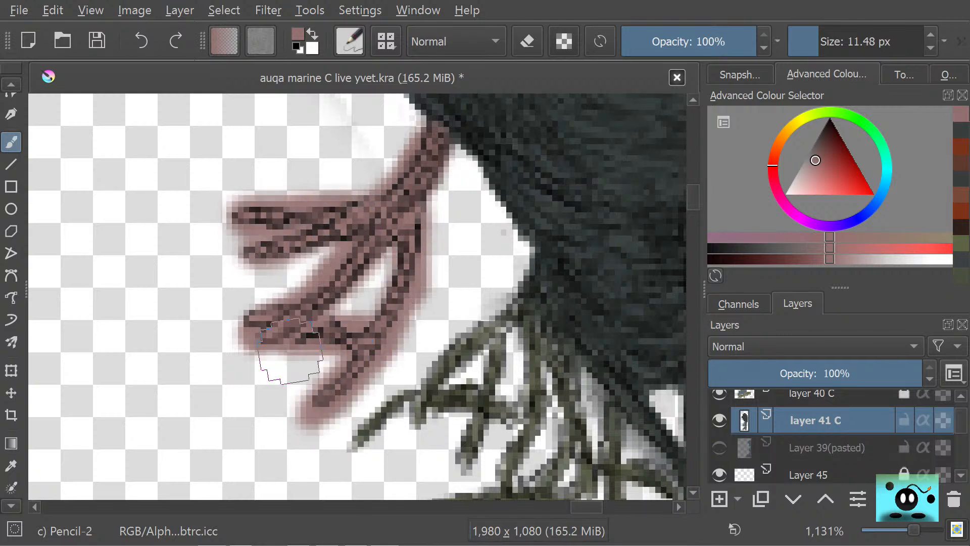
- Set the eraser to 2.09 px and trim the pink fringe along the coral's uppermost branch and the outer side of its stem
{"action": "key", "text": "e"}
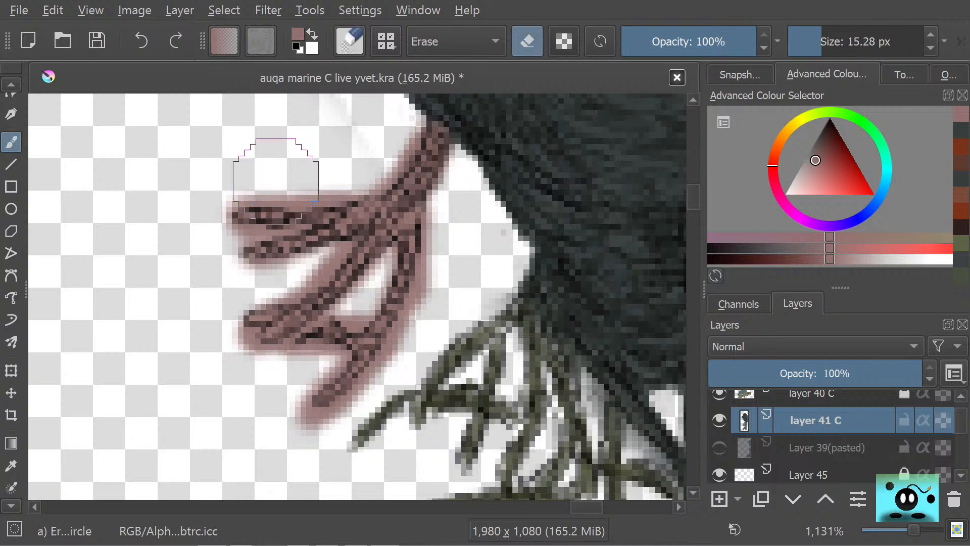
{"action": "left_click_drag", "start_coordinate": [816, 40], "coordinate": [807, 46]}
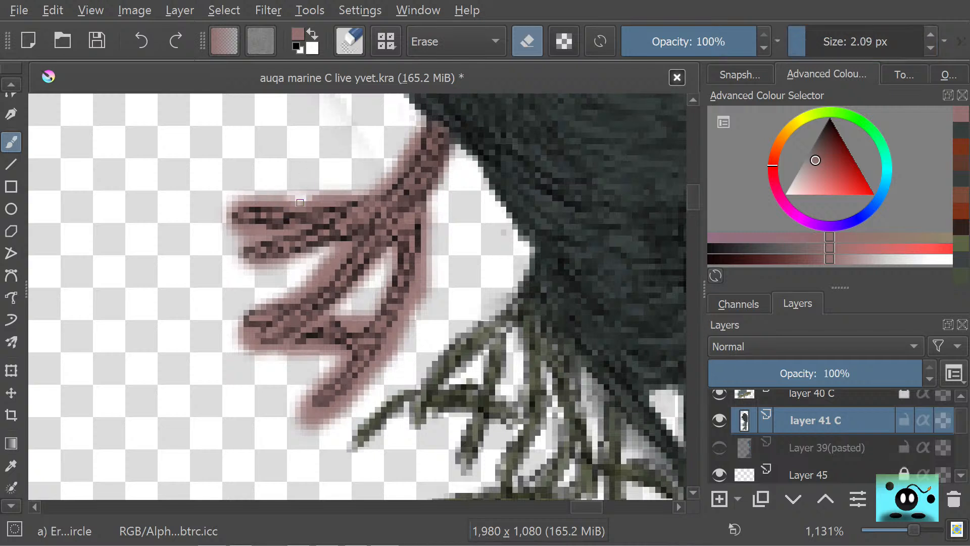
{"action": "left_click_drag", "start_coordinate": [300, 205], "coordinate": [337, 197]}
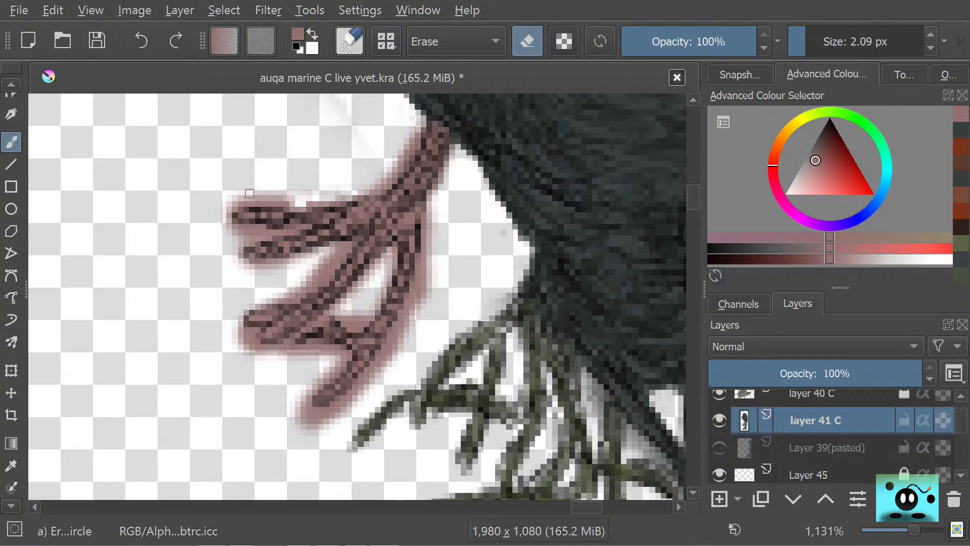
{"action": "mouse_move", "coordinate": [250, 193]}
{"action": "left_mouse_down"}
{"action": "mouse_move", "coordinate": [288, 197]}
{"action": "mouse_move", "coordinate": [232, 201]}
{"action": "mouse_move", "coordinate": [301, 193]}
{"action": "left_mouse_up"}
{"action": "mouse_move", "coordinate": [371, 180]}
{"action": "left_mouse_down"}
{"action": "mouse_move", "coordinate": [388, 176]}
{"action": "mouse_move", "coordinate": [418, 128]}
{"action": "left_mouse_up"}
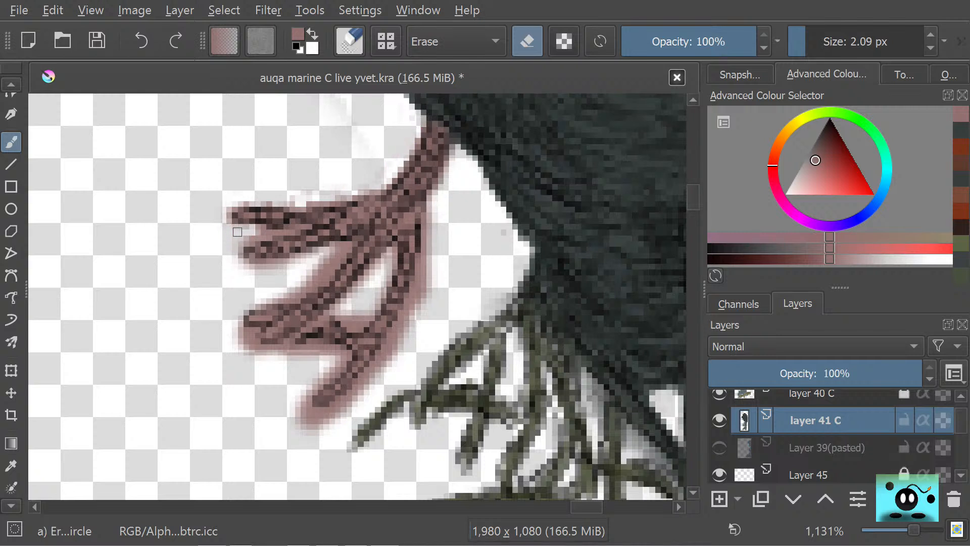
- Erase the pink overspill between and around the coral's lower branches, including the enclosed gap between them
{"action": "left_click_drag", "start_coordinate": [241, 237], "coordinate": [284, 233]}
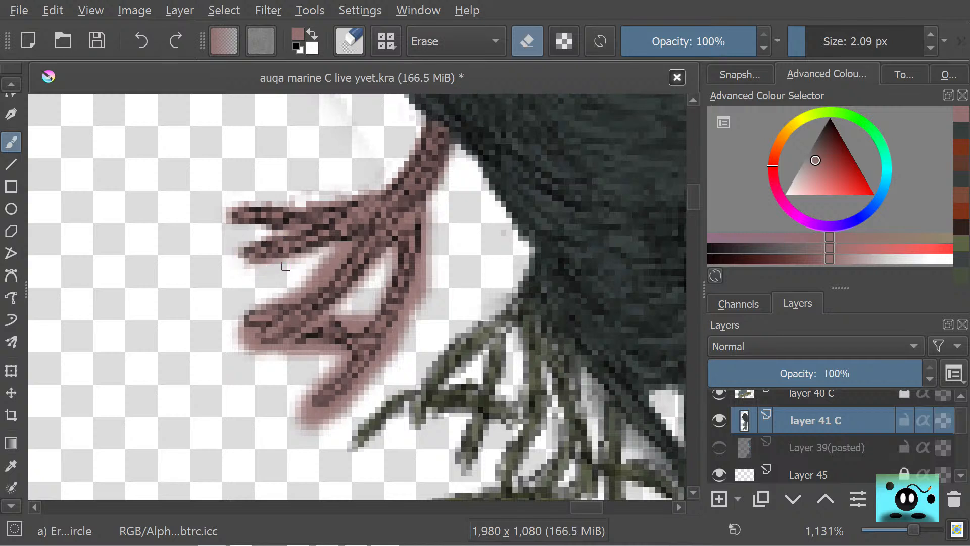
{"action": "mouse_move", "coordinate": [313, 270]}
{"action": "left_mouse_down"}
{"action": "mouse_move", "coordinate": [331, 266]}
{"action": "mouse_move", "coordinate": [319, 281]}
{"action": "mouse_move", "coordinate": [350, 244]}
{"action": "left_mouse_up"}
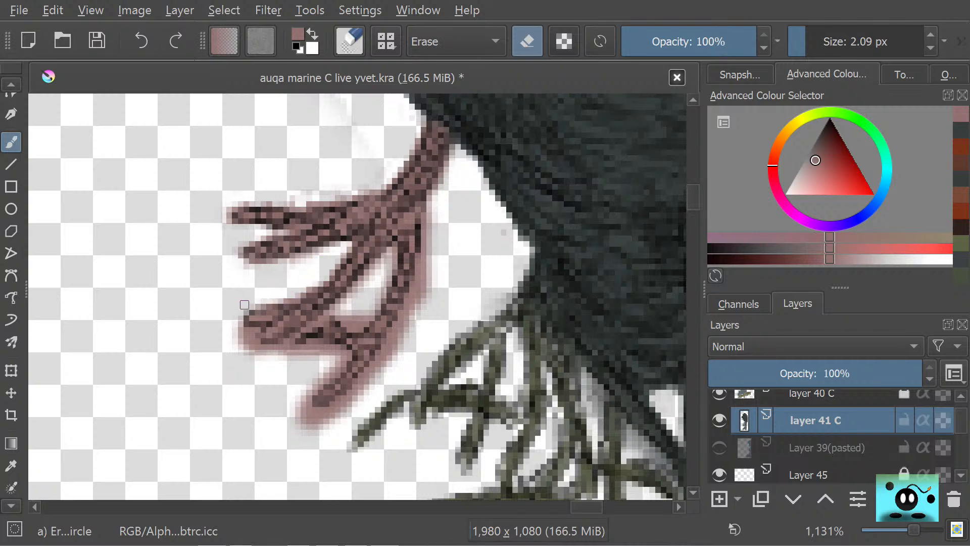
{"action": "mouse_move", "coordinate": [236, 337]}
{"action": "left_mouse_down"}
{"action": "mouse_move", "coordinate": [263, 356]}
{"action": "mouse_move", "coordinate": [314, 346]}
{"action": "mouse_move", "coordinate": [339, 355]}
{"action": "mouse_move", "coordinate": [298, 409]}
{"action": "mouse_move", "coordinate": [305, 415]}
{"action": "mouse_move", "coordinate": [306, 401]}
{"action": "mouse_move", "coordinate": [316, 425]}
{"action": "mouse_move", "coordinate": [327, 422]}
{"action": "mouse_move", "coordinate": [304, 417]}
{"action": "mouse_move", "coordinate": [306, 426]}
{"action": "mouse_move", "coordinate": [344, 409]}
{"action": "mouse_move", "coordinate": [341, 422]}
{"action": "mouse_move", "coordinate": [337, 408]}
{"action": "mouse_move", "coordinate": [402, 338]}
{"action": "mouse_move", "coordinate": [300, 435]}
{"action": "mouse_move", "coordinate": [371, 389]}
{"action": "mouse_move", "coordinate": [431, 279]}
{"action": "mouse_move", "coordinate": [428, 316]}
{"action": "left_mouse_up"}
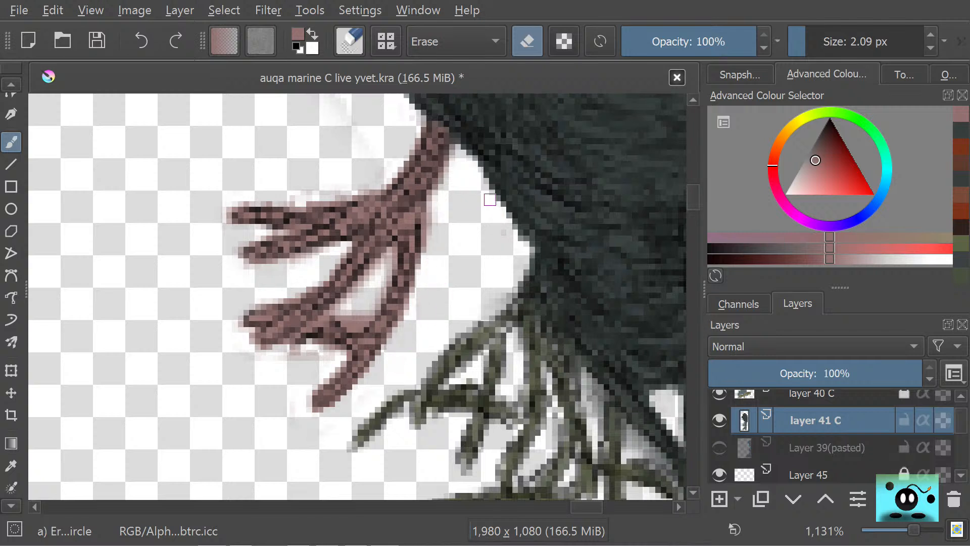
{"action": "mouse_move", "coordinate": [356, 324]}
{"action": "left_mouse_down"}
{"action": "mouse_move", "coordinate": [349, 320]}
{"action": "mouse_move", "coordinate": [380, 265]}
{"action": "mouse_move", "coordinate": [357, 309]}
{"action": "left_mouse_up"}
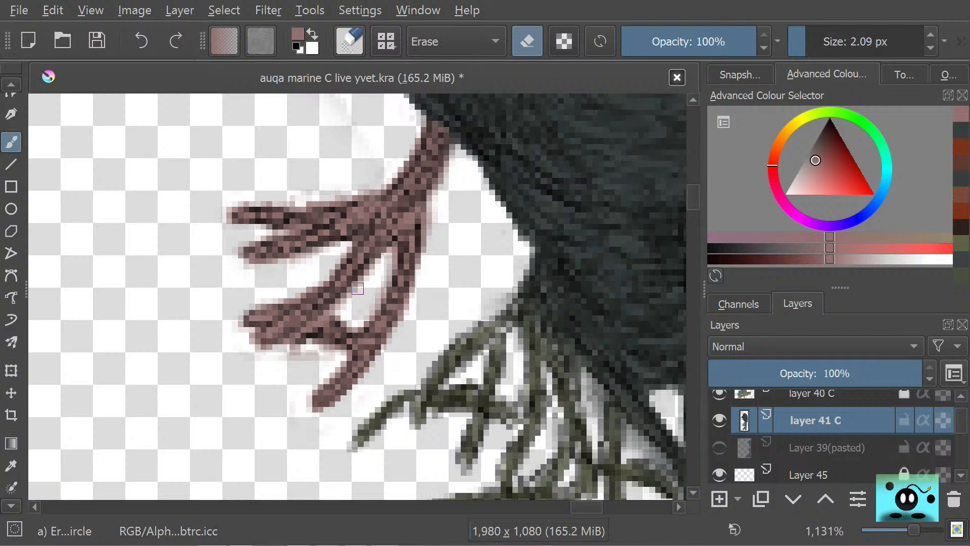
- Sample the green coral's colour, brighten it to olive green and paint over the coral's branches with the 11.48 px pencil
{"action": "key", "text": "slash"}
{"action": "left_click", "coordinate": [11, 465]}
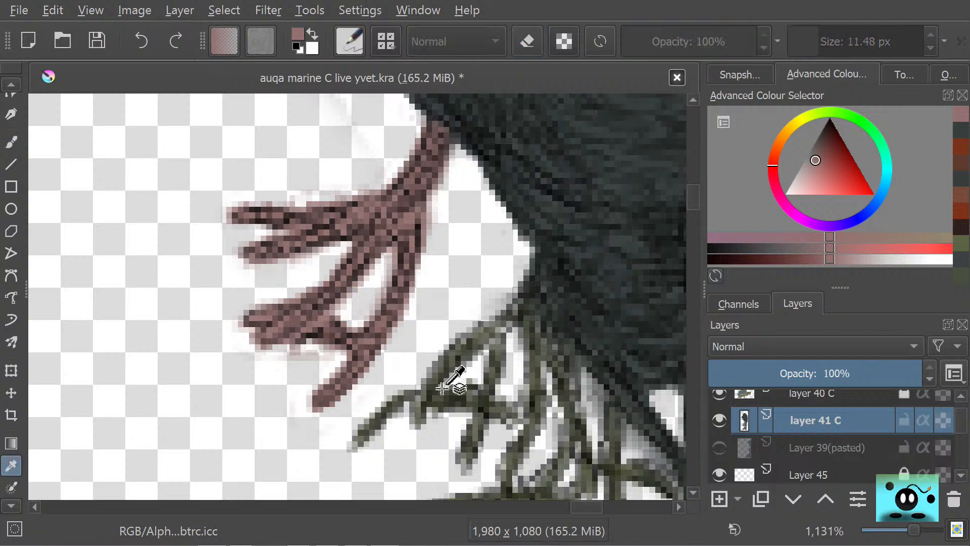
{"action": "left_click", "coordinate": [451, 377]}
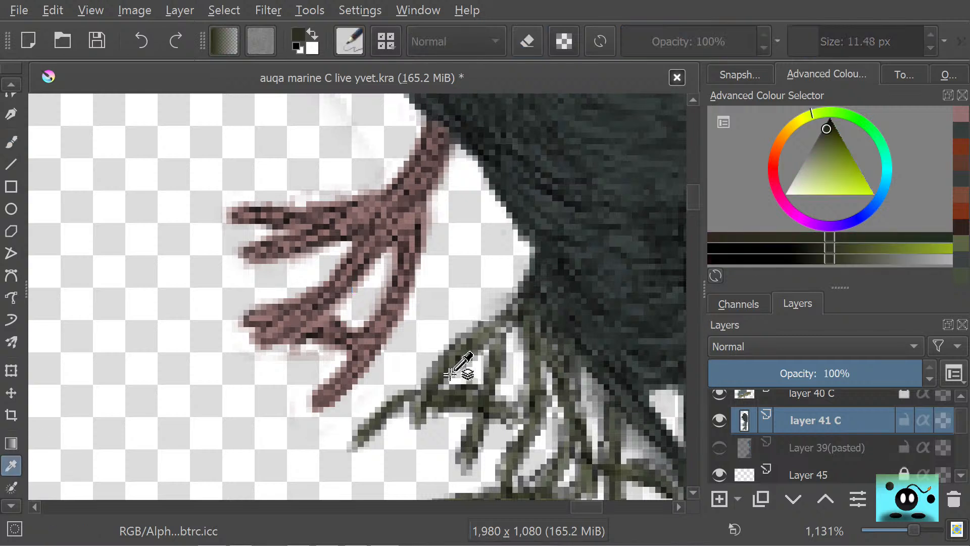
{"action": "left_click", "coordinate": [12, 142]}
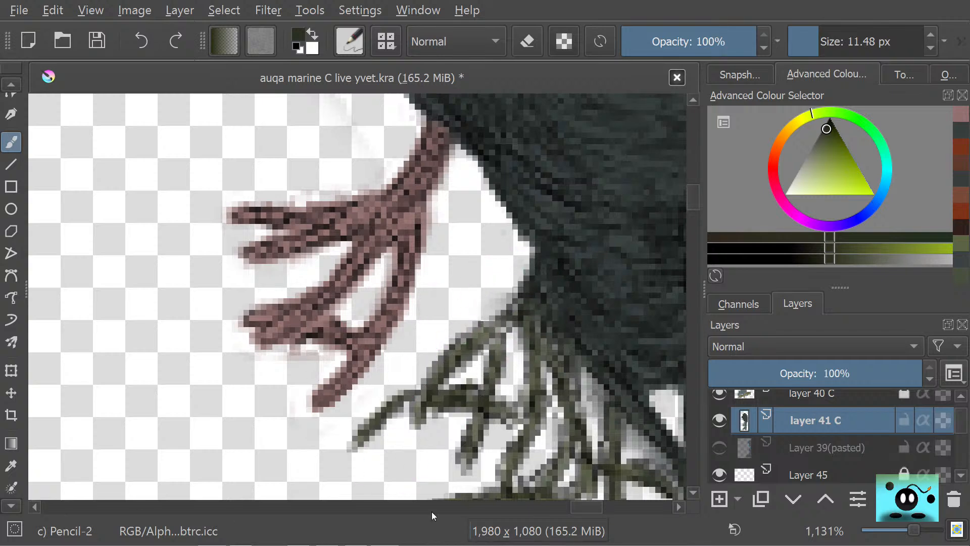
{"action": "left_click_drag", "start_coordinate": [575, 505], "coordinate": [581, 506]}
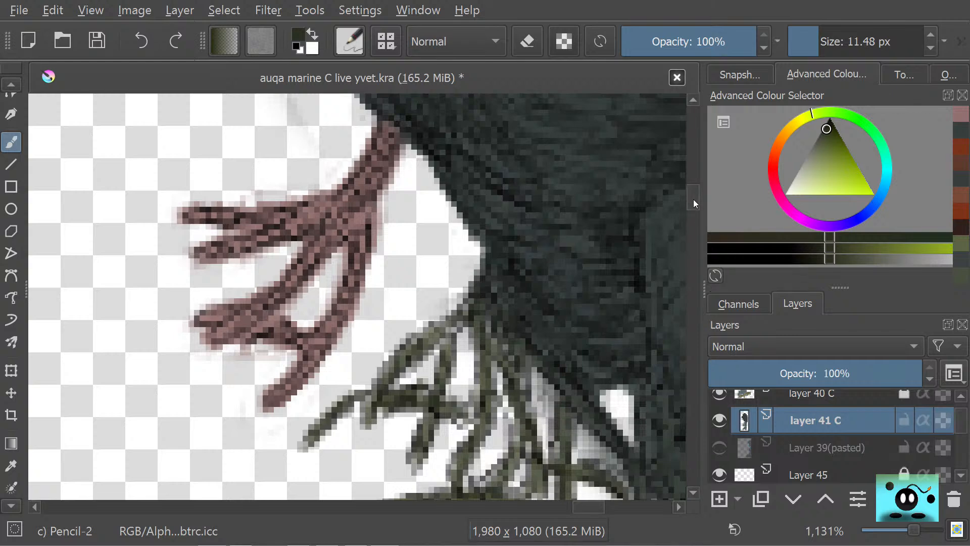
{"action": "left_click_drag", "start_coordinate": [694, 199], "coordinate": [698, 208]}
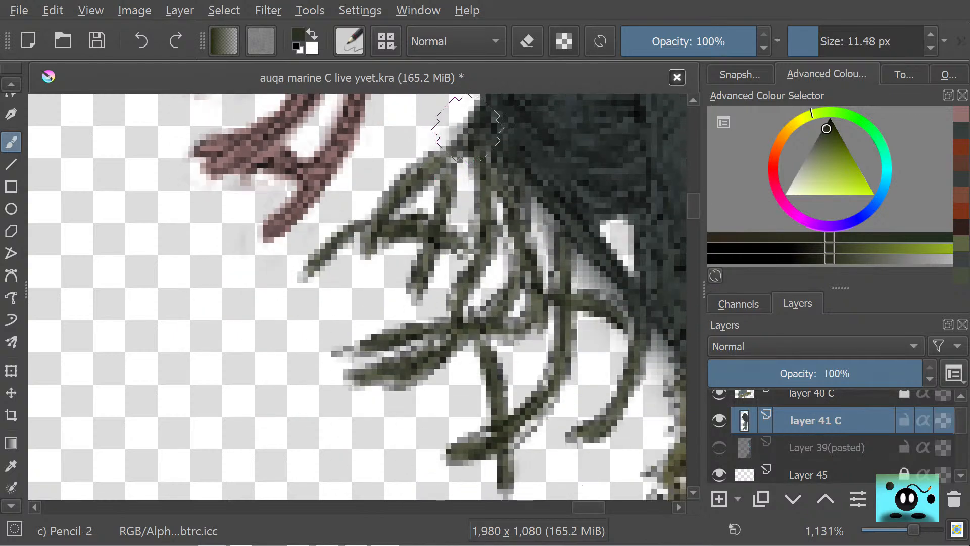
{"action": "mouse_move", "coordinate": [468, 127]}
{"action": "left_mouse_down"}
{"action": "mouse_move", "coordinate": [403, 189]}
{"action": "mouse_move", "coordinate": [366, 254]}
{"action": "mouse_move", "coordinate": [420, 171]}
{"action": "mouse_move", "coordinate": [452, 163]}
{"action": "mouse_move", "coordinate": [408, 304]}
{"action": "mouse_move", "coordinate": [441, 209]}
{"action": "mouse_move", "coordinate": [437, 229]}
{"action": "mouse_move", "coordinate": [391, 221]}
{"action": "mouse_move", "coordinate": [309, 284]}
{"action": "left_mouse_up"}
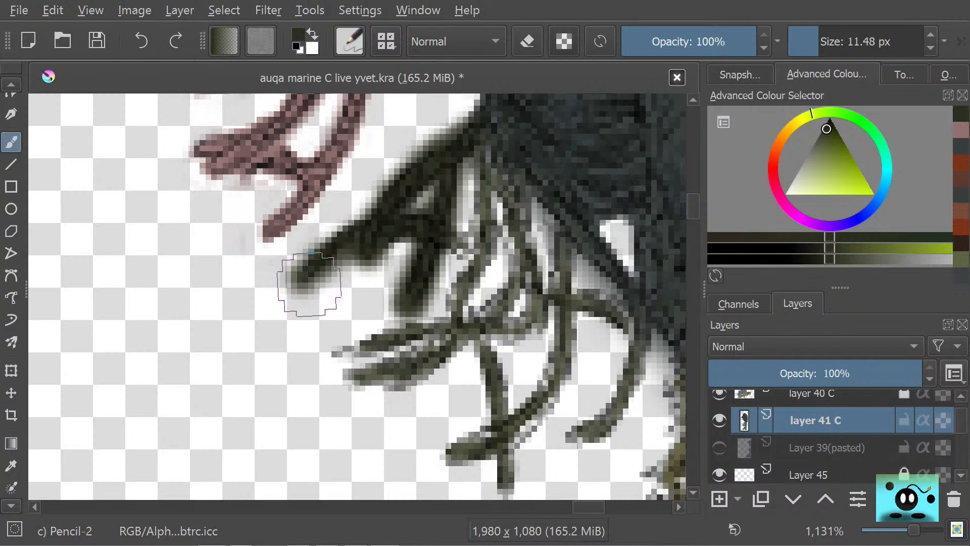
{"action": "left_click_drag", "start_coordinate": [829, 123], "coordinate": [830, 138]}
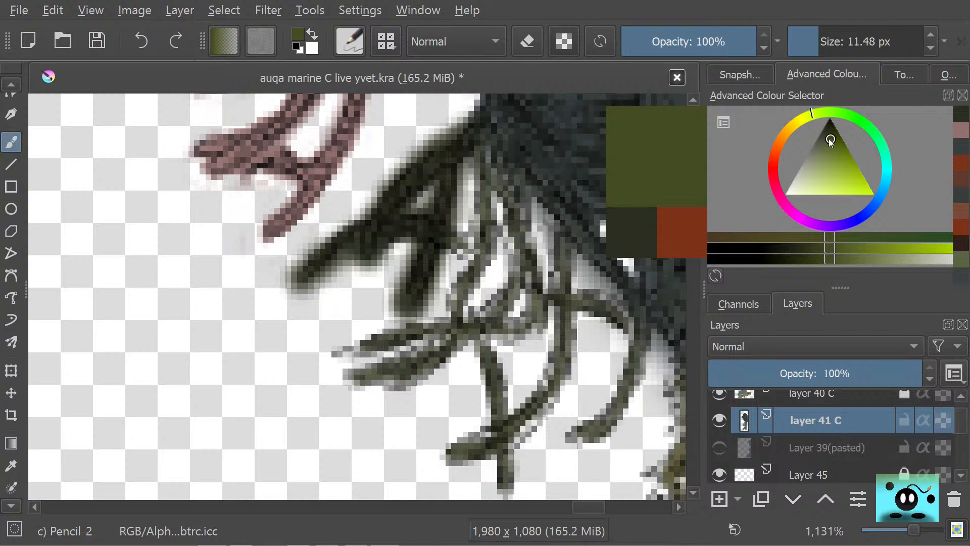
{"action": "mouse_move", "coordinate": [430, 146]}
{"action": "left_mouse_down"}
{"action": "mouse_move", "coordinate": [474, 125]}
{"action": "mouse_move", "coordinate": [412, 179]}
{"action": "mouse_move", "coordinate": [365, 256]}
{"action": "mouse_move", "coordinate": [429, 164]}
{"action": "mouse_move", "coordinate": [438, 184]}
{"action": "mouse_move", "coordinate": [405, 286]}
{"action": "mouse_move", "coordinate": [430, 228]}
{"action": "mouse_move", "coordinate": [389, 229]}
{"action": "mouse_move", "coordinate": [294, 283]}
{"action": "mouse_move", "coordinate": [376, 226]}
{"action": "mouse_move", "coordinate": [427, 227]}
{"action": "mouse_move", "coordinate": [470, 244]}
{"action": "mouse_move", "coordinate": [486, 174]}
{"action": "mouse_move", "coordinate": [474, 256]}
{"action": "mouse_move", "coordinate": [446, 311]}
{"action": "mouse_move", "coordinate": [471, 267]}
{"action": "mouse_move", "coordinate": [490, 193]}
{"action": "mouse_move", "coordinate": [511, 208]}
{"action": "mouse_move", "coordinate": [522, 263]}
{"action": "mouse_move", "coordinate": [477, 330]}
{"action": "mouse_move", "coordinate": [374, 372]}
{"action": "mouse_move", "coordinate": [471, 326]}
{"action": "mouse_move", "coordinate": [356, 344]}
{"action": "mouse_move", "coordinate": [466, 322]}
{"action": "mouse_move", "coordinate": [483, 343]}
{"action": "mouse_move", "coordinate": [501, 441]}
{"action": "mouse_move", "coordinate": [489, 483]}
{"action": "mouse_move", "coordinate": [501, 427]}
{"action": "mouse_move", "coordinate": [473, 450]}
{"action": "mouse_move", "coordinate": [540, 406]}
{"action": "mouse_move", "coordinate": [569, 284]}
{"action": "mouse_move", "coordinate": [542, 308]}
{"action": "mouse_move", "coordinate": [513, 309]}
{"action": "mouse_move", "coordinate": [563, 285]}
{"action": "mouse_move", "coordinate": [565, 238]}
{"action": "mouse_move", "coordinate": [566, 284]}
{"action": "mouse_move", "coordinate": [618, 319]}
{"action": "mouse_move", "coordinate": [635, 344]}
{"action": "mouse_move", "coordinate": [609, 403]}
{"action": "mouse_move", "coordinate": [570, 437]}
{"action": "mouse_move", "coordinate": [615, 404]}
{"action": "mouse_move", "coordinate": [632, 363]}
{"action": "mouse_move", "coordinate": [605, 416]}
{"action": "mouse_move", "coordinate": [572, 442]}
{"action": "mouse_move", "coordinate": [618, 401]}
{"action": "mouse_move", "coordinate": [636, 359]}
{"action": "mouse_move", "coordinate": [582, 437]}
{"action": "left_mouse_up"}
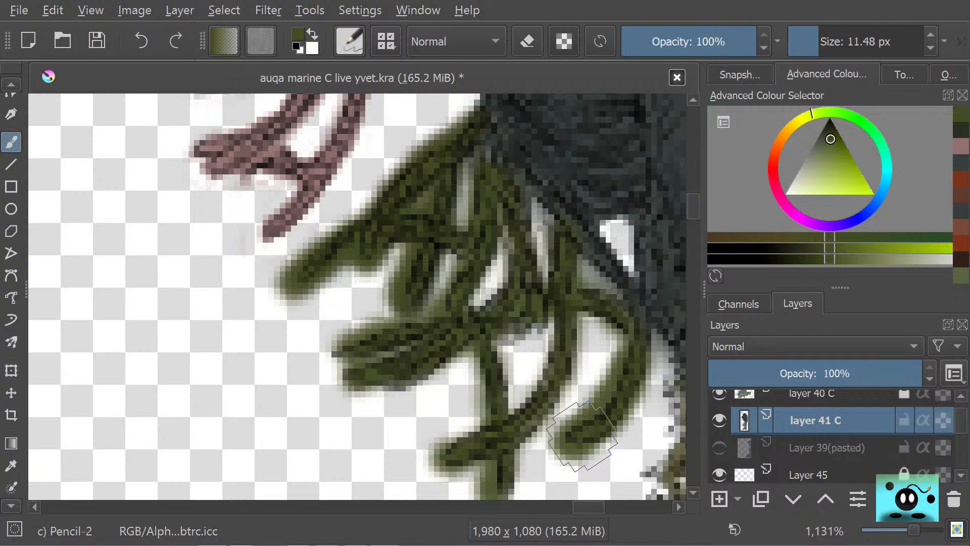
- Trim the green fringe along the coral's upper edge and around its left-hand branches with the 2.09 px eraser
{"action": "key", "text": "e"}
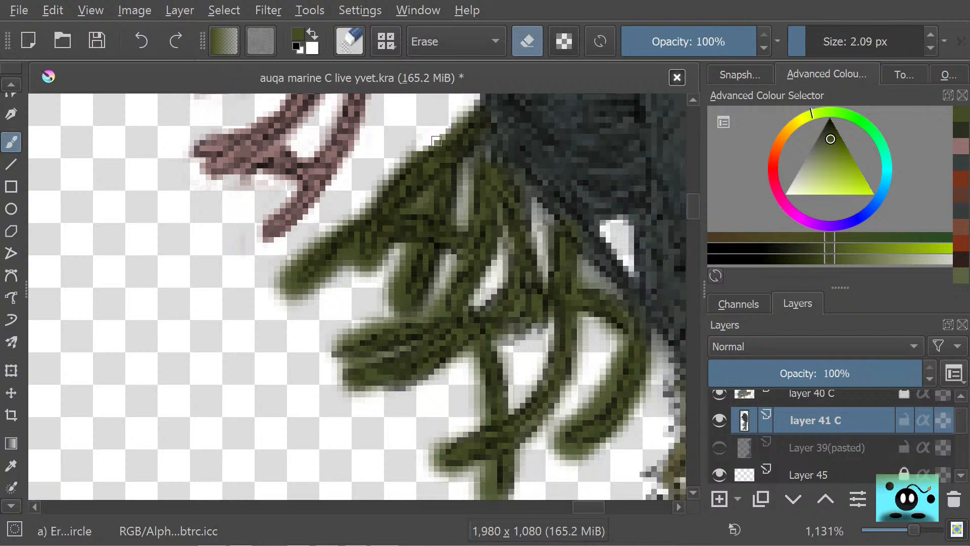
{"action": "left_click_drag", "start_coordinate": [437, 141], "coordinate": [473, 103]}
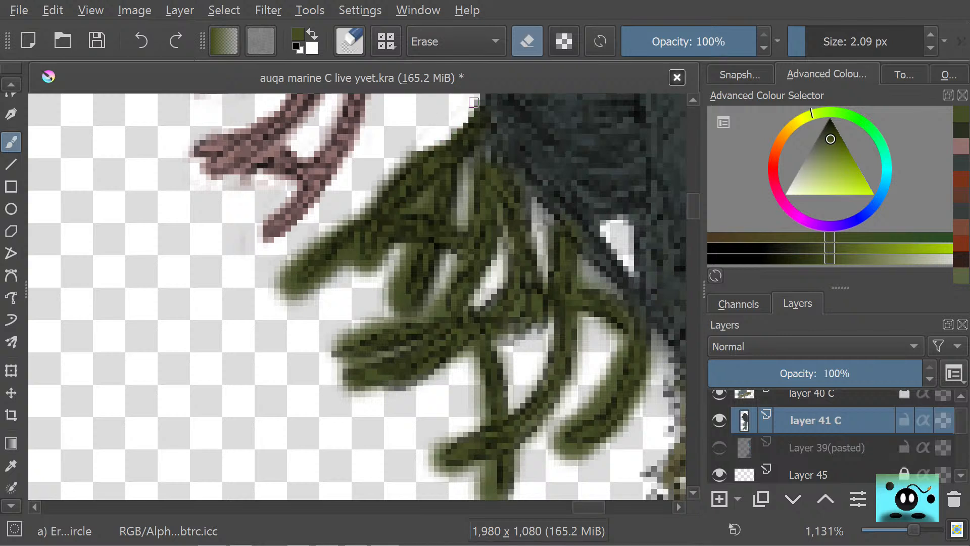
{"action": "mouse_move", "coordinate": [407, 150]}
{"action": "left_mouse_down"}
{"action": "mouse_move", "coordinate": [392, 171]}
{"action": "mouse_move", "coordinate": [420, 148]}
{"action": "mouse_move", "coordinate": [363, 215]}
{"action": "mouse_move", "coordinate": [316, 238]}
{"action": "mouse_move", "coordinate": [276, 290]}
{"action": "mouse_move", "coordinate": [286, 280]}
{"action": "mouse_move", "coordinate": [281, 294]}
{"action": "mouse_move", "coordinate": [287, 284]}
{"action": "mouse_move", "coordinate": [309, 287]}
{"action": "mouse_move", "coordinate": [304, 297]}
{"action": "mouse_move", "coordinate": [337, 264]}
{"action": "mouse_move", "coordinate": [302, 300]}
{"action": "mouse_move", "coordinate": [320, 289]}
{"action": "mouse_move", "coordinate": [271, 310]}
{"action": "mouse_move", "coordinate": [266, 295]}
{"action": "mouse_move", "coordinate": [313, 295]}
{"action": "mouse_move", "coordinate": [349, 254]}
{"action": "mouse_move", "coordinate": [348, 266]}
{"action": "mouse_move", "coordinate": [330, 270]}
{"action": "left_mouse_up"}
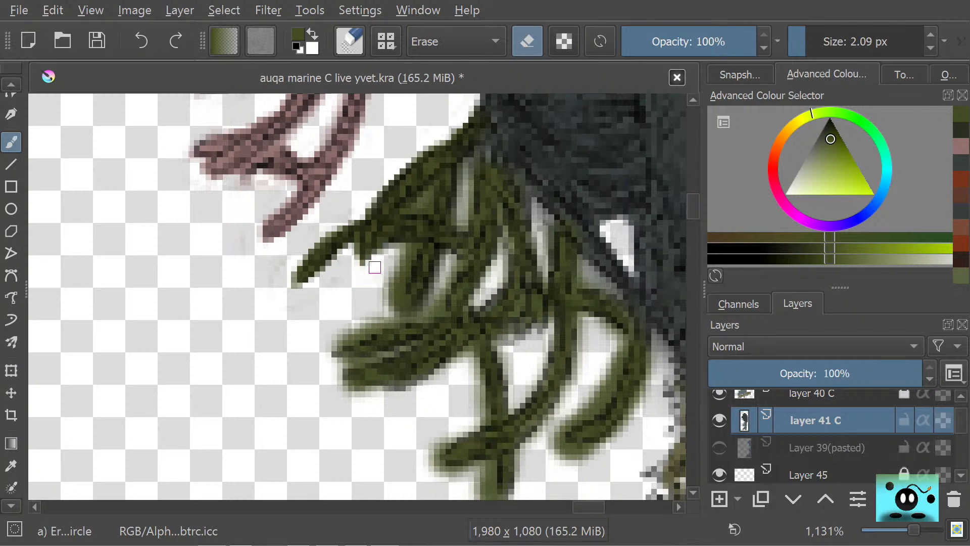
{"action": "mouse_move", "coordinate": [381, 244]}
{"action": "left_mouse_down"}
{"action": "mouse_move", "coordinate": [395, 286]}
{"action": "mouse_move", "coordinate": [403, 271]}
{"action": "mouse_move", "coordinate": [397, 297]}
{"action": "mouse_move", "coordinate": [395, 288]}
{"action": "mouse_move", "coordinate": [403, 314]}
{"action": "mouse_move", "coordinate": [400, 296]}
{"action": "mouse_move", "coordinate": [404, 314]}
{"action": "mouse_move", "coordinate": [431, 308]}
{"action": "mouse_move", "coordinate": [400, 306]}
{"action": "mouse_move", "coordinate": [409, 317]}
{"action": "mouse_move", "coordinate": [354, 332]}
{"action": "mouse_move", "coordinate": [325, 363]}
{"action": "mouse_move", "coordinate": [331, 352]}
{"action": "mouse_move", "coordinate": [348, 368]}
{"action": "left_mouse_up"}
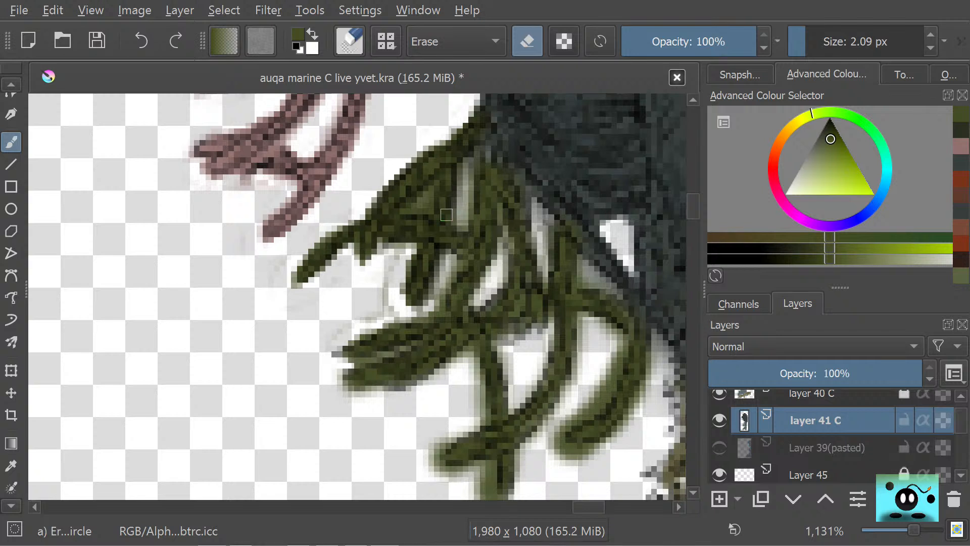
- Erase the overspill inside the green coral's narrow upper gaps and beneath the branch junction above its lower fork
{"action": "mouse_move", "coordinate": [453, 221]}
{"action": "left_mouse_down"}
{"action": "mouse_move", "coordinate": [470, 166]}
{"action": "mouse_move", "coordinate": [469, 209]}
{"action": "left_mouse_up"}
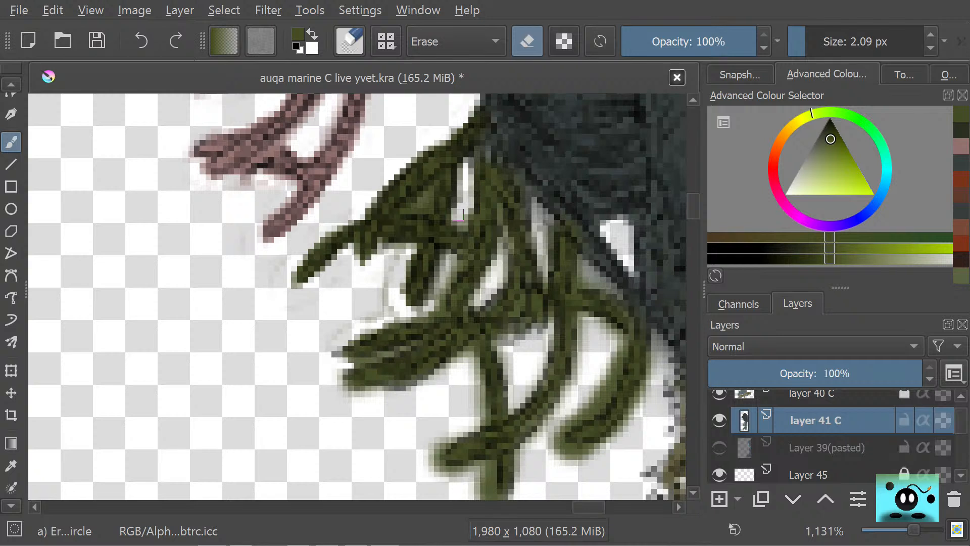
{"action": "key", "text": "slash"}
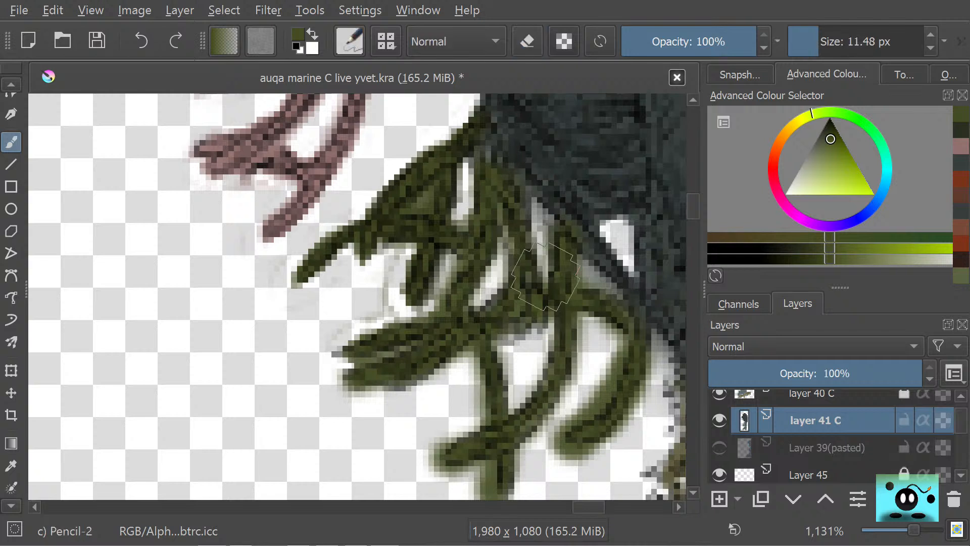
{"action": "key", "text": "slash"}
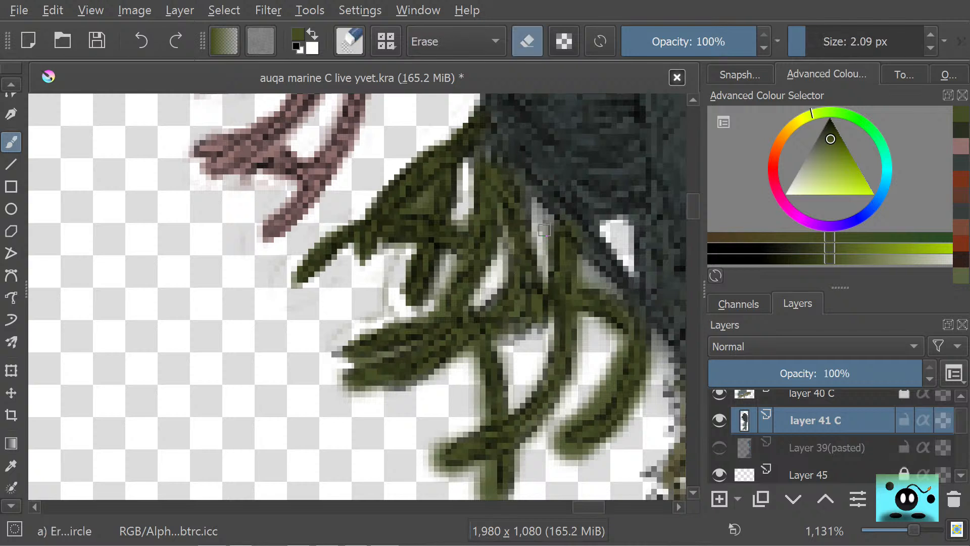
{"action": "left_click_drag", "start_coordinate": [544, 230], "coordinate": [549, 249]}
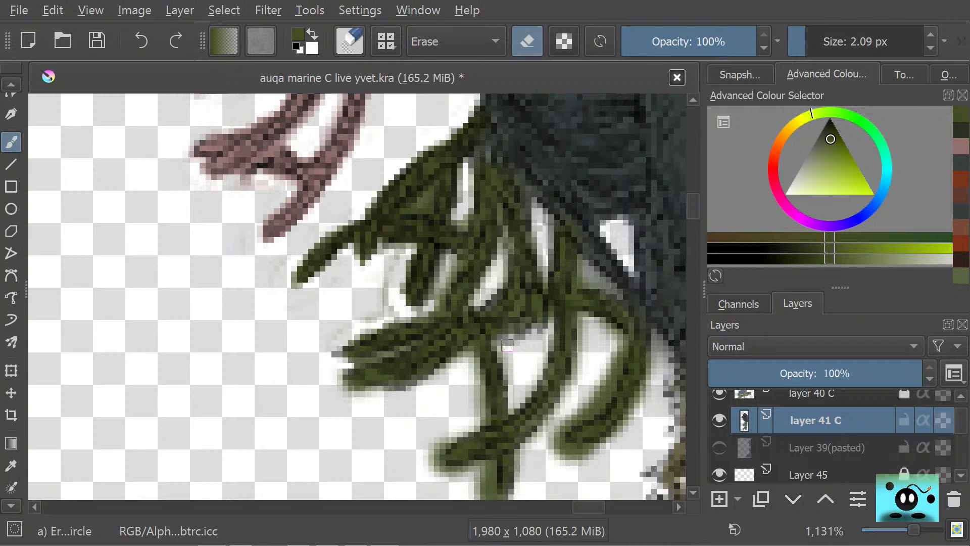
{"action": "mouse_move", "coordinate": [521, 336]}
{"action": "left_mouse_down"}
{"action": "mouse_move", "coordinate": [525, 329]}
{"action": "mouse_move", "coordinate": [498, 344]}
{"action": "mouse_move", "coordinate": [499, 334]}
{"action": "left_mouse_up"}
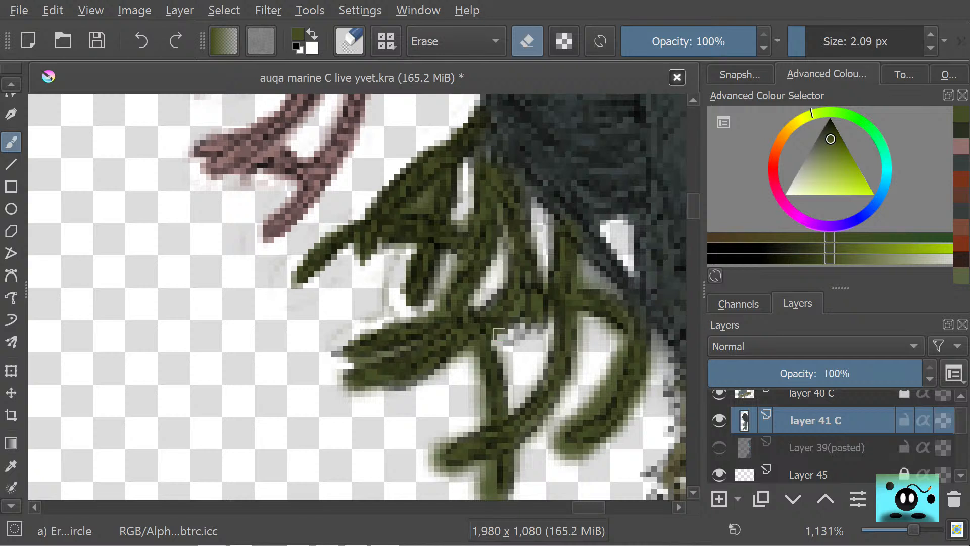
- Set the pencil to 2.09 px and cover the grey pixels beneath the green coral's branch junction with olive
{"action": "key", "text": "e"}
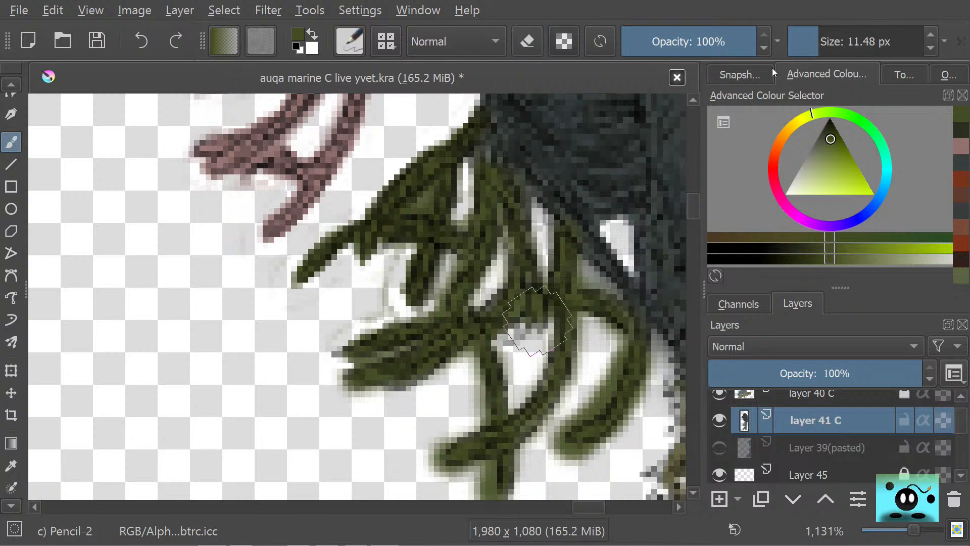
{"action": "left_click", "coordinate": [807, 43]}
{"action": "mouse_move", "coordinate": [508, 339]}
{"action": "left_mouse_down"}
{"action": "mouse_move", "coordinate": [521, 331]}
{"action": "mouse_move", "coordinate": [500, 334]}
{"action": "left_mouse_up"}
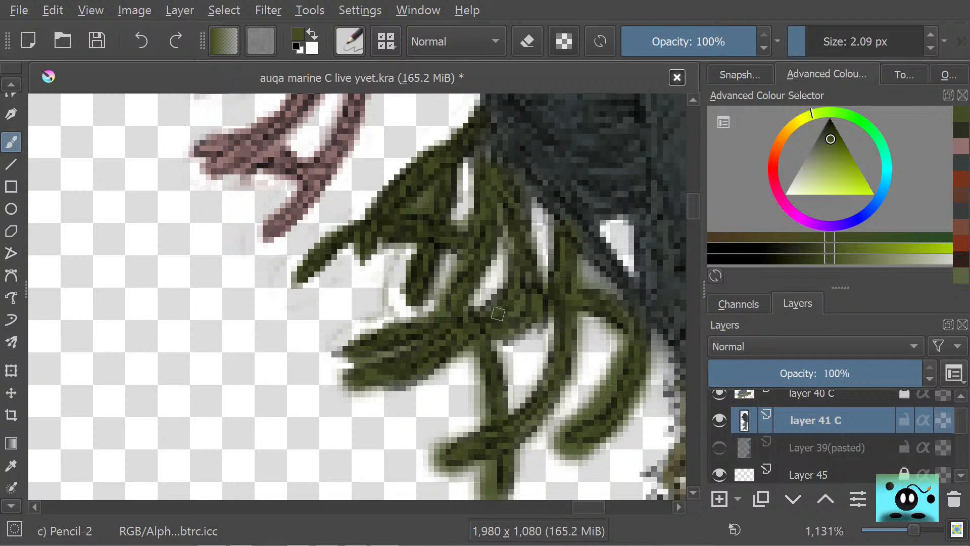
- Erase the soft green fringe around the coral's lower forked branch and both sides of its curved right-hand branch
{"action": "key", "text": "e"}
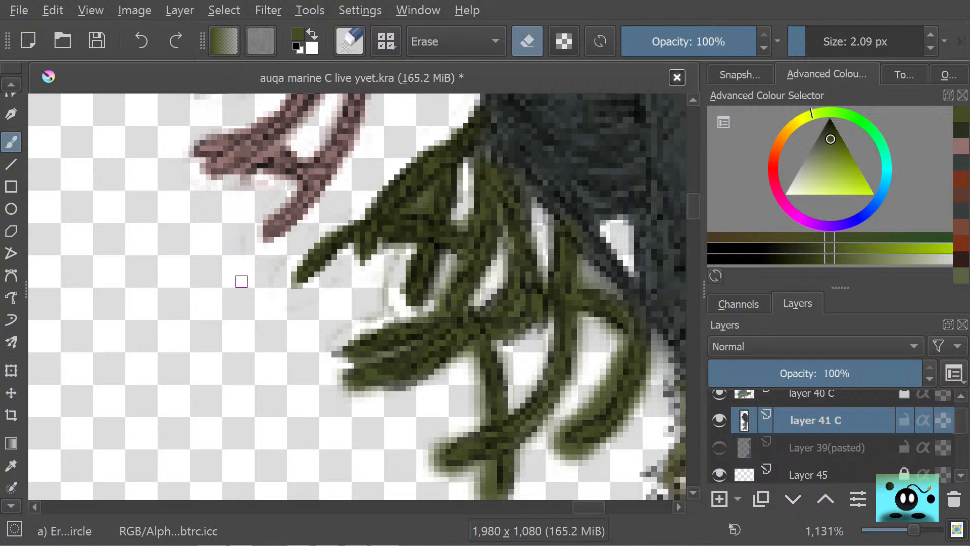
{"action": "mouse_move", "coordinate": [470, 368]}
{"action": "left_mouse_down"}
{"action": "mouse_move", "coordinate": [476, 349]}
{"action": "mouse_move", "coordinate": [481, 421]}
{"action": "mouse_move", "coordinate": [432, 452]}
{"action": "mouse_move", "coordinate": [430, 469]}
{"action": "mouse_move", "coordinate": [452, 482]}
{"action": "mouse_move", "coordinate": [486, 473]}
{"action": "mouse_move", "coordinate": [484, 493]}
{"action": "mouse_move", "coordinate": [486, 476]}
{"action": "left_mouse_up"}
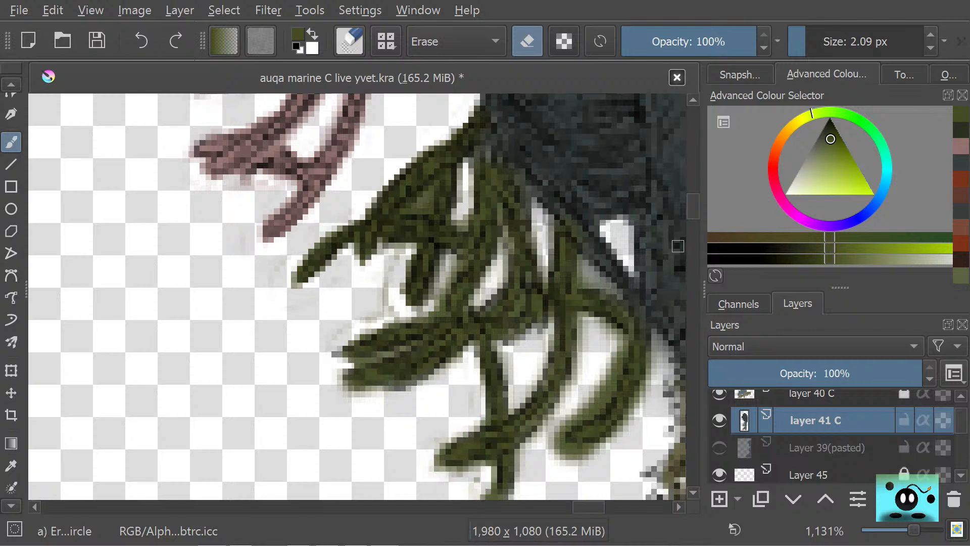
{"action": "scroll", "coordinate": [691, 209], "scroll_direction": "down", "scroll_amount": 3}
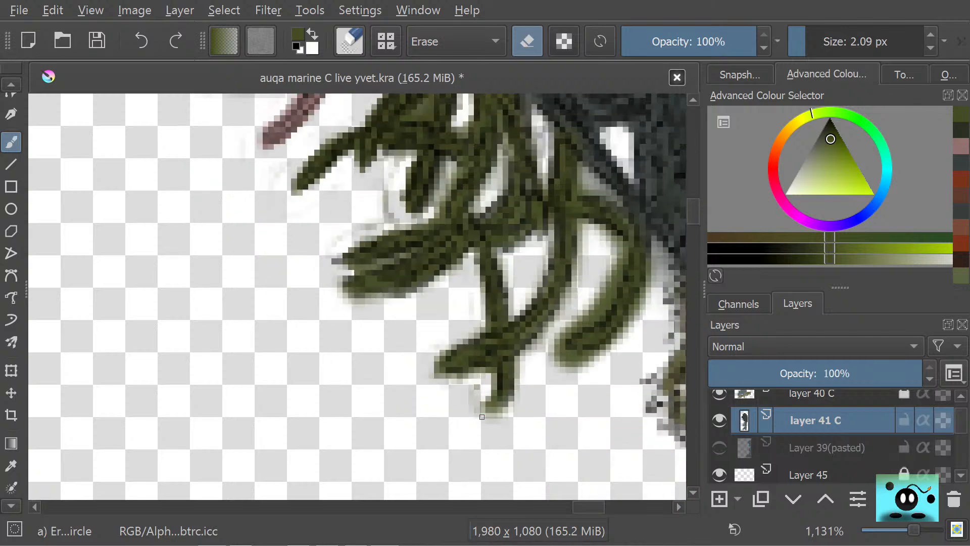
{"action": "mouse_move", "coordinate": [482, 417]}
{"action": "left_mouse_down"}
{"action": "mouse_move", "coordinate": [485, 404]}
{"action": "mouse_move", "coordinate": [491, 414]}
{"action": "mouse_move", "coordinate": [486, 391]}
{"action": "mouse_move", "coordinate": [472, 395]}
{"action": "mouse_move", "coordinate": [505, 423]}
{"action": "left_mouse_up"}
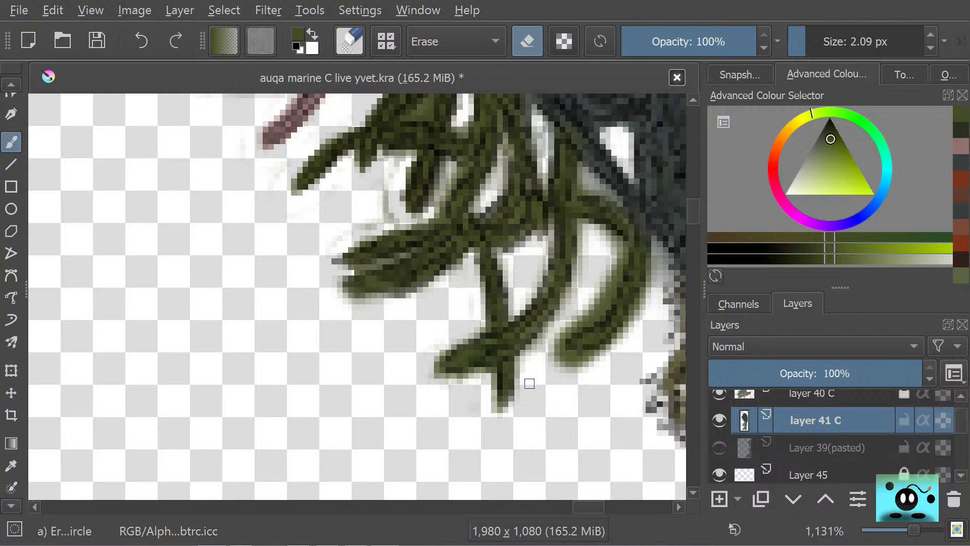
{"action": "mouse_move", "coordinate": [572, 323]}
{"action": "left_mouse_down"}
{"action": "mouse_move", "coordinate": [579, 310]}
{"action": "mouse_move", "coordinate": [566, 331]}
{"action": "mouse_move", "coordinate": [599, 298]}
{"action": "mouse_move", "coordinate": [619, 255]}
{"action": "mouse_move", "coordinate": [610, 282]}
{"action": "left_mouse_up"}
{"action": "mouse_move", "coordinate": [555, 342]}
{"action": "left_mouse_down"}
{"action": "mouse_move", "coordinate": [546, 361]}
{"action": "mouse_move", "coordinate": [557, 351]}
{"action": "mouse_move", "coordinate": [568, 364]}
{"action": "mouse_move", "coordinate": [564, 357]}
{"action": "mouse_move", "coordinate": [592, 362]}
{"action": "mouse_move", "coordinate": [623, 343]}
{"action": "mouse_move", "coordinate": [648, 296]}
{"action": "mouse_move", "coordinate": [644, 308]}
{"action": "mouse_move", "coordinate": [655, 260]}
{"action": "left_mouse_up"}
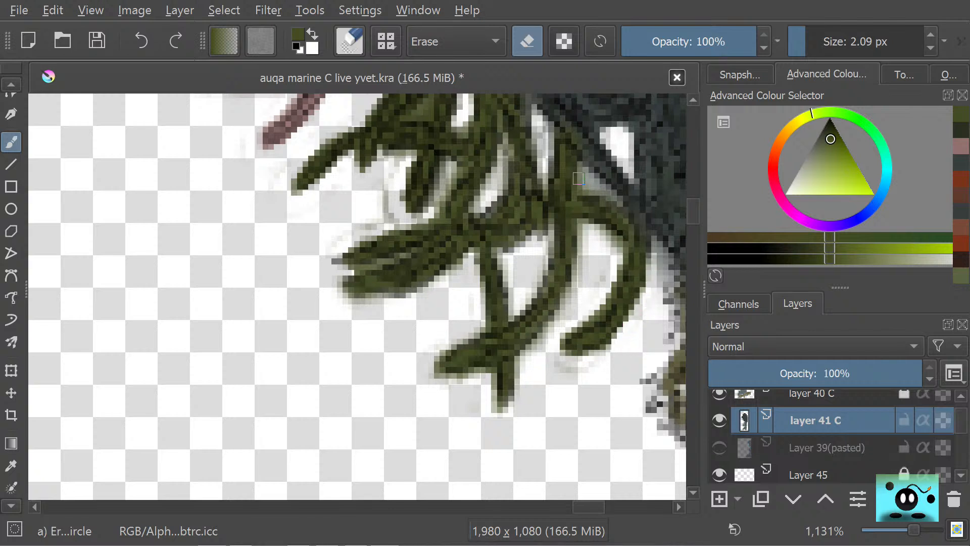
- Clear the gap between the green coral and the rock, open a small hole in its upper branches and separate the twin left-hand branch tips
{"action": "left_click_drag", "start_coordinate": [579, 178], "coordinate": [606, 188]}
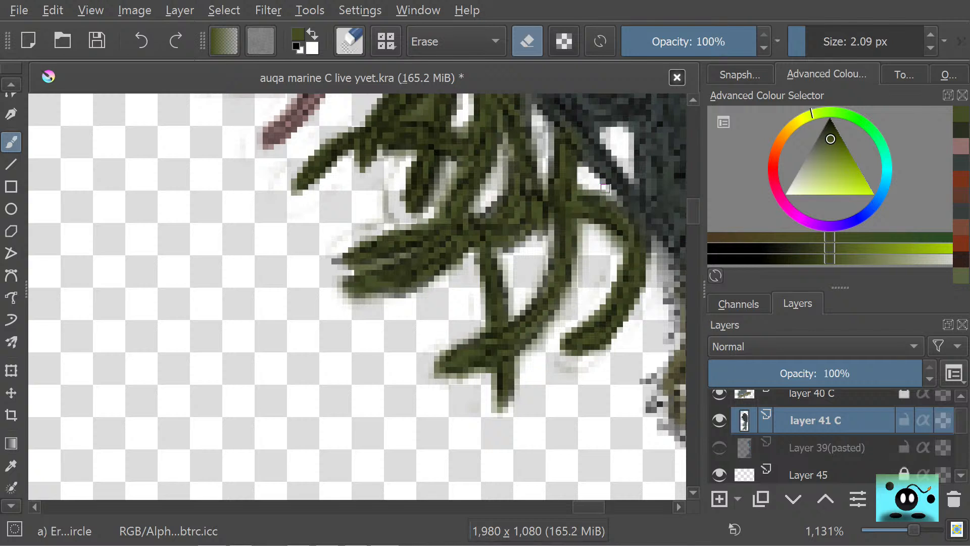
{"action": "mouse_move", "coordinate": [542, 142]}
{"action": "left_mouse_down"}
{"action": "mouse_move", "coordinate": [549, 164]}
{"action": "mouse_move", "coordinate": [540, 122]}
{"action": "mouse_move", "coordinate": [538, 149]}
{"action": "left_mouse_up"}
{"action": "scroll", "coordinate": [691, 214], "scroll_direction": "up", "scroll_amount": 3}
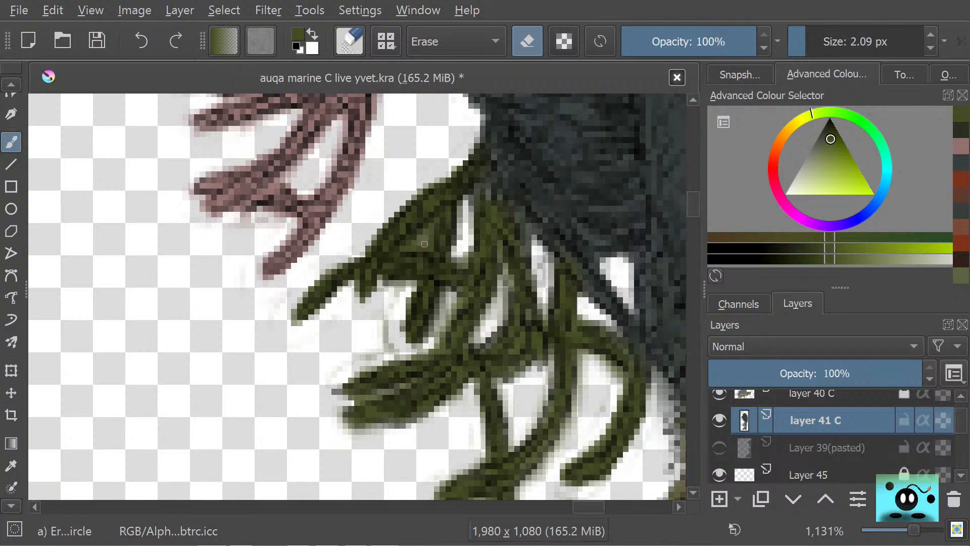
{"action": "mouse_move", "coordinate": [428, 240]}
{"action": "left_mouse_down"}
{"action": "mouse_move", "coordinate": [415, 245]}
{"action": "mouse_move", "coordinate": [424, 238]}
{"action": "left_mouse_up"}
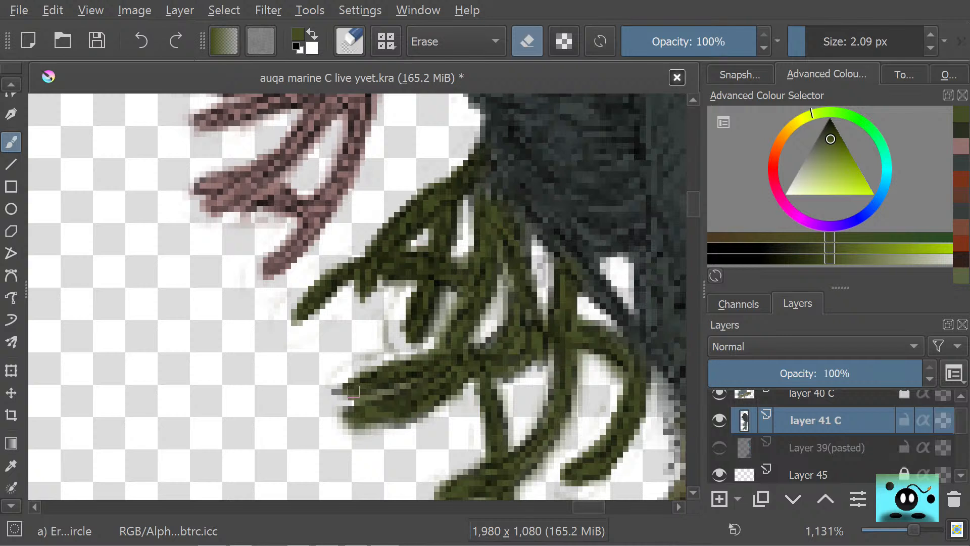
{"action": "left_click_drag", "start_coordinate": [364, 401], "coordinate": [347, 403]}
- Touch up the grey pixels between the green coral's twin left-hand branches with the 2.09 px olive pencil
{"action": "key", "text": "slash"}
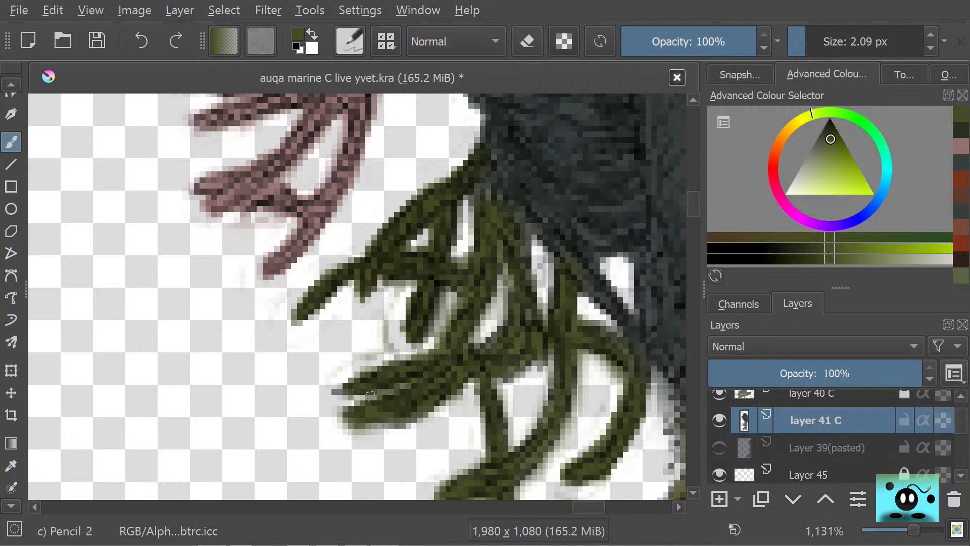
{"action": "middle_click", "coordinate": [373, 394]}
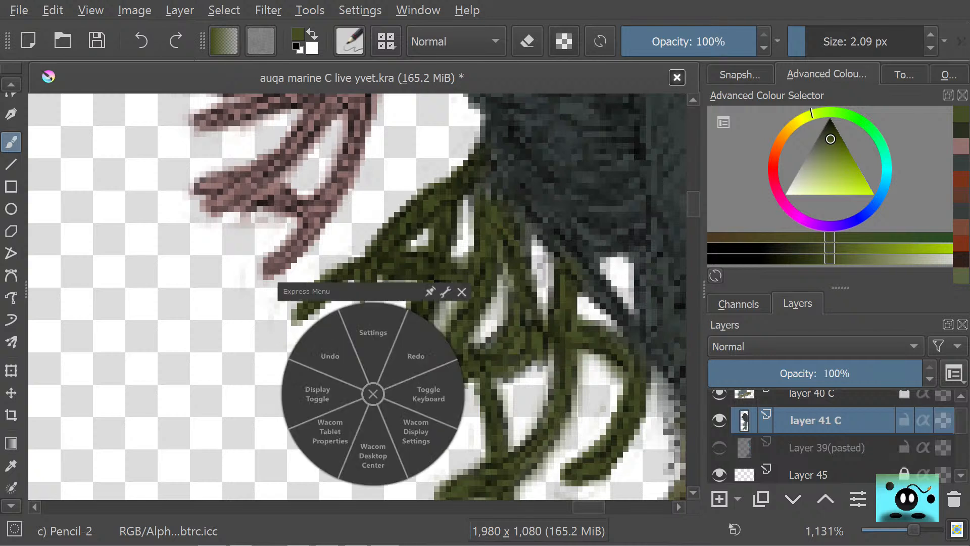
{"action": "middle_click", "coordinate": [374, 397]}
{"action": "middle_click", "coordinate": [366, 394]}
{"action": "left_click", "coordinate": [364, 398]}
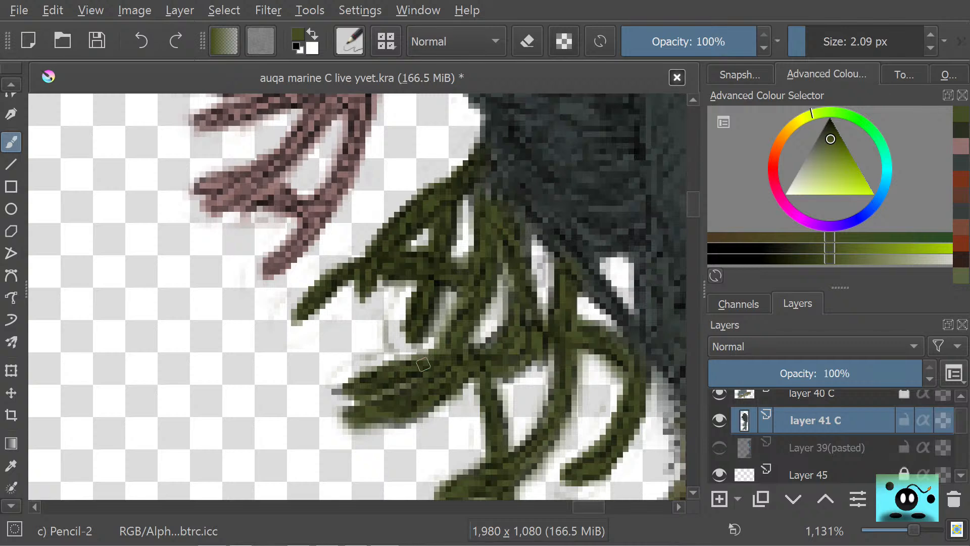
- Sample the yellow-brown growth below the rock's edge and paint over its whole shape with the pencil at 10.37 px
{"action": "left_click_drag", "start_coordinate": [689, 205], "coordinate": [689, 216]}
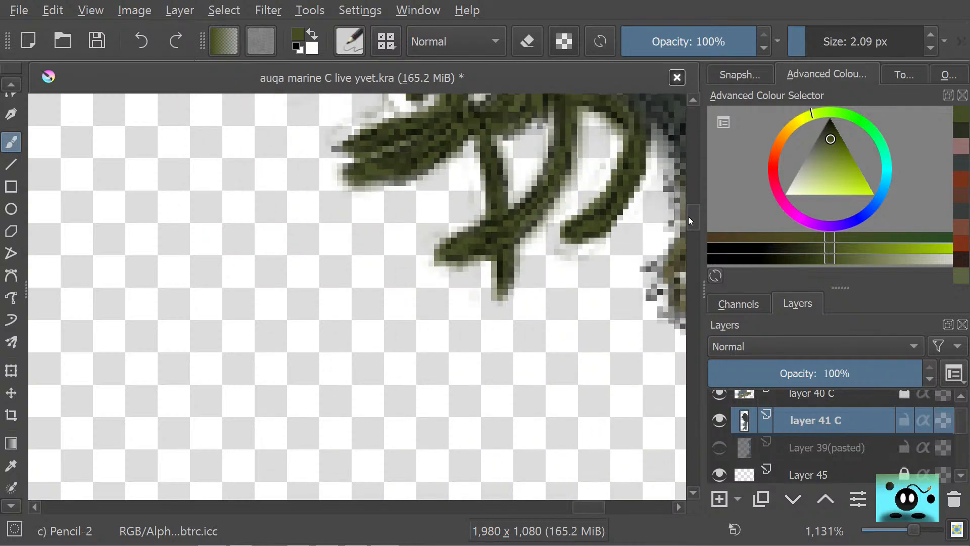
{"action": "left_click_drag", "start_coordinate": [586, 507], "coordinate": [604, 507]}
{"action": "key", "text": "p"}
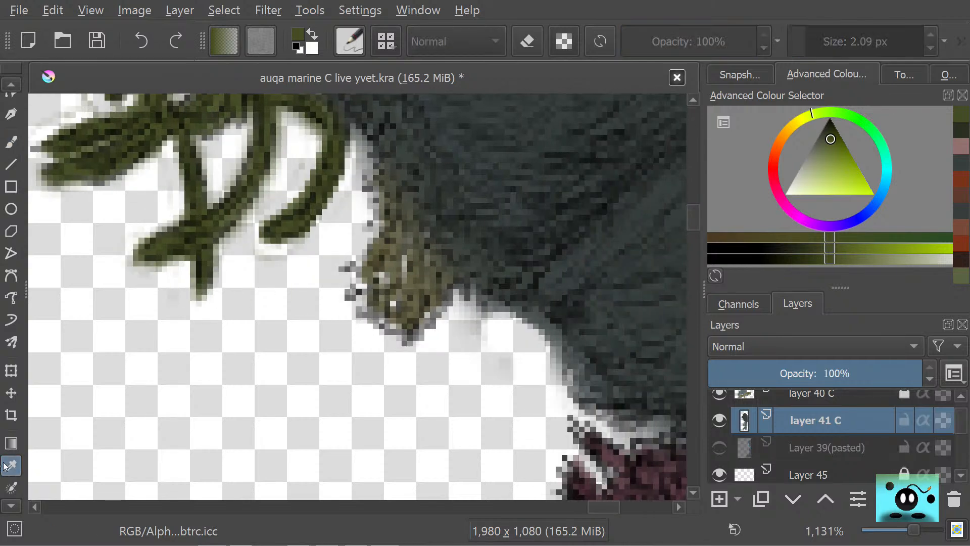
{"action": "left_click", "coordinate": [409, 293]}
{"action": "left_click", "coordinate": [410, 291]}
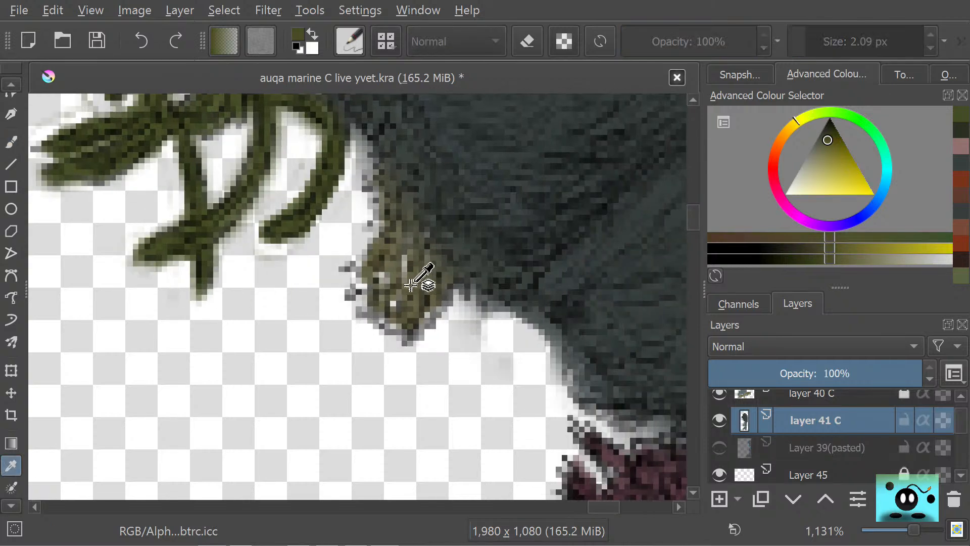
{"action": "key", "text": "b"}
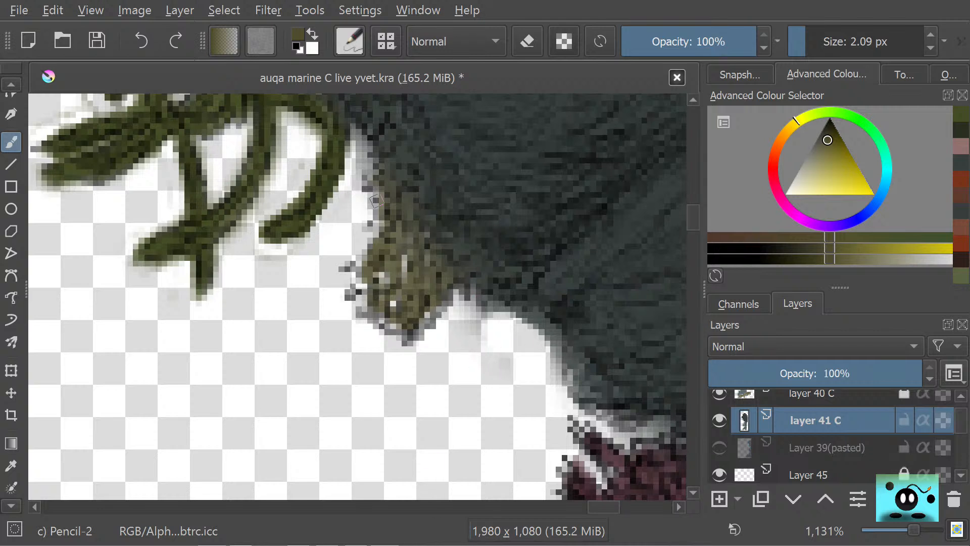
{"action": "left_click", "coordinate": [815, 39]}
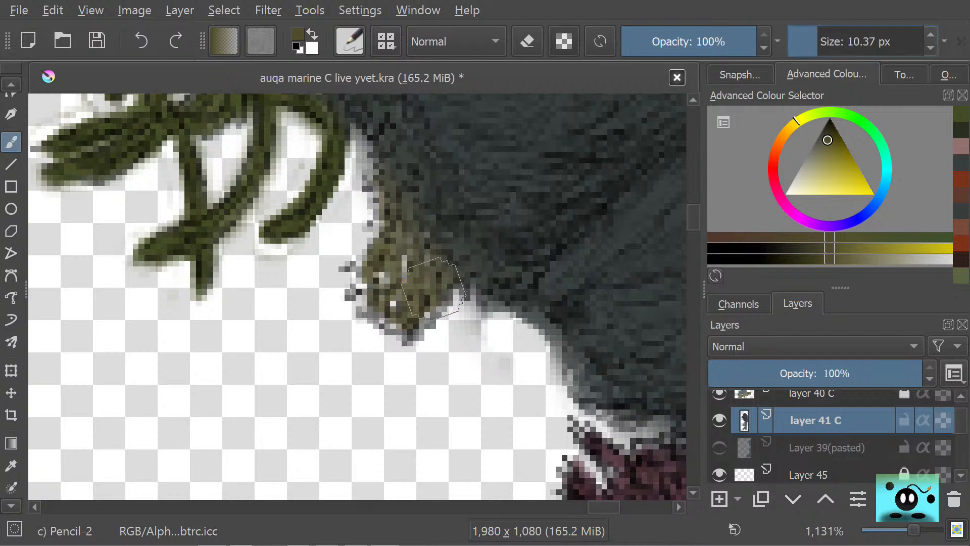
{"action": "mouse_move", "coordinate": [432, 288]}
{"action": "left_mouse_down"}
{"action": "mouse_move", "coordinate": [407, 247]}
{"action": "mouse_move", "coordinate": [394, 186]}
{"action": "mouse_move", "coordinate": [383, 193]}
{"action": "mouse_move", "coordinate": [391, 174]}
{"action": "mouse_move", "coordinate": [406, 218]}
{"action": "mouse_move", "coordinate": [399, 240]}
{"action": "mouse_move", "coordinate": [357, 283]}
{"action": "mouse_move", "coordinate": [398, 221]}
{"action": "mouse_move", "coordinate": [381, 303]}
{"action": "mouse_move", "coordinate": [404, 247]}
{"action": "mouse_move", "coordinate": [405, 299]}
{"action": "mouse_move", "coordinate": [416, 264]}
{"action": "mouse_move", "coordinate": [397, 325]}
{"action": "mouse_move", "coordinate": [421, 267]}
{"action": "mouse_move", "coordinate": [434, 303]}
{"action": "mouse_move", "coordinate": [438, 271]}
{"action": "mouse_move", "coordinate": [407, 206]}
{"action": "mouse_move", "coordinate": [399, 245]}
{"action": "mouse_move", "coordinate": [388, 178]}
{"action": "mouse_move", "coordinate": [388, 244]}
{"action": "left_mouse_up"}
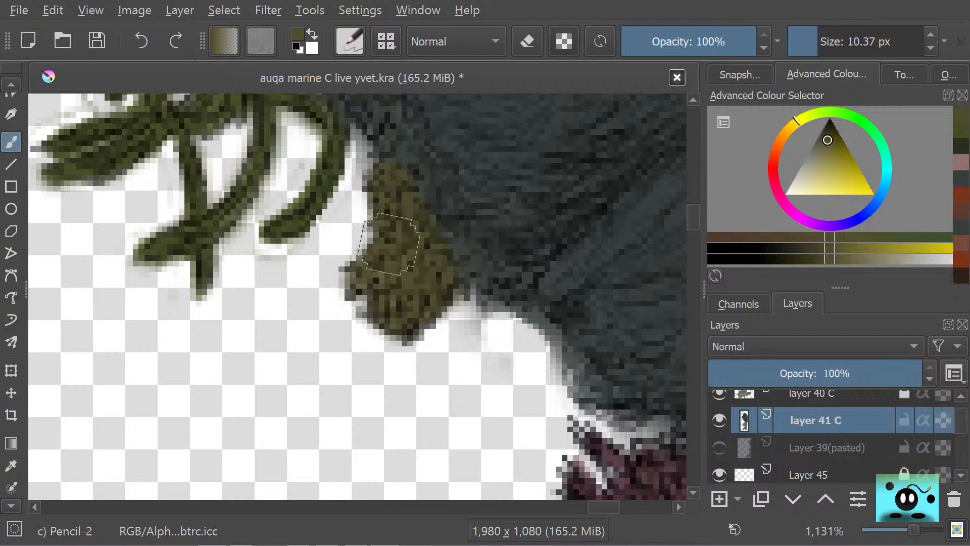
- Sample the rock's dark grey-green from higher up and paint over the rock beside the yellow-brown growth with the 10.37 px pencil
{"action": "left_click", "coordinate": [11, 466]}
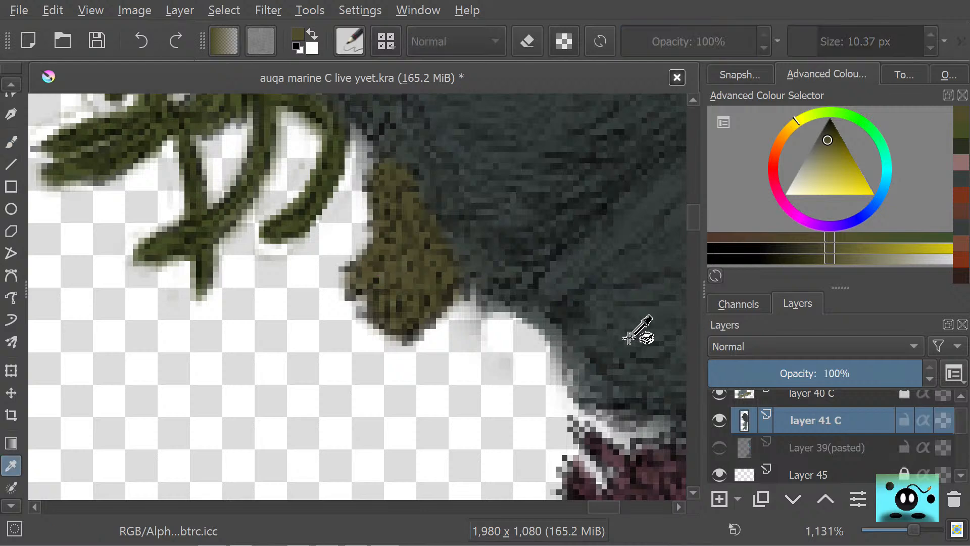
{"action": "left_click_drag", "start_coordinate": [690, 212], "coordinate": [687, 153]}
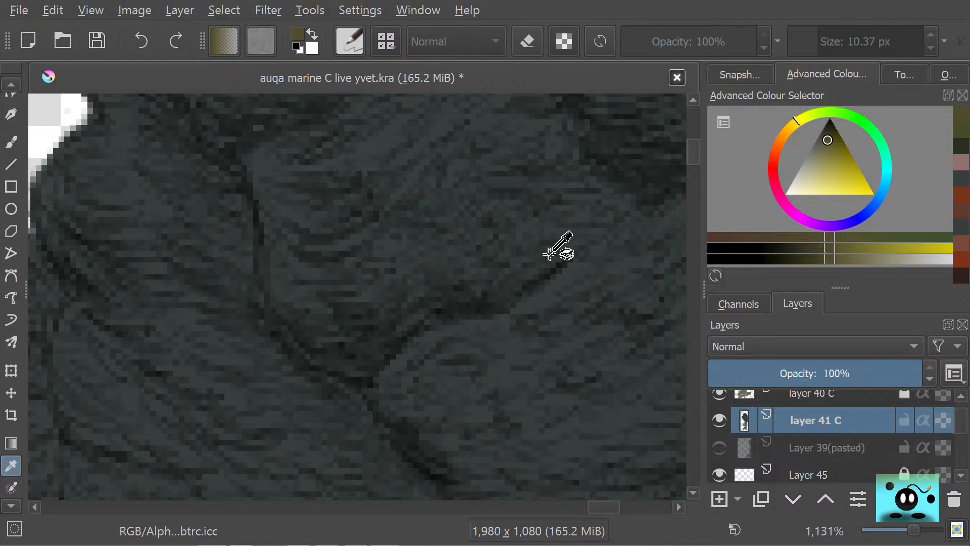
{"action": "left_click", "coordinate": [512, 360]}
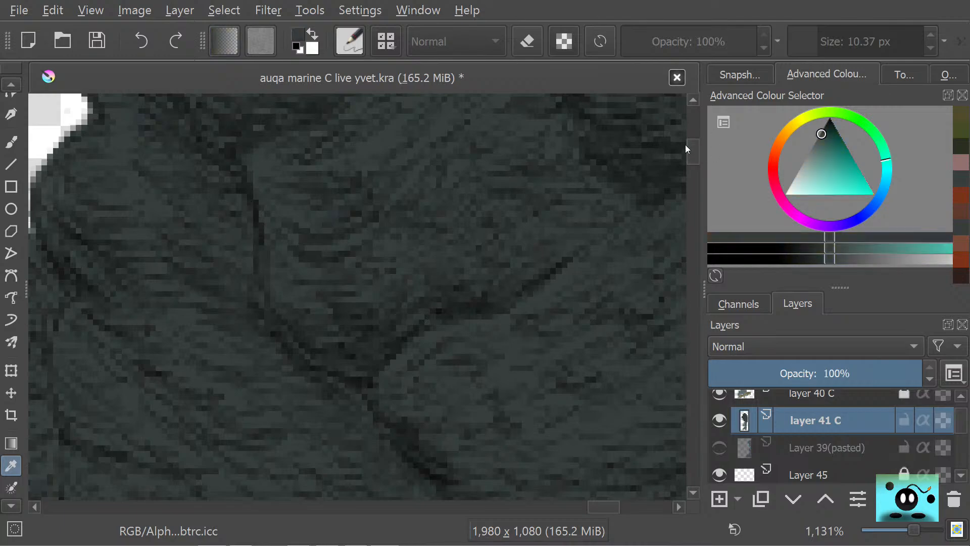
{"action": "left_click_drag", "start_coordinate": [688, 146], "coordinate": [688, 215]}
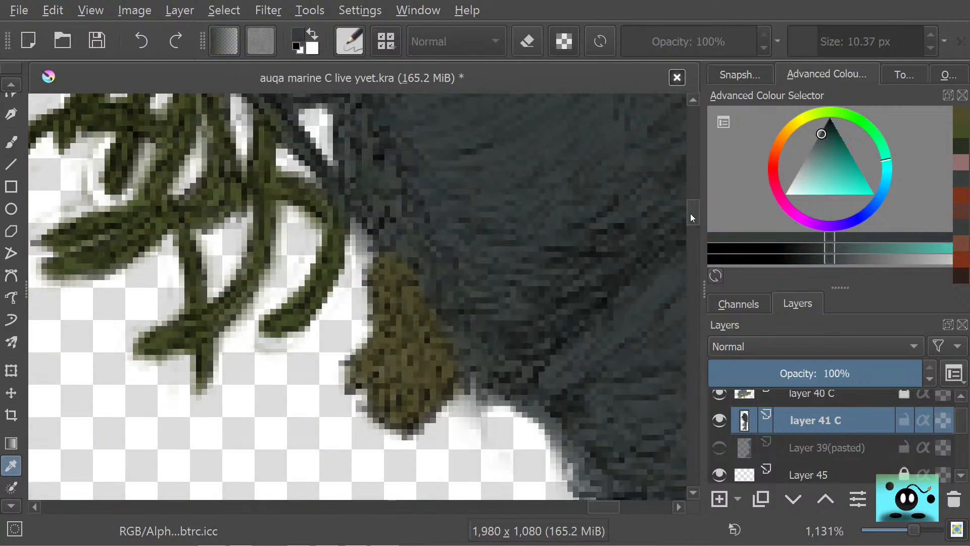
{"action": "left_click", "coordinate": [11, 142]}
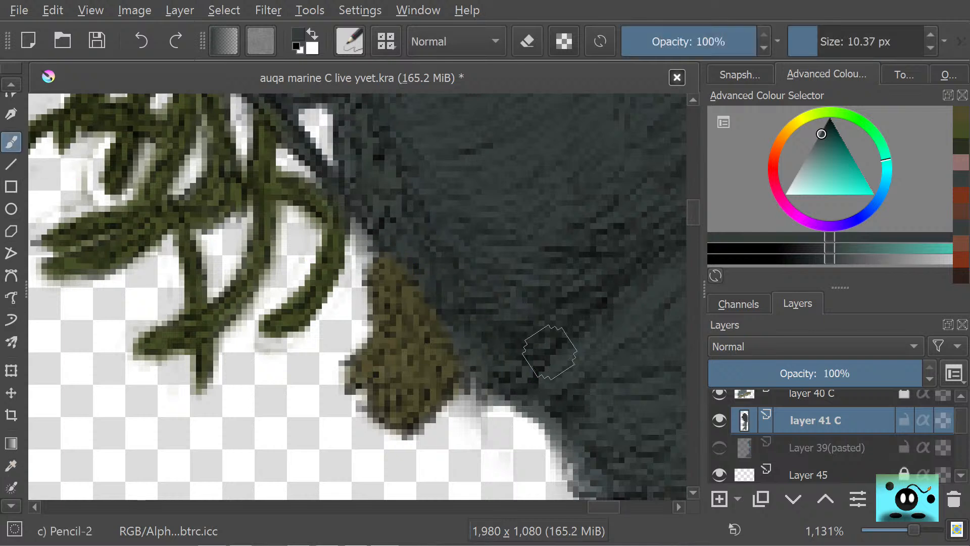
{"action": "left_click_drag", "start_coordinate": [503, 357], "coordinate": [470, 392]}
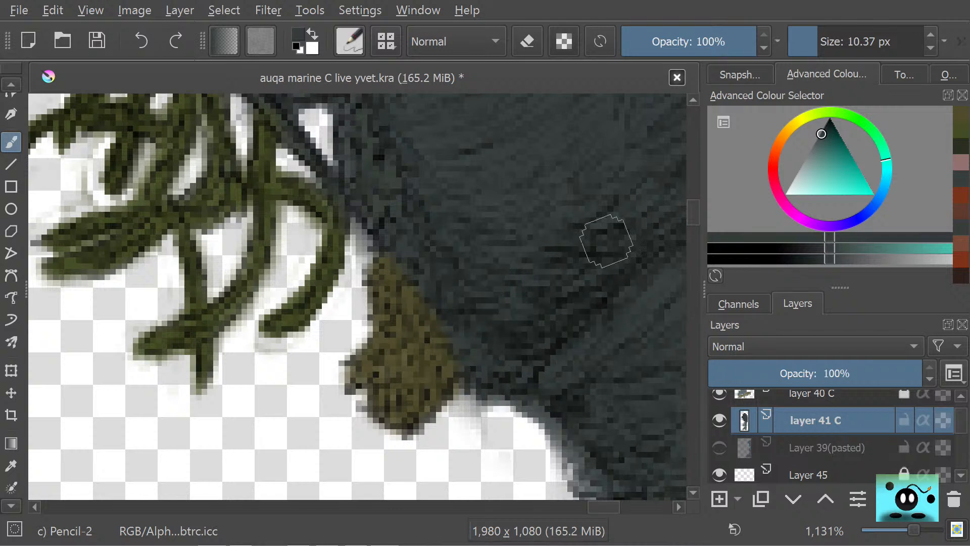
{"action": "left_click_drag", "start_coordinate": [606, 240], "coordinate": [599, 226]}
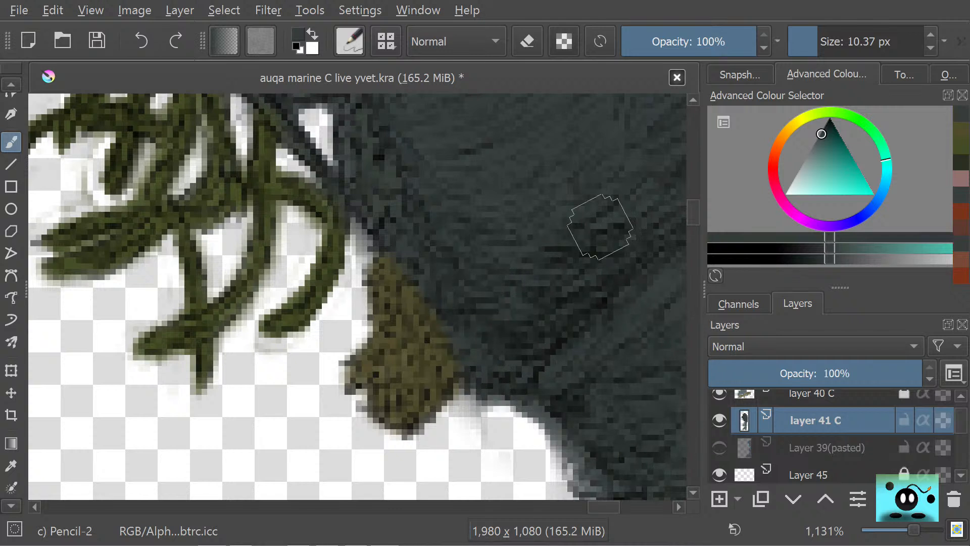
- Enlarge the pencil to 56.39 px and paint dark grey-green over the large rock below the purple-red growth, around the starfish
{"action": "scroll", "coordinate": [634, 152], "scroll_direction": "down", "scroll_amount": 5}
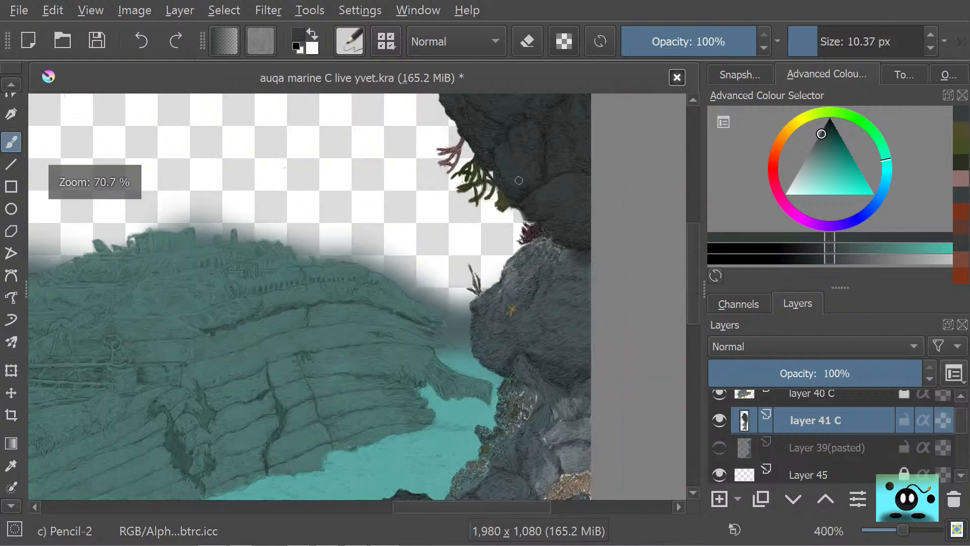
{"action": "scroll", "coordinate": [546, 210], "scroll_direction": "up", "scroll_amount": 4}
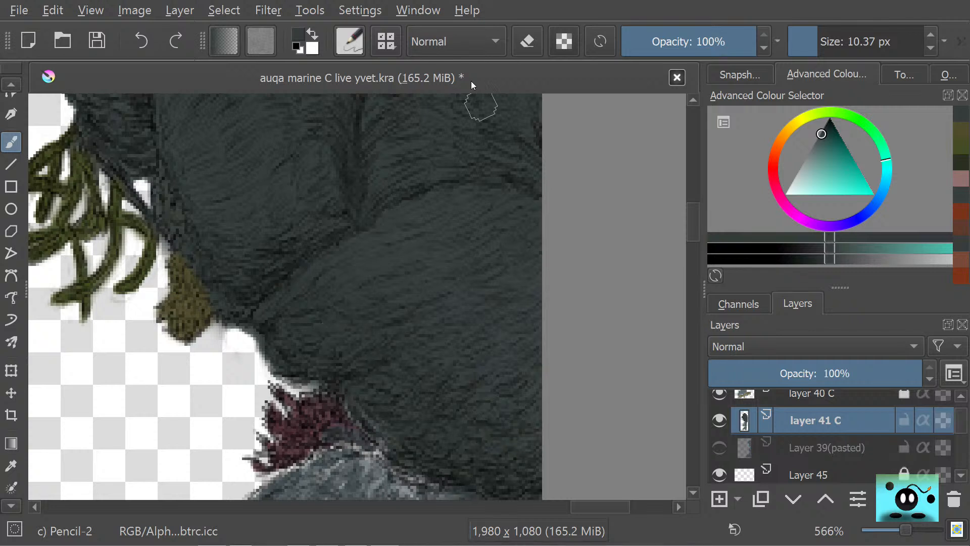
{"action": "left_click_drag", "start_coordinate": [796, 41], "coordinate": [839, 41]}
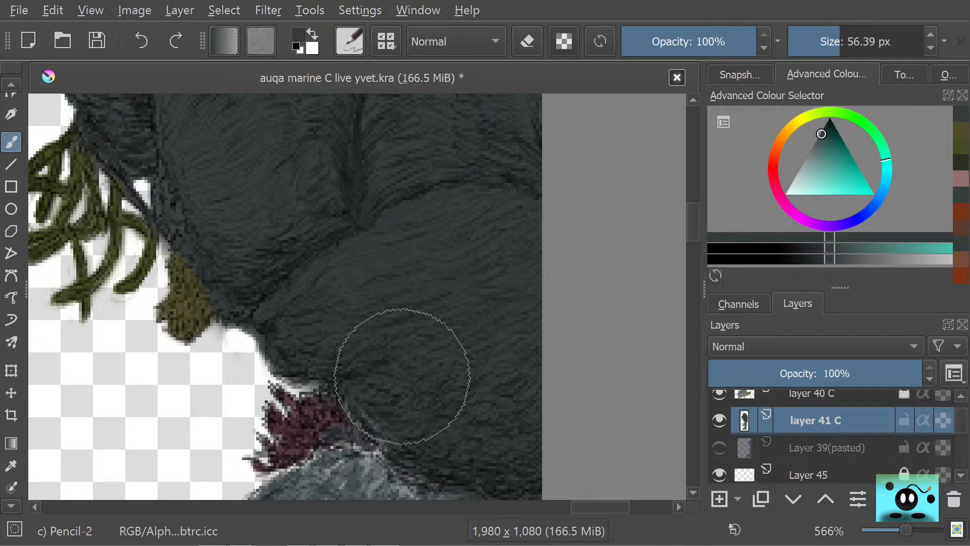
{"action": "left_click_drag", "start_coordinate": [693, 222], "coordinate": [688, 251]}
{"action": "mouse_move", "coordinate": [301, 234]}
{"action": "left_mouse_down"}
{"action": "mouse_move", "coordinate": [362, 178]}
{"action": "mouse_move", "coordinate": [362, 142]}
{"action": "mouse_move", "coordinate": [245, 268]}
{"action": "mouse_move", "coordinate": [319, 241]}
{"action": "mouse_move", "coordinate": [242, 370]}
{"action": "mouse_move", "coordinate": [317, 268]}
{"action": "mouse_move", "coordinate": [371, 262]}
{"action": "mouse_move", "coordinate": [396, 191]}
{"action": "mouse_move", "coordinate": [520, 352]}
{"action": "mouse_move", "coordinate": [542, 498]}
{"action": "mouse_move", "coordinate": [443, 297]}
{"action": "mouse_move", "coordinate": [454, 431]}
{"action": "mouse_move", "coordinate": [310, 325]}
{"action": "mouse_move", "coordinate": [520, 494]}
{"action": "mouse_move", "coordinate": [538, 458]}
{"action": "mouse_move", "coordinate": [535, 412]}
{"action": "mouse_move", "coordinate": [548, 365]}
{"action": "mouse_move", "coordinate": [457, 239]}
{"action": "mouse_move", "coordinate": [452, 197]}
{"action": "mouse_move", "coordinate": [420, 167]}
{"action": "mouse_move", "coordinate": [572, 307]}
{"action": "mouse_move", "coordinate": [547, 360]}
{"action": "mouse_move", "coordinate": [515, 392]}
{"action": "mouse_move", "coordinate": [413, 351]}
{"action": "mouse_move", "coordinate": [352, 370]}
{"action": "mouse_move", "coordinate": [212, 345]}
{"action": "mouse_move", "coordinate": [232, 357]}
{"action": "mouse_move", "coordinate": [212, 334]}
{"action": "mouse_move", "coordinate": [176, 417]}
{"action": "mouse_move", "coordinate": [184, 378]}
{"action": "mouse_move", "coordinate": [112, 441]}
{"action": "mouse_move", "coordinate": [261, 303]}
{"action": "mouse_move", "coordinate": [187, 373]}
{"action": "mouse_move", "coordinate": [228, 306]}
{"action": "mouse_move", "coordinate": [205, 336]}
{"action": "mouse_move", "coordinate": [243, 304]}
{"action": "mouse_move", "coordinate": [194, 365]}
{"action": "mouse_move", "coordinate": [250, 291]}
{"action": "mouse_move", "coordinate": [125, 431]}
{"action": "mouse_move", "coordinate": [108, 469]}
{"action": "mouse_move", "coordinate": [142, 467]}
{"action": "mouse_move", "coordinate": [240, 359]}
{"action": "left_mouse_up"}
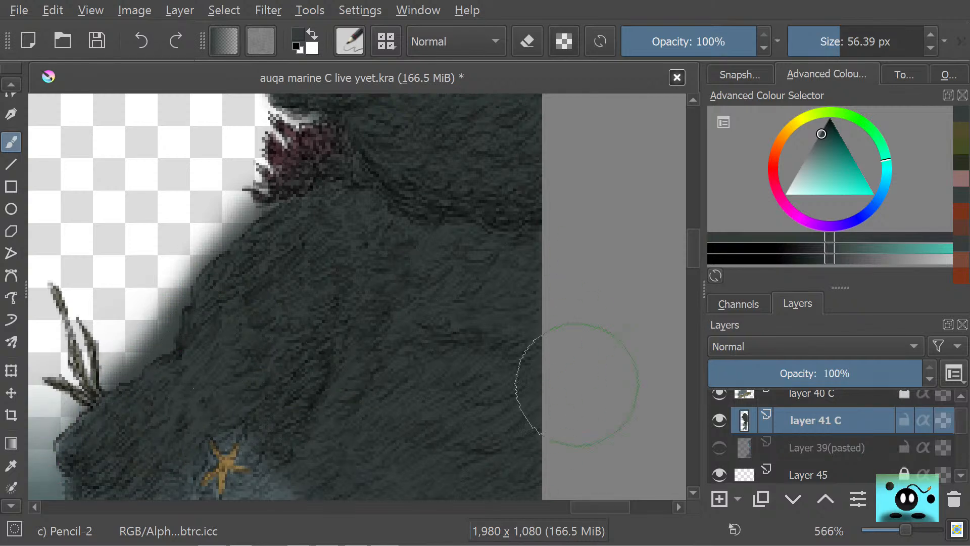
{"action": "mouse_move", "coordinate": [692, 252]}
{"action": "left_mouse_down"}
{"action": "mouse_move", "coordinate": [693, 280]}
{"action": "mouse_move", "coordinate": [690, 266]}
{"action": "left_mouse_up"}
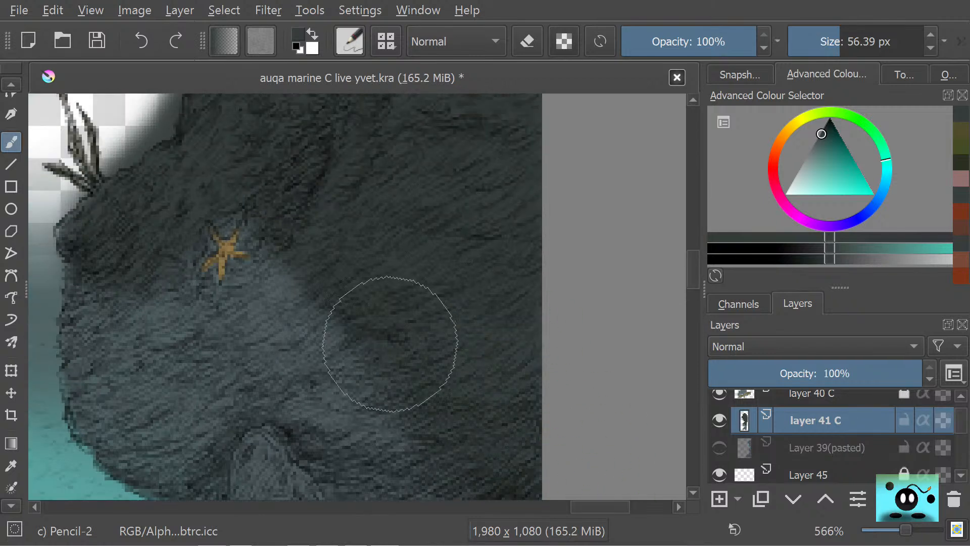
{"action": "mouse_move", "coordinate": [327, 353]}
{"action": "left_mouse_down"}
{"action": "mouse_move", "coordinate": [341, 445]}
{"action": "mouse_move", "coordinate": [301, 430]}
{"action": "mouse_move", "coordinate": [315, 480]}
{"action": "mouse_move", "coordinate": [237, 409]}
{"action": "mouse_move", "coordinate": [234, 455]}
{"action": "mouse_move", "coordinate": [167, 417]}
{"action": "mouse_move", "coordinate": [191, 466]}
{"action": "mouse_move", "coordinate": [162, 460]}
{"action": "mouse_move", "coordinate": [105, 341]}
{"action": "mouse_move", "coordinate": [114, 411]}
{"action": "mouse_move", "coordinate": [103, 395]}
{"action": "mouse_move", "coordinate": [87, 293]}
{"action": "mouse_move", "coordinate": [138, 449]}
{"action": "mouse_move", "coordinate": [185, 460]}
{"action": "mouse_move", "coordinate": [177, 298]}
{"action": "mouse_move", "coordinate": [175, 324]}
{"action": "mouse_move", "coordinate": [205, 329]}
{"action": "mouse_move", "coordinate": [236, 295]}
{"action": "mouse_move", "coordinate": [251, 326]}
{"action": "mouse_move", "coordinate": [289, 285]}
{"action": "left_mouse_up"}
{"action": "right_click", "coordinate": [215, 463]}
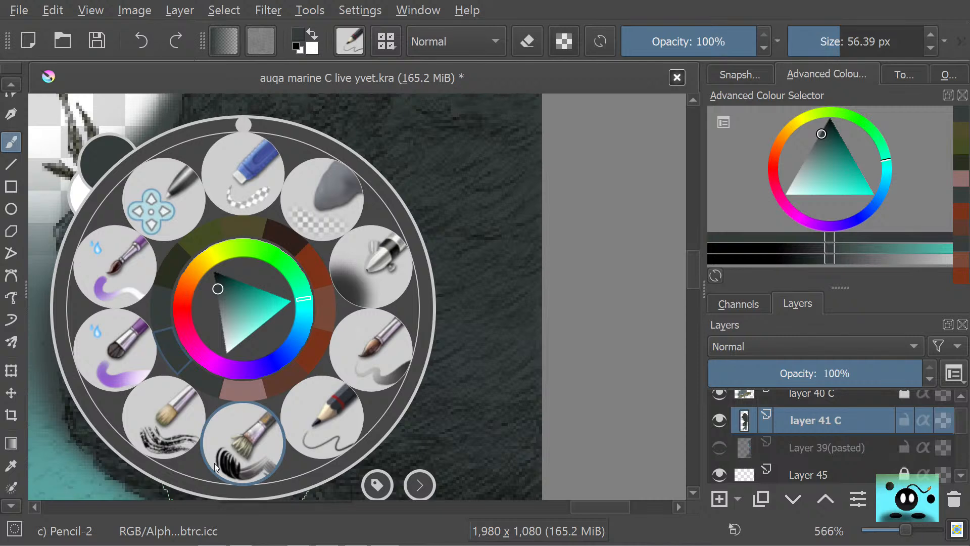
{"action": "left_click", "coordinate": [61, 457]}
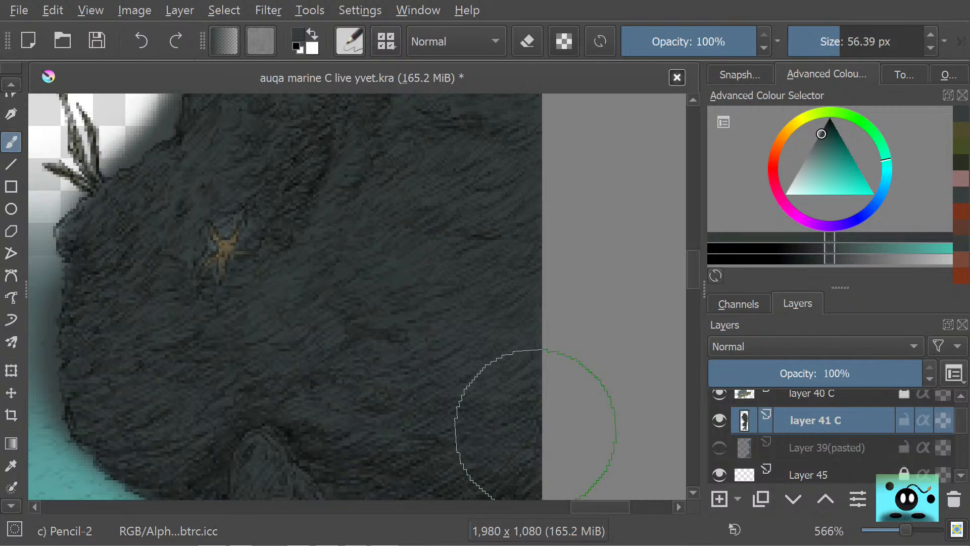
- Sample the starfish's golden brown and paint over the starfish area with the pencil at 8.37 px
{"action": "left_click", "coordinate": [12, 464]}
{"action": "left_click", "coordinate": [225, 250]}
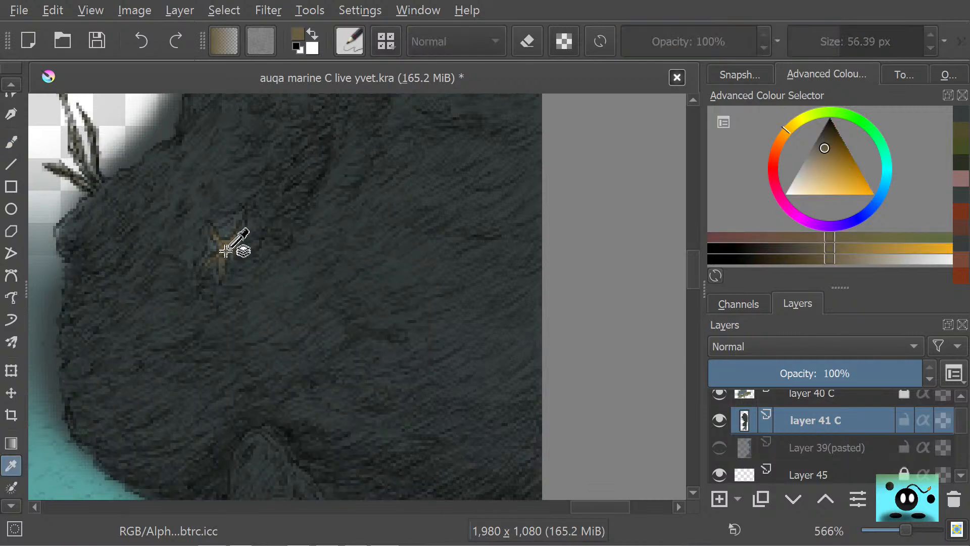
{"action": "key", "text": "b"}
{"action": "left_click", "coordinate": [807, 45]}
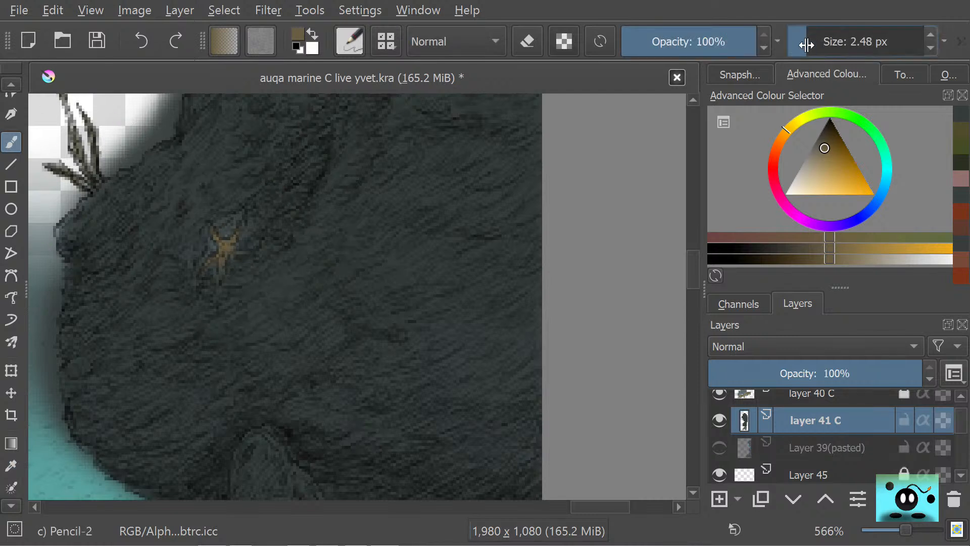
{"action": "left_click", "coordinate": [806, 41]}
{"action": "mouse_move", "coordinate": [214, 250]}
{"action": "left_mouse_down"}
{"action": "mouse_move", "coordinate": [219, 280]}
{"action": "mouse_move", "coordinate": [224, 265]}
{"action": "mouse_move", "coordinate": [222, 278]}
{"action": "mouse_move", "coordinate": [207, 256]}
{"action": "mouse_move", "coordinate": [202, 270]}
{"action": "mouse_move", "coordinate": [217, 235]}
{"action": "mouse_move", "coordinate": [235, 233]}
{"action": "mouse_move", "coordinate": [222, 248]}
{"action": "mouse_move", "coordinate": [251, 245]}
{"action": "mouse_move", "coordinate": [212, 249]}
{"action": "mouse_move", "coordinate": [223, 236]}
{"action": "mouse_move", "coordinate": [207, 253]}
{"action": "mouse_move", "coordinate": [221, 223]}
{"action": "mouse_move", "coordinate": [238, 227]}
{"action": "mouse_move", "coordinate": [231, 215]}
{"action": "mouse_move", "coordinate": [236, 225]}
{"action": "mouse_move", "coordinate": [212, 240]}
{"action": "left_mouse_up"}
{"action": "mouse_move", "coordinate": [232, 284]}
{"action": "left_mouse_down"}
{"action": "mouse_move", "coordinate": [250, 269]}
{"action": "mouse_move", "coordinate": [233, 225]}
{"action": "left_mouse_up"}
- Examine the lower rocks and their encrusted edge by comparing them with layer 41 C hidden and shown
{"action": "scroll", "coordinate": [691, 283], "scroll_direction": "down", "scroll_amount": 8}
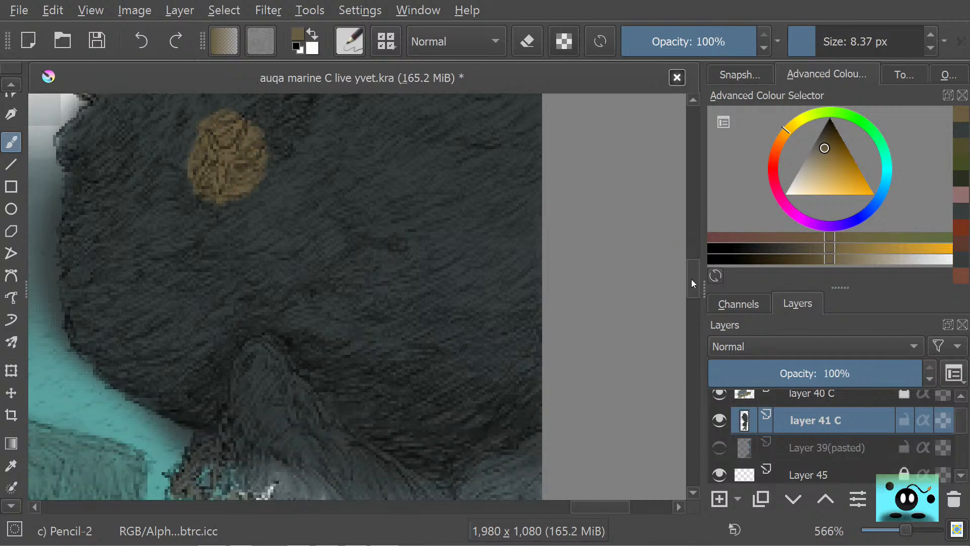
{"action": "scroll", "coordinate": [687, 301], "scroll_direction": "up", "scroll_amount": 4}
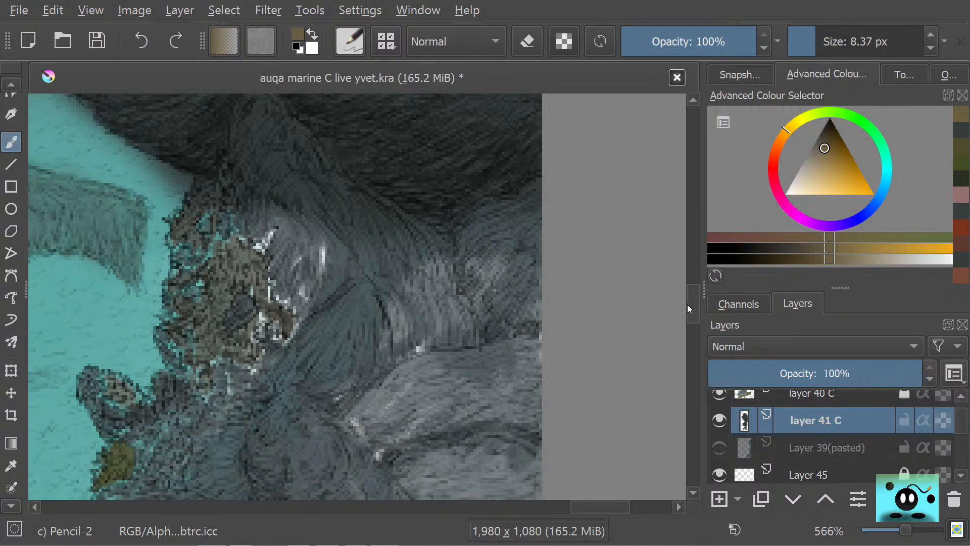
{"action": "left_click", "coordinate": [714, 422]}
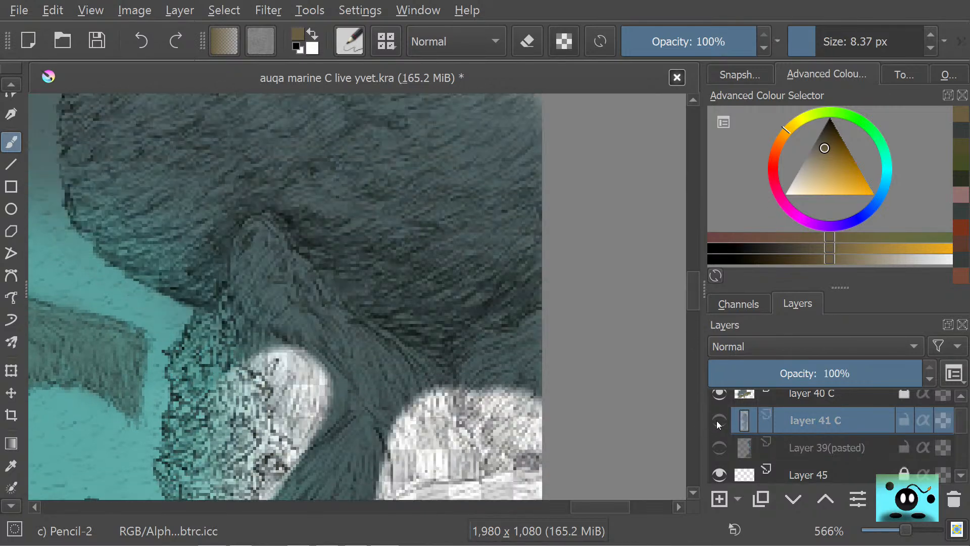
{"action": "left_click", "coordinate": [714, 421]}
{"action": "left_click", "coordinate": [714, 421]}
{"action": "left_click", "coordinate": [713, 420]}
{"action": "left_click", "coordinate": [713, 420]}
{"action": "scroll", "coordinate": [694, 298], "scroll_direction": "down", "scroll_amount": 6}
{"action": "mouse_move", "coordinate": [695, 317]}
{"action": "left_mouse_down"}
{"action": "mouse_move", "coordinate": [692, 334]}
{"action": "mouse_move", "coordinate": [694, 315]}
{"action": "left_mouse_up"}
{"action": "left_click", "coordinate": [718, 420]}
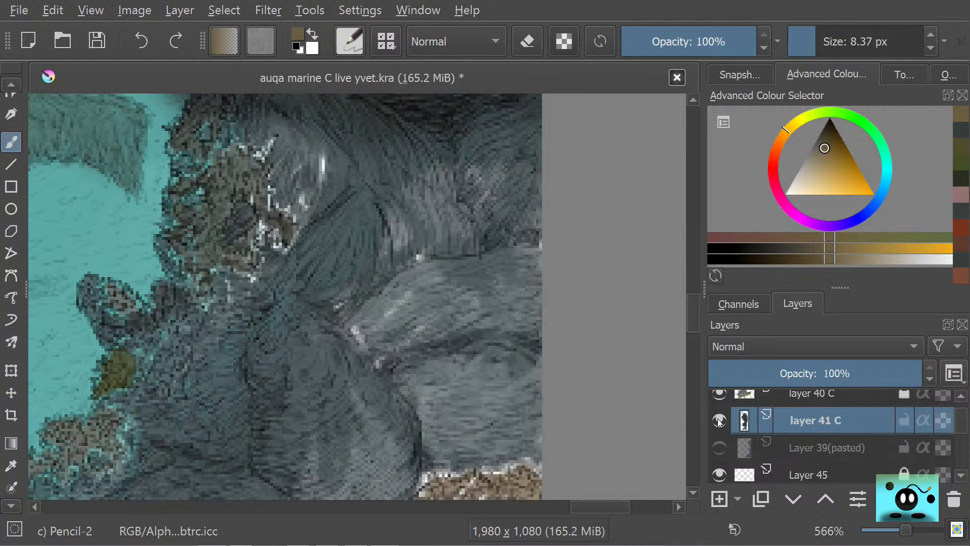
- Sample the purple-red growth between the rocks, brighten the colour to deep crimson and paint over the growth with the 8.37 px pencil
{"action": "left_click_drag", "start_coordinate": [693, 316], "coordinate": [693, 225]}
{"action": "left_click", "coordinate": [11, 466]}
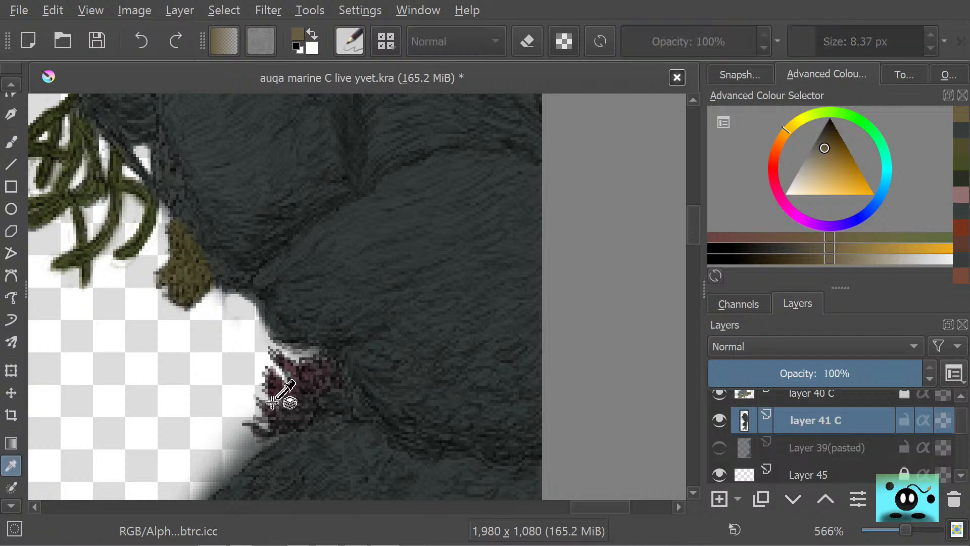
{"action": "left_click", "coordinate": [275, 386]}
{"action": "left_click", "coordinate": [11, 143]}
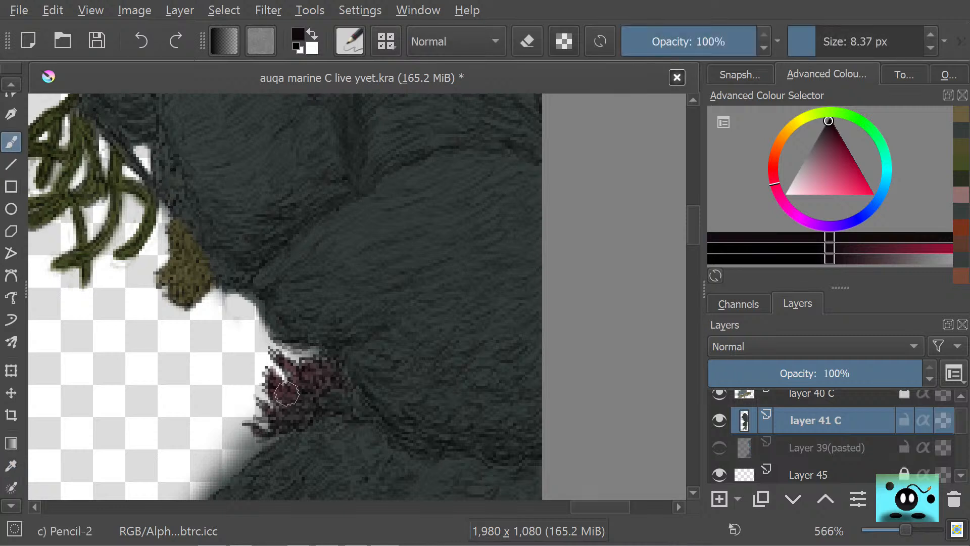
{"action": "mouse_move", "coordinate": [287, 393]}
{"action": "left_mouse_down"}
{"action": "mouse_move", "coordinate": [293, 421]}
{"action": "mouse_move", "coordinate": [305, 415]}
{"action": "mouse_move", "coordinate": [293, 423]}
{"action": "mouse_move", "coordinate": [300, 396]}
{"action": "mouse_move", "coordinate": [268, 431]}
{"action": "mouse_move", "coordinate": [268, 413]}
{"action": "mouse_move", "coordinate": [251, 430]}
{"action": "mouse_move", "coordinate": [275, 358]}
{"action": "mouse_move", "coordinate": [264, 398]}
{"action": "mouse_move", "coordinate": [282, 358]}
{"action": "mouse_move", "coordinate": [286, 388]}
{"action": "mouse_move", "coordinate": [299, 363]}
{"action": "mouse_move", "coordinate": [330, 368]}
{"action": "mouse_move", "coordinate": [318, 357]}
{"action": "mouse_move", "coordinate": [273, 378]}
{"action": "left_mouse_up"}
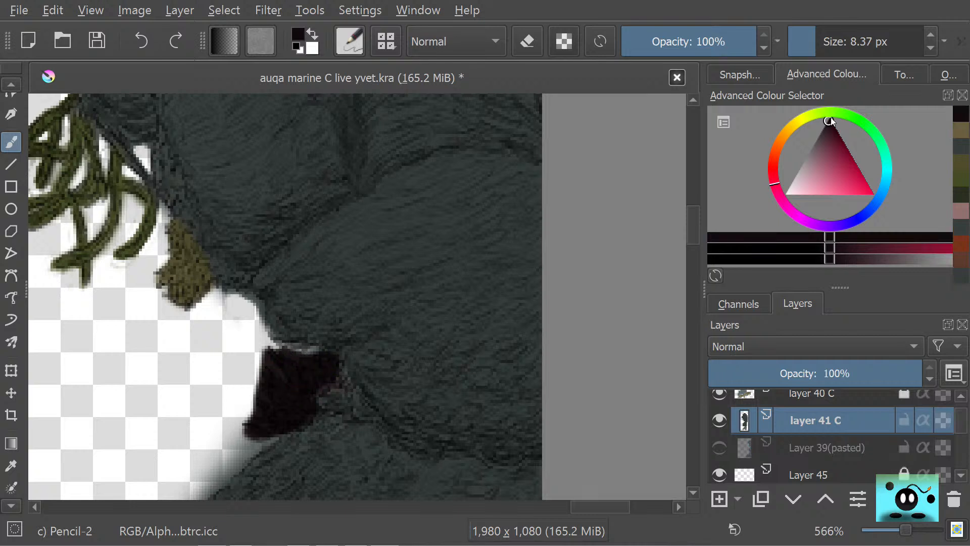
{"action": "left_click_drag", "start_coordinate": [831, 119], "coordinate": [838, 145]}
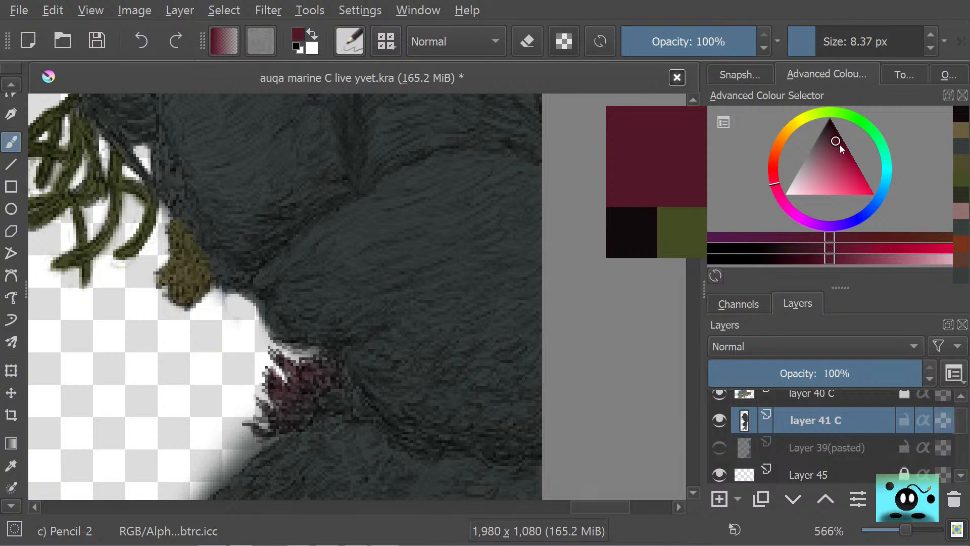
{"action": "mouse_move", "coordinate": [302, 402]}
{"action": "left_mouse_down"}
{"action": "mouse_move", "coordinate": [291, 378]}
{"action": "mouse_move", "coordinate": [285, 414]}
{"action": "mouse_move", "coordinate": [286, 403]}
{"action": "mouse_move", "coordinate": [256, 433]}
{"action": "mouse_move", "coordinate": [306, 410]}
{"action": "mouse_move", "coordinate": [308, 375]}
{"action": "mouse_move", "coordinate": [306, 386]}
{"action": "mouse_move", "coordinate": [329, 367]}
{"action": "mouse_move", "coordinate": [334, 377]}
{"action": "mouse_move", "coordinate": [275, 363]}
{"action": "mouse_move", "coordinate": [253, 400]}
{"action": "mouse_move", "coordinate": [272, 352]}
{"action": "mouse_move", "coordinate": [290, 367]}
{"action": "mouse_move", "coordinate": [314, 356]}
{"action": "mouse_move", "coordinate": [303, 384]}
{"action": "mouse_move", "coordinate": [322, 389]}
{"action": "mouse_move", "coordinate": [282, 430]}
{"action": "mouse_move", "coordinate": [335, 403]}
{"action": "mouse_move", "coordinate": [342, 380]}
{"action": "mouse_move", "coordinate": [329, 412]}
{"action": "mouse_move", "coordinate": [356, 378]}
{"action": "mouse_move", "coordinate": [278, 421]}
{"action": "mouse_move", "coordinate": [268, 417]}
{"action": "mouse_move", "coordinate": [289, 427]}
{"action": "mouse_move", "coordinate": [266, 435]}
{"action": "mouse_move", "coordinate": [328, 364]}
{"action": "mouse_move", "coordinate": [299, 353]}
{"action": "left_mouse_up"}
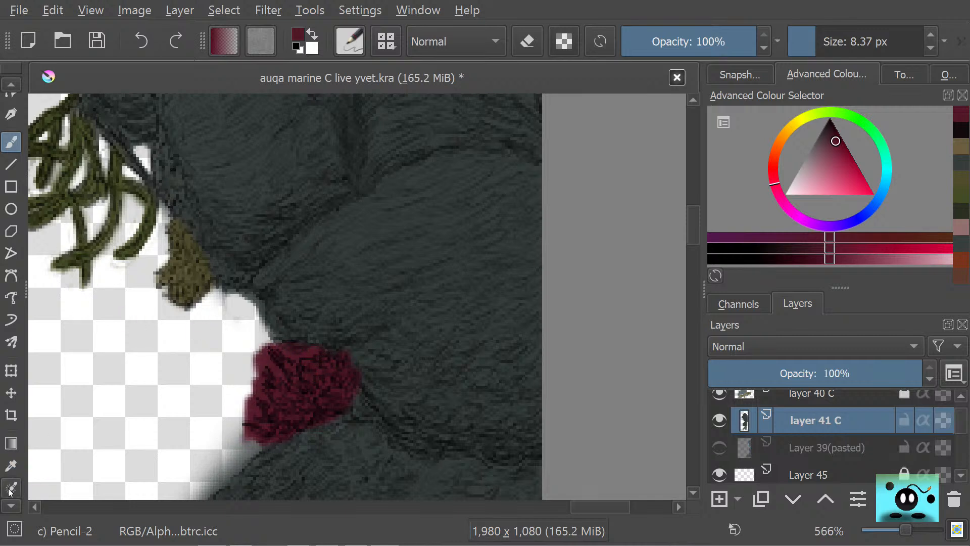
- Sample the rock's grey-green and cut a small V-shaped notch into the crimson growth's upper edge with the 2.09 px eraser
{"action": "left_click", "coordinate": [11, 465]}
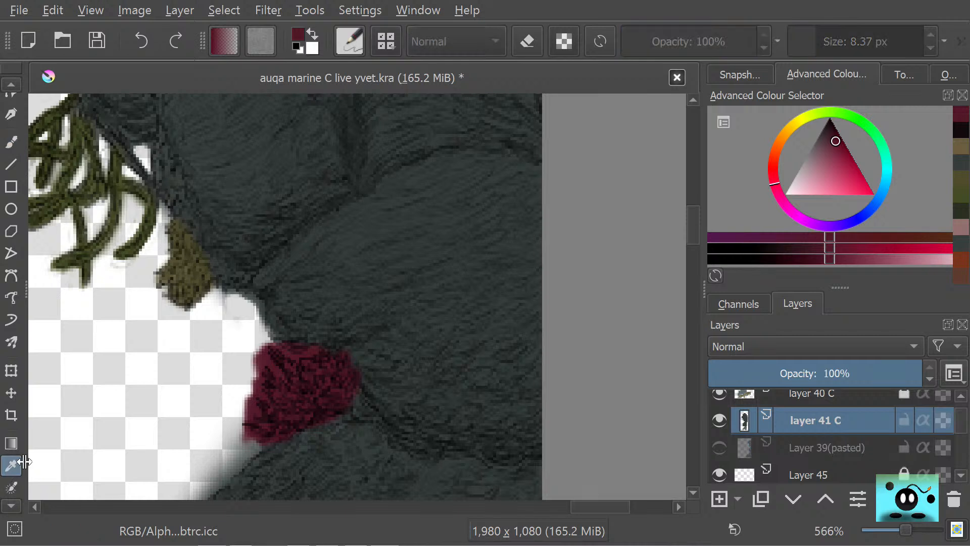
{"action": "left_click", "coordinate": [353, 279]}
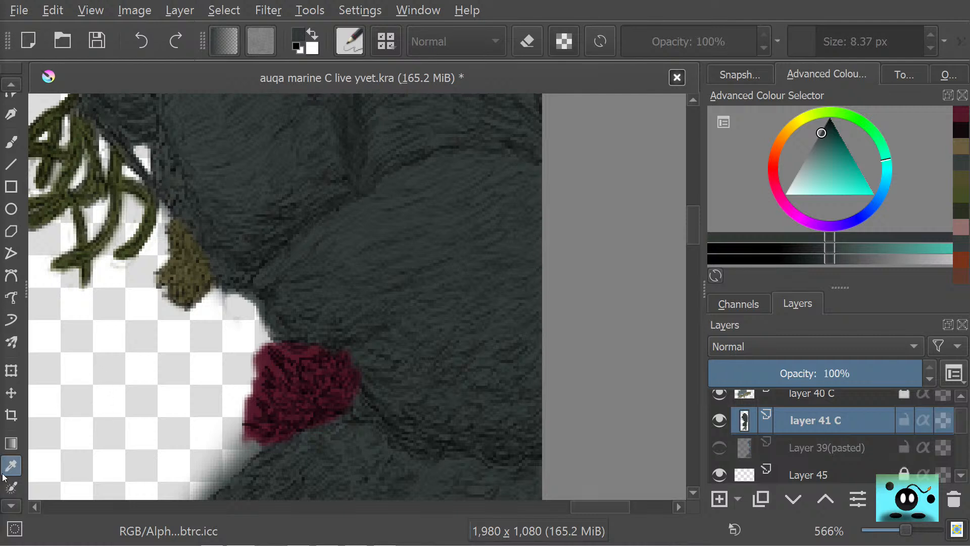
{"action": "left_click", "coordinate": [11, 148]}
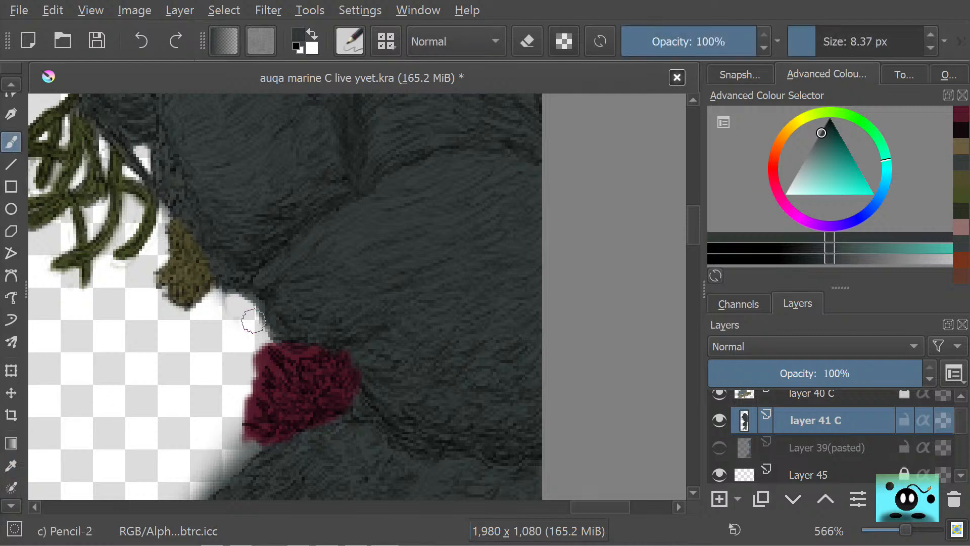
{"action": "key", "text": "e"}
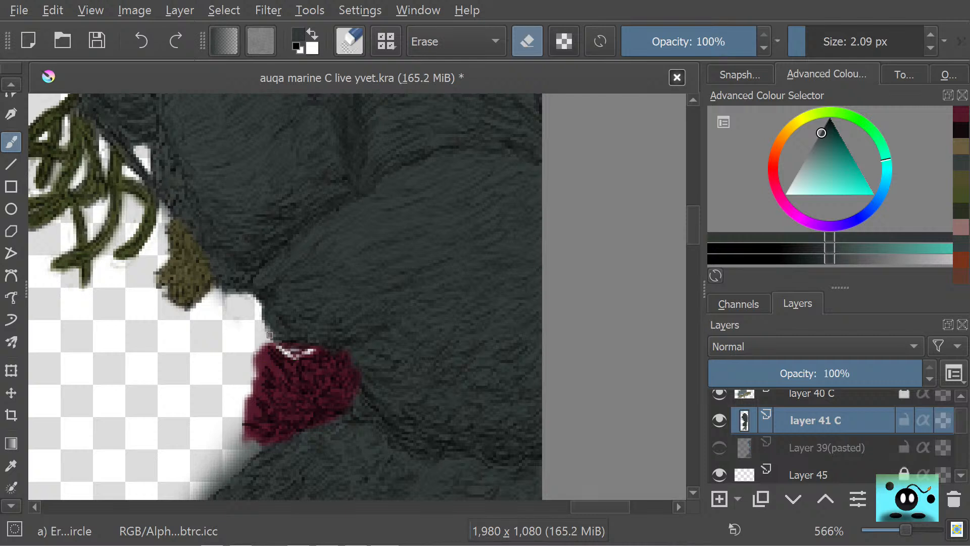
- Resample the rock's grey-green and repaint the rock along the crimson growth's upper and right-hand edges with a 1.44 px pencil
{"action": "key", "text": "slash"}
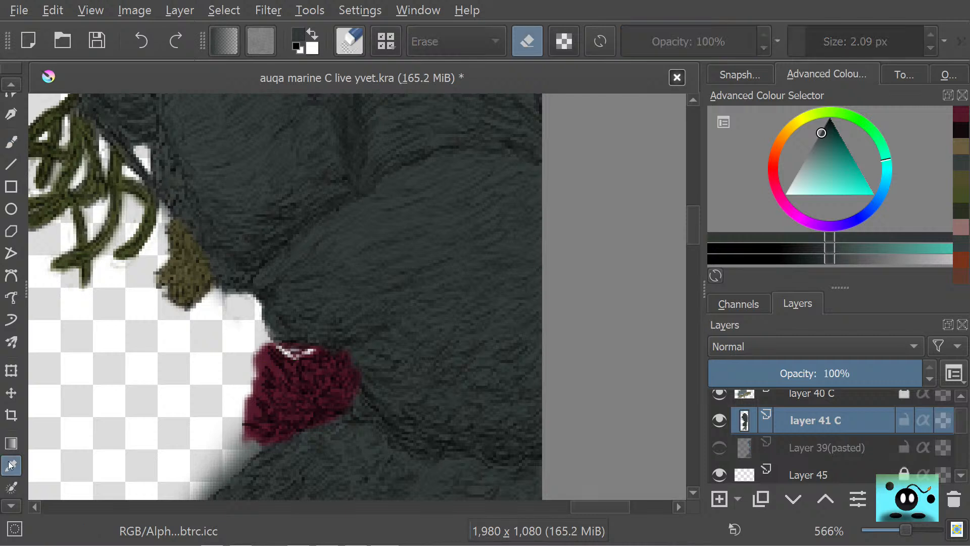
{"action": "key", "text": "p"}
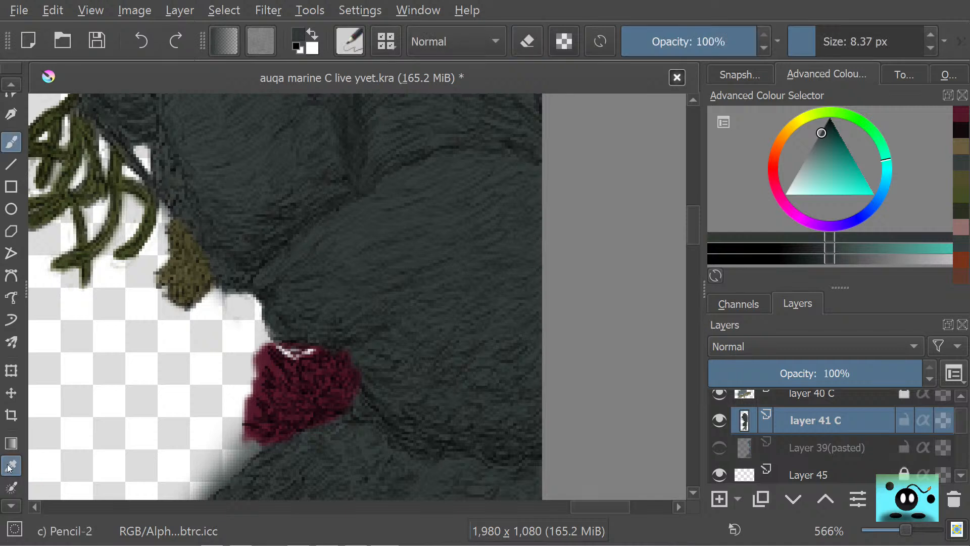
{"action": "left_click", "coordinate": [349, 250]}
{"action": "key", "text": "b"}
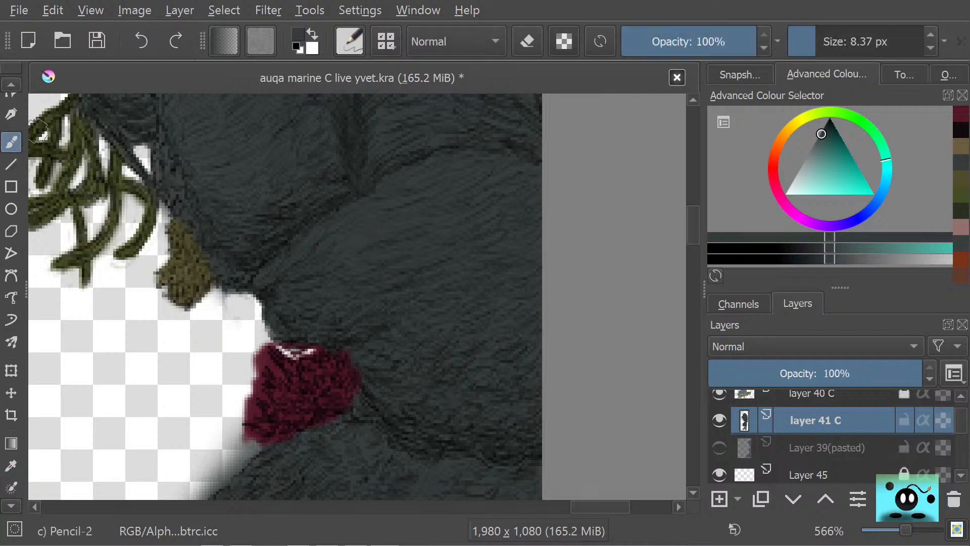
{"action": "left_click_drag", "start_coordinate": [819, 48], "coordinate": [805, 48]}
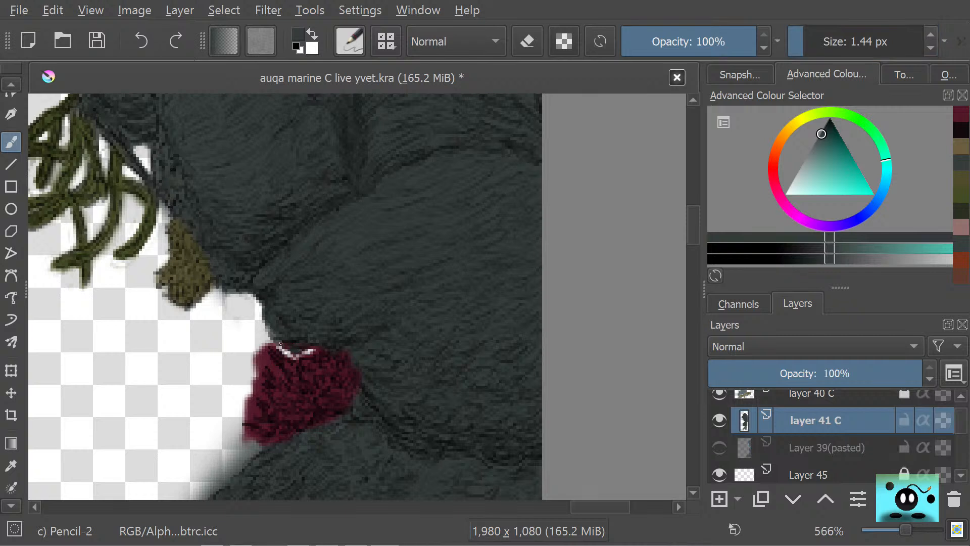
{"action": "left_click", "coordinate": [276, 328]}
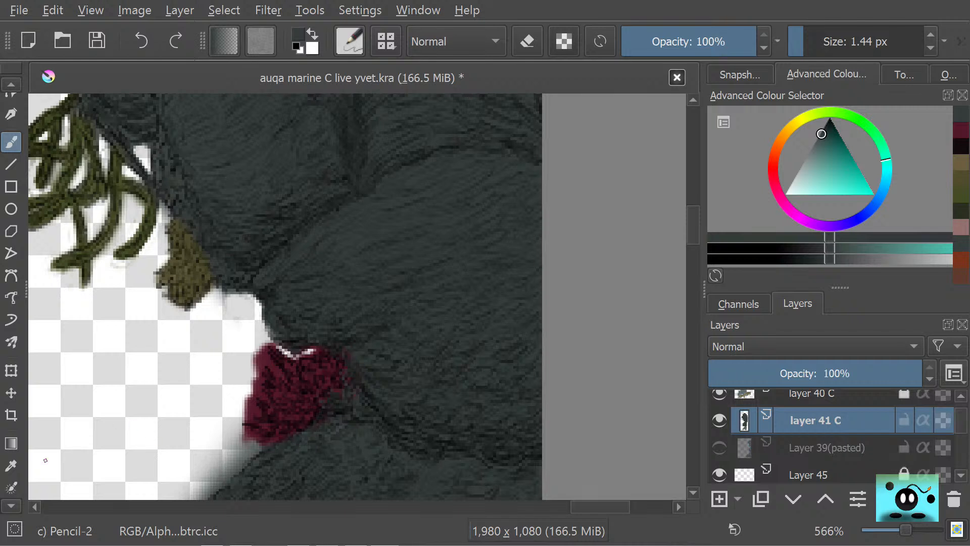
- Erase jagged notches into the crimson growth's left-hand and lower edges with the 2.09 px eraser
{"action": "key", "text": "e"}
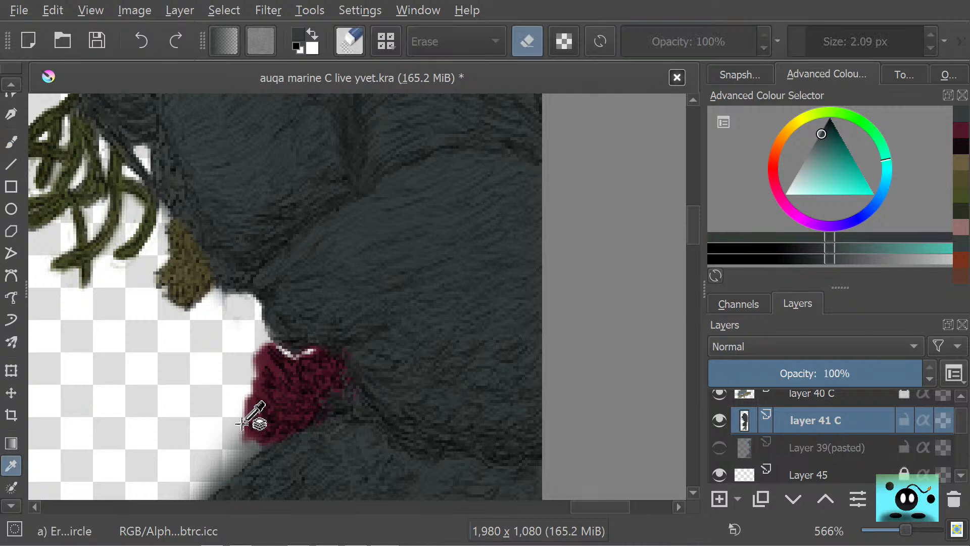
{"action": "mouse_move", "coordinate": [241, 409]}
{"action": "left_mouse_down"}
{"action": "mouse_move", "coordinate": [264, 397]}
{"action": "mouse_move", "coordinate": [256, 358]}
{"action": "mouse_move", "coordinate": [248, 396]}
{"action": "mouse_move", "coordinate": [255, 351]}
{"action": "mouse_move", "coordinate": [246, 387]}
{"action": "mouse_move", "coordinate": [263, 354]}
{"action": "mouse_move", "coordinate": [284, 379]}
{"action": "left_mouse_up"}
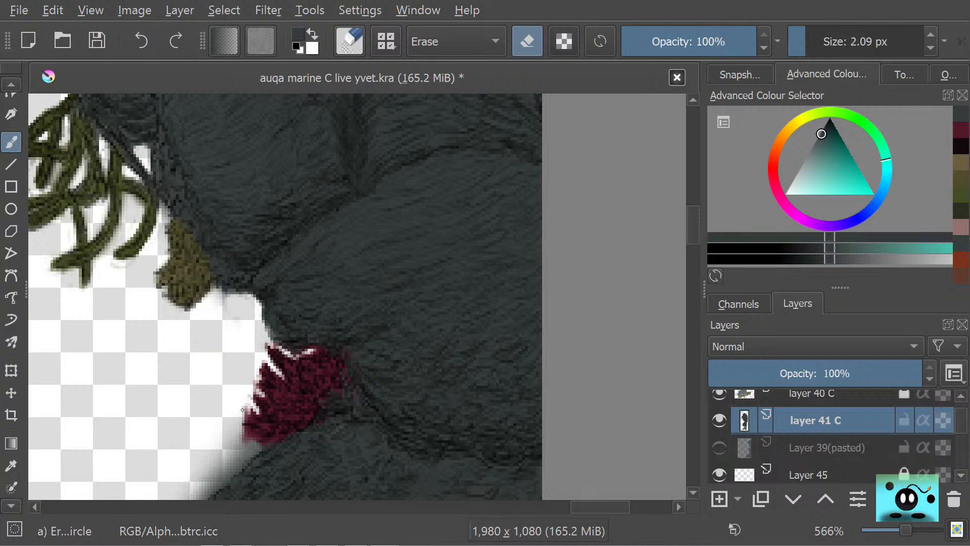
{"action": "left_click_drag", "start_coordinate": [242, 413], "coordinate": [249, 416]}
{"action": "key", "text": "ctrl+z"}
{"action": "mouse_move", "coordinate": [241, 424]}
{"action": "left_mouse_down"}
{"action": "mouse_move", "coordinate": [255, 446]}
{"action": "mouse_move", "coordinate": [266, 444]}
{"action": "left_mouse_up"}
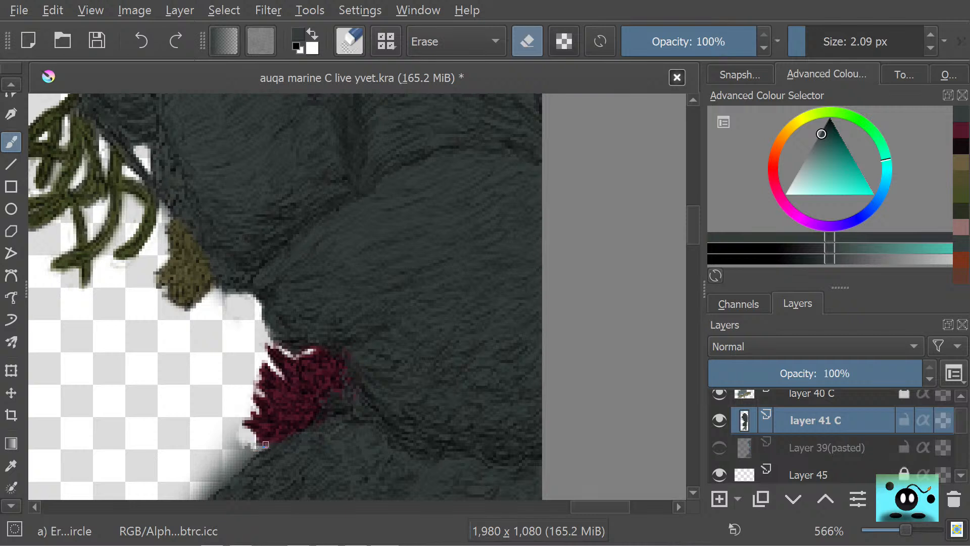
{"action": "left_click", "coordinate": [276, 438]}
- Erase the soft dark paint outside the rock's sloping edge between the crimson growth and the twig-like plant with the 2.09 px eraser
{"action": "left_click_drag", "start_coordinate": [688, 222], "coordinate": [692, 247]}
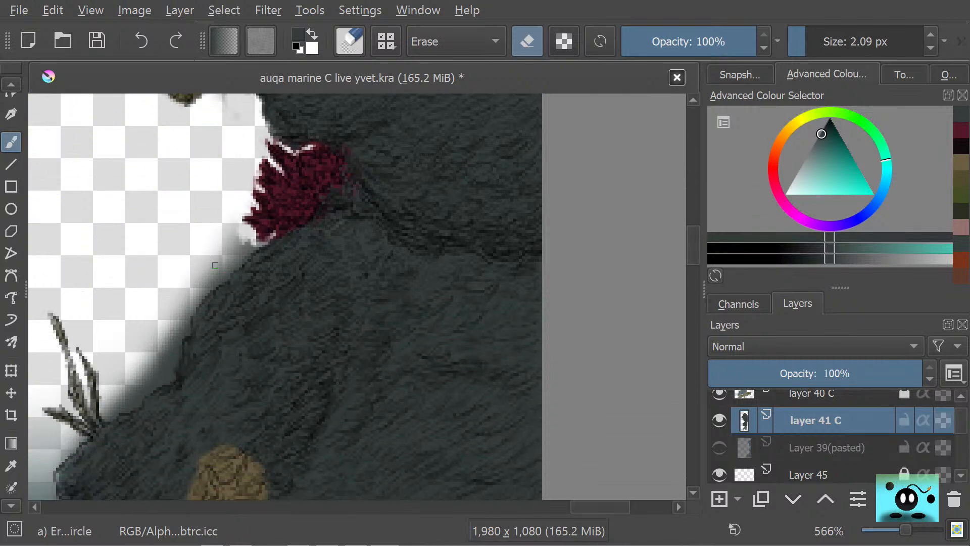
{"action": "mouse_move", "coordinate": [229, 263]}
{"action": "left_mouse_down"}
{"action": "mouse_move", "coordinate": [202, 279]}
{"action": "mouse_move", "coordinate": [234, 219]}
{"action": "mouse_move", "coordinate": [183, 278]}
{"action": "mouse_move", "coordinate": [233, 227]}
{"action": "mouse_move", "coordinate": [191, 285]}
{"action": "mouse_move", "coordinate": [240, 240]}
{"action": "mouse_move", "coordinate": [192, 291]}
{"action": "mouse_move", "coordinate": [239, 262]}
{"action": "left_mouse_up"}
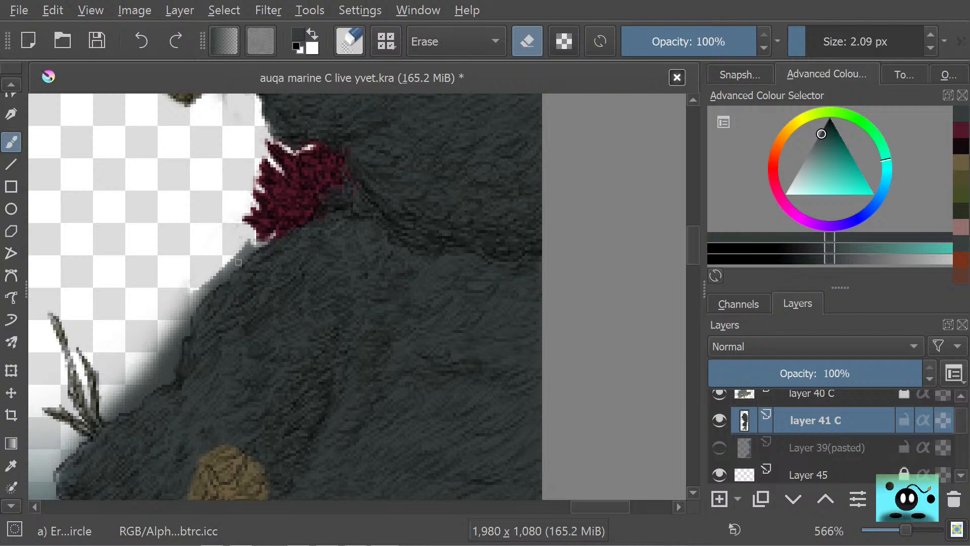
{"action": "key", "text": "slash"}
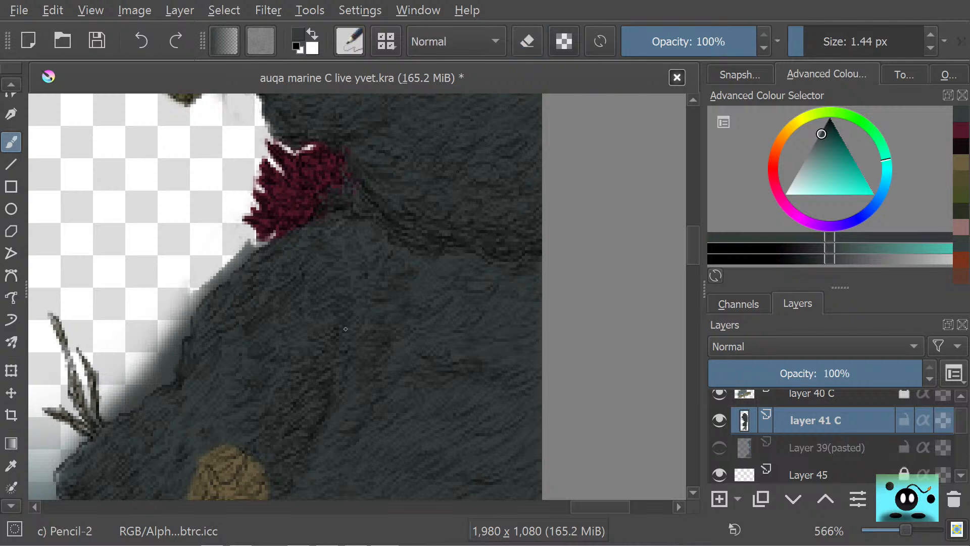
{"action": "key", "text": "slash"}
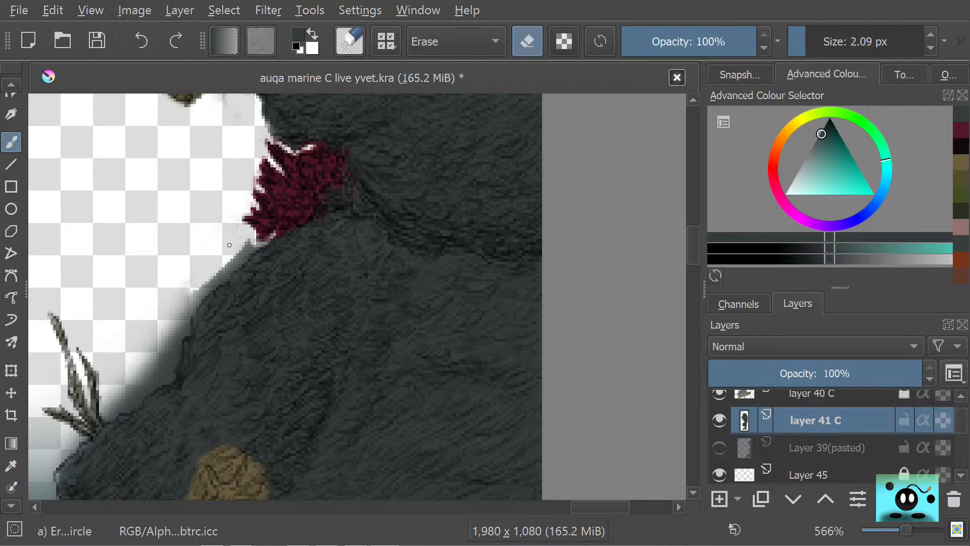
{"action": "mouse_move", "coordinate": [242, 245]}
{"action": "left_mouse_down"}
{"action": "mouse_move", "coordinate": [191, 300]}
{"action": "mouse_move", "coordinate": [252, 248]}
{"action": "mouse_move", "coordinate": [185, 305]}
{"action": "mouse_move", "coordinate": [198, 284]}
{"action": "mouse_move", "coordinate": [168, 335]}
{"action": "mouse_move", "coordinate": [186, 297]}
{"action": "mouse_move", "coordinate": [154, 351]}
{"action": "mouse_move", "coordinate": [187, 291]}
{"action": "mouse_move", "coordinate": [121, 389]}
{"action": "mouse_move", "coordinate": [130, 367]}
{"action": "mouse_move", "coordinate": [133, 385]}
{"action": "mouse_move", "coordinate": [167, 345]}
{"action": "mouse_move", "coordinate": [142, 386]}
{"action": "mouse_move", "coordinate": [168, 360]}
{"action": "mouse_move", "coordinate": [162, 371]}
{"action": "mouse_move", "coordinate": [195, 303]}
{"action": "mouse_move", "coordinate": [170, 336]}
{"action": "left_mouse_up"}
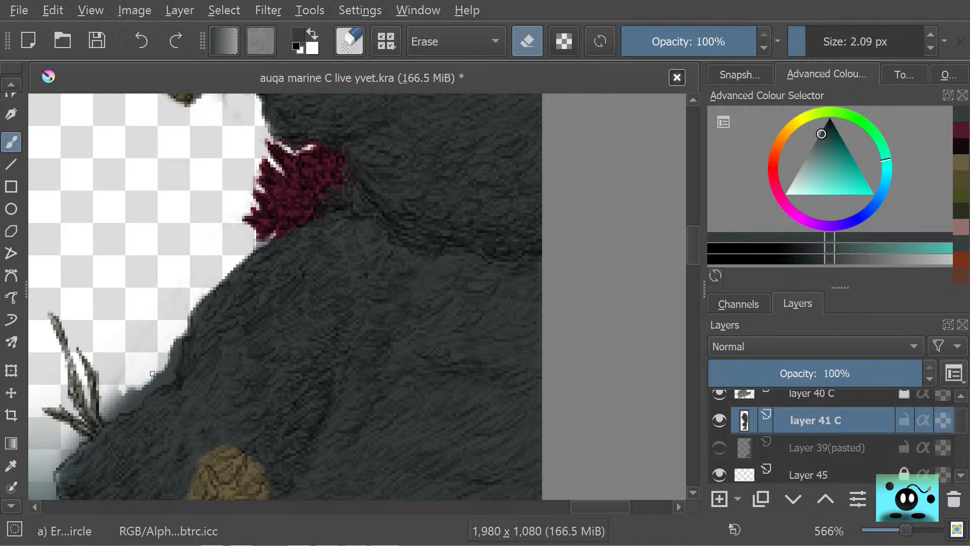
{"action": "mouse_move", "coordinate": [152, 373]}
{"action": "left_mouse_down"}
{"action": "mouse_move", "coordinate": [174, 359]}
{"action": "mouse_move", "coordinate": [166, 382]}
{"action": "mouse_move", "coordinate": [166, 369]}
{"action": "mouse_move", "coordinate": [136, 387]}
{"action": "left_mouse_up"}
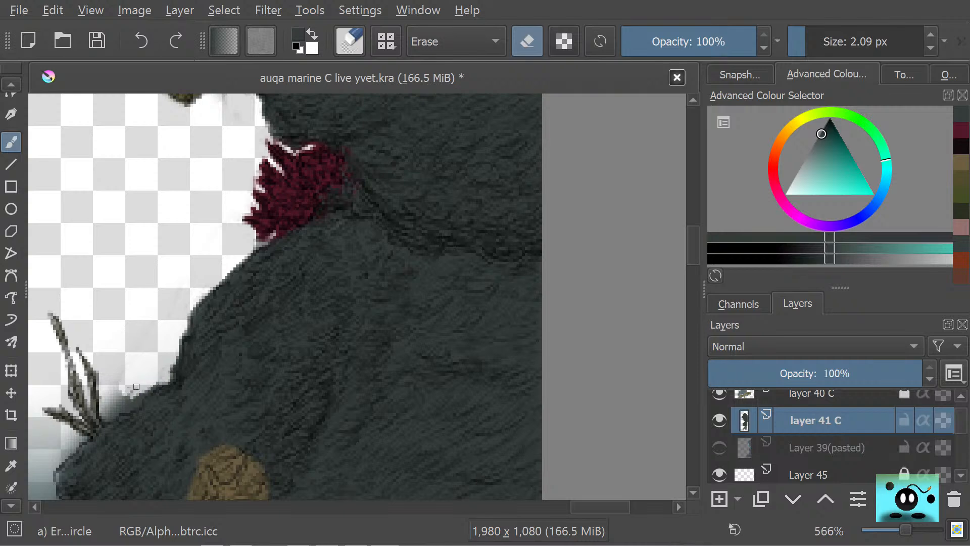
{"action": "left_click_drag", "start_coordinate": [693, 243], "coordinate": [694, 263]}
{"action": "left_click_drag", "start_coordinate": [587, 508], "coordinate": [567, 510]}
{"action": "mouse_move", "coordinate": [357, 186]}
{"action": "left_mouse_down"}
{"action": "mouse_move", "coordinate": [366, 201]}
{"action": "mouse_move", "coordinate": [371, 195]}
{"action": "mouse_move", "coordinate": [342, 211]}
{"action": "mouse_move", "coordinate": [337, 200]}
{"action": "mouse_move", "coordinate": [355, 184]}
{"action": "mouse_move", "coordinate": [349, 204]}
{"action": "left_mouse_up"}
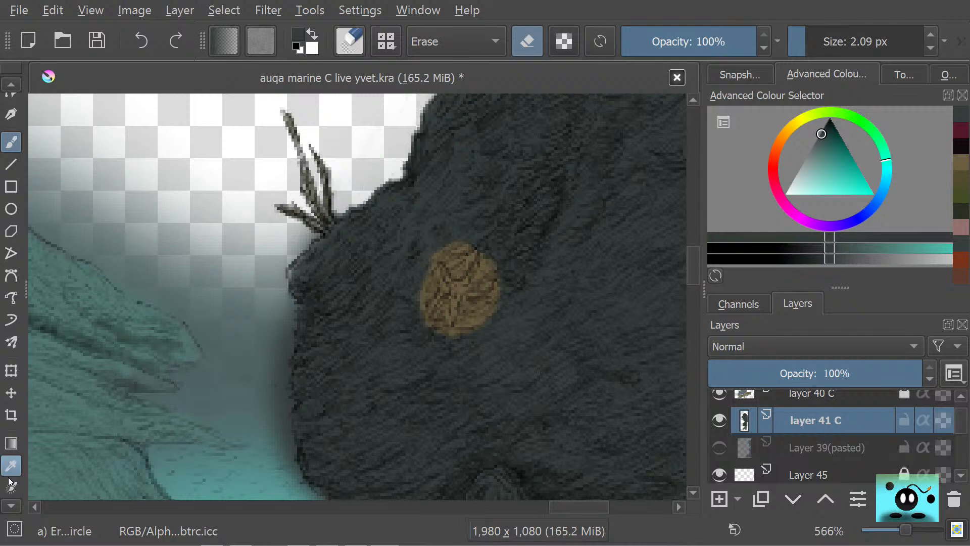
- Sample the twig-like plant's near-black olive and paint over its branches with the pencil at 11.48 px
{"action": "key", "text": "slash"}
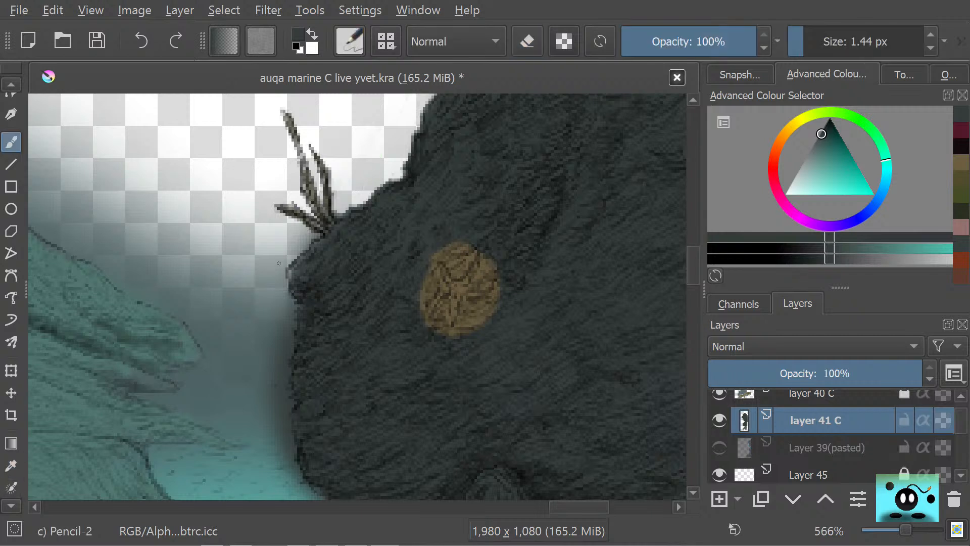
{"action": "left_click", "coordinate": [11, 465]}
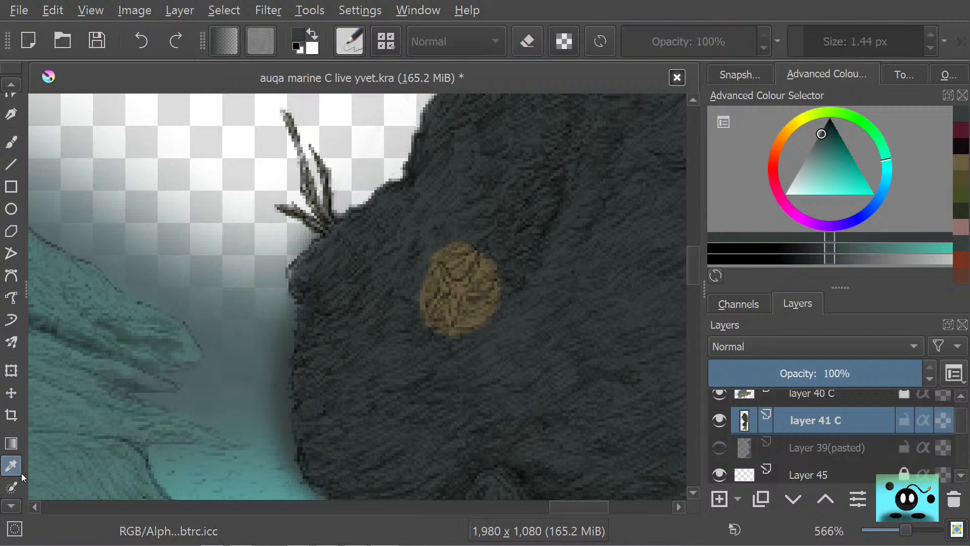
{"action": "left_click", "coordinate": [314, 204]}
{"action": "left_click", "coordinate": [11, 142]}
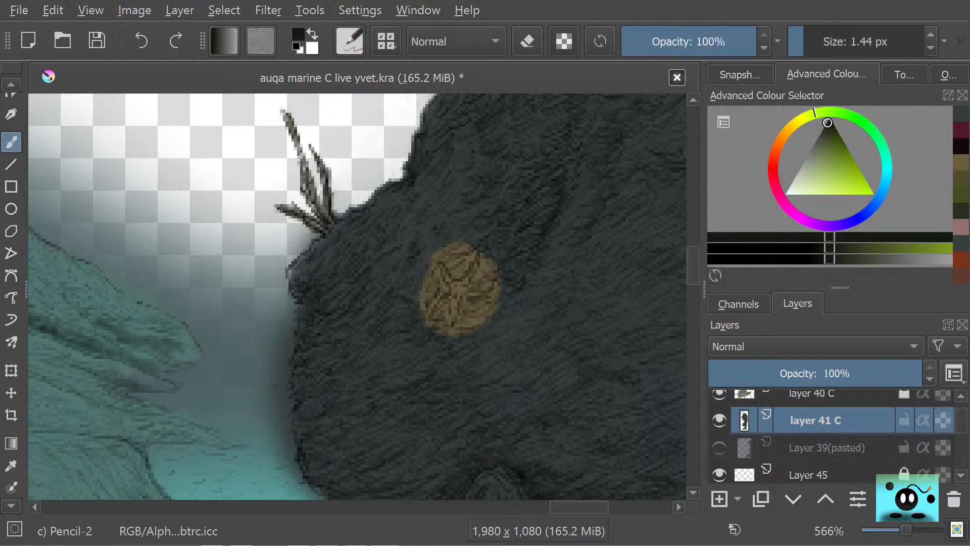
{"action": "left_click", "coordinate": [814, 39]}
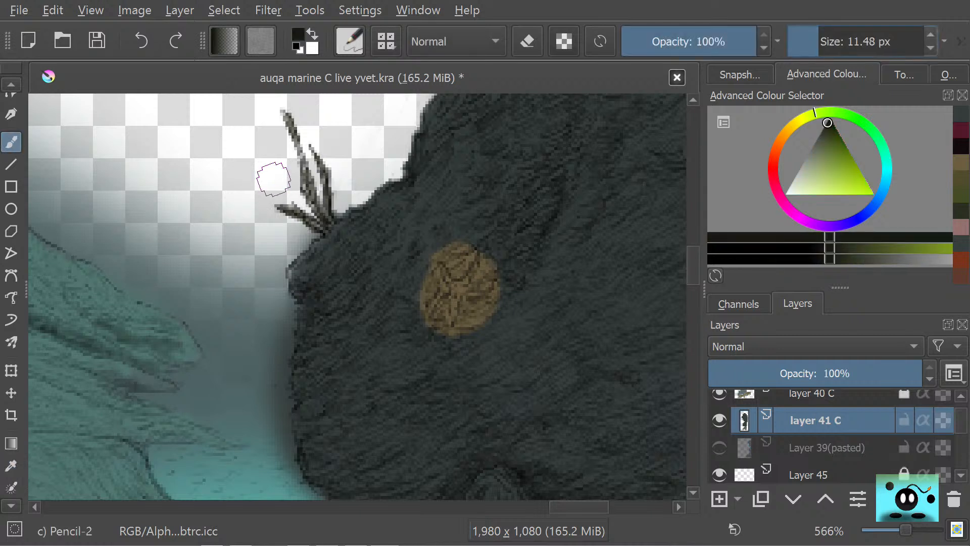
{"action": "mouse_move", "coordinate": [319, 219]}
{"action": "left_mouse_down"}
{"action": "mouse_move", "coordinate": [285, 123]}
{"action": "mouse_move", "coordinate": [324, 223]}
{"action": "mouse_move", "coordinate": [318, 162]}
{"action": "mouse_move", "coordinate": [329, 218]}
{"action": "mouse_move", "coordinate": [277, 205]}
{"action": "left_mouse_up"}
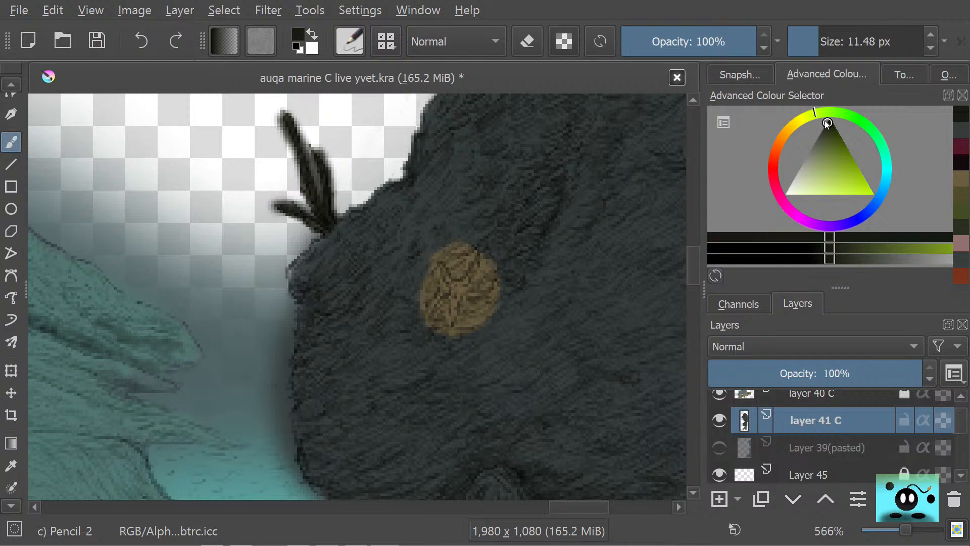
- Lighten the colour to a dark olive and repaint the plant's branches and base
{"action": "left_click", "coordinate": [822, 137]}
{"action": "left_click_drag", "start_coordinate": [824, 140], "coordinate": [825, 134]}
{"action": "left_click_drag", "start_coordinate": [329, 223], "coordinate": [293, 122]}
{"action": "mouse_move", "coordinate": [329, 228]}
{"action": "left_mouse_down"}
{"action": "mouse_move", "coordinate": [321, 171]}
{"action": "mouse_move", "coordinate": [326, 221]}
{"action": "mouse_move", "coordinate": [280, 202]}
{"action": "mouse_move", "coordinate": [325, 229]}
{"action": "mouse_move", "coordinate": [333, 223]}
{"action": "mouse_move", "coordinate": [309, 242]}
{"action": "mouse_move", "coordinate": [329, 222]}
{"action": "left_mouse_up"}
- Sample the rock's grey-green and repaint the rock's protruding edge just below the plant with the 11.48 px pencil
{"action": "left_click", "coordinate": [11, 465]}
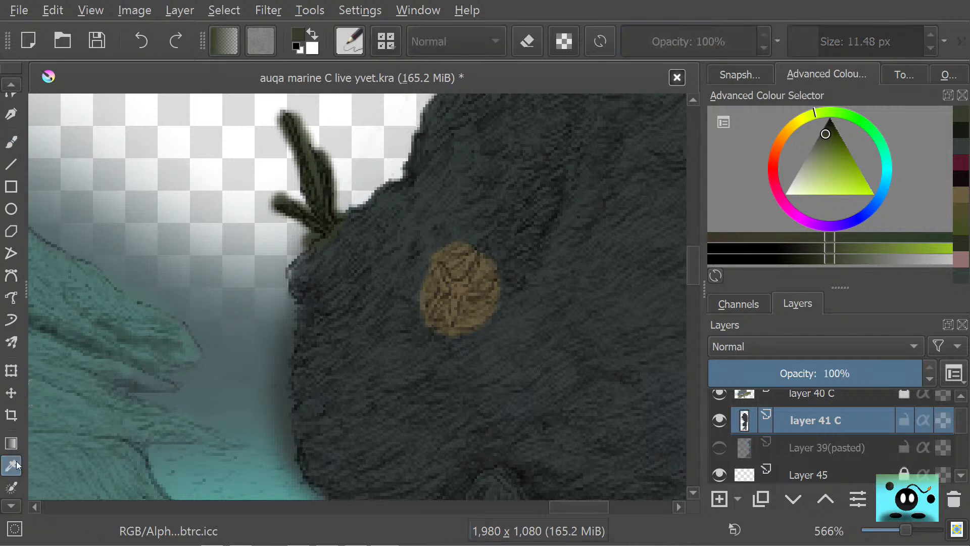
{"action": "left_click", "coordinate": [483, 391]}
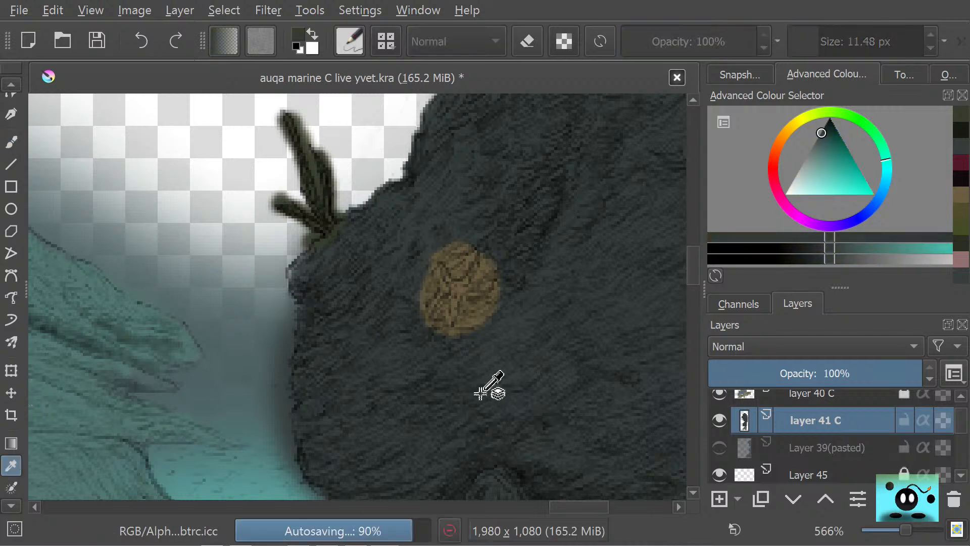
{"action": "left_click", "coordinate": [11, 142]}
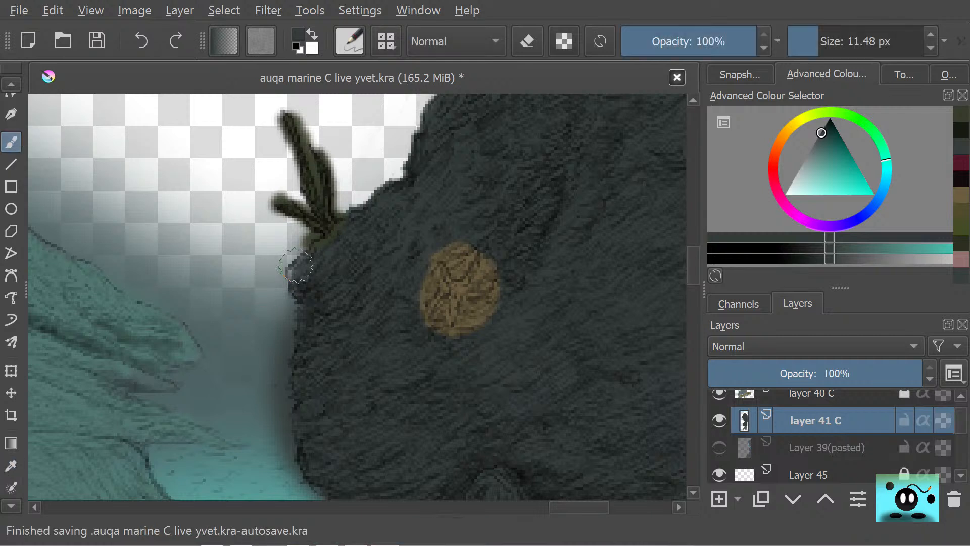
{"action": "mouse_move", "coordinate": [299, 265]}
{"action": "left_mouse_down"}
{"action": "mouse_move", "coordinate": [292, 285]}
{"action": "mouse_move", "coordinate": [295, 271]}
{"action": "mouse_move", "coordinate": [303, 343]}
{"action": "mouse_move", "coordinate": [303, 258]}
{"action": "mouse_move", "coordinate": [318, 256]}
{"action": "mouse_move", "coordinate": [314, 243]}
{"action": "left_mouse_up"}
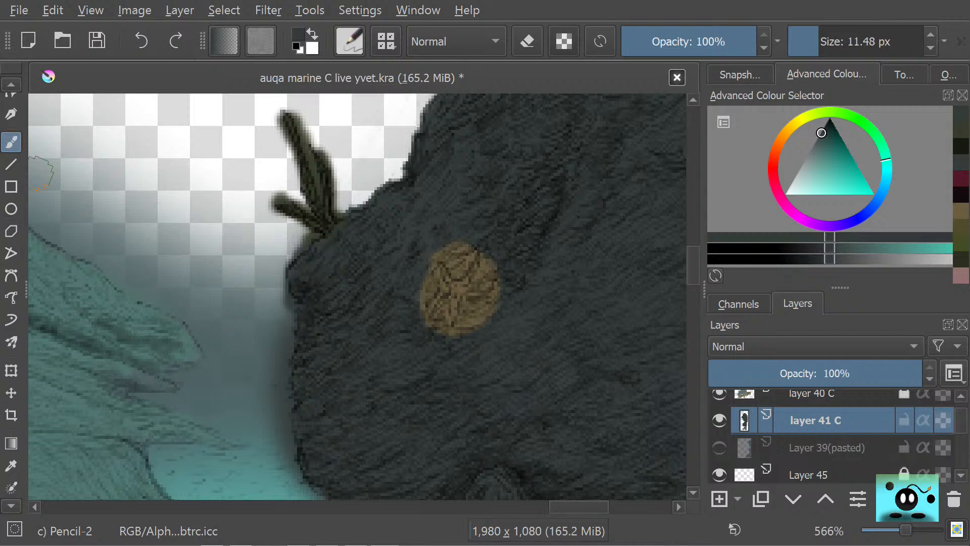
- Erase the tall branch's blurred right-hand edge and cut a narrow gap between the two upper branches with the 2.09 px eraser
{"action": "key", "text": "e"}
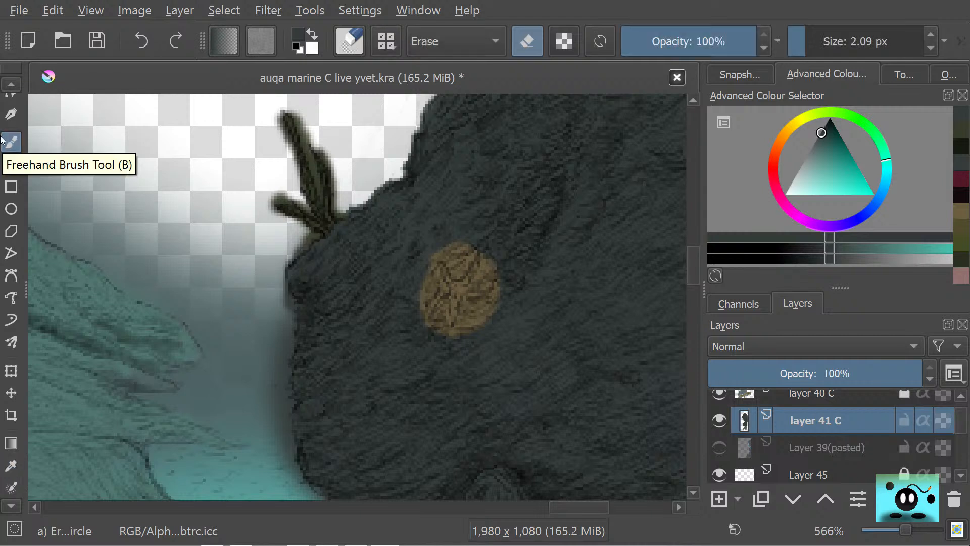
{"action": "scroll", "coordinate": [3, 141], "scroll_direction": "up", "scroll_amount": 2}
{"action": "scroll", "coordinate": [338, 202], "scroll_direction": "up", "scroll_amount": 2, "text": "ctrl"}
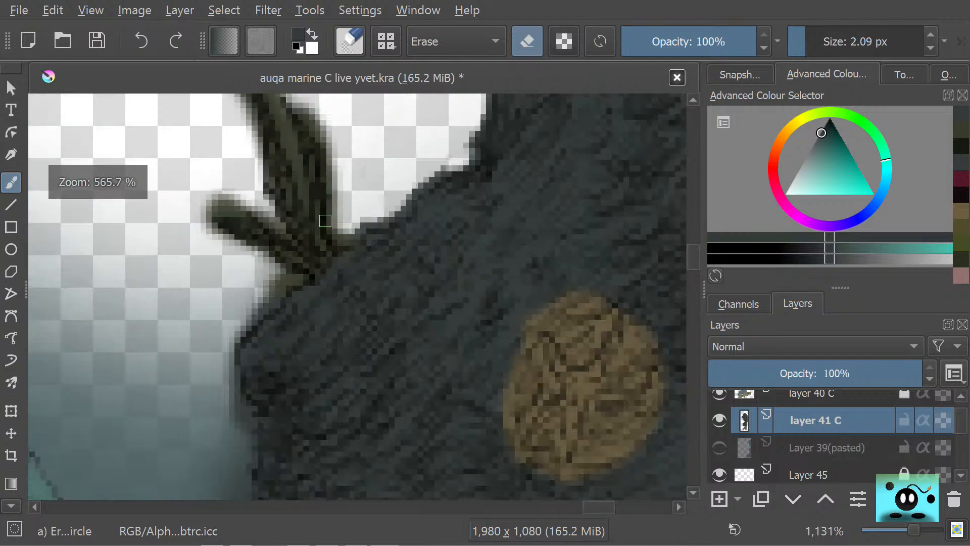
{"action": "scroll", "coordinate": [325, 220], "scroll_direction": "up", "scroll_amount": 2}
{"action": "scroll", "coordinate": [249, 290], "scroll_direction": "down", "scroll_amount": 4}
{"action": "scroll", "coordinate": [250, 123], "scroll_direction": "up", "scroll_amount": 1}
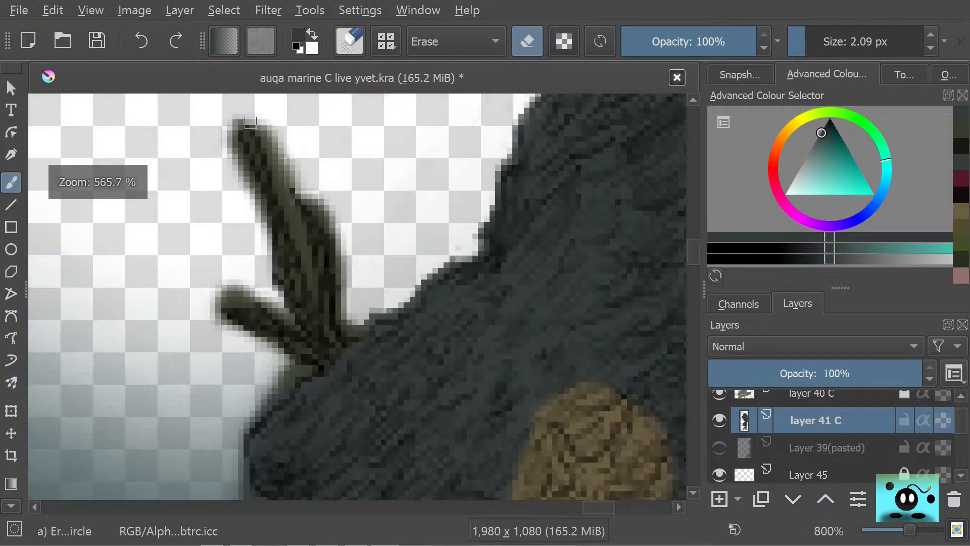
{"action": "scroll", "coordinate": [248, 151], "scroll_direction": "up", "scroll_amount": 2}
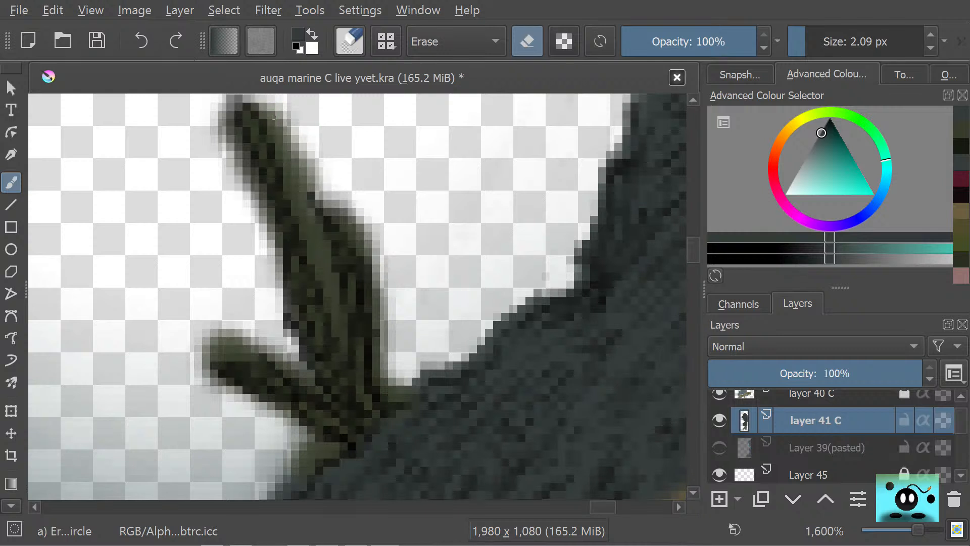
{"action": "mouse_move", "coordinate": [272, 115]}
{"action": "left_mouse_down"}
{"action": "mouse_move", "coordinate": [296, 152]}
{"action": "mouse_move", "coordinate": [283, 116]}
{"action": "left_mouse_up"}
{"action": "mouse_move", "coordinate": [307, 151]}
{"action": "left_mouse_down"}
{"action": "mouse_move", "coordinate": [357, 205]}
{"action": "mouse_move", "coordinate": [351, 215]}
{"action": "mouse_move", "coordinate": [322, 166]}
{"action": "mouse_move", "coordinate": [299, 155]}
{"action": "mouse_move", "coordinate": [302, 203]}
{"action": "mouse_move", "coordinate": [335, 308]}
{"action": "mouse_move", "coordinate": [305, 206]}
{"action": "left_mouse_up"}
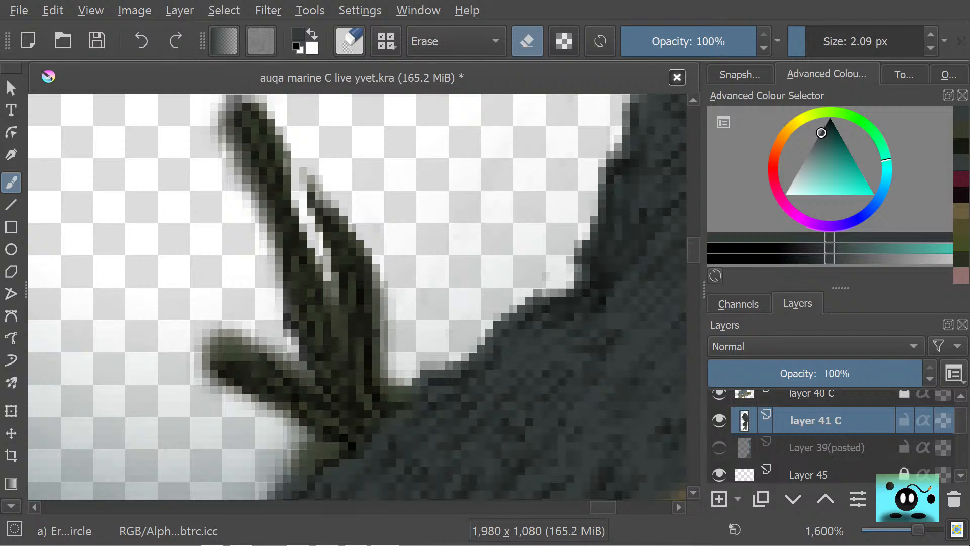
- Erase the blurred paint around the plant's lower branch, along its right-hand side and beneath its base beside the rock
{"action": "mouse_move", "coordinate": [241, 337]}
{"action": "left_mouse_down"}
{"action": "mouse_move", "coordinate": [215, 352]}
{"action": "mouse_move", "coordinate": [247, 327]}
{"action": "left_mouse_up"}
{"action": "mouse_move", "coordinate": [191, 360]}
{"action": "left_mouse_down"}
{"action": "mouse_move", "coordinate": [203, 378]}
{"action": "mouse_move", "coordinate": [192, 350]}
{"action": "left_mouse_up"}
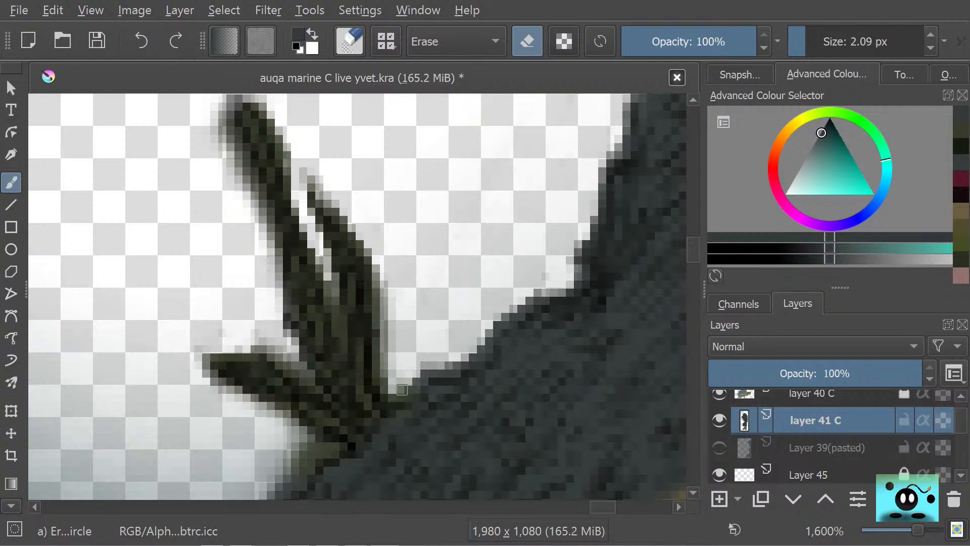
{"action": "mouse_move", "coordinate": [382, 376]}
{"action": "left_mouse_down"}
{"action": "mouse_move", "coordinate": [388, 298]}
{"action": "mouse_move", "coordinate": [392, 346]}
{"action": "mouse_move", "coordinate": [396, 314]}
{"action": "left_mouse_up"}
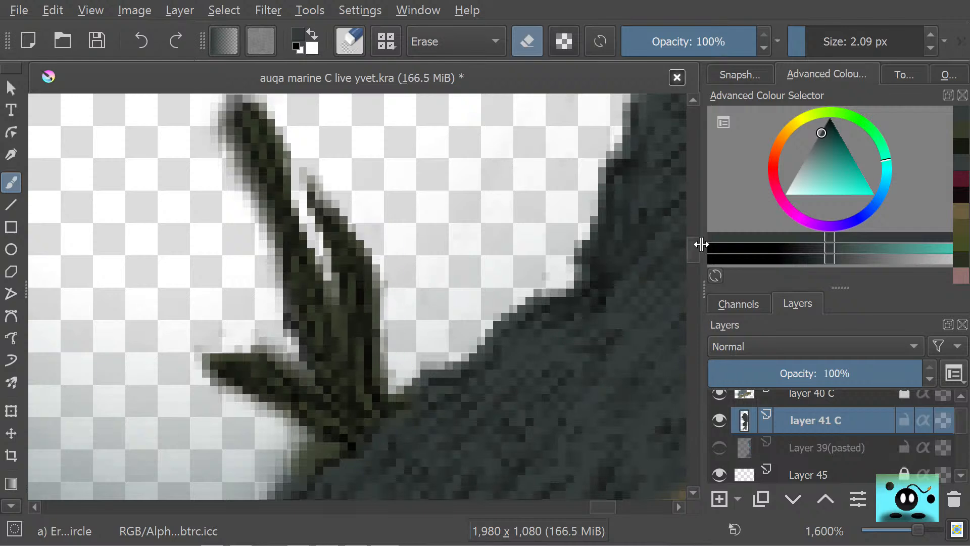
{"action": "left_click_drag", "start_coordinate": [693, 244], "coordinate": [691, 263]}
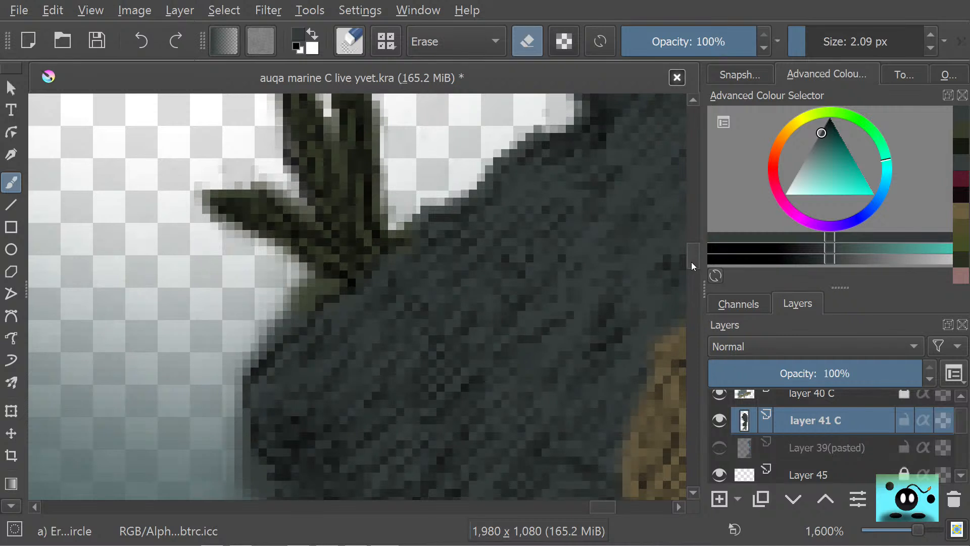
{"action": "mouse_move", "coordinate": [286, 304]}
{"action": "left_mouse_down"}
{"action": "mouse_move", "coordinate": [324, 285]}
{"action": "mouse_move", "coordinate": [295, 291]}
{"action": "mouse_move", "coordinate": [299, 275]}
{"action": "mouse_move", "coordinate": [304, 285]}
{"action": "mouse_move", "coordinate": [273, 267]}
{"action": "left_mouse_up"}
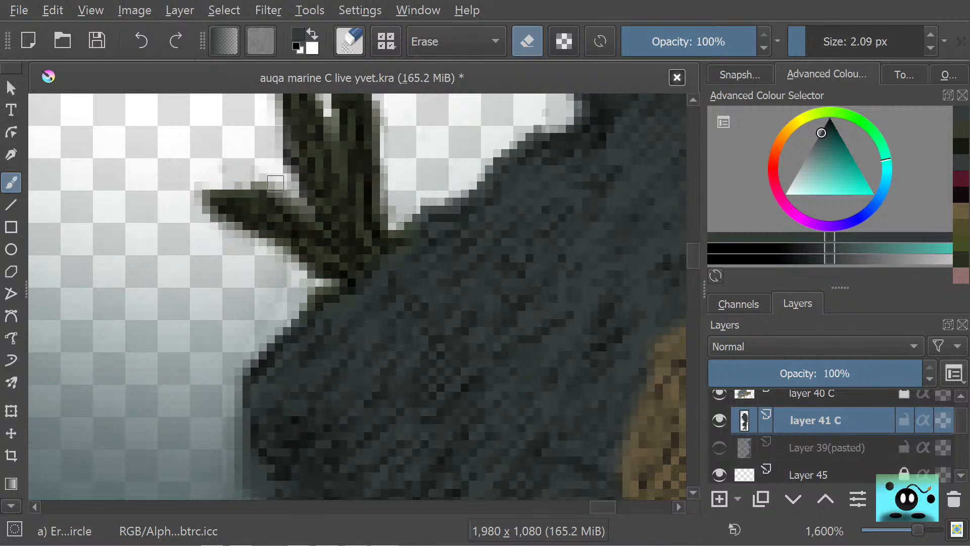
{"action": "left_click", "coordinate": [303, 207]}
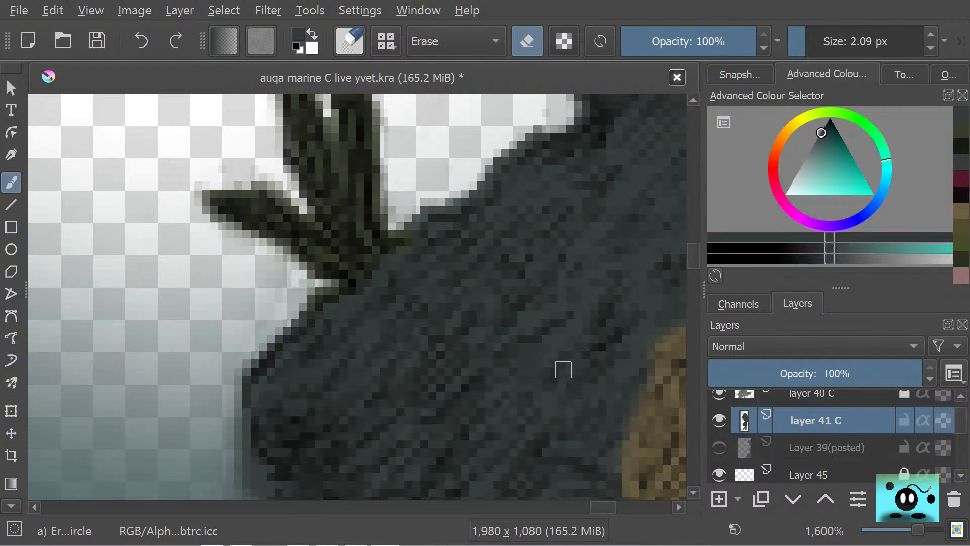
- Trim the tall branch's left-hand edge and extend the gap between the upper branches downward with the eraser
{"action": "left_click_drag", "start_coordinate": [687, 254], "coordinate": [694, 243]}
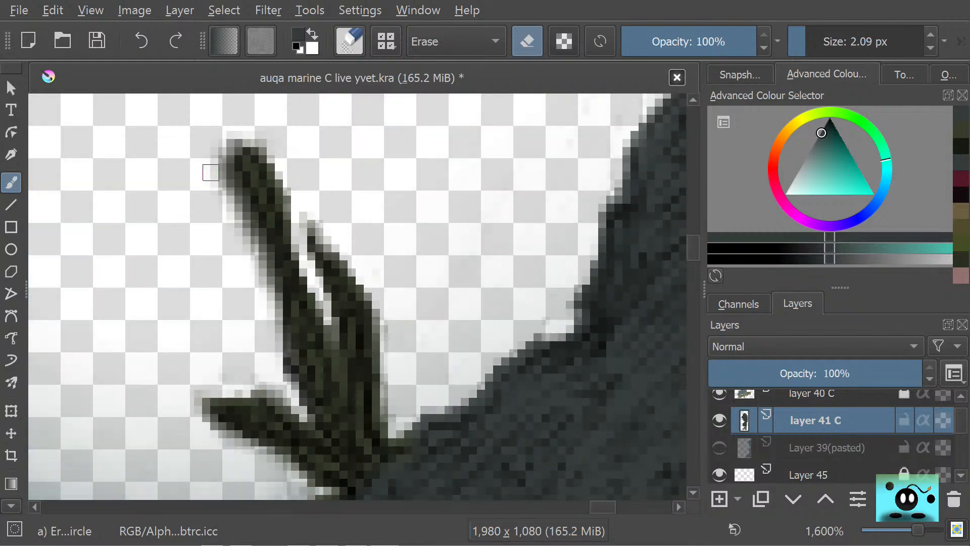
{"action": "mouse_move", "coordinate": [211, 172]}
{"action": "left_mouse_down"}
{"action": "mouse_move", "coordinate": [218, 190]}
{"action": "mouse_move", "coordinate": [228, 151]}
{"action": "mouse_move", "coordinate": [270, 314]}
{"action": "mouse_move", "coordinate": [260, 329]}
{"action": "mouse_move", "coordinate": [265, 314]}
{"action": "left_mouse_up"}
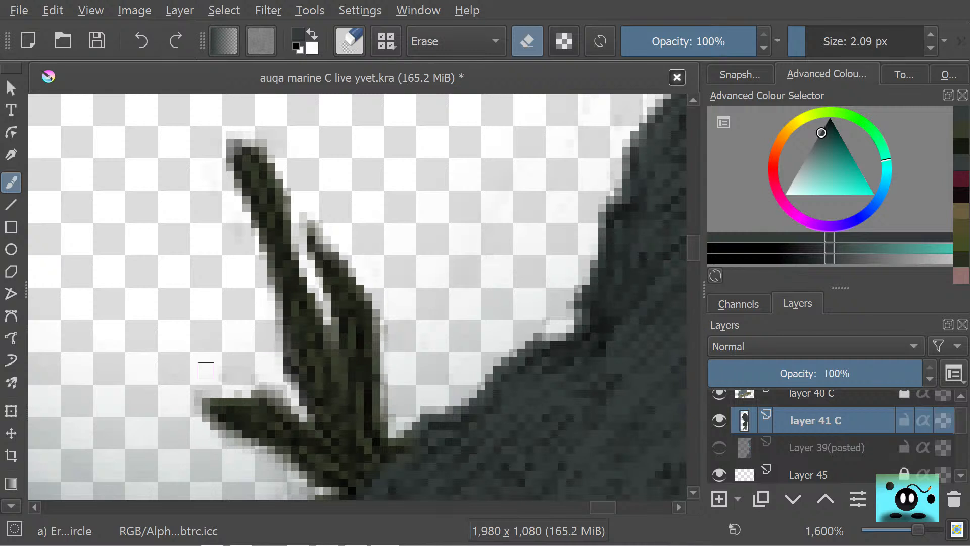
{"action": "left_click_drag", "start_coordinate": [336, 387], "coordinate": [332, 335]}
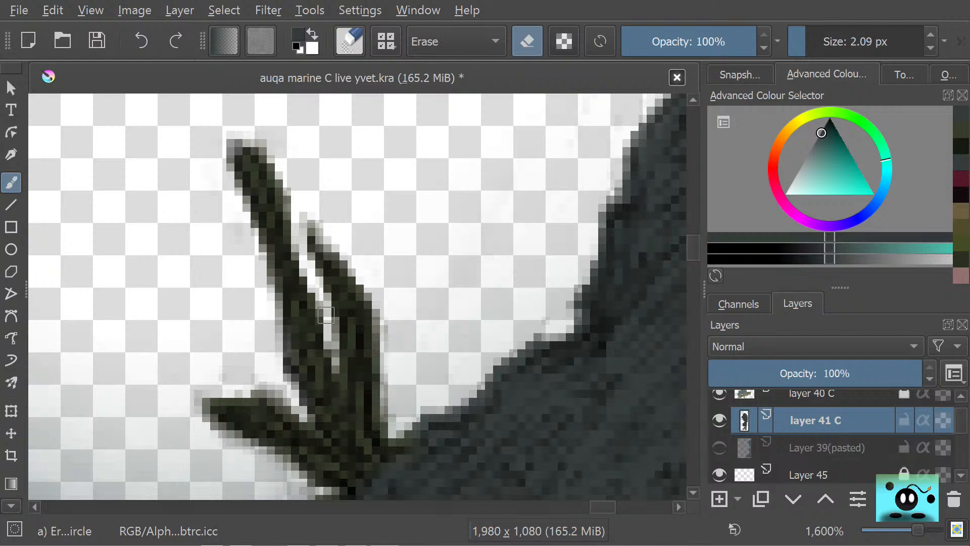
- Erase the blurred fringe along the rock's left-hand edge below the plant with the 2.09 px eraser
{"action": "left_click_drag", "start_coordinate": [689, 246], "coordinate": [691, 259]}
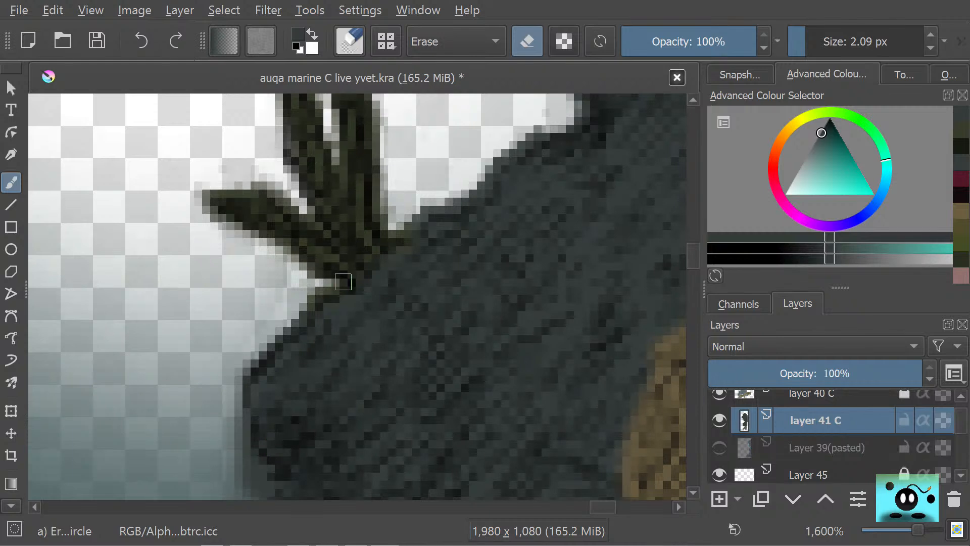
{"action": "left_click_drag", "start_coordinate": [689, 266], "coordinate": [689, 271]}
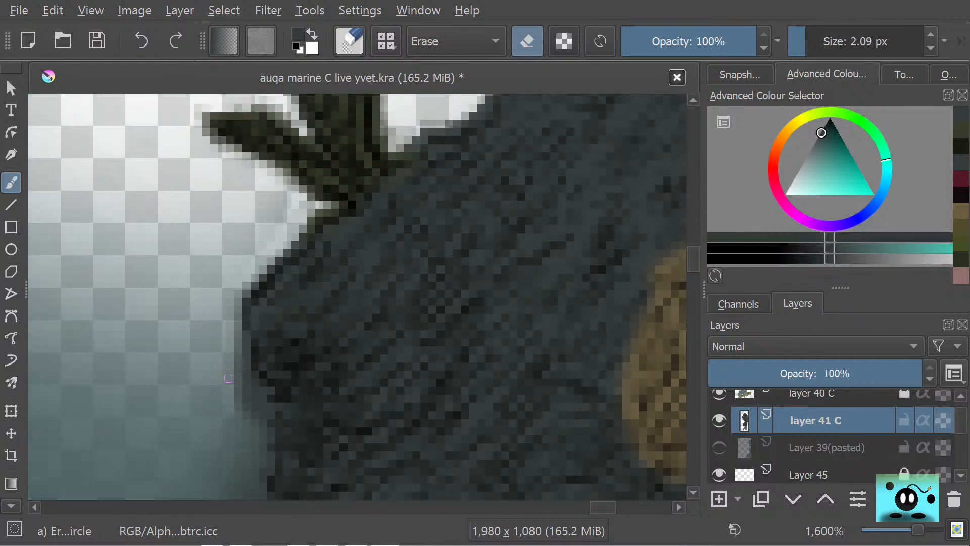
{"action": "mouse_move", "coordinate": [229, 379]}
{"action": "left_mouse_down"}
{"action": "mouse_move", "coordinate": [242, 410]}
{"action": "mouse_move", "coordinate": [231, 320]}
{"action": "mouse_move", "coordinate": [258, 417]}
{"action": "mouse_move", "coordinate": [248, 442]}
{"action": "mouse_move", "coordinate": [232, 419]}
{"action": "left_mouse_up"}
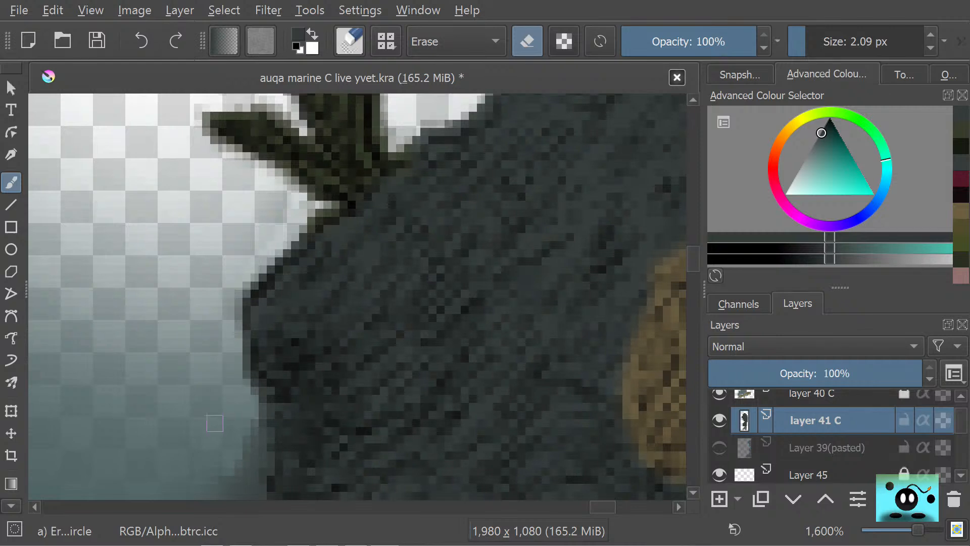
{"action": "scroll", "coordinate": [690, 264], "scroll_direction": "down", "scroll_amount": 4}
{"action": "scroll", "coordinate": [695, 257], "scroll_direction": "up", "scroll_amount": 2}
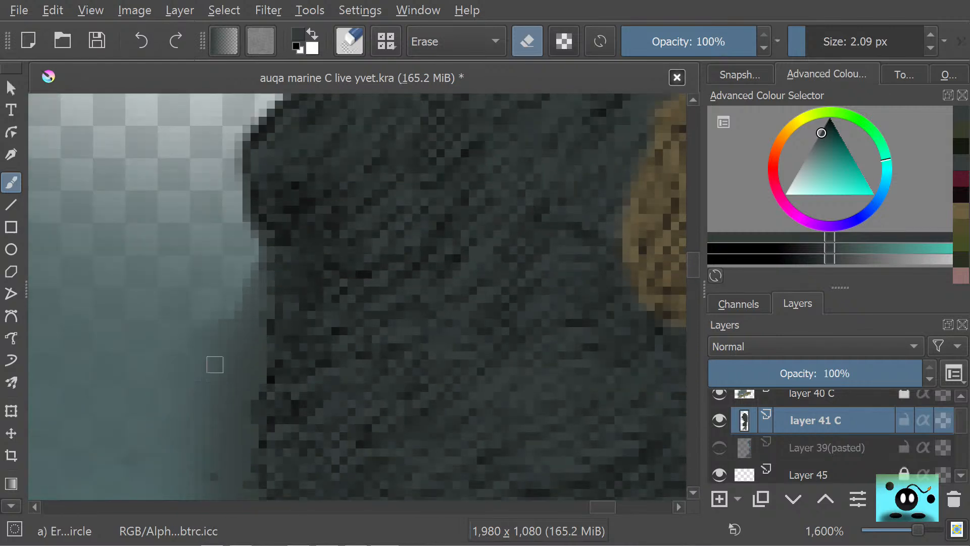
{"action": "mouse_move", "coordinate": [215, 364]}
{"action": "left_mouse_down"}
{"action": "mouse_move", "coordinate": [206, 398]}
{"action": "mouse_move", "coordinate": [205, 333]}
{"action": "left_mouse_up"}
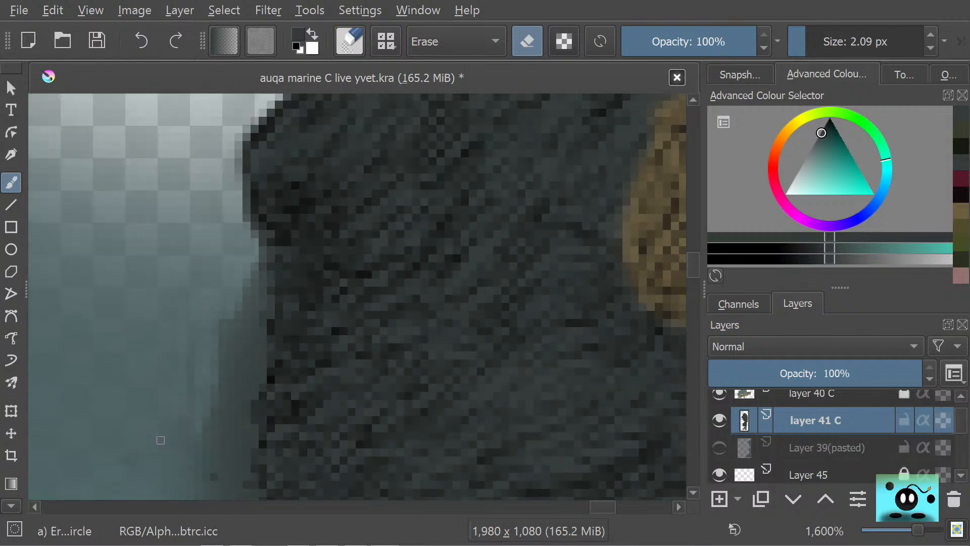
{"action": "middle_click", "coordinate": [193, 406]}
{"action": "left_click", "coordinate": [198, 385]}
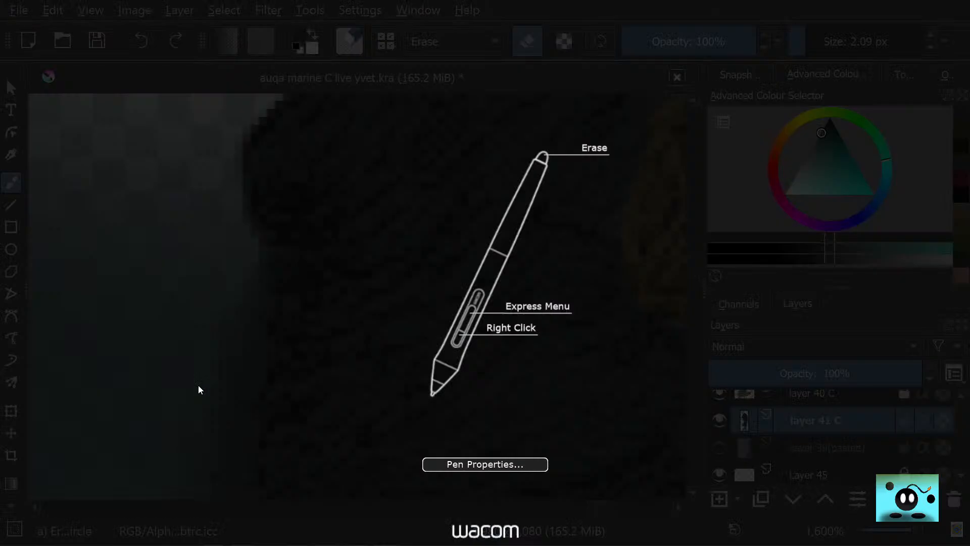
{"action": "left_click", "coordinate": [231, 431]}
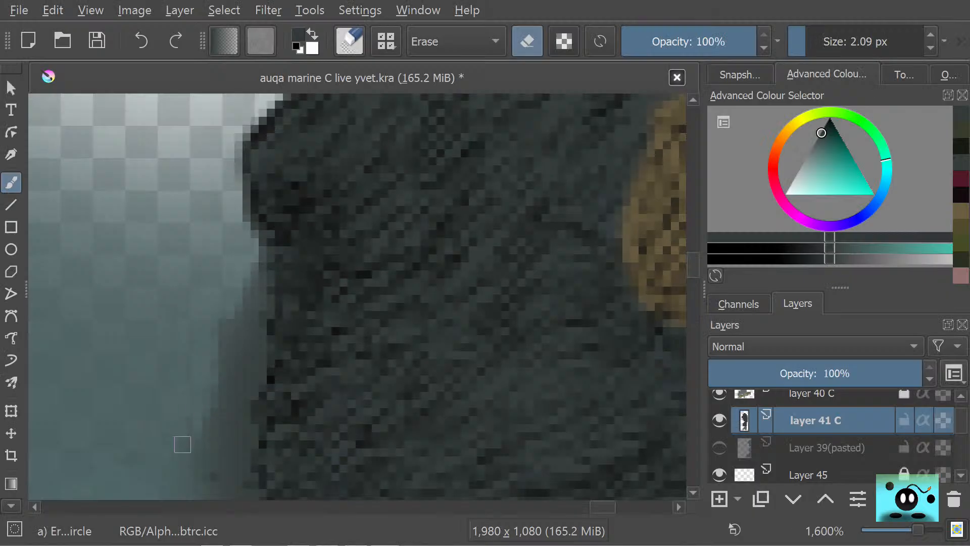
{"action": "middle_click", "coordinate": [199, 408]}
{"action": "middle_click", "coordinate": [184, 417]}
- Erase the dark haze beside the upper and middle stretch of the rock's vertical left-hand edge
{"action": "mouse_move", "coordinate": [217, 325]}
{"action": "left_mouse_down"}
{"action": "mouse_move", "coordinate": [209, 422]}
{"action": "mouse_move", "coordinate": [234, 293]}
{"action": "mouse_move", "coordinate": [231, 400]}
{"action": "mouse_move", "coordinate": [248, 359]}
{"action": "left_mouse_up"}
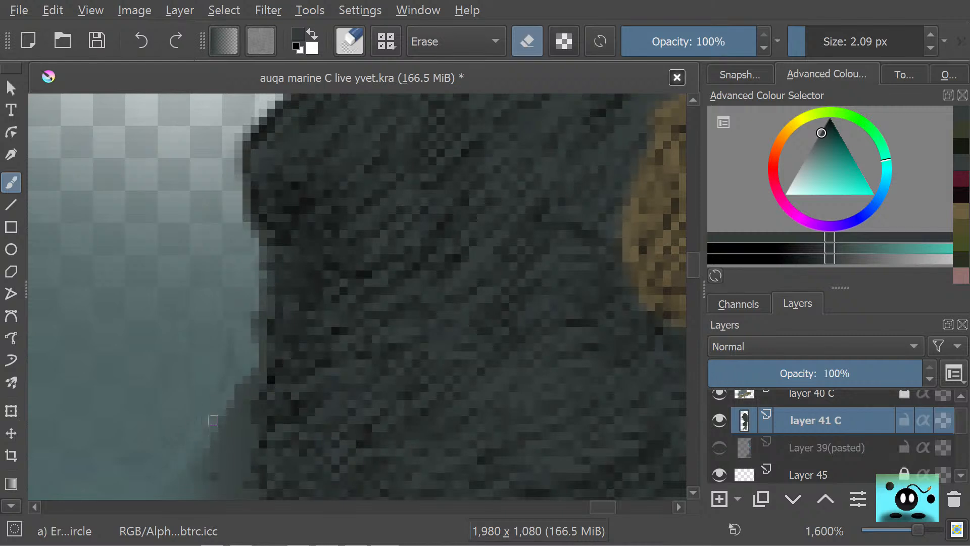
{"action": "mouse_move", "coordinate": [213, 420]}
{"action": "left_mouse_down"}
{"action": "mouse_move", "coordinate": [212, 459]}
{"action": "mouse_move", "coordinate": [248, 357]}
{"action": "mouse_move", "coordinate": [247, 394]}
{"action": "mouse_move", "coordinate": [258, 372]}
{"action": "left_mouse_up"}
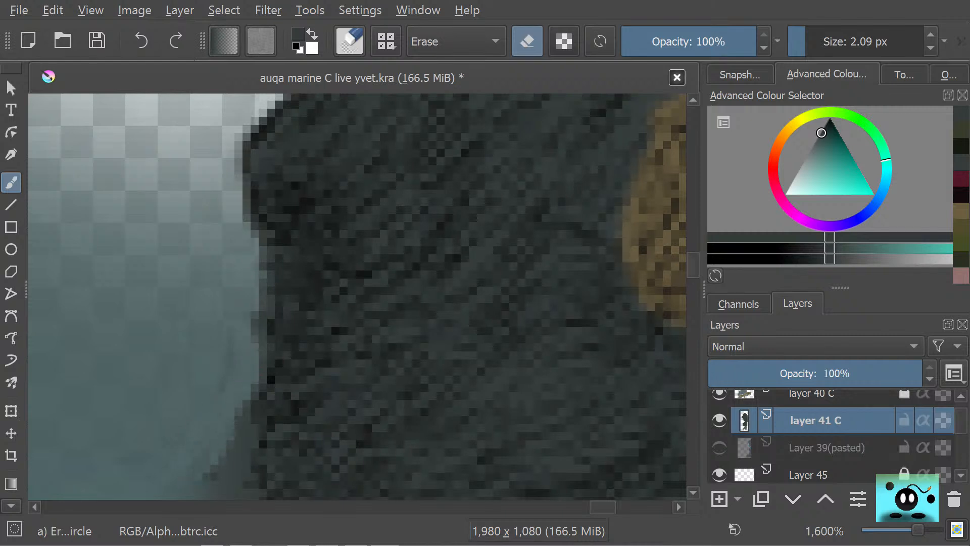
{"action": "left_click_drag", "start_coordinate": [690, 264], "coordinate": [694, 272]}
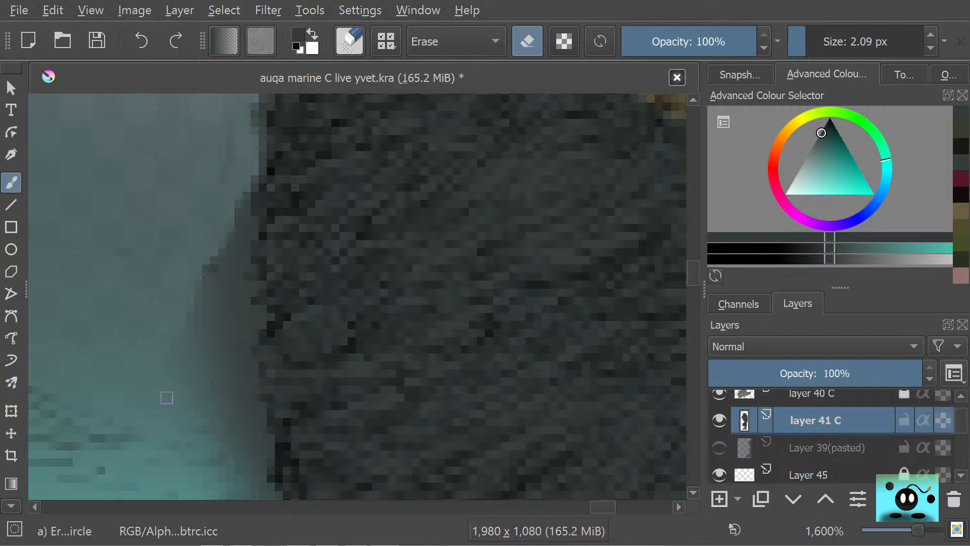
{"action": "mouse_move", "coordinate": [182, 346]}
{"action": "left_mouse_down"}
{"action": "mouse_move", "coordinate": [225, 231]}
{"action": "mouse_move", "coordinate": [210, 313]}
{"action": "left_mouse_up"}
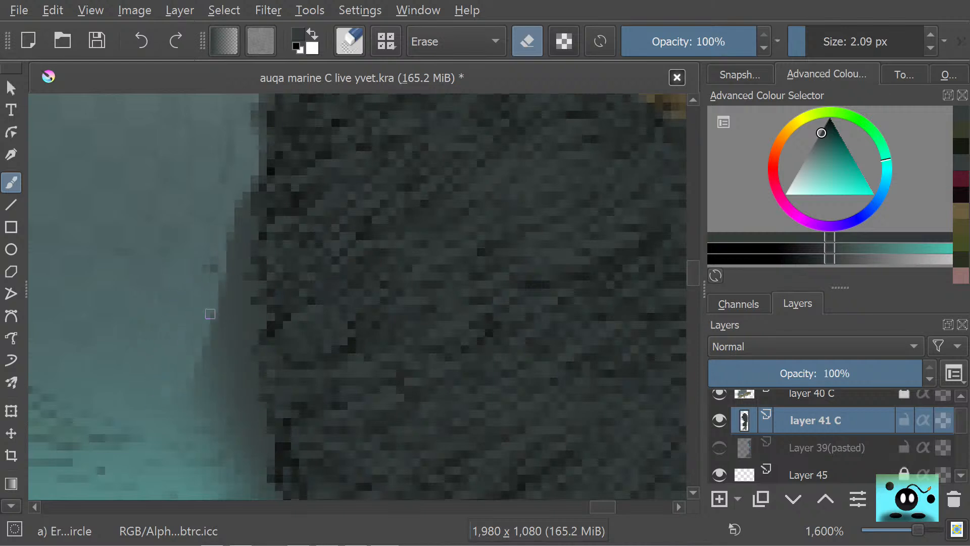
{"action": "mouse_move", "coordinate": [194, 346]}
{"action": "left_mouse_down"}
{"action": "mouse_move", "coordinate": [235, 248]}
{"action": "mouse_move", "coordinate": [225, 340]}
{"action": "mouse_move", "coordinate": [230, 193]}
{"action": "left_mouse_up"}
{"action": "mouse_move", "coordinate": [235, 234]}
{"action": "left_mouse_down"}
{"action": "mouse_move", "coordinate": [241, 207]}
{"action": "mouse_move", "coordinate": [241, 231]}
{"action": "mouse_move", "coordinate": [251, 230]}
{"action": "left_mouse_up"}
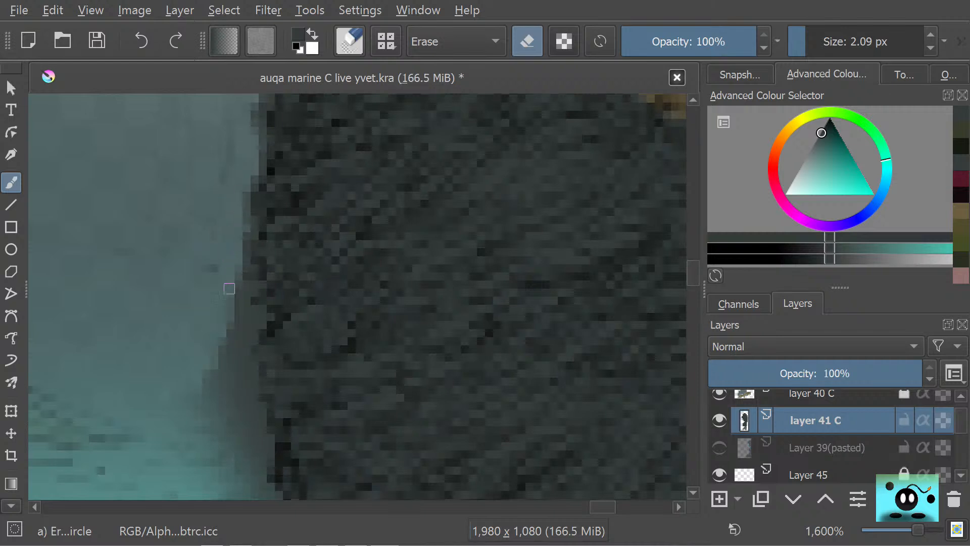
- Erase the remaining bulge of grey haze beside the lower part of the rock's vertical left-hand edge
{"action": "mouse_move", "coordinate": [229, 288]}
{"action": "left_mouse_down"}
{"action": "mouse_move", "coordinate": [226, 319]}
{"action": "mouse_move", "coordinate": [241, 319]}
{"action": "mouse_move", "coordinate": [239, 332]}
{"action": "mouse_move", "coordinate": [241, 309]}
{"action": "mouse_move", "coordinate": [242, 335]}
{"action": "mouse_move", "coordinate": [253, 324]}
{"action": "mouse_move", "coordinate": [203, 410]}
{"action": "mouse_move", "coordinate": [210, 369]}
{"action": "mouse_move", "coordinate": [207, 413]}
{"action": "left_mouse_up"}
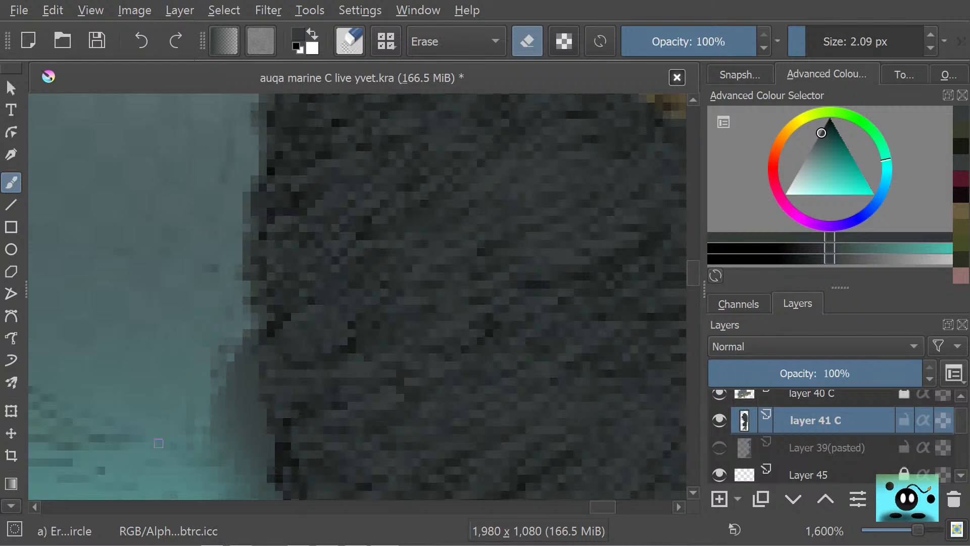
{"action": "mouse_move", "coordinate": [190, 455]}
{"action": "left_mouse_down"}
{"action": "mouse_move", "coordinate": [231, 335]}
{"action": "mouse_move", "coordinate": [220, 438]}
{"action": "mouse_move", "coordinate": [238, 357]}
{"action": "mouse_move", "coordinate": [226, 437]}
{"action": "left_mouse_up"}
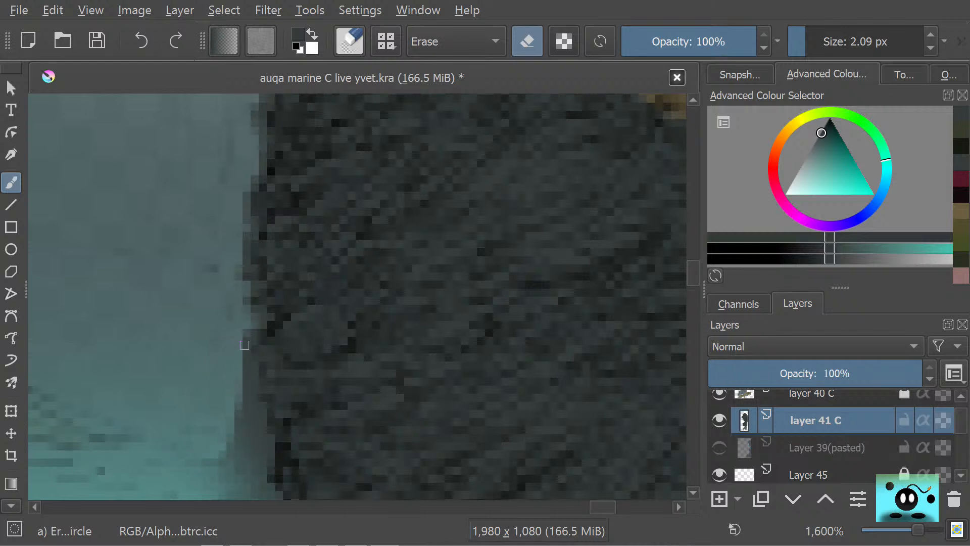
{"action": "mouse_move", "coordinate": [245, 345]}
{"action": "left_mouse_down"}
{"action": "mouse_move", "coordinate": [244, 426]}
{"action": "mouse_move", "coordinate": [225, 450]}
{"action": "mouse_move", "coordinate": [218, 420]}
{"action": "mouse_move", "coordinate": [201, 497]}
{"action": "mouse_move", "coordinate": [241, 413]}
{"action": "mouse_move", "coordinate": [224, 480]}
{"action": "mouse_move", "coordinate": [249, 421]}
{"action": "mouse_move", "coordinate": [228, 497]}
{"action": "mouse_move", "coordinate": [254, 447]}
{"action": "left_mouse_up"}
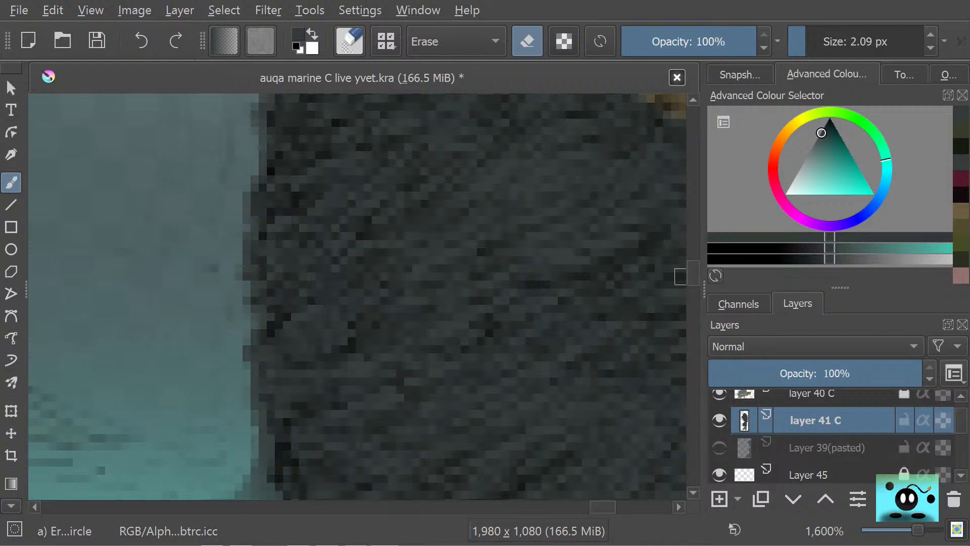
- Erase the blurred paint around the bend where the rock's vertical edge turns into its sloping underside
{"action": "scroll", "coordinate": [688, 280], "scroll_direction": "down", "scroll_amount": 4}
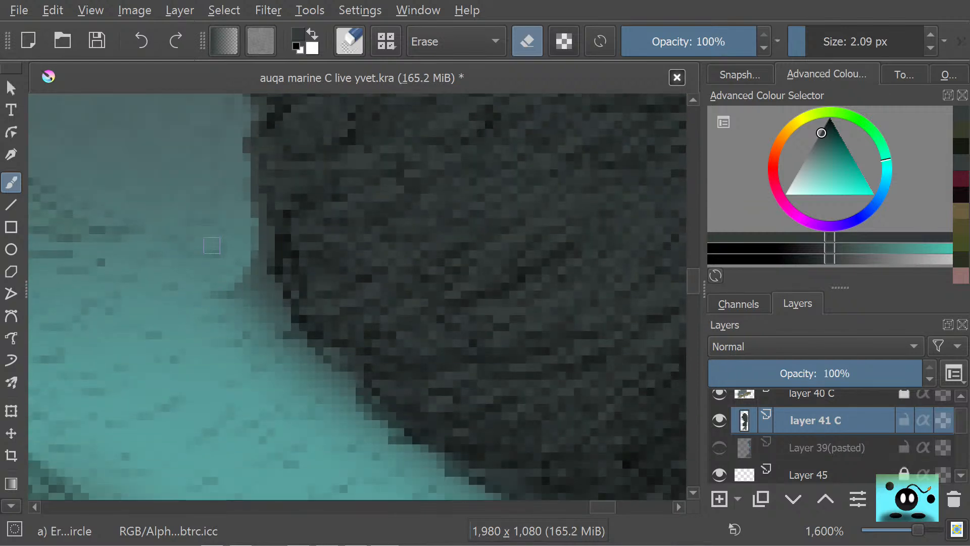
{"action": "mouse_move", "coordinate": [289, 411]}
{"action": "left_mouse_down"}
{"action": "mouse_move", "coordinate": [255, 283]}
{"action": "mouse_move", "coordinate": [276, 317]}
{"action": "left_mouse_up"}
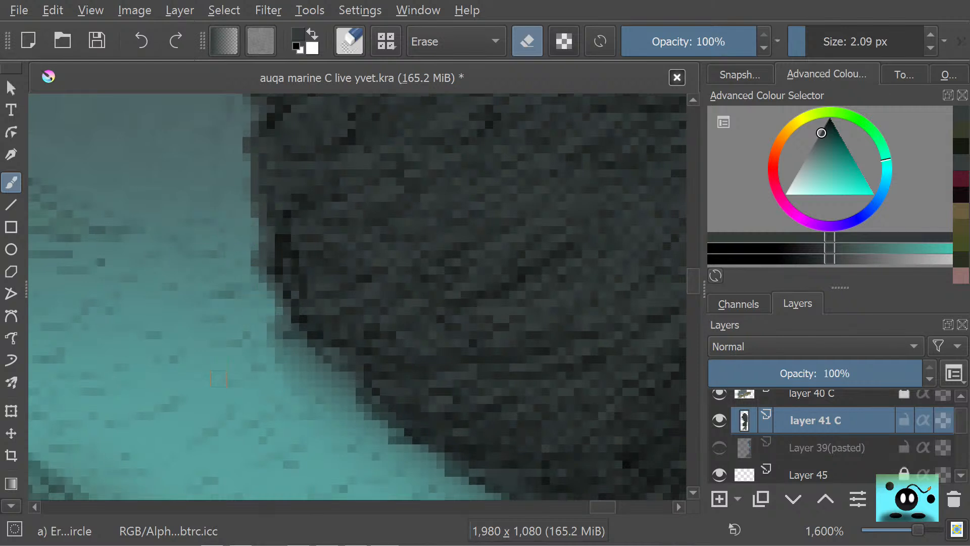
{"action": "scroll", "coordinate": [685, 281], "scroll_direction": "down", "scroll_amount": 3}
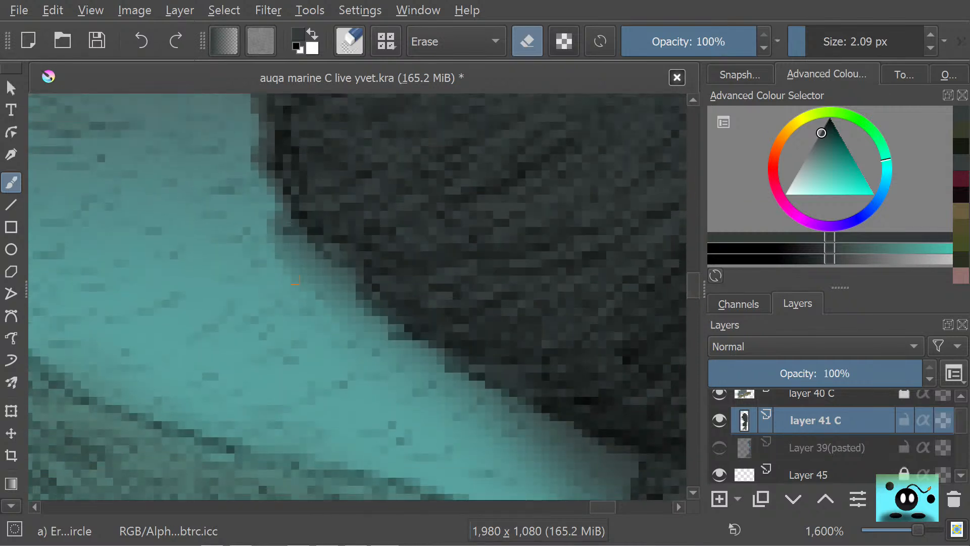
{"action": "left_click_drag", "start_coordinate": [347, 323], "coordinate": [324, 277]}
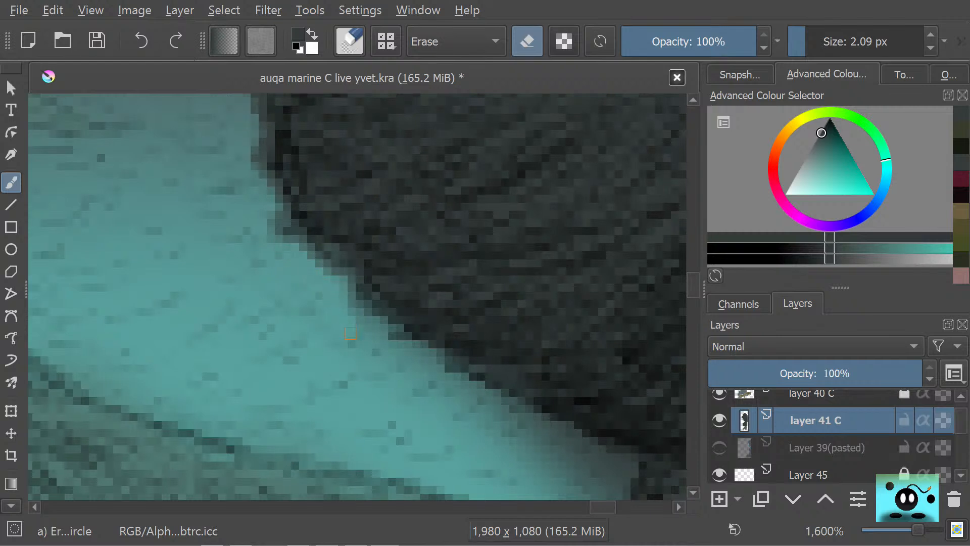
{"action": "mouse_move", "coordinate": [351, 317]}
{"action": "left_mouse_down"}
{"action": "mouse_move", "coordinate": [376, 337]}
{"action": "mouse_move", "coordinate": [355, 311]}
{"action": "left_mouse_up"}
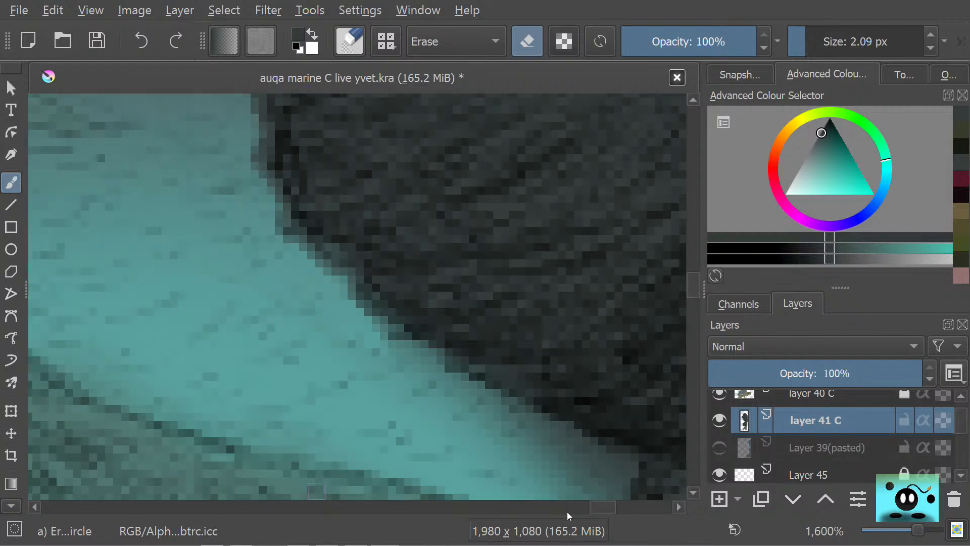
- Erase the dark haze under the rock's sloping underside as far as the inner corner above the brown rock
{"action": "left_click", "coordinate": [567, 512]}
{"action": "left_click_drag", "start_coordinate": [569, 511], "coordinate": [602, 498]}
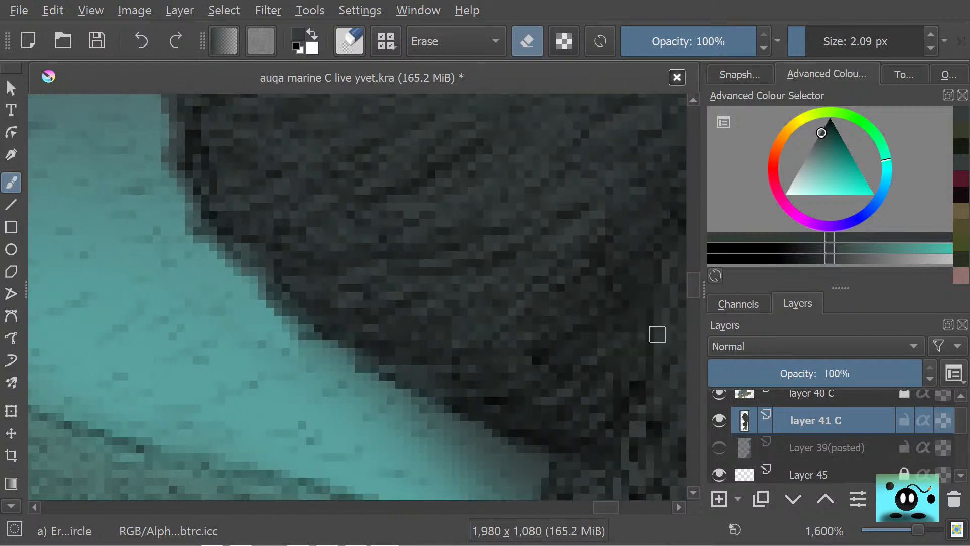
{"action": "left_click_drag", "start_coordinate": [693, 286], "coordinate": [695, 292]}
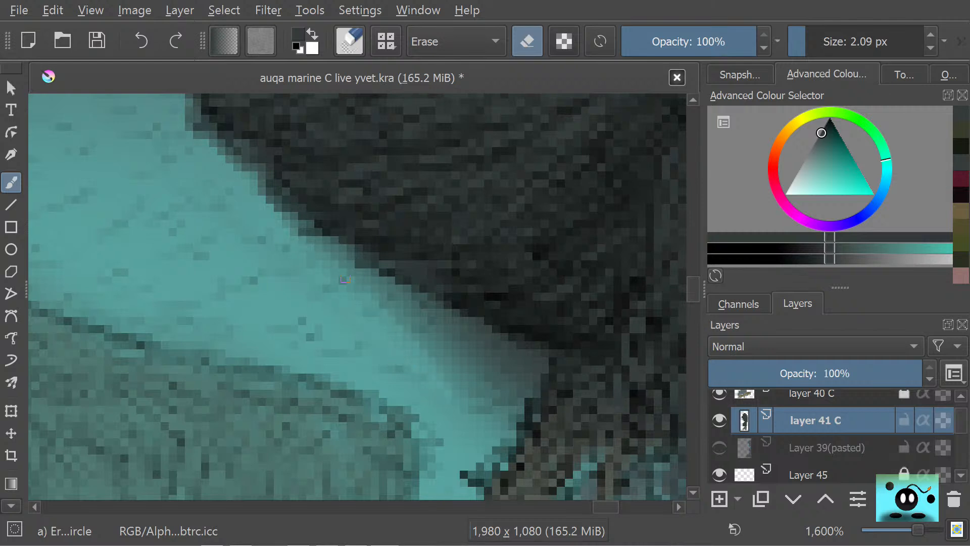
{"action": "mouse_move", "coordinate": [464, 402]}
{"action": "left_mouse_down"}
{"action": "mouse_move", "coordinate": [455, 369]}
{"action": "mouse_move", "coordinate": [404, 309]}
{"action": "mouse_move", "coordinate": [498, 384]}
{"action": "mouse_move", "coordinate": [526, 368]}
{"action": "mouse_move", "coordinate": [452, 332]}
{"action": "mouse_move", "coordinate": [422, 330]}
{"action": "left_mouse_up"}
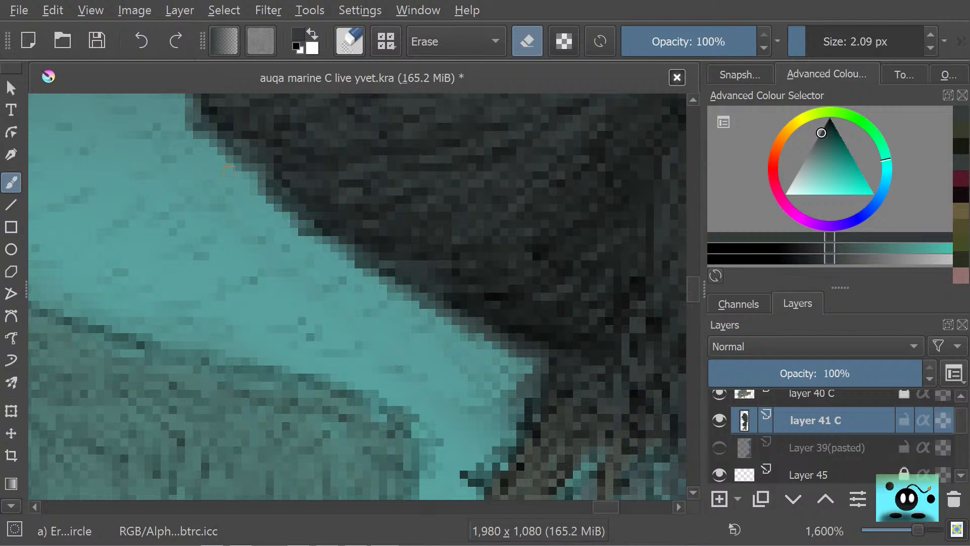
- Trim the blurred edges on both sides of the inner corner where the dark underside meets the brown rock
{"action": "scroll", "coordinate": [692, 286], "scroll_direction": "down", "scroll_amount": 2}
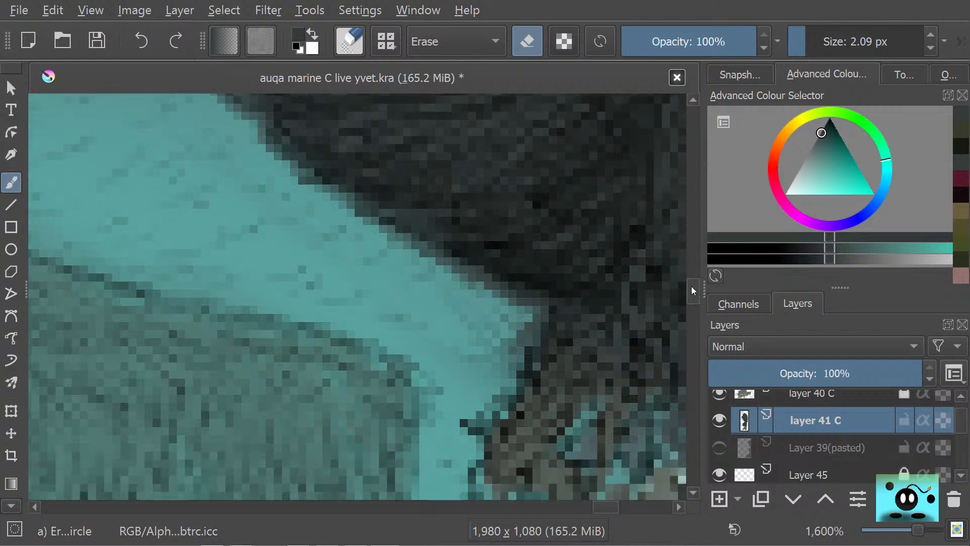
{"action": "scroll", "coordinate": [692, 286], "scroll_direction": "up", "scroll_amount": 1}
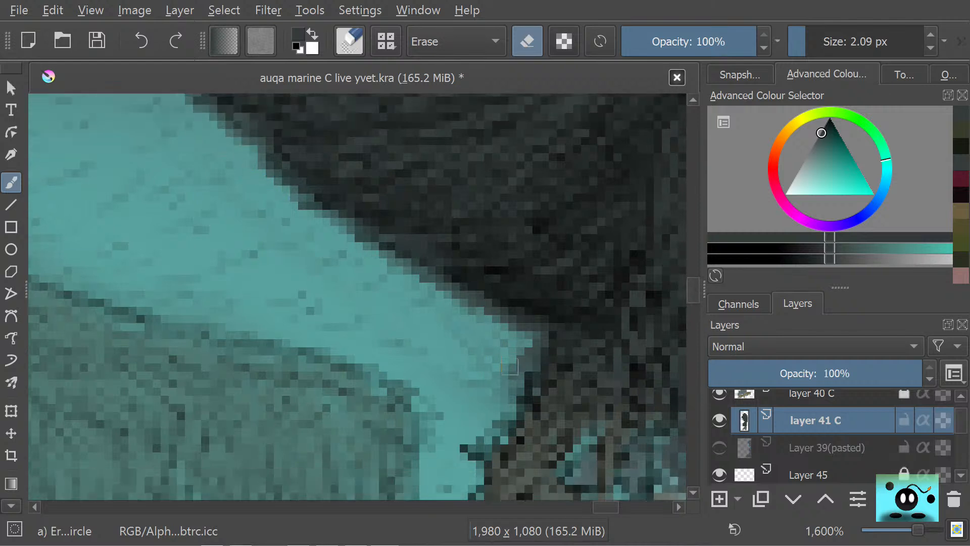
{"action": "left_click_drag", "start_coordinate": [528, 339], "coordinate": [502, 394]}
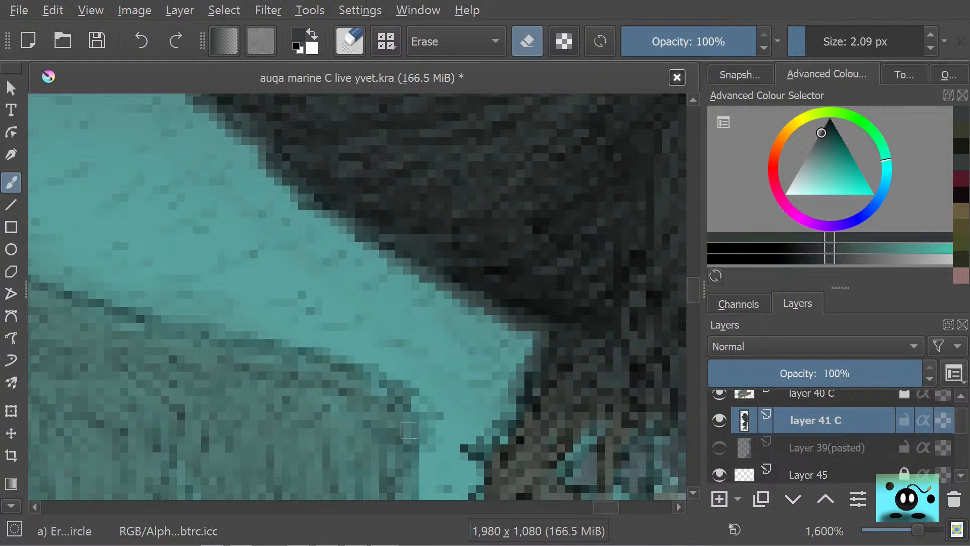
{"action": "mouse_move", "coordinate": [689, 289]}
{"action": "left_mouse_down"}
{"action": "mouse_move", "coordinate": [689, 313]}
{"action": "mouse_move", "coordinate": [694, 251]}
{"action": "mouse_move", "coordinate": [694, 310]}
{"action": "mouse_move", "coordinate": [695, 287]}
{"action": "mouse_move", "coordinate": [695, 302]}
{"action": "left_mouse_up"}
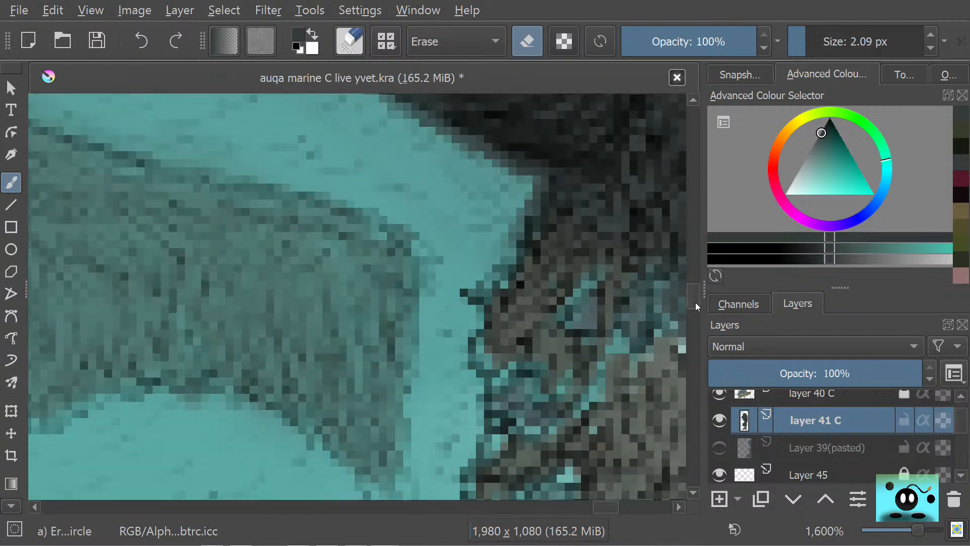
{"action": "left_click_drag", "start_coordinate": [601, 510], "coordinate": [606, 509]}
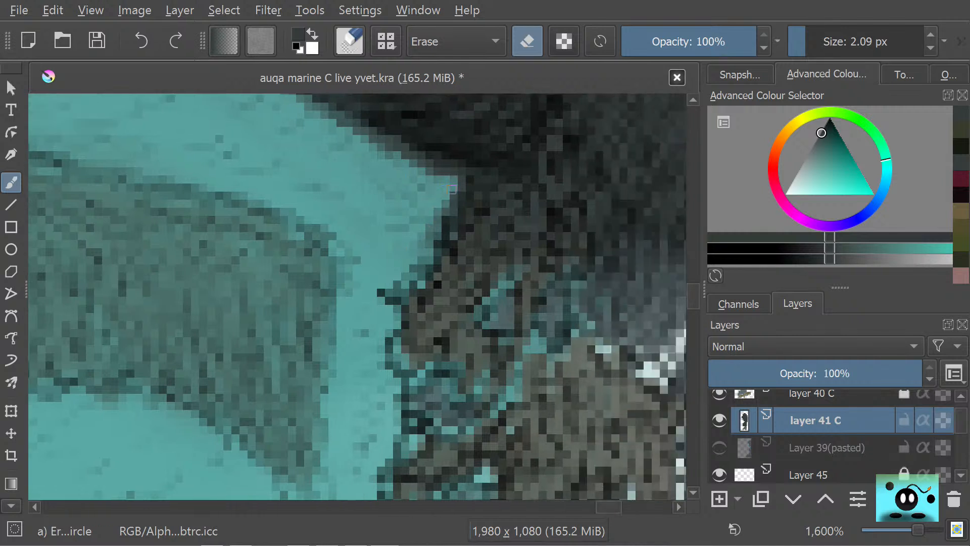
{"action": "mouse_move", "coordinate": [421, 188]}
{"action": "left_mouse_down"}
{"action": "mouse_move", "coordinate": [413, 166]}
{"action": "mouse_move", "coordinate": [441, 173]}
{"action": "left_mouse_up"}
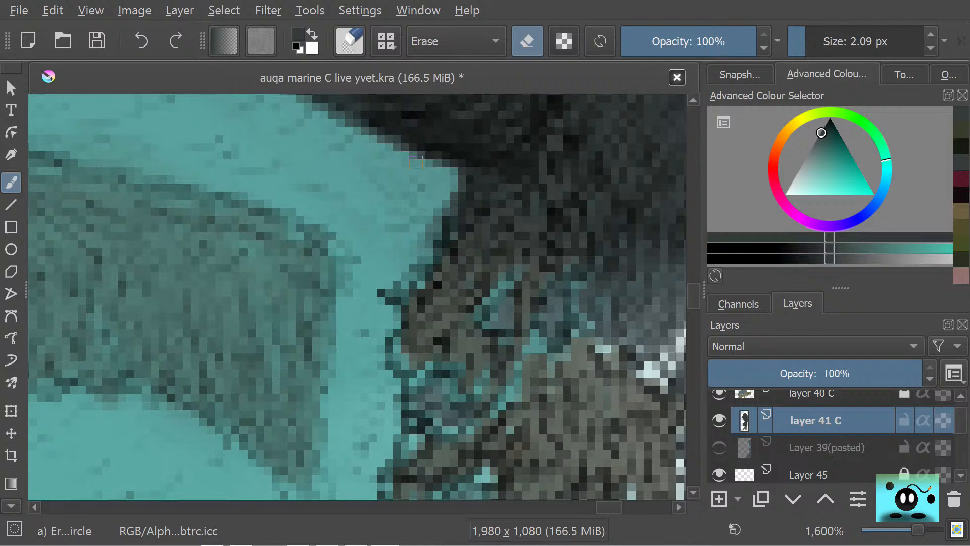
{"action": "left_click_drag", "start_coordinate": [362, 133], "coordinate": [330, 116]}
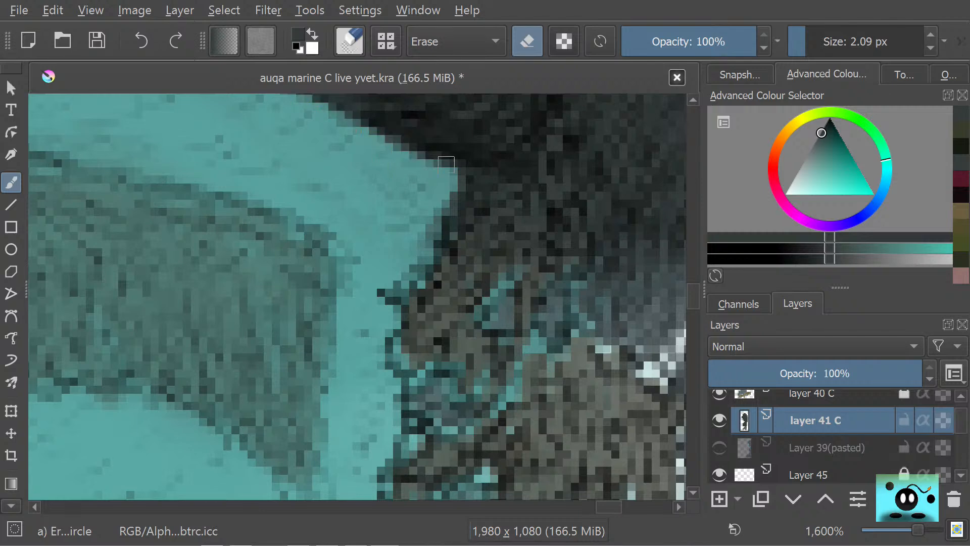
- Trim the leftover blurred pixels along the upper stretch of the rock's sloping underside, near the bend
{"action": "scroll", "coordinate": [693, 293], "scroll_direction": "up", "scroll_amount": 5}
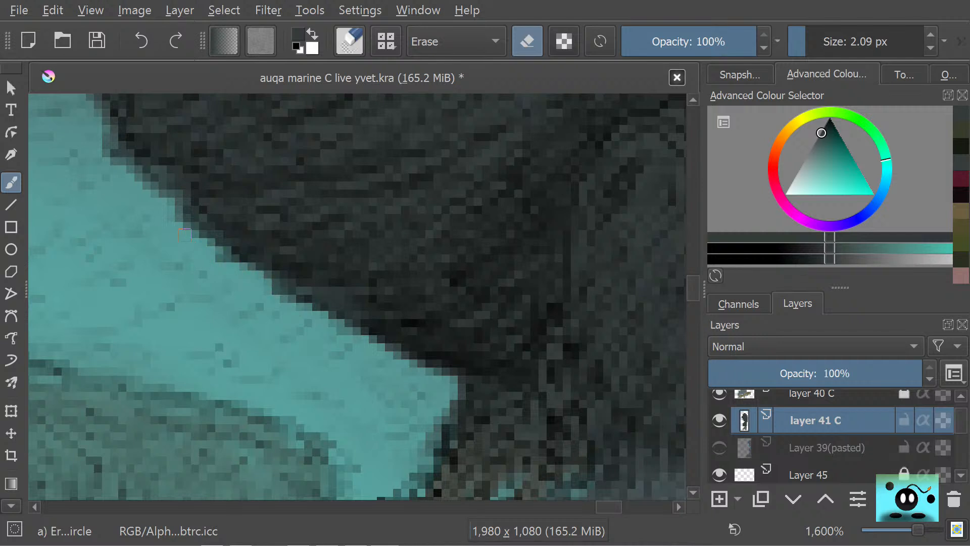
{"action": "left_click_drag", "start_coordinate": [132, 181], "coordinate": [144, 186]}
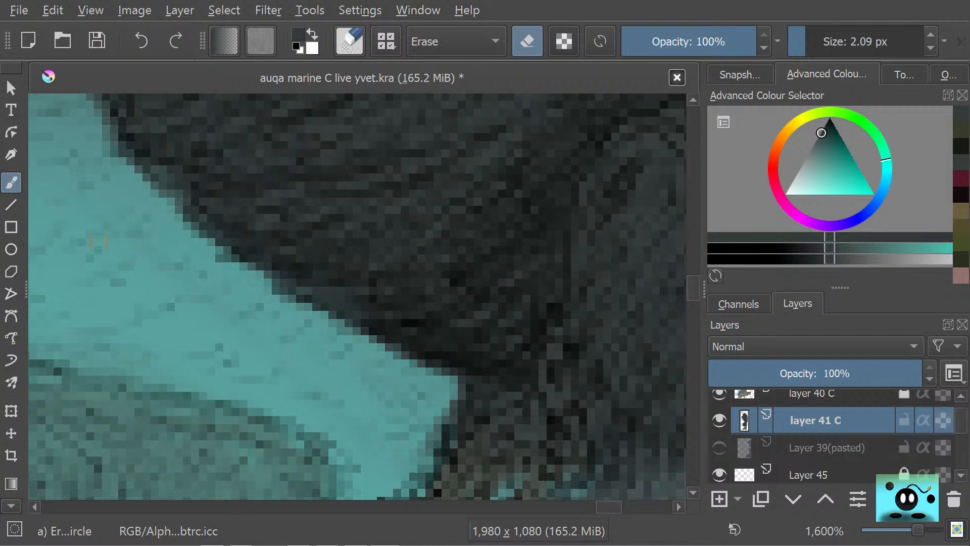
{"action": "scroll", "coordinate": [689, 290], "scroll_direction": "up", "scroll_amount": 5}
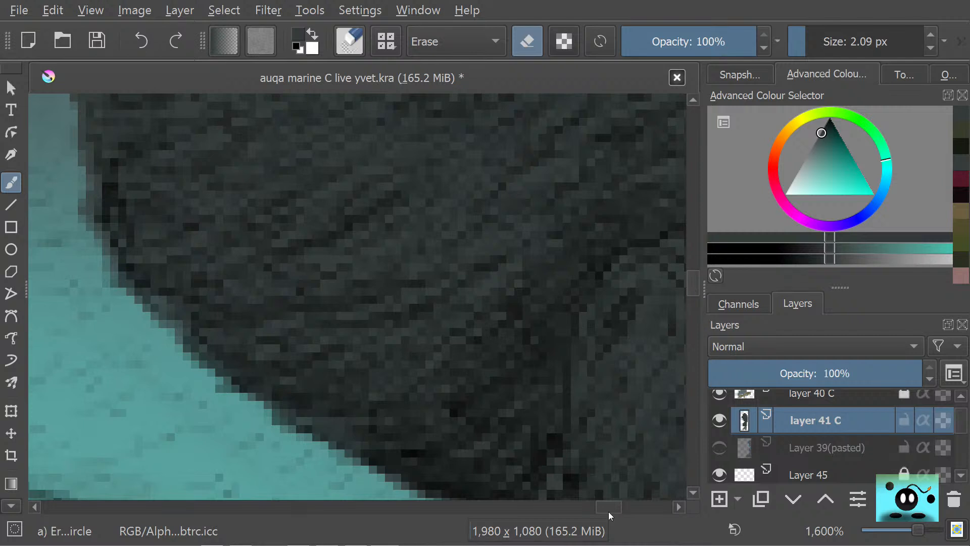
{"action": "mouse_move", "coordinate": [607, 511]}
{"action": "left_mouse_down"}
{"action": "mouse_move", "coordinate": [592, 506]}
{"action": "mouse_move", "coordinate": [603, 503]}
{"action": "left_mouse_up"}
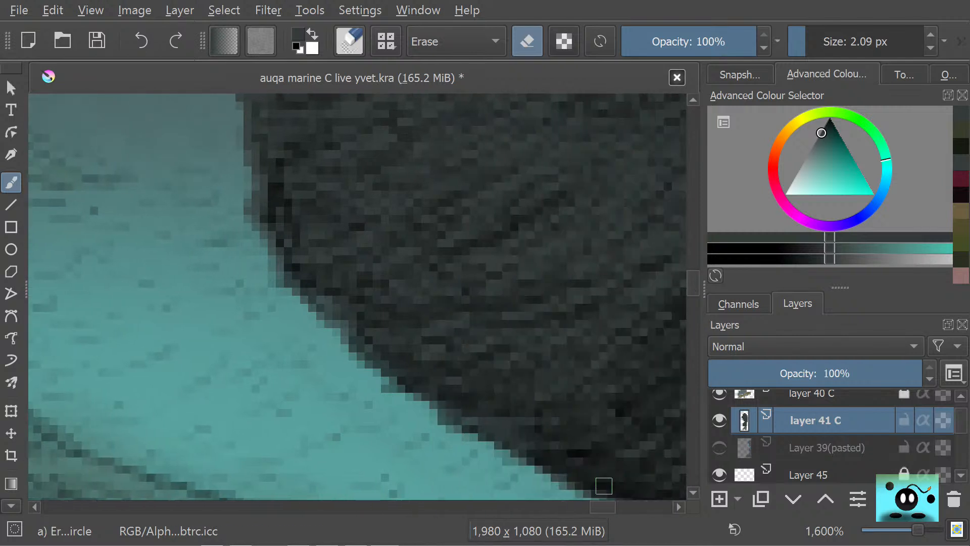
{"action": "mouse_move", "coordinate": [693, 290]}
{"action": "left_mouse_down"}
{"action": "mouse_move", "coordinate": [694, 273]}
{"action": "mouse_move", "coordinate": [696, 283]}
{"action": "left_mouse_up"}
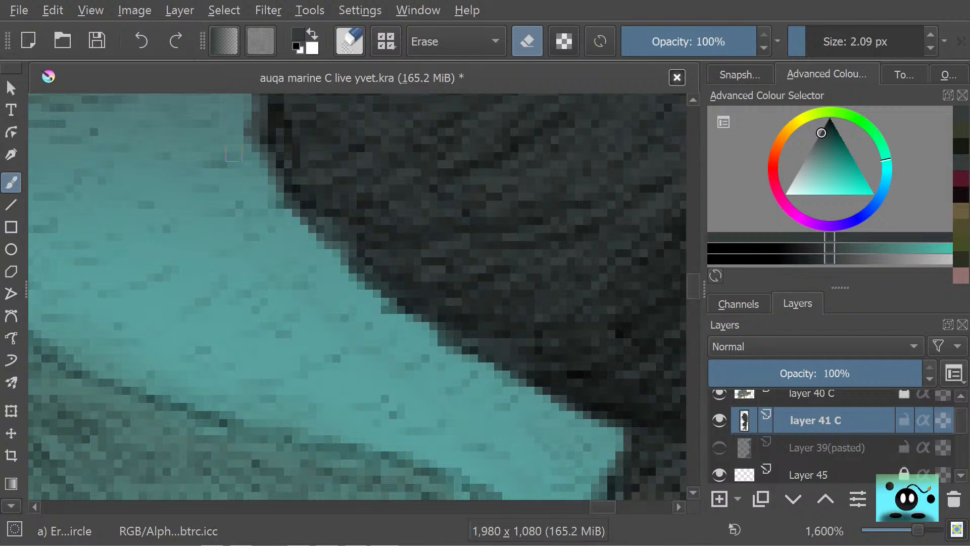
- Sample the brown growth's grey-brown and paint its narrow upper tip with Pencil-2, below the dark rock's inner corner
{"action": "mouse_move", "coordinate": [693, 286]}
{"action": "left_mouse_down"}
{"action": "mouse_move", "coordinate": [696, 252]}
{"action": "mouse_move", "coordinate": [698, 297]}
{"action": "left_mouse_up"}
{"action": "left_click_drag", "start_coordinate": [597, 511], "coordinate": [603, 506]}
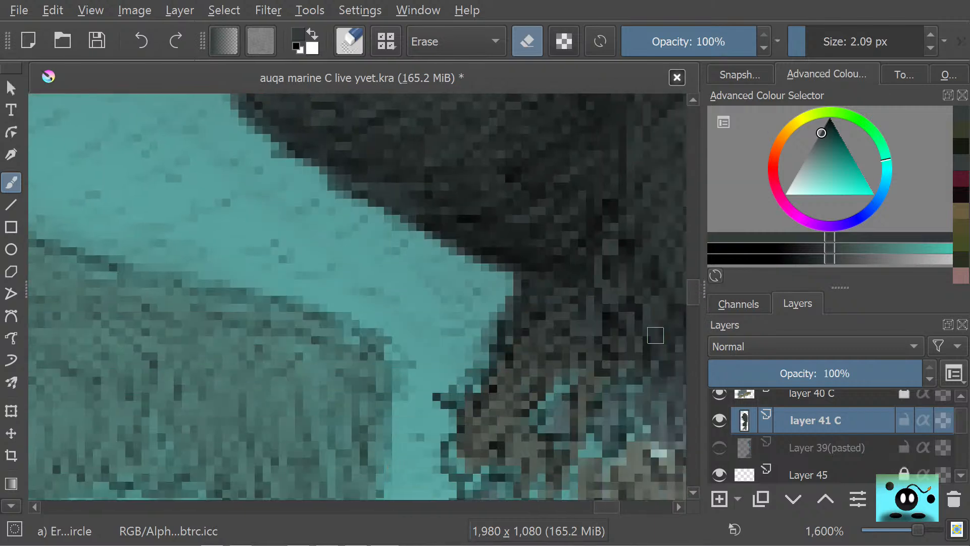
{"action": "left_click_drag", "start_coordinate": [694, 292], "coordinate": [693, 296]}
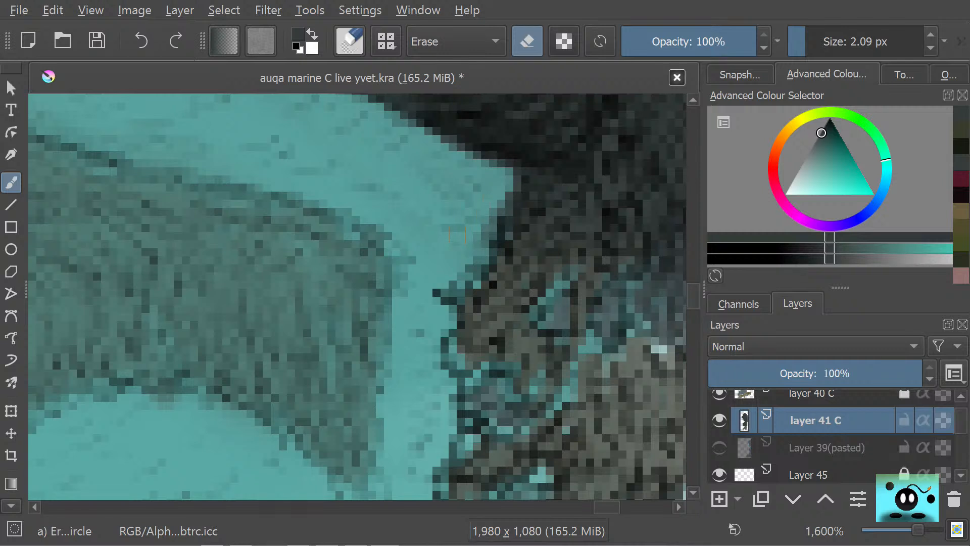
{"action": "left_click_drag", "start_coordinate": [603, 505], "coordinate": [612, 501]}
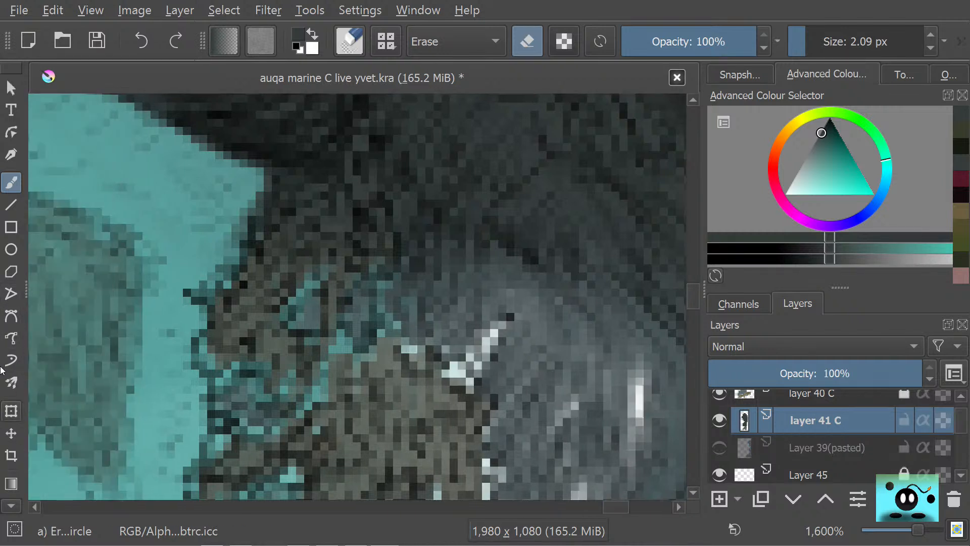
{"action": "scroll", "coordinate": [5, 505], "scroll_direction": "down", "scroll_amount": 2}
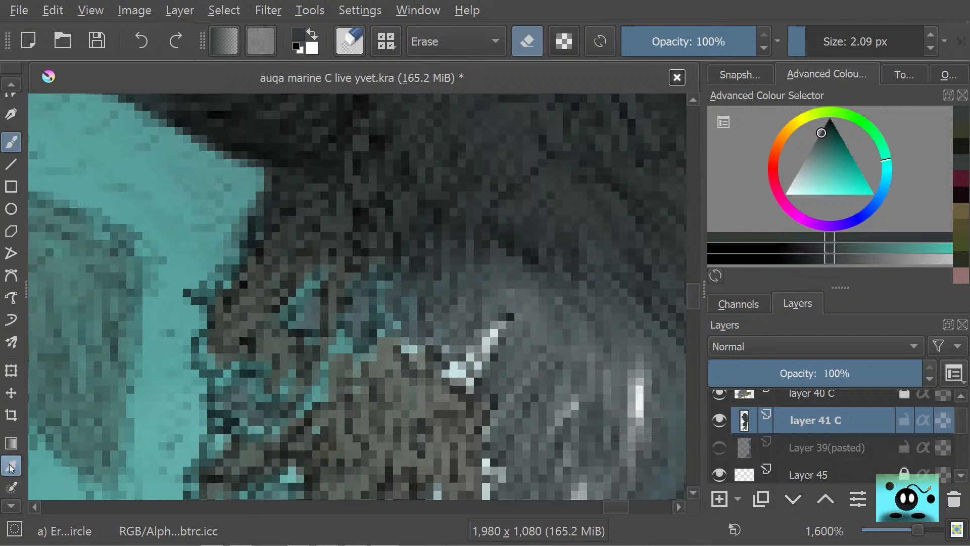
{"action": "key", "text": "/"}
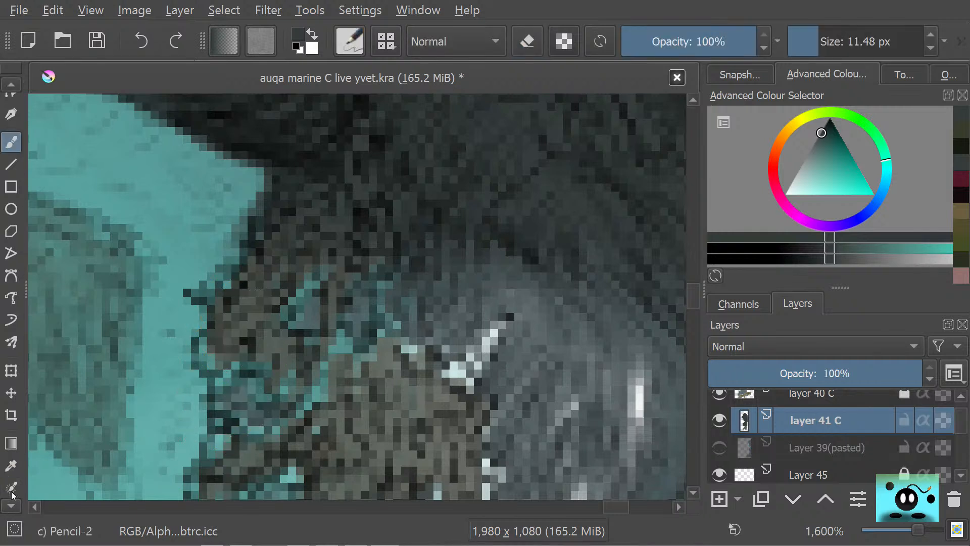
{"action": "left_click", "coordinate": [11, 466]}
{"action": "left_click", "coordinate": [280, 347]}
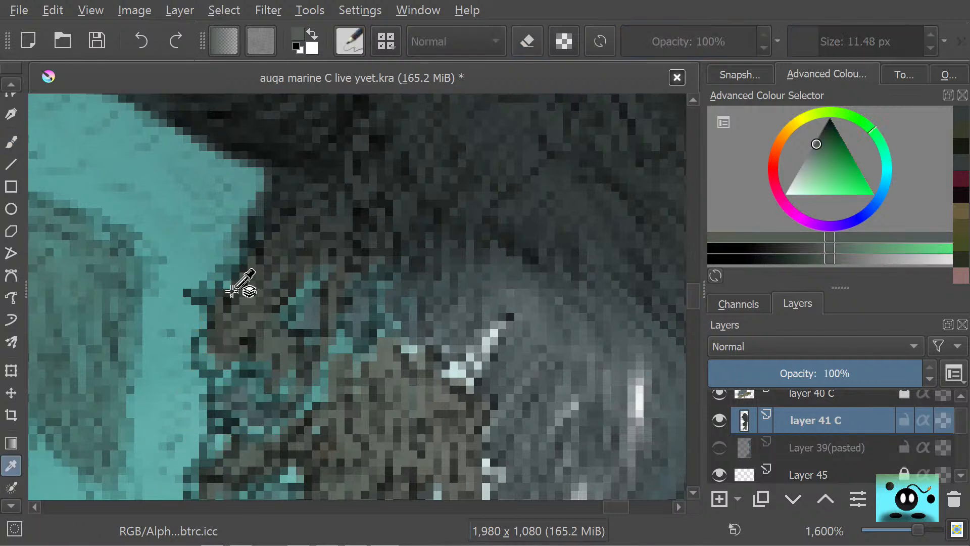
{"action": "key", "text": "b"}
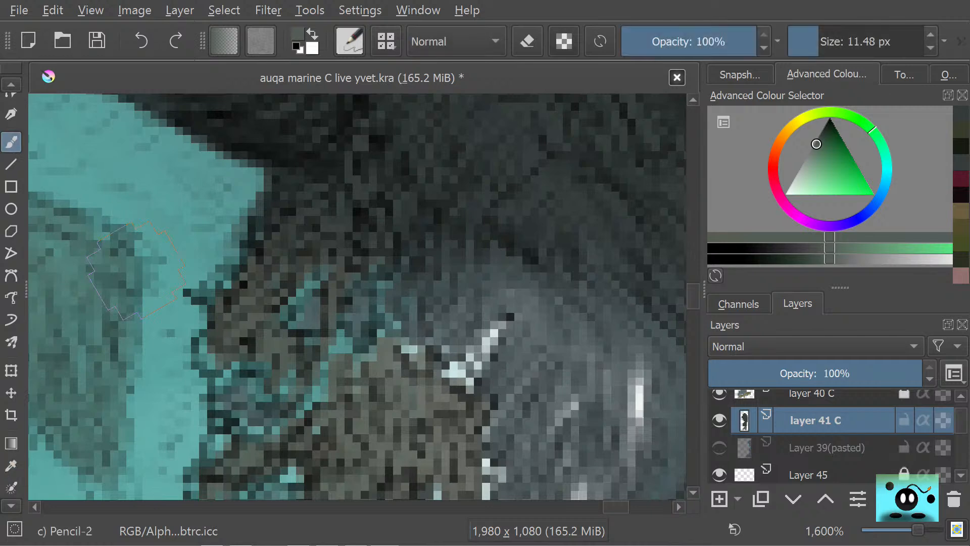
{"action": "scroll", "coordinate": [139, 273], "scroll_direction": "down", "scroll_amount": 6}
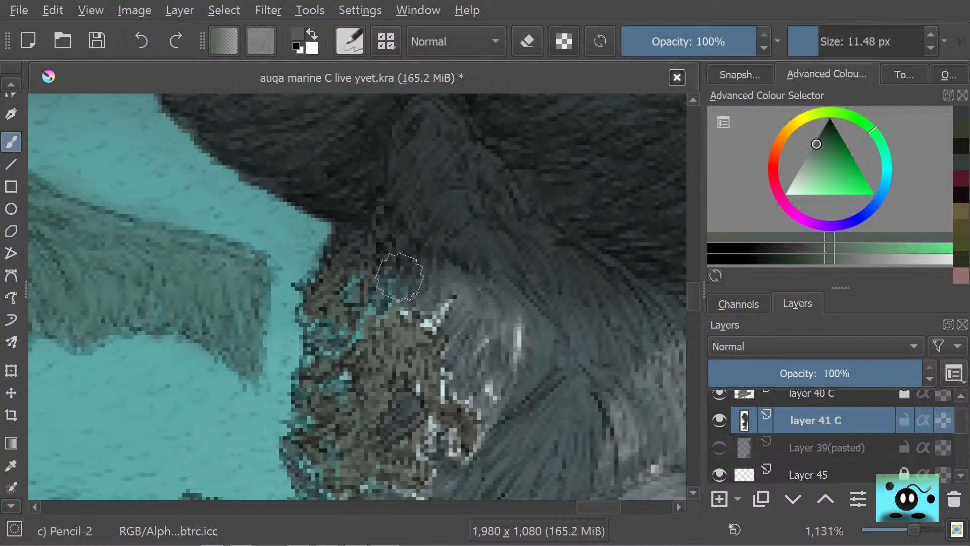
{"action": "scroll", "coordinate": [362, 259], "scroll_direction": "up", "scroll_amount": 3}
{"action": "scroll", "coordinate": [362, 259], "scroll_direction": "up", "scroll_amount": 2}
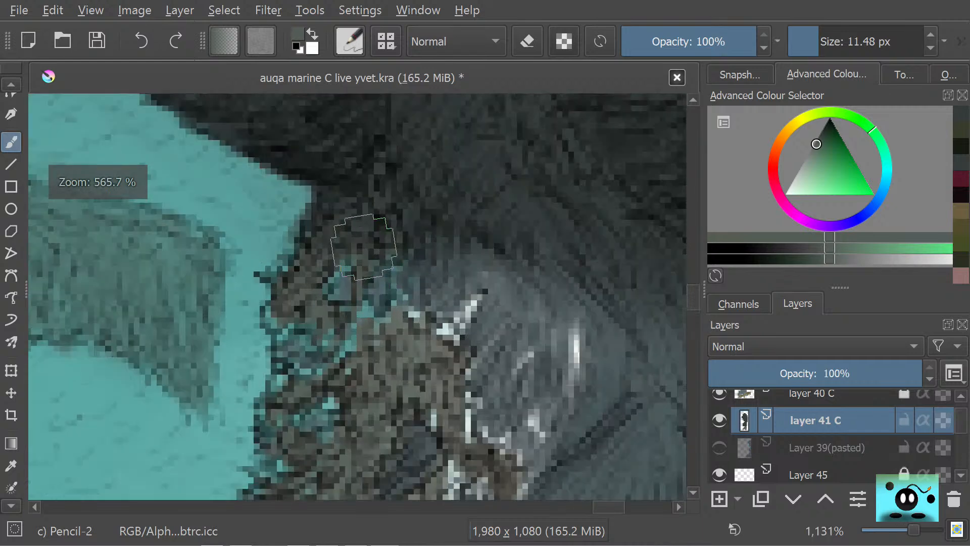
{"action": "scroll", "coordinate": [361, 201], "scroll_direction": "down", "scroll_amount": 3}
{"action": "scroll", "coordinate": [363, 199], "scroll_direction": "up", "scroll_amount": 2}
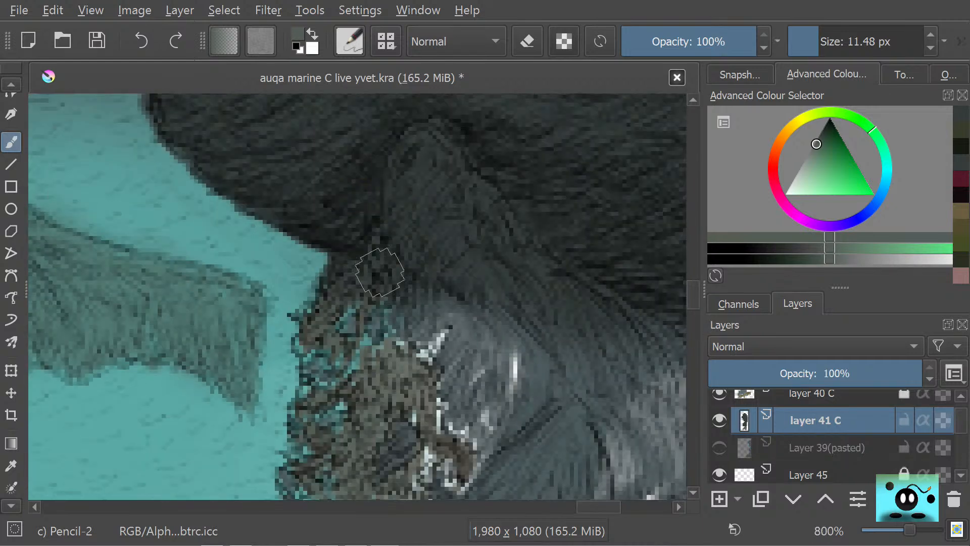
{"action": "mouse_move", "coordinate": [379, 271]}
{"action": "left_mouse_down"}
{"action": "mouse_move", "coordinate": [377, 238]}
{"action": "mouse_move", "coordinate": [383, 302]}
{"action": "mouse_move", "coordinate": [348, 324]}
{"action": "mouse_move", "coordinate": [364, 317]}
{"action": "mouse_move", "coordinate": [367, 335]}
{"action": "mouse_move", "coordinate": [379, 295]}
{"action": "left_mouse_up"}
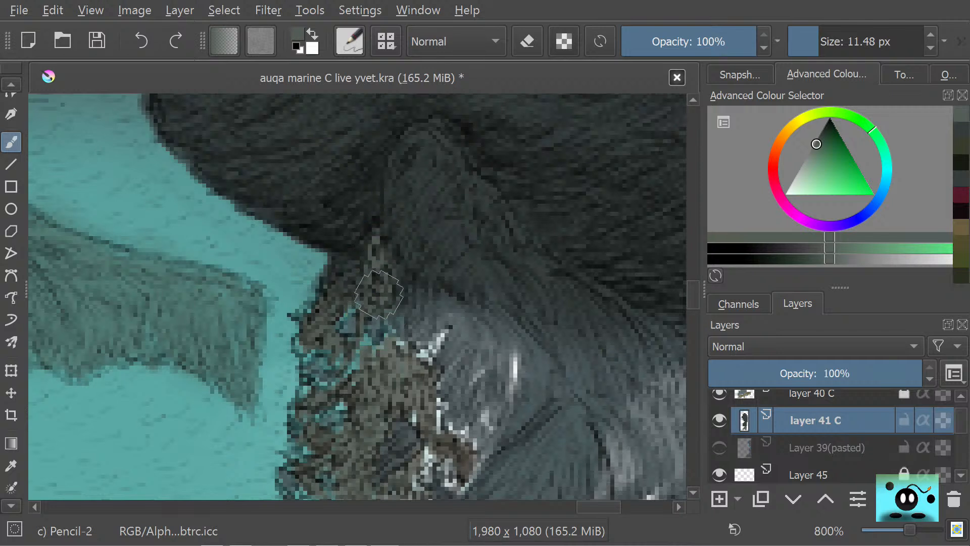
- Sample the dark grey rock colour, set Pencil-2 to 31.50 px and recolour the light grey rocks beside the brown growth
{"action": "left_click", "coordinate": [11, 465]}
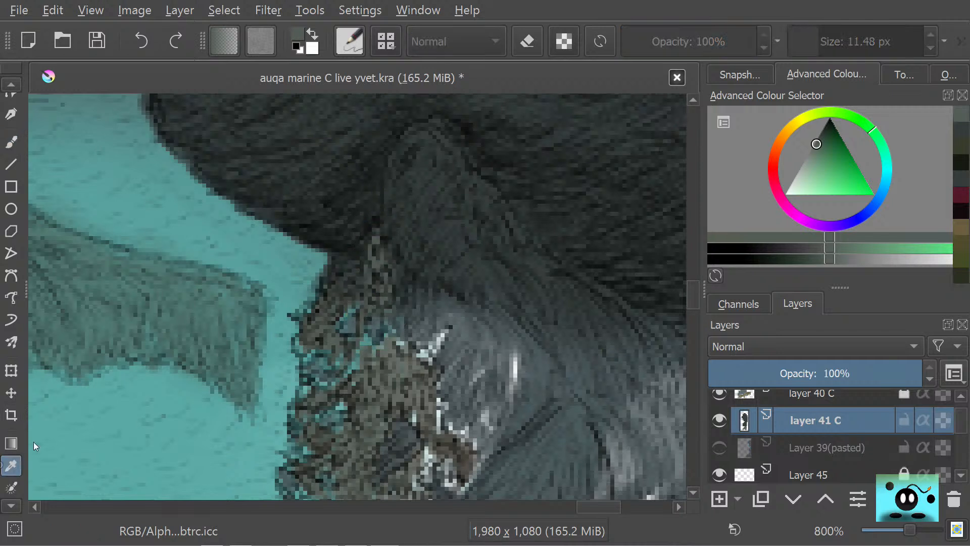
{"action": "left_click", "coordinate": [445, 243]}
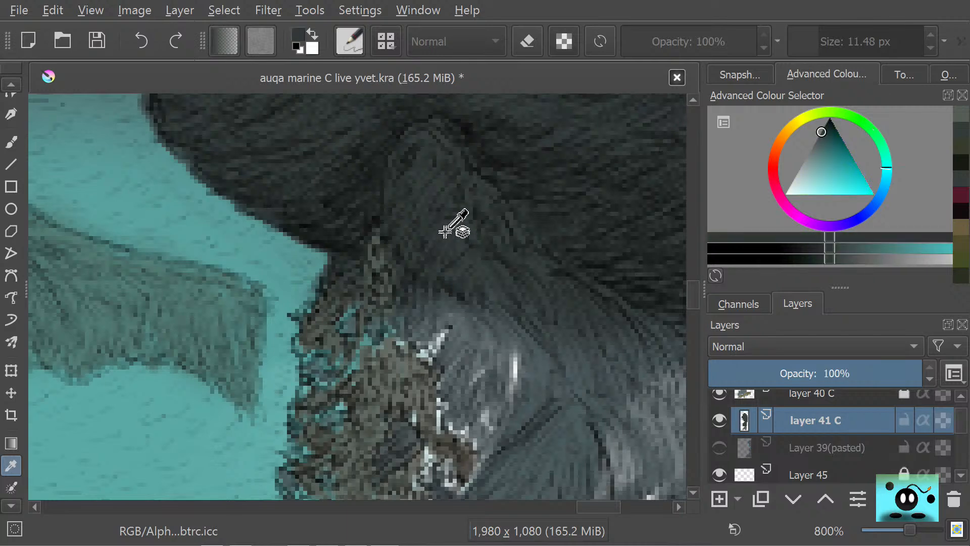
{"action": "scroll", "coordinate": [628, 163], "scroll_direction": "down", "scroll_amount": 5}
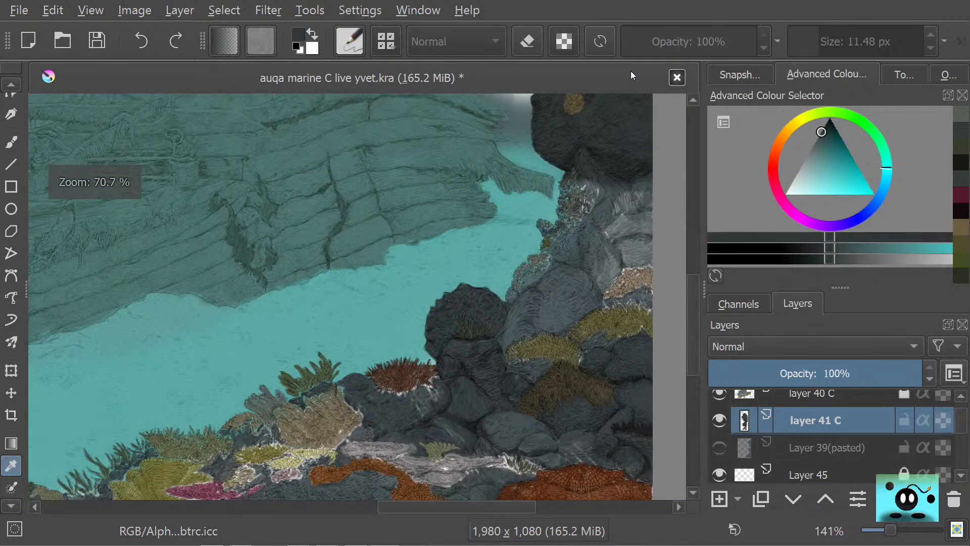
{"action": "scroll", "coordinate": [631, 96], "scroll_direction": "up", "scroll_amount": 2}
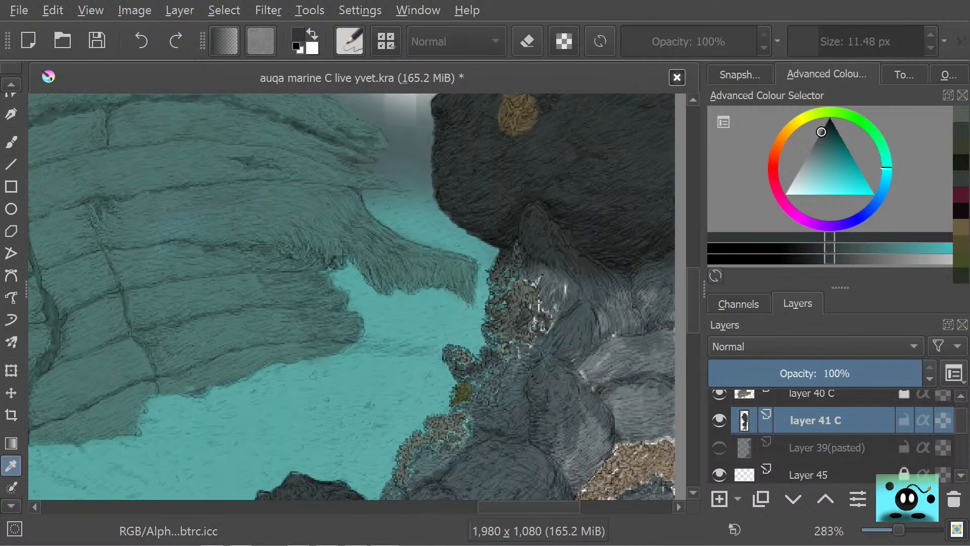
{"action": "left_click", "coordinate": [11, 142]}
{"action": "scroll", "coordinate": [614, 277], "scroll_direction": "down", "scroll_amount": 2}
{"action": "scroll", "coordinate": [616, 372], "scroll_direction": "up", "scroll_amount": 1}
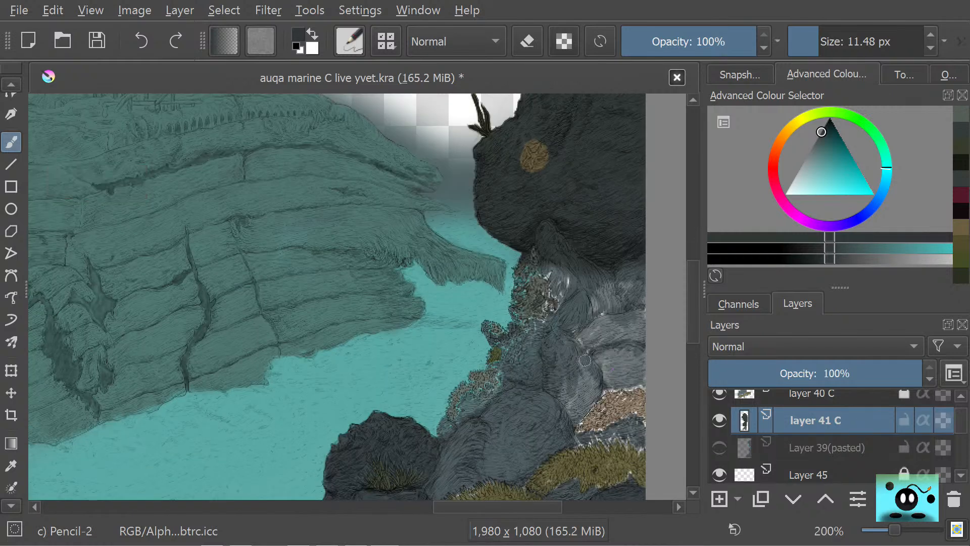
{"action": "left_click_drag", "start_coordinate": [804, 40], "coordinate": [840, 40]}
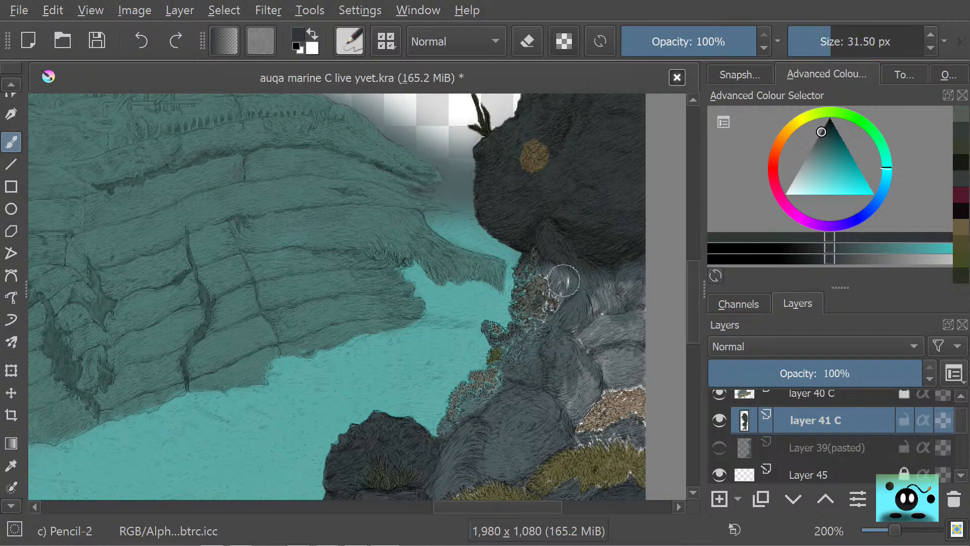
{"action": "mouse_move", "coordinate": [572, 299]}
{"action": "left_mouse_down"}
{"action": "mouse_move", "coordinate": [544, 250]}
{"action": "mouse_move", "coordinate": [572, 345]}
{"action": "mouse_move", "coordinate": [595, 384]}
{"action": "mouse_move", "coordinate": [590, 353]}
{"action": "mouse_move", "coordinate": [603, 370]}
{"action": "mouse_move", "coordinate": [605, 346]}
{"action": "mouse_move", "coordinate": [637, 392]}
{"action": "mouse_move", "coordinate": [635, 254]}
{"action": "mouse_move", "coordinate": [655, 339]}
{"action": "left_mouse_up"}
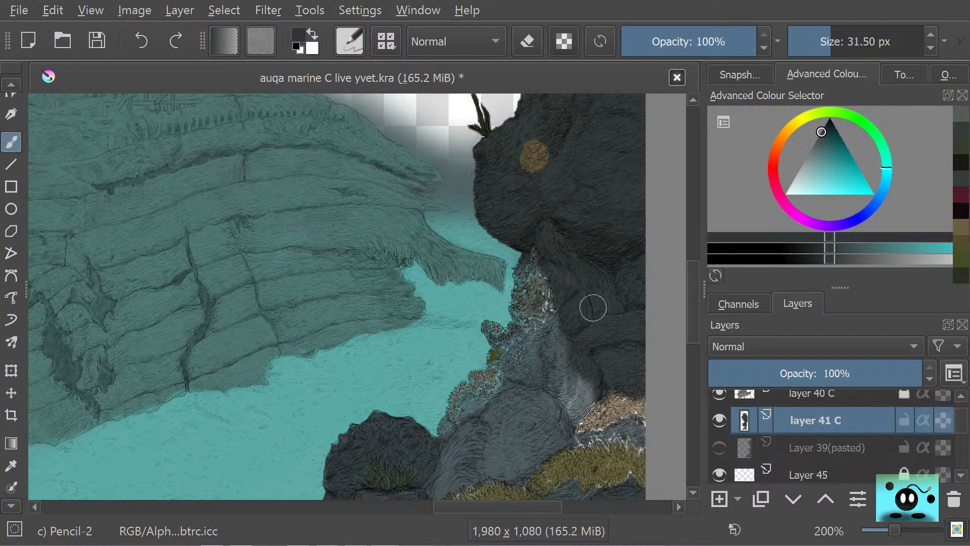
- Extend the dark grey over the lower rocks and around the pinkish coral, down to the yellow-green plants
{"action": "mouse_move", "coordinate": [581, 384]}
{"action": "left_mouse_down"}
{"action": "mouse_move", "coordinate": [558, 306]}
{"action": "mouse_move", "coordinate": [543, 399]}
{"action": "mouse_move", "coordinate": [533, 351]}
{"action": "mouse_move", "coordinate": [525, 382]}
{"action": "mouse_move", "coordinate": [526, 356]}
{"action": "mouse_move", "coordinate": [505, 392]}
{"action": "mouse_move", "coordinate": [513, 387]}
{"action": "mouse_move", "coordinate": [500, 433]}
{"action": "left_mouse_up"}
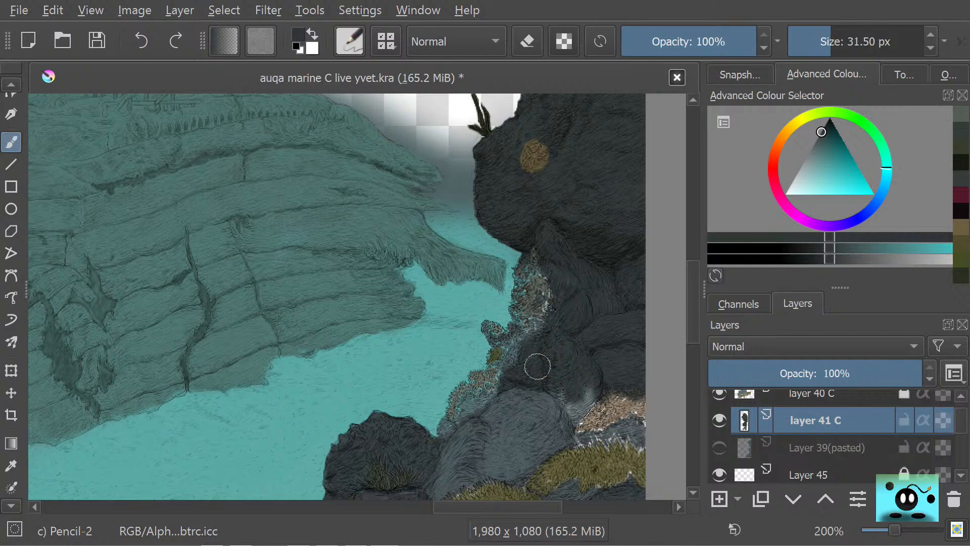
{"action": "mouse_move", "coordinate": [537, 367]}
{"action": "left_mouse_down"}
{"action": "mouse_move", "coordinate": [539, 438]}
{"action": "mouse_move", "coordinate": [563, 403]}
{"action": "mouse_move", "coordinate": [573, 414]}
{"action": "mouse_move", "coordinate": [563, 458]}
{"action": "mouse_move", "coordinate": [584, 404]}
{"action": "mouse_move", "coordinate": [562, 436]}
{"action": "mouse_move", "coordinate": [609, 434]}
{"action": "mouse_move", "coordinate": [587, 446]}
{"action": "mouse_move", "coordinate": [625, 424]}
{"action": "mouse_move", "coordinate": [614, 438]}
{"action": "mouse_move", "coordinate": [641, 441]}
{"action": "left_mouse_up"}
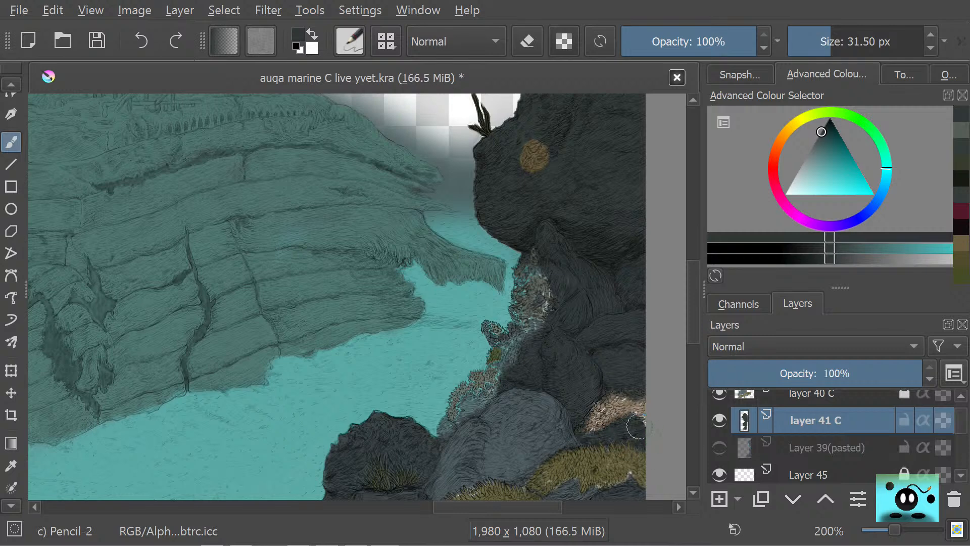
{"action": "mouse_move", "coordinate": [597, 470]}
{"action": "left_mouse_down"}
{"action": "mouse_move", "coordinate": [629, 466]}
{"action": "mouse_move", "coordinate": [609, 489]}
{"action": "mouse_move", "coordinate": [633, 473]}
{"action": "left_mouse_up"}
- Try to darken the round boulder and the rocks below it, including the area around the red coral
{"action": "mouse_move", "coordinate": [429, 436]}
{"action": "left_mouse_down"}
{"action": "mouse_move", "coordinate": [441, 439]}
{"action": "mouse_move", "coordinate": [465, 423]}
{"action": "mouse_move", "coordinate": [448, 454]}
{"action": "mouse_move", "coordinate": [470, 422]}
{"action": "mouse_move", "coordinate": [416, 477]}
{"action": "mouse_move", "coordinate": [448, 453]}
{"action": "mouse_move", "coordinate": [397, 484]}
{"action": "mouse_move", "coordinate": [435, 443]}
{"action": "mouse_move", "coordinate": [351, 487]}
{"action": "mouse_move", "coordinate": [417, 439]}
{"action": "mouse_move", "coordinate": [338, 473]}
{"action": "mouse_move", "coordinate": [379, 444]}
{"action": "mouse_move", "coordinate": [342, 460]}
{"action": "mouse_move", "coordinate": [371, 432]}
{"action": "mouse_move", "coordinate": [340, 443]}
{"action": "mouse_move", "coordinate": [392, 424]}
{"action": "mouse_move", "coordinate": [404, 430]}
{"action": "mouse_move", "coordinate": [344, 450]}
{"action": "mouse_move", "coordinate": [386, 439]}
{"action": "left_mouse_up"}
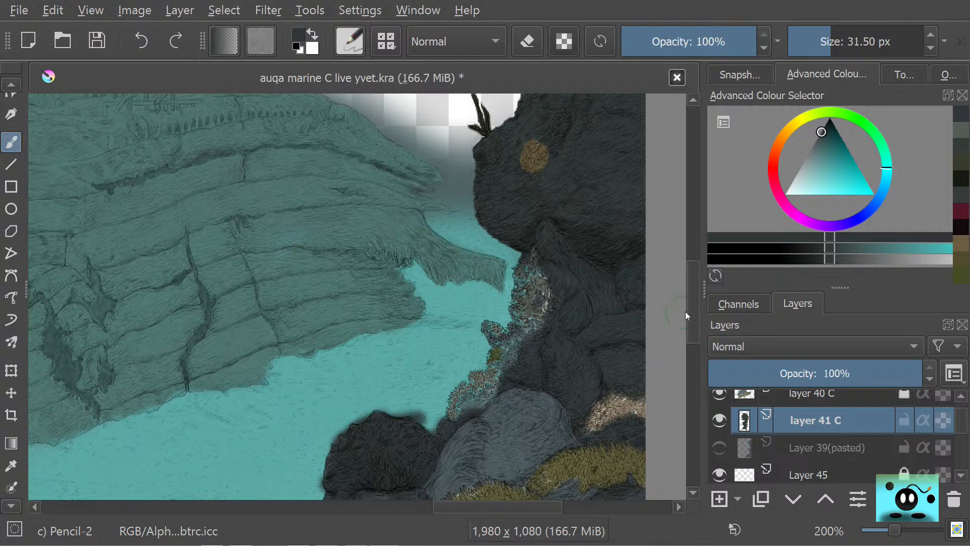
{"action": "left_click_drag", "start_coordinate": [692, 310], "coordinate": [694, 325]}
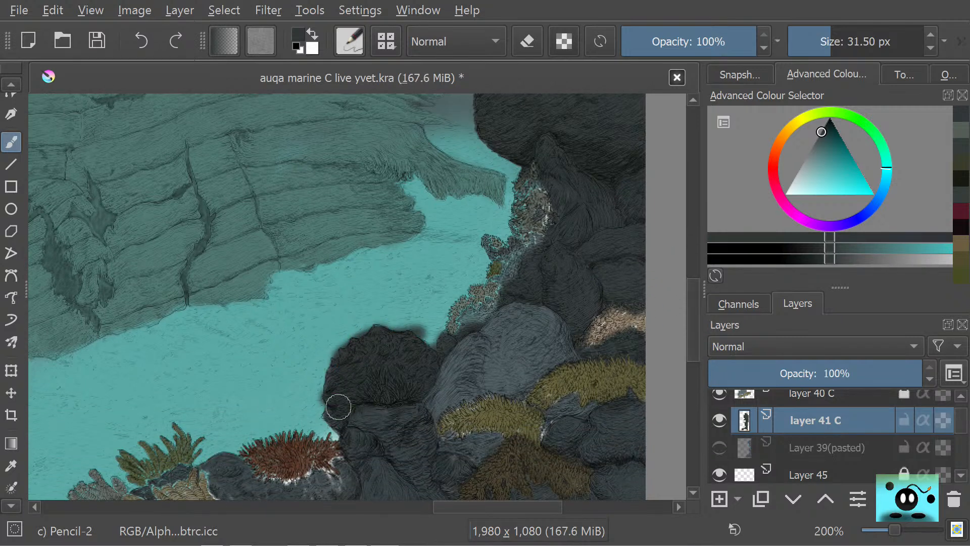
{"action": "mouse_move", "coordinate": [338, 406]}
{"action": "left_mouse_down"}
{"action": "mouse_move", "coordinate": [345, 431]}
{"action": "mouse_move", "coordinate": [340, 405]}
{"action": "mouse_move", "coordinate": [309, 469]}
{"action": "mouse_move", "coordinate": [291, 478]}
{"action": "mouse_move", "coordinate": [295, 450]}
{"action": "mouse_move", "coordinate": [271, 477]}
{"action": "mouse_move", "coordinate": [252, 471]}
{"action": "mouse_move", "coordinate": [285, 489]}
{"action": "mouse_move", "coordinate": [325, 470]}
{"action": "mouse_move", "coordinate": [279, 490]}
{"action": "mouse_move", "coordinate": [266, 467]}
{"action": "mouse_move", "coordinate": [232, 483]}
{"action": "left_mouse_up"}
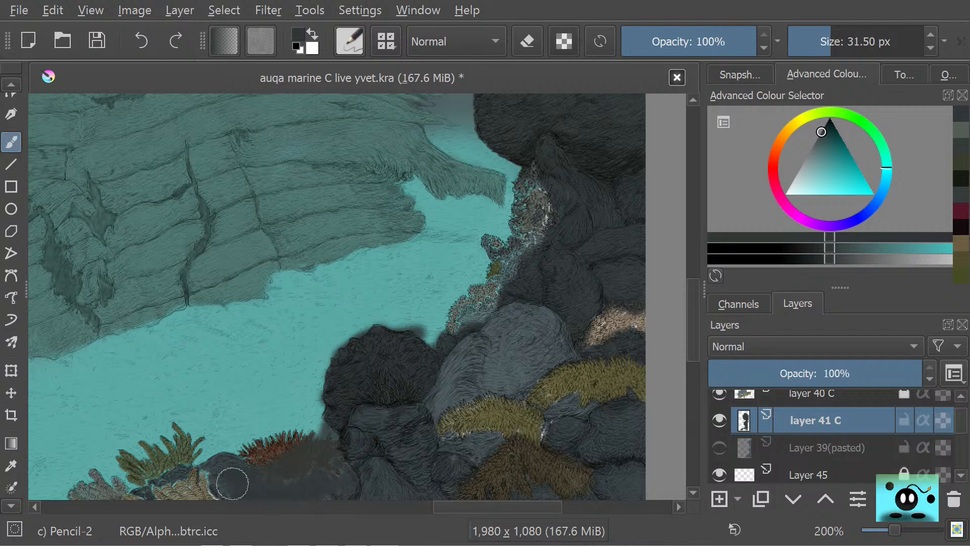
- Erase the dark paint covering the round boulder, the red coral and the neighbouring rock with an 18.23 px eraser
{"action": "scroll", "coordinate": [692, 322], "scroll_direction": "down", "scroll_amount": 2}
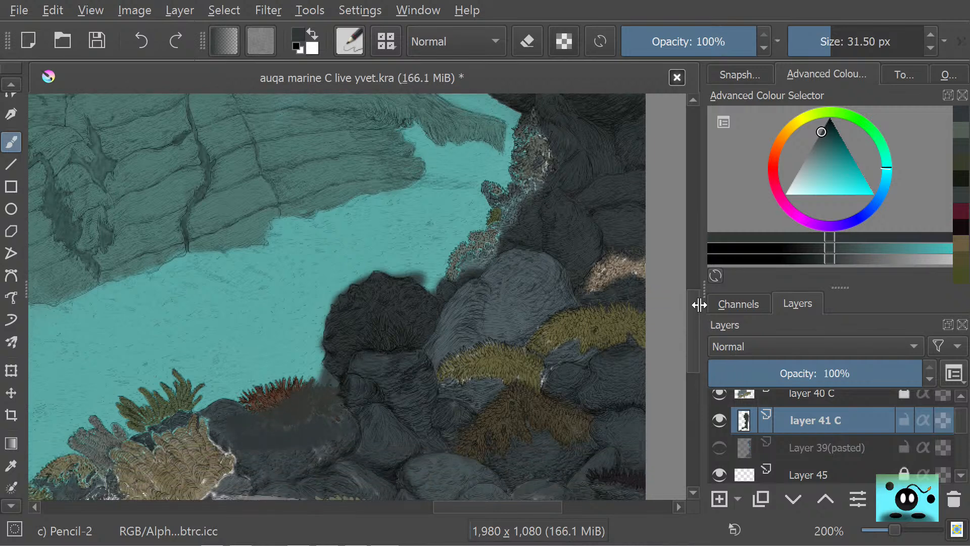
{"action": "key", "text": "e"}
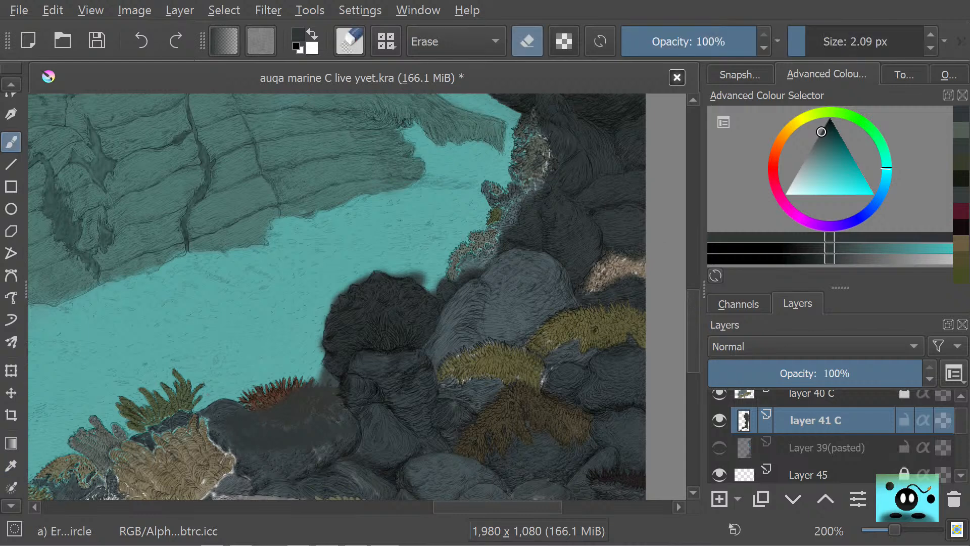
{"action": "left_click_drag", "start_coordinate": [798, 42], "coordinate": [824, 42]}
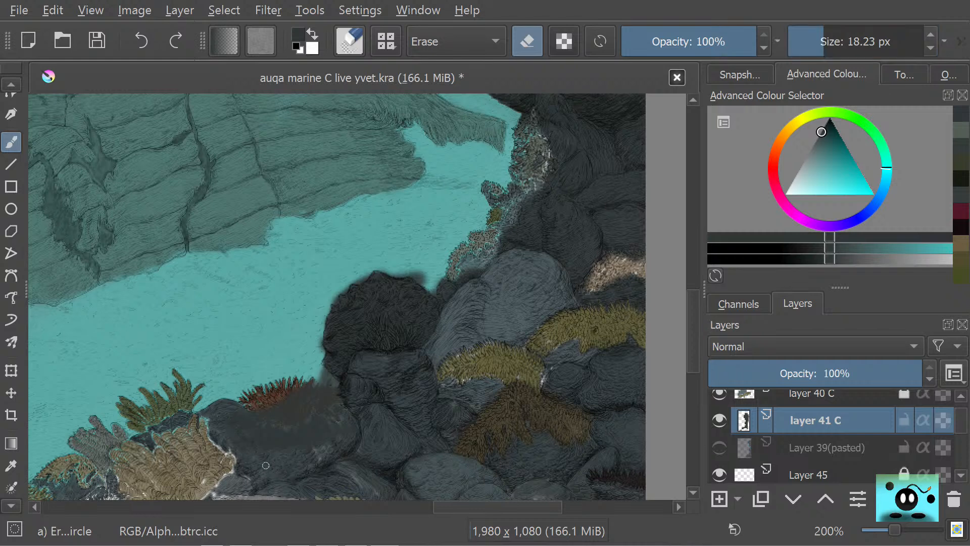
{"action": "mouse_move", "coordinate": [265, 475]}
{"action": "left_mouse_down"}
{"action": "mouse_move", "coordinate": [227, 393]}
{"action": "mouse_move", "coordinate": [303, 430]}
{"action": "mouse_move", "coordinate": [370, 431]}
{"action": "mouse_move", "coordinate": [342, 318]}
{"action": "mouse_move", "coordinate": [400, 353]}
{"action": "mouse_move", "coordinate": [400, 292]}
{"action": "mouse_move", "coordinate": [439, 303]}
{"action": "mouse_move", "coordinate": [409, 258]}
{"action": "left_mouse_up"}
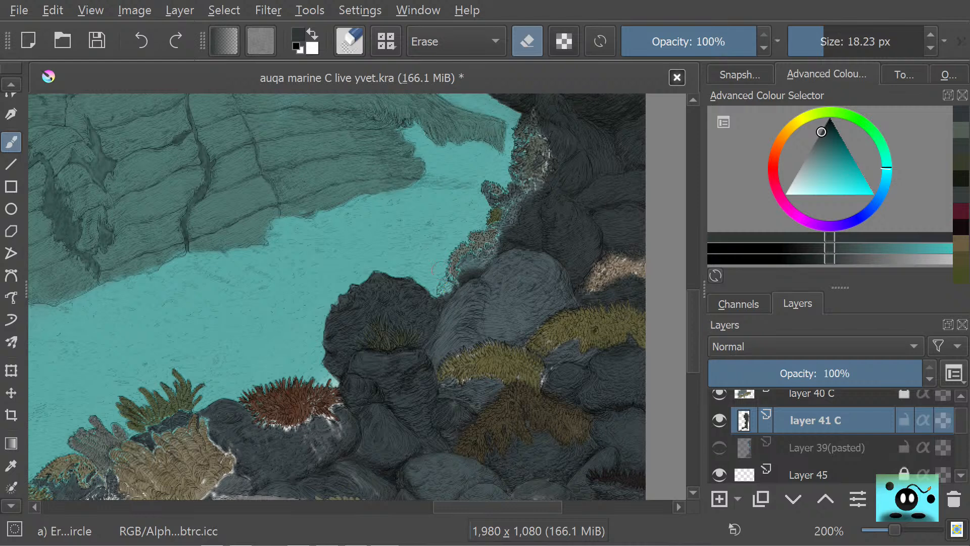
{"action": "key", "text": "/"}
{"action": "right_click", "coordinate": [441, 277]}
{"action": "right_click", "coordinate": [440, 277]}
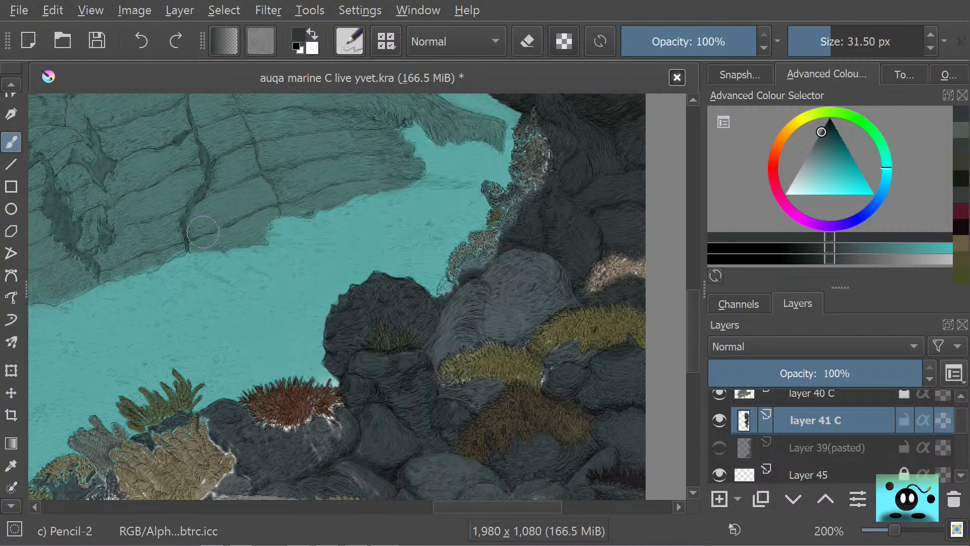
{"action": "right_click", "coordinate": [455, 295]}
{"action": "left_click", "coordinate": [448, 294]}
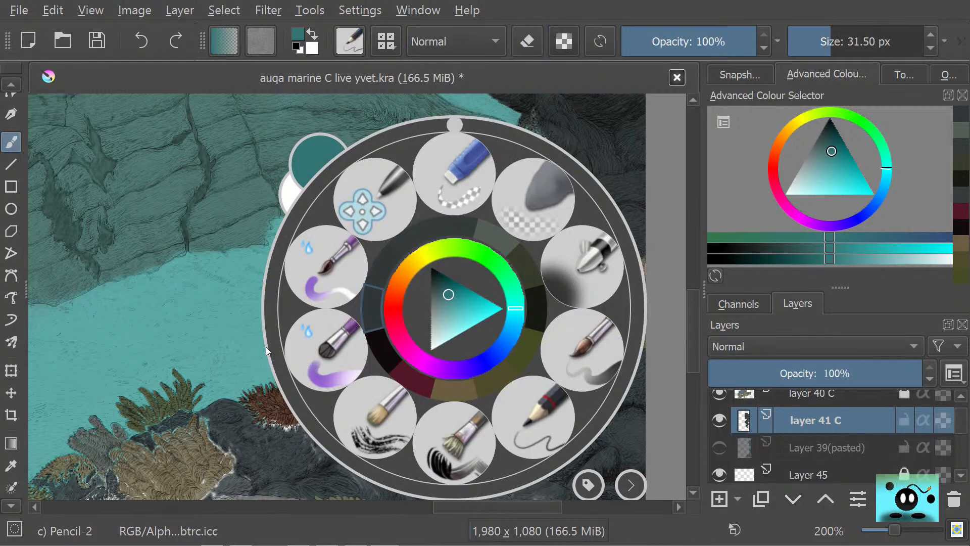
{"action": "left_click", "coordinate": [266, 347]}
- Sample the dark blue-grey of the rocks and paint it over the speckled growths along the wall's outer edge
{"action": "left_click", "coordinate": [17, 460]}
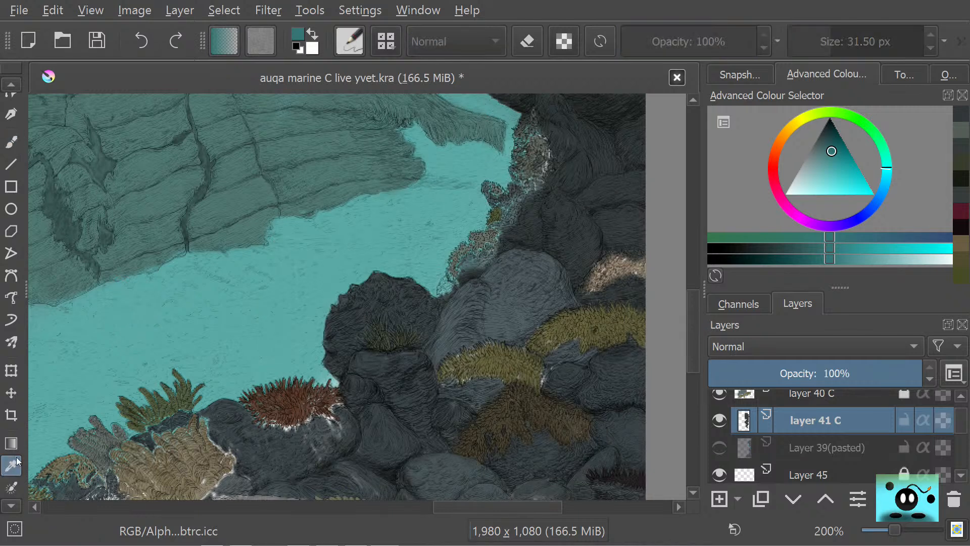
{"action": "left_click", "coordinate": [620, 228]}
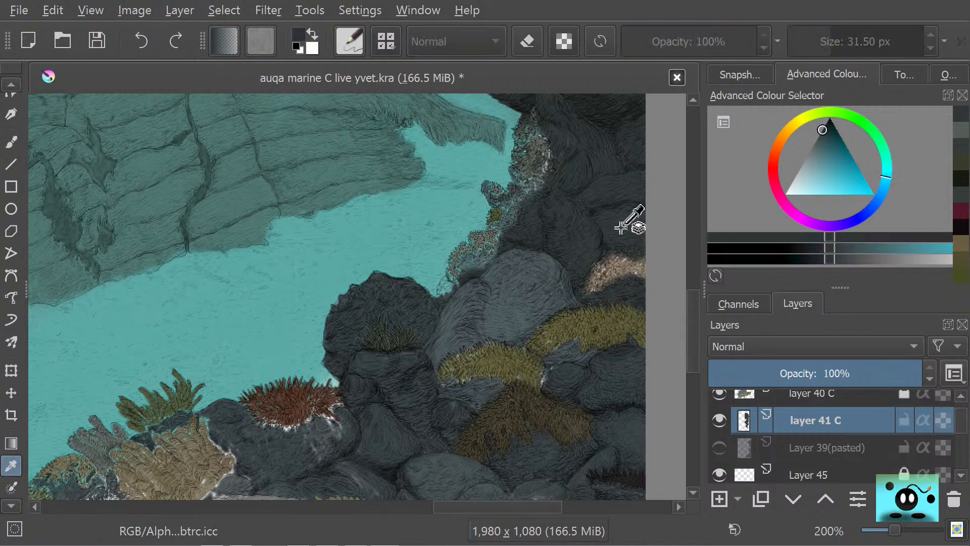
{"action": "key", "text": "b"}
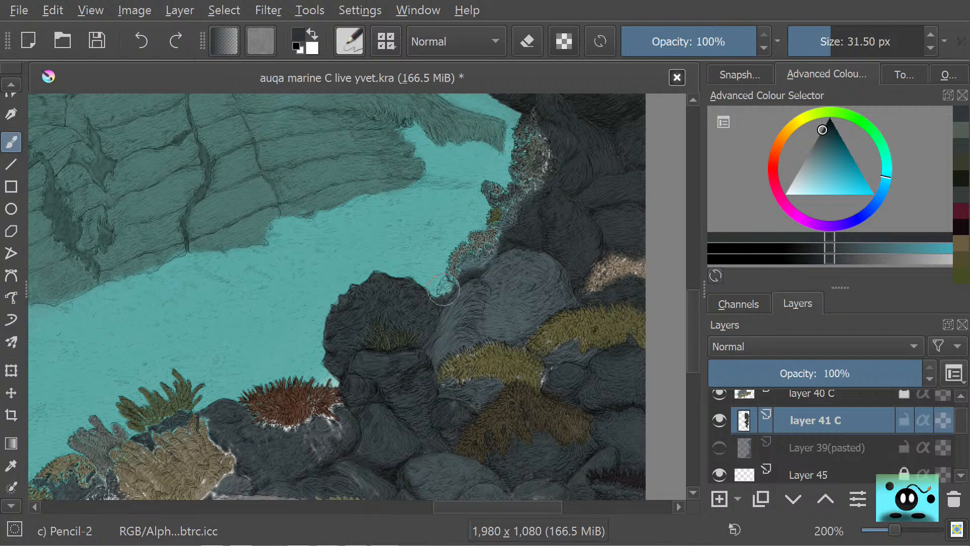
{"action": "mouse_move", "coordinate": [443, 289]}
{"action": "left_mouse_down"}
{"action": "mouse_move", "coordinate": [498, 251]}
{"action": "mouse_move", "coordinate": [489, 259]}
{"action": "mouse_move", "coordinate": [516, 203]}
{"action": "mouse_move", "coordinate": [491, 190]}
{"action": "mouse_move", "coordinate": [502, 209]}
{"action": "mouse_move", "coordinate": [528, 213]}
{"action": "mouse_move", "coordinate": [530, 189]}
{"action": "mouse_move", "coordinate": [545, 175]}
{"action": "mouse_move", "coordinate": [543, 137]}
{"action": "mouse_move", "coordinate": [532, 135]}
{"action": "mouse_move", "coordinate": [524, 168]}
{"action": "mouse_move", "coordinate": [531, 131]}
{"action": "mouse_move", "coordinate": [504, 217]}
{"action": "mouse_move", "coordinate": [491, 181]}
{"action": "mouse_move", "coordinate": [502, 200]}
{"action": "mouse_move", "coordinate": [495, 213]}
{"action": "mouse_move", "coordinate": [520, 115]}
{"action": "mouse_move", "coordinate": [564, 135]}
{"action": "mouse_move", "coordinate": [587, 199]}
{"action": "mouse_move", "coordinate": [587, 215]}
{"action": "mouse_move", "coordinate": [569, 158]}
{"action": "mouse_move", "coordinate": [589, 279]}
{"action": "left_mouse_up"}
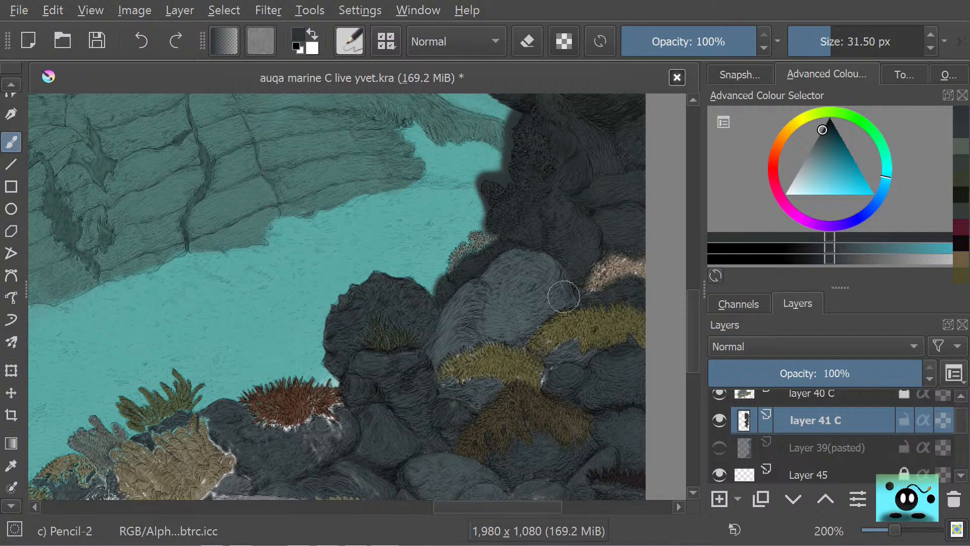
- Sample the grey-green of the speckled growth and paint it over the speckled growths along the wall's outer edge
{"action": "left_click", "coordinate": [11, 465]}
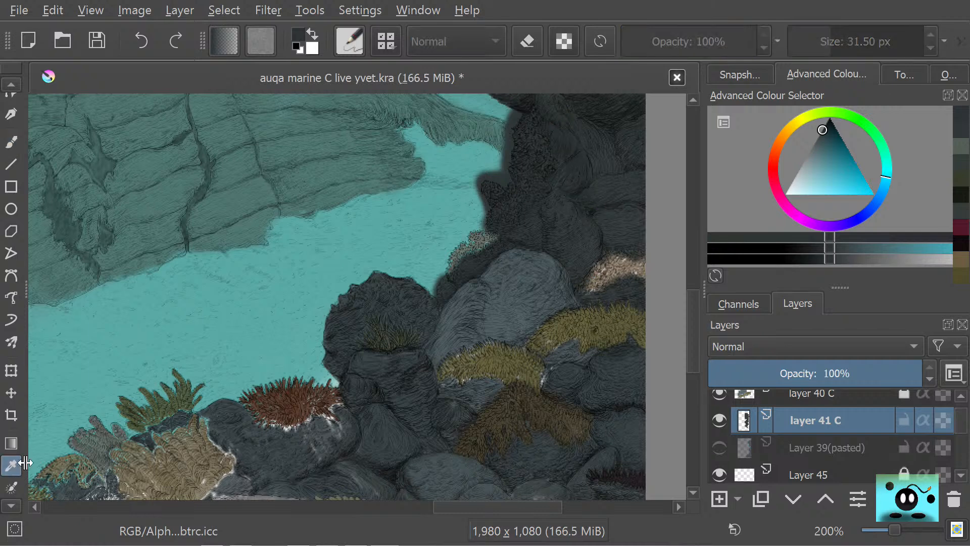
{"action": "left_click", "coordinate": [482, 252]}
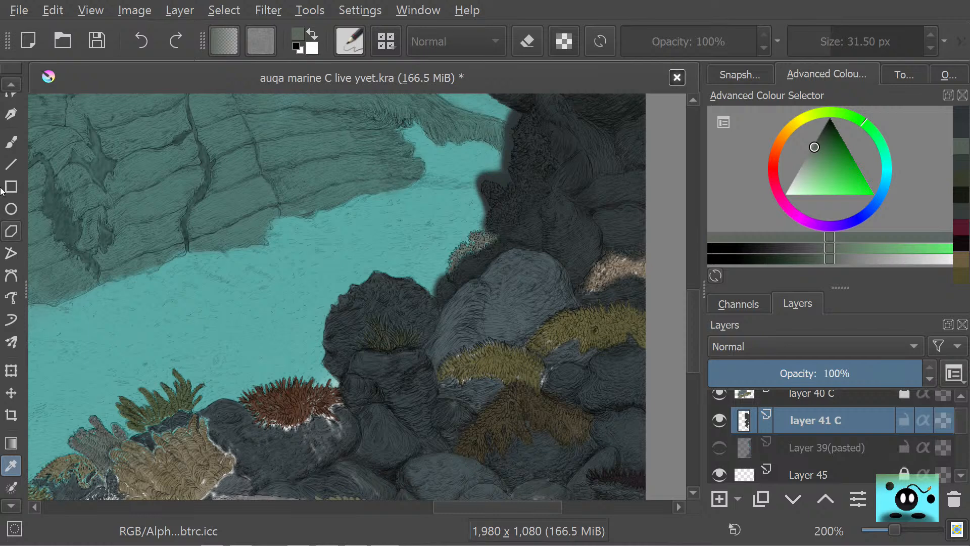
{"action": "left_click", "coordinate": [11, 143]}
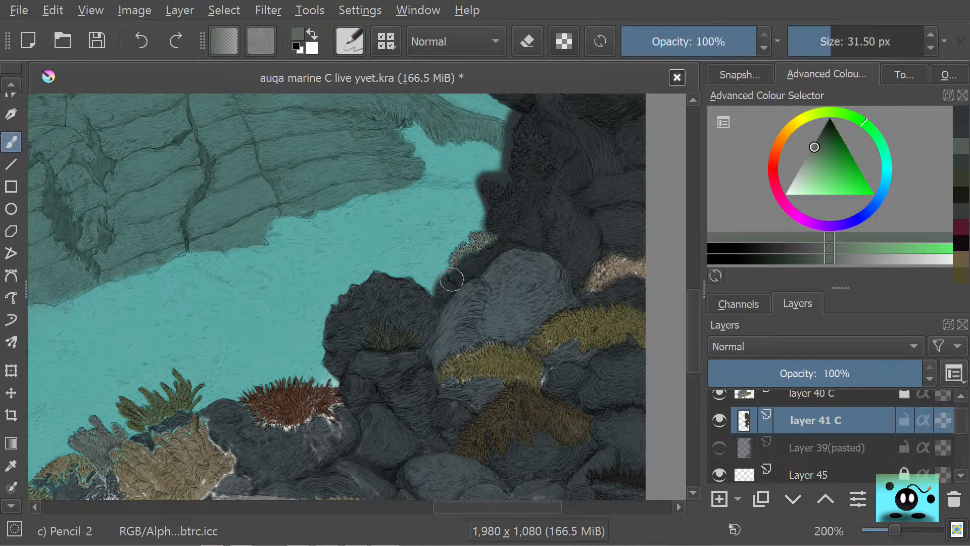
{"action": "mouse_move", "coordinate": [451, 279]}
{"action": "left_mouse_down"}
{"action": "mouse_move", "coordinate": [467, 245]}
{"action": "mouse_move", "coordinate": [465, 258]}
{"action": "mouse_move", "coordinate": [476, 258]}
{"action": "mouse_move", "coordinate": [501, 235]}
{"action": "mouse_move", "coordinate": [482, 239]}
{"action": "mouse_move", "coordinate": [453, 267]}
{"action": "mouse_move", "coordinate": [503, 199]}
{"action": "mouse_move", "coordinate": [495, 207]}
{"action": "mouse_move", "coordinate": [492, 186]}
{"action": "mouse_move", "coordinate": [502, 216]}
{"action": "mouse_move", "coordinate": [518, 187]}
{"action": "mouse_move", "coordinate": [517, 201]}
{"action": "mouse_move", "coordinate": [525, 122]}
{"action": "mouse_move", "coordinate": [535, 117]}
{"action": "mouse_move", "coordinate": [543, 163]}
{"action": "mouse_move", "coordinate": [533, 119]}
{"action": "left_mouse_up"}
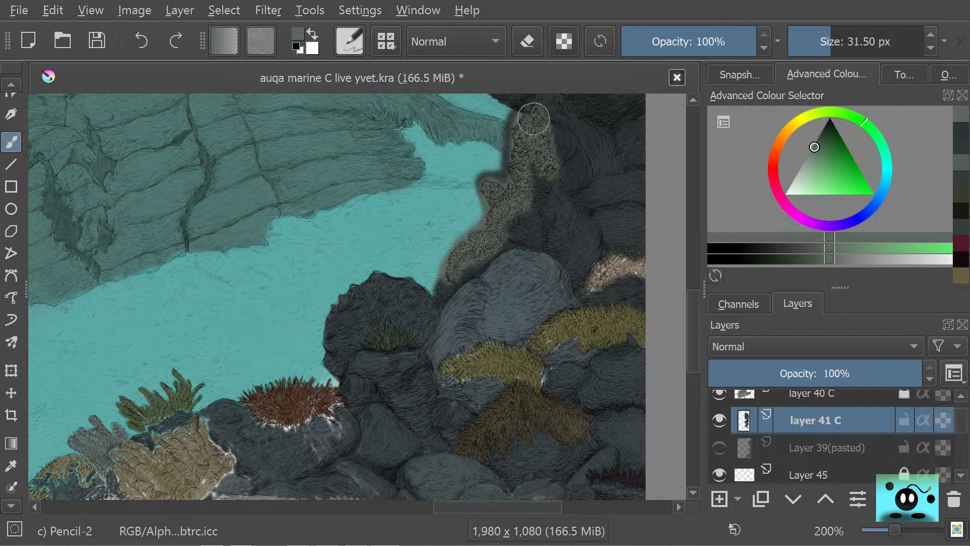
- Sample brown from the pinkish coral beside the wall's outer rocks and paint the whole coral with it
{"action": "left_click", "coordinate": [11, 466]}
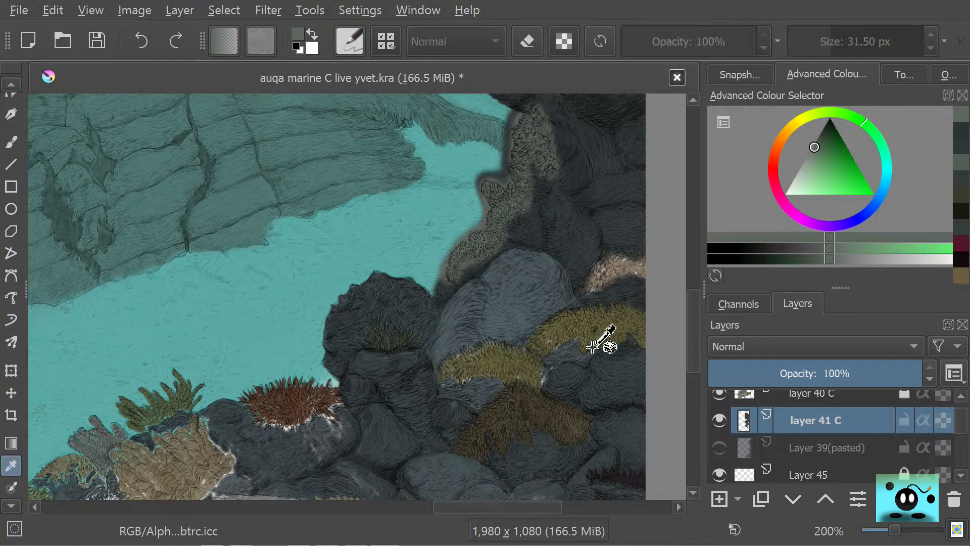
{"action": "left_click", "coordinate": [619, 280]}
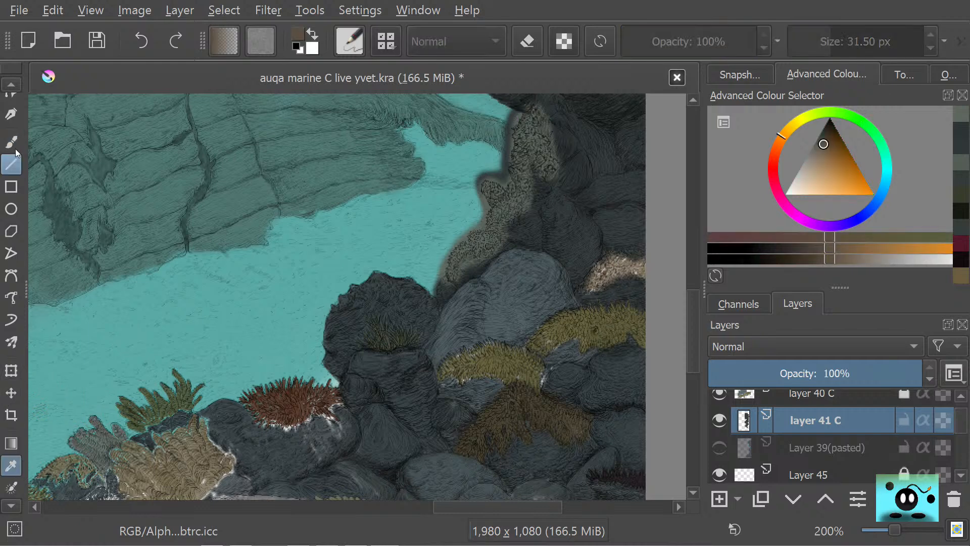
{"action": "key", "text": "b"}
{"action": "mouse_move", "coordinate": [598, 269]}
{"action": "left_mouse_down"}
{"action": "mouse_move", "coordinate": [619, 250]}
{"action": "mouse_move", "coordinate": [589, 280]}
{"action": "mouse_move", "coordinate": [603, 256]}
{"action": "mouse_move", "coordinate": [588, 285]}
{"action": "mouse_move", "coordinate": [624, 251]}
{"action": "mouse_move", "coordinate": [618, 278]}
{"action": "mouse_move", "coordinate": [642, 257]}
{"action": "mouse_move", "coordinate": [643, 266]}
{"action": "mouse_move", "coordinate": [641, 251]}
{"action": "mouse_move", "coordinate": [606, 271]}
{"action": "left_mouse_up"}
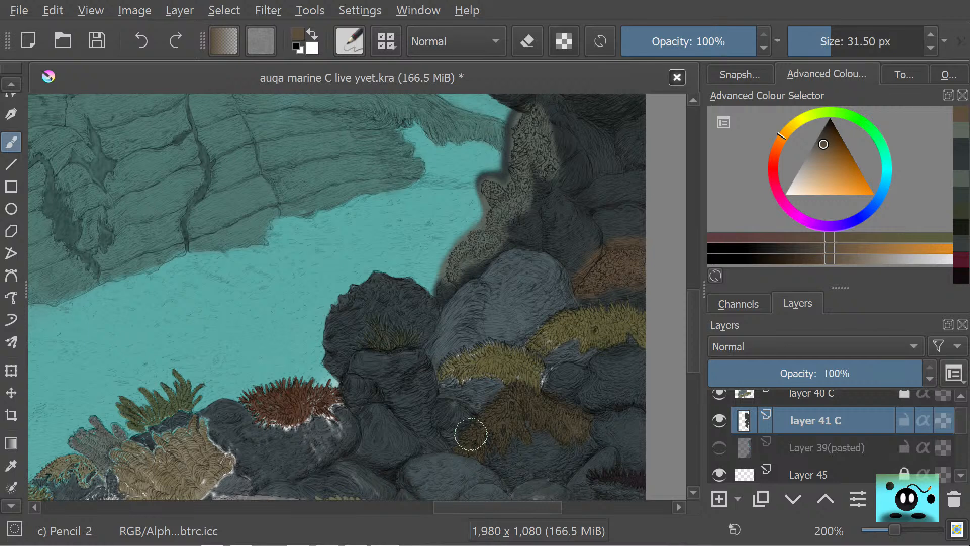
- Compare the upper part of the right-hand wall with the Background layer shown and hidden
{"action": "mouse_move", "coordinate": [699, 327]}
{"action": "left_mouse_down"}
{"action": "mouse_move", "coordinate": [699, 234]}
{"action": "mouse_move", "coordinate": [707, 315]}
{"action": "mouse_move", "coordinate": [706, 242]}
{"action": "left_mouse_up"}
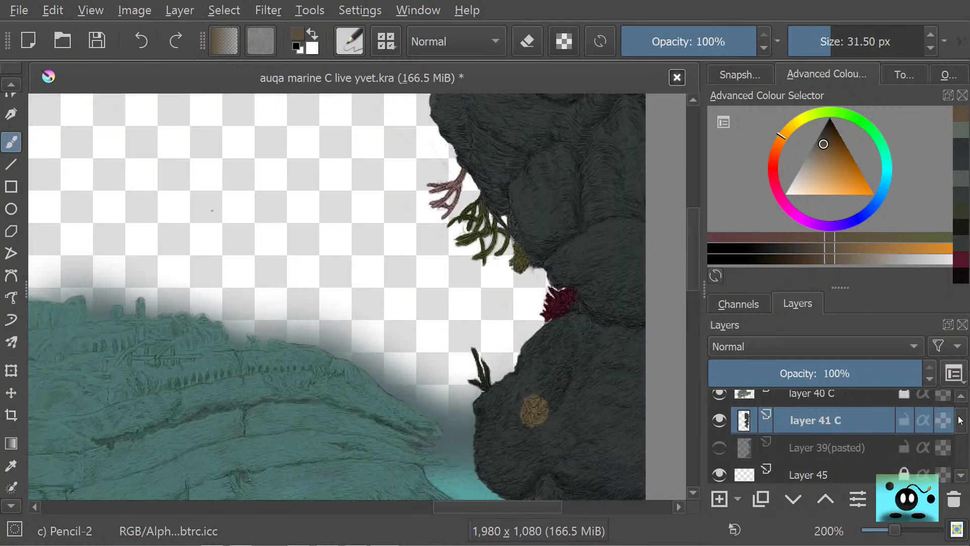
{"action": "left_click_drag", "start_coordinate": [961, 420], "coordinate": [958, 492]}
{"action": "left_click", "coordinate": [717, 444]}
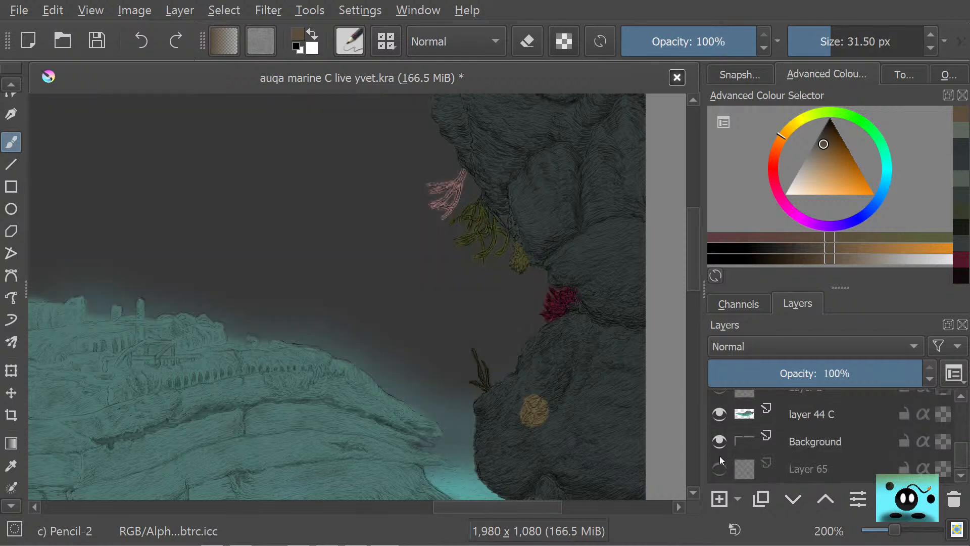
{"action": "left_click", "coordinate": [718, 445]}
{"action": "left_click", "coordinate": [720, 448]}
{"action": "left_click", "coordinate": [720, 447]}
{"action": "left_click", "coordinate": [720, 449]}
{"action": "left_click", "coordinate": [719, 445]}
{"action": "left_click", "coordinate": [720, 449]}
{"action": "mouse_move", "coordinate": [722, 458]}
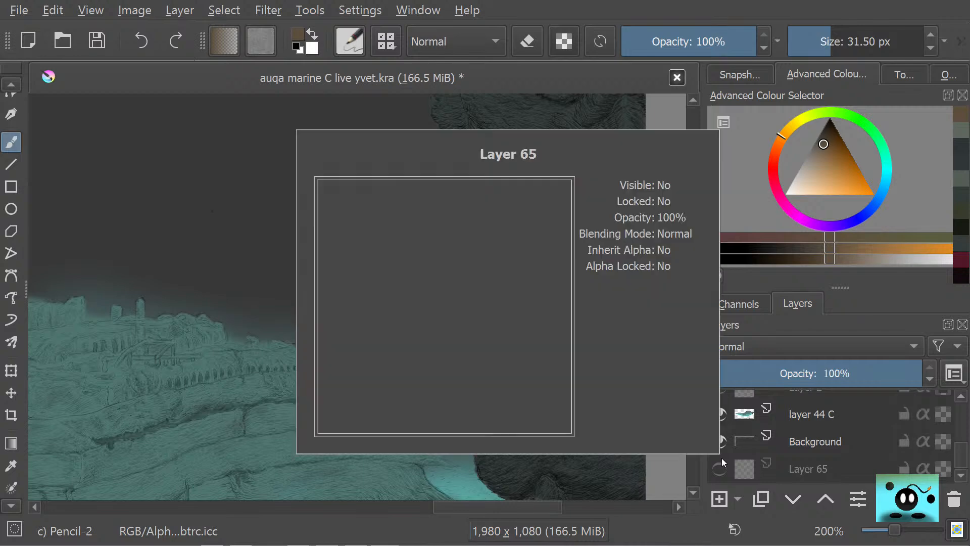
- Compare the whole scene with the Background layer shown and hidden, leaving that layer hidden
{"action": "scroll", "coordinate": [507, 288], "scroll_direction": "down", "scroll_amount": 9}
{"action": "scroll", "coordinate": [467, 296], "scroll_direction": "up", "scroll_amount": 2}
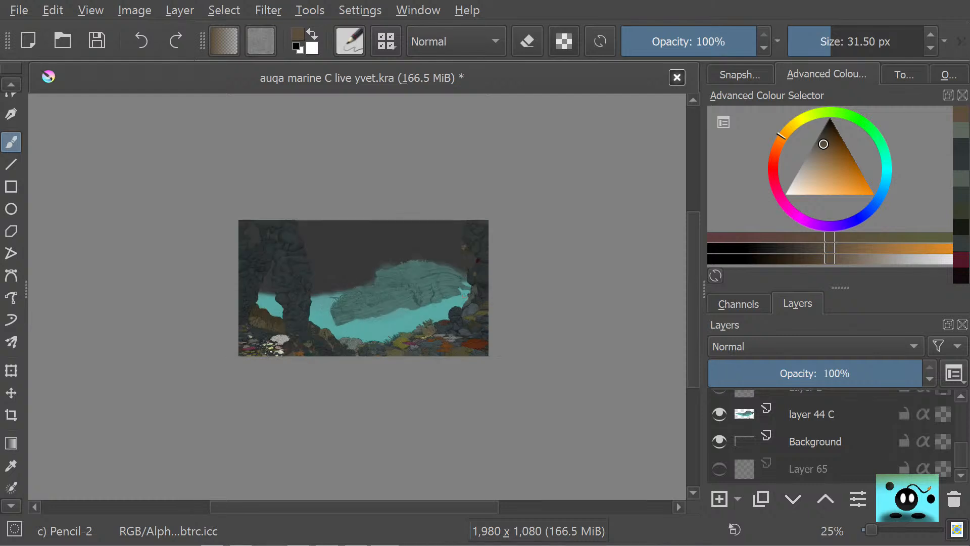
{"action": "left_click", "coordinate": [713, 435]}
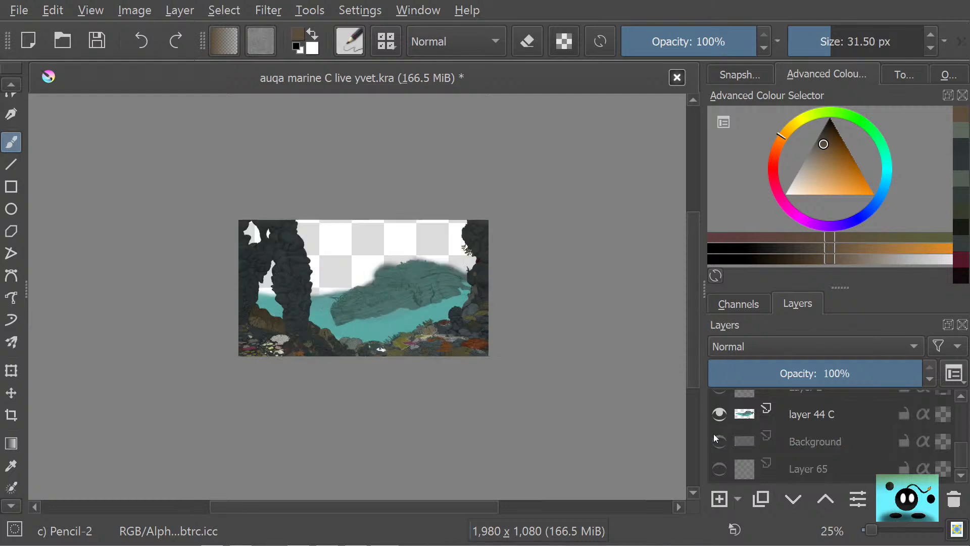
{"action": "left_click", "coordinate": [714, 435]}
{"action": "left_click", "coordinate": [713, 435]}
{"action": "left_click", "coordinate": [714, 435]}
{"action": "left_click", "coordinate": [713, 435]}
{"action": "left_click", "coordinate": [713, 435]}
{"action": "left_click", "coordinate": [714, 435]}
{"action": "left_click", "coordinate": [714, 434]}
{"action": "left_click", "coordinate": [714, 435]}
{"action": "left_click", "coordinate": [713, 435]}
{"action": "left_click", "coordinate": [714, 435]}
{"action": "left_click", "coordinate": [713, 435]}
{"action": "left_click", "coordinate": [714, 434]}
{"action": "left_click", "coordinate": [714, 435]}
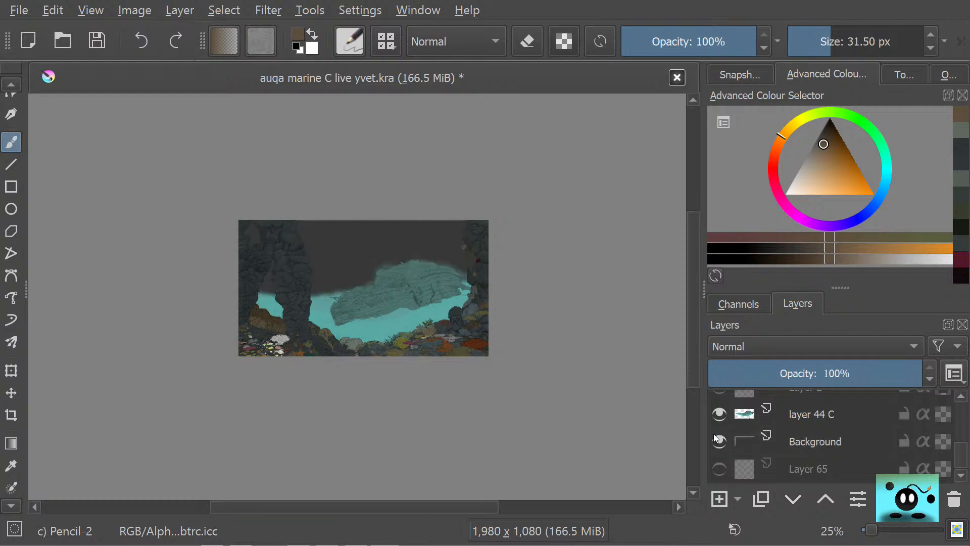
{"action": "left_click", "coordinate": [714, 435]}
{"action": "left_click", "coordinate": [713, 435]}
{"action": "left_click", "coordinate": [714, 435]}
{"action": "left_click", "coordinate": [713, 435]}
{"action": "left_click", "coordinate": [714, 438]}
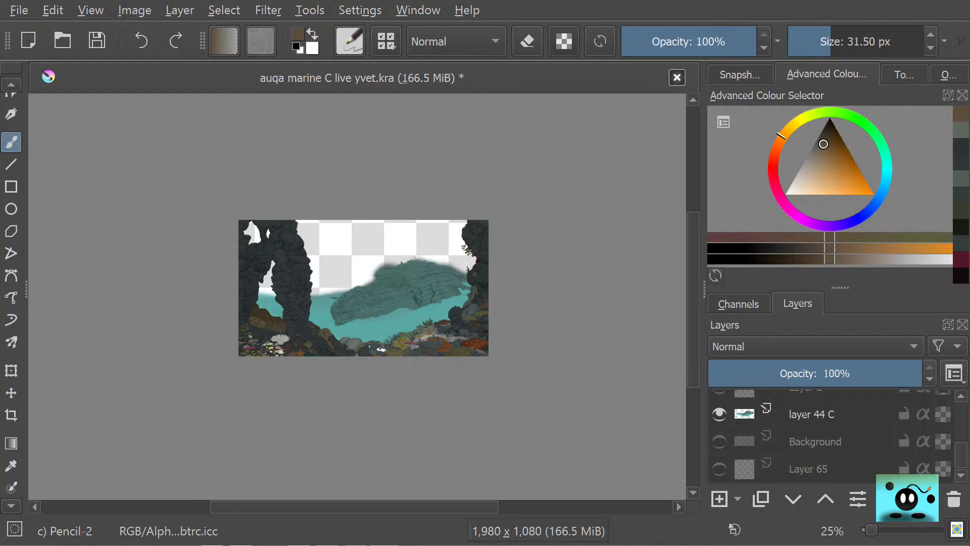
- Examine the whole scene and the recoloured rocks and growths of layer 41 C from overview to close-up
{"action": "scroll", "coordinate": [782, 422], "scroll_direction": "up", "scroll_amount": 10}
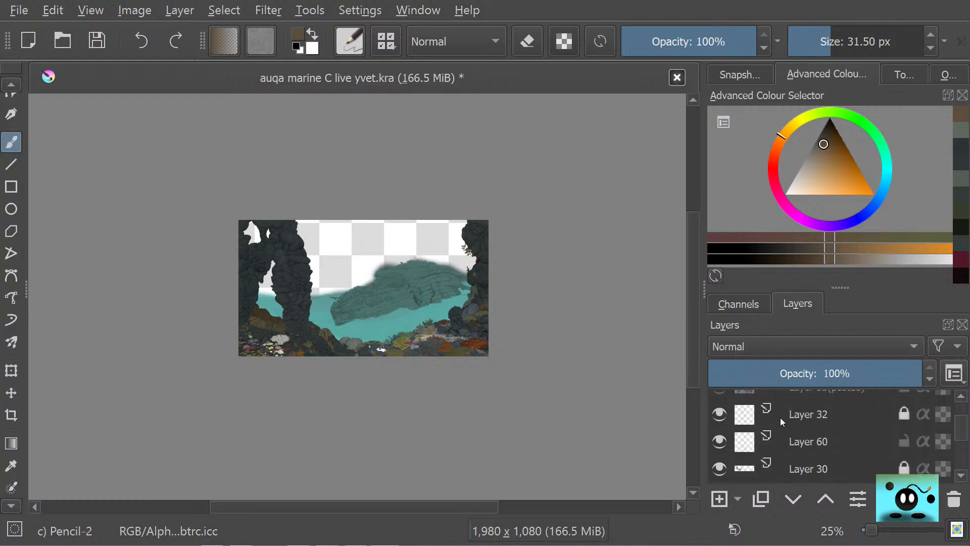
{"action": "scroll", "coordinate": [782, 422], "scroll_direction": "up", "scroll_amount": 5}
{"action": "scroll", "coordinate": [782, 421], "scroll_direction": "down", "scroll_amount": 2}
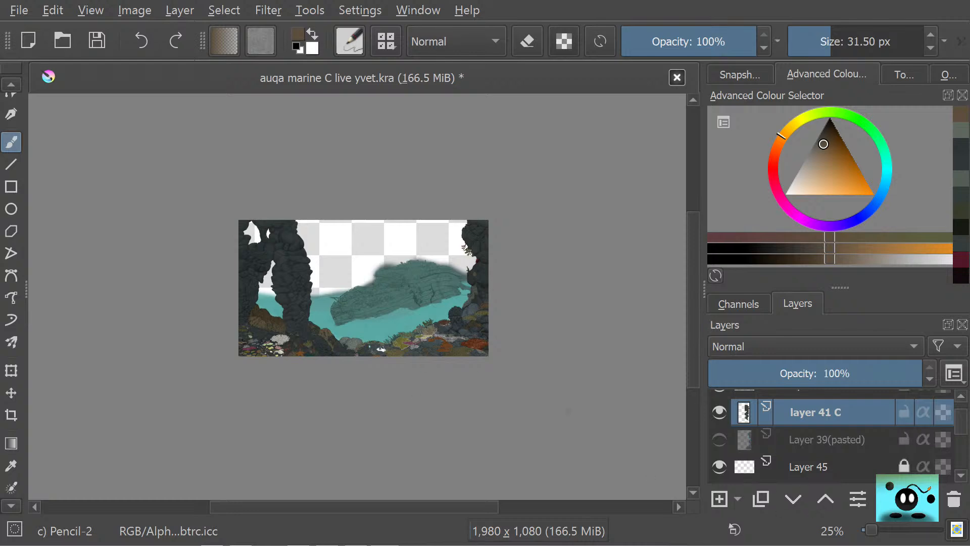
{"action": "scroll", "coordinate": [325, 308], "scroll_direction": "up", "scroll_amount": 3}
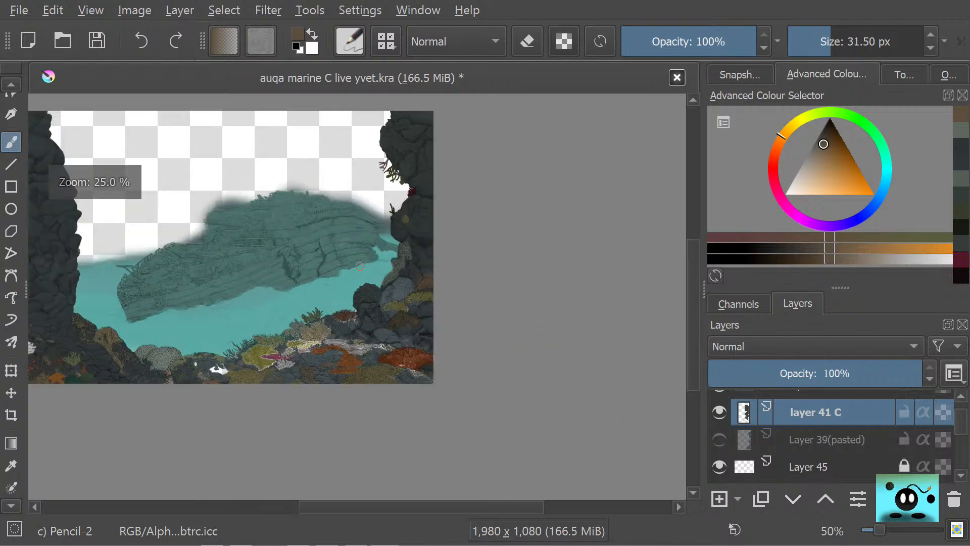
{"action": "scroll", "coordinate": [354, 185], "scroll_direction": "down", "scroll_amount": 4}
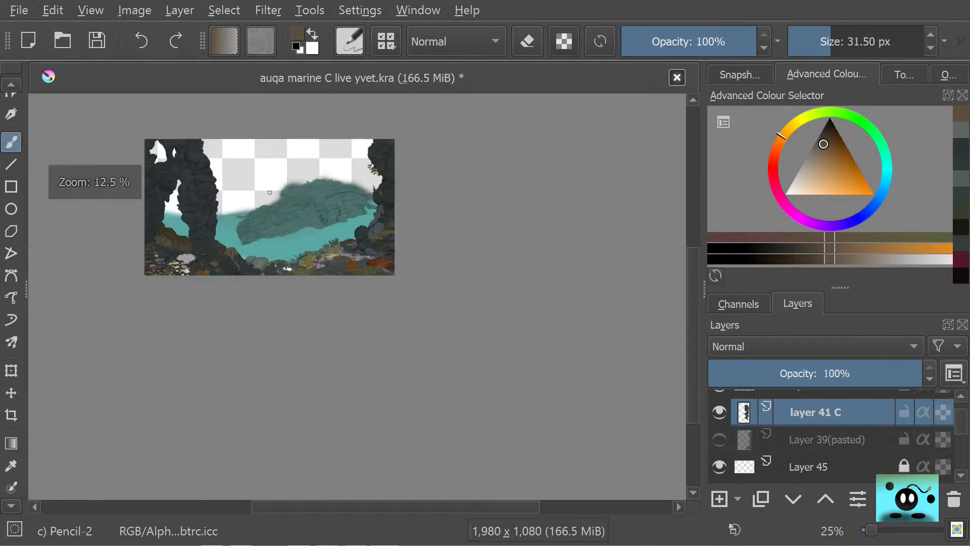
{"action": "scroll", "coordinate": [235, 245], "scroll_direction": "up", "scroll_amount": 4}
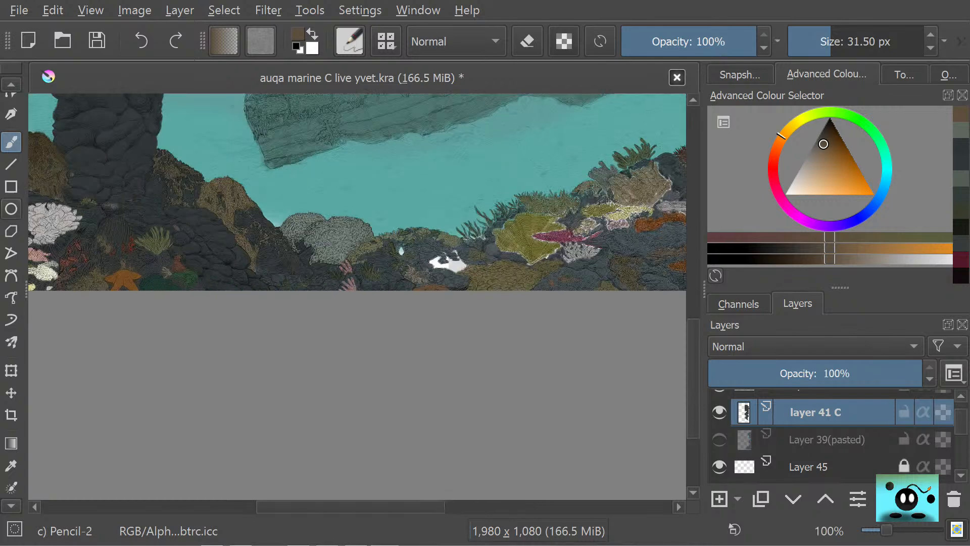
{"action": "scroll", "coordinate": [61, 241], "scroll_direction": "up", "scroll_amount": 1}
{"action": "scroll", "coordinate": [73, 263], "scroll_direction": "down", "scroll_amount": 5}
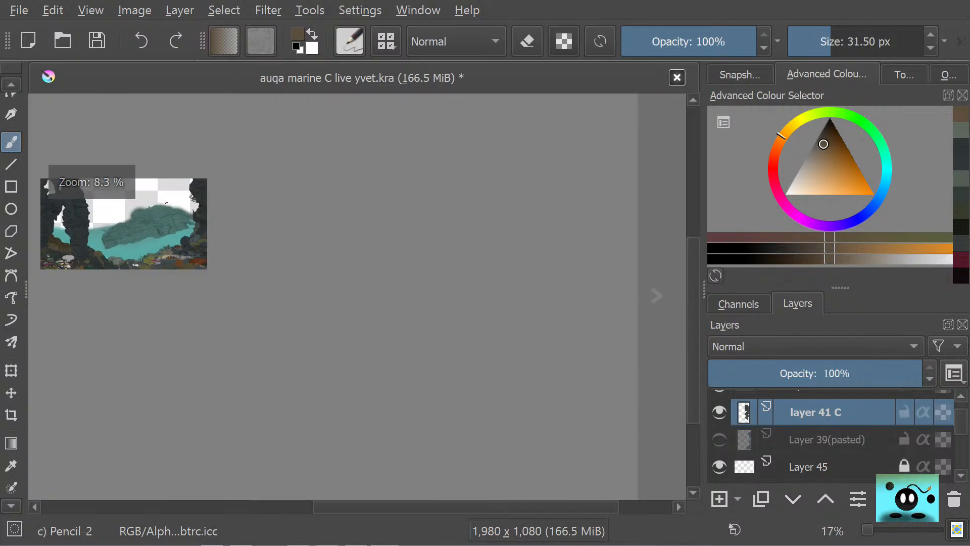
{"action": "scroll", "coordinate": [168, 196], "scroll_direction": "up", "scroll_amount": 5}
{"action": "scroll", "coordinate": [168, 195], "scroll_direction": "down", "scroll_amount": 3}
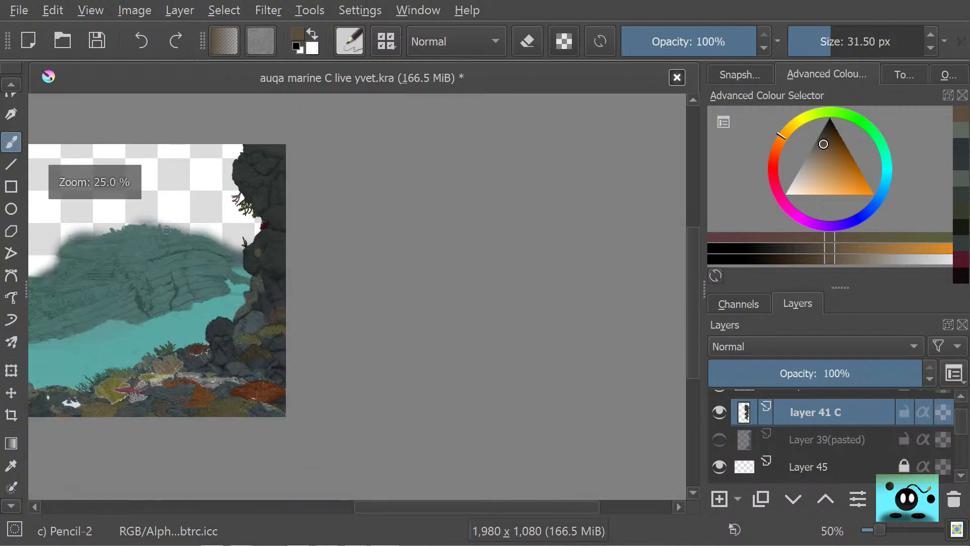
{"action": "scroll", "coordinate": [166, 302], "scroll_direction": "up", "scroll_amount": 1}
{"action": "scroll", "coordinate": [165, 348], "scroll_direction": "down", "scroll_amount": 1}
{"action": "scroll", "coordinate": [159, 412], "scroll_direction": "up", "scroll_amount": 2}
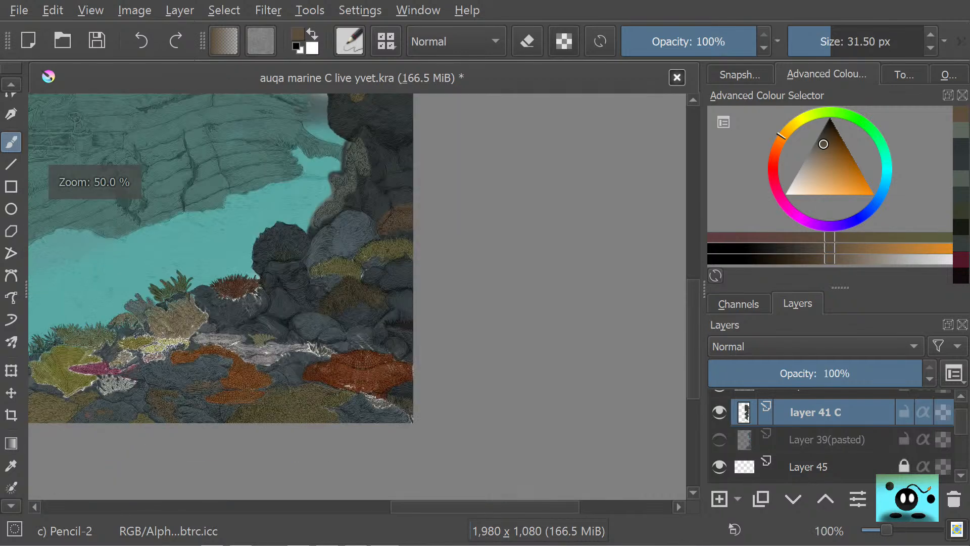
{"action": "scroll", "coordinate": [286, 372], "scroll_direction": "down", "scroll_amount": 6}
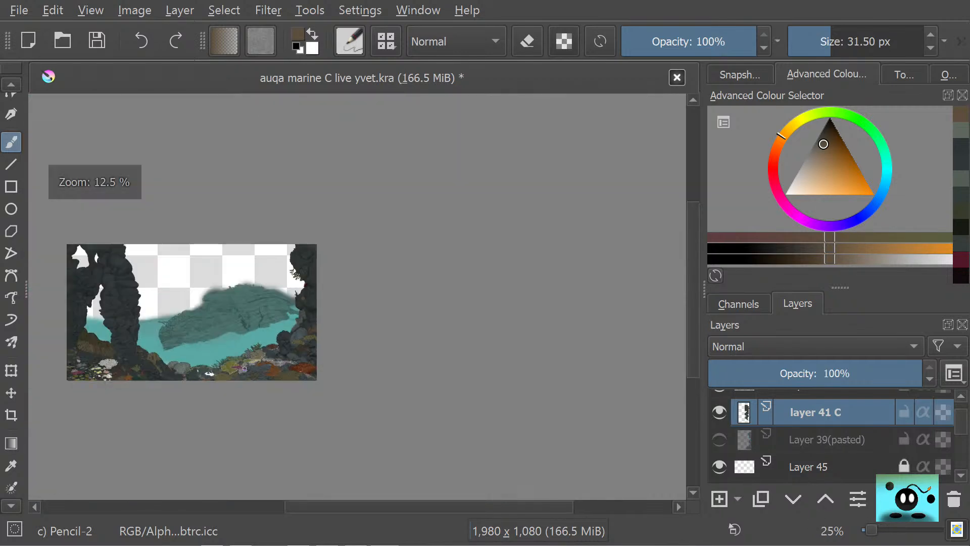
{"action": "scroll", "coordinate": [160, 347], "scroll_direction": "up", "scroll_amount": 2}
{"action": "scroll", "coordinate": [159, 346], "scroll_direction": "up", "scroll_amount": 1}
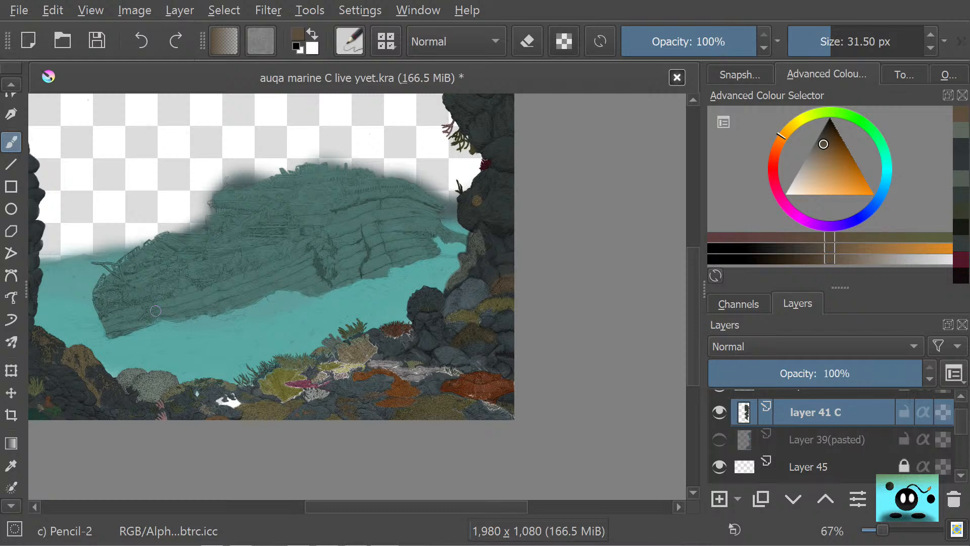
{"action": "scroll", "coordinate": [155, 302], "scroll_direction": "up", "scroll_amount": 2}
{"action": "scroll", "coordinate": [253, 293], "scroll_direction": "down", "scroll_amount": 4}
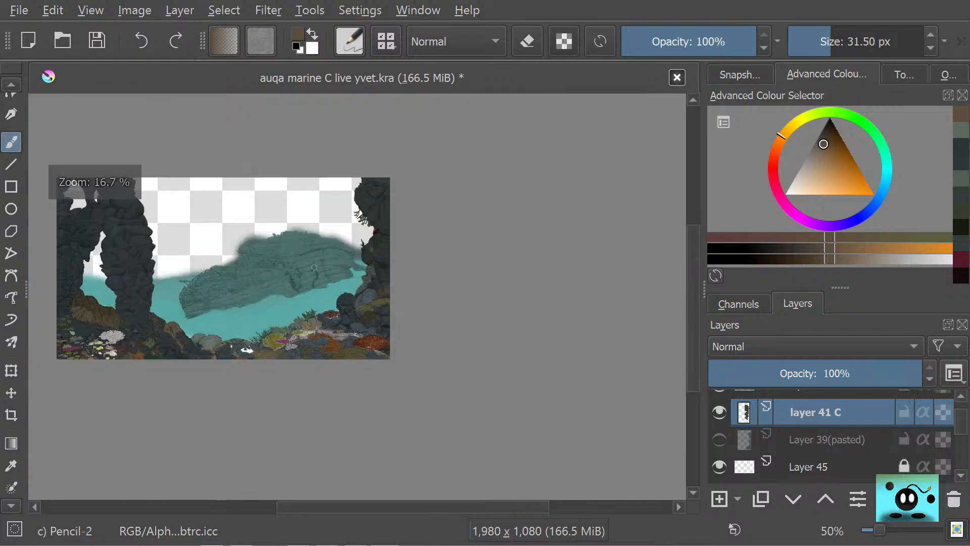
{"action": "scroll", "coordinate": [364, 287], "scroll_direction": "up", "scroll_amount": 2}
{"action": "scroll", "coordinate": [364, 287], "scroll_direction": "up", "scroll_amount": 6}
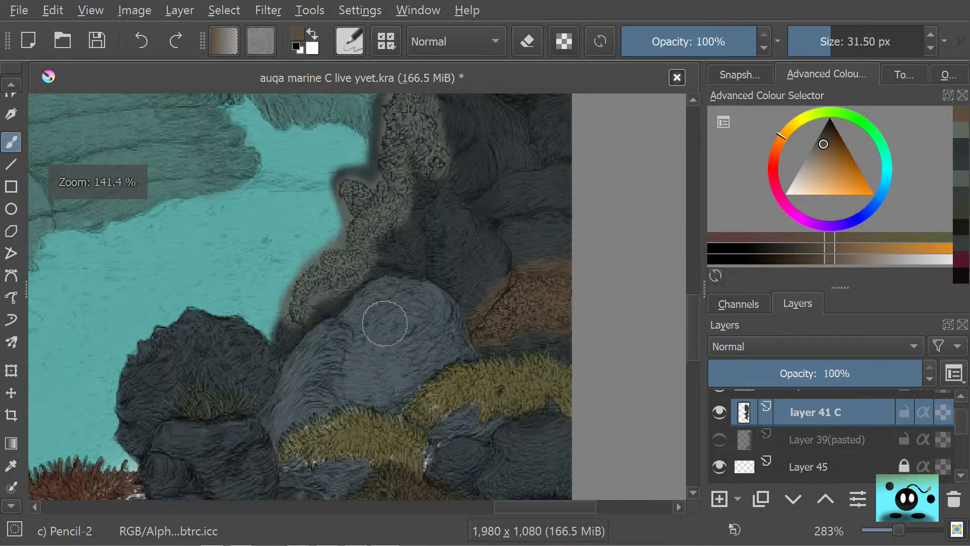
{"action": "scroll", "coordinate": [344, 194], "scroll_direction": "down", "scroll_amount": 2}
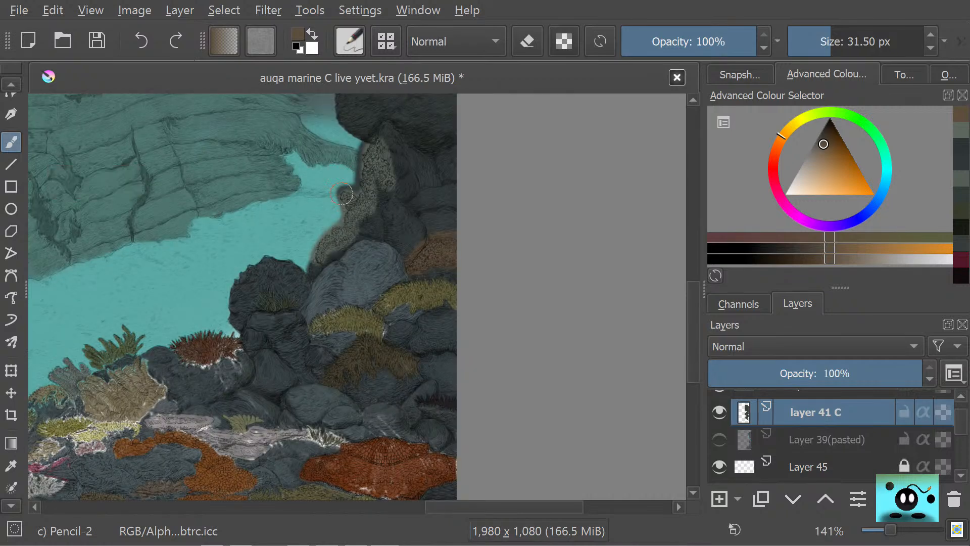
{"action": "scroll", "coordinate": [342, 146], "scroll_direction": "up", "scroll_amount": 1}
{"action": "scroll", "coordinate": [342, 146], "scroll_direction": "up", "scroll_amount": 1}
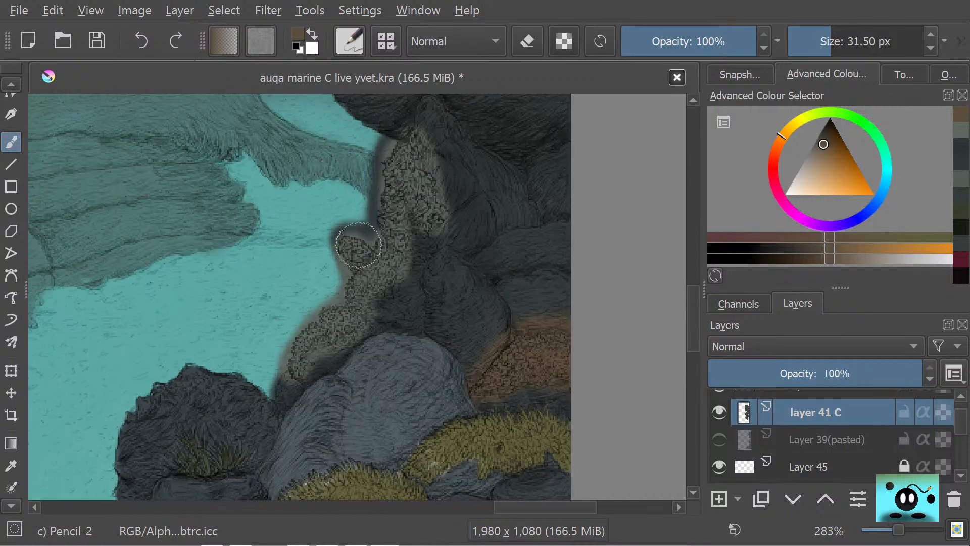
{"action": "scroll", "coordinate": [385, 266], "scroll_direction": "up", "scroll_amount": 1}
{"action": "scroll", "coordinate": [383, 266], "scroll_direction": "down", "scroll_amount": 3}
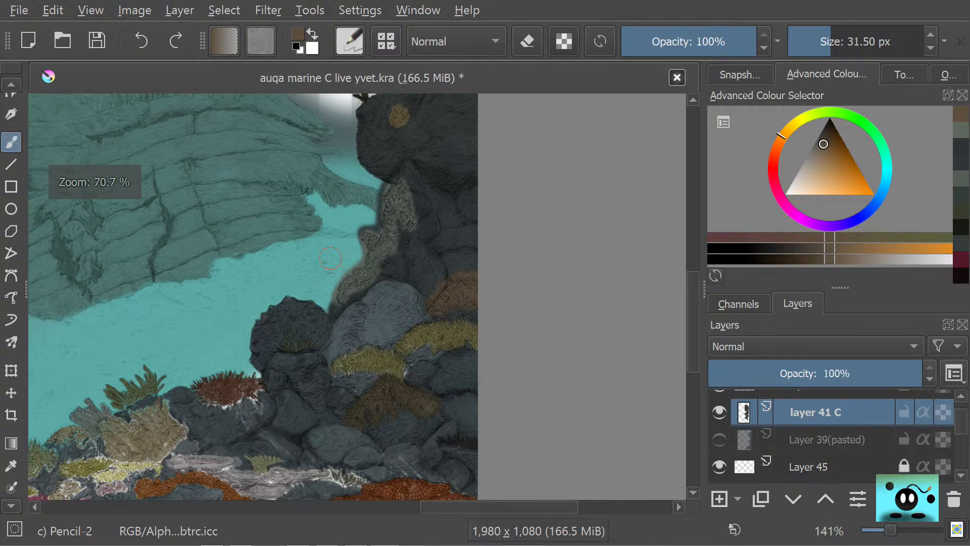
{"action": "scroll", "coordinate": [372, 99], "scroll_direction": "up", "scroll_amount": 2}
{"action": "scroll", "coordinate": [374, 97], "scroll_direction": "down", "scroll_amount": 8}
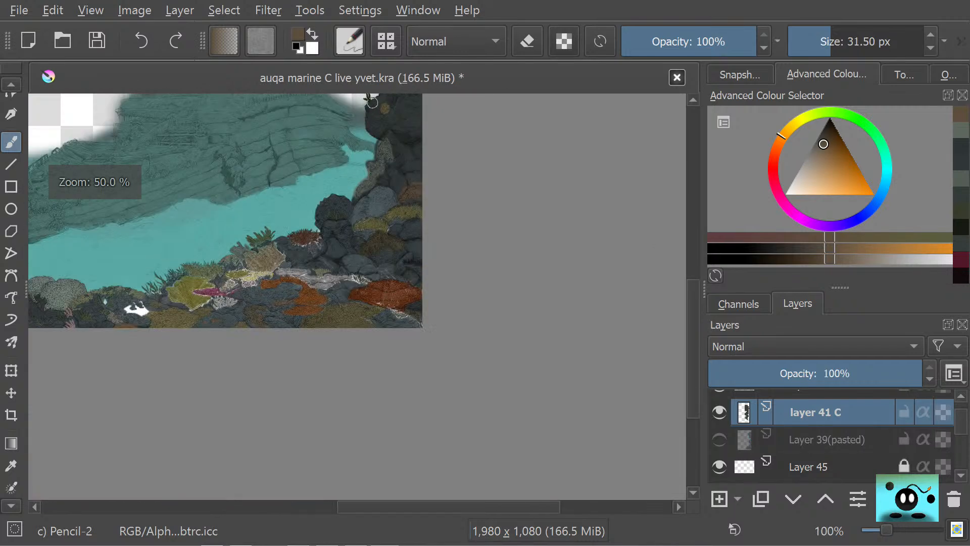
- Sample the dark rock grey, set the brush size to 2.09 px, and carve a notch into the outer edge of the round brown growth
{"action": "scroll", "coordinate": [374, 96], "scroll_direction": "up", "scroll_amount": 11}
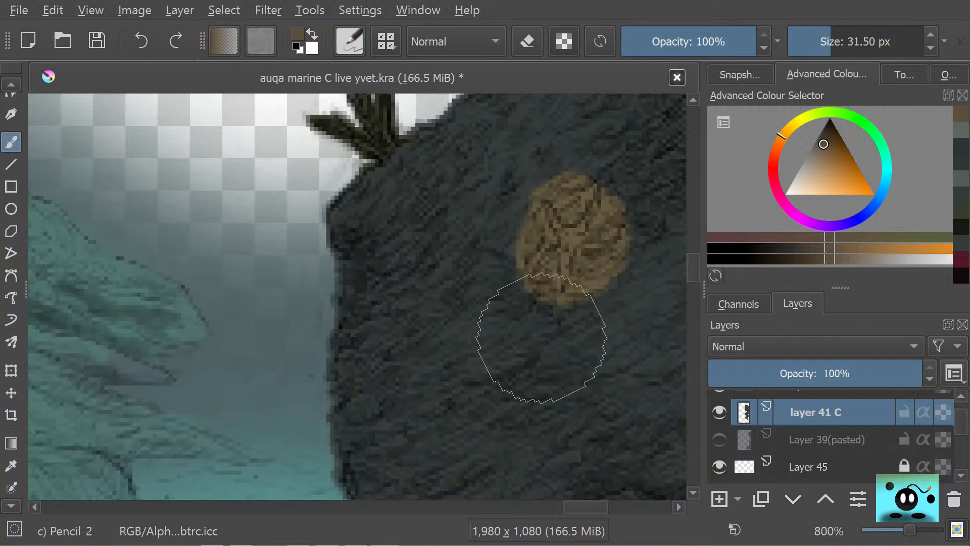
{"action": "left_click", "coordinate": [9, 464]}
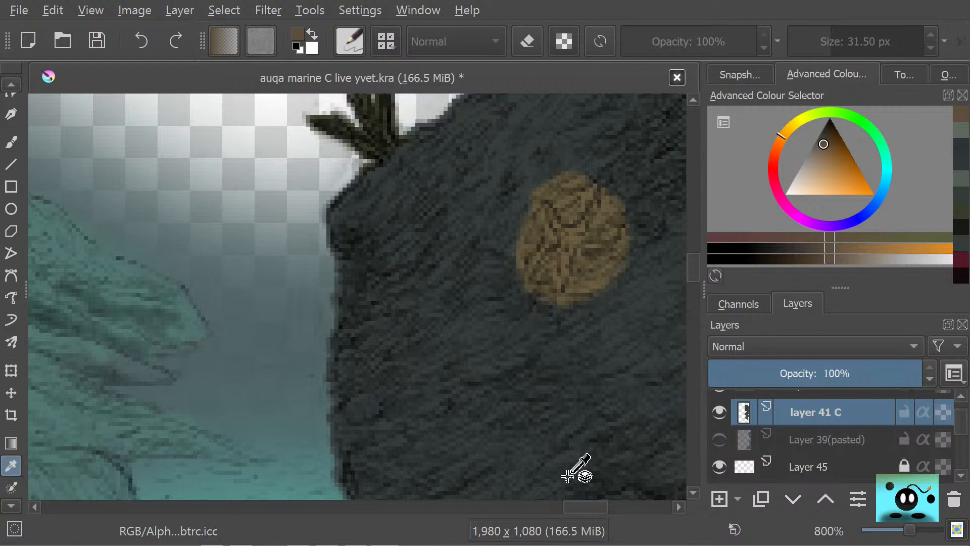
{"action": "left_click", "coordinate": [572, 460]}
{"action": "left_click", "coordinate": [12, 142]}
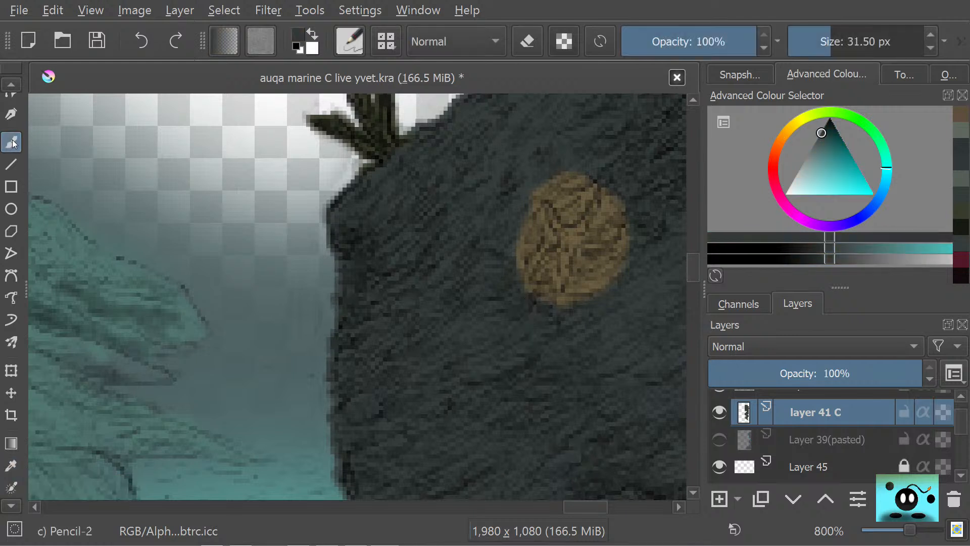
{"action": "left_click", "coordinate": [819, 42]}
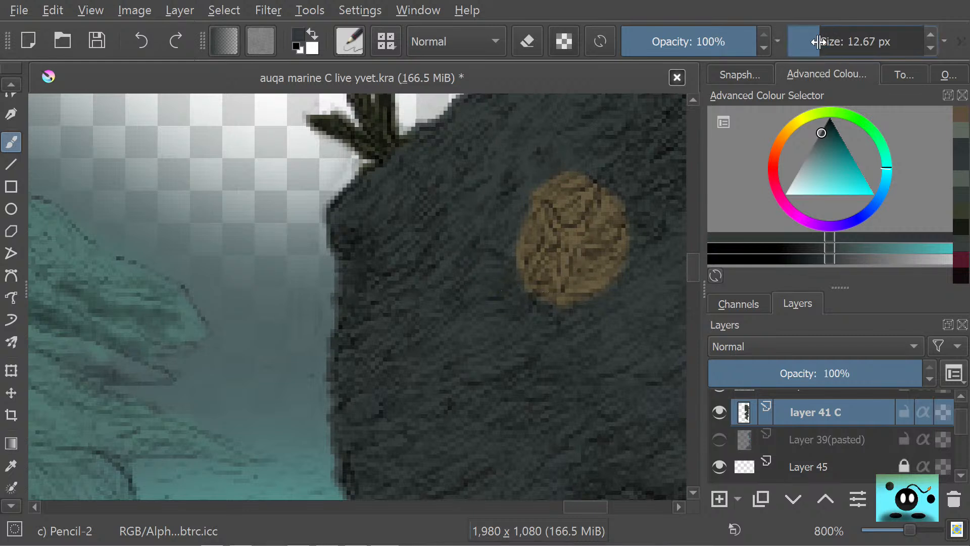
{"action": "left_click_drag", "start_coordinate": [819, 42], "coordinate": [806, 40]}
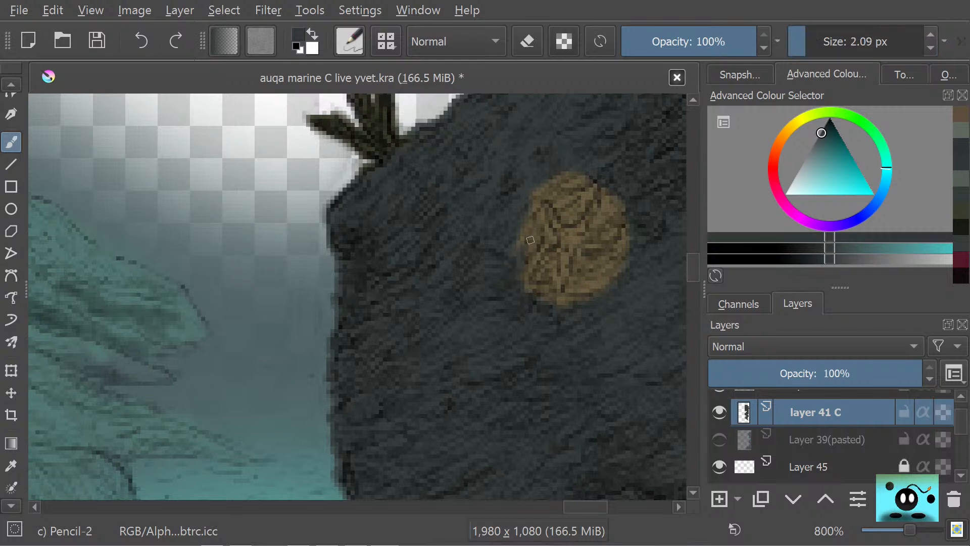
{"action": "mouse_move", "coordinate": [528, 255]}
{"action": "left_mouse_down"}
{"action": "mouse_move", "coordinate": [527, 273]}
{"action": "mouse_move", "coordinate": [545, 244]}
{"action": "mouse_move", "coordinate": [542, 226]}
{"action": "mouse_move", "coordinate": [548, 231]}
{"action": "mouse_move", "coordinate": [537, 202]}
{"action": "mouse_move", "coordinate": [515, 257]}
{"action": "mouse_move", "coordinate": [522, 217]}
{"action": "mouse_move", "coordinate": [537, 235]}
{"action": "mouse_move", "coordinate": [527, 205]}
{"action": "left_mouse_up"}
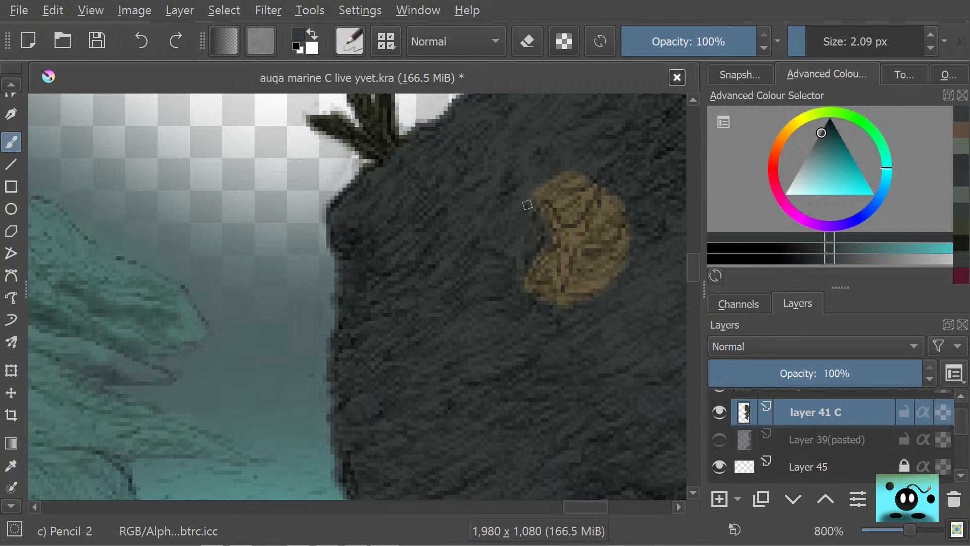
- Sample the growth's brown and repaint part of the carved notch to form a slim upper arm
{"action": "left_click", "coordinate": [11, 465]}
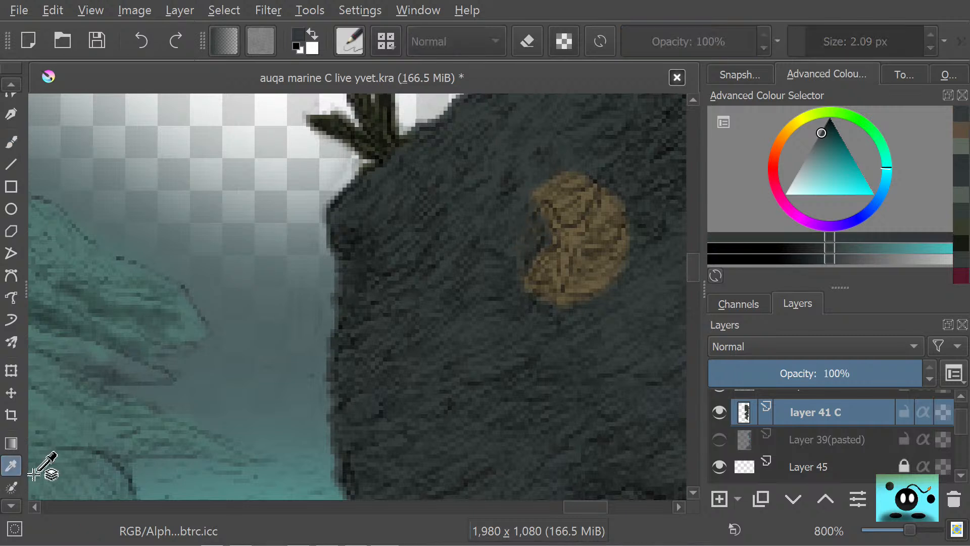
{"action": "left_click", "coordinate": [556, 285]}
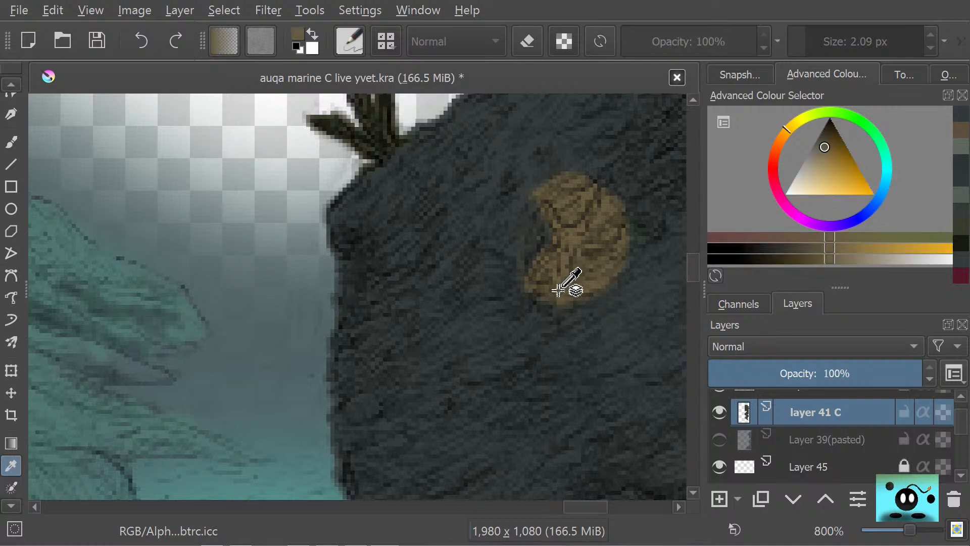
{"action": "left_click", "coordinate": [11, 142]}
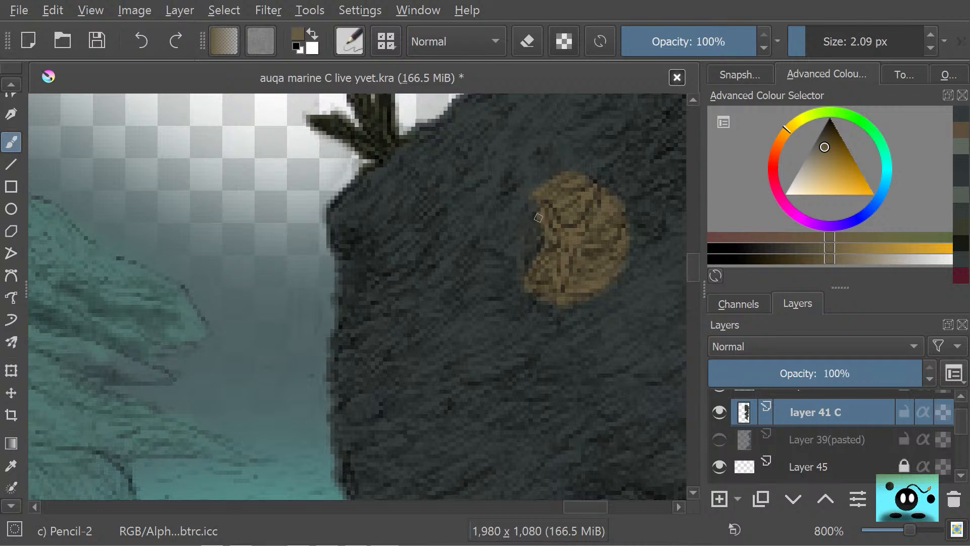
{"action": "mouse_move", "coordinate": [538, 217]}
{"action": "left_mouse_down"}
{"action": "mouse_move", "coordinate": [543, 255]}
{"action": "mouse_move", "coordinate": [533, 262]}
{"action": "mouse_move", "coordinate": [558, 235]}
{"action": "left_mouse_up"}
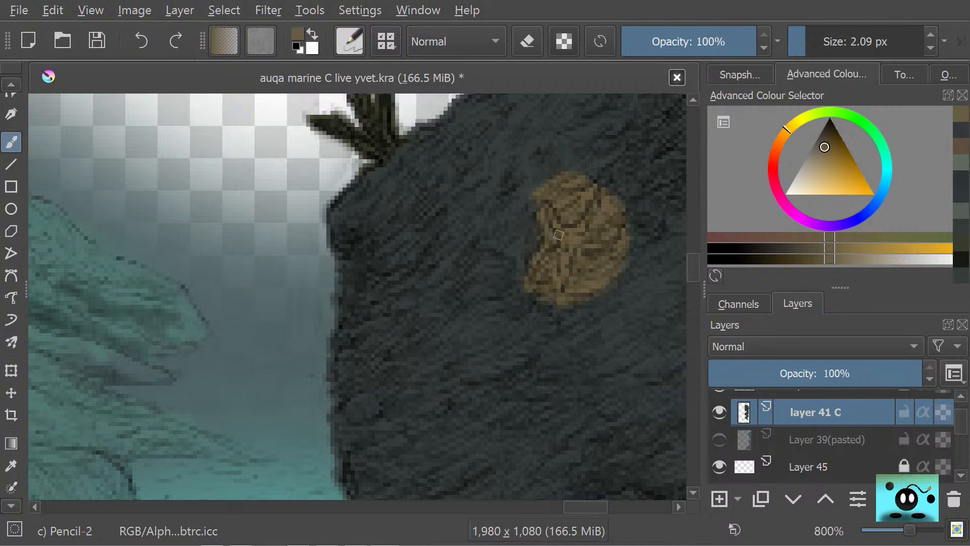
- Sample the dark rock grey beside the brown growth and paint away its excess to leave a five-armed starfish shape
{"action": "left_click", "coordinate": [3, 465]}
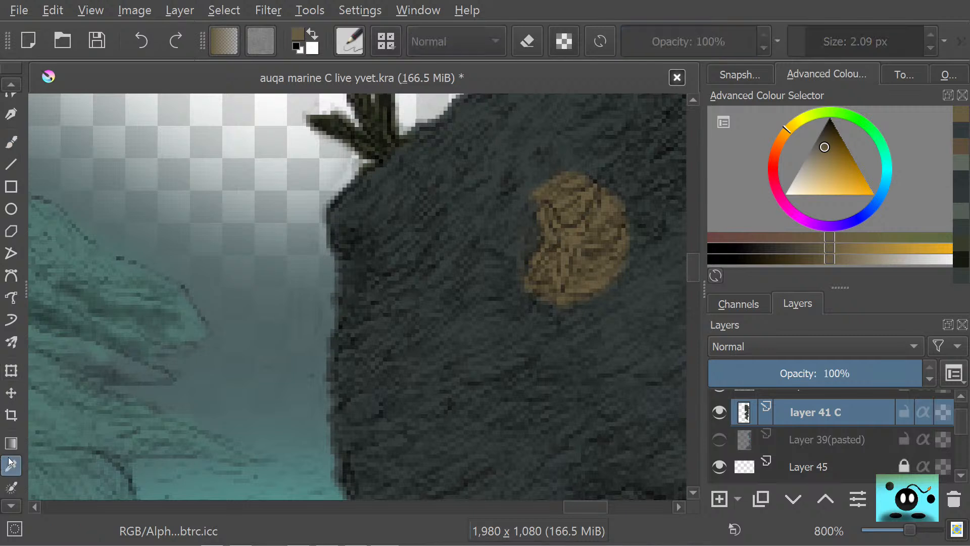
{"action": "left_click", "coordinate": [526, 196]}
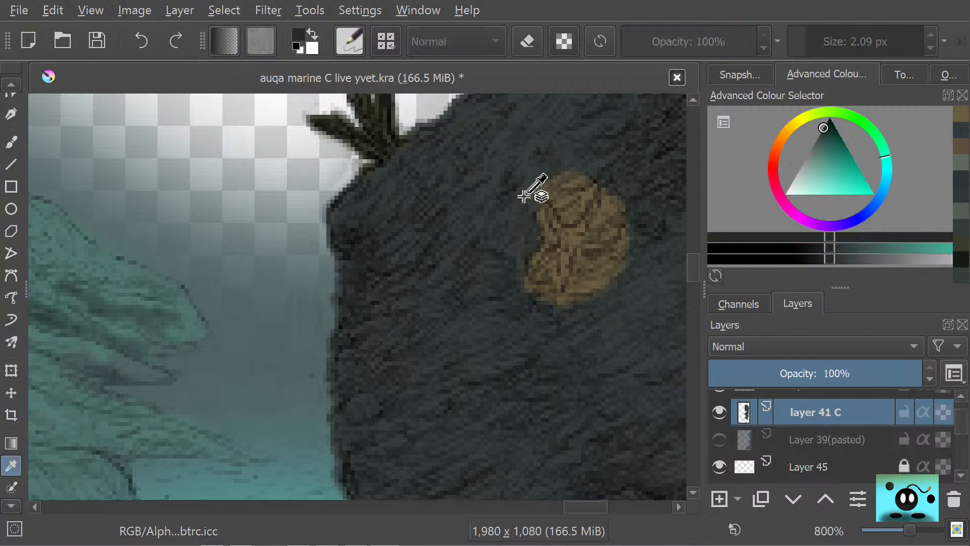
{"action": "left_click", "coordinate": [13, 143]}
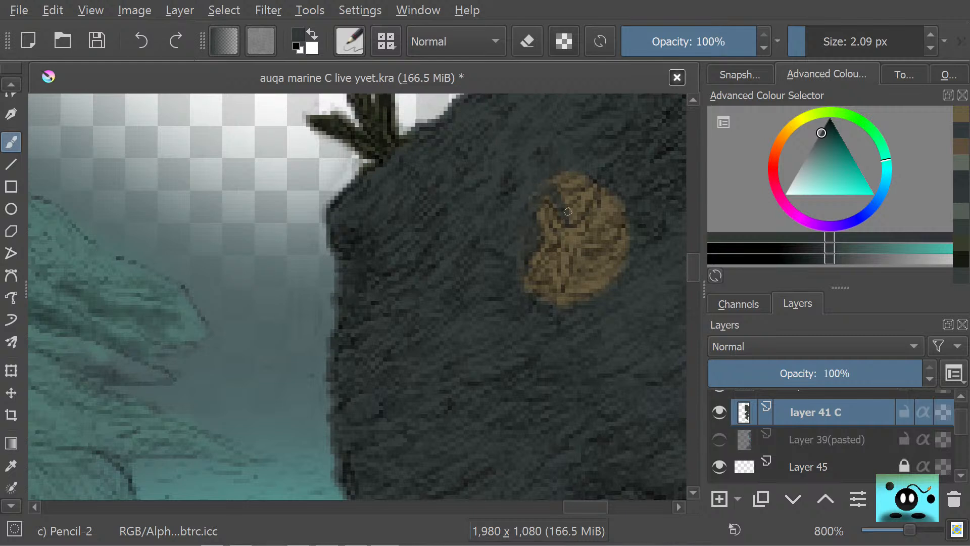
{"action": "mouse_move", "coordinate": [568, 211]}
{"action": "left_mouse_down"}
{"action": "mouse_move", "coordinate": [553, 178]}
{"action": "mouse_move", "coordinate": [575, 215]}
{"action": "mouse_move", "coordinate": [562, 180]}
{"action": "mouse_move", "coordinate": [577, 200]}
{"action": "mouse_move", "coordinate": [561, 172]}
{"action": "mouse_move", "coordinate": [580, 195]}
{"action": "mouse_move", "coordinate": [571, 166]}
{"action": "mouse_move", "coordinate": [601, 193]}
{"action": "mouse_move", "coordinate": [597, 182]}
{"action": "mouse_move", "coordinate": [597, 194]}
{"action": "mouse_move", "coordinate": [582, 183]}
{"action": "mouse_move", "coordinate": [600, 208]}
{"action": "mouse_move", "coordinate": [608, 188]}
{"action": "mouse_move", "coordinate": [594, 230]}
{"action": "mouse_move", "coordinate": [610, 200]}
{"action": "mouse_move", "coordinate": [608, 236]}
{"action": "mouse_move", "coordinate": [616, 196]}
{"action": "mouse_move", "coordinate": [611, 232]}
{"action": "mouse_move", "coordinate": [624, 215]}
{"action": "mouse_move", "coordinate": [622, 276]}
{"action": "mouse_move", "coordinate": [632, 225]}
{"action": "mouse_move", "coordinate": [580, 298]}
{"action": "mouse_move", "coordinate": [614, 286]}
{"action": "mouse_move", "coordinate": [626, 254]}
{"action": "mouse_move", "coordinate": [589, 305]}
{"action": "left_mouse_up"}
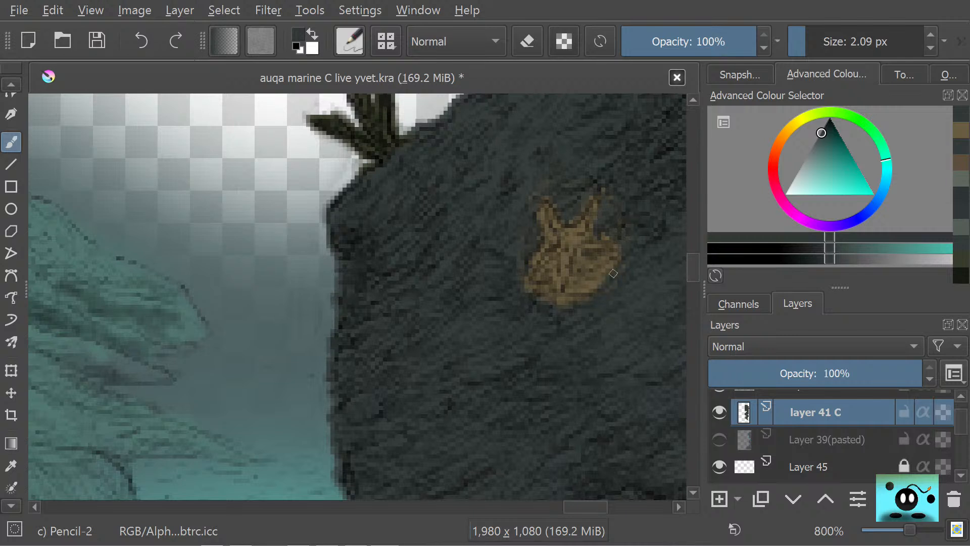
{"action": "mouse_move", "coordinate": [613, 273]}
{"action": "left_mouse_down"}
{"action": "mouse_move", "coordinate": [558, 299]}
{"action": "mouse_move", "coordinate": [596, 264]}
{"action": "mouse_move", "coordinate": [581, 280]}
{"action": "mouse_move", "coordinate": [577, 263]}
{"action": "mouse_move", "coordinate": [593, 270]}
{"action": "left_mouse_up"}
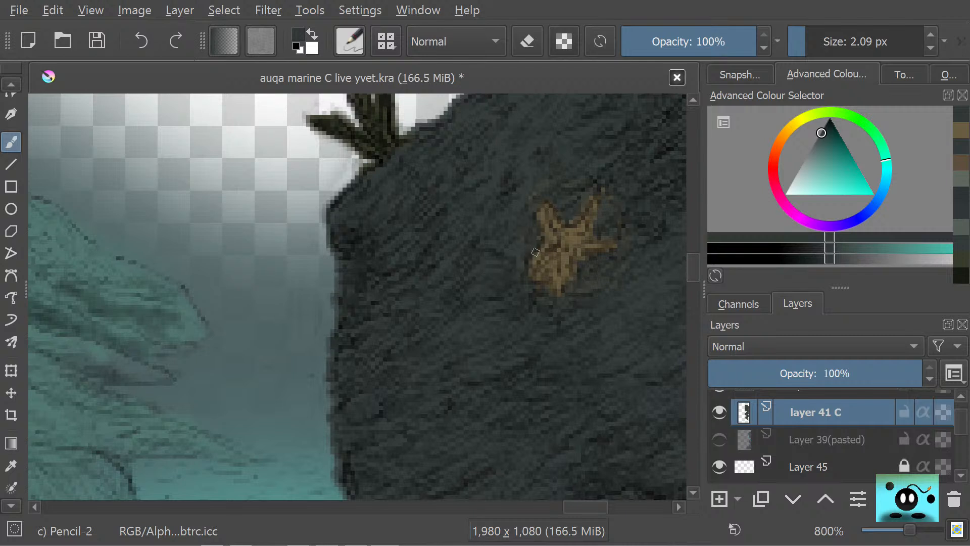
{"action": "left_click_drag", "start_coordinate": [537, 258], "coordinate": [539, 207]}
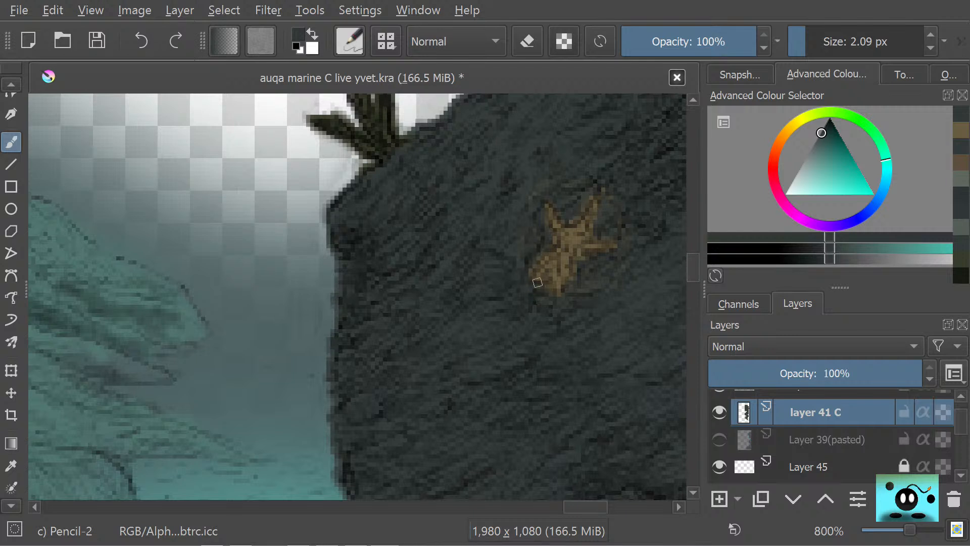
{"action": "left_click_drag", "start_coordinate": [552, 287], "coordinate": [553, 269]}
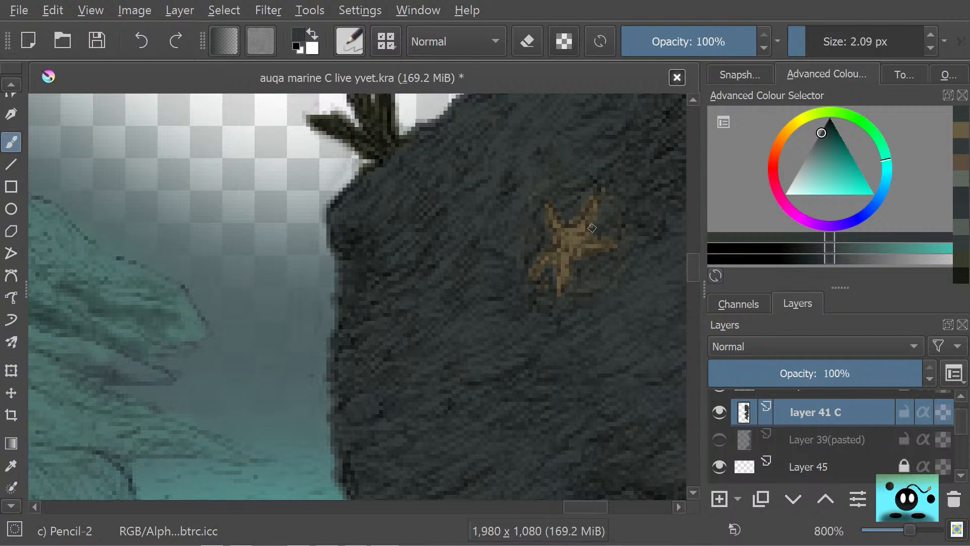
- Paint dark rock grey along the inner edge of the grey-green growth's upper part, breaking it into an irregular coral outline
{"action": "left_click_drag", "start_coordinate": [576, 508], "coordinate": [606, 494]}
{"action": "left_click_drag", "start_coordinate": [692, 274], "coordinate": [685, 299]}
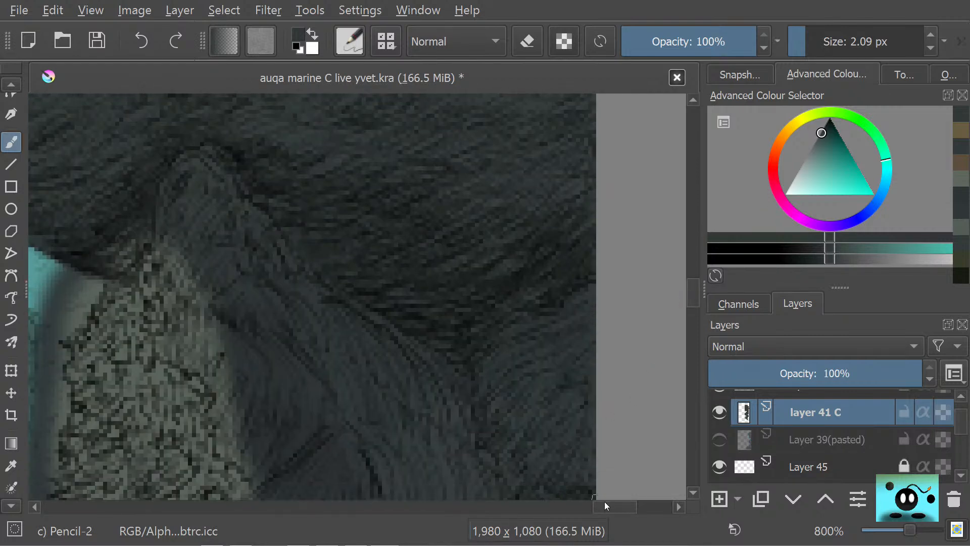
{"action": "left_click_drag", "start_coordinate": [605, 504], "coordinate": [597, 507]}
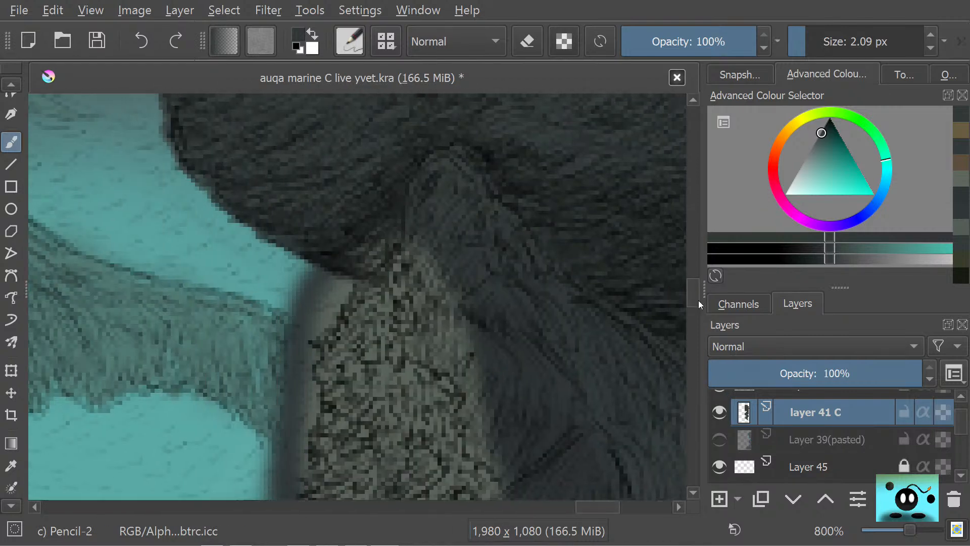
{"action": "scroll", "coordinate": [693, 300], "scroll_direction": "down", "scroll_amount": 3}
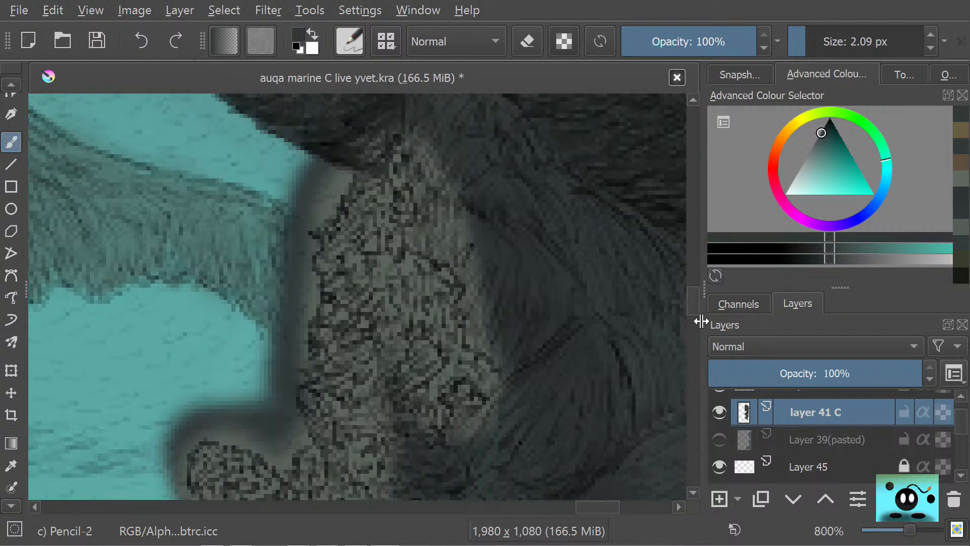
{"action": "left_click", "coordinate": [12, 466]}
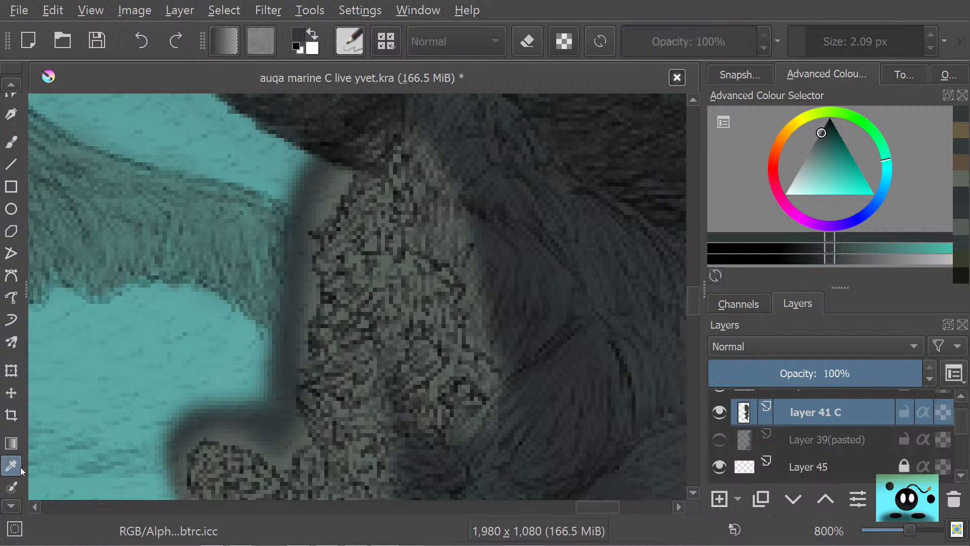
{"action": "left_click", "coordinate": [11, 143]}
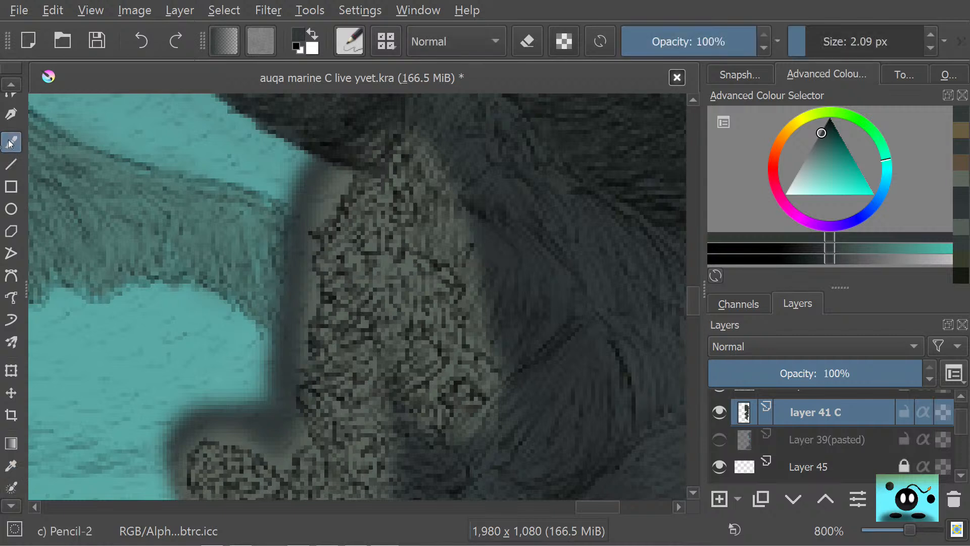
{"action": "mouse_move", "coordinate": [460, 232]}
{"action": "left_mouse_down"}
{"action": "mouse_move", "coordinate": [465, 213]}
{"action": "mouse_move", "coordinate": [439, 172]}
{"action": "left_mouse_up"}
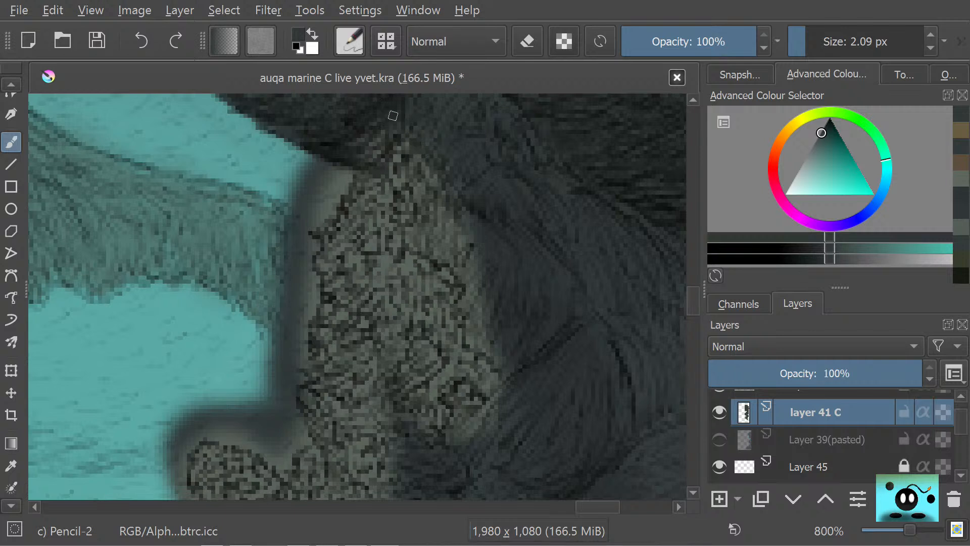
{"action": "mouse_move", "coordinate": [408, 142]}
{"action": "left_mouse_down"}
{"action": "mouse_move", "coordinate": [414, 175]}
{"action": "mouse_move", "coordinate": [417, 152]}
{"action": "mouse_move", "coordinate": [443, 195]}
{"action": "left_mouse_up"}
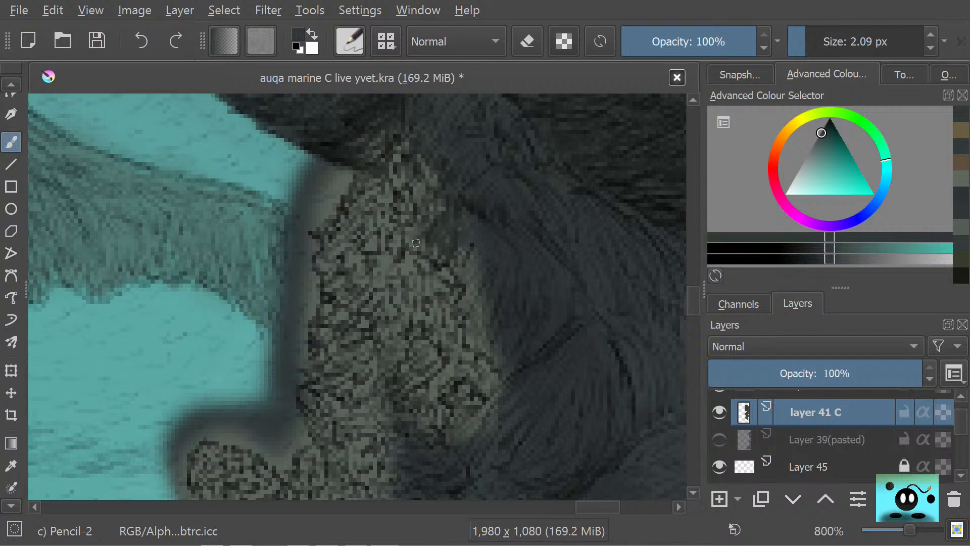
{"action": "mouse_move", "coordinate": [408, 235]}
{"action": "left_mouse_down"}
{"action": "mouse_move", "coordinate": [435, 253]}
{"action": "mouse_move", "coordinate": [449, 241]}
{"action": "left_mouse_up"}
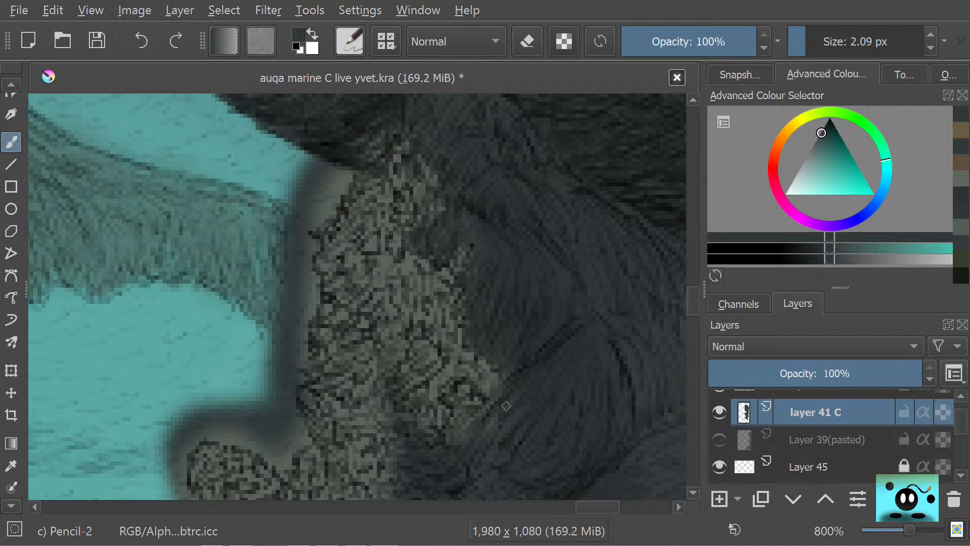
{"action": "left_click_drag", "start_coordinate": [478, 418], "coordinate": [470, 428]}
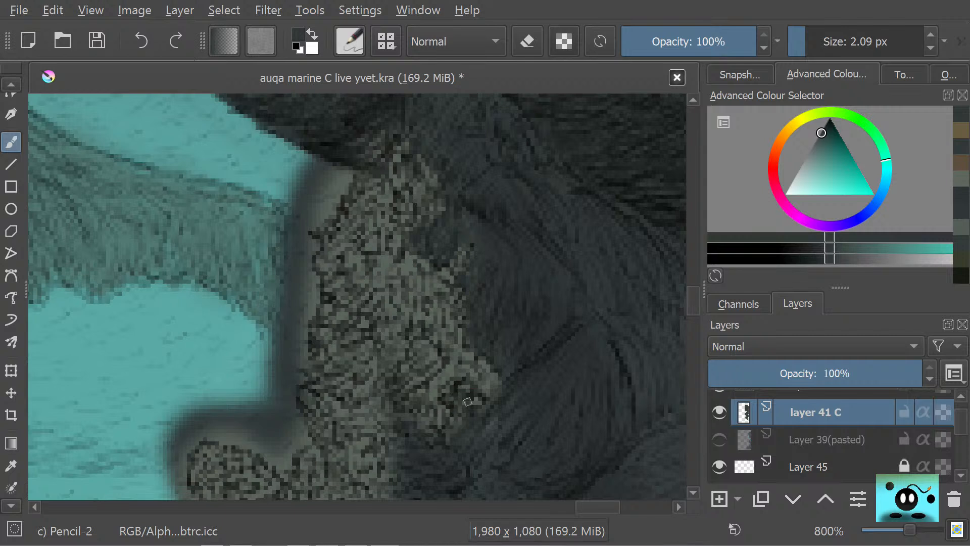
{"action": "mouse_move", "coordinate": [468, 400]}
{"action": "left_mouse_down"}
{"action": "mouse_move", "coordinate": [451, 438]}
{"action": "mouse_move", "coordinate": [430, 453]}
{"action": "left_mouse_up"}
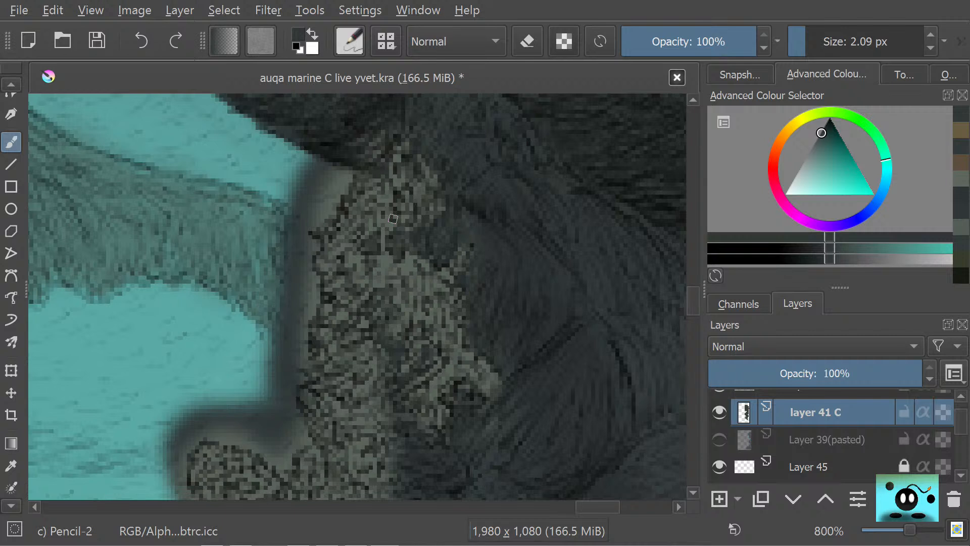
- Trim the blurry inner edge of the grey-green growth's lower stem with dark rock grey
{"action": "left_click_drag", "start_coordinate": [690, 302], "coordinate": [693, 306]}
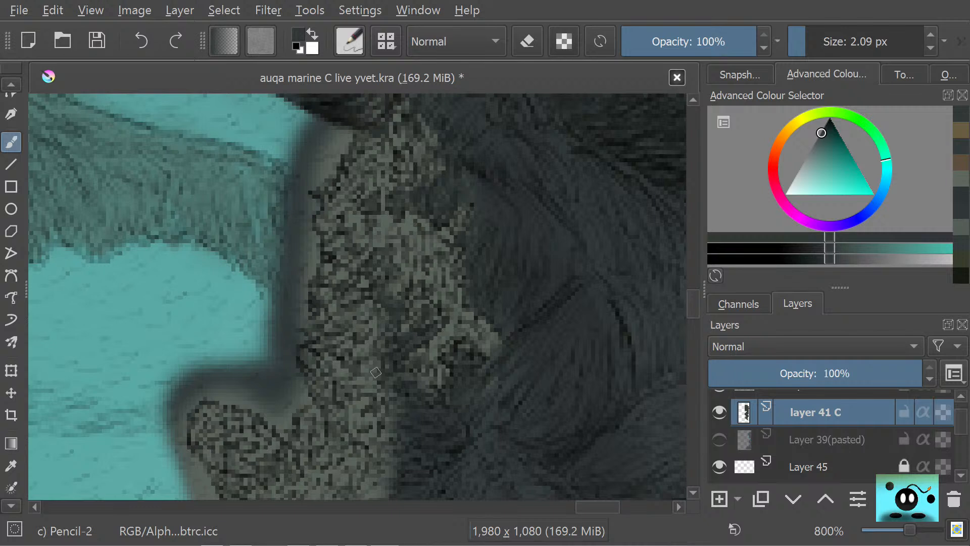
{"action": "left_click_drag", "start_coordinate": [689, 301], "coordinate": [689, 310]}
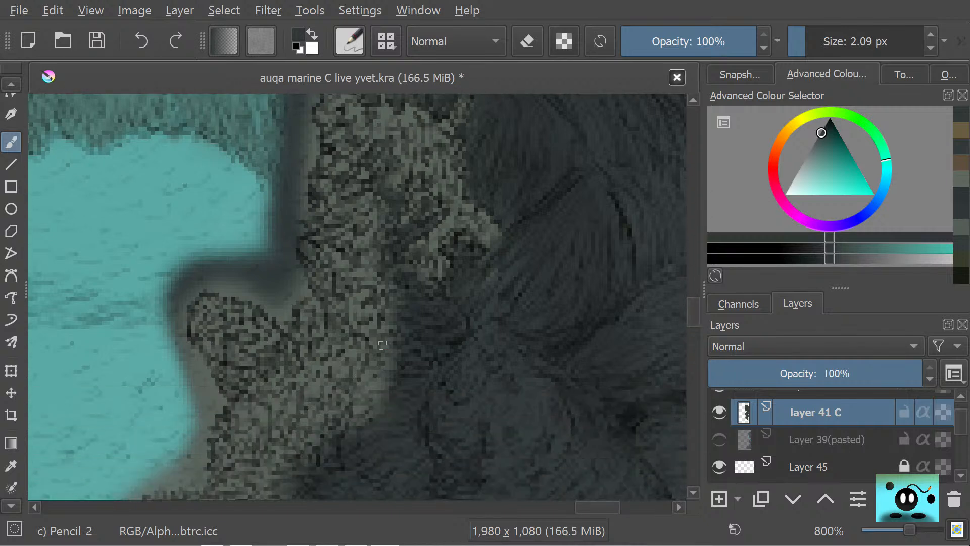
{"action": "mouse_move", "coordinate": [393, 363]}
{"action": "left_mouse_down"}
{"action": "mouse_move", "coordinate": [399, 343]}
{"action": "mouse_move", "coordinate": [392, 395]}
{"action": "mouse_move", "coordinate": [383, 404]}
{"action": "mouse_move", "coordinate": [385, 366]}
{"action": "mouse_move", "coordinate": [352, 430]}
{"action": "mouse_move", "coordinate": [365, 374]}
{"action": "mouse_move", "coordinate": [365, 390]}
{"action": "mouse_move", "coordinate": [394, 343]}
{"action": "mouse_move", "coordinate": [392, 308]}
{"action": "left_mouse_up"}
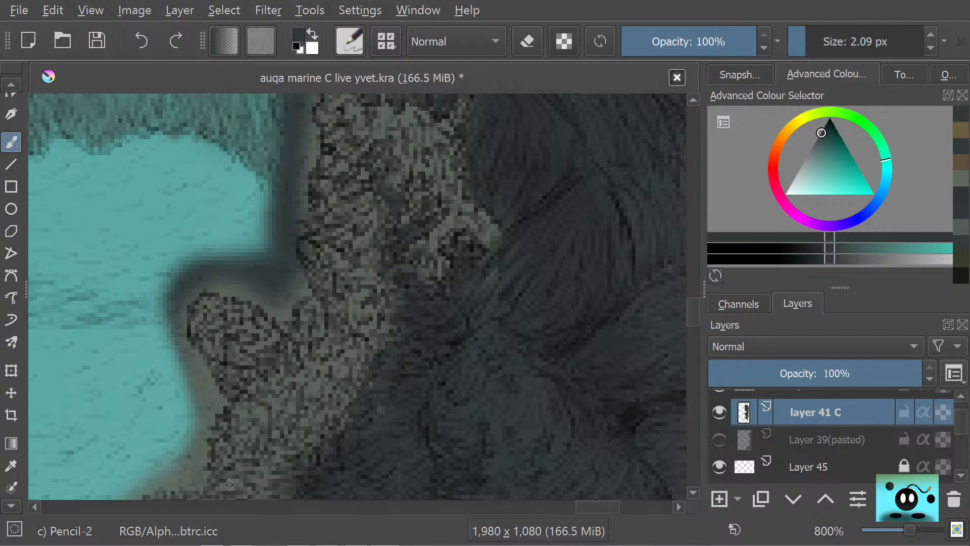
- Sample grey-green from the growth and paint a small offshoot from its lower inner edge over the dark rock
{"action": "mouse_move", "coordinate": [692, 315]}
{"action": "left_mouse_down"}
{"action": "mouse_move", "coordinate": [691, 334]}
{"action": "mouse_move", "coordinate": [693, 322]}
{"action": "left_mouse_up"}
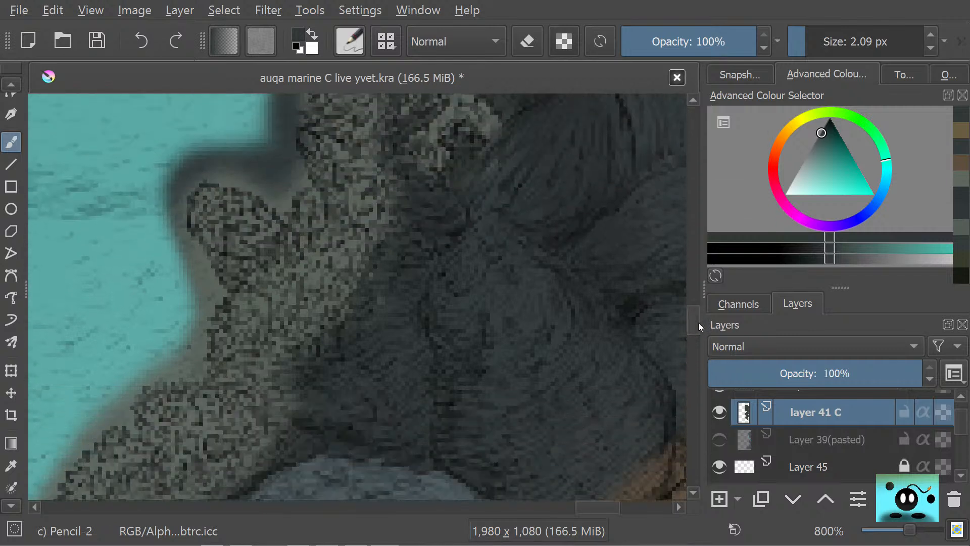
{"action": "left_click", "coordinate": [11, 465]}
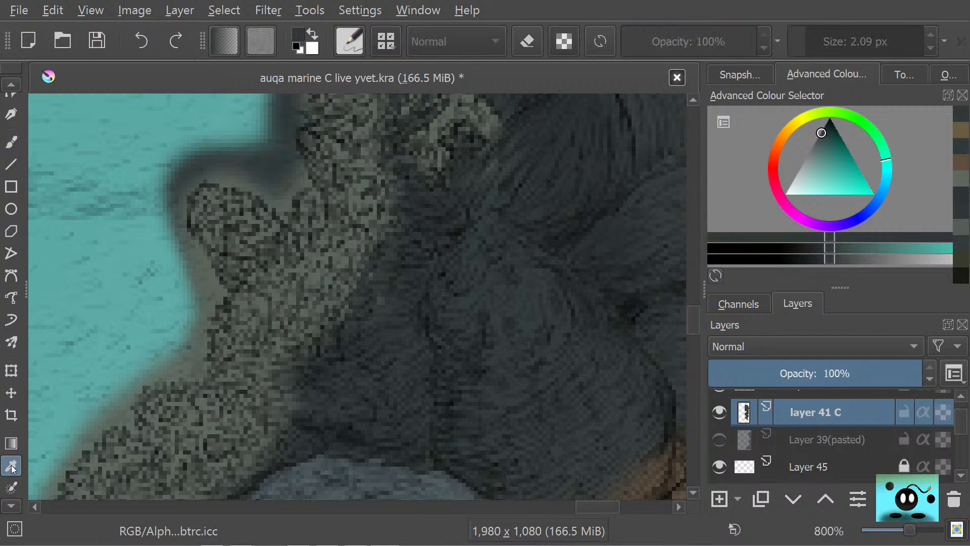
{"action": "left_click", "coordinate": [312, 289]}
{"action": "left_click", "coordinate": [15, 142]}
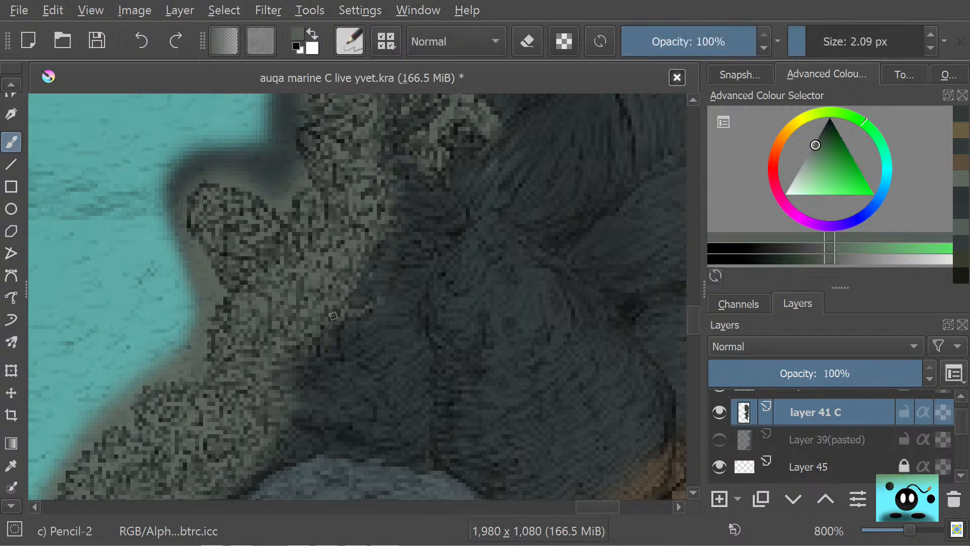
{"action": "mouse_move", "coordinate": [333, 316]}
{"action": "left_mouse_down"}
{"action": "mouse_move", "coordinate": [331, 349]}
{"action": "mouse_move", "coordinate": [329, 336]}
{"action": "mouse_move", "coordinate": [335, 355]}
{"action": "left_mouse_up"}
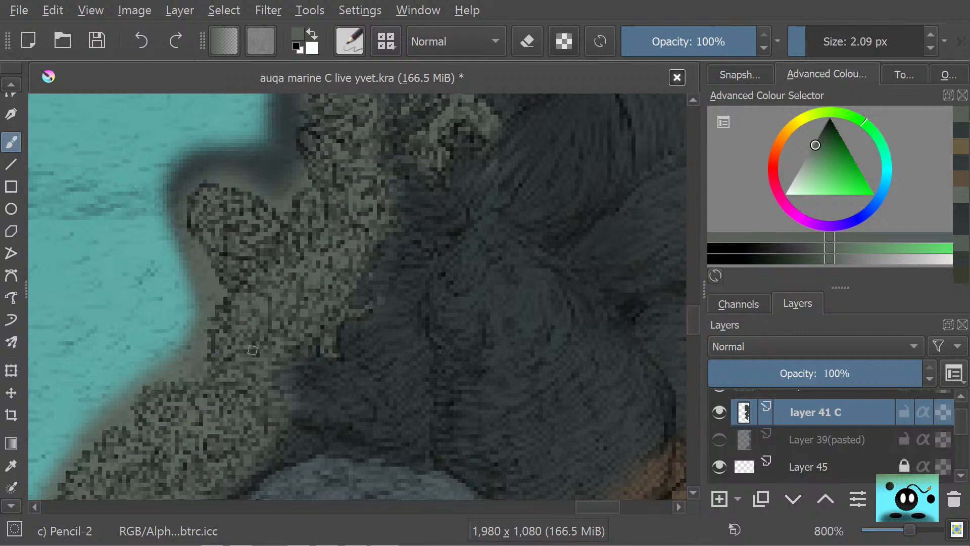
- Sample dark rock grey beside the grey-green growth and paint a narrow notch across its lower stem, separating it from the section below
{"action": "left_click", "coordinate": [12, 465]}
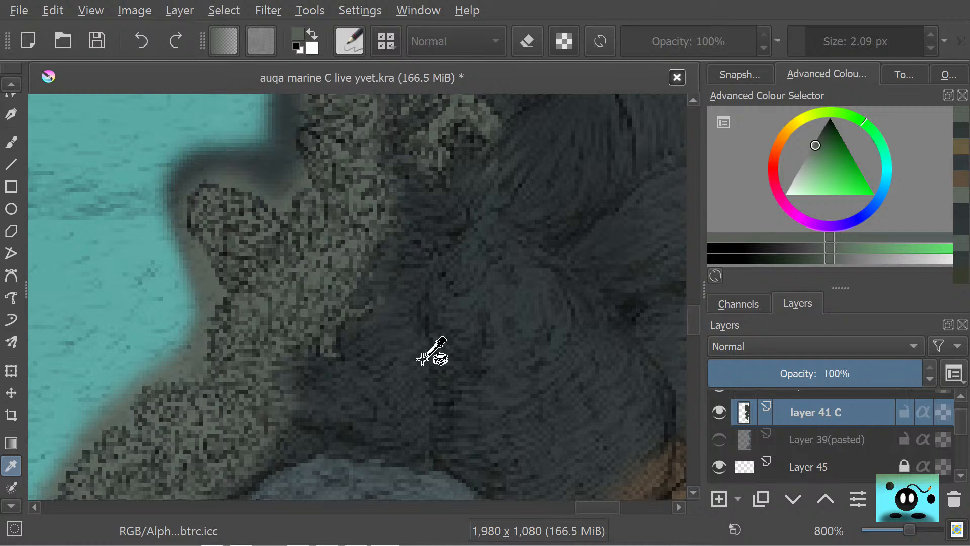
{"action": "left_click", "coordinate": [378, 354]}
{"action": "left_click", "coordinate": [4, 142]}
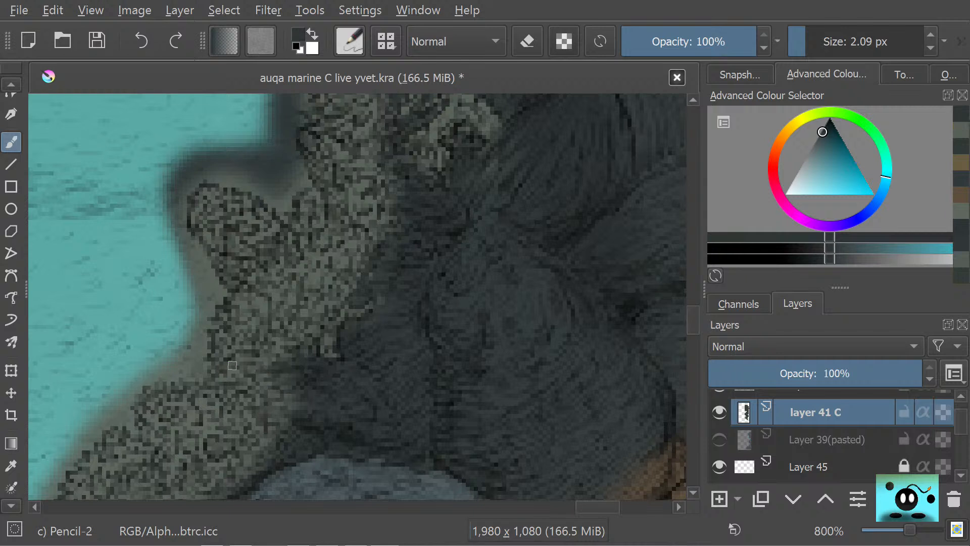
{"action": "left_click_drag", "start_coordinate": [228, 359], "coordinate": [266, 364]}
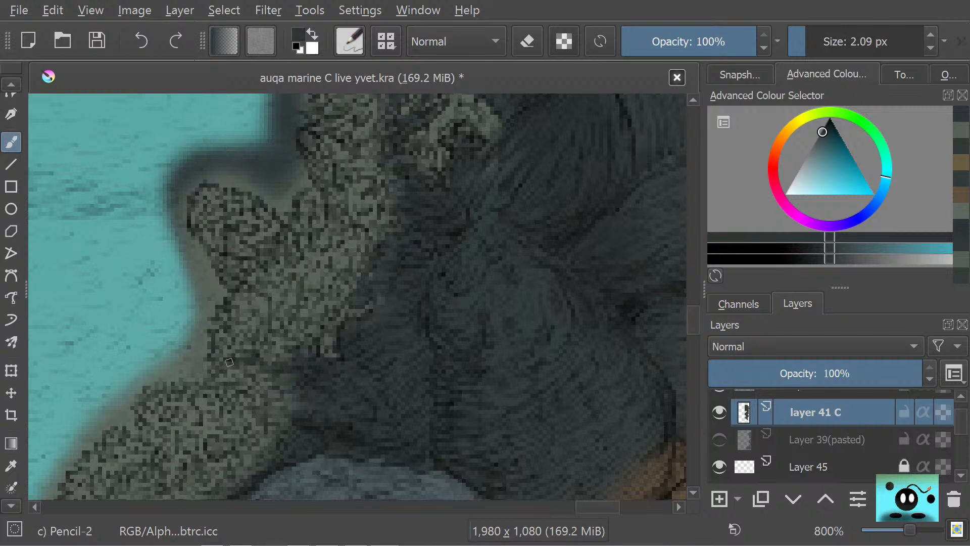
{"action": "left_click_drag", "start_coordinate": [251, 372], "coordinate": [256, 374]}
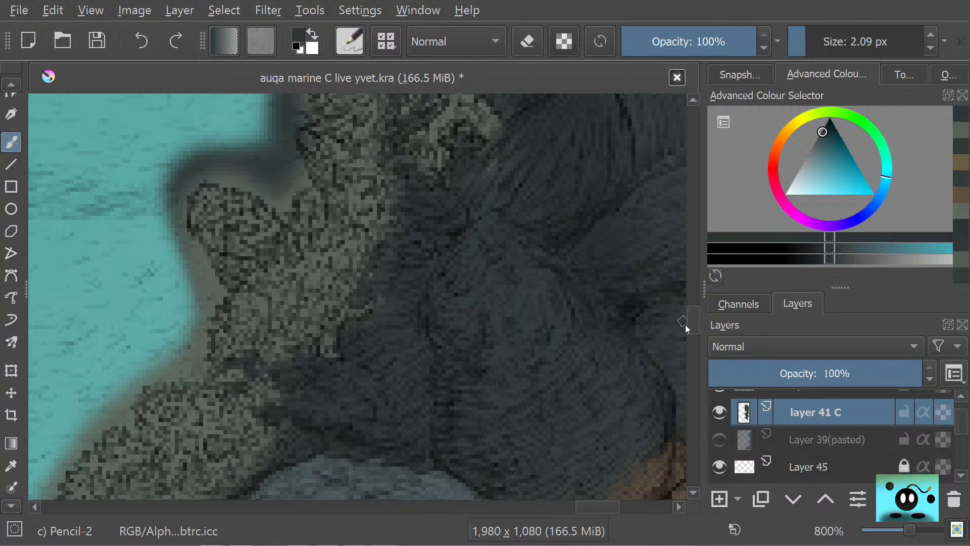
- Paint dark rock grey into the blurry inner edge of the growth's lowest section above the blue-grey boulder, and undo the stray dab inside it
{"action": "left_click_drag", "start_coordinate": [693, 325], "coordinate": [692, 335]}
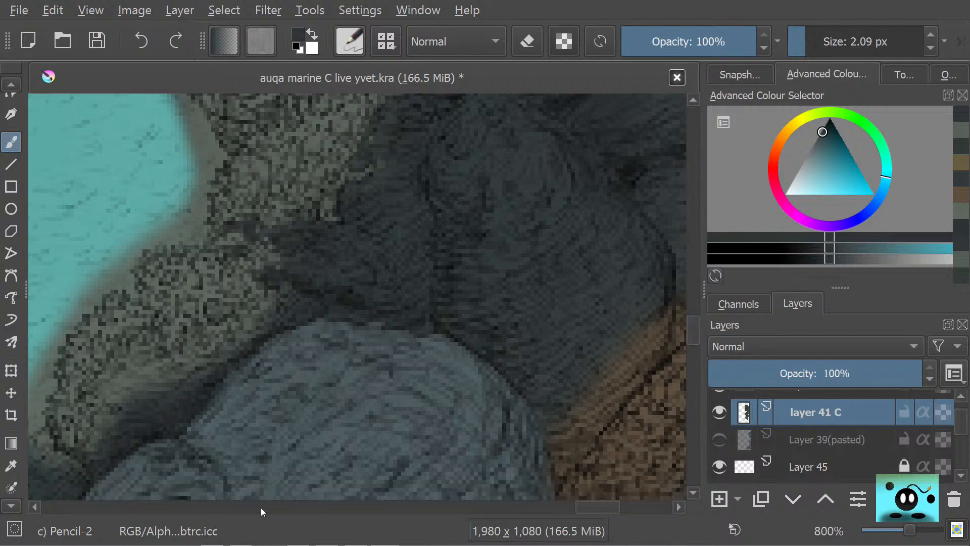
{"action": "left_click_drag", "start_coordinate": [596, 506], "coordinate": [577, 506]}
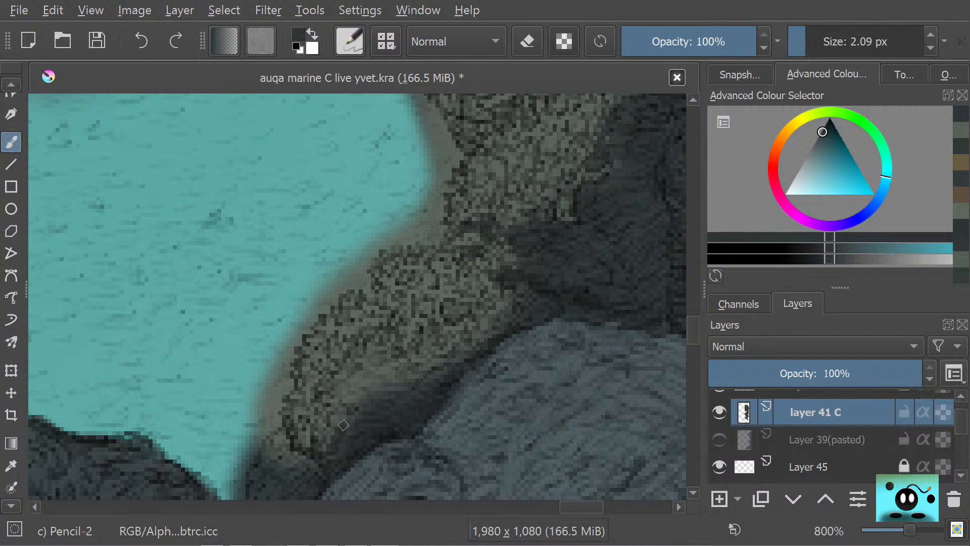
{"action": "left_click_drag", "start_coordinate": [337, 428], "coordinate": [339, 418]}
{"action": "mouse_move", "coordinate": [345, 384]}
{"action": "left_mouse_down"}
{"action": "mouse_move", "coordinate": [363, 400]}
{"action": "mouse_move", "coordinate": [345, 393]}
{"action": "mouse_move", "coordinate": [339, 366]}
{"action": "mouse_move", "coordinate": [333, 373]}
{"action": "mouse_move", "coordinate": [344, 387]}
{"action": "mouse_move", "coordinate": [355, 368]}
{"action": "mouse_move", "coordinate": [328, 368]}
{"action": "mouse_move", "coordinate": [357, 370]}
{"action": "mouse_move", "coordinate": [363, 395]}
{"action": "mouse_move", "coordinate": [366, 382]}
{"action": "mouse_move", "coordinate": [376, 396]}
{"action": "mouse_move", "coordinate": [367, 373]}
{"action": "mouse_move", "coordinate": [386, 395]}
{"action": "mouse_move", "coordinate": [384, 377]}
{"action": "mouse_move", "coordinate": [397, 391]}
{"action": "left_mouse_up"}
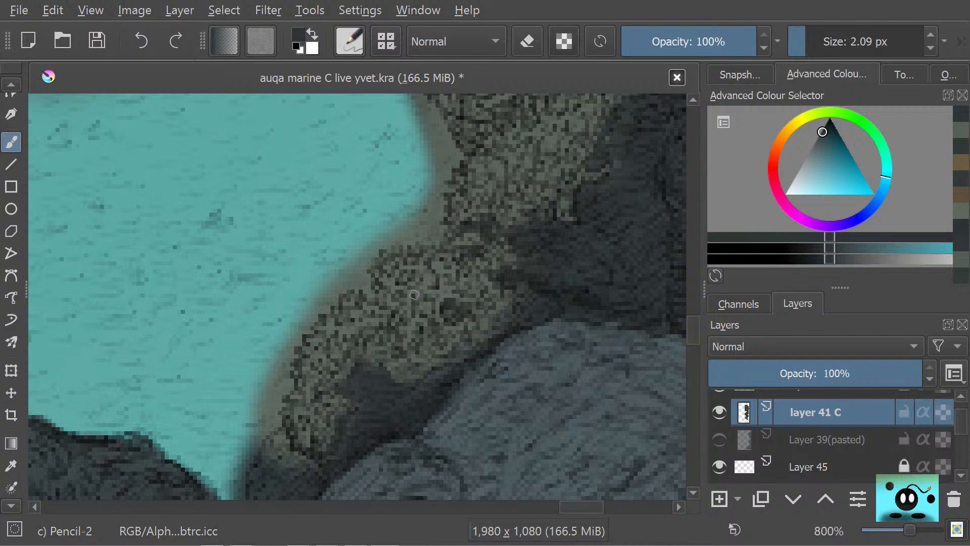
{"action": "left_click", "coordinate": [424, 306]}
{"action": "key", "text": "ctrl+z"}
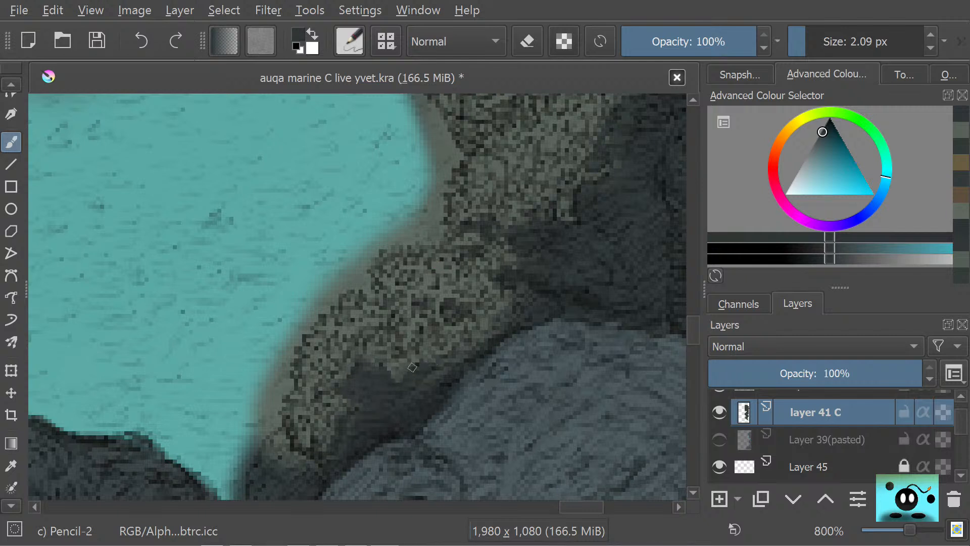
- Shade the lower edge of the mossy rock patch with short dark pencil strokes on layer 41 C
{"action": "left_click_drag", "start_coordinate": [412, 368], "coordinate": [401, 363]}
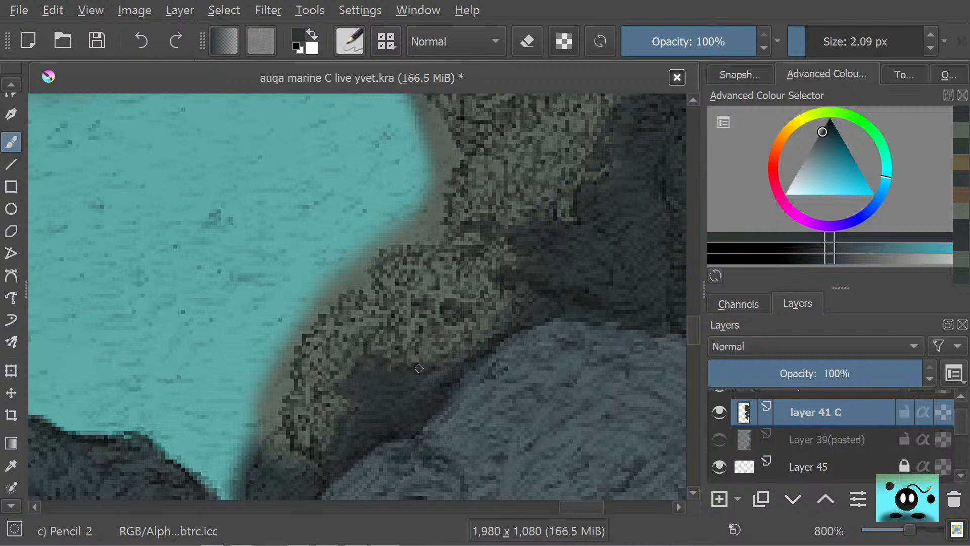
{"action": "left_click_drag", "start_coordinate": [420, 356], "coordinate": [429, 338]}
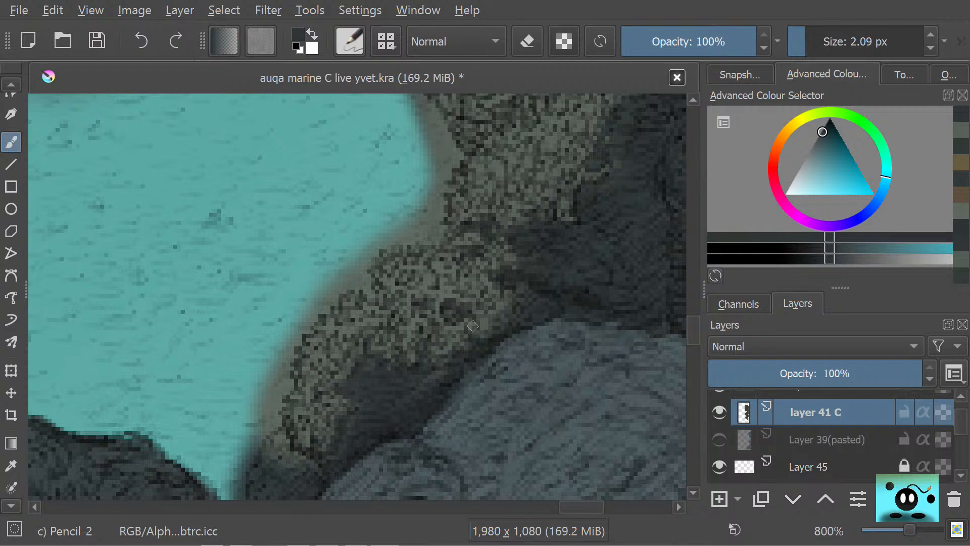
{"action": "scroll", "coordinate": [687, 340], "scroll_direction": "down", "scroll_amount": 3}
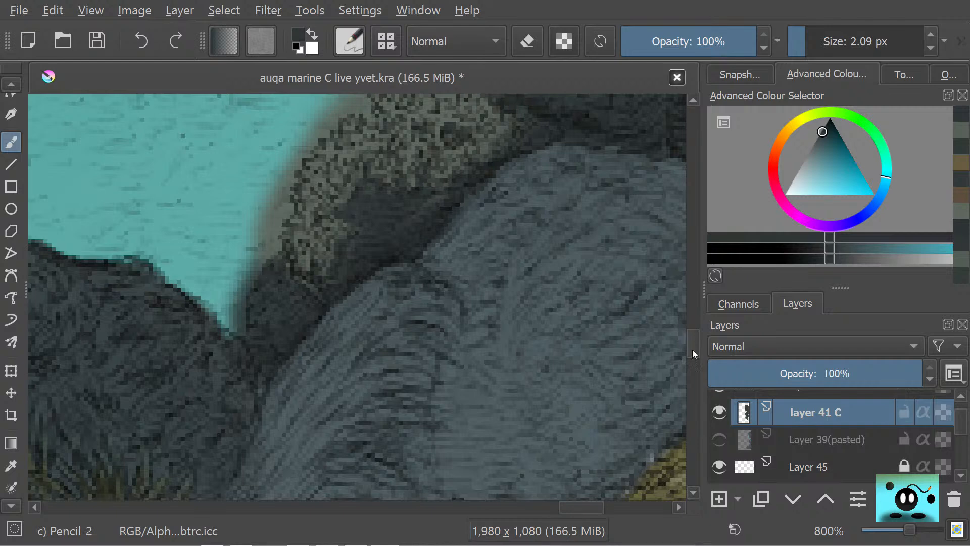
- Erase the blurred dark fringe from the mossy rock's vertical edge and the notch above its rounded bump with an 18.23 px eraser
{"action": "left_click_drag", "start_coordinate": [693, 354], "coordinate": [701, 320]}
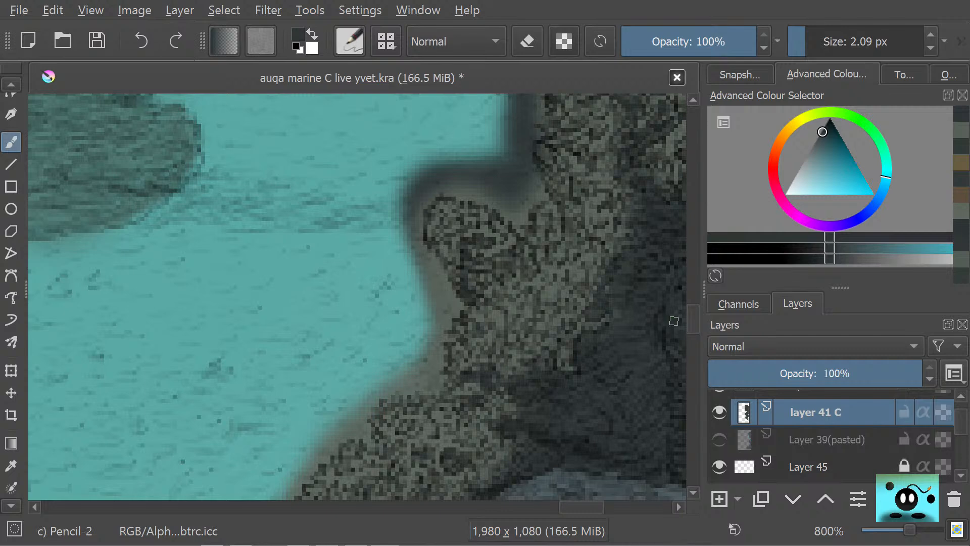
{"action": "scroll", "coordinate": [682, 319], "scroll_direction": "up", "scroll_amount": 5}
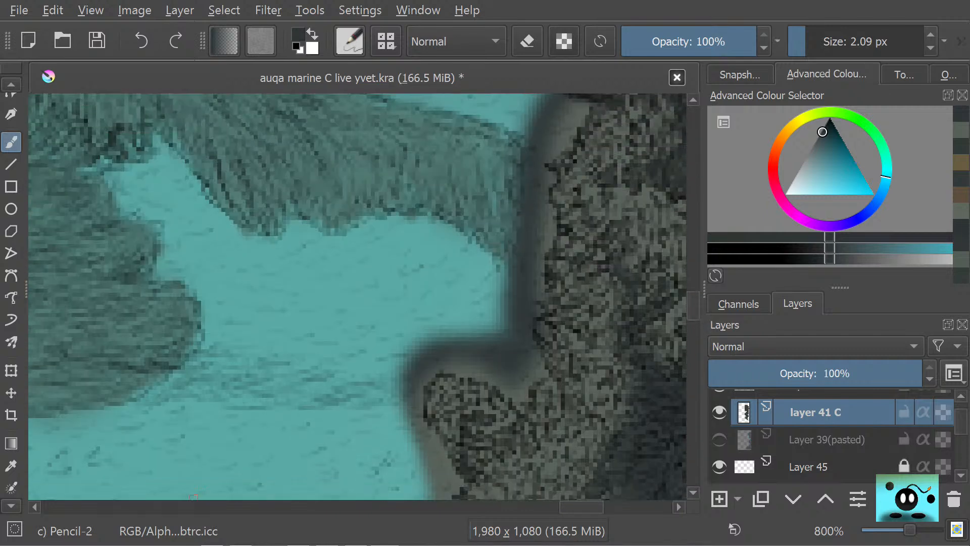
{"action": "scroll", "coordinate": [566, 509], "scroll_direction": "right", "scroll_amount": 3}
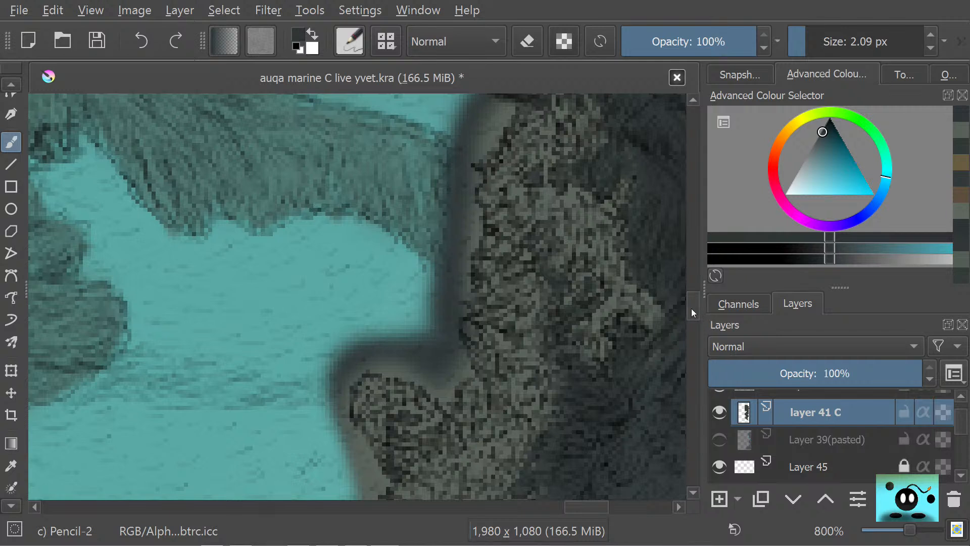
{"action": "left_click_drag", "start_coordinate": [692, 308], "coordinate": [694, 297]}
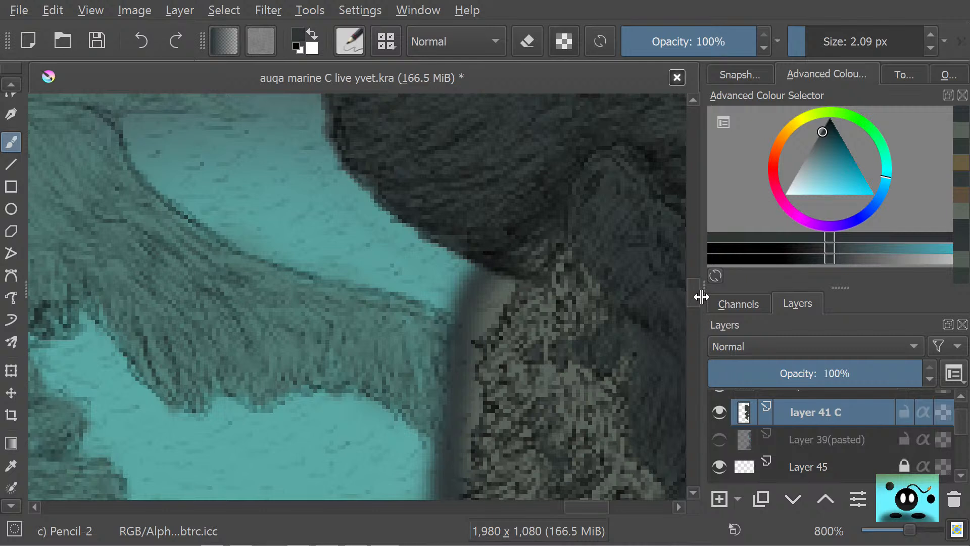
{"action": "key", "text": "e"}
{"action": "mouse_move", "coordinate": [416, 316]}
{"action": "left_mouse_down"}
{"action": "mouse_move", "coordinate": [465, 286]}
{"action": "mouse_move", "coordinate": [448, 313]}
{"action": "mouse_move", "coordinate": [467, 288]}
{"action": "mouse_move", "coordinate": [440, 352]}
{"action": "mouse_move", "coordinate": [457, 394]}
{"action": "mouse_move", "coordinate": [444, 354]}
{"action": "mouse_move", "coordinate": [454, 384]}
{"action": "mouse_move", "coordinate": [444, 364]}
{"action": "left_mouse_up"}
{"action": "left_click_drag", "start_coordinate": [690, 288], "coordinate": [686, 309]}
{"action": "mouse_move", "coordinate": [426, 221]}
{"action": "left_mouse_down"}
{"action": "mouse_move", "coordinate": [437, 232]}
{"action": "mouse_move", "coordinate": [455, 169]}
{"action": "mouse_move", "coordinate": [412, 268]}
{"action": "mouse_move", "coordinate": [422, 291]}
{"action": "mouse_move", "coordinate": [435, 257]}
{"action": "mouse_move", "coordinate": [423, 255]}
{"action": "mouse_move", "coordinate": [420, 295]}
{"action": "mouse_move", "coordinate": [328, 275]}
{"action": "mouse_move", "coordinate": [311, 348]}
{"action": "mouse_move", "coordinate": [339, 419]}
{"action": "mouse_move", "coordinate": [320, 380]}
{"action": "mouse_move", "coordinate": [334, 343]}
{"action": "mouse_move", "coordinate": [326, 301]}
{"action": "mouse_move", "coordinate": [331, 273]}
{"action": "mouse_move", "coordinate": [369, 251]}
{"action": "left_mouse_up"}
- Erase the blurred fringe down the side of the bump and along the mossy slope to the lower boulders
{"action": "left_click_drag", "start_coordinate": [694, 312], "coordinate": [692, 325]}
{"action": "mouse_move", "coordinate": [341, 316]}
{"action": "left_mouse_down"}
{"action": "mouse_move", "coordinate": [251, 364]}
{"action": "mouse_move", "coordinate": [251, 383]}
{"action": "mouse_move", "coordinate": [263, 376]}
{"action": "mouse_move", "coordinate": [223, 414]}
{"action": "left_mouse_up"}
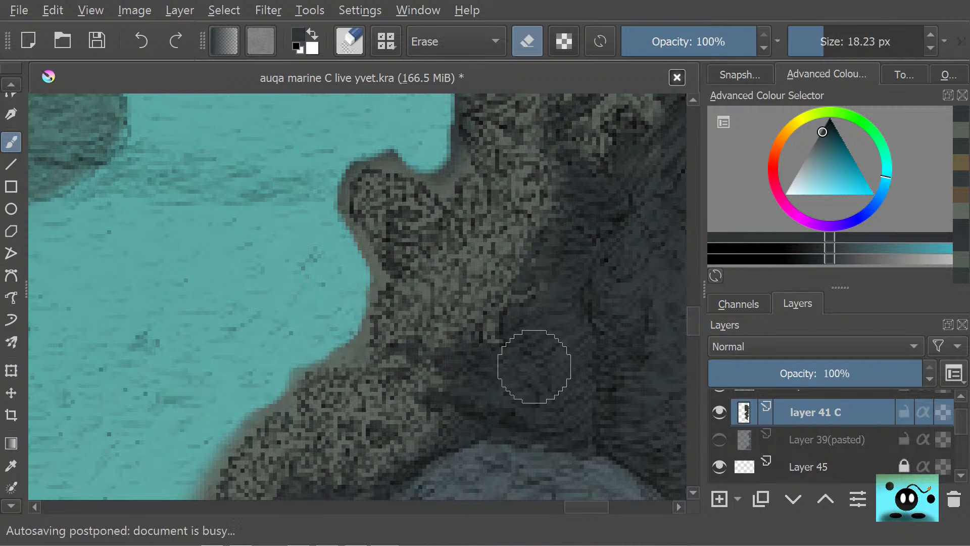
{"action": "left_click_drag", "start_coordinate": [692, 319], "coordinate": [688, 338]}
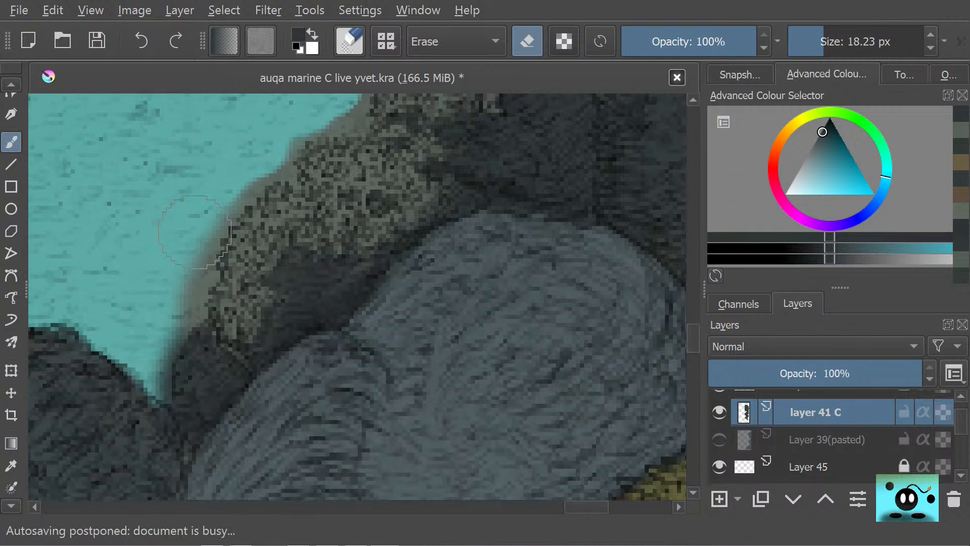
{"action": "mouse_move", "coordinate": [221, 183]}
{"action": "left_mouse_down"}
{"action": "mouse_move", "coordinate": [186, 227]}
{"action": "mouse_move", "coordinate": [162, 316]}
{"action": "left_mouse_up"}
- Set the eraser size to 2.48 px and clear the leftover grey wedge beneath the dark overhanging rock
{"action": "mouse_move", "coordinate": [827, 33]}
{"action": "left_mouse_down"}
{"action": "mouse_move", "coordinate": [799, 39]}
{"action": "mouse_move", "coordinate": [809, 39]}
{"action": "left_mouse_up"}
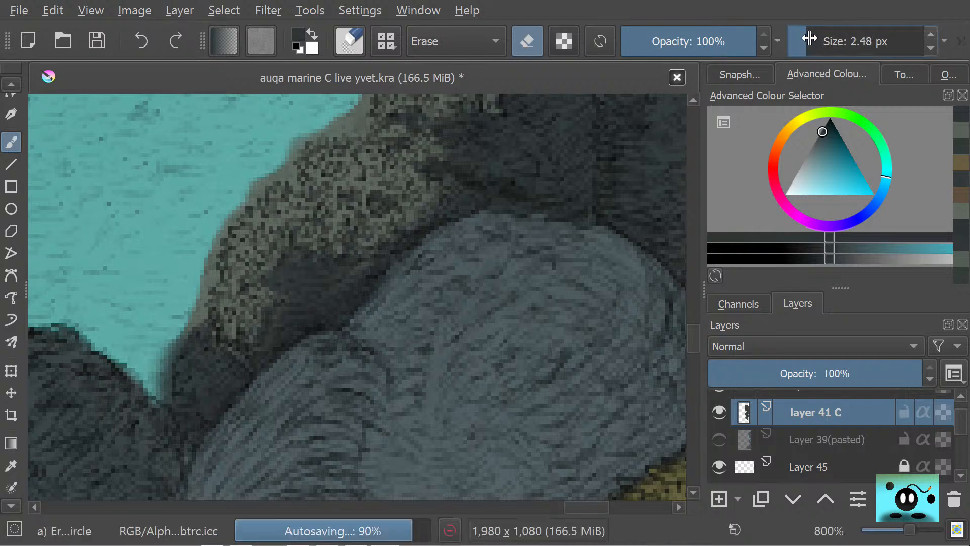
{"action": "left_click_drag", "start_coordinate": [691, 347], "coordinate": [697, 304]}
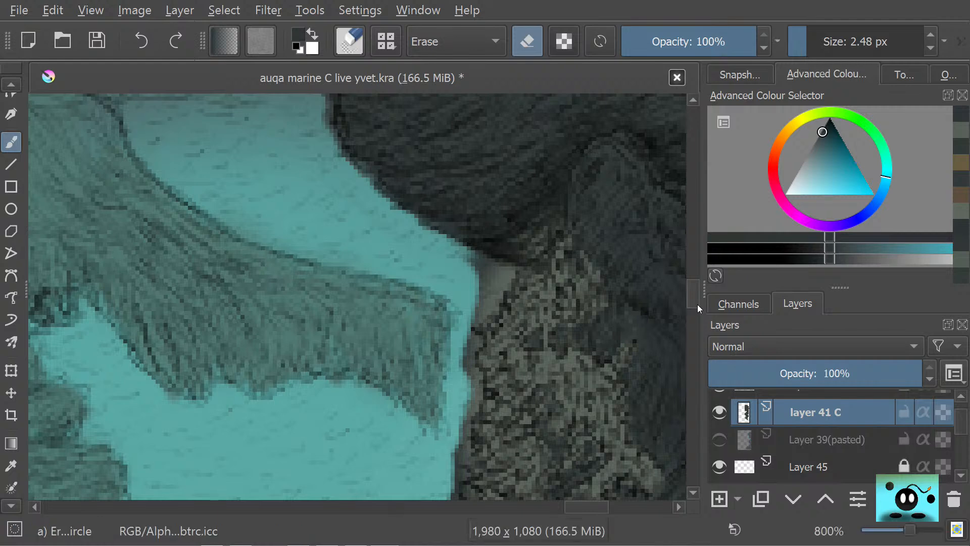
{"action": "scroll", "coordinate": [613, 284], "scroll_direction": "up", "scroll_amount": 2}
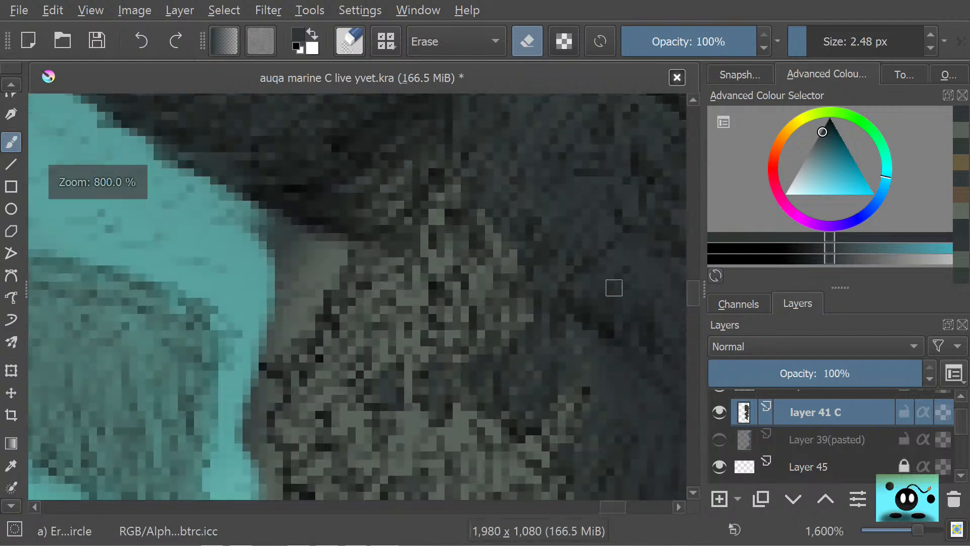
{"action": "scroll", "coordinate": [282, 256], "scroll_direction": "up", "scroll_amount": 1}
{"action": "scroll", "coordinate": [282, 256], "scroll_direction": "up", "scroll_amount": 2}
{"action": "scroll", "coordinate": [281, 256], "scroll_direction": "down", "scroll_amount": 1}
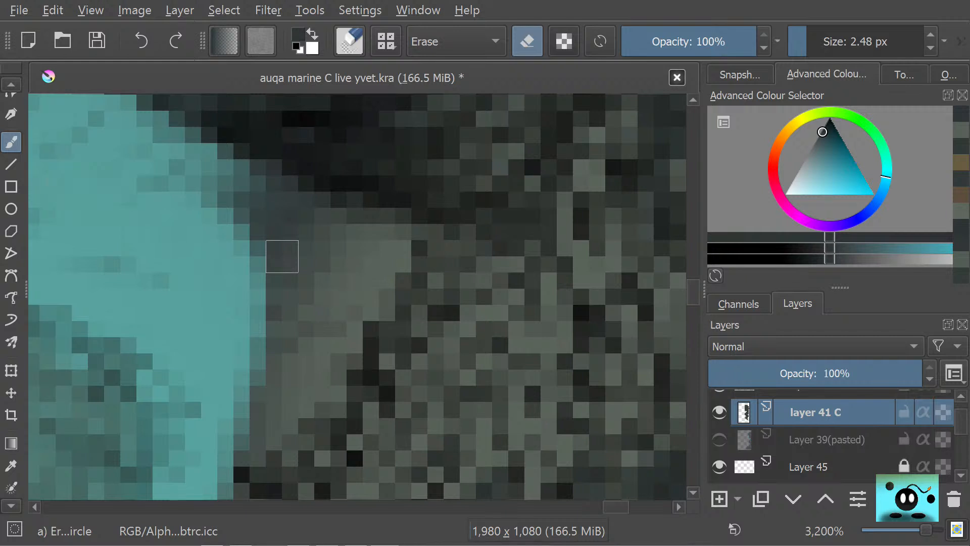
{"action": "mouse_move", "coordinate": [261, 244]}
{"action": "left_mouse_down"}
{"action": "mouse_move", "coordinate": [188, 171]}
{"action": "mouse_move", "coordinate": [316, 275]}
{"action": "mouse_move", "coordinate": [318, 262]}
{"action": "mouse_move", "coordinate": [201, 174]}
{"action": "mouse_move", "coordinate": [344, 263]}
{"action": "mouse_move", "coordinate": [288, 224]}
{"action": "mouse_move", "coordinate": [351, 260]}
{"action": "mouse_move", "coordinate": [370, 248]}
{"action": "mouse_move", "coordinate": [378, 256]}
{"action": "mouse_move", "coordinate": [303, 337]}
{"action": "mouse_move", "coordinate": [260, 261]}
{"action": "mouse_move", "coordinate": [230, 239]}
{"action": "mouse_move", "coordinate": [271, 259]}
{"action": "mouse_move", "coordinate": [305, 252]}
{"action": "mouse_move", "coordinate": [344, 300]}
{"action": "mouse_move", "coordinate": [314, 332]}
{"action": "mouse_move", "coordinate": [358, 298]}
{"action": "mouse_move", "coordinate": [268, 372]}
{"action": "mouse_move", "coordinate": [282, 324]}
{"action": "mouse_move", "coordinate": [312, 337]}
{"action": "mouse_move", "coordinate": [237, 423]}
{"action": "mouse_move", "coordinate": [321, 372]}
{"action": "mouse_move", "coordinate": [301, 392]}
{"action": "mouse_move", "coordinate": [332, 315]}
{"action": "left_mouse_up"}
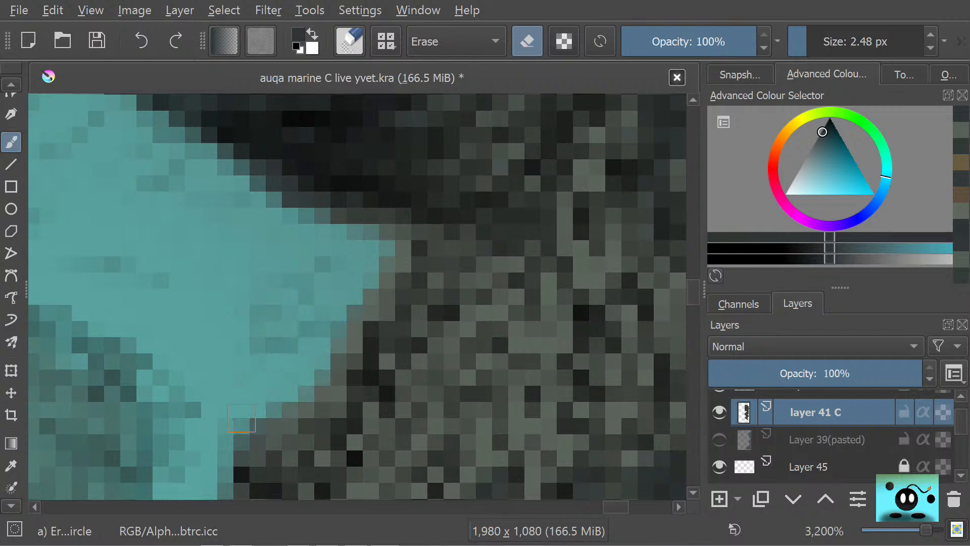
{"action": "left_click_drag", "start_coordinate": [241, 419], "coordinate": [247, 434]}
- Erase the stray fringe pixels along the rock's edge just below the cleared wedge
{"action": "mouse_move", "coordinate": [698, 289]}
{"action": "left_mouse_down"}
{"action": "mouse_move", "coordinate": [693, 313]}
{"action": "mouse_move", "coordinate": [696, 291]}
{"action": "left_mouse_up"}
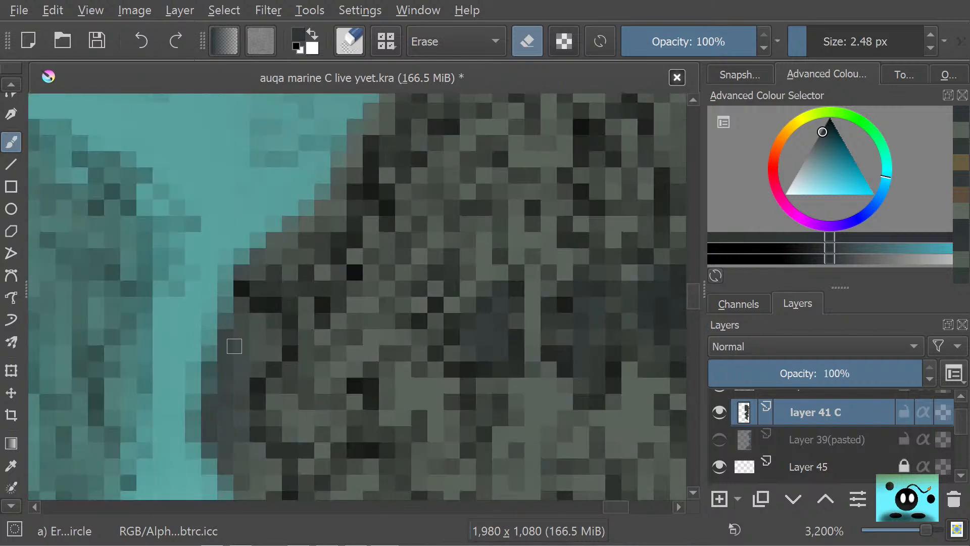
{"action": "middle_click", "coordinate": [232, 361]}
{"action": "left_click", "coordinate": [232, 360]}
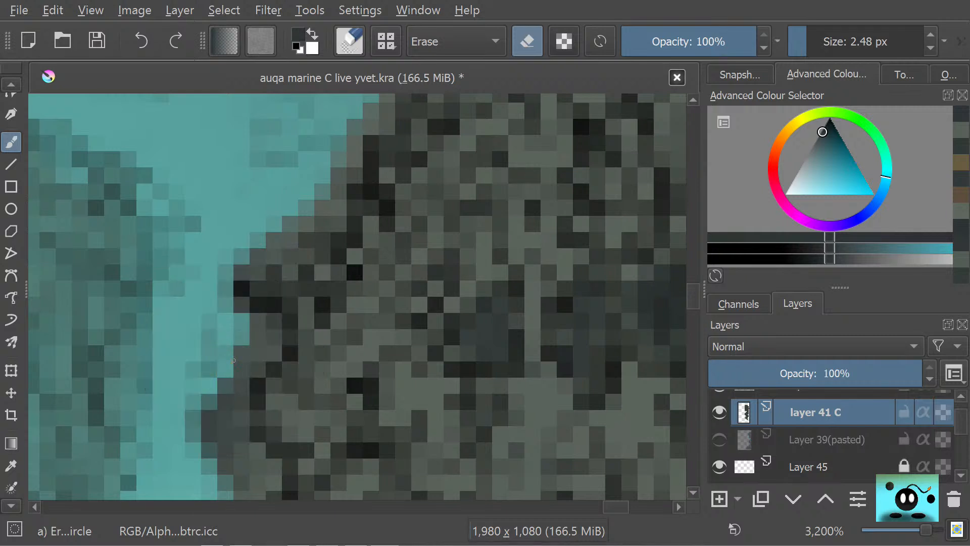
{"action": "mouse_move", "coordinate": [234, 360]}
{"action": "left_mouse_down"}
{"action": "mouse_move", "coordinate": [187, 412]}
{"action": "mouse_move", "coordinate": [192, 448]}
{"action": "left_mouse_up"}
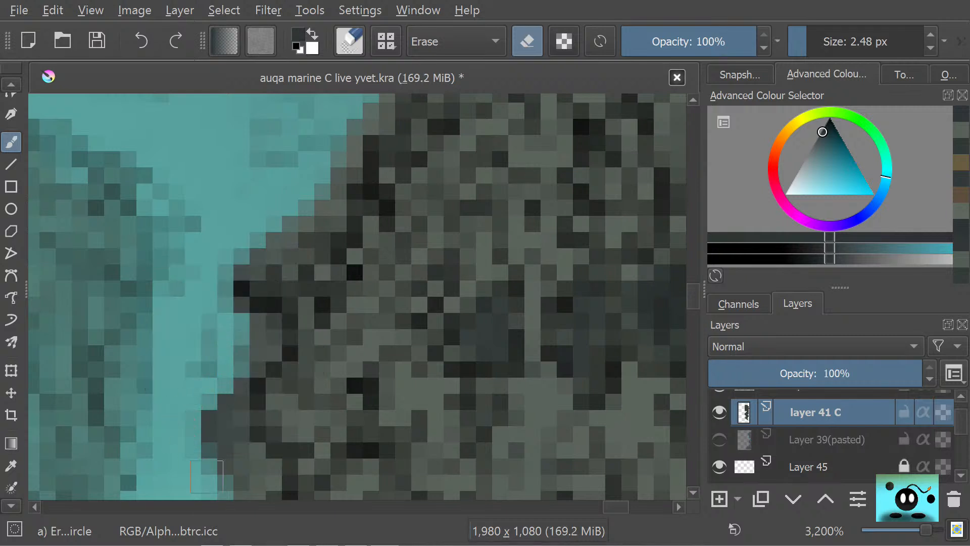
- Undo the last four eraser strokes on the rock's edge
{"action": "key", "text": "ctrl+z"}
{"action": "key", "text": "ctrl+z"}
{"action": "key", "text": "ctrl+z"}
{"action": "key", "text": "ctrl+z"}
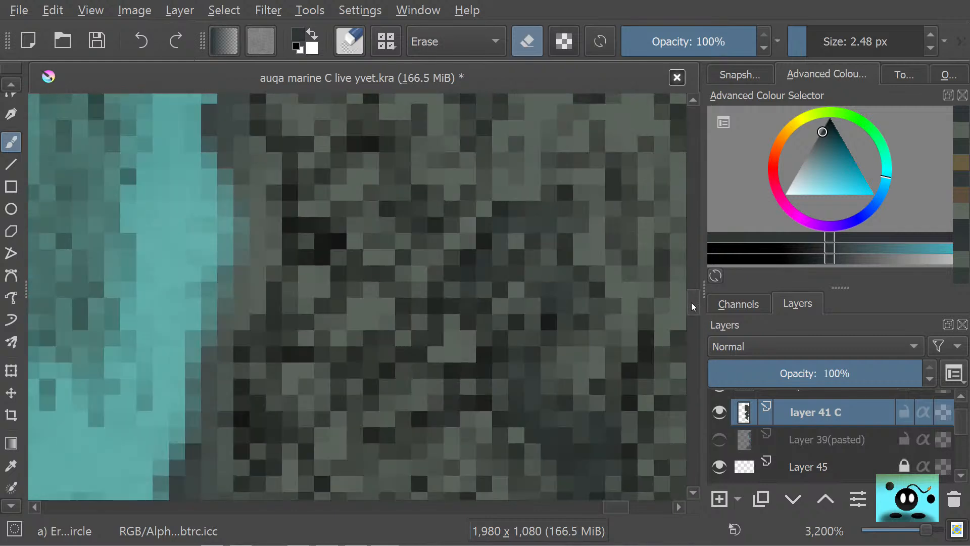
- Erase the soft fringe pixels along the upper part of the mossy rock's vertical edge
{"action": "left_click_drag", "start_coordinate": [692, 303], "coordinate": [690, 300]}
{"action": "mouse_move", "coordinate": [244, 276]}
{"action": "left_mouse_down"}
{"action": "mouse_move", "coordinate": [234, 266]}
{"action": "mouse_move", "coordinate": [238, 354]}
{"action": "mouse_move", "coordinate": [225, 407]}
{"action": "left_mouse_up"}
{"action": "left_click_drag", "start_coordinate": [693, 303], "coordinate": [692, 300]}
{"action": "mouse_move", "coordinate": [181, 355]}
{"action": "left_mouse_down"}
{"action": "mouse_move", "coordinate": [194, 383]}
{"action": "mouse_move", "coordinate": [190, 284]}
{"action": "mouse_move", "coordinate": [201, 283]}
{"action": "mouse_move", "coordinate": [211, 246]}
{"action": "mouse_move", "coordinate": [208, 185]}
{"action": "left_mouse_up"}
- Erase the dark fringe along the lower part of the vertical edge and deepen the bottom of the notch
{"action": "scroll", "coordinate": [690, 311], "scroll_direction": "down", "scroll_amount": 2}
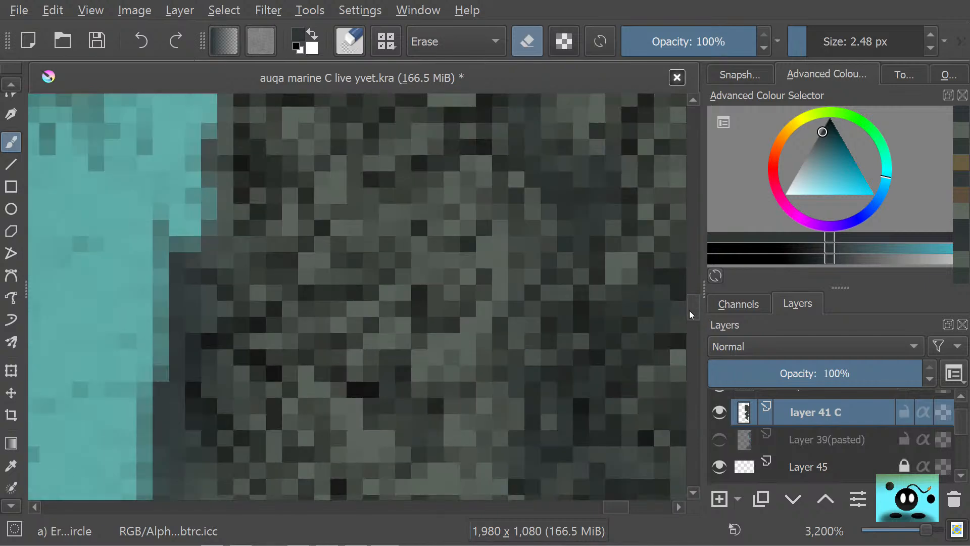
{"action": "mouse_move", "coordinate": [147, 240]}
{"action": "left_mouse_down"}
{"action": "mouse_move", "coordinate": [147, 301]}
{"action": "mouse_move", "coordinate": [176, 305]}
{"action": "mouse_move", "coordinate": [143, 328]}
{"action": "mouse_move", "coordinate": [143, 363]}
{"action": "mouse_move", "coordinate": [170, 357]}
{"action": "mouse_move", "coordinate": [163, 352]}
{"action": "mouse_move", "coordinate": [151, 350]}
{"action": "mouse_move", "coordinate": [226, 384]}
{"action": "mouse_move", "coordinate": [201, 366]}
{"action": "mouse_move", "coordinate": [219, 374]}
{"action": "mouse_move", "coordinate": [141, 362]}
{"action": "mouse_move", "coordinate": [160, 397]}
{"action": "mouse_move", "coordinate": [164, 367]}
{"action": "mouse_move", "coordinate": [156, 438]}
{"action": "mouse_move", "coordinate": [155, 430]}
{"action": "mouse_move", "coordinate": [176, 457]}
{"action": "left_mouse_up"}
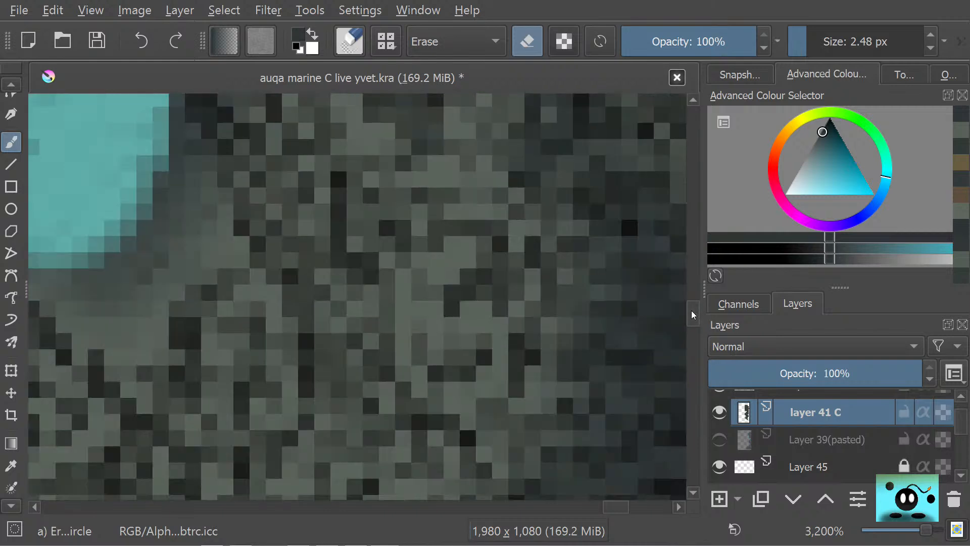
{"action": "scroll", "coordinate": [691, 310], "scroll_direction": "down", "scroll_amount": 3}
{"action": "mouse_move", "coordinate": [158, 235]}
{"action": "left_mouse_down"}
{"action": "mouse_move", "coordinate": [197, 276]}
{"action": "mouse_move", "coordinate": [160, 213]}
{"action": "mouse_move", "coordinate": [162, 192]}
{"action": "mouse_move", "coordinate": [183, 322]}
{"action": "mouse_move", "coordinate": [183, 290]}
{"action": "mouse_move", "coordinate": [201, 341]}
{"action": "mouse_move", "coordinate": [181, 318]}
{"action": "mouse_move", "coordinate": [182, 335]}
{"action": "mouse_move", "coordinate": [141, 308]}
{"action": "mouse_move", "coordinate": [151, 359]}
{"action": "mouse_move", "coordinate": [133, 350]}
{"action": "mouse_move", "coordinate": [157, 307]}
{"action": "mouse_move", "coordinate": [122, 260]}
{"action": "mouse_move", "coordinate": [96, 297]}
{"action": "mouse_move", "coordinate": [90, 338]}
{"action": "mouse_move", "coordinate": [103, 337]}
{"action": "mouse_move", "coordinate": [145, 407]}
{"action": "mouse_move", "coordinate": [155, 368]}
{"action": "mouse_move", "coordinate": [175, 356]}
{"action": "mouse_move", "coordinate": [140, 397]}
{"action": "mouse_move", "coordinate": [129, 449]}
{"action": "mouse_move", "coordinate": [72, 347]}
{"action": "left_mouse_up"}
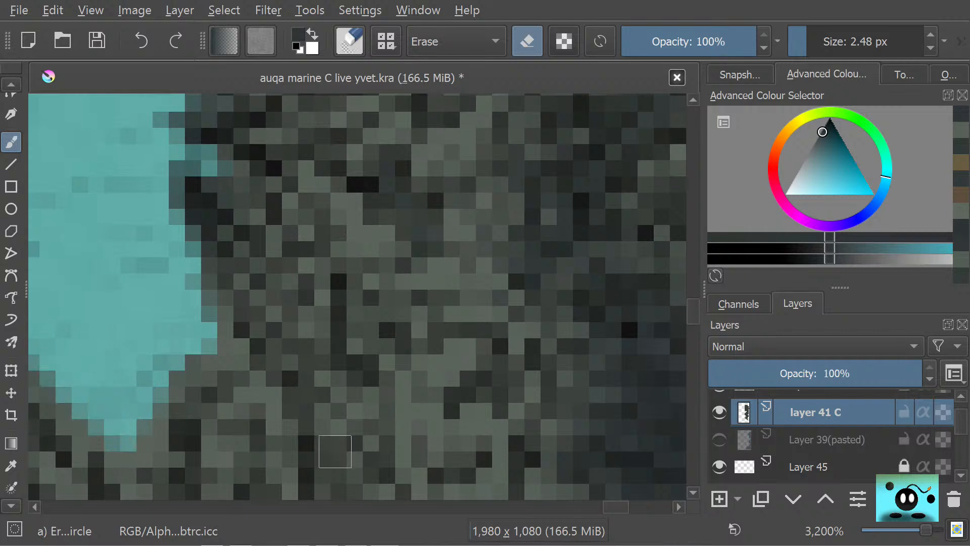
- Erase the grey fringe around the top and water-facing side of the rounded mossy bump
{"action": "scroll", "coordinate": [607, 506], "scroll_direction": "left", "scroll_amount": 5}
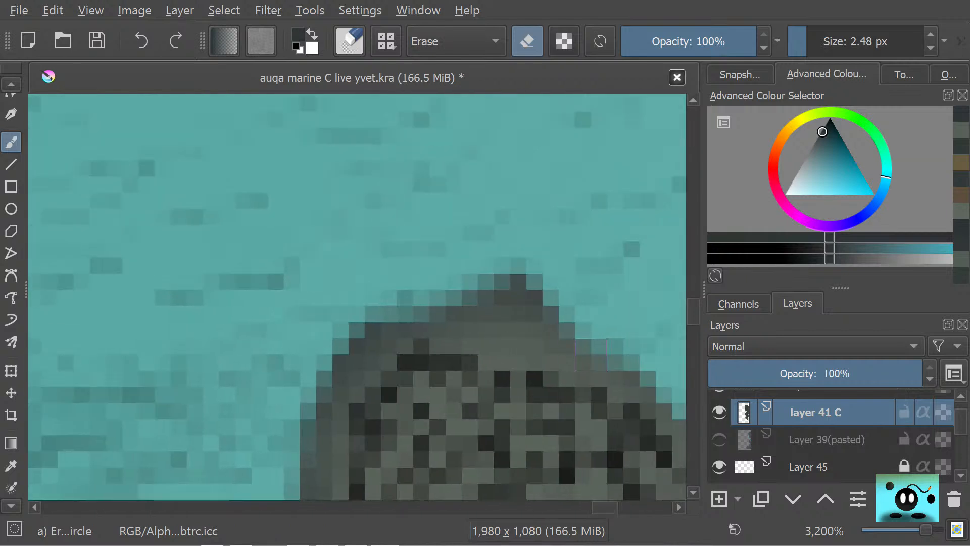
{"action": "mouse_move", "coordinate": [592, 355]}
{"action": "left_mouse_down"}
{"action": "mouse_move", "coordinate": [539, 326]}
{"action": "mouse_move", "coordinate": [502, 277]}
{"action": "mouse_move", "coordinate": [595, 347]}
{"action": "mouse_move", "coordinate": [424, 251]}
{"action": "mouse_move", "coordinate": [466, 319]}
{"action": "mouse_move", "coordinate": [424, 318]}
{"action": "mouse_move", "coordinate": [375, 277]}
{"action": "mouse_move", "coordinate": [372, 299]}
{"action": "mouse_move", "coordinate": [386, 291]}
{"action": "mouse_move", "coordinate": [379, 323]}
{"action": "mouse_move", "coordinate": [358, 352]}
{"action": "mouse_move", "coordinate": [374, 338]}
{"action": "mouse_move", "coordinate": [323, 400]}
{"action": "mouse_move", "coordinate": [304, 450]}
{"action": "mouse_move", "coordinate": [305, 430]}
{"action": "mouse_move", "coordinate": [296, 448]}
{"action": "left_mouse_up"}
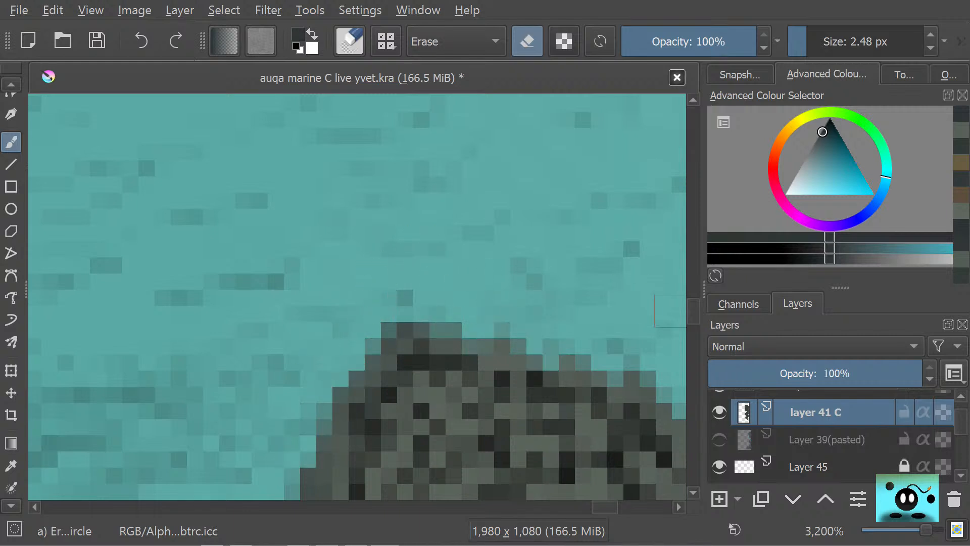
{"action": "scroll", "coordinate": [693, 314], "scroll_direction": "down", "scroll_amount": 5}
{"action": "mouse_move", "coordinate": [303, 223]}
{"action": "left_mouse_down"}
{"action": "mouse_move", "coordinate": [318, 129]}
{"action": "mouse_move", "coordinate": [294, 231]}
{"action": "mouse_move", "coordinate": [315, 271]}
{"action": "mouse_move", "coordinate": [403, 373]}
{"action": "mouse_move", "coordinate": [369, 320]}
{"action": "mouse_move", "coordinate": [438, 459]}
{"action": "left_mouse_up"}
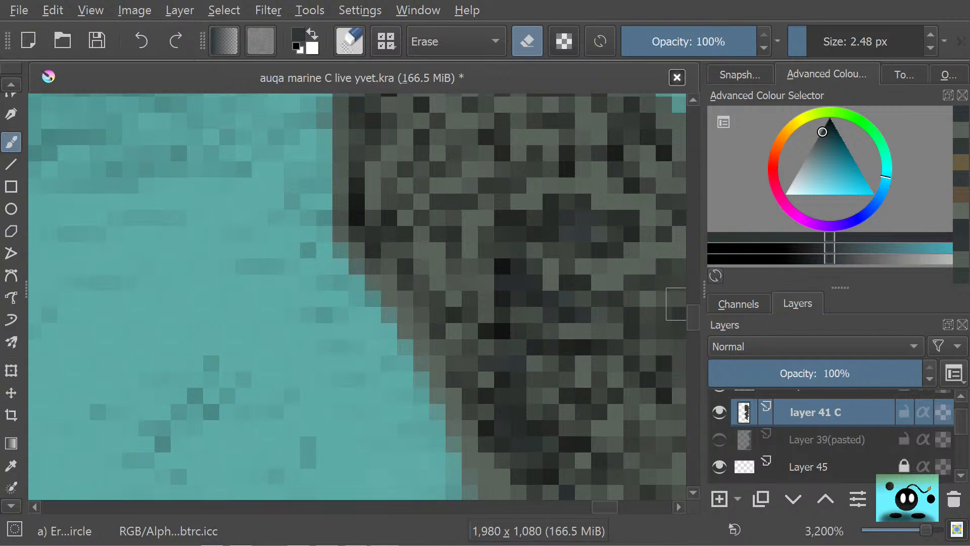
- Erase the remaining fringe pixels in the concave corner below the bump with small eraser dabs
{"action": "scroll", "coordinate": [692, 321], "scroll_direction": "down", "scroll_amount": 2}
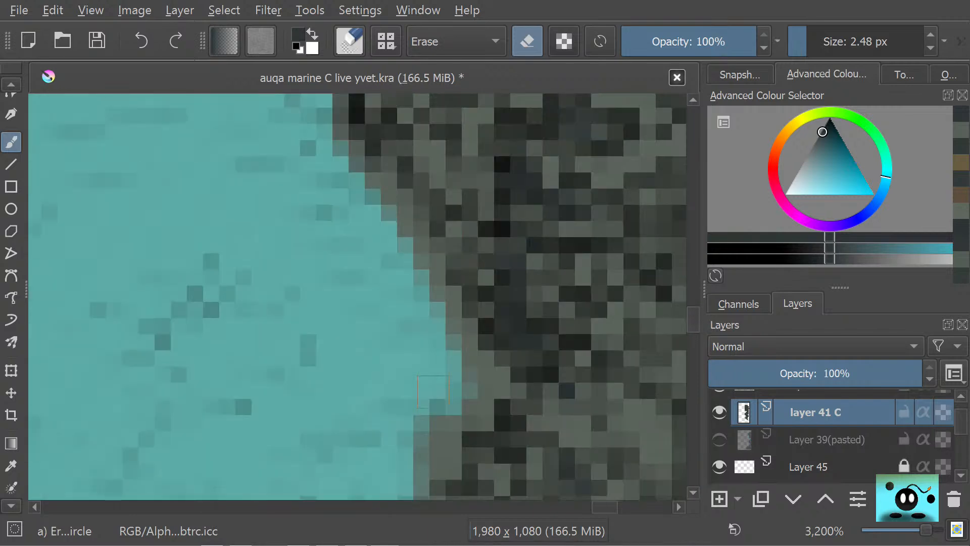
{"action": "left_click", "coordinate": [454, 343]}
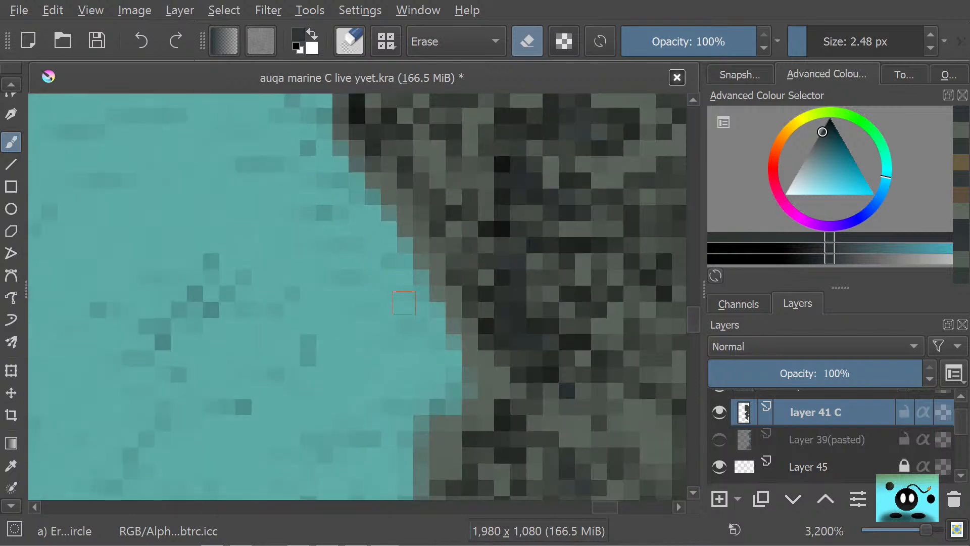
{"action": "left_click", "coordinate": [430, 286]}
{"action": "left_click", "coordinate": [421, 252]}
{"action": "left_click", "coordinate": [465, 377]}
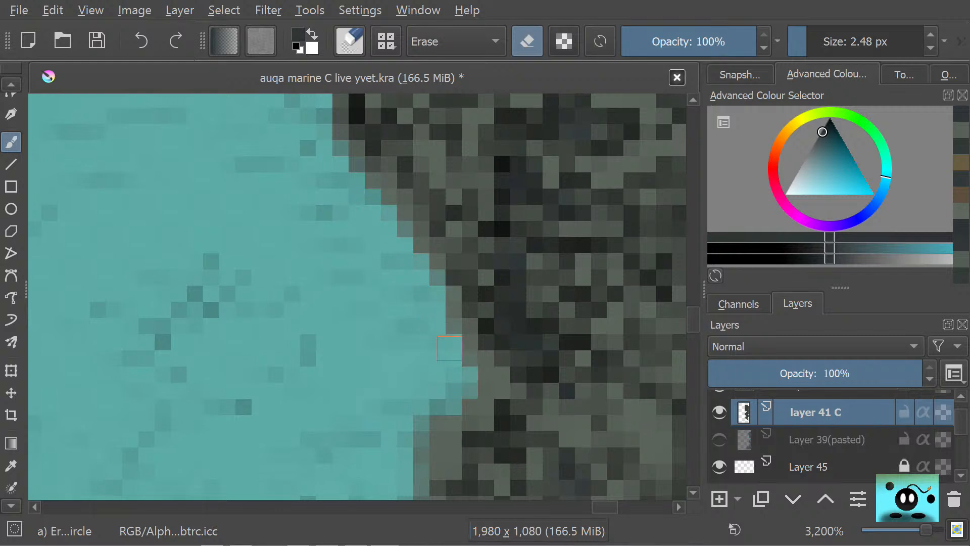
{"action": "left_click", "coordinate": [480, 376]}
{"action": "left_click", "coordinate": [451, 415]}
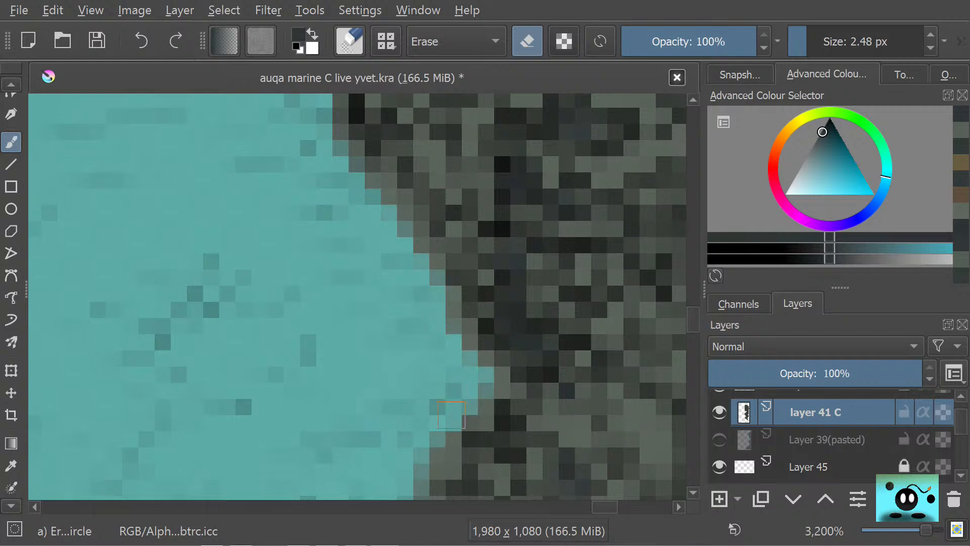
{"action": "left_click", "coordinate": [417, 449]}
{"action": "left_click", "coordinate": [428, 441]}
- Trim the soft fringe pixels from the steep rock edge just below the concave corner
{"action": "left_click_drag", "start_coordinate": [692, 320], "coordinate": [692, 320]}
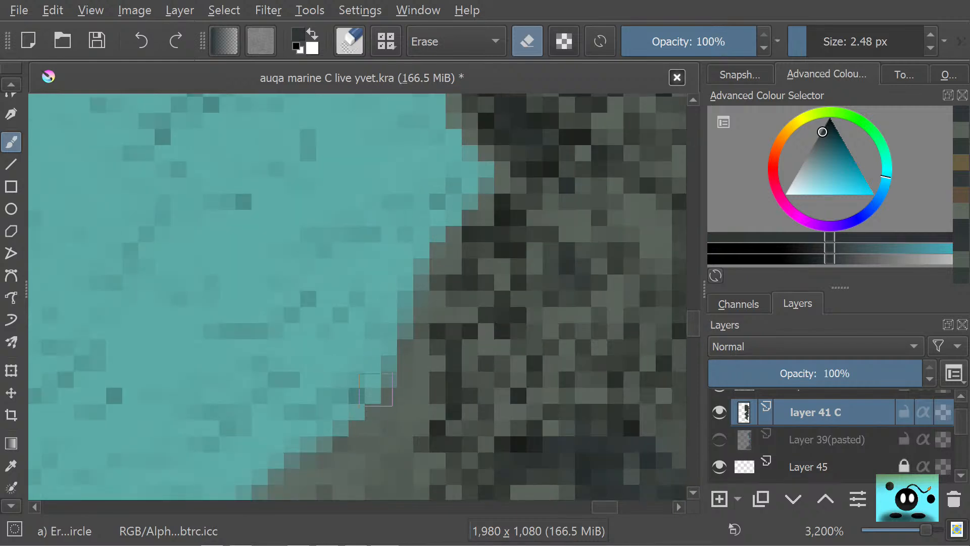
{"action": "mouse_move", "coordinate": [386, 361]}
{"action": "left_mouse_down"}
{"action": "mouse_move", "coordinate": [388, 418]}
{"action": "mouse_move", "coordinate": [395, 413]}
{"action": "mouse_move", "coordinate": [401, 361]}
{"action": "mouse_move", "coordinate": [366, 433]}
{"action": "mouse_move", "coordinate": [311, 449]}
{"action": "mouse_move", "coordinate": [341, 404]}
{"action": "mouse_move", "coordinate": [351, 456]}
{"action": "mouse_move", "coordinate": [392, 431]}
{"action": "left_mouse_up"}
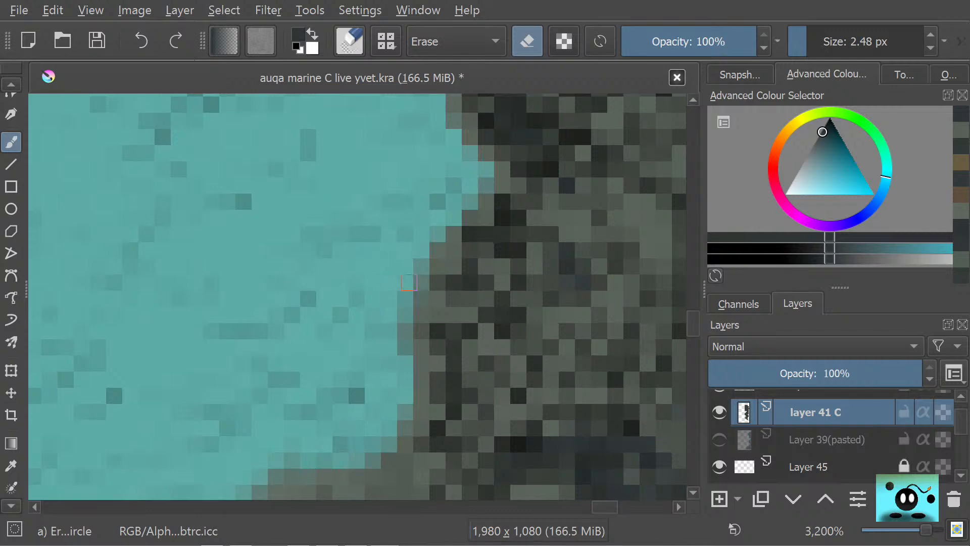
{"action": "mouse_move", "coordinate": [399, 283]}
{"action": "left_mouse_down"}
{"action": "mouse_move", "coordinate": [405, 303]}
{"action": "mouse_move", "coordinate": [413, 295]}
{"action": "left_mouse_up"}
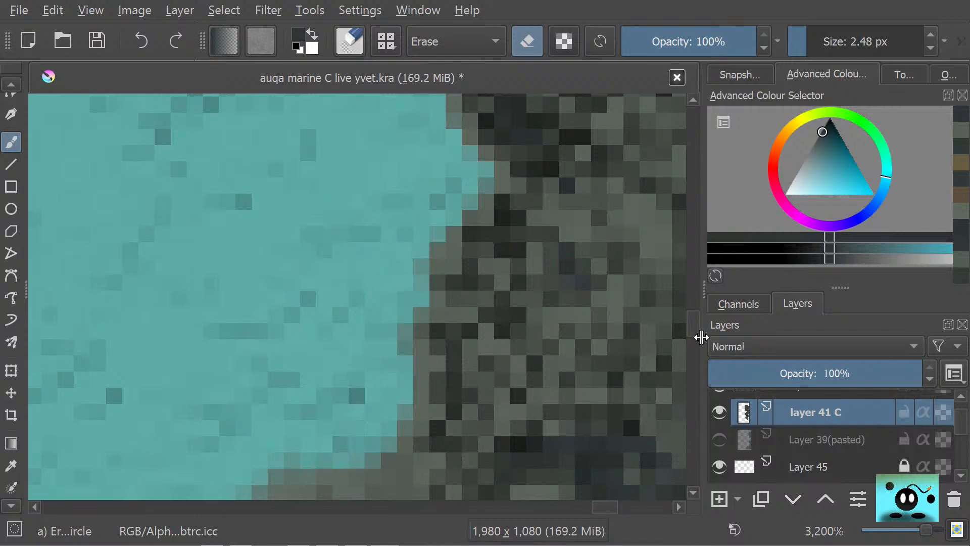
- Erase the blurred fringe in the concave corner where the steep mossy edge meets the sloping ledge
{"action": "scroll", "coordinate": [694, 330], "scroll_direction": "down", "scroll_amount": 3}
{"action": "scroll", "coordinate": [694, 328], "scroll_direction": "up", "scroll_amount": 2}
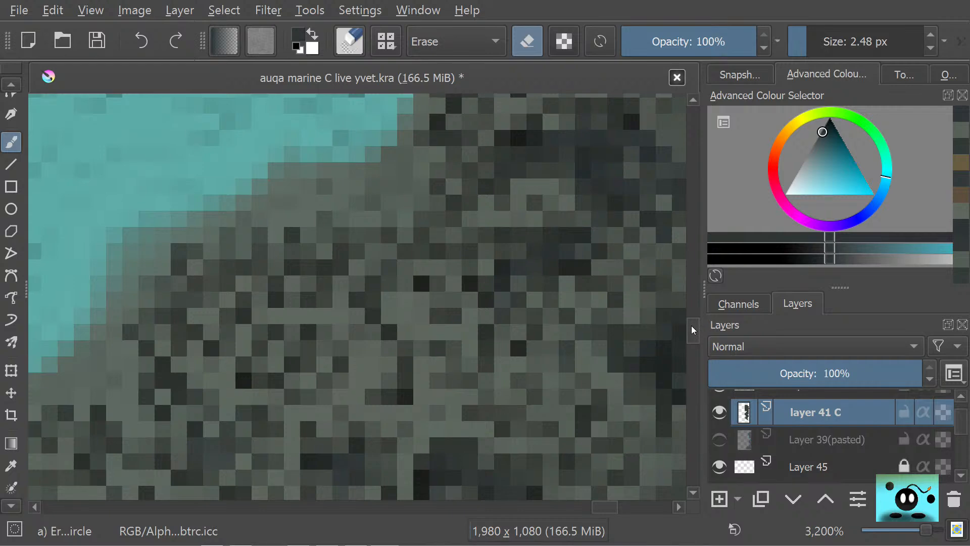
{"action": "scroll", "coordinate": [692, 325], "scroll_direction": "up", "scroll_amount": 1}
{"action": "scroll", "coordinate": [692, 339], "scroll_direction": "up", "scroll_amount": 3}
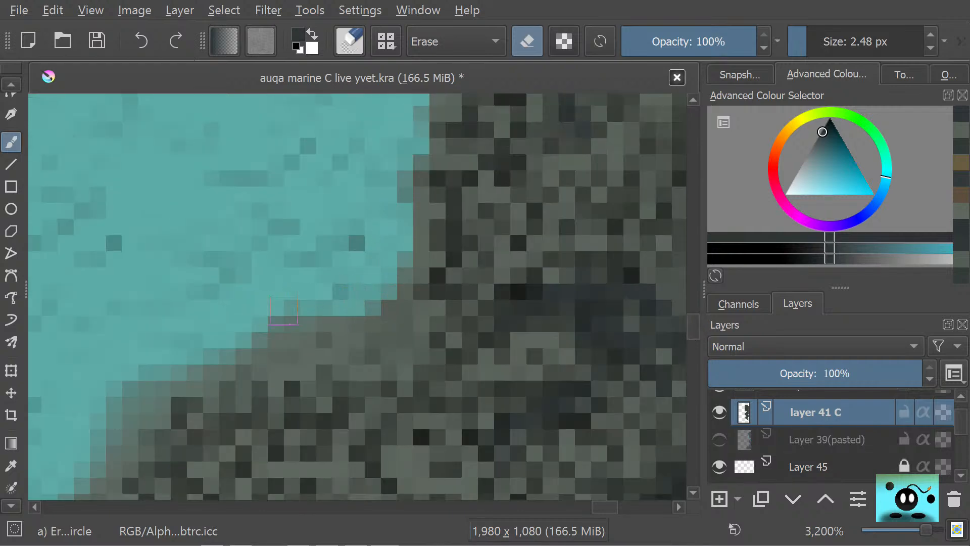
{"action": "mouse_move", "coordinate": [283, 311]}
{"action": "left_mouse_down"}
{"action": "mouse_move", "coordinate": [243, 349]}
{"action": "mouse_move", "coordinate": [340, 354]}
{"action": "mouse_move", "coordinate": [388, 316]}
{"action": "mouse_move", "coordinate": [392, 336]}
{"action": "mouse_move", "coordinate": [394, 276]}
{"action": "mouse_move", "coordinate": [350, 225]}
{"action": "left_mouse_up"}
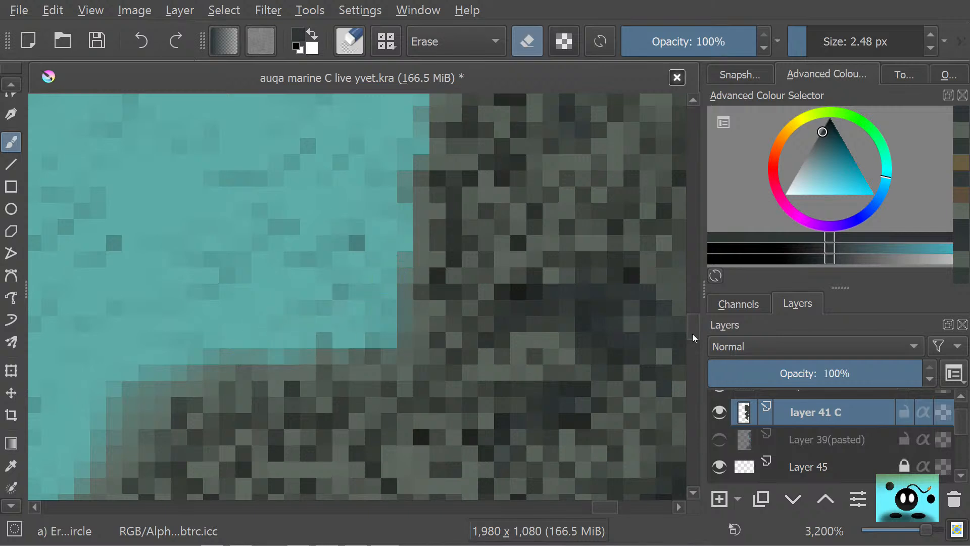
- Erase the soft fringe around the rounded mossy shoulder and cut a small notch into the rock edge beneath it
{"action": "scroll", "coordinate": [692, 327], "scroll_direction": "down", "scroll_amount": 1}
{"action": "scroll", "coordinate": [599, 510], "scroll_direction": "left", "scroll_amount": 5}
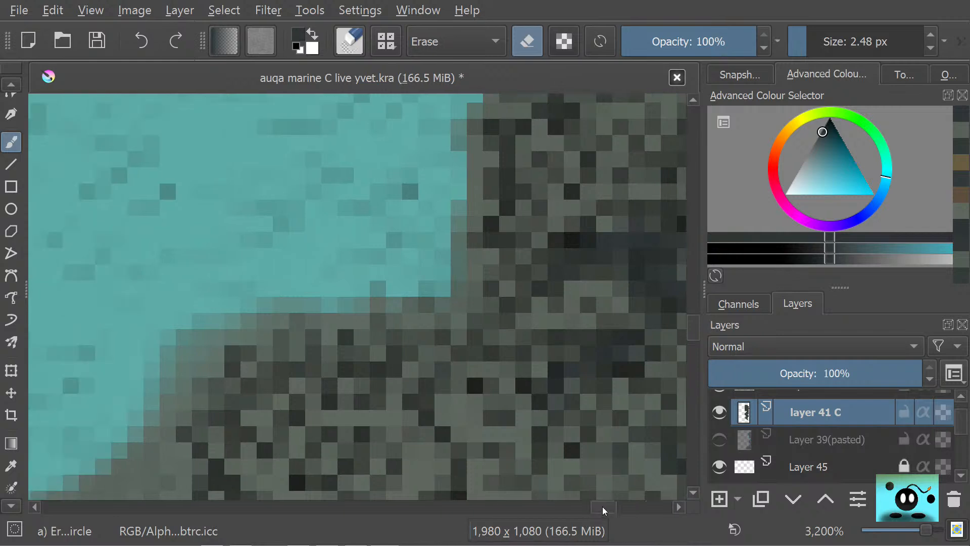
{"action": "scroll", "coordinate": [690, 332], "scroll_direction": "down", "scroll_amount": 5}
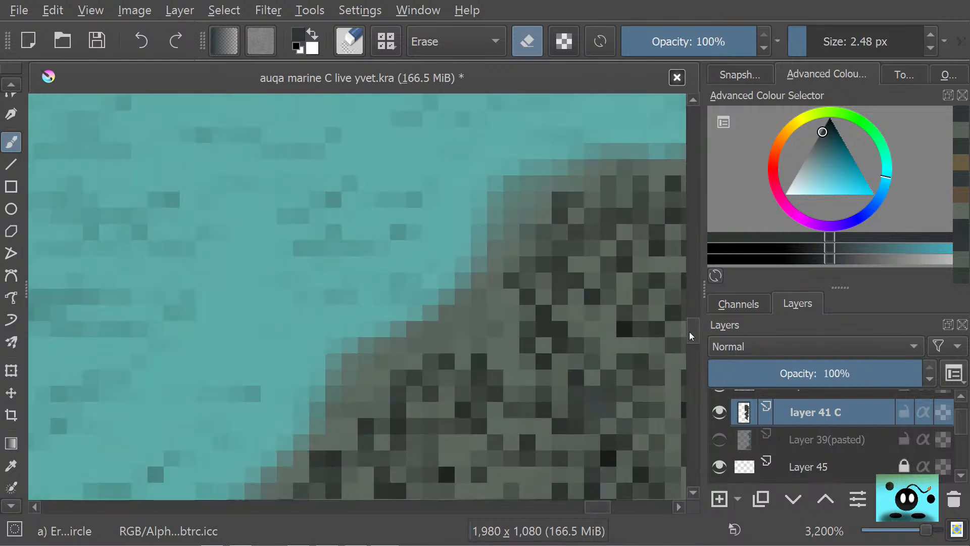
{"action": "scroll", "coordinate": [689, 337], "scroll_direction": "up", "scroll_amount": 3}
{"action": "scroll", "coordinate": [689, 338], "scroll_direction": "up", "scroll_amount": 4}
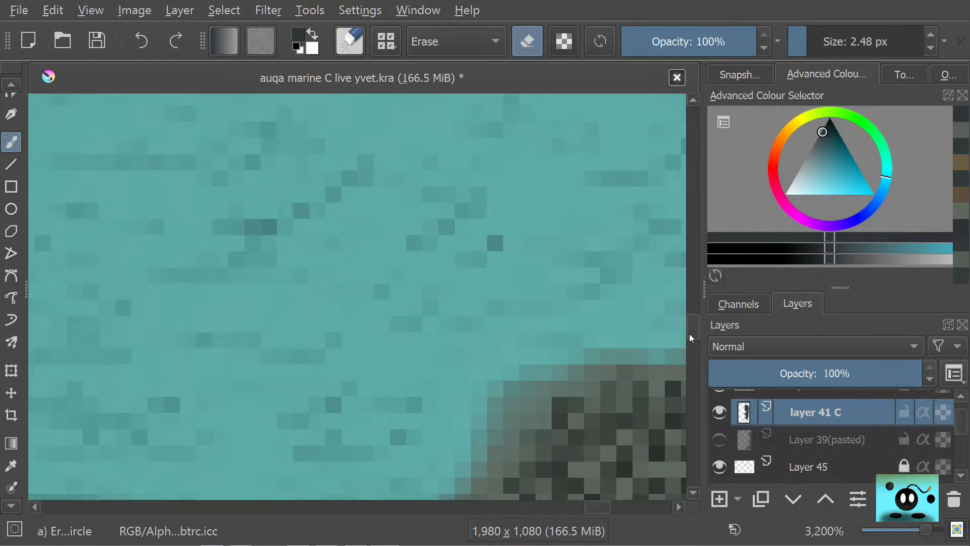
{"action": "scroll", "coordinate": [690, 324], "scroll_direction": "down", "scroll_amount": 3}
{"action": "scroll", "coordinate": [691, 327], "scroll_direction": "down", "scroll_amount": 2}
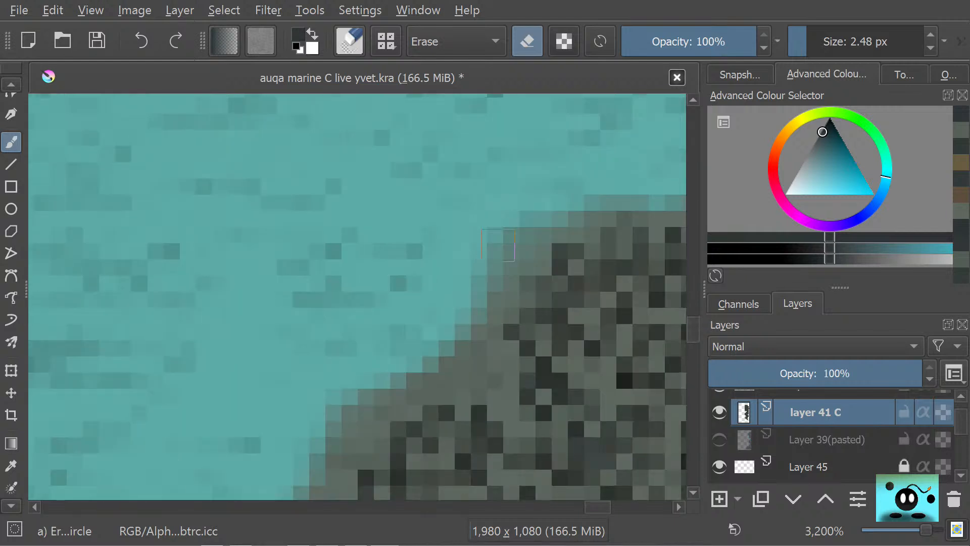
{"action": "mouse_move", "coordinate": [536, 235]}
{"action": "left_mouse_down"}
{"action": "mouse_move", "coordinate": [588, 216]}
{"action": "mouse_move", "coordinate": [587, 195]}
{"action": "mouse_move", "coordinate": [447, 290]}
{"action": "mouse_move", "coordinate": [462, 315]}
{"action": "mouse_move", "coordinate": [446, 351]}
{"action": "mouse_move", "coordinate": [463, 353]}
{"action": "mouse_move", "coordinate": [449, 369]}
{"action": "mouse_move", "coordinate": [461, 383]}
{"action": "mouse_move", "coordinate": [491, 369]}
{"action": "mouse_move", "coordinate": [485, 376]}
{"action": "mouse_move", "coordinate": [459, 319]}
{"action": "mouse_move", "coordinate": [470, 329]}
{"action": "mouse_move", "coordinate": [500, 278]}
{"action": "left_mouse_up"}
{"action": "mouse_move", "coordinate": [352, 413]}
{"action": "left_mouse_down"}
{"action": "mouse_move", "coordinate": [414, 379]}
{"action": "mouse_move", "coordinate": [360, 409]}
{"action": "mouse_move", "coordinate": [328, 449]}
{"action": "mouse_move", "coordinate": [354, 439]}
{"action": "mouse_move", "coordinate": [336, 449]}
{"action": "left_mouse_up"}
- Trim the blurred fringe along the mossy slope below the small notch and along the steeper edge that follows
{"action": "scroll", "coordinate": [689, 332], "scroll_direction": "down", "scroll_amount": 3}
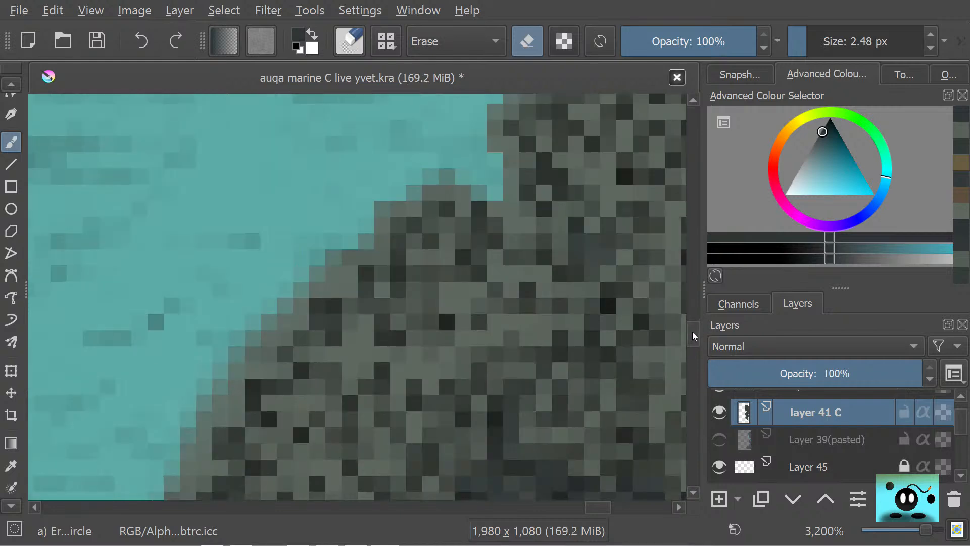
{"action": "mouse_move", "coordinate": [327, 321]}
{"action": "left_mouse_down"}
{"action": "mouse_move", "coordinate": [282, 344]}
{"action": "mouse_move", "coordinate": [252, 376]}
{"action": "left_mouse_up"}
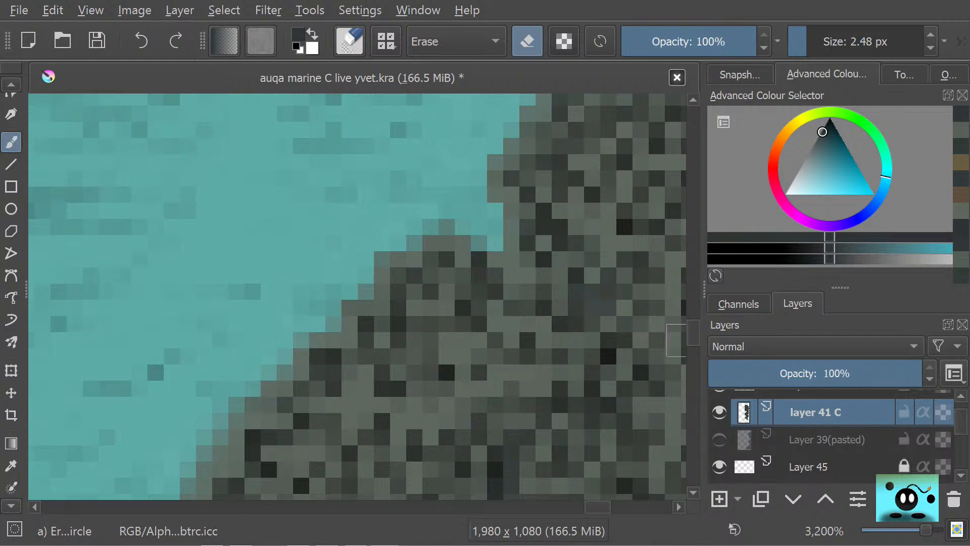
{"action": "scroll", "coordinate": [693, 346], "scroll_direction": "down", "scroll_amount": 3}
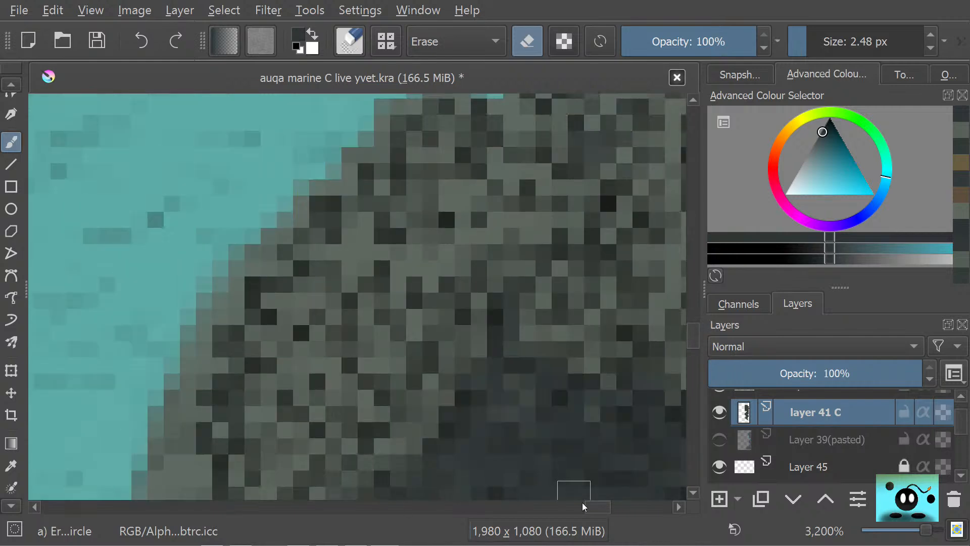
{"action": "scroll", "coordinate": [591, 509], "scroll_direction": "left", "scroll_amount": 6}
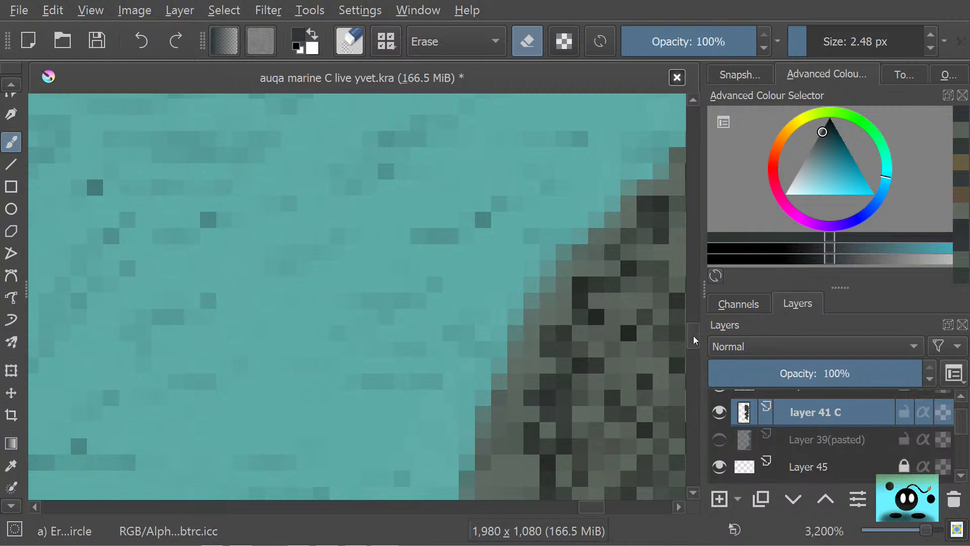
{"action": "scroll", "coordinate": [697, 342], "scroll_direction": "down", "scroll_amount": 2}
{"action": "key", "text": "slash"}
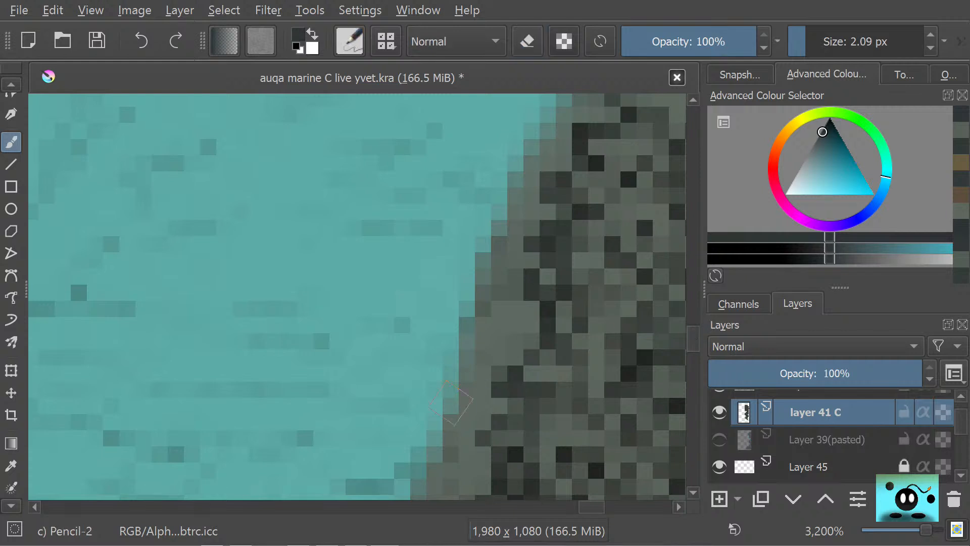
{"action": "key", "text": "slash"}
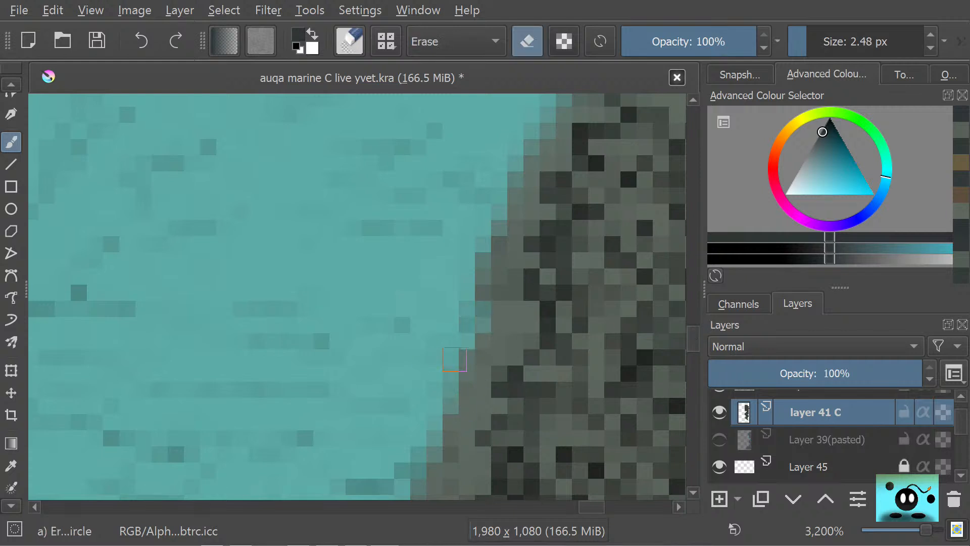
{"action": "mouse_move", "coordinate": [479, 314]}
{"action": "left_mouse_down"}
{"action": "mouse_move", "coordinate": [490, 217]}
{"action": "mouse_move", "coordinate": [511, 174]}
{"action": "mouse_move", "coordinate": [507, 217]}
{"action": "mouse_move", "coordinate": [551, 132]}
{"action": "mouse_move", "coordinate": [546, 114]}
{"action": "mouse_move", "coordinate": [530, 145]}
{"action": "left_mouse_up"}
- Erase the fringe along the lowest mossy stretch down to where the dark rock begins
{"action": "scroll", "coordinate": [672, 352], "scroll_direction": "down", "scroll_amount": 2}
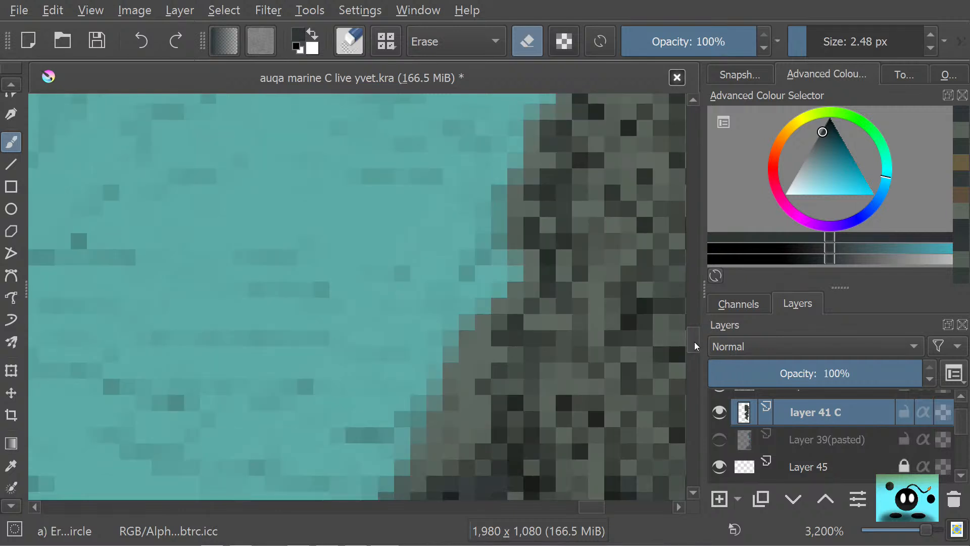
{"action": "mouse_move", "coordinate": [465, 335]}
{"action": "left_mouse_down"}
{"action": "mouse_move", "coordinate": [445, 384]}
{"action": "mouse_move", "coordinate": [469, 352]}
{"action": "mouse_move", "coordinate": [437, 400]}
{"action": "mouse_move", "coordinate": [439, 429]}
{"action": "mouse_move", "coordinate": [468, 414]}
{"action": "mouse_move", "coordinate": [390, 469]}
{"action": "left_mouse_up"}
{"action": "scroll", "coordinate": [691, 337], "scroll_direction": "down", "scroll_amount": 4}
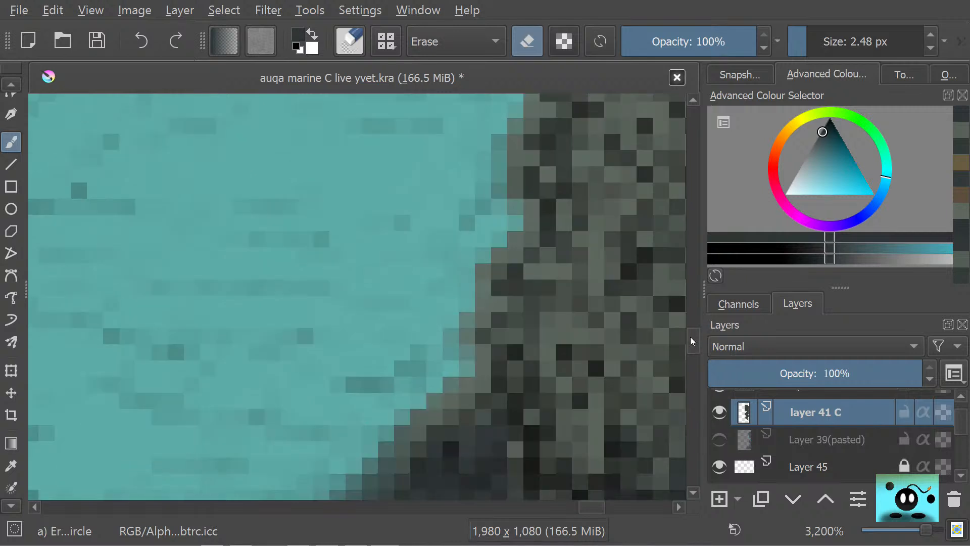
{"action": "mouse_move", "coordinate": [429, 301]}
{"action": "left_mouse_down"}
{"action": "mouse_move", "coordinate": [309, 416]}
{"action": "mouse_move", "coordinate": [324, 425]}
{"action": "mouse_move", "coordinate": [369, 369]}
{"action": "mouse_move", "coordinate": [281, 470]}
{"action": "mouse_move", "coordinate": [339, 431]}
{"action": "mouse_move", "coordinate": [291, 479]}
{"action": "mouse_move", "coordinate": [340, 435]}
{"action": "mouse_move", "coordinate": [325, 453]}
{"action": "mouse_move", "coordinate": [378, 351]}
{"action": "left_mouse_up"}
- Erase the soft edge of the dark rock down into the V-shaped gap between the two rocks
{"action": "scroll", "coordinate": [662, 350], "scroll_direction": "down", "scroll_amount": 6}
{"action": "scroll", "coordinate": [662, 350], "scroll_direction": "up", "scroll_amount": 4}
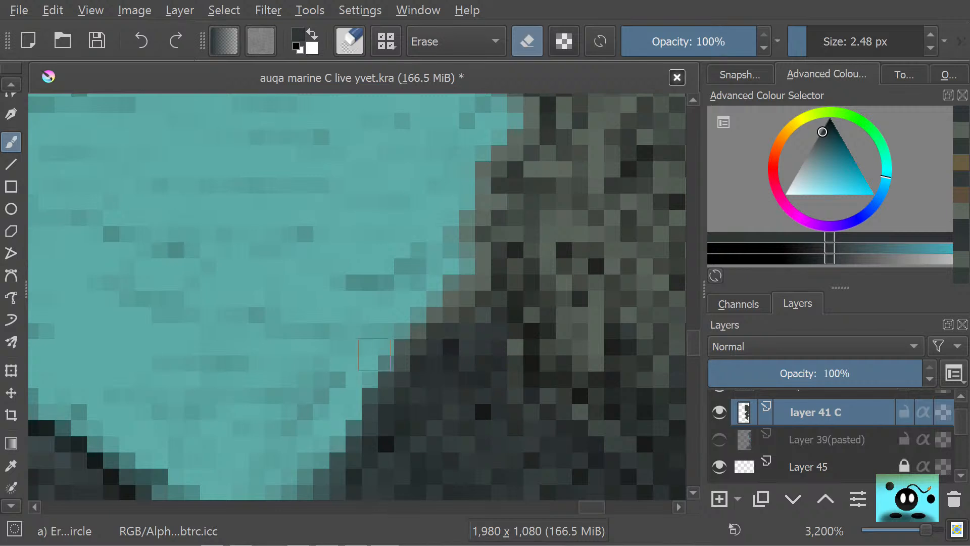
{"action": "scroll", "coordinate": [697, 352], "scroll_direction": "down", "scroll_amount": 6}
{"action": "mouse_move", "coordinate": [323, 303]}
{"action": "left_mouse_down"}
{"action": "mouse_move", "coordinate": [296, 394]}
{"action": "mouse_move", "coordinate": [321, 372]}
{"action": "mouse_move", "coordinate": [309, 396]}
{"action": "mouse_move", "coordinate": [319, 450]}
{"action": "mouse_move", "coordinate": [321, 364]}
{"action": "mouse_move", "coordinate": [306, 338]}
{"action": "mouse_move", "coordinate": [331, 399]}
{"action": "mouse_move", "coordinate": [321, 435]}
{"action": "left_mouse_up"}
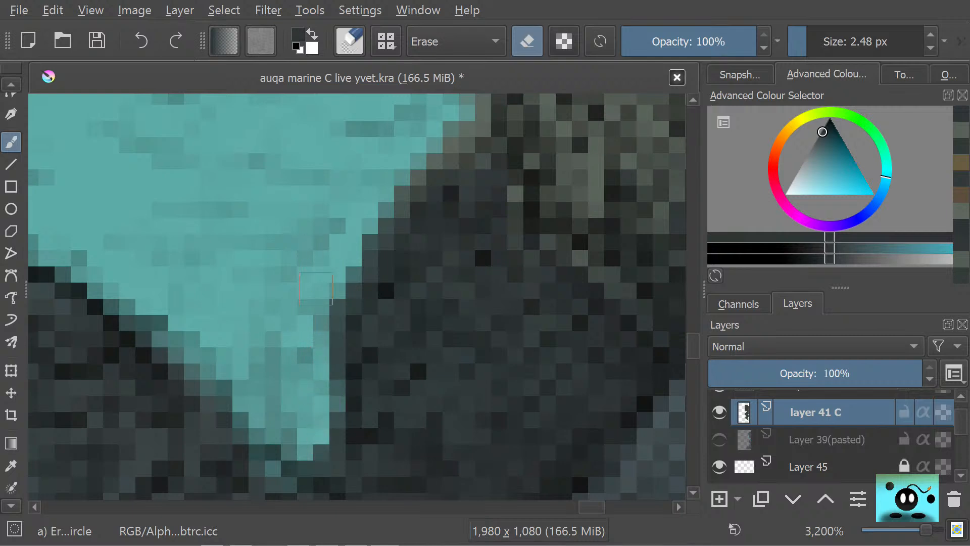
- Examine the trimmed mossy rock edge against the water at several magnifications, from close up to the surrounding scene
{"action": "scroll", "coordinate": [688, 346], "scroll_direction": "up", "scroll_amount": 3}
{"action": "mouse_move", "coordinate": [689, 347]}
{"action": "left_mouse_down"}
{"action": "mouse_move", "coordinate": [688, 338]}
{"action": "mouse_move", "coordinate": [693, 346]}
{"action": "left_mouse_up"}
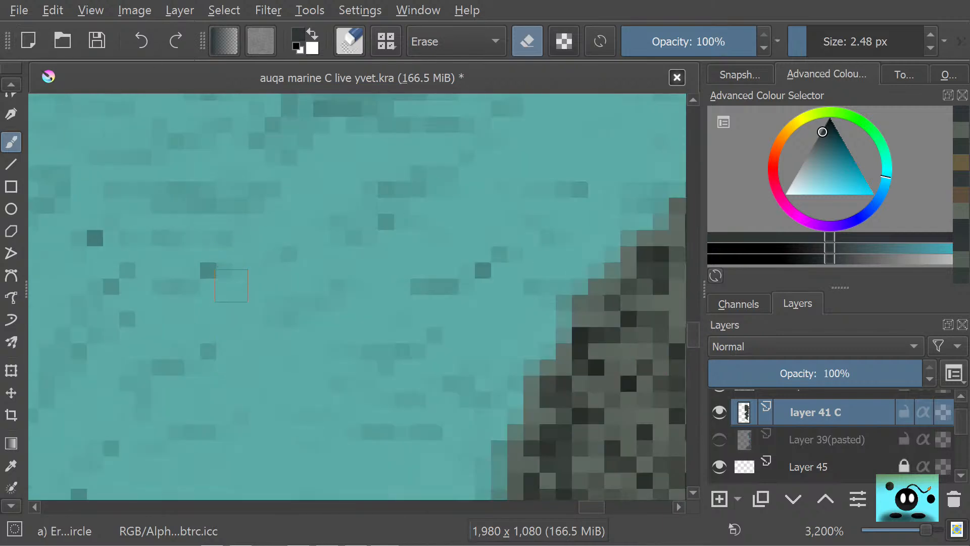
{"action": "key", "text": "minus"}
{"action": "key", "text": "minus"}
{"action": "key", "text": "minus"}
{"action": "key", "text": "minus"}
{"action": "key", "text": "minus"}
{"action": "key", "text": "minus"}
{"action": "key", "text": "minus"}
{"action": "key", "text": "minus"}
{"action": "key", "text": "minus"}
{"action": "key", "text": "minus"}
{"action": "key", "text": "minus"}
{"action": "key", "text": "minus"}
{"action": "key", "text": "plus"}
{"action": "key", "text": "plus"}
{"action": "key", "text": "plus"}
{"action": "key", "text": "plus"}
{"action": "key", "text": "plus"}
{"action": "key", "text": "plus"}
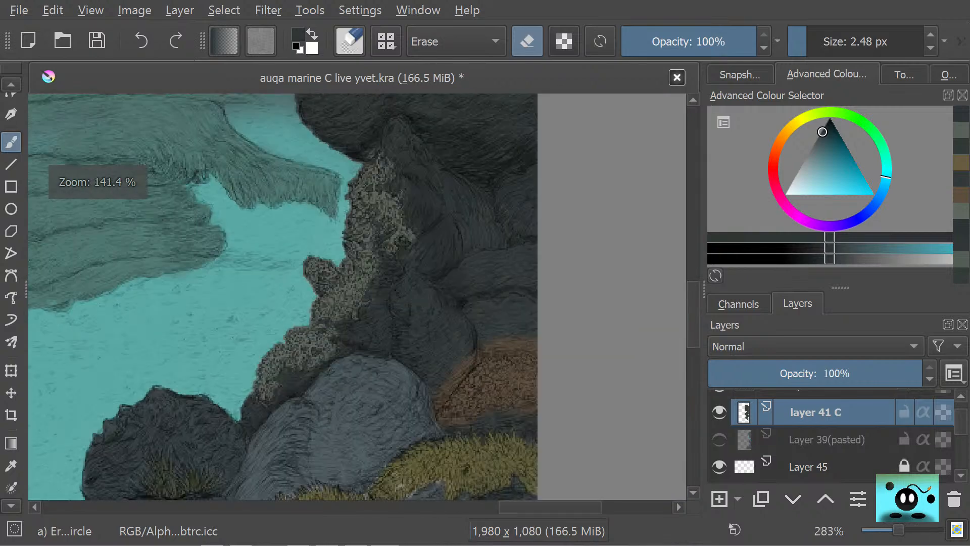
{"action": "key", "text": "plus"}
{"action": "key", "text": "minus"}
{"action": "key", "text": "minus"}
{"action": "key", "text": "minus"}
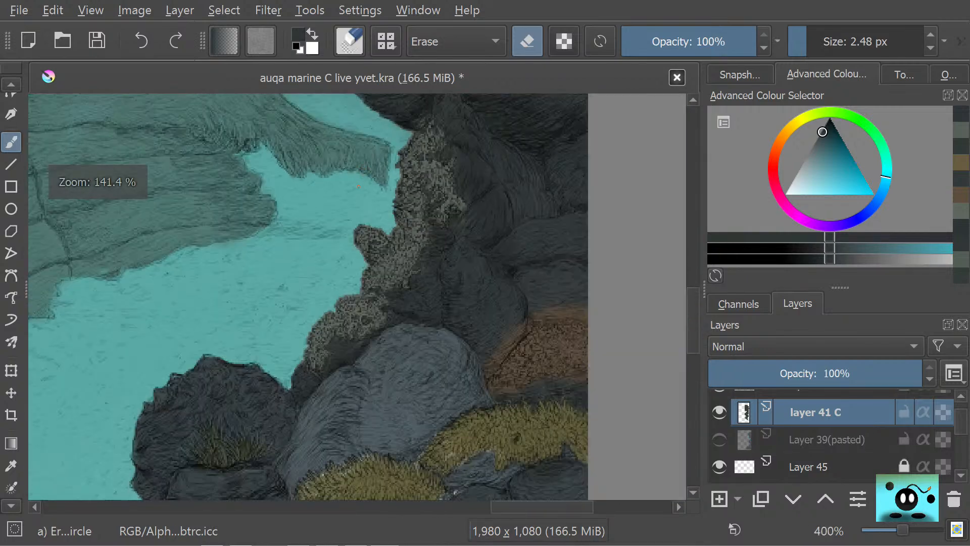
{"action": "key", "text": "plus"}
{"action": "key", "text": "plus"}
{"action": "key", "text": "plus"}
{"action": "key", "text": "plus"}
{"action": "key", "text": "plus"}
{"action": "key", "text": "minus"}
{"action": "key", "text": "minus"}
{"action": "key", "text": "minus"}
{"action": "key", "text": "minus"}
{"action": "key", "text": "minus"}
{"action": "key", "text": "minus"}
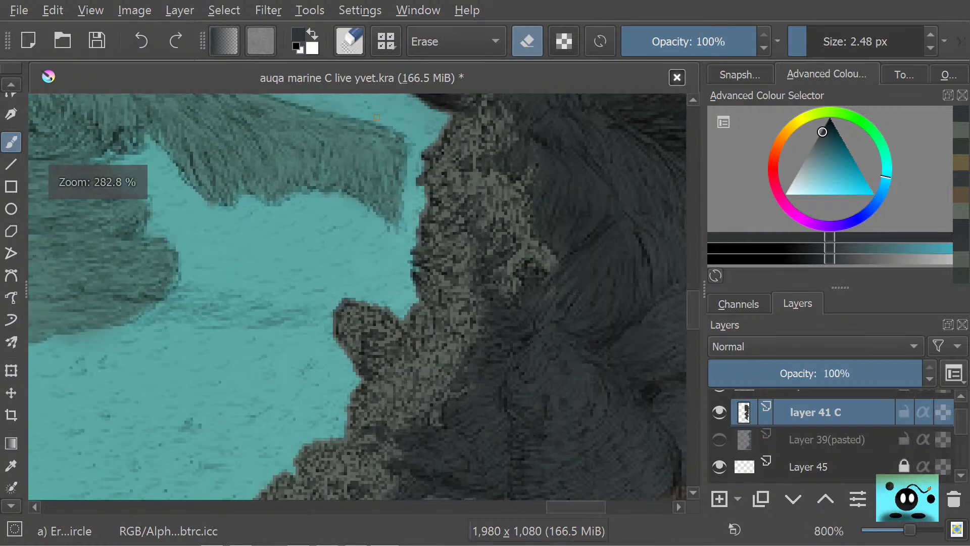
{"action": "key", "text": "plus"}
{"action": "key", "text": "plus"}
{"action": "key", "text": "plus"}
{"action": "key", "text": "plus"}
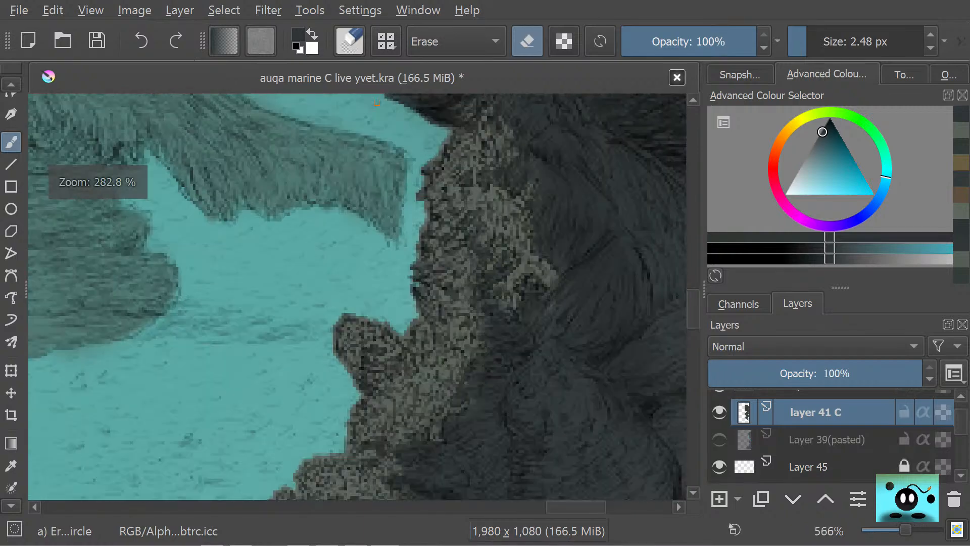
{"action": "key", "text": "minus"}
{"action": "key", "text": "minus"}
{"action": "key", "text": "minus"}
{"action": "key", "text": "minus"}
{"action": "key", "text": "minus"}
{"action": "key", "text": "minus"}
{"action": "key", "text": "plus"}
{"action": "key", "text": "plus"}
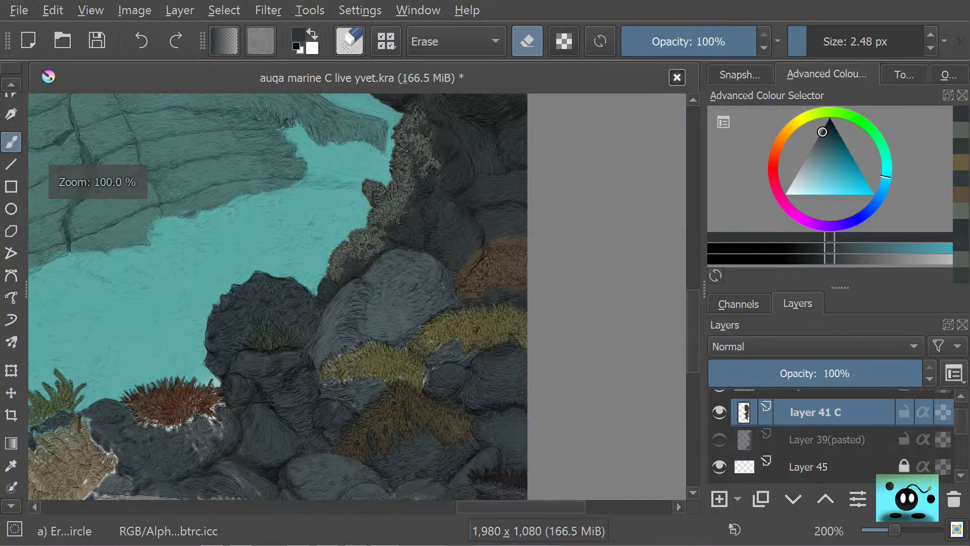
- Erase the remaining fringe around the rounded mossy bump and roughen the rock edge just below it
{"action": "key", "text": "plus"}
{"action": "key", "text": "plus"}
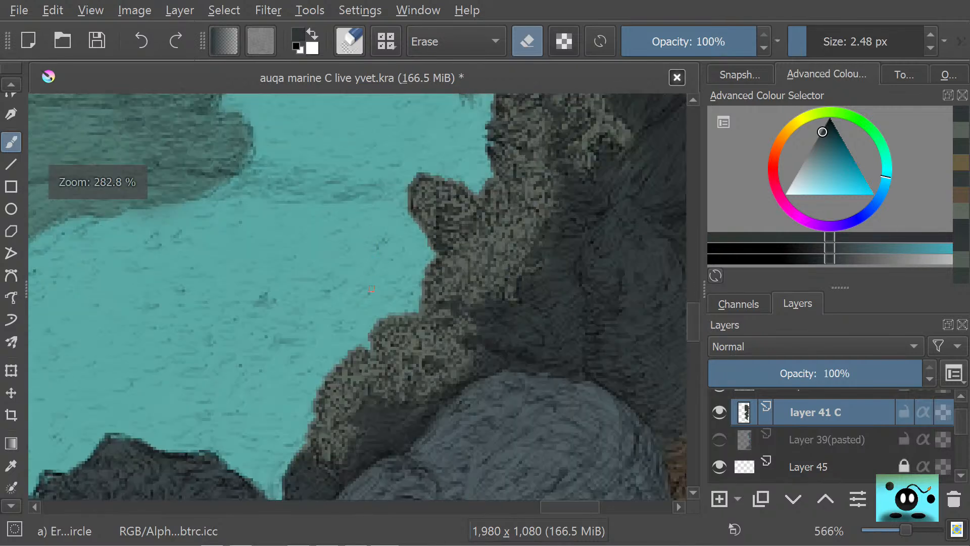
{"action": "key", "text": "plus"}
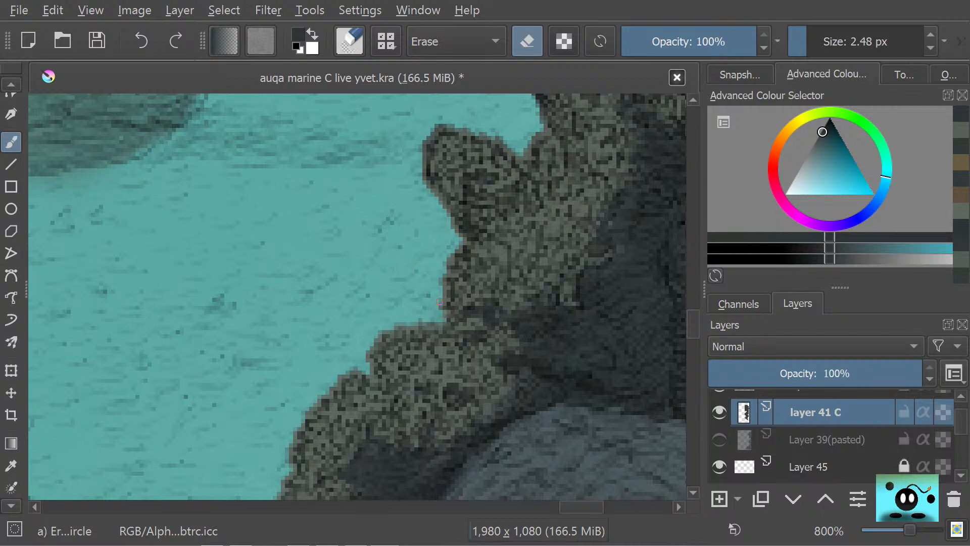
{"action": "left_click_drag", "start_coordinate": [439, 302], "coordinate": [441, 301]}
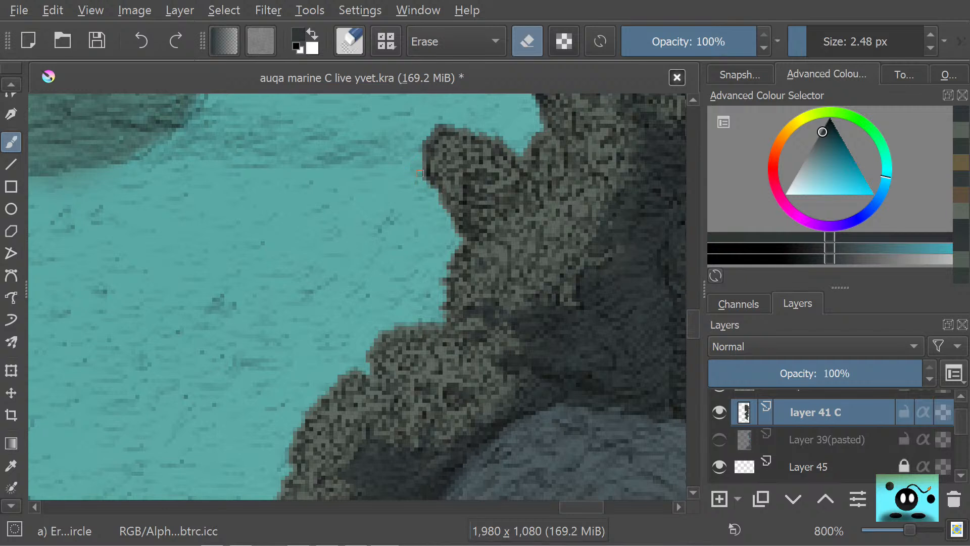
{"action": "mouse_move", "coordinate": [420, 173]}
{"action": "left_mouse_down"}
{"action": "mouse_move", "coordinate": [433, 130]}
{"action": "mouse_move", "coordinate": [424, 143]}
{"action": "mouse_move", "coordinate": [445, 120]}
{"action": "mouse_move", "coordinate": [495, 132]}
{"action": "mouse_move", "coordinate": [524, 167]}
{"action": "mouse_move", "coordinate": [523, 141]}
{"action": "mouse_move", "coordinate": [541, 123]}
{"action": "mouse_move", "coordinate": [529, 141]}
{"action": "left_mouse_up"}
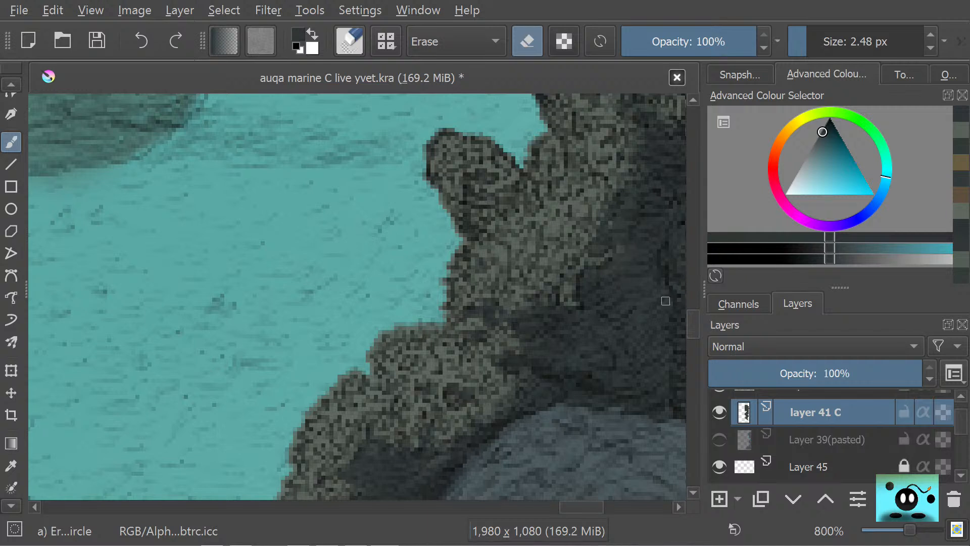
- Trim the vertical mossy edge above the bump with small eraser strokes up to the dark overhang
{"action": "left_click_drag", "start_coordinate": [688, 330], "coordinate": [689, 306]}
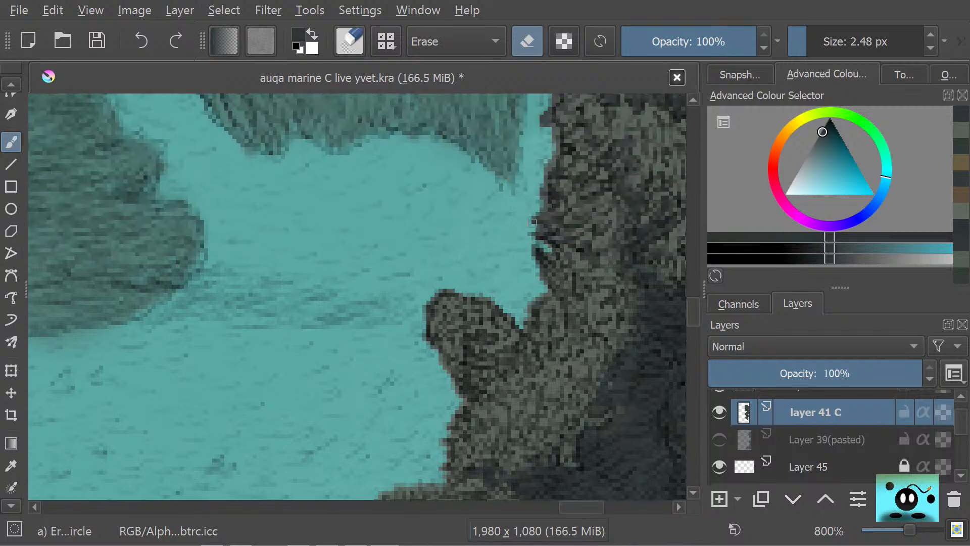
{"action": "left_click_drag", "start_coordinate": [532, 223], "coordinate": [536, 228]}
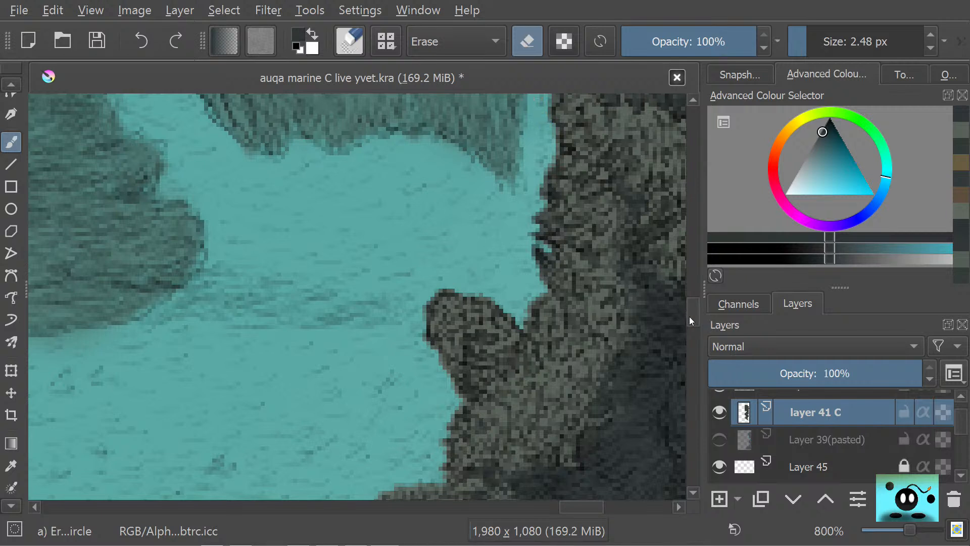
{"action": "left_click_drag", "start_coordinate": [689, 317], "coordinate": [688, 307]}
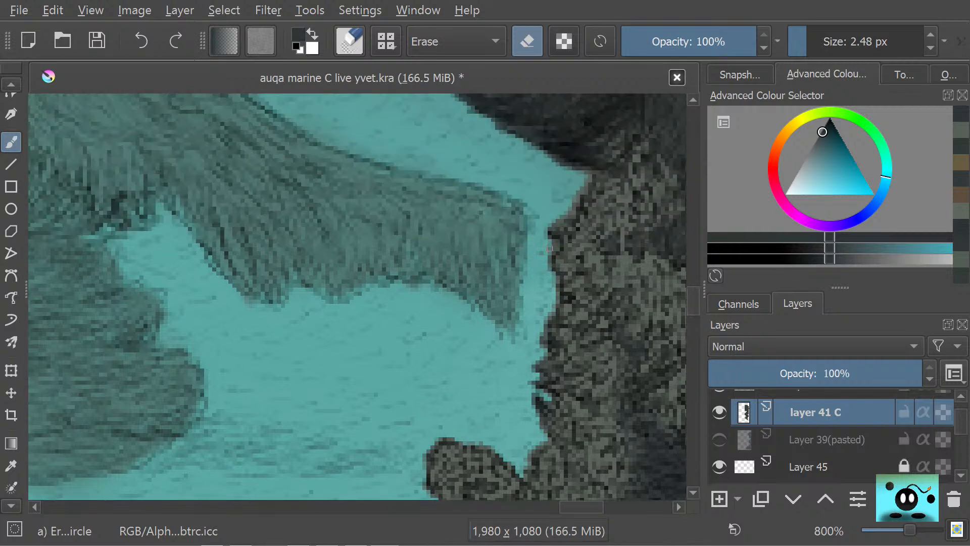
{"action": "left_click", "coordinate": [570, 211]}
{"action": "left_click_drag", "start_coordinate": [578, 192], "coordinate": [587, 177]}
- Erase leftover fringe at the small lower notch and along the mossy slope beneath it
{"action": "left_click_drag", "start_coordinate": [692, 303], "coordinate": [686, 335]}
{"action": "left_click_drag", "start_coordinate": [568, 508], "coordinate": [571, 507]}
{"action": "scroll", "coordinate": [689, 343], "scroll_direction": "up", "scroll_amount": 3}
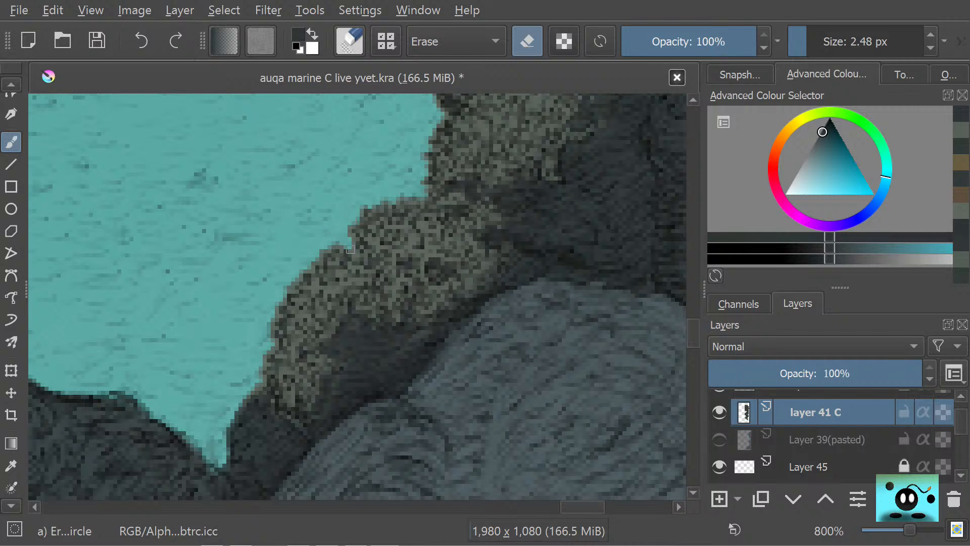
{"action": "left_click_drag", "start_coordinate": [346, 246], "coordinate": [334, 243]}
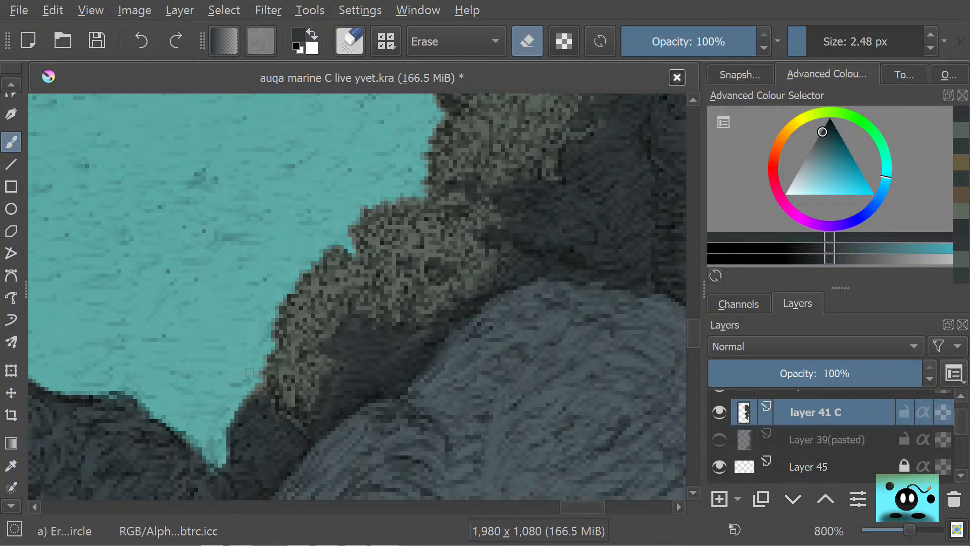
- Paint over the blurred brown fringe along the brown patch's diagonal edge with the Pencil-2 brush in dark slate
{"action": "key", "text": "/"}
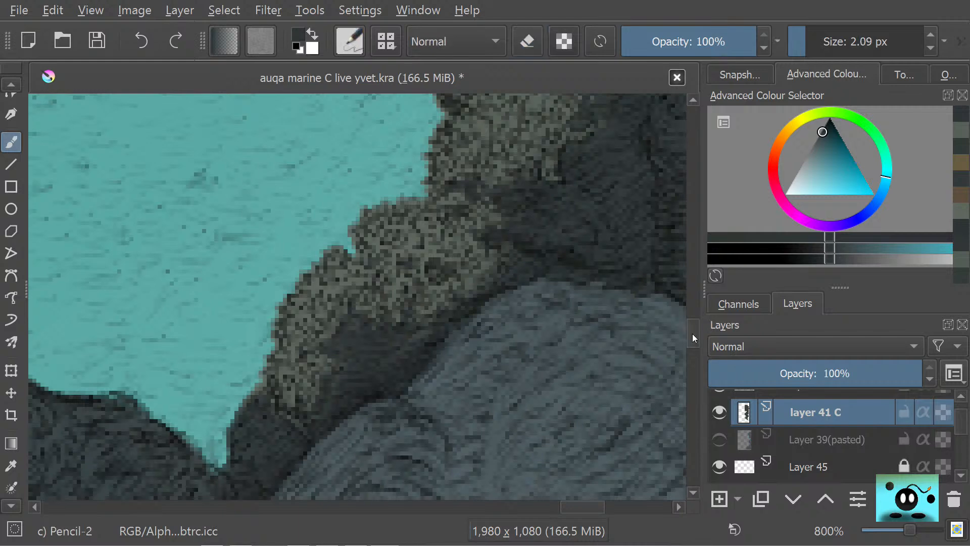
{"action": "mouse_move", "coordinate": [692, 333]}
{"action": "left_mouse_down"}
{"action": "mouse_move", "coordinate": [700, 267]}
{"action": "mouse_move", "coordinate": [697, 341]}
{"action": "mouse_move", "coordinate": [703, 320]}
{"action": "left_mouse_up"}
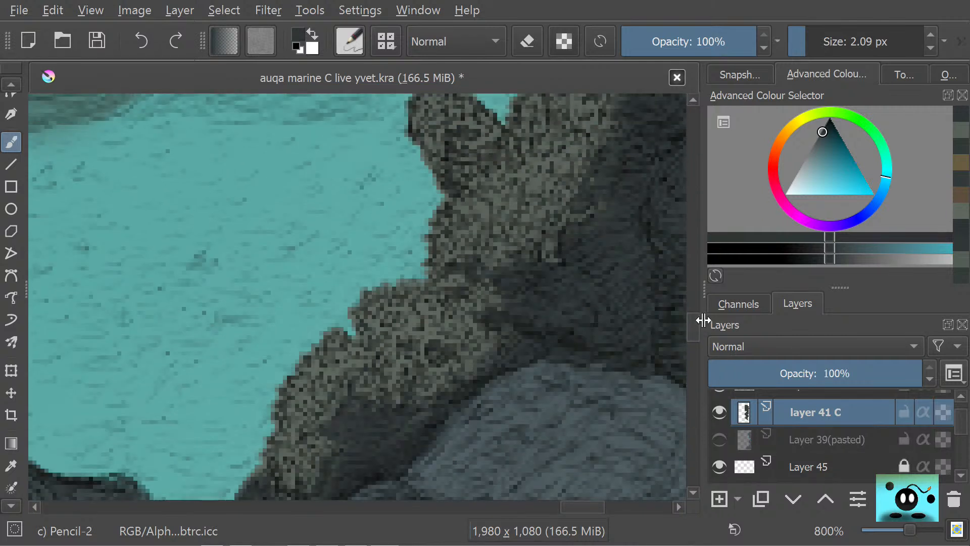
{"action": "left_click_drag", "start_coordinate": [562, 507], "coordinate": [601, 492]}
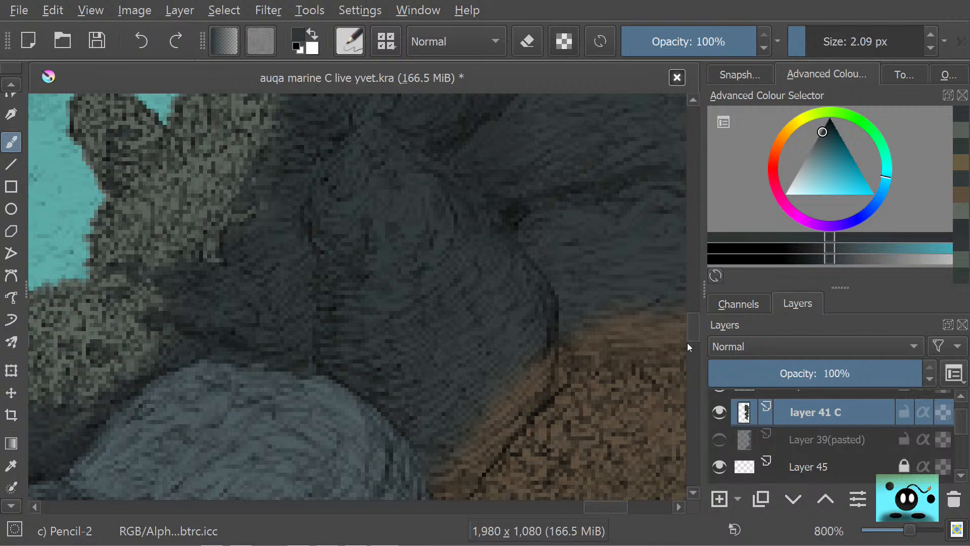
{"action": "scroll", "coordinate": [691, 341], "scroll_direction": "down", "scroll_amount": 3}
{"action": "scroll", "coordinate": [691, 339], "scroll_direction": "down", "scroll_amount": 1}
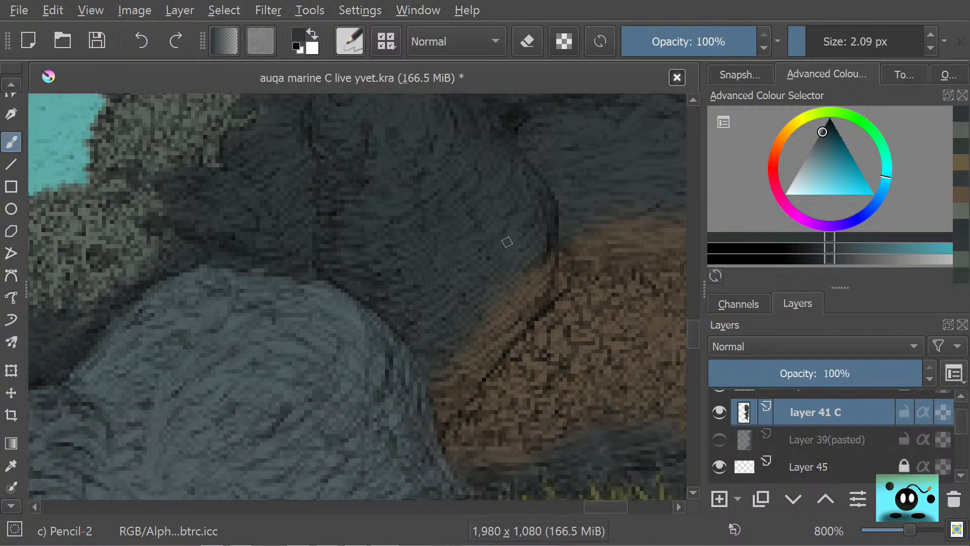
{"action": "left_click_drag", "start_coordinate": [472, 340], "coordinate": [494, 322]}
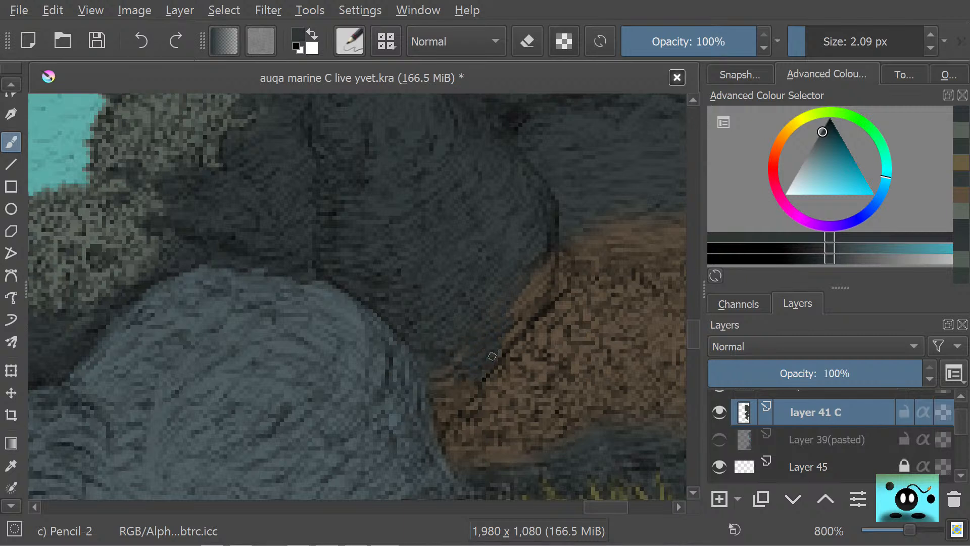
{"action": "mouse_move", "coordinate": [549, 293]}
{"action": "left_mouse_down"}
{"action": "mouse_move", "coordinate": [528, 317]}
{"action": "mouse_move", "coordinate": [553, 275]}
{"action": "mouse_move", "coordinate": [499, 324]}
{"action": "mouse_move", "coordinate": [555, 258]}
{"action": "mouse_move", "coordinate": [518, 303]}
{"action": "left_mouse_up"}
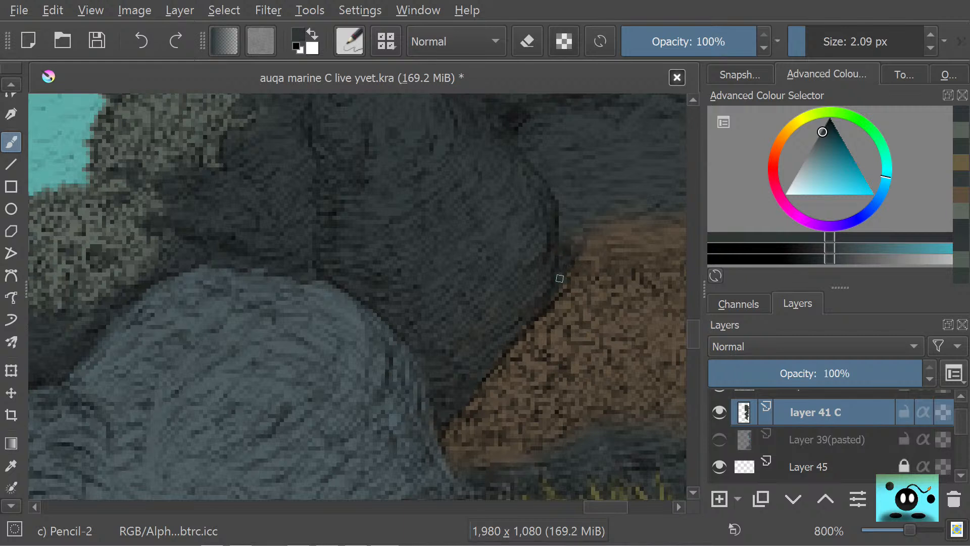
- Cover the smeared upper edge of the brown patch with dark pencil strokes, from its inner corner to the canvas border
{"action": "mouse_move", "coordinate": [590, 275]}
{"action": "left_mouse_down"}
{"action": "mouse_move", "coordinate": [596, 227]}
{"action": "mouse_move", "coordinate": [583, 248]}
{"action": "mouse_move", "coordinate": [586, 232]}
{"action": "mouse_move", "coordinate": [580, 239]}
{"action": "mouse_move", "coordinate": [590, 212]}
{"action": "left_mouse_up"}
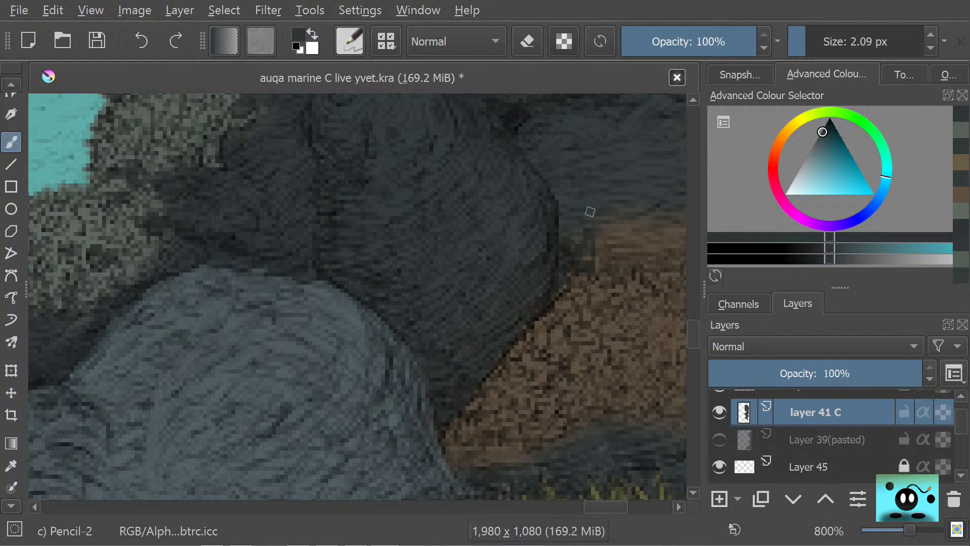
{"action": "scroll", "coordinate": [615, 505], "scroll_direction": "right", "scroll_amount": 3}
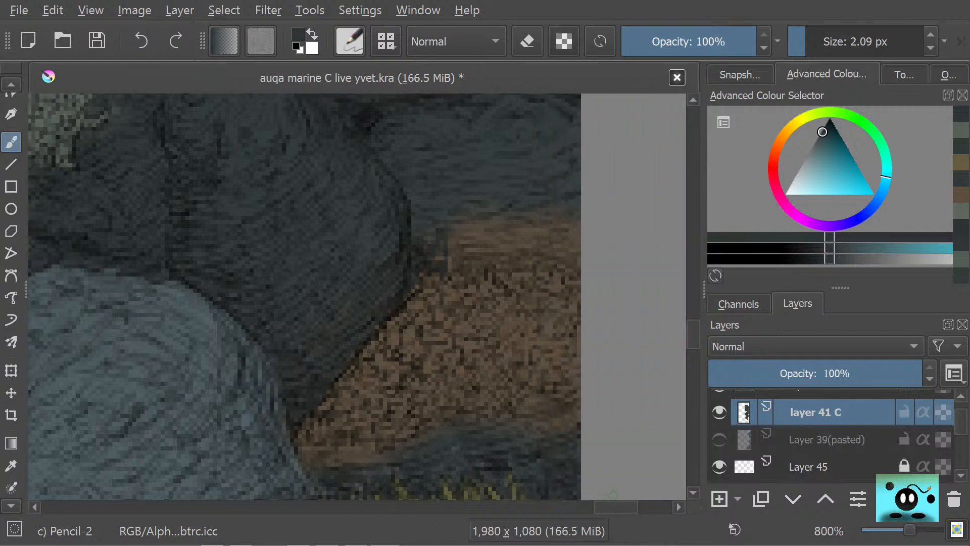
{"action": "mouse_move", "coordinate": [452, 251]}
{"action": "left_mouse_down"}
{"action": "mouse_move", "coordinate": [480, 255]}
{"action": "mouse_move", "coordinate": [473, 230]}
{"action": "mouse_move", "coordinate": [518, 247]}
{"action": "mouse_move", "coordinate": [536, 240]}
{"action": "mouse_move", "coordinate": [528, 219]}
{"action": "mouse_move", "coordinate": [561, 248]}
{"action": "mouse_move", "coordinate": [538, 215]}
{"action": "mouse_move", "coordinate": [590, 263]}
{"action": "mouse_move", "coordinate": [574, 225]}
{"action": "mouse_move", "coordinate": [542, 201]}
{"action": "left_mouse_up"}
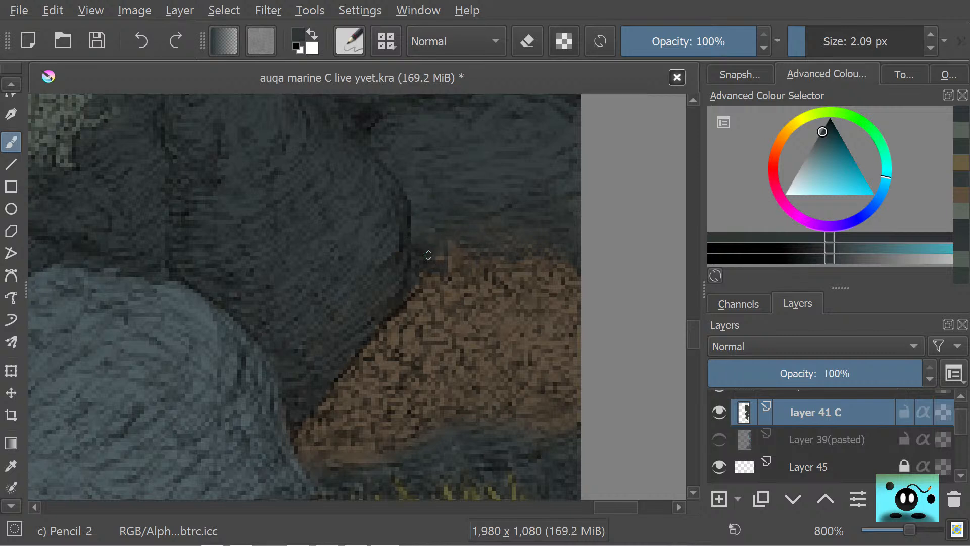
{"action": "mouse_move", "coordinate": [438, 243]}
{"action": "left_mouse_down"}
{"action": "mouse_move", "coordinate": [448, 267]}
{"action": "mouse_move", "coordinate": [446, 242]}
{"action": "mouse_move", "coordinate": [467, 269]}
{"action": "mouse_move", "coordinate": [459, 242]}
{"action": "left_mouse_up"}
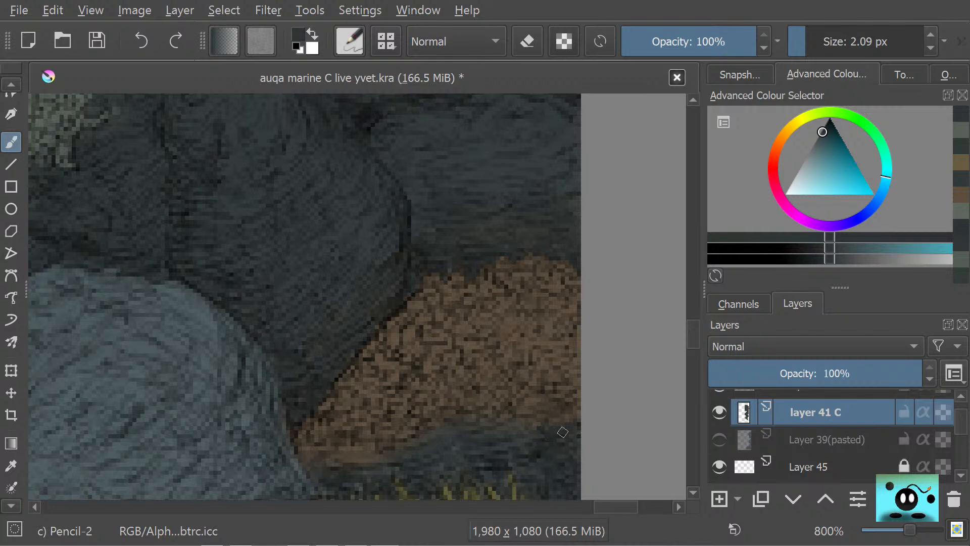
- Redefine the lower edge of the brown patch with short dark pencil strokes above the grey rock
{"action": "mouse_move", "coordinate": [567, 432]}
{"action": "left_mouse_down"}
{"action": "mouse_move", "coordinate": [552, 415]}
{"action": "mouse_move", "coordinate": [552, 429]}
{"action": "mouse_move", "coordinate": [532, 418]}
{"action": "left_mouse_up"}
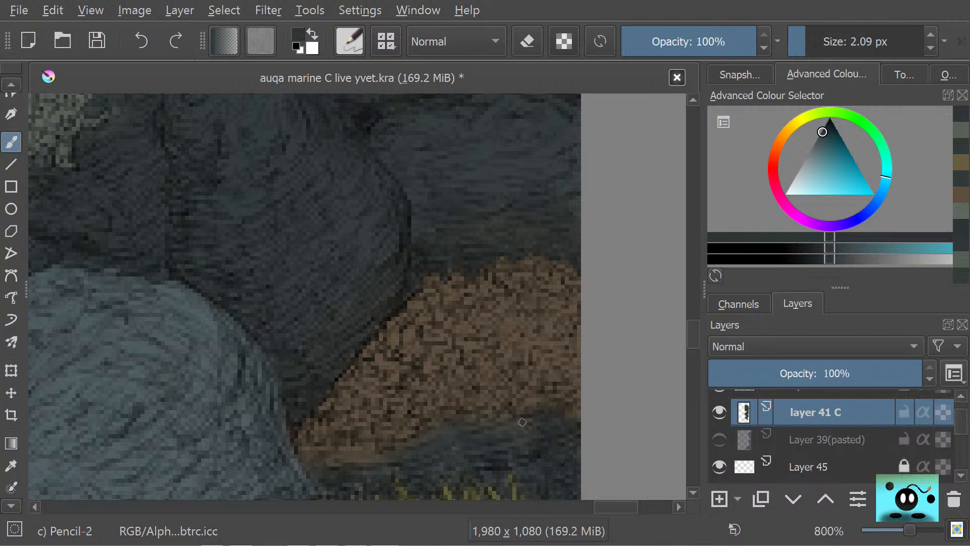
{"action": "left_click_drag", "start_coordinate": [526, 420], "coordinate": [520, 411]}
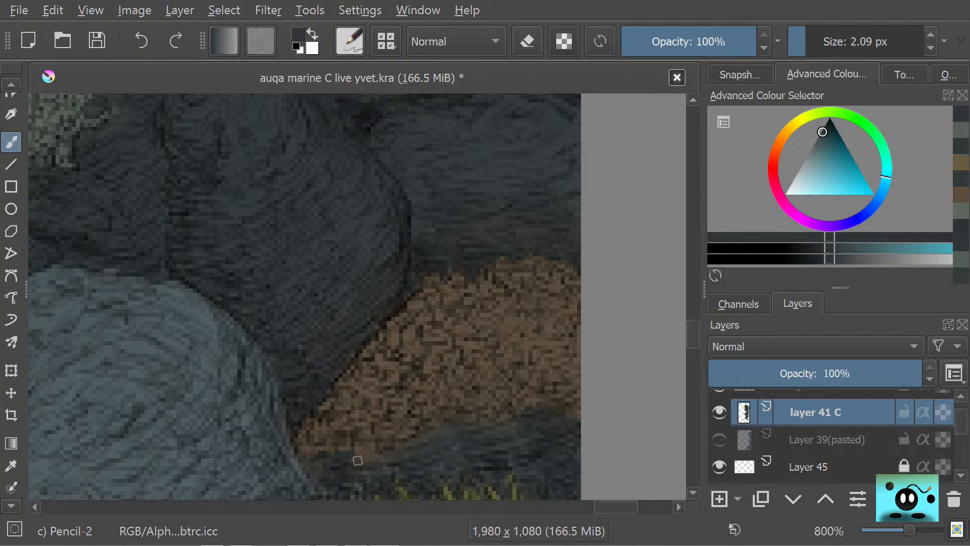
{"action": "left_click_drag", "start_coordinate": [357, 458], "coordinate": [362, 457]}
{"action": "key", "text": "ctrl+z"}
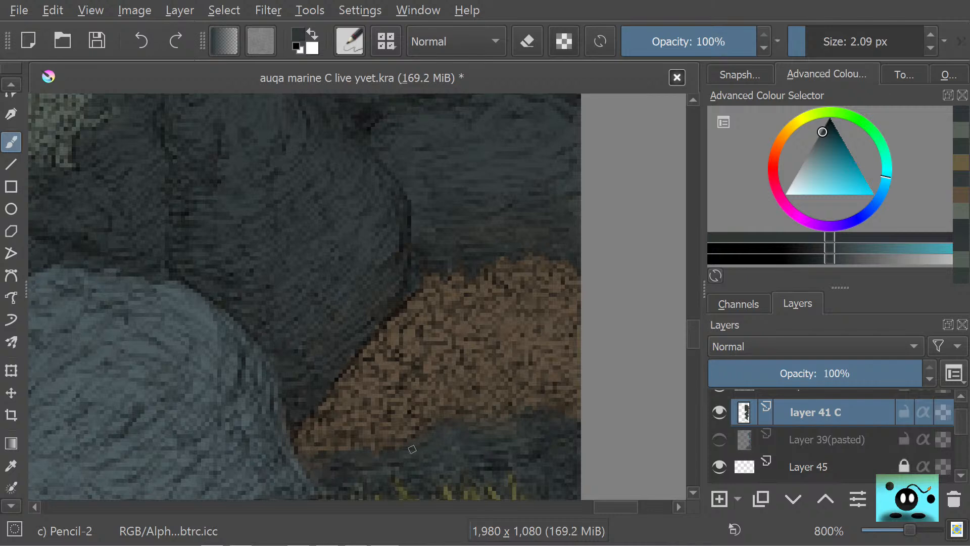
{"action": "right_click", "coordinate": [354, 458]}
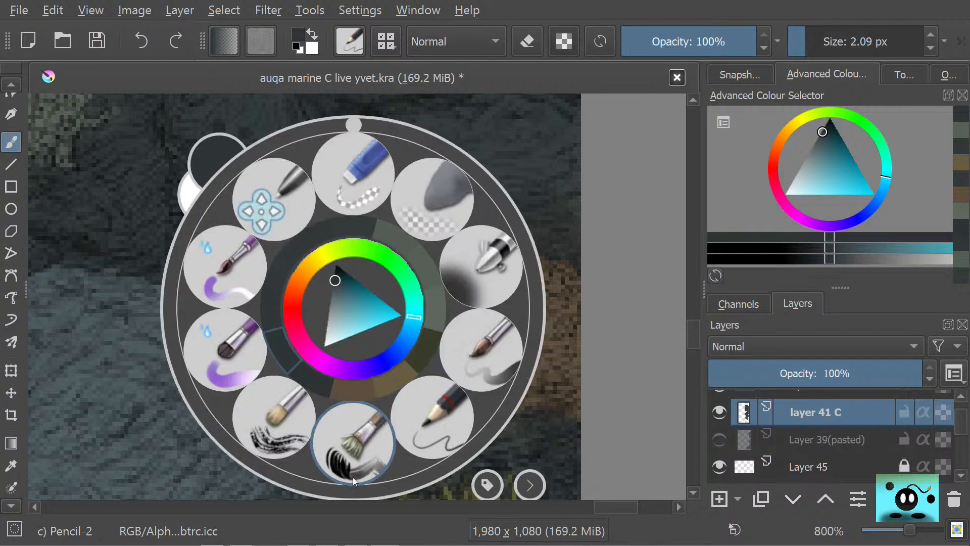
{"action": "left_click", "coordinate": [548, 467]}
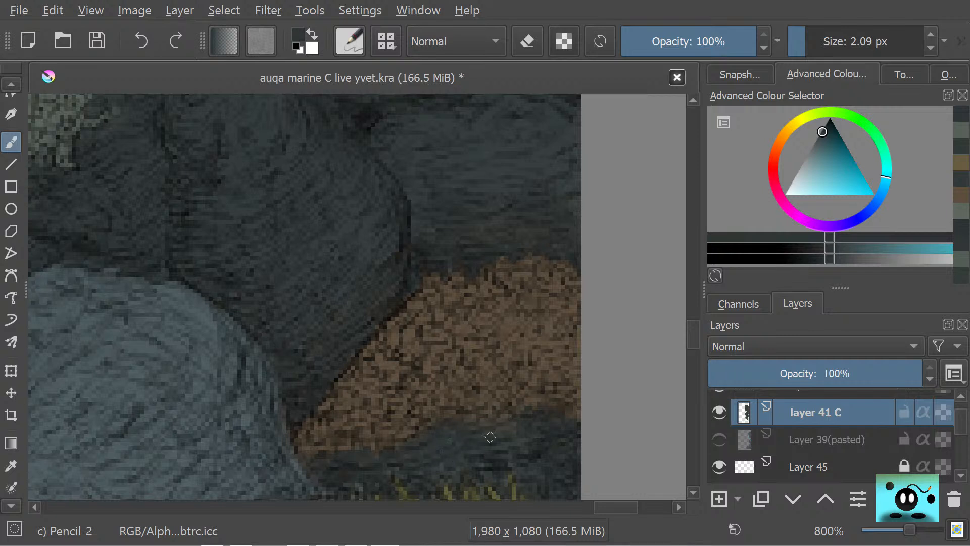
{"action": "left_click_drag", "start_coordinate": [499, 438], "coordinate": [489, 437]}
- Sample a dark brown from the brown patch and add pencil texture near its lower edge
{"action": "left_click", "coordinate": [11, 466]}
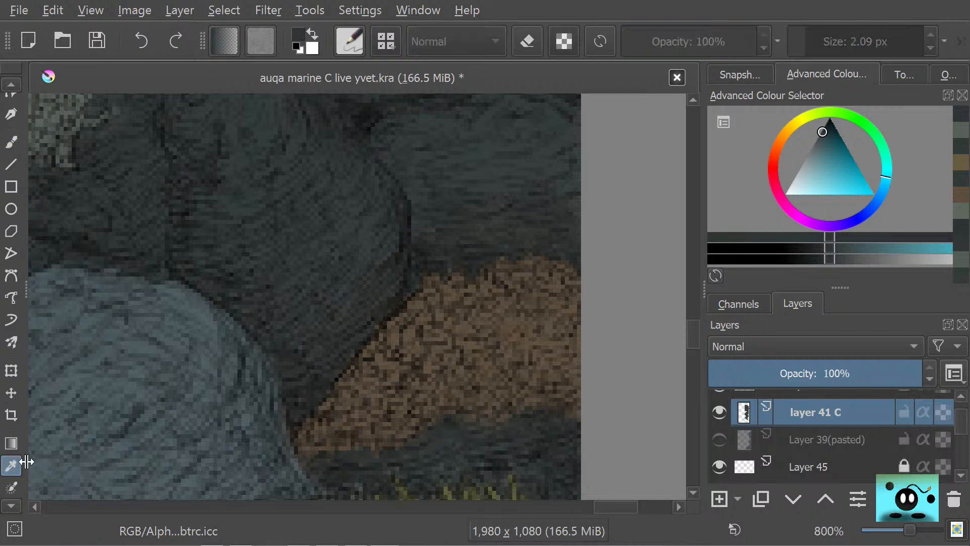
{"action": "left_click", "coordinate": [527, 354]}
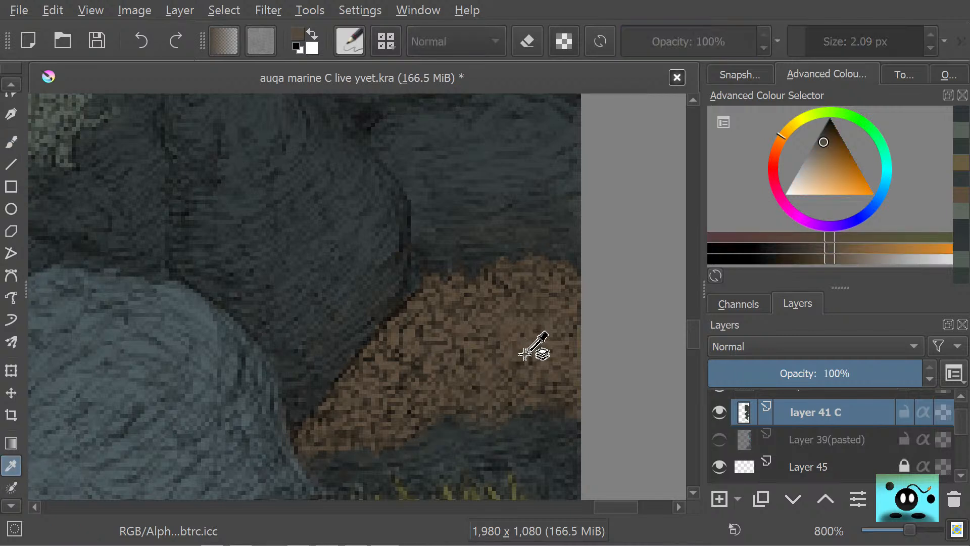
{"action": "left_click", "coordinate": [17, 136]}
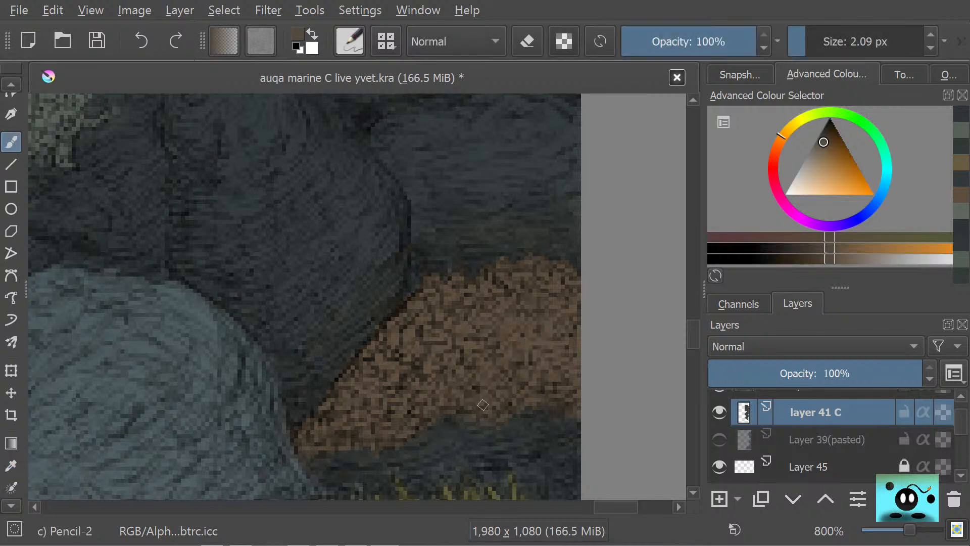
{"action": "mouse_move", "coordinate": [467, 398]}
{"action": "left_mouse_down"}
{"action": "mouse_move", "coordinate": [452, 396]}
{"action": "mouse_move", "coordinate": [431, 417]}
{"action": "mouse_move", "coordinate": [433, 404]}
{"action": "left_mouse_up"}
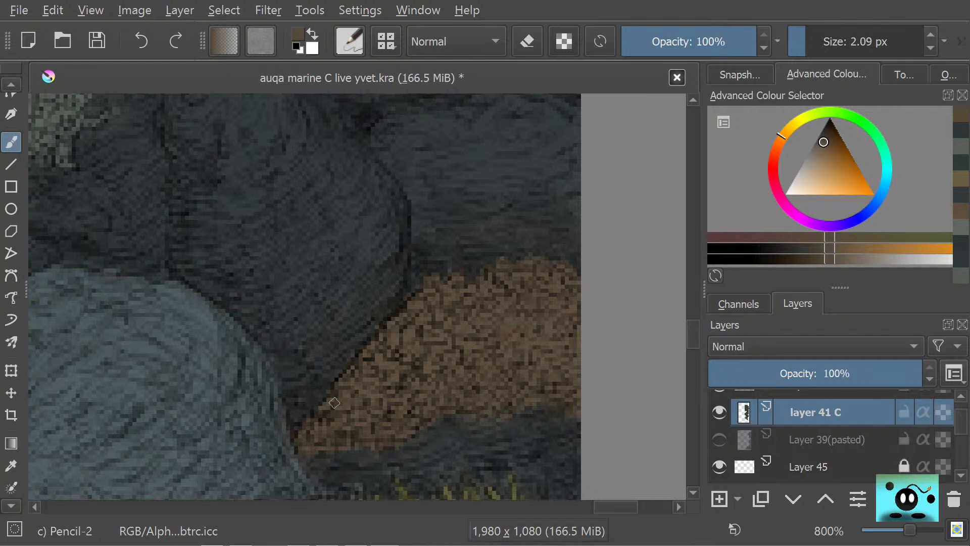
- Sample the dark slate of the rock below the brown patch and touch up the boundary near the canvas border
{"action": "left_click", "coordinate": [11, 465]}
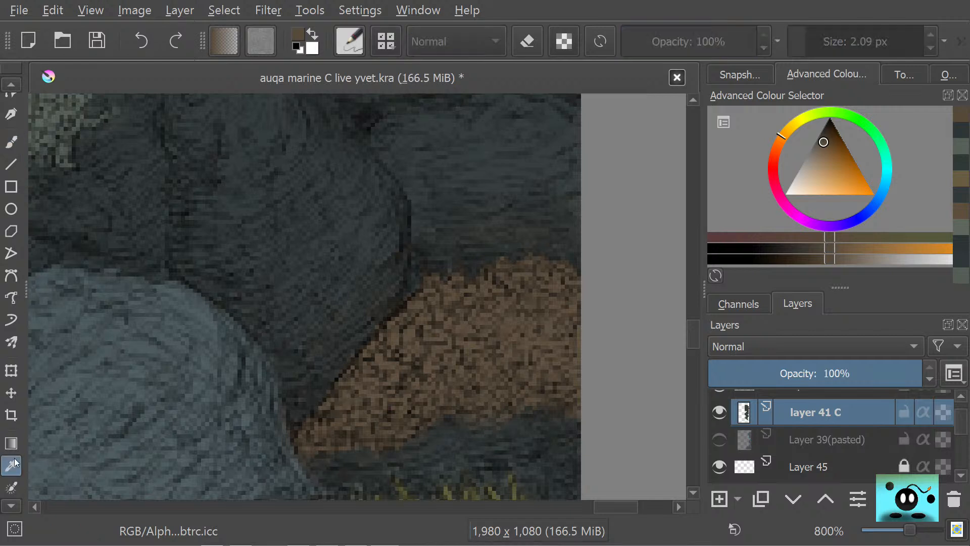
{"action": "left_click", "coordinate": [526, 448]}
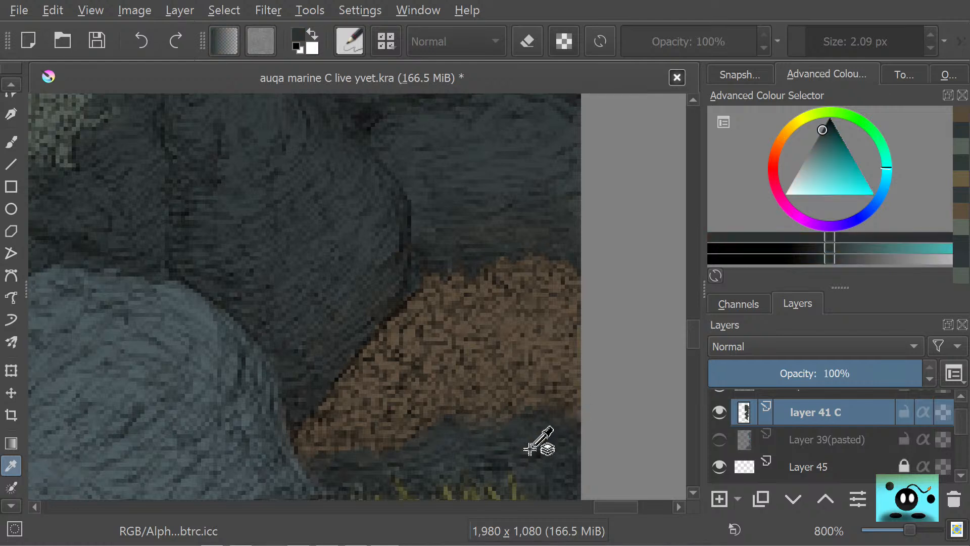
{"action": "key", "text": "b"}
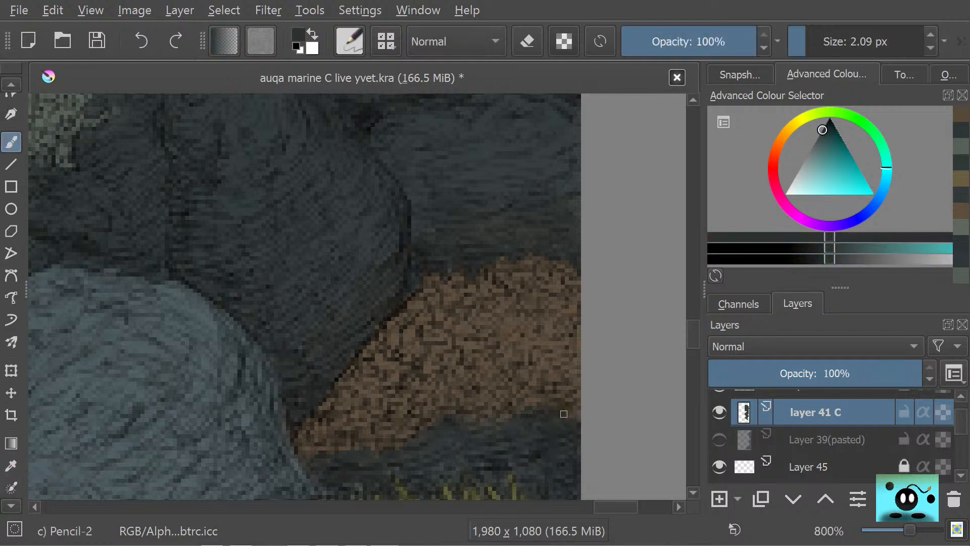
{"action": "left_click_drag", "start_coordinate": [575, 414], "coordinate": [539, 417]}
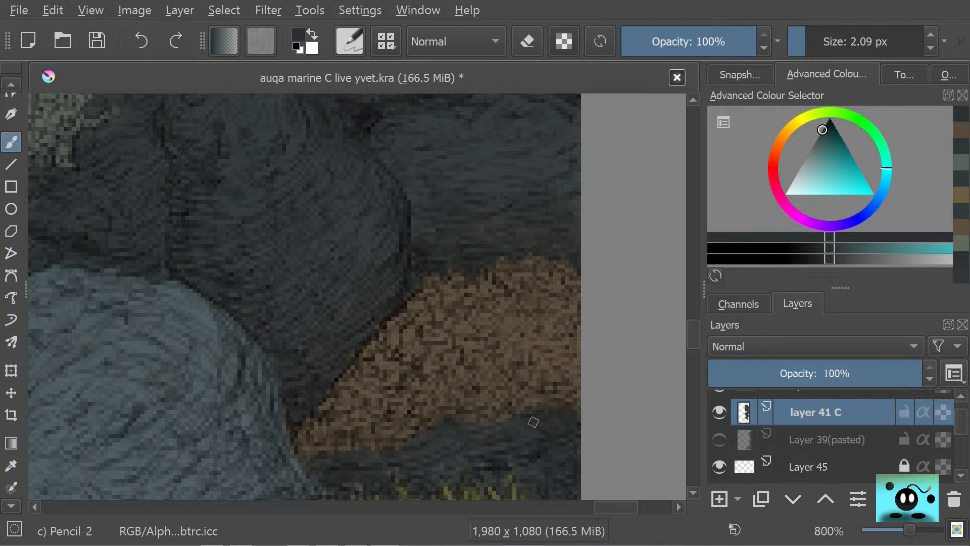
- Examine the surrounding rocks, from the grey boulders up to the red growth and starfish and back down the mossy edge
{"action": "mouse_move", "coordinate": [611, 511]}
{"action": "left_mouse_down"}
{"action": "mouse_move", "coordinate": [603, 504]}
{"action": "mouse_move", "coordinate": [611, 505]}
{"action": "left_mouse_up"}
{"action": "mouse_move", "coordinate": [692, 333]}
{"action": "left_mouse_down"}
{"action": "mouse_move", "coordinate": [694, 318]}
{"action": "mouse_move", "coordinate": [691, 340]}
{"action": "mouse_move", "coordinate": [697, 328]}
{"action": "left_mouse_up"}
{"action": "left_click_drag", "start_coordinate": [616, 507], "coordinate": [599, 507]}
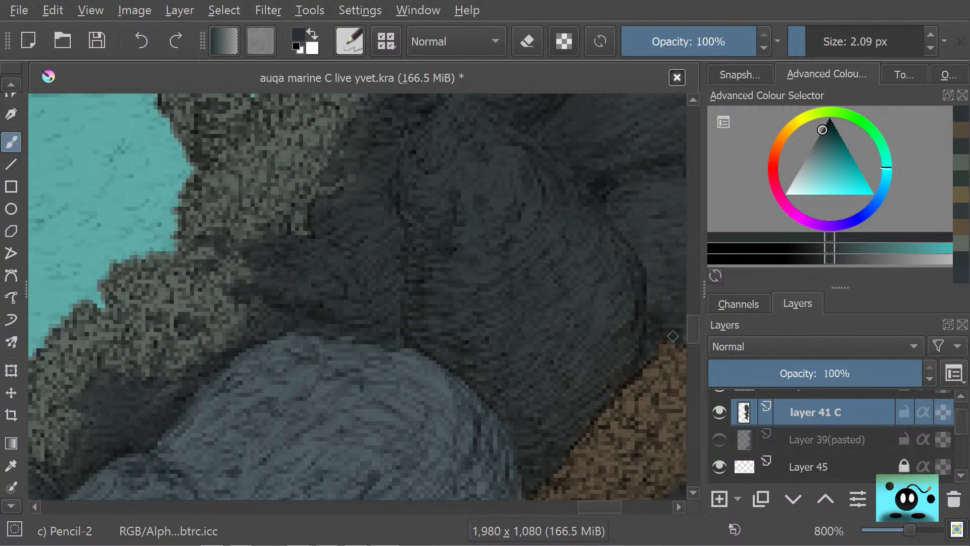
{"action": "left_click_drag", "start_coordinate": [692, 328], "coordinate": [693, 335]}
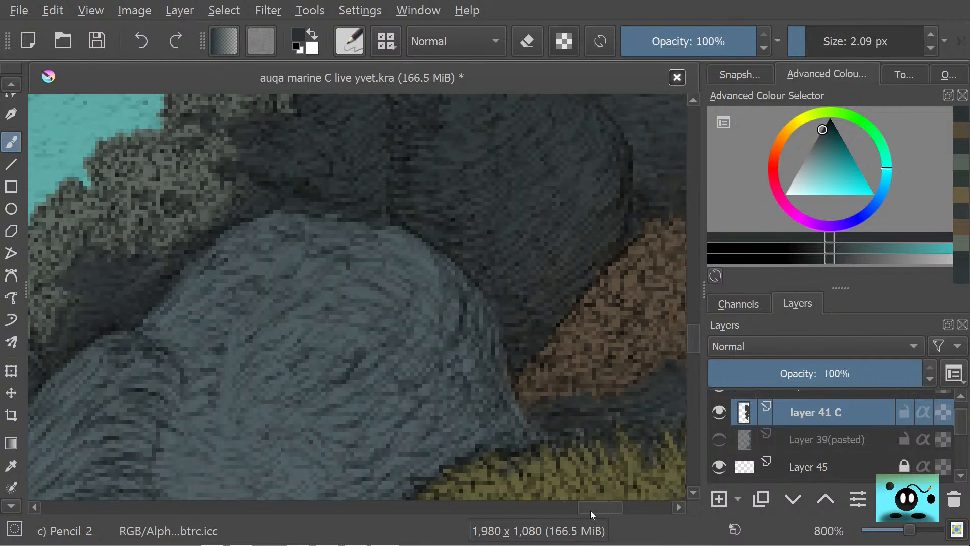
{"action": "left_click_drag", "start_coordinate": [591, 512], "coordinate": [550, 506]}
{"action": "left_click_drag", "start_coordinate": [692, 335], "coordinate": [690, 347]}
{"action": "left_click_drag", "start_coordinate": [546, 511], "coordinate": [582, 506]}
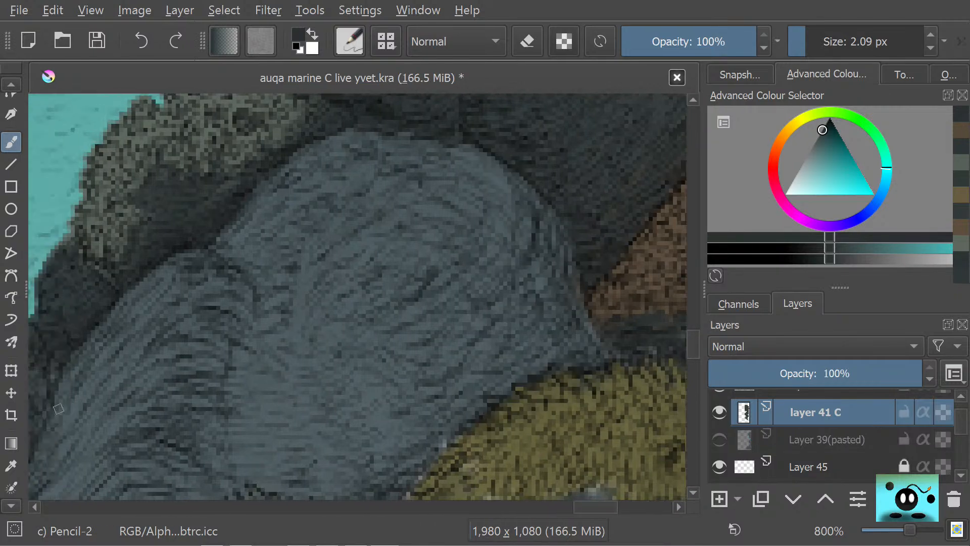
{"action": "left_click_drag", "start_coordinate": [694, 340], "coordinate": [674, 221]}
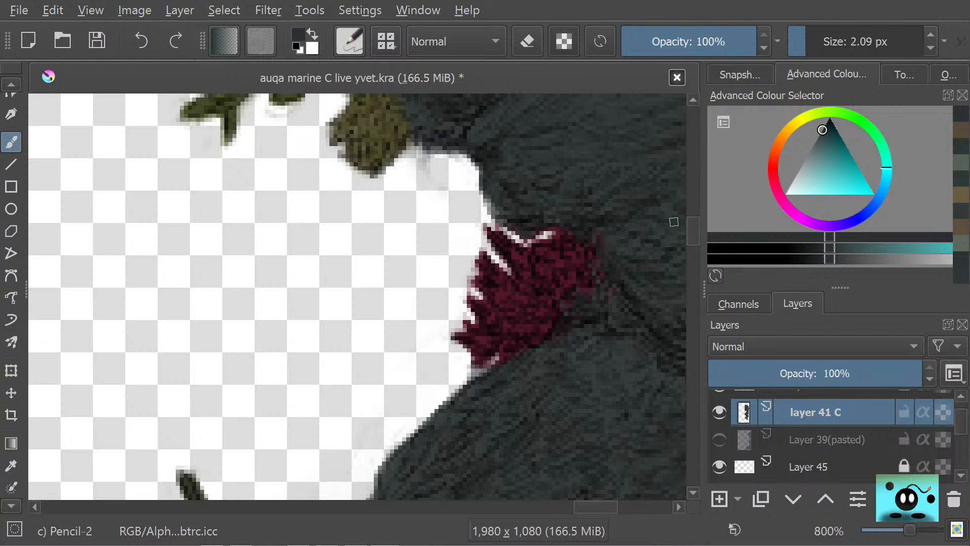
{"action": "left_click_drag", "start_coordinate": [692, 230], "coordinate": [692, 269]}
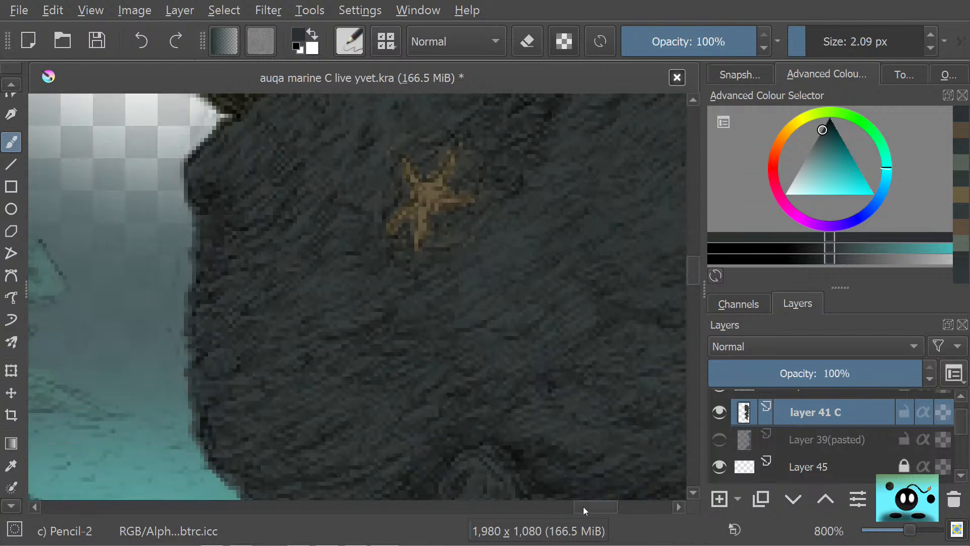
{"action": "mouse_move", "coordinate": [583, 507]}
{"action": "left_mouse_down"}
{"action": "mouse_move", "coordinate": [632, 507]}
{"action": "mouse_move", "coordinate": [592, 500]}
{"action": "left_mouse_up"}
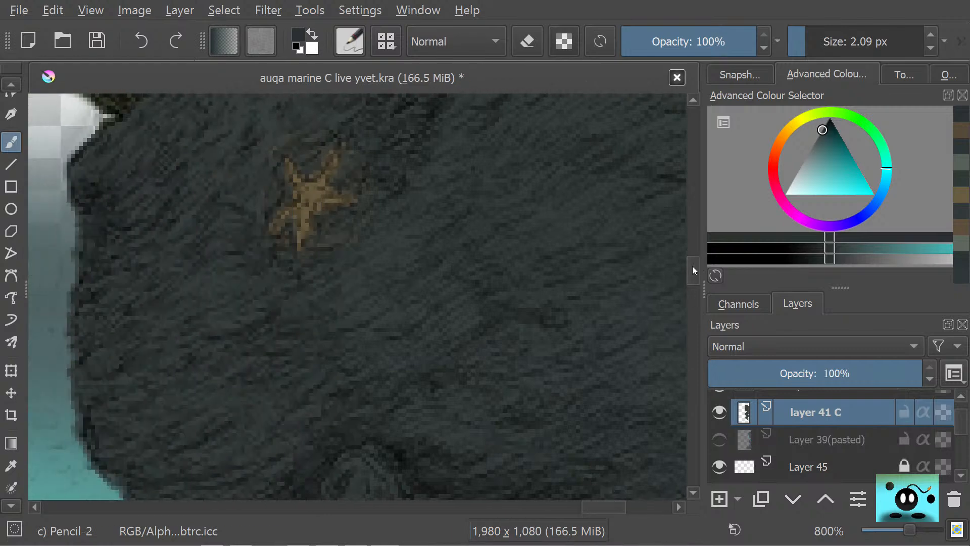
{"action": "left_click_drag", "start_coordinate": [692, 266], "coordinate": [691, 296]}
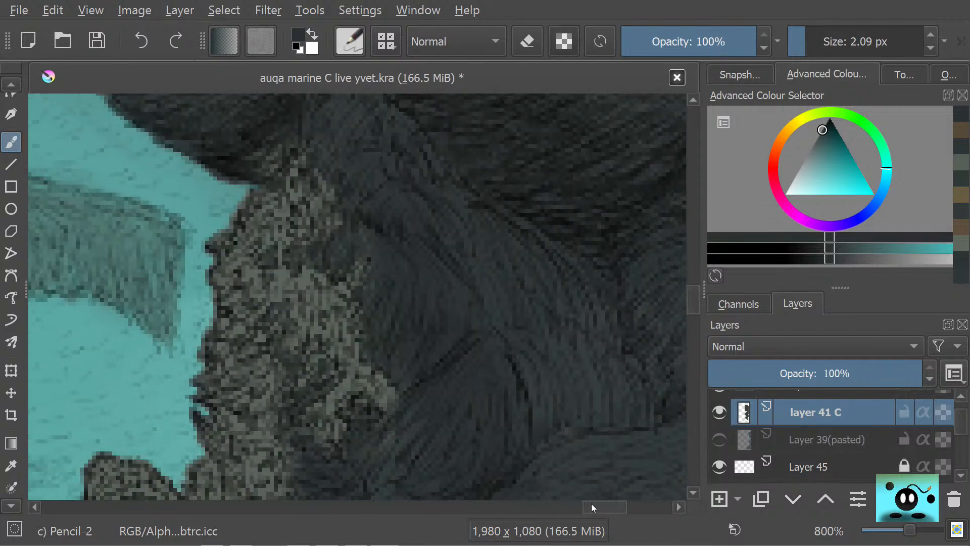
{"action": "left_click_drag", "start_coordinate": [591, 503], "coordinate": [569, 505]}
{"action": "left_click_drag", "start_coordinate": [698, 306], "coordinate": [693, 323]}
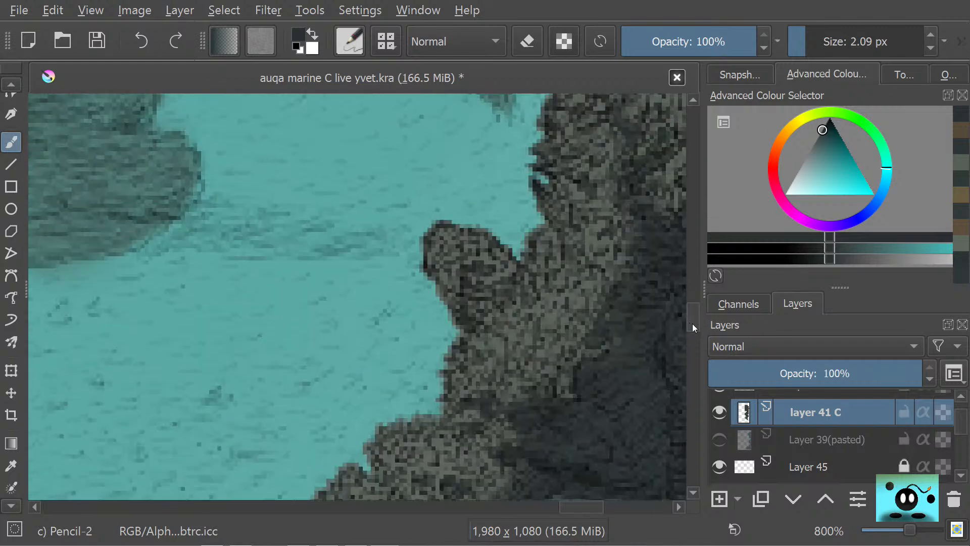
- Erase stray pixels along the upper edge of the small mossy outcrop with the circle eraser
{"action": "left_click_drag", "start_coordinate": [562, 508], "coordinate": [585, 504]}
{"action": "left_click_drag", "start_coordinate": [693, 330], "coordinate": [698, 272]}
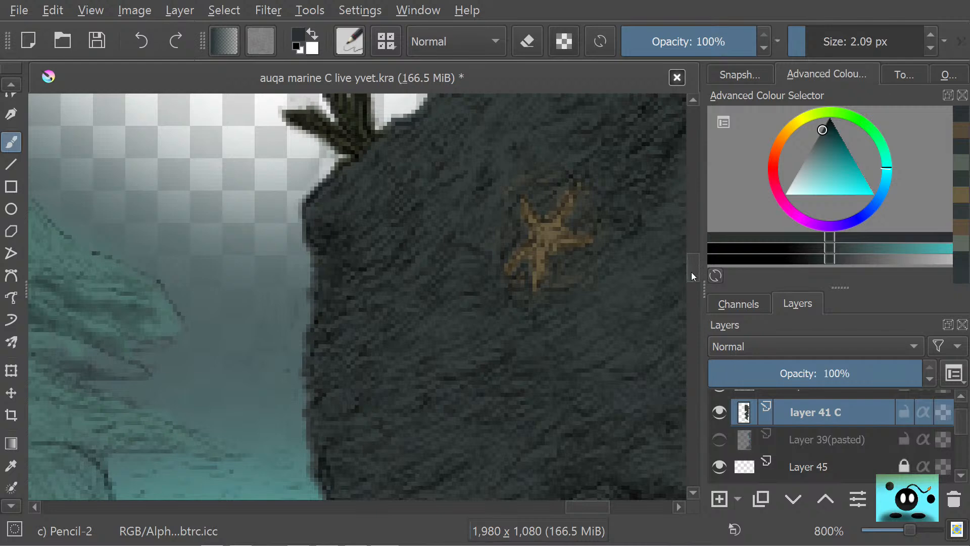
{"action": "left_click_drag", "start_coordinate": [691, 272], "coordinate": [695, 309]}
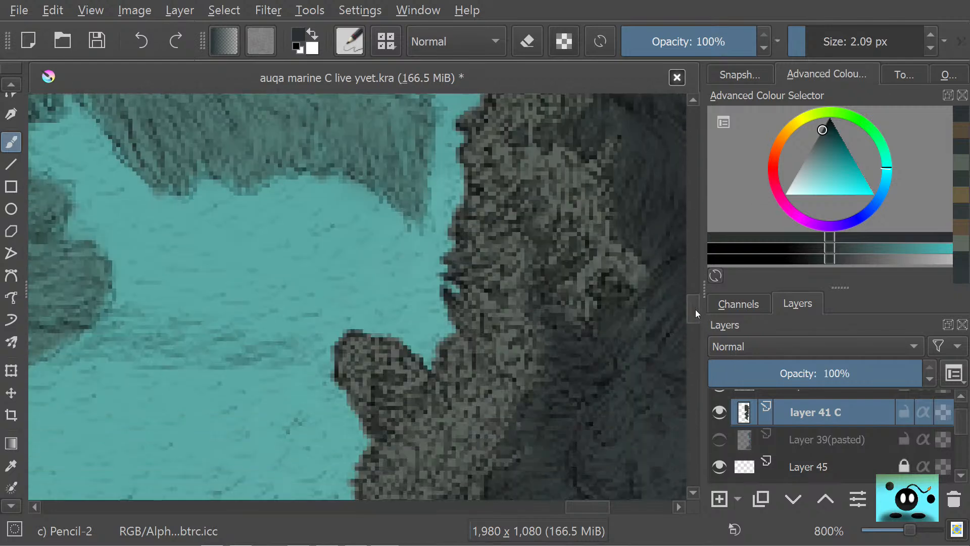
{"action": "left_click_drag", "start_coordinate": [586, 507], "coordinate": [582, 502]}
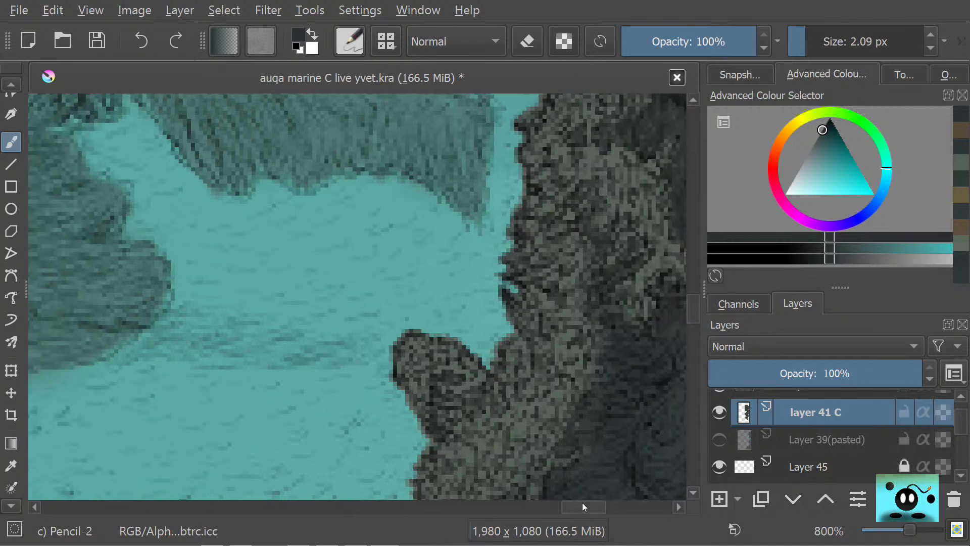
{"action": "key", "text": "e"}
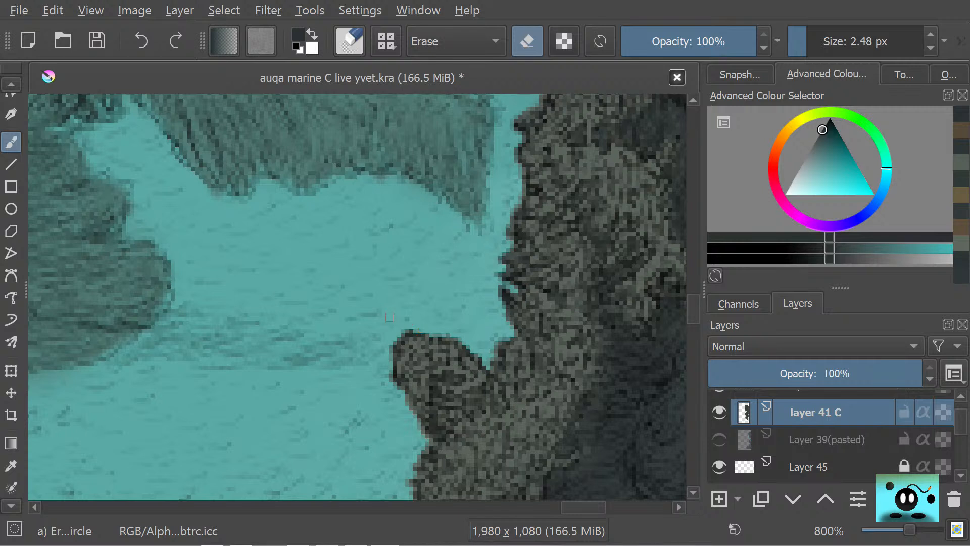
{"action": "left_click_drag", "start_coordinate": [401, 335], "coordinate": [390, 354]}
- Examine the mossy rock edge, the starfish boulder and the grey boulders above the yellow growth for remaining flaws
{"action": "scroll", "coordinate": [692, 296], "scroll_direction": "up", "scroll_amount": 8}
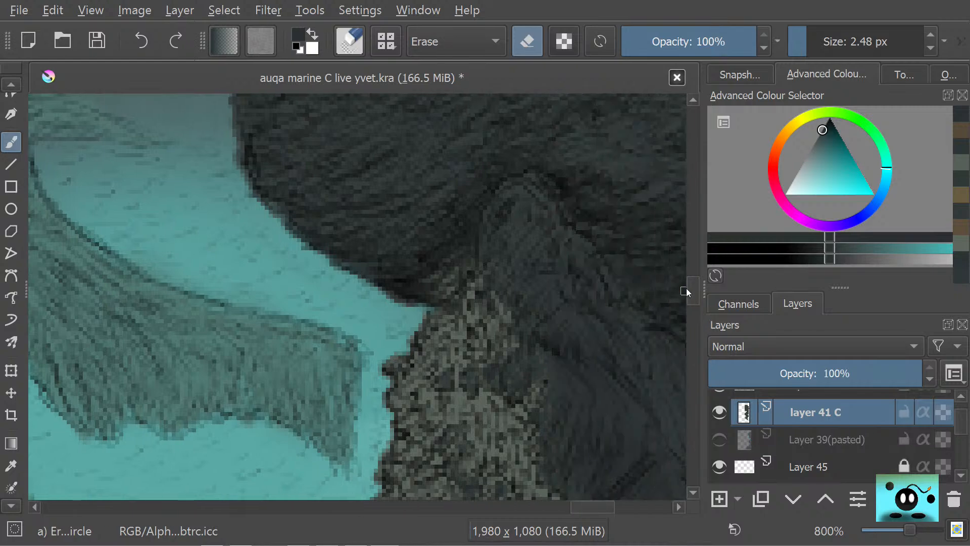
{"action": "mouse_move", "coordinate": [689, 288]}
{"action": "left_mouse_down"}
{"action": "mouse_move", "coordinate": [687, 368]}
{"action": "mouse_move", "coordinate": [696, 312]}
{"action": "left_mouse_up"}
{"action": "mouse_move", "coordinate": [585, 506]}
{"action": "left_mouse_down"}
{"action": "mouse_move", "coordinate": [611, 505]}
{"action": "mouse_move", "coordinate": [591, 505]}
{"action": "left_mouse_up"}
{"action": "left_click_drag", "start_coordinate": [693, 317], "coordinate": [700, 249]}
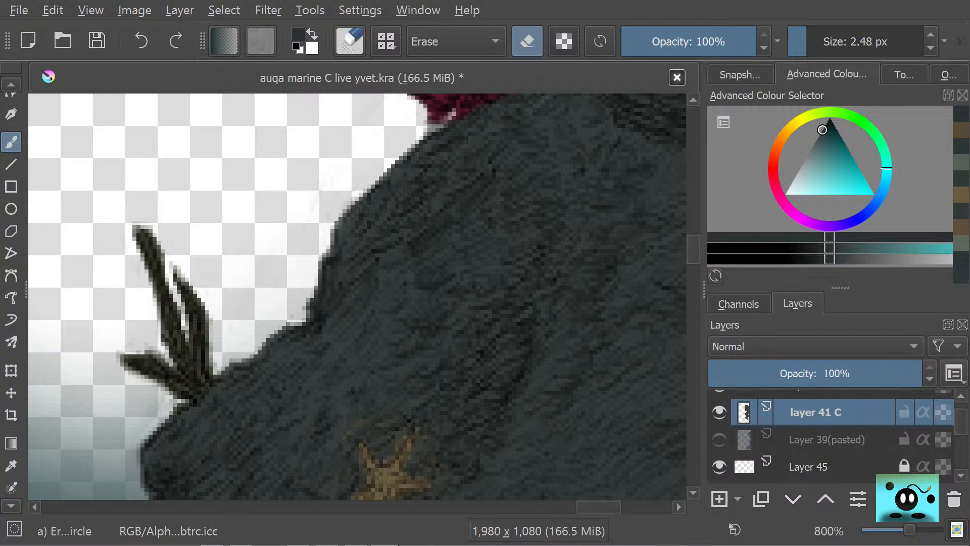
{"action": "scroll", "coordinate": [331, 407], "scroll_direction": "down", "scroll_amount": 8}
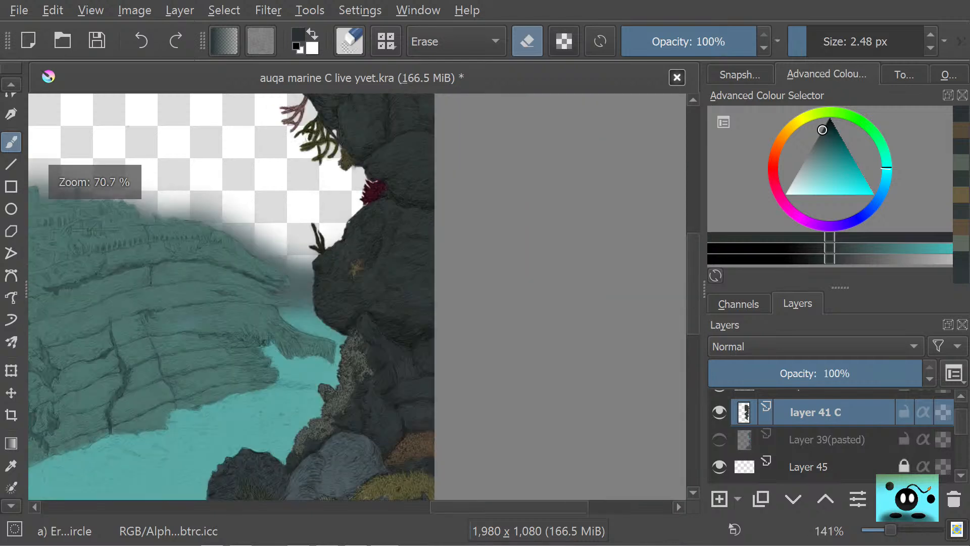
{"action": "scroll", "coordinate": [374, 311], "scroll_direction": "up", "scroll_amount": 2}
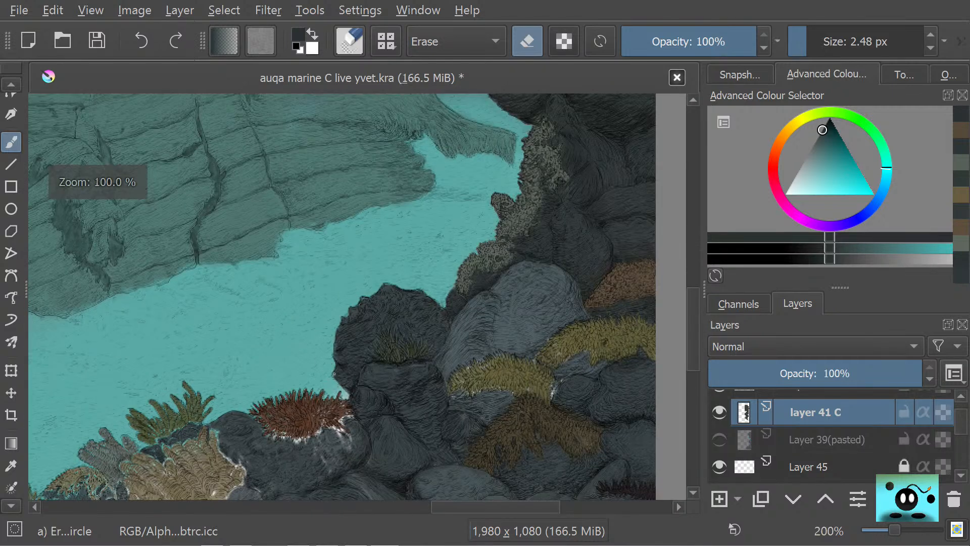
{"action": "scroll", "coordinate": [374, 311], "scroll_direction": "down", "scroll_amount": 1}
{"action": "scroll", "coordinate": [374, 311], "scroll_direction": "up", "scroll_amount": 5}
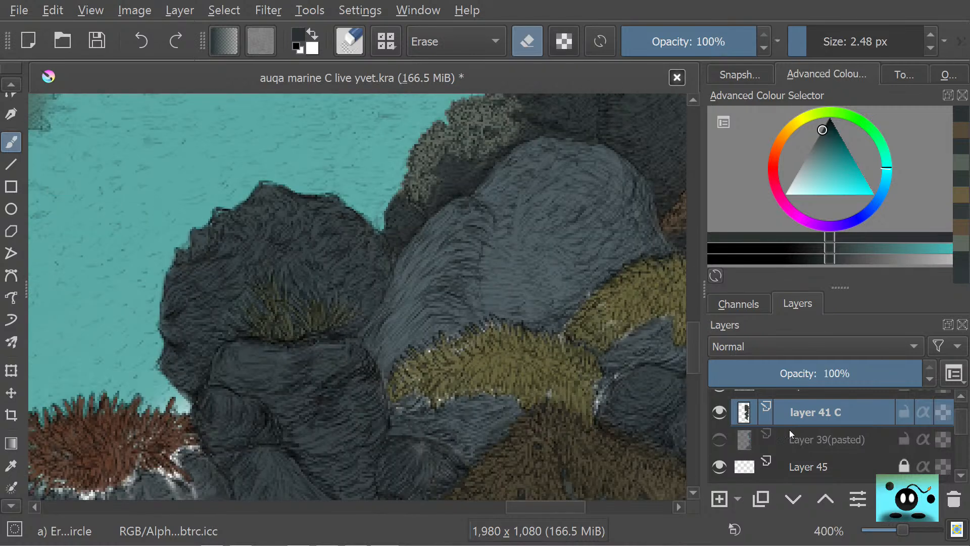
- Look through the layer stack and its thumbnail previews, comparing them with the rocks and corals on the seabed
{"action": "scroll", "coordinate": [785, 428], "scroll_direction": "down", "scroll_amount": 4}
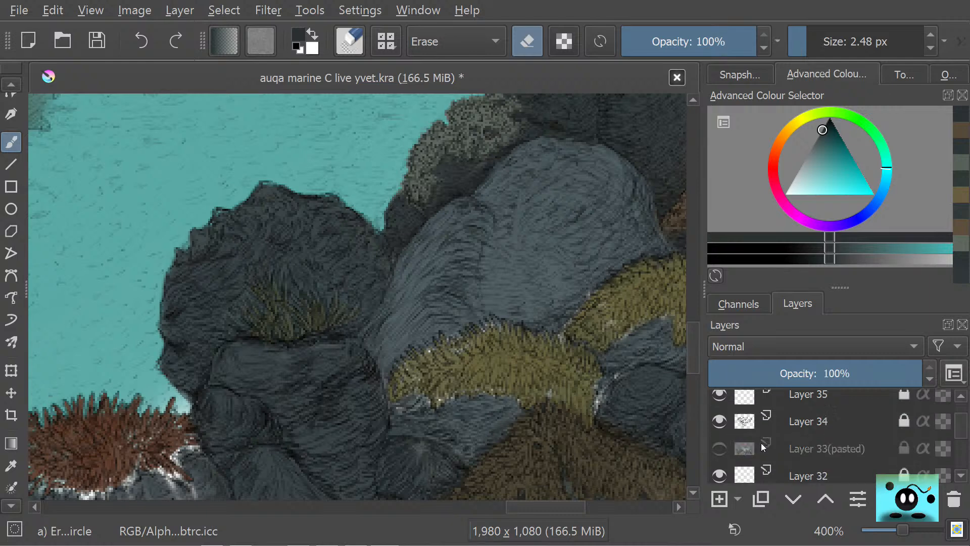
{"action": "scroll", "coordinate": [763, 447], "scroll_direction": "down", "scroll_amount": 2}
{"action": "scroll", "coordinate": [56, 422], "scroll_direction": "down", "scroll_amount": 6}
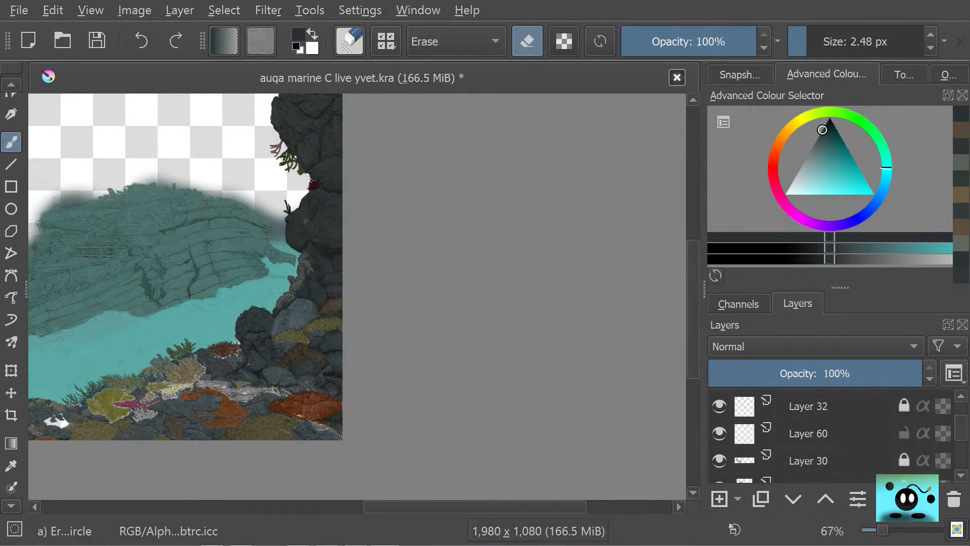
{"action": "scroll", "coordinate": [55, 422], "scroll_direction": "up", "scroll_amount": 2}
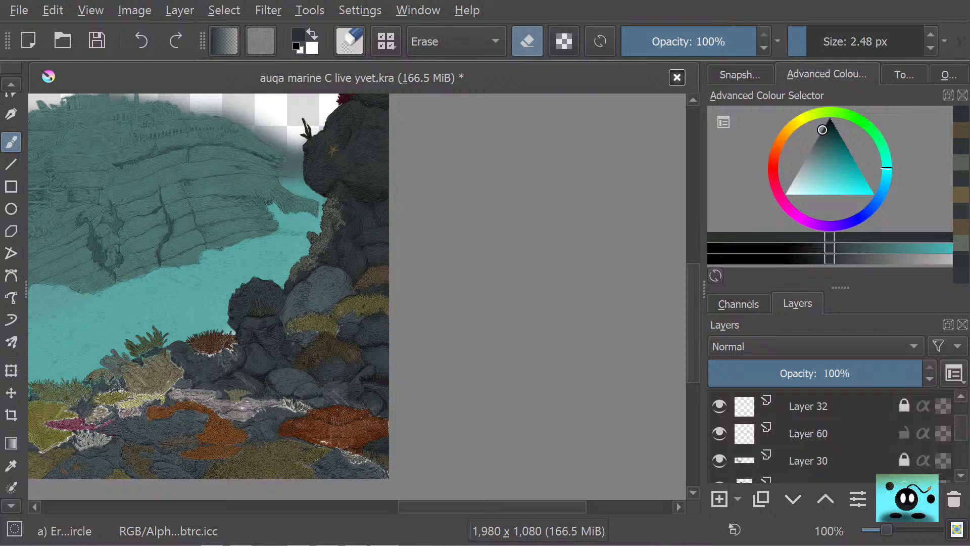
{"action": "scroll", "coordinate": [101, 293], "scroll_direction": "up", "scroll_amount": 2}
{"action": "scroll", "coordinate": [445, 280], "scroll_direction": "up", "scroll_amount": 2}
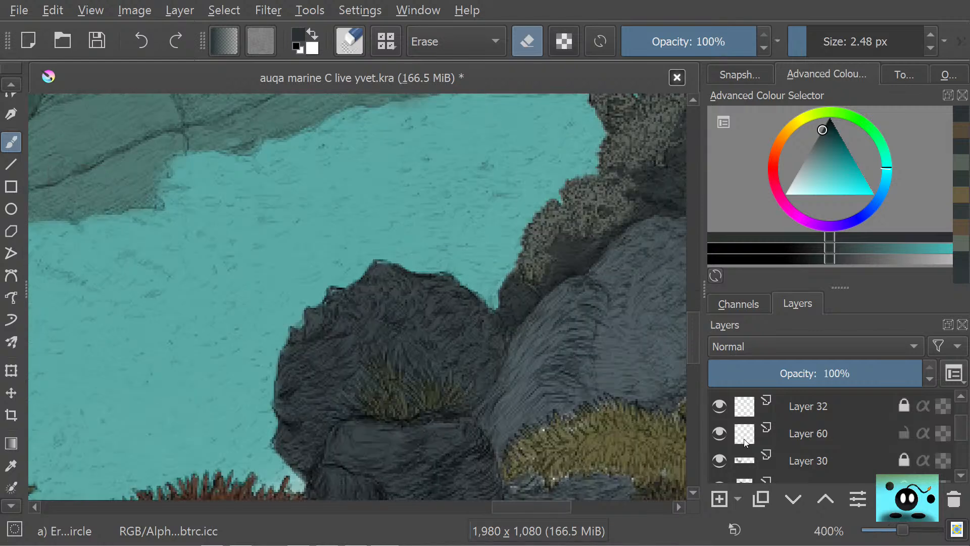
{"action": "mouse_move", "coordinate": [743, 457]}
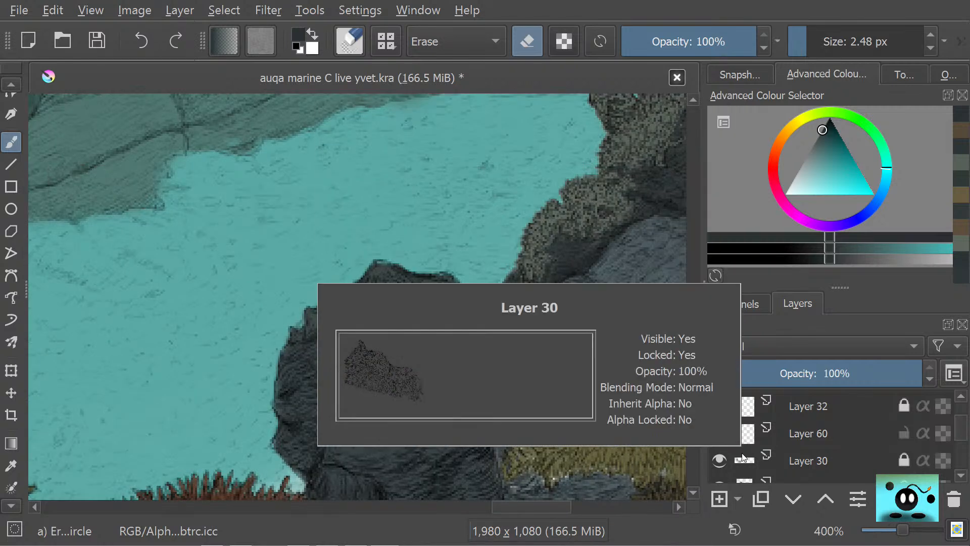
{"action": "key", "text": "minus"}
{"action": "key", "text": "minus"}
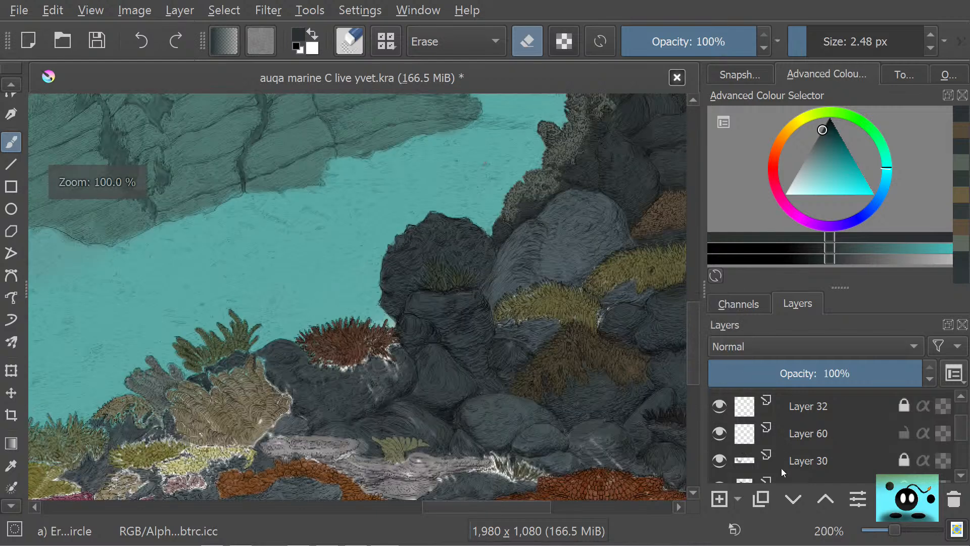
{"action": "scroll", "coordinate": [781, 468], "scroll_direction": "down", "scroll_amount": 1}
{"action": "scroll", "coordinate": [782, 458], "scroll_direction": "down", "scroll_amount": 1}
{"action": "mouse_move", "coordinate": [782, 452]}
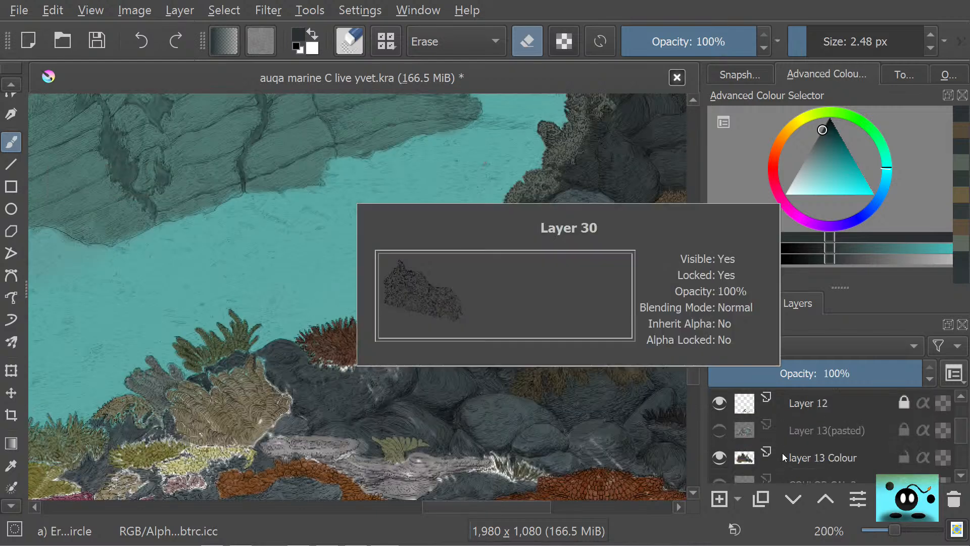
{"action": "scroll", "coordinate": [782, 452], "scroll_direction": "down", "scroll_amount": 1}
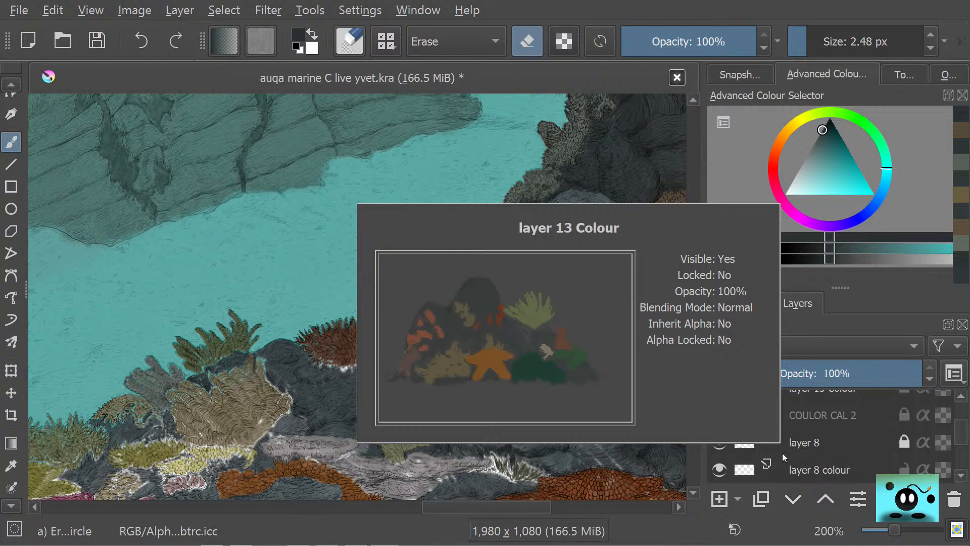
{"action": "scroll", "coordinate": [782, 453], "scroll_direction": "down", "scroll_amount": 1}
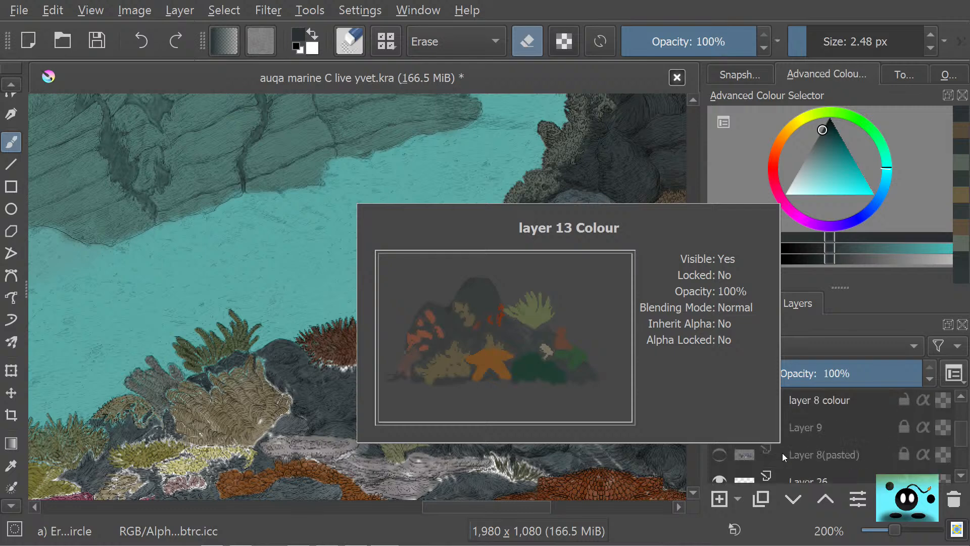
{"action": "scroll", "coordinate": [783, 453], "scroll_direction": "down", "scroll_amount": 1}
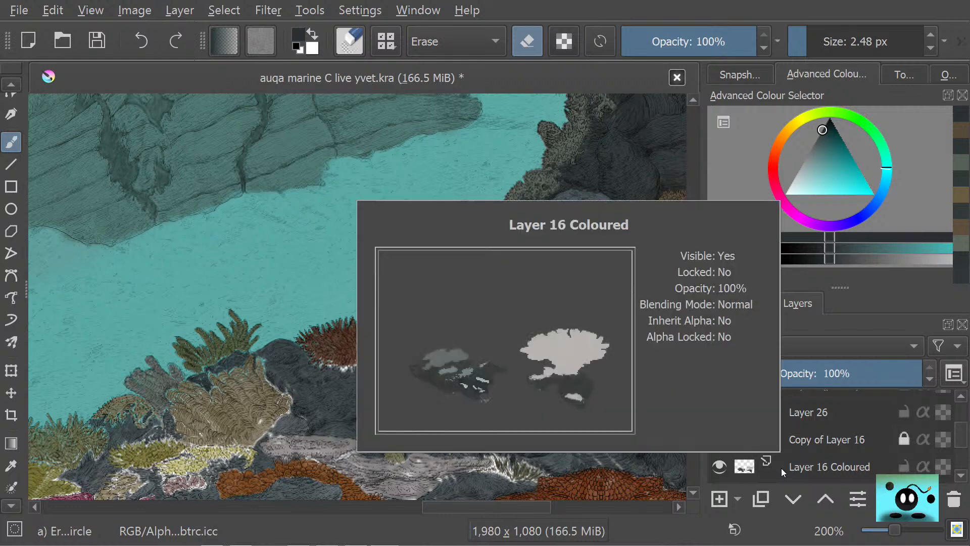
{"action": "scroll", "coordinate": [781, 468], "scroll_direction": "down", "scroll_amount": 1}
- Select colour layer 20 and switch its visibility off and back on to check which part it covers
{"action": "left_click", "coordinate": [781, 459]}
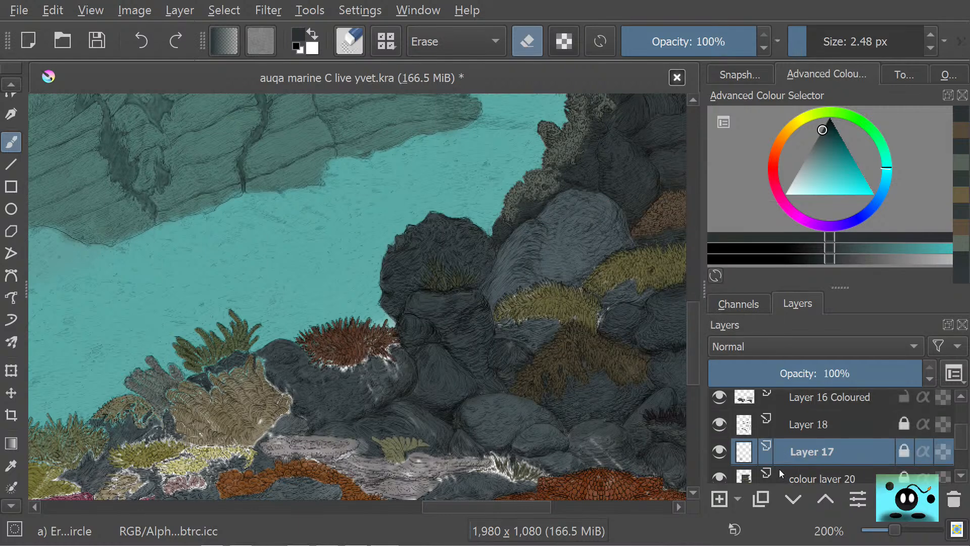
{"action": "mouse_move", "coordinate": [782, 469]}
{"action": "left_click", "coordinate": [742, 478]}
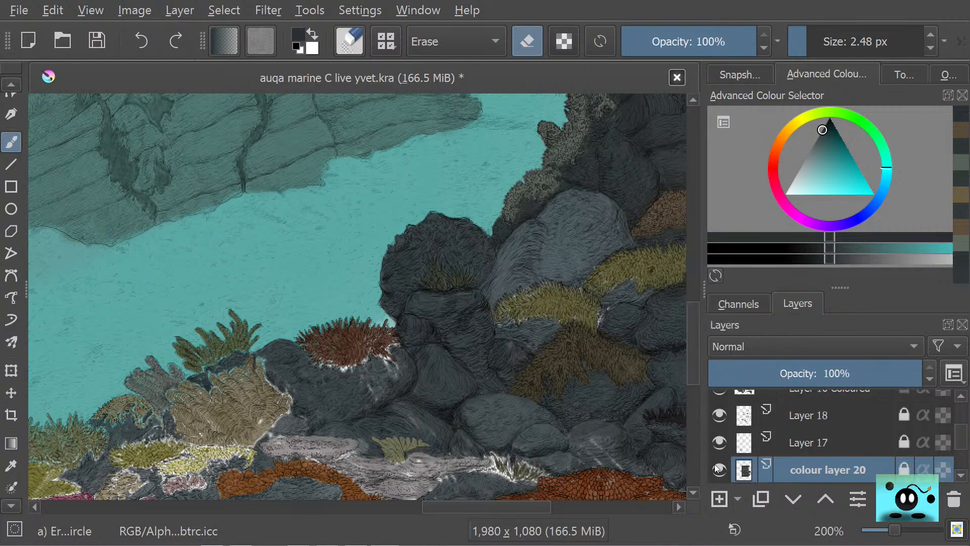
{"action": "scroll", "coordinate": [461, 313], "scroll_direction": "down", "scroll_amount": 7}
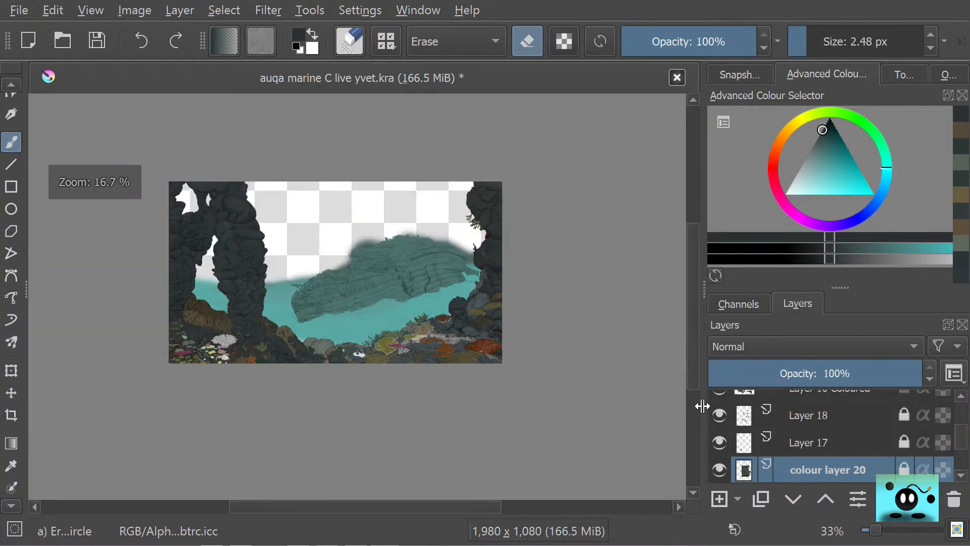
{"action": "left_click", "coordinate": [716, 465]}
{"action": "left_click", "coordinate": [716, 465]}
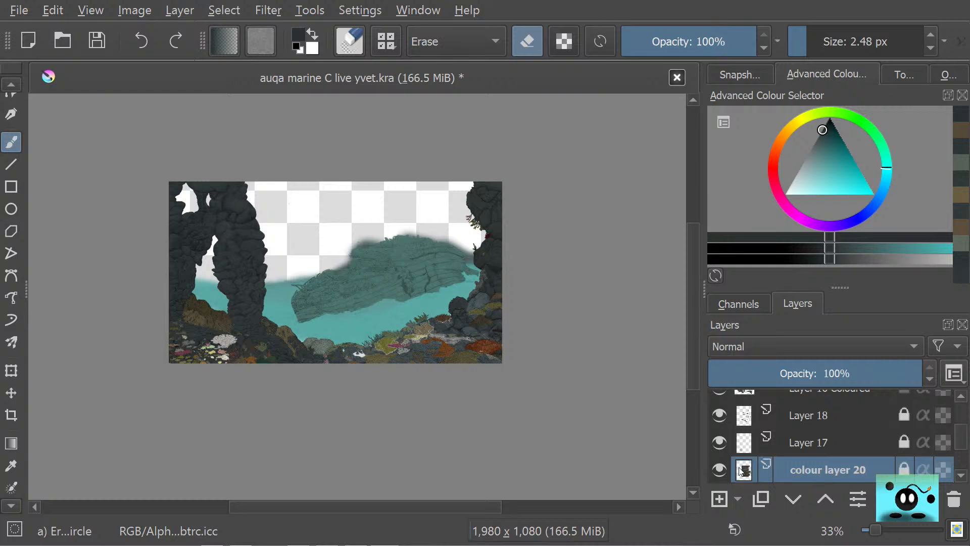
- Save the document and select Layer 19 in the layer stack
{"action": "scroll", "coordinate": [760, 458], "scroll_direction": "down", "scroll_amount": 3}
{"action": "mouse_move", "coordinate": [760, 438]}
{"action": "scroll", "coordinate": [760, 438], "scroll_direction": "down", "scroll_amount": 2}
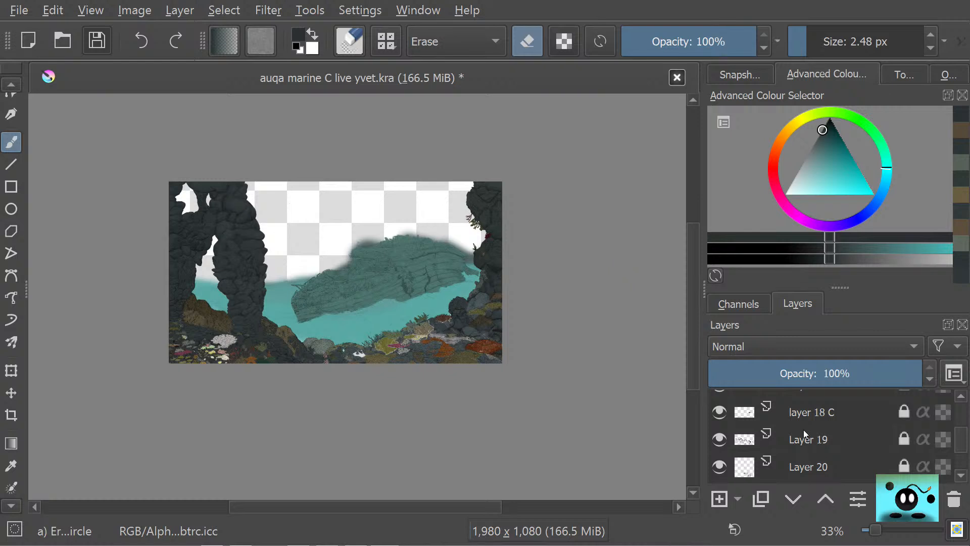
{"action": "key", "text": "ctrl+s"}
{"action": "left_click", "coordinate": [807, 439]}
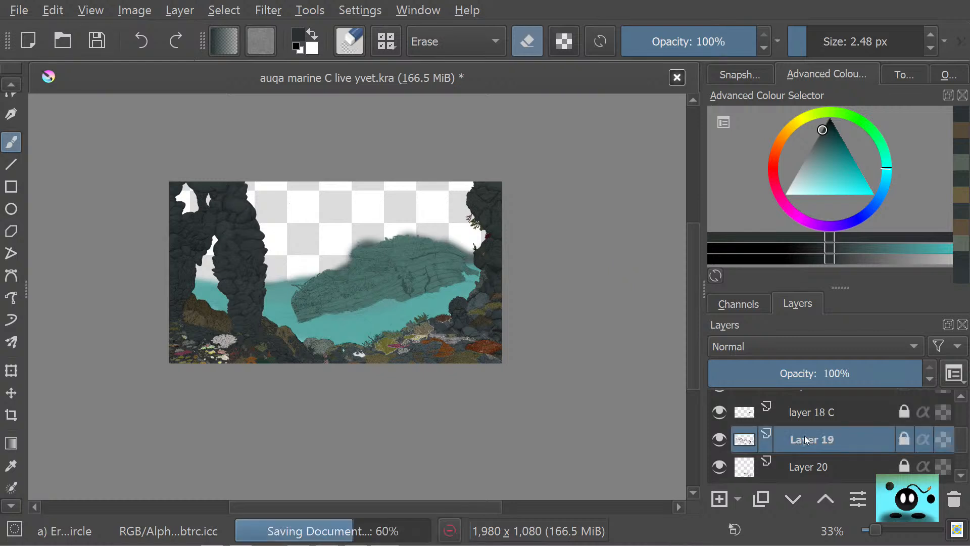
{"action": "mouse_move", "coordinate": [806, 439]}
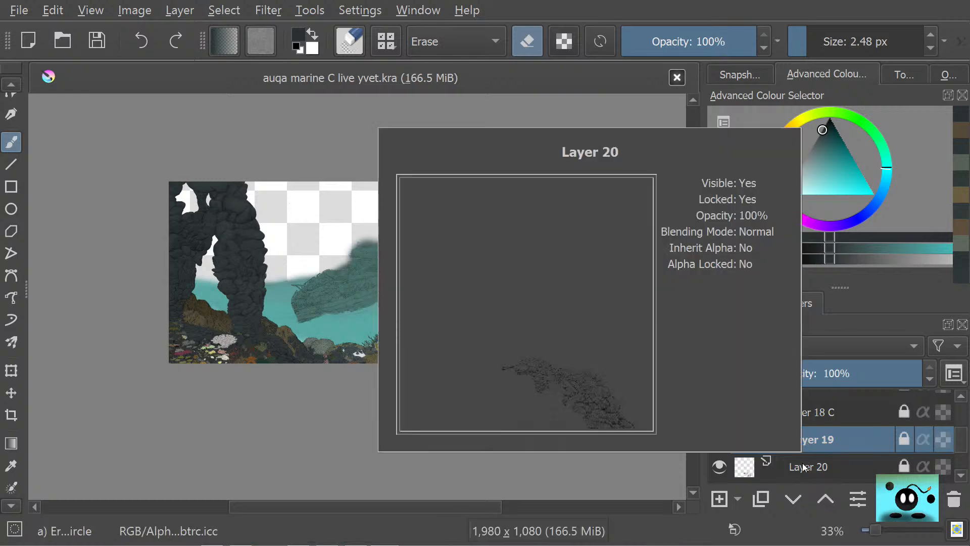
- Examine the seabed around the pale coral and rock pillar, and select layer 19 C
{"action": "scroll", "coordinate": [373, 329], "scroll_direction": "up", "scroll_amount": 3}
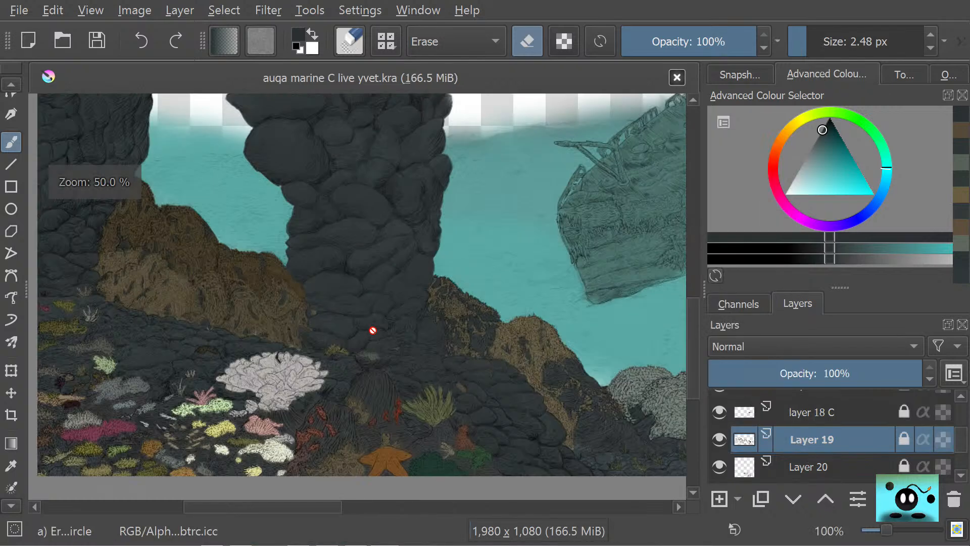
{"action": "scroll", "coordinate": [219, 389], "scroll_direction": "up", "scroll_amount": 2}
{"action": "scroll", "coordinate": [219, 386], "scroll_direction": "down", "scroll_amount": 2}
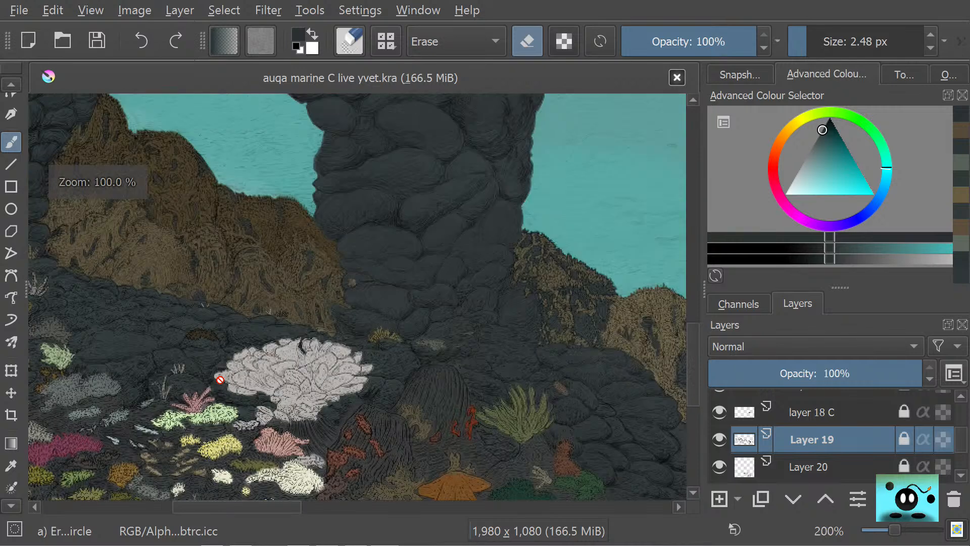
{"action": "scroll", "coordinate": [650, 454], "scroll_direction": "down", "scroll_amount": 1}
{"action": "scroll", "coordinate": [645, 471], "scroll_direction": "up", "scroll_amount": 1}
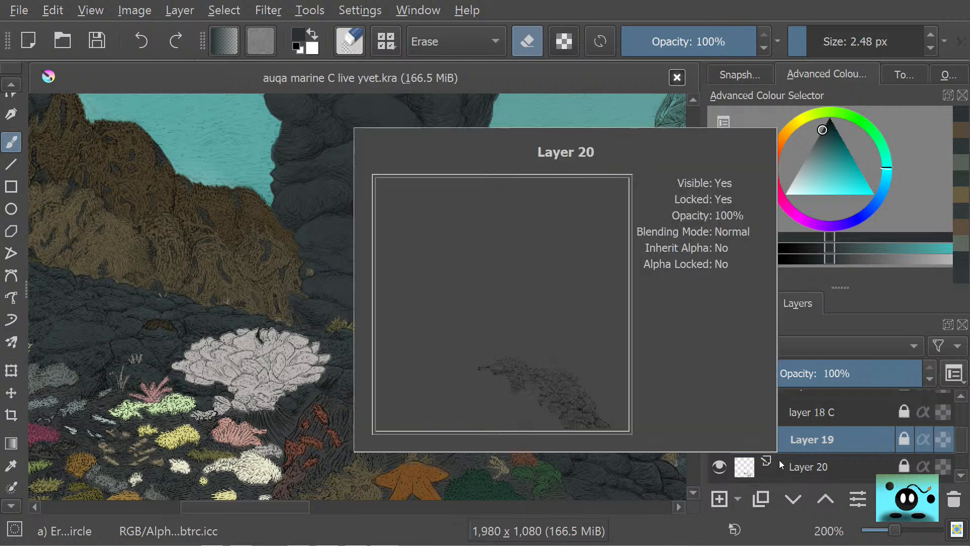
{"action": "left_click", "coordinate": [779, 461]}
{"action": "scroll", "coordinate": [779, 460], "scroll_direction": "down", "scroll_amount": 2}
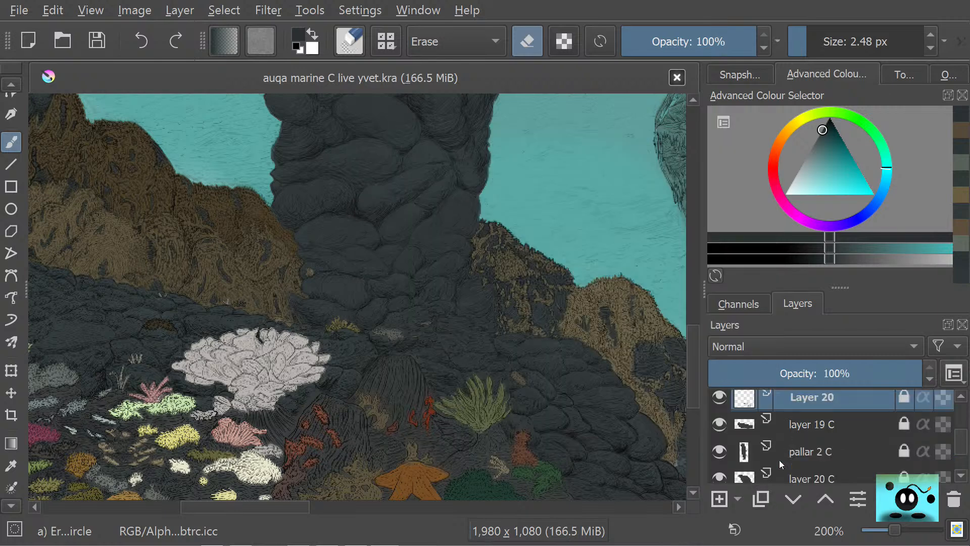
{"action": "left_click", "coordinate": [779, 422]}
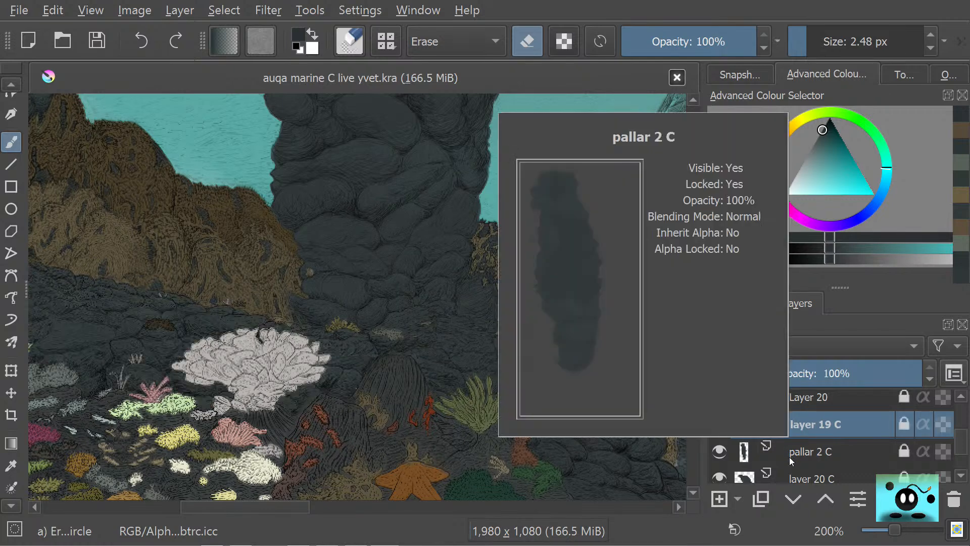
- Select layer 26 C and inspect the coral bed with the yellow, magenta and orange corals
{"action": "scroll", "coordinate": [791, 460], "scroll_direction": "down", "scroll_amount": 2}
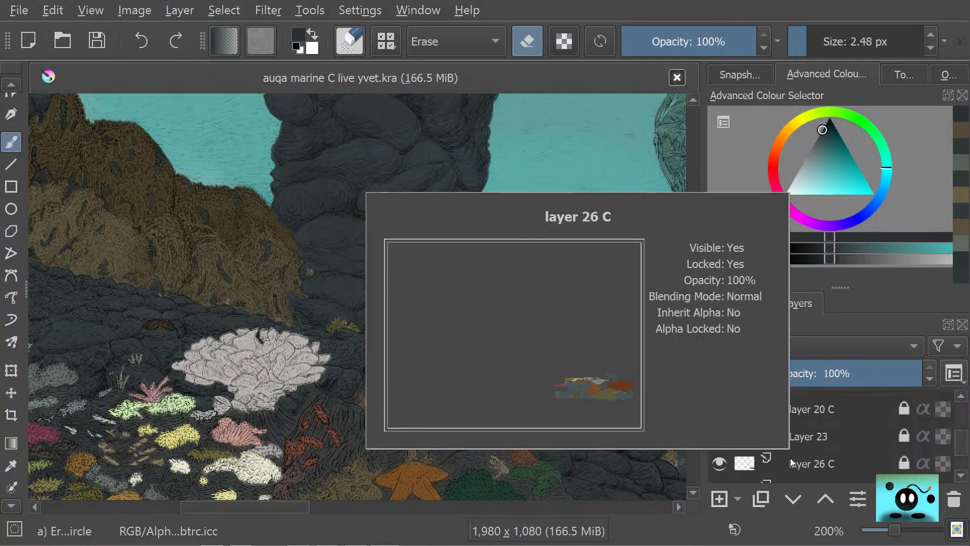
{"action": "left_click", "coordinate": [791, 460]}
{"action": "scroll", "coordinate": [613, 374], "scroll_direction": "down", "scroll_amount": 5}
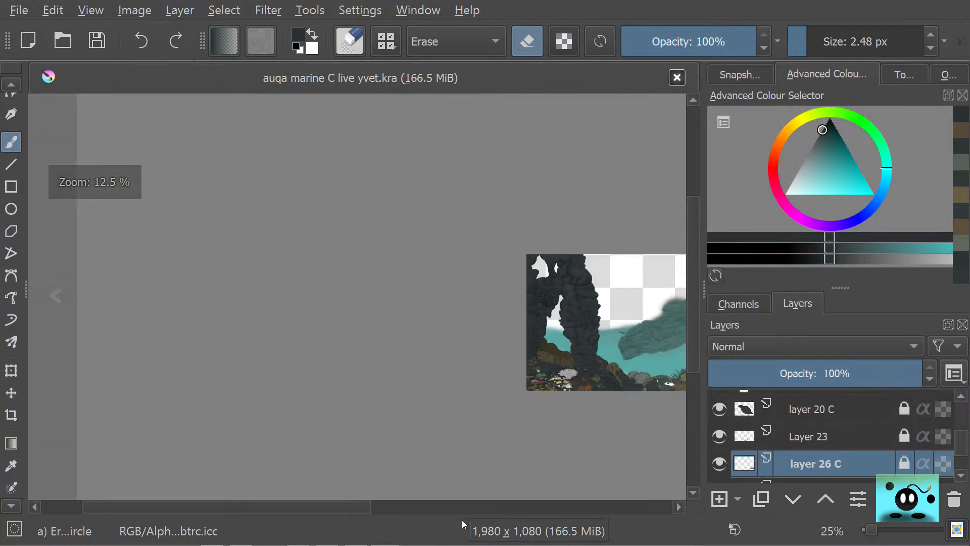
{"action": "left_click_drag", "start_coordinate": [365, 508], "coordinate": [451, 481]}
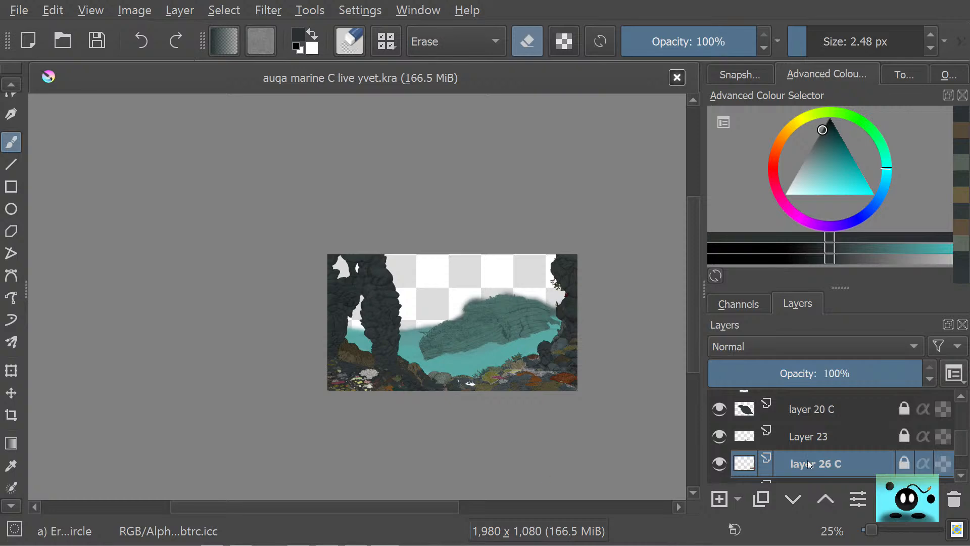
{"action": "scroll", "coordinate": [644, 416], "scroll_direction": "up", "scroll_amount": 2}
{"action": "scroll", "coordinate": [363, 349], "scroll_direction": "up", "scroll_amount": 5}
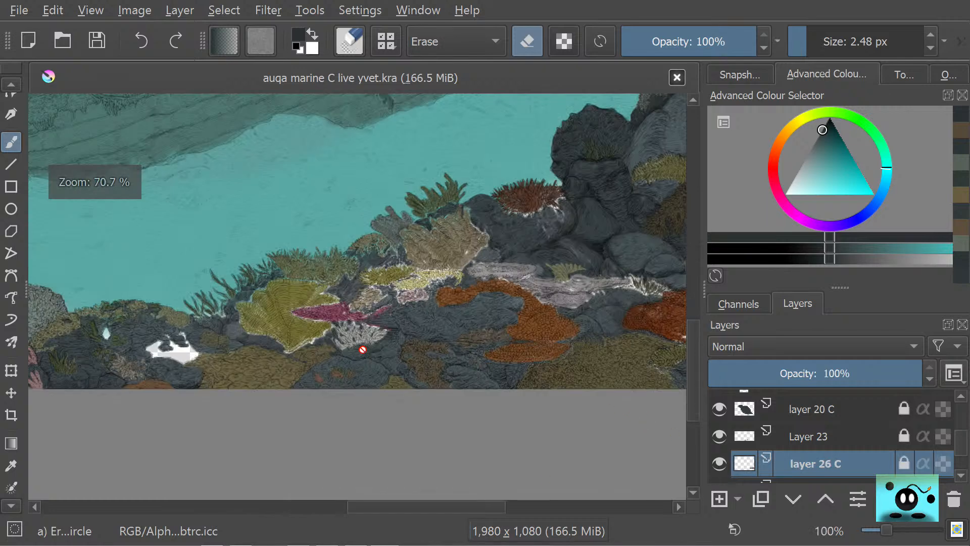
- Switch layer 26 C's visibility off and on repeatedly to check which part of the coral bed it covers
{"action": "left_click", "coordinate": [724, 461]}
{"action": "left_click", "coordinate": [723, 461]}
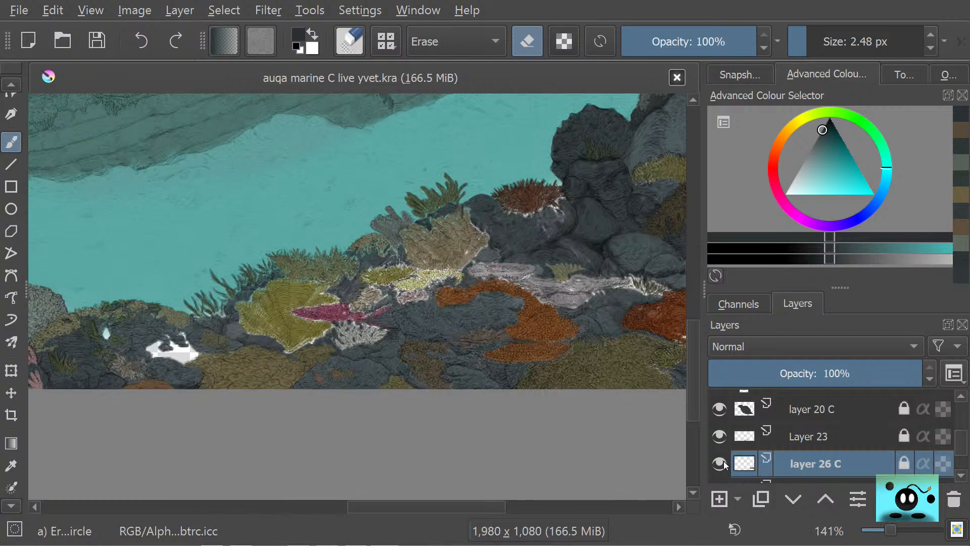
{"action": "left_click", "coordinate": [724, 461]}
{"action": "left_click", "coordinate": [724, 461]}
{"action": "left_click", "coordinate": [724, 461]}
{"action": "left_click", "coordinate": [723, 461]}
{"action": "left_click", "coordinate": [724, 461]}
{"action": "left_click", "coordinate": [724, 462]}
{"action": "left_click", "coordinate": [723, 463]}
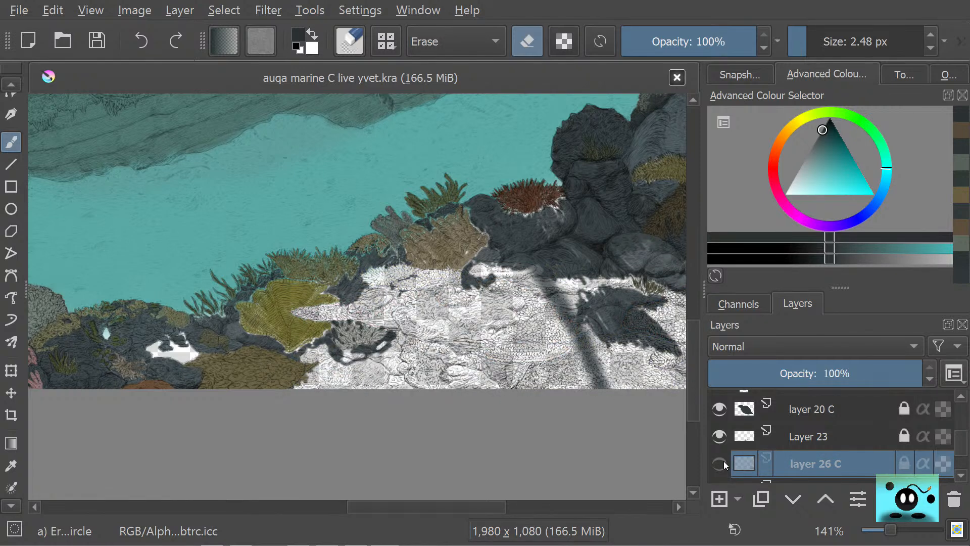
{"action": "left_click", "coordinate": [724, 463]}
{"action": "left_click", "coordinate": [724, 462]}
{"action": "left_click", "coordinate": [724, 463]}
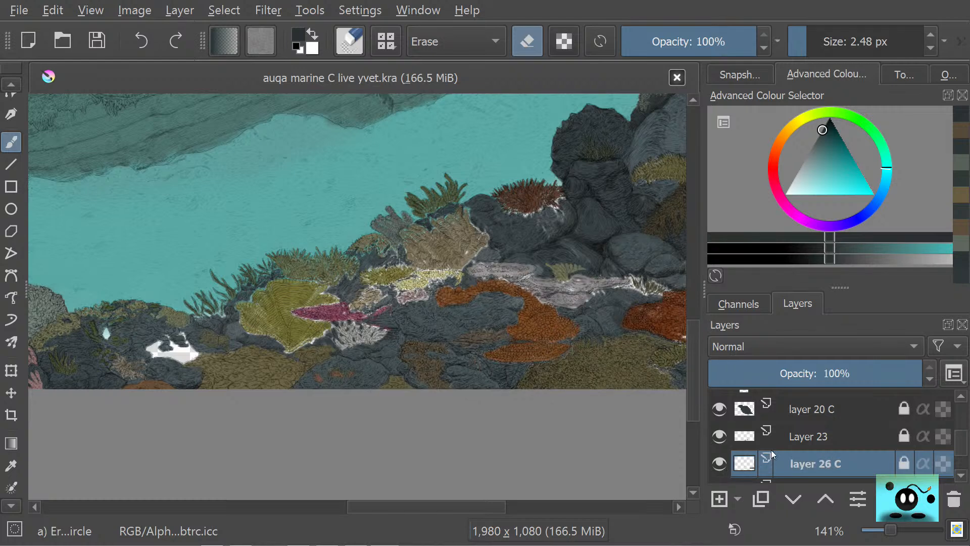
- Select layer 23 C and toggle the visibility of layers 23 C and 40 C to check what they cover
{"action": "scroll", "coordinate": [771, 450], "scroll_direction": "down", "scroll_amount": 3}
{"action": "left_click", "coordinate": [801, 418]}
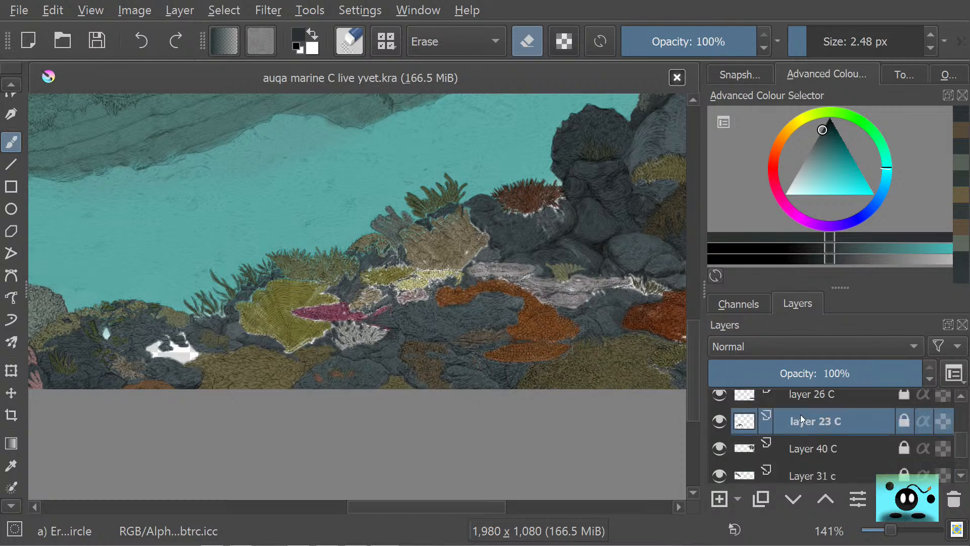
{"action": "left_click", "coordinate": [718, 420]}
{"action": "left_click", "coordinate": [715, 424]}
{"action": "left_click", "coordinate": [725, 448]}
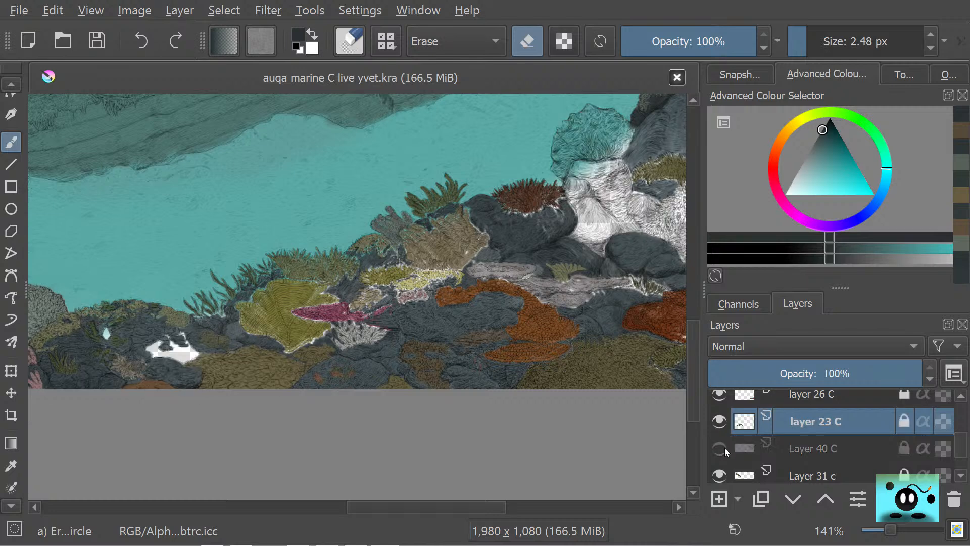
{"action": "left_click", "coordinate": [725, 447]}
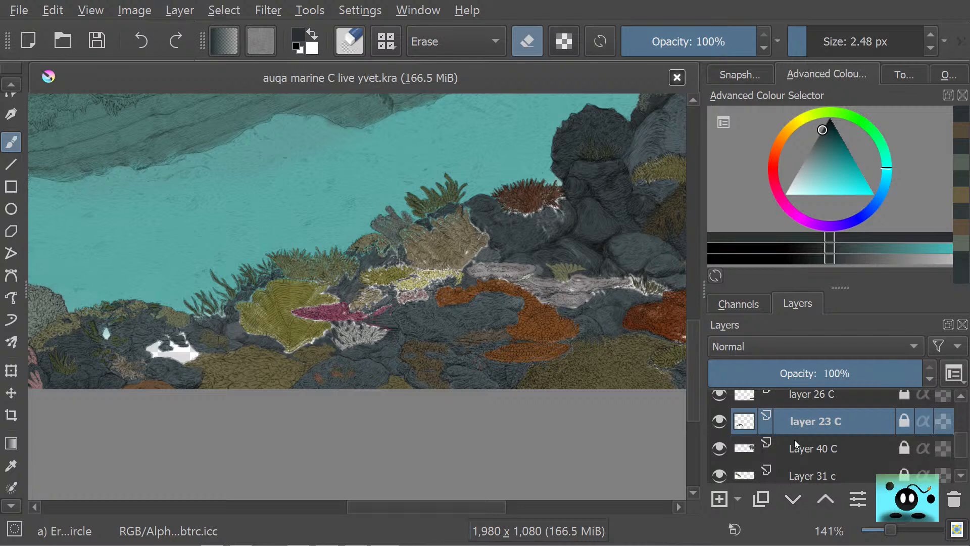
- Select Layer 40 C, switch its visibility off and on, and inspect the rocks it covers
{"action": "left_click", "coordinate": [794, 440]}
{"action": "left_click", "coordinate": [720, 447]}
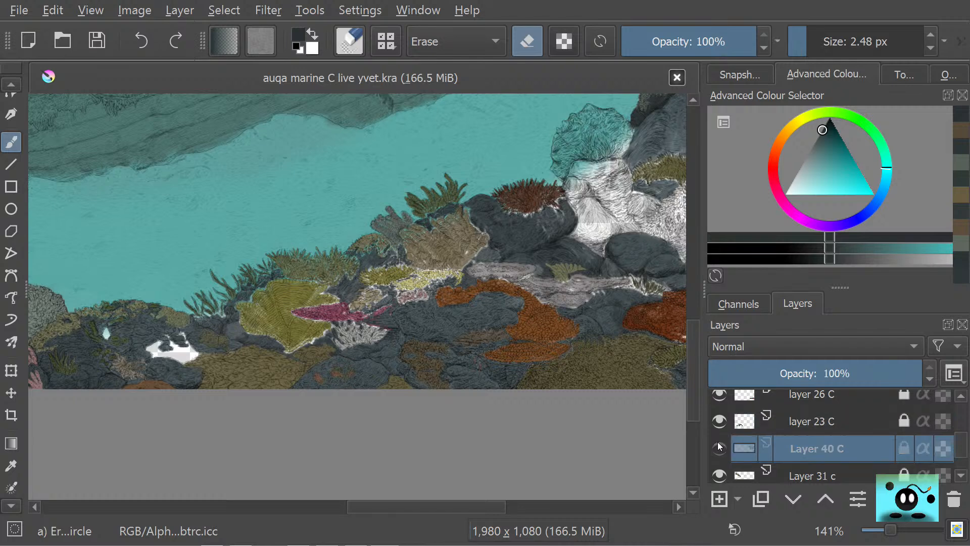
{"action": "left_click", "coordinate": [721, 446]}
{"action": "scroll", "coordinate": [384, 505], "scroll_direction": "right", "scroll_amount": 5}
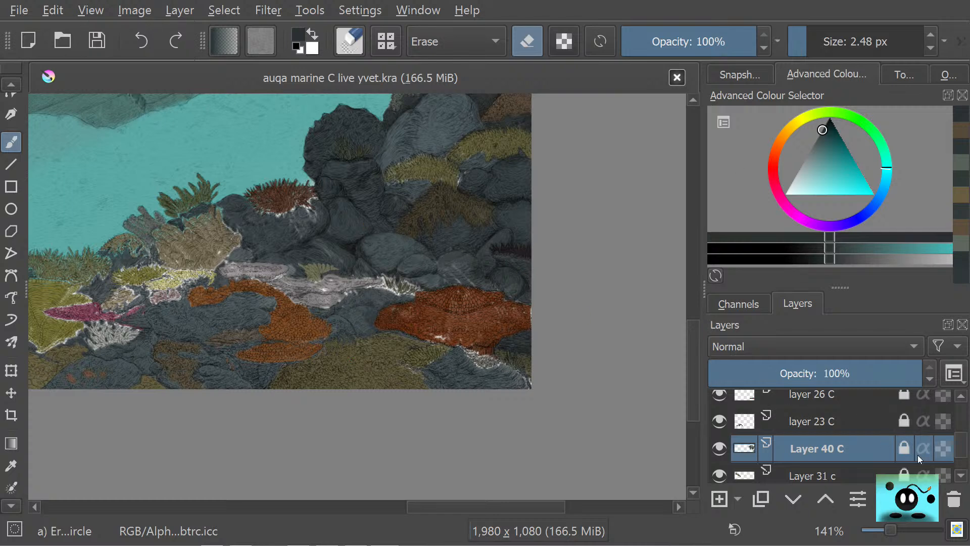
- Look through the layer stack from layer 41 C down to the Background layer
{"action": "scroll", "coordinate": [901, 424], "scroll_direction": "up", "scroll_amount": 5}
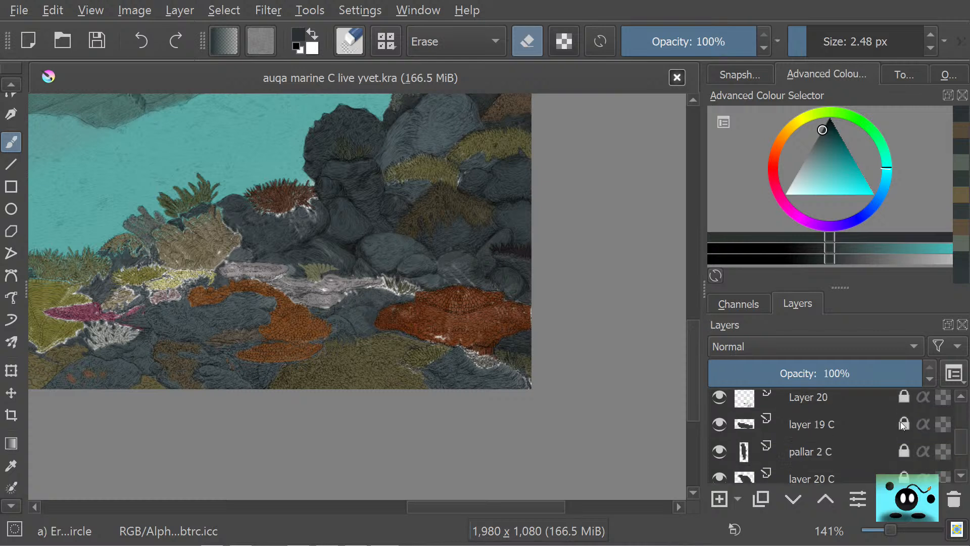
{"action": "scroll", "coordinate": [901, 421], "scroll_direction": "up", "scroll_amount": 3}
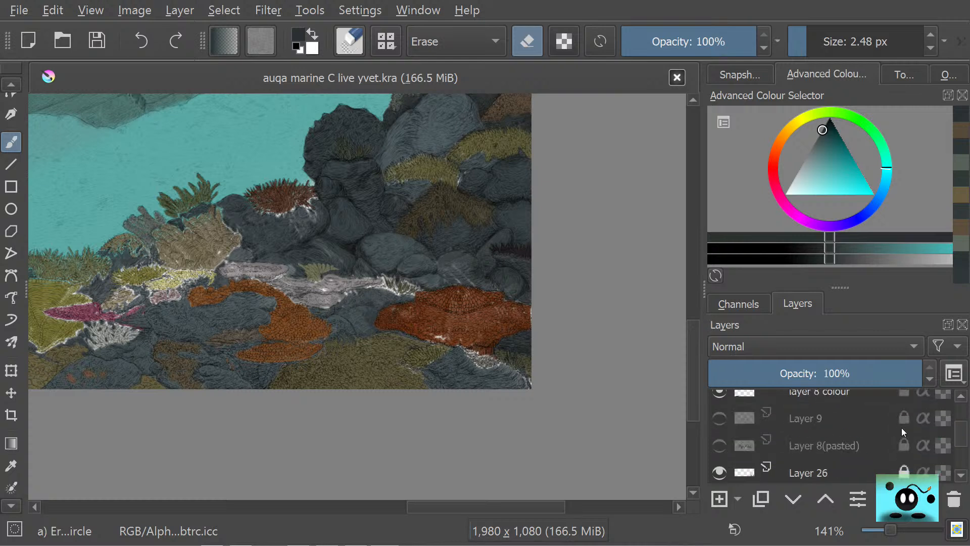
{"action": "scroll", "coordinate": [902, 422], "scroll_direction": "up", "scroll_amount": 4}
{"action": "scroll", "coordinate": [902, 426], "scroll_direction": "down", "scroll_amount": 2}
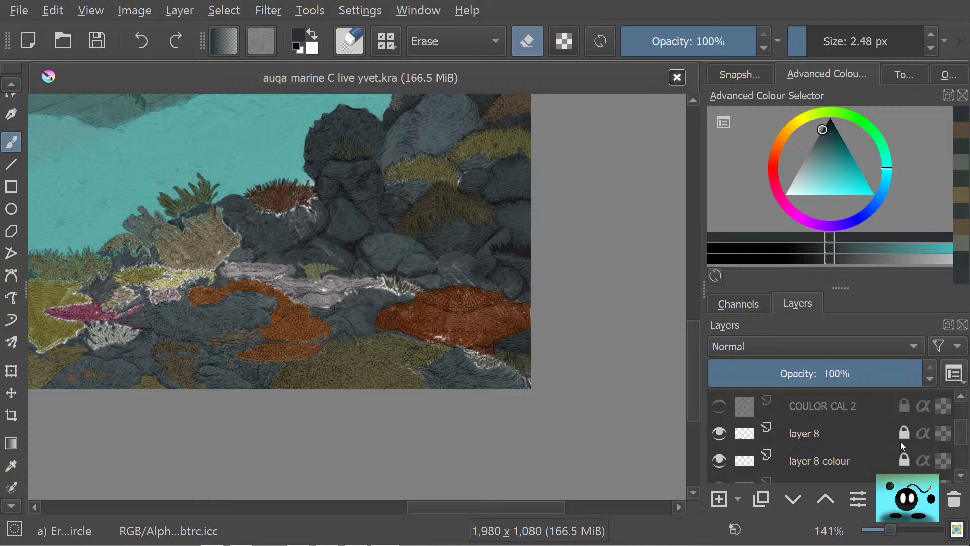
{"action": "scroll", "coordinate": [899, 429], "scroll_direction": "up", "scroll_amount": 6}
{"action": "scroll", "coordinate": [899, 429], "scroll_direction": "down", "scroll_amount": 2}
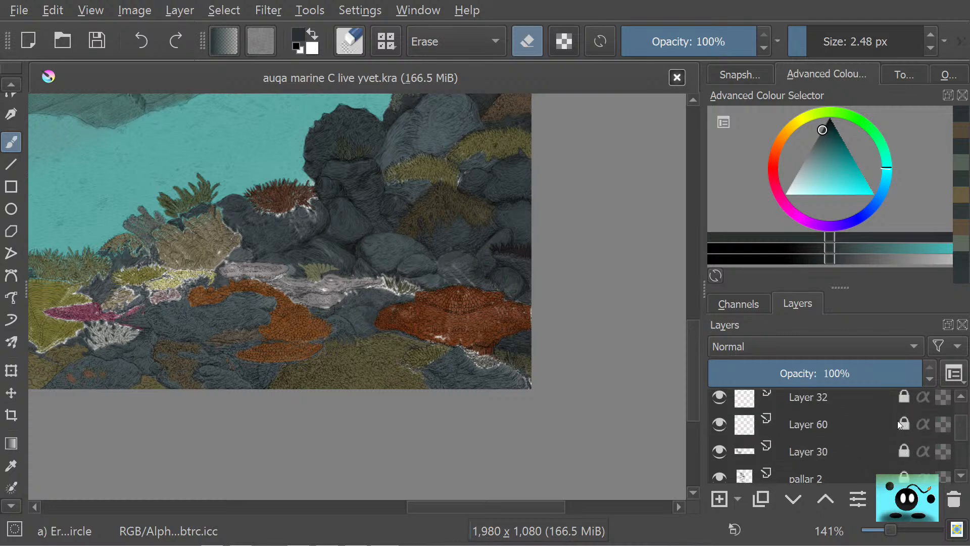
{"action": "scroll", "coordinate": [898, 420], "scroll_direction": "up", "scroll_amount": 7}
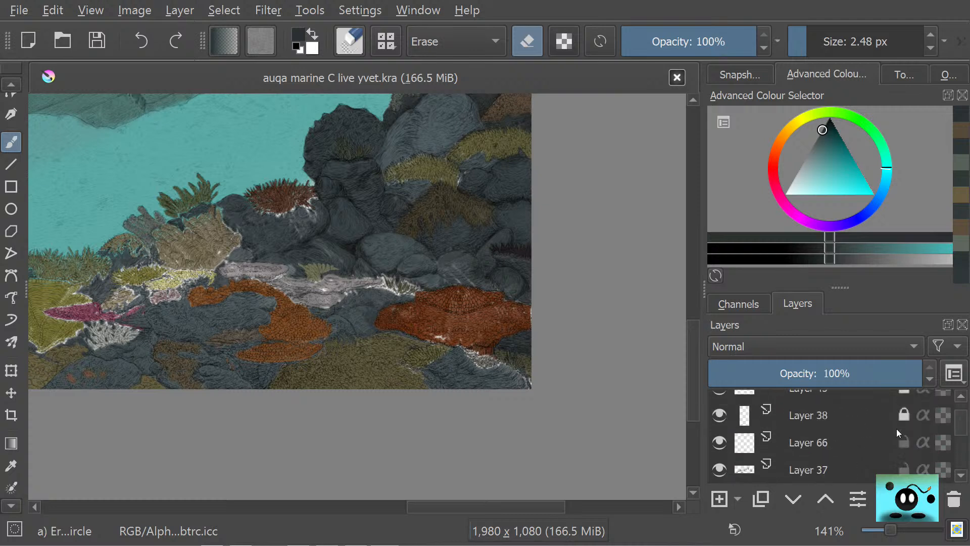
{"action": "left_click", "coordinate": [898, 436]}
{"action": "scroll", "coordinate": [901, 445], "scroll_direction": "up", "scroll_amount": 3}
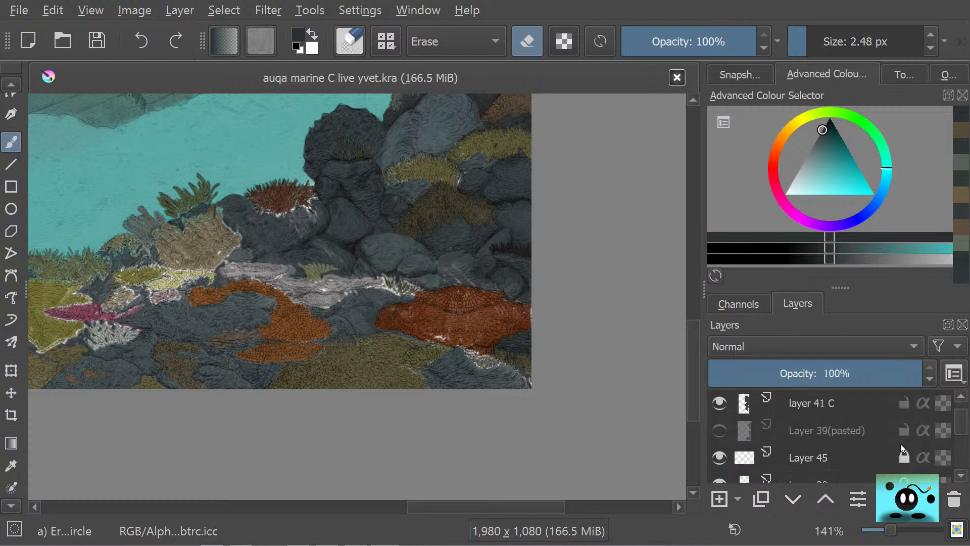
{"action": "scroll", "coordinate": [898, 431], "scroll_direction": "down", "scroll_amount": 12}
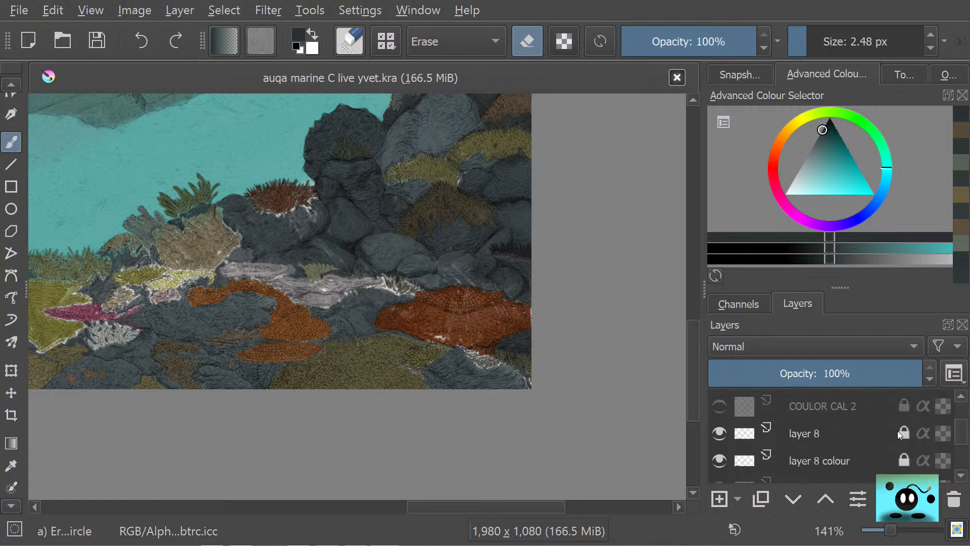
{"action": "scroll", "coordinate": [899, 435], "scroll_direction": "down", "scroll_amount": 12}
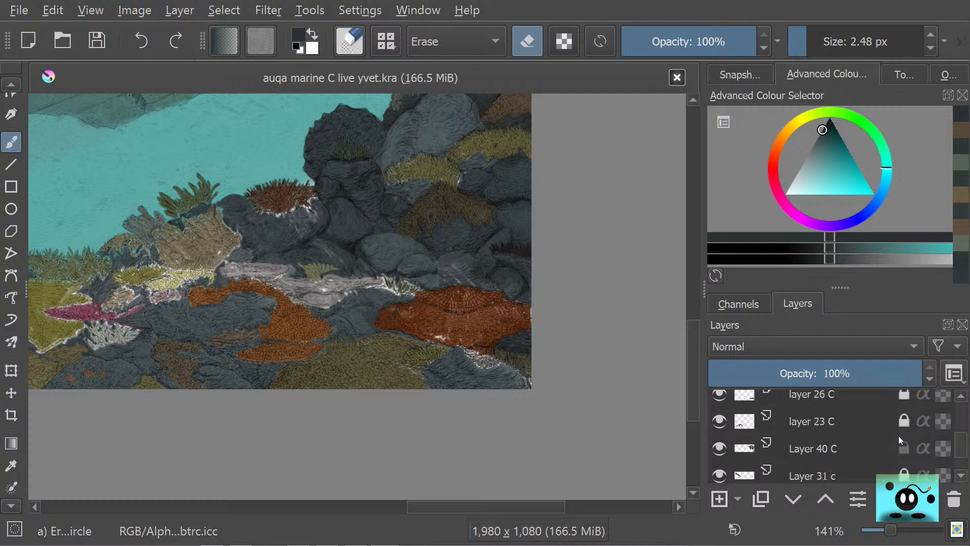
{"action": "scroll", "coordinate": [898, 435], "scroll_direction": "down", "scroll_amount": 5}
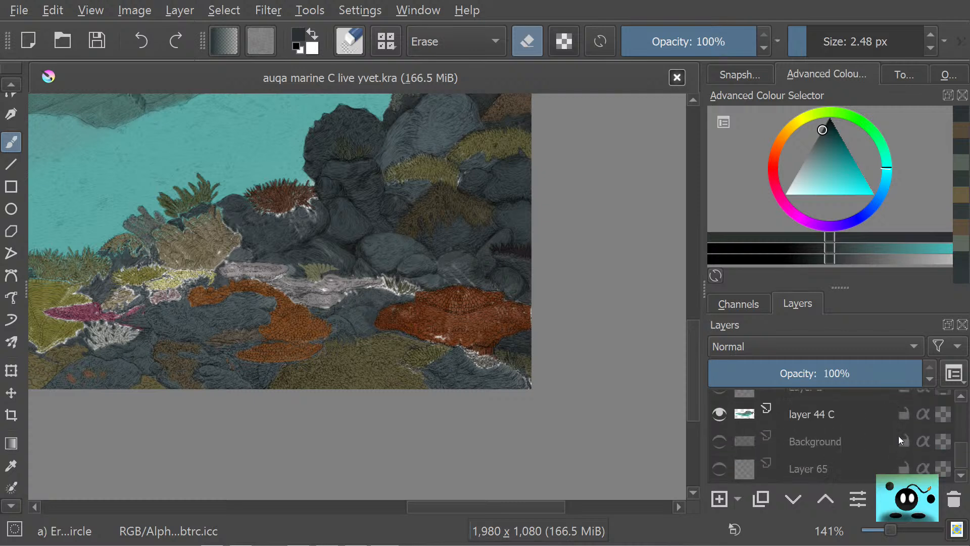
{"action": "scroll", "coordinate": [898, 436], "scroll_direction": "up", "scroll_amount": 6}
{"action": "scroll", "coordinate": [899, 436], "scroll_direction": "up", "scroll_amount": 10}
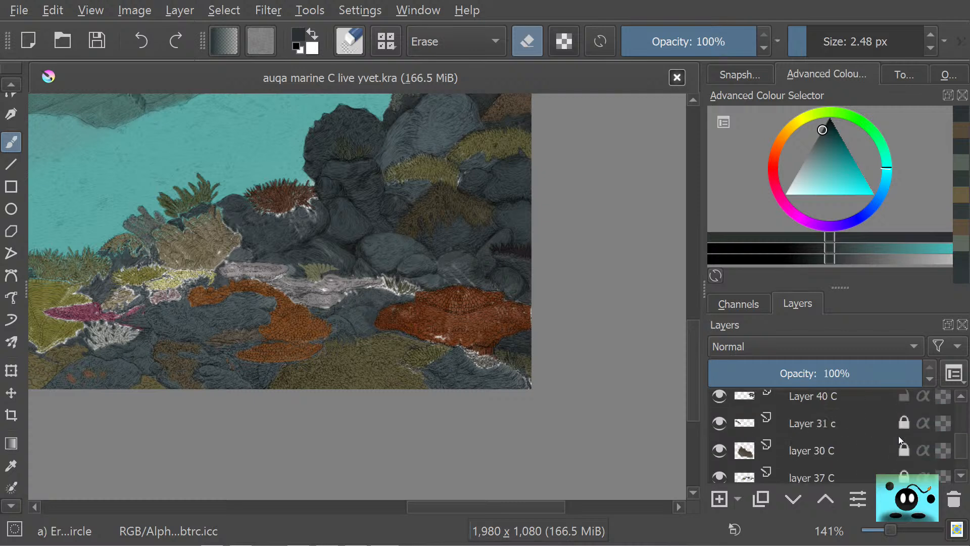
- Select Layer 40 C and examine its rocks up close and within the whole painting
{"action": "left_click", "coordinate": [880, 400]}
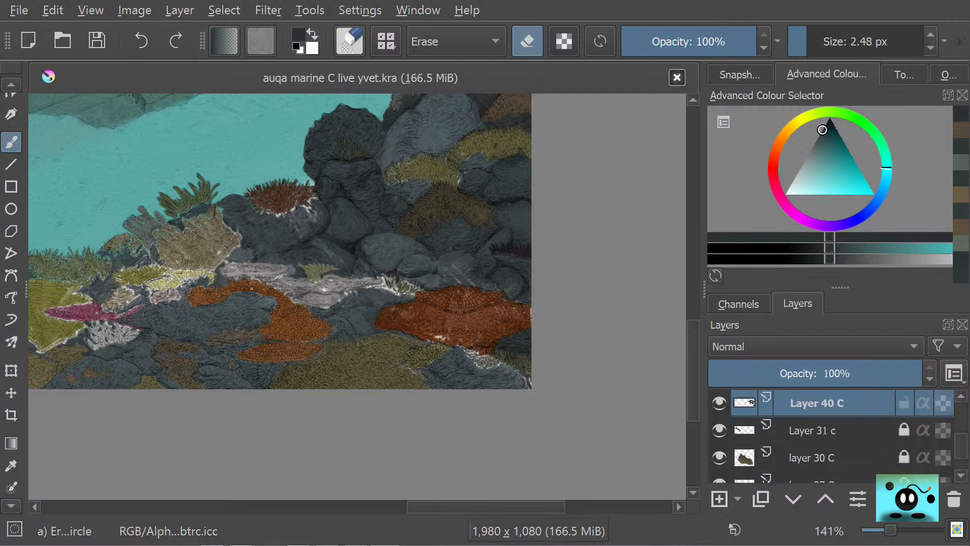
{"action": "scroll", "coordinate": [251, 289], "scroll_direction": "up", "scroll_amount": 2}
{"action": "scroll", "coordinate": [251, 289], "scroll_direction": "down", "scroll_amount": 4}
{"action": "scroll", "coordinate": [252, 288], "scroll_direction": "up", "scroll_amount": 3}
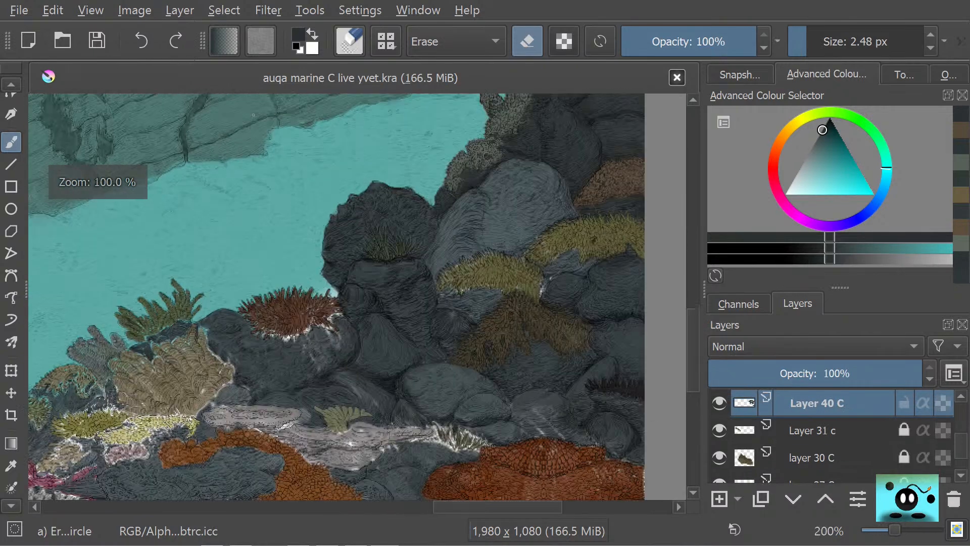
{"action": "scroll", "coordinate": [254, 115], "scroll_direction": "up", "scroll_amount": 1}
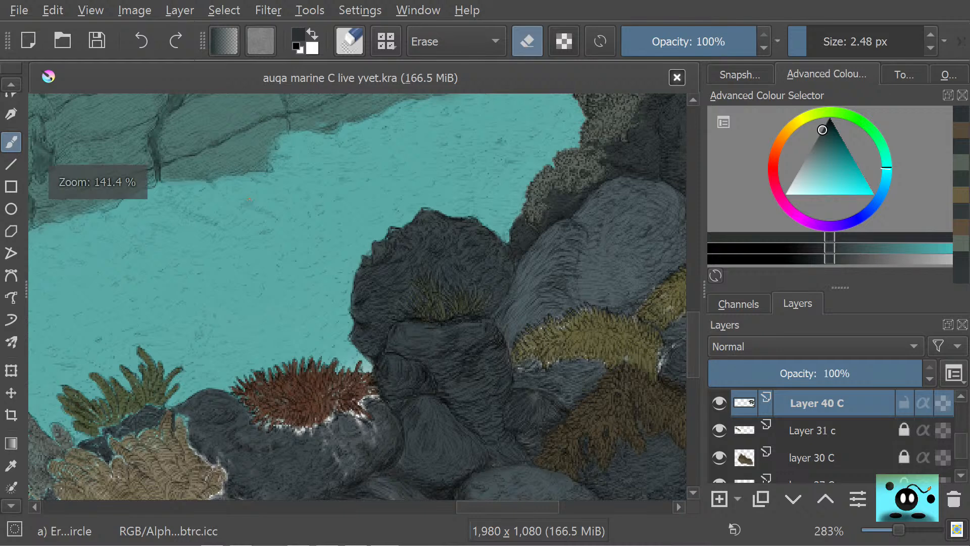
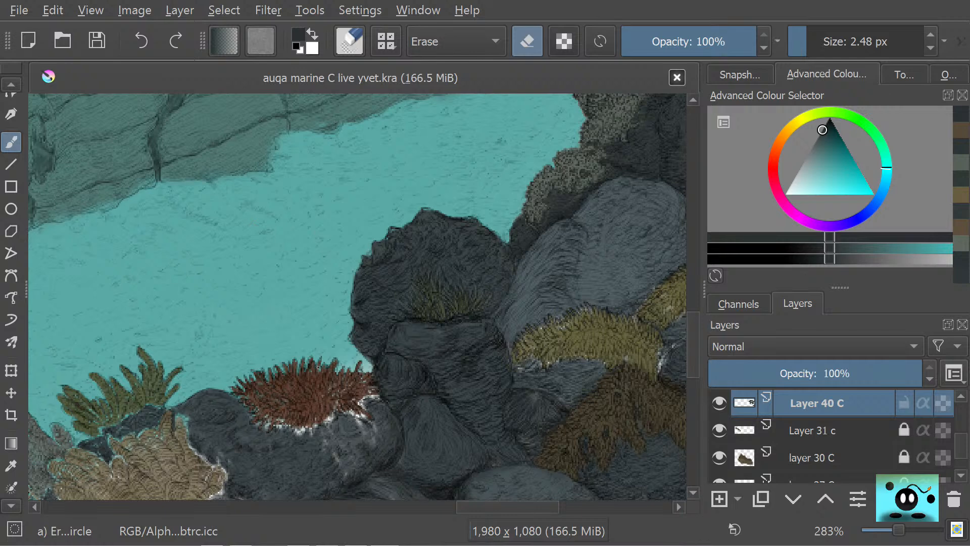
{"action": "scroll", "coordinate": [275, 327], "scroll_direction": "down", "scroll_amount": 10}
{"action": "scroll", "coordinate": [413, 321], "scroll_direction": "up", "scroll_amount": 2}
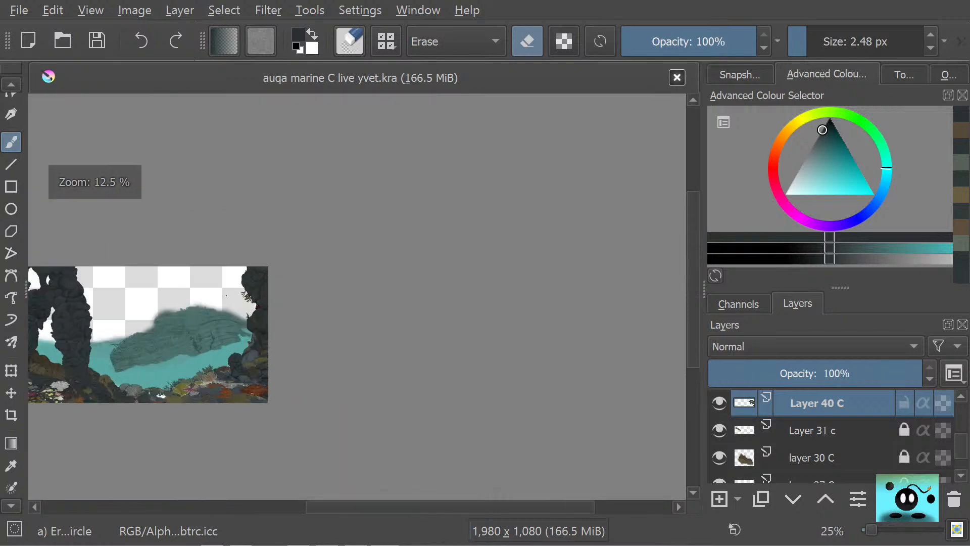
{"action": "scroll", "coordinate": [131, 344], "scroll_direction": "up", "scroll_amount": 2}
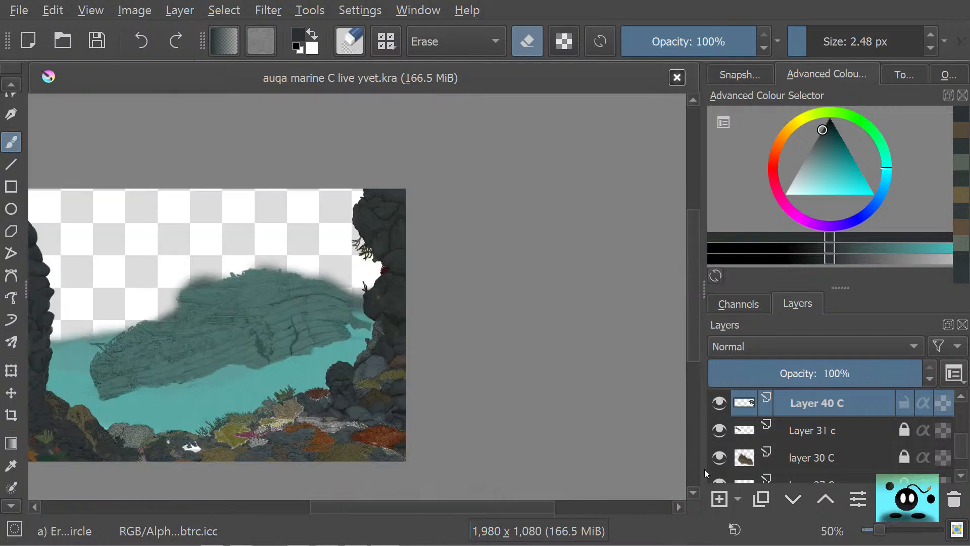
- Toggle Layer 40 C's visibility repeatedly to compare the rock pile with and without its colour, leaving the layer hidden
{"action": "left_click", "coordinate": [718, 402]}
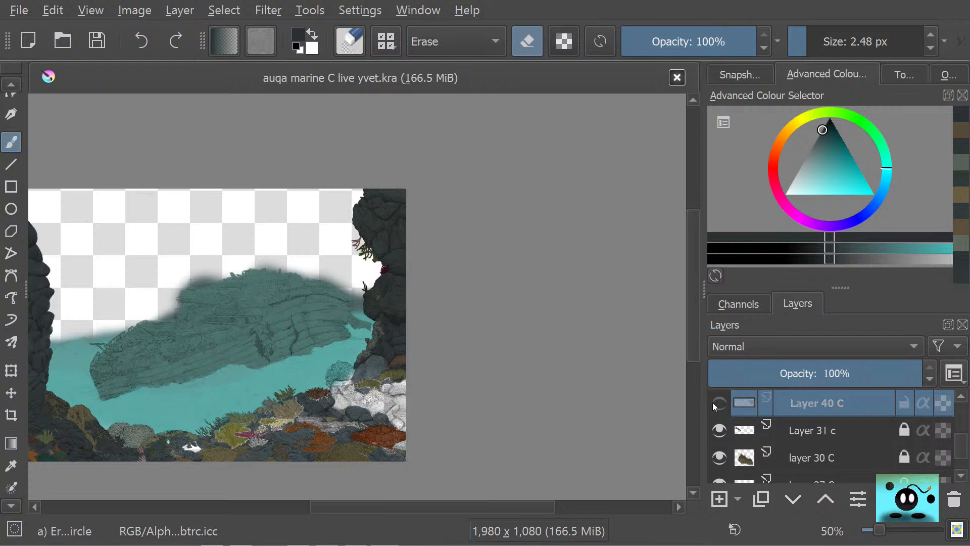
{"action": "left_click", "coordinate": [712, 403]}
{"action": "left_click", "coordinate": [713, 403]}
{"action": "left_click", "coordinate": [713, 403]}
{"action": "left_click", "coordinate": [712, 402]}
{"action": "scroll", "coordinate": [386, 390], "scroll_direction": "up", "scroll_amount": 5}
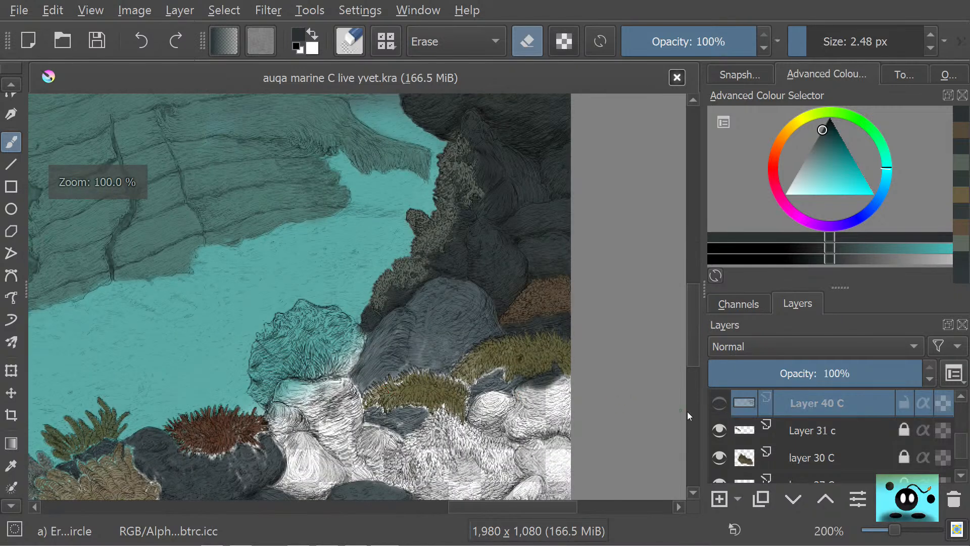
{"action": "left_click", "coordinate": [720, 408]}
{"action": "left_click", "coordinate": [719, 408]}
{"action": "left_click", "coordinate": [720, 409]}
{"action": "left_click", "coordinate": [719, 408]}
- Switch Layer 31 c, layer 30 C and Layer 34 C off and on to check which parts they cover
{"action": "left_click", "coordinate": [720, 424]}
{"action": "left_click", "coordinate": [721, 424]}
{"action": "left_click", "coordinate": [720, 449]}
{"action": "left_click", "coordinate": [720, 449]}
{"action": "scroll", "coordinate": [720, 448], "scroll_direction": "down", "scroll_amount": 2}
{"action": "left_click", "coordinate": [719, 448]}
{"action": "left_click", "coordinate": [720, 448]}
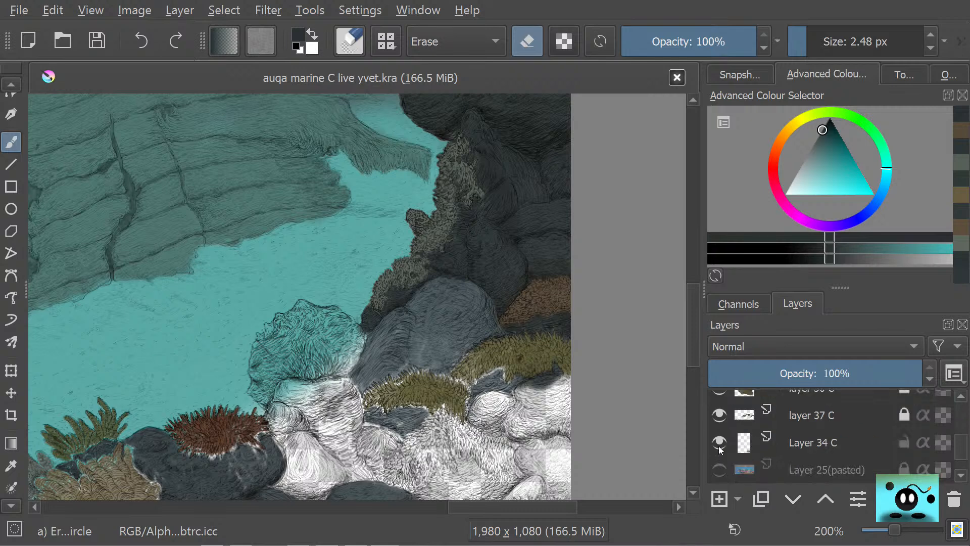
- Check the coverage of layer 26 C, layer 20 C and pallar 2 C by switching each one off and on
{"action": "scroll", "coordinate": [719, 446], "scroll_direction": "down", "scroll_amount": 5}
{"action": "scroll", "coordinate": [719, 446], "scroll_direction": "down", "scroll_amount": 2}
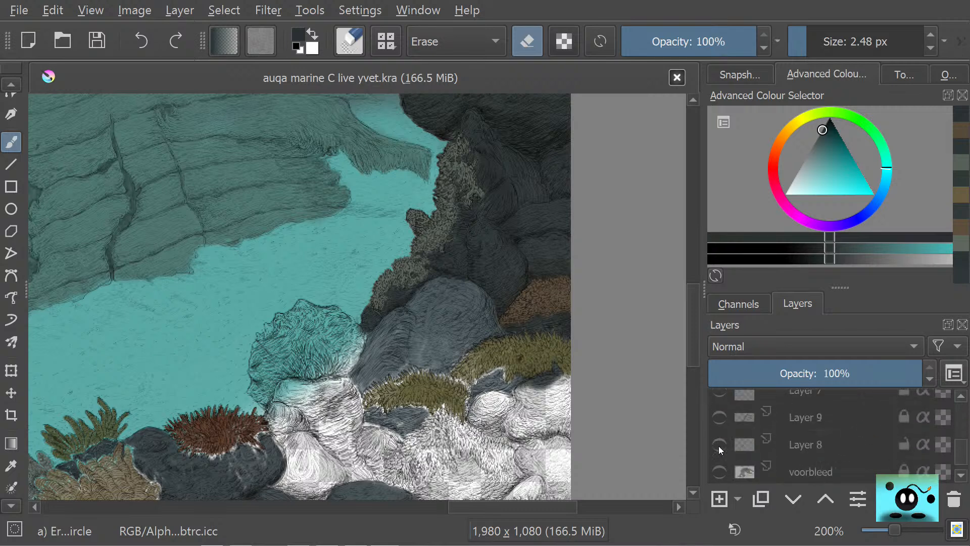
{"action": "scroll", "coordinate": [719, 446], "scroll_direction": "up", "scroll_amount": 8}
{"action": "left_click", "coordinate": [719, 430]}
{"action": "left_click", "coordinate": [719, 430]}
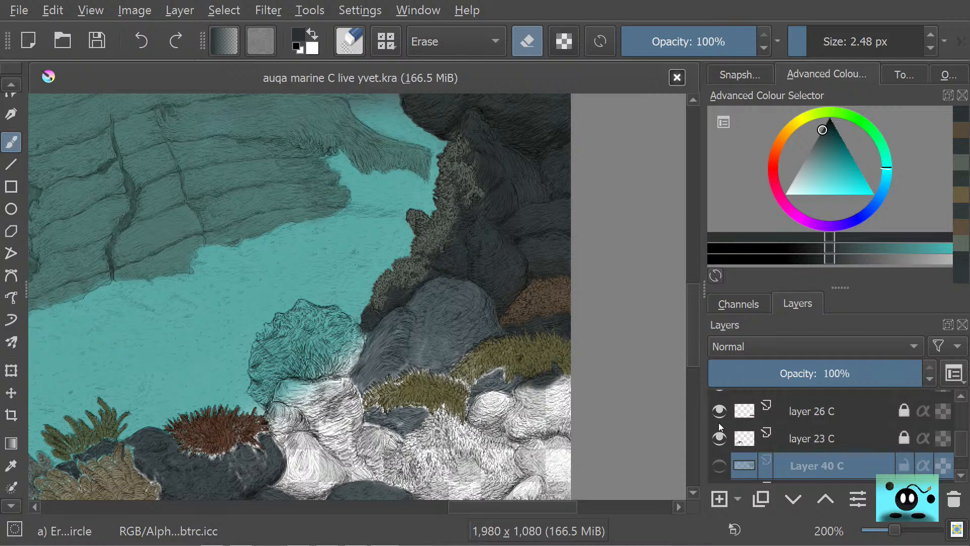
{"action": "left_click", "coordinate": [719, 415]}
{"action": "left_click", "coordinate": [719, 414]}
{"action": "scroll", "coordinate": [719, 415], "scroll_direction": "up", "scroll_amount": 2}
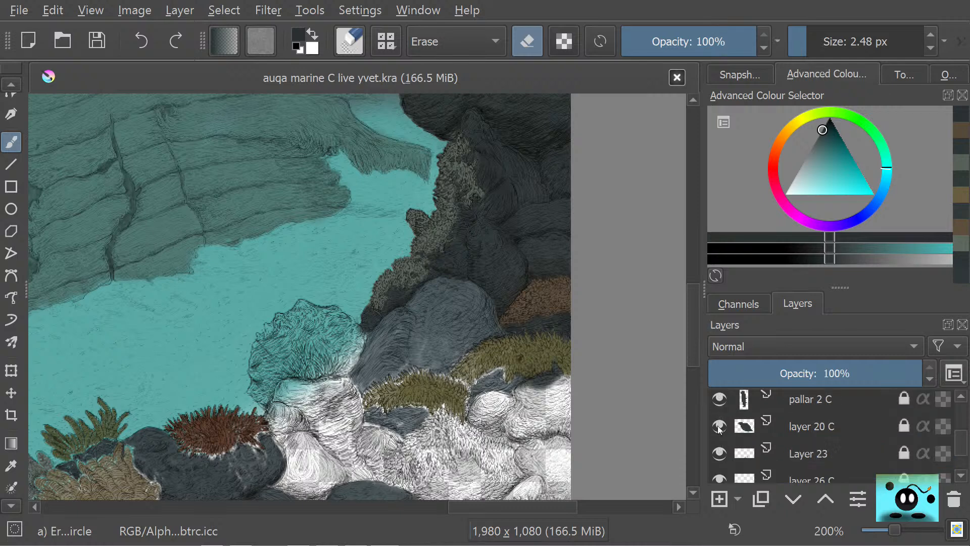
{"action": "left_click", "coordinate": [719, 428]}
{"action": "left_click", "coordinate": [719, 428]}
{"action": "left_click", "coordinate": [718, 403]}
{"action": "left_click", "coordinate": [718, 402]}
{"action": "scroll", "coordinate": [718, 427], "scroll_direction": "up", "scroll_amount": 3}
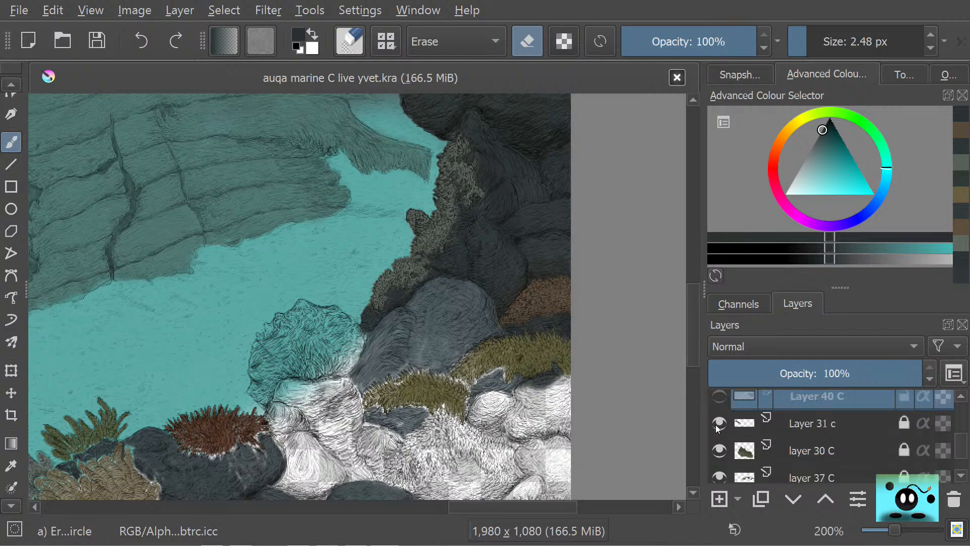
- Make Layer 40 C visible again so the rock pile regains its colour
{"action": "scroll", "coordinate": [716, 424], "scroll_direction": "up", "scroll_amount": 2}
{"action": "scroll", "coordinate": [509, 295], "scroll_direction": "up", "scroll_amount": 1}
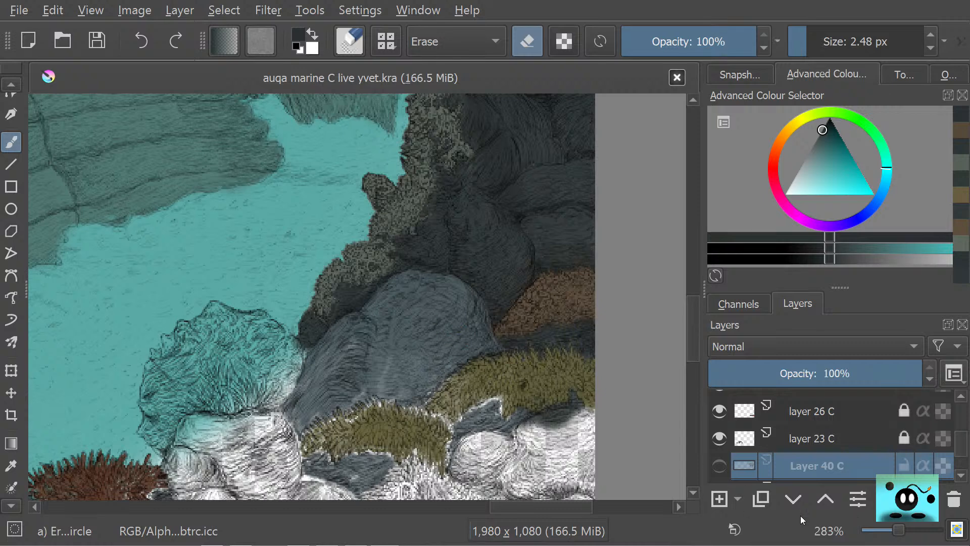
{"action": "left_click", "coordinate": [718, 466]}
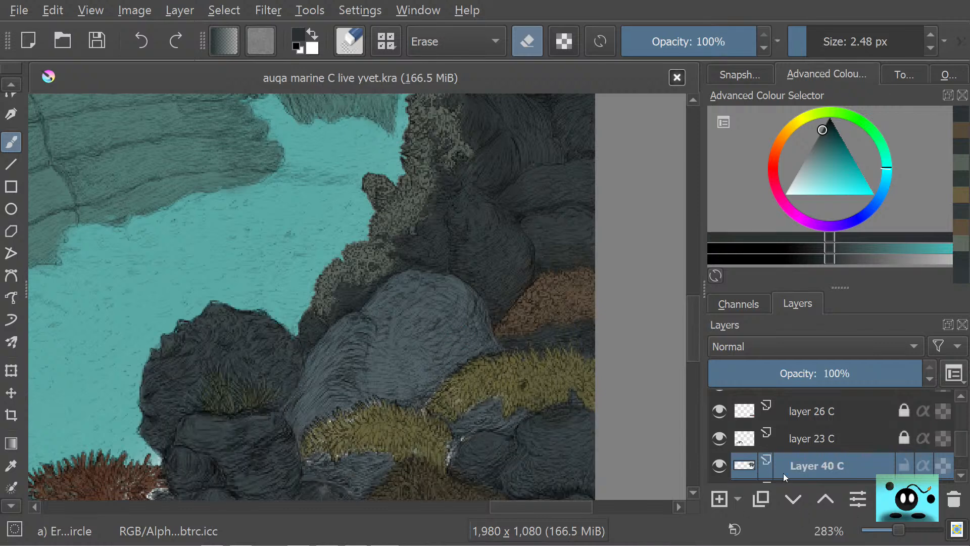
- Erase on Layer 40 C below the brown coral with a 25.22 px eraser, and undo the stroke along the blue-grey rock's edge
{"action": "left_click", "coordinate": [905, 465]}
{"action": "left_click", "coordinate": [819, 41]}
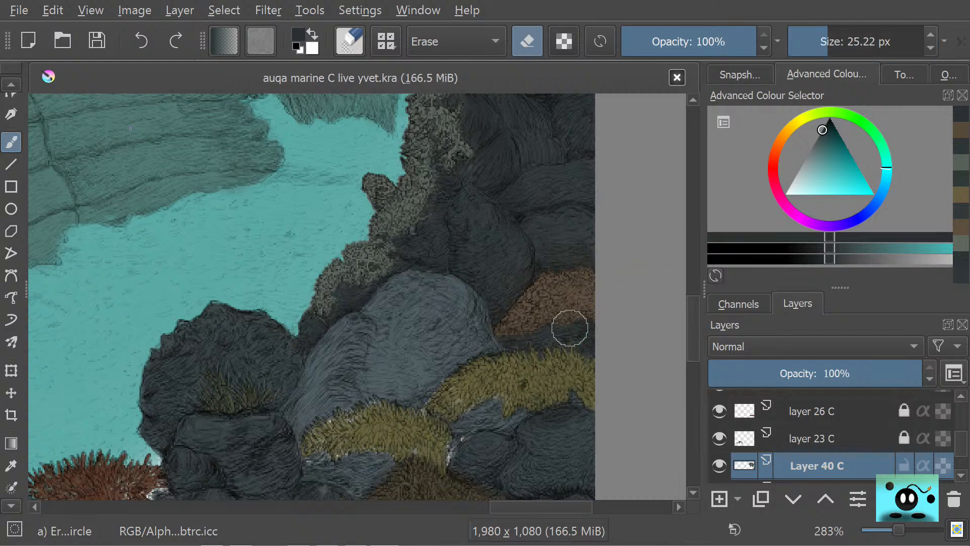
{"action": "left_click_drag", "start_coordinate": [570, 329], "coordinate": [635, 336]}
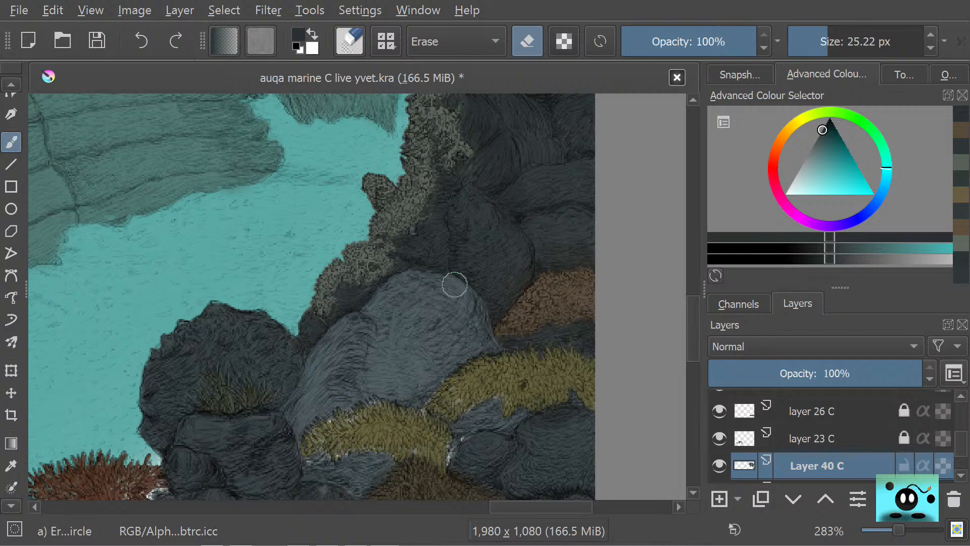
{"action": "mouse_move", "coordinate": [382, 293]}
{"action": "left_mouse_down"}
{"action": "mouse_move", "coordinate": [389, 385]}
{"action": "mouse_move", "coordinate": [328, 343]}
{"action": "mouse_move", "coordinate": [328, 405]}
{"action": "mouse_move", "coordinate": [301, 409]}
{"action": "mouse_move", "coordinate": [290, 434]}
{"action": "left_mouse_up"}
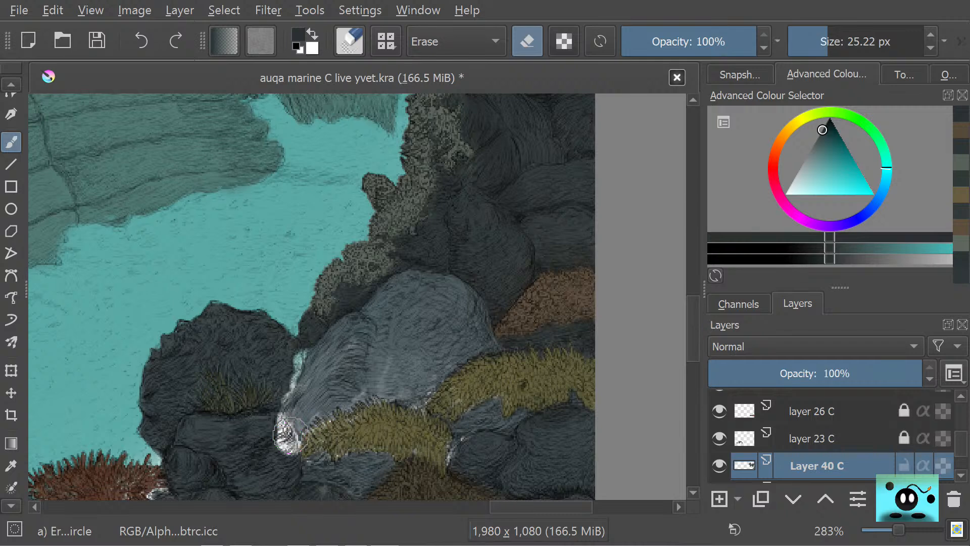
{"action": "key", "text": "ctrl+z"}
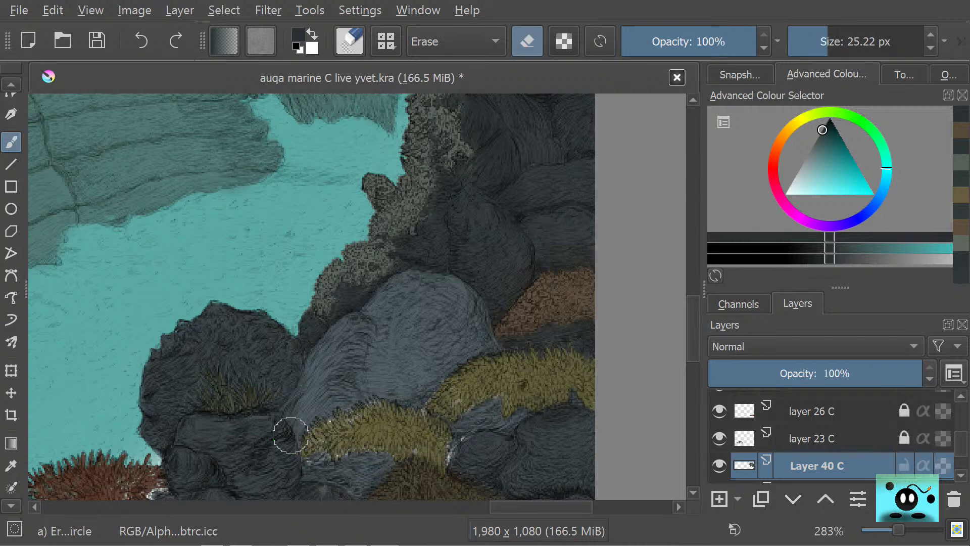
- Select layer 23 C and examine what it and layer 26 C cover by switching each off and on
{"action": "left_click", "coordinate": [792, 447]}
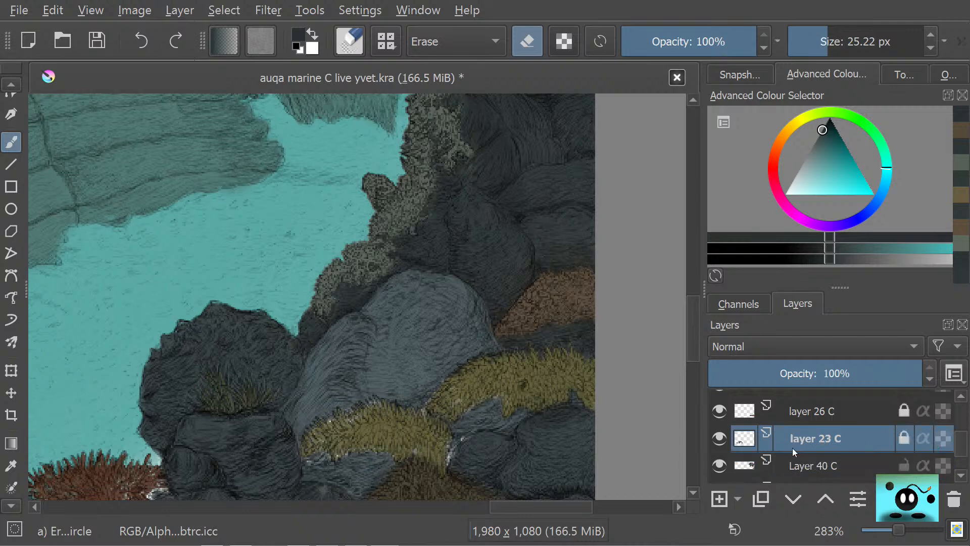
{"action": "double_click", "coordinate": [717, 440]}
{"action": "left_click", "coordinate": [719, 410]}
{"action": "left_click", "coordinate": [719, 410]}
{"action": "scroll", "coordinate": [968, 444], "scroll_direction": "down", "scroll_amount": 2}
{"action": "scroll", "coordinate": [860, 434], "scroll_direction": "up", "scroll_amount": 5}
{"action": "scroll", "coordinate": [859, 434], "scroll_direction": "down", "scroll_amount": 3}
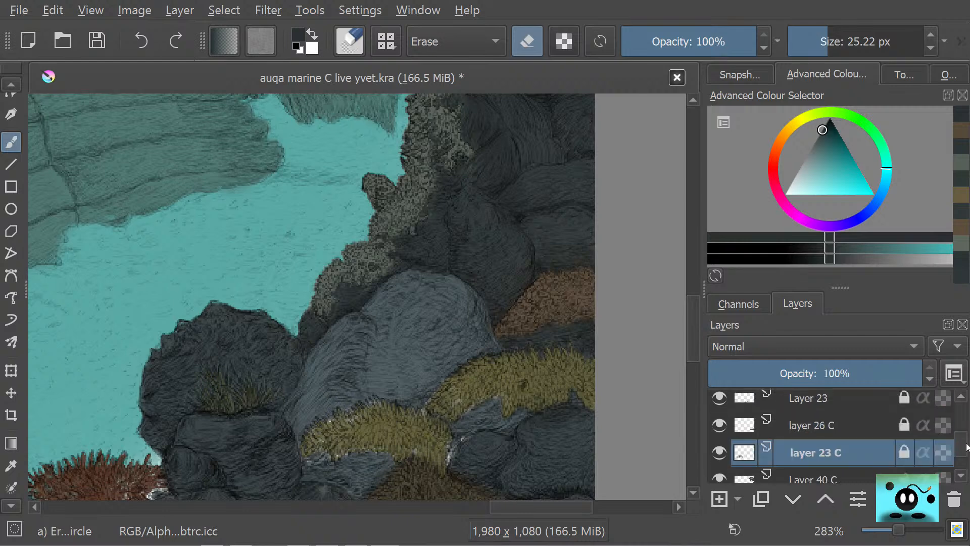
{"action": "scroll", "coordinate": [858, 431], "scroll_direction": "up", "scroll_amount": 3}
{"action": "left_click", "coordinate": [960, 478]}
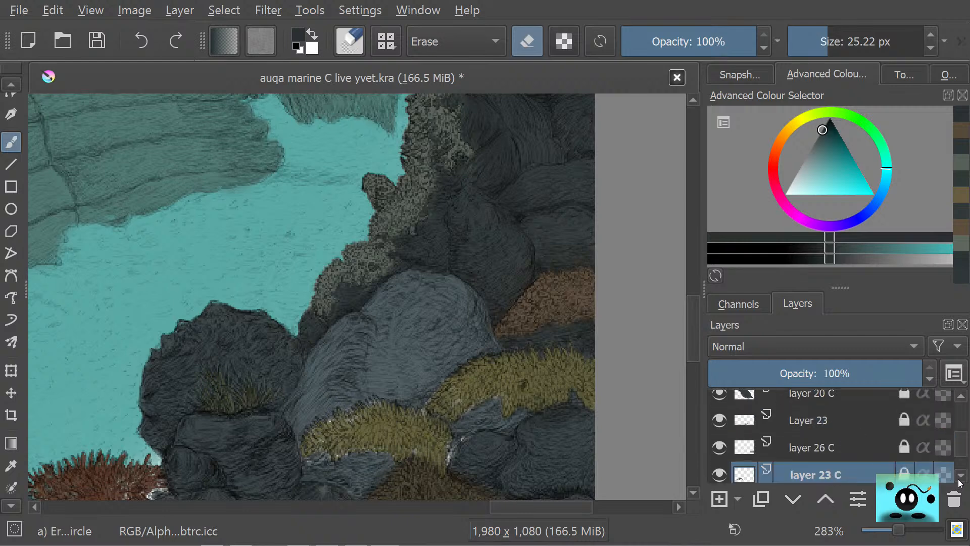
{"action": "left_click", "coordinate": [719, 447]}
{"action": "left_click", "coordinate": [719, 448]}
{"action": "scroll", "coordinate": [954, 451], "scroll_direction": "up", "scroll_amount": 5}
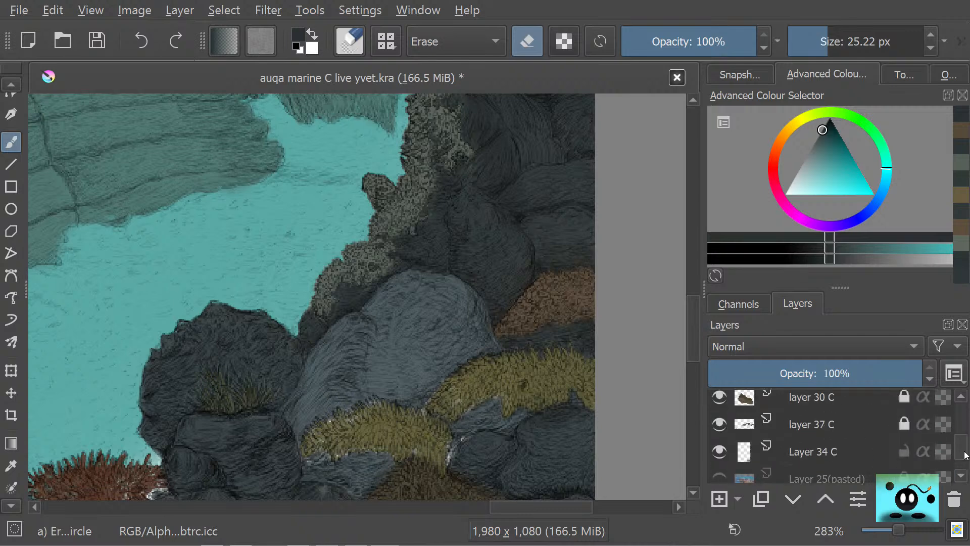
{"action": "scroll", "coordinate": [963, 451], "scroll_direction": "down", "scroll_amount": 4}
{"action": "scroll", "coordinate": [966, 452], "scroll_direction": "down", "scroll_amount": 3}
{"action": "scroll", "coordinate": [965, 452], "scroll_direction": "up", "scroll_amount": 1}
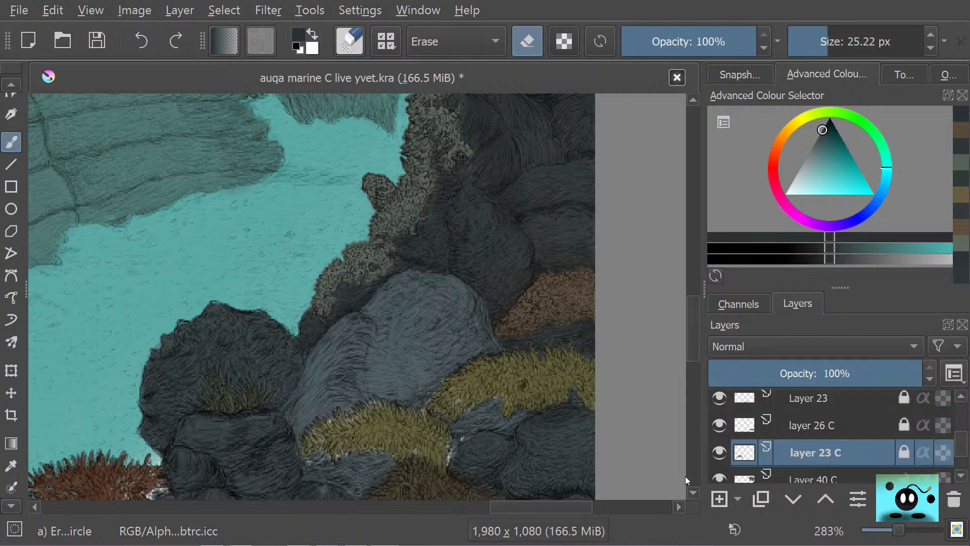
- Switch back to the Pencil-2 brush and hide Layer 40 C
{"action": "key", "text": "slash"}
{"action": "left_click", "coordinate": [718, 477]}
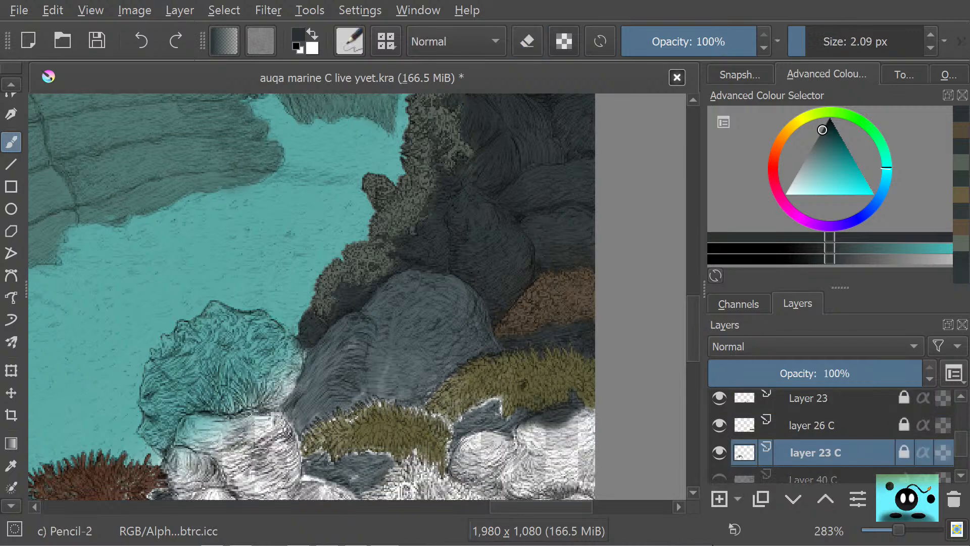
- Toggle layer 26 C and the bottommost colour layer, layer 44 C, to check which parts each covers
{"action": "left_click", "coordinate": [719, 425]}
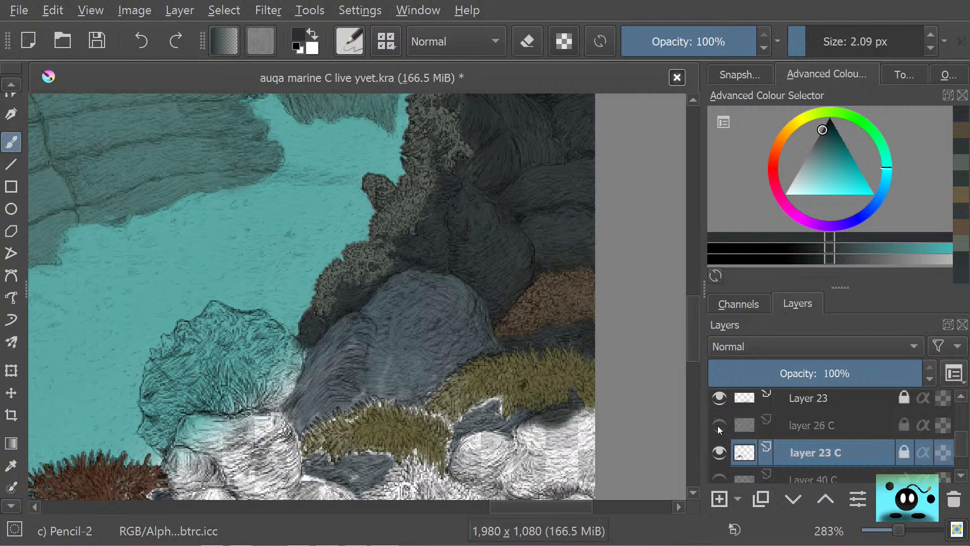
{"action": "scroll", "coordinate": [966, 454], "scroll_direction": "down", "scroll_amount": 5}
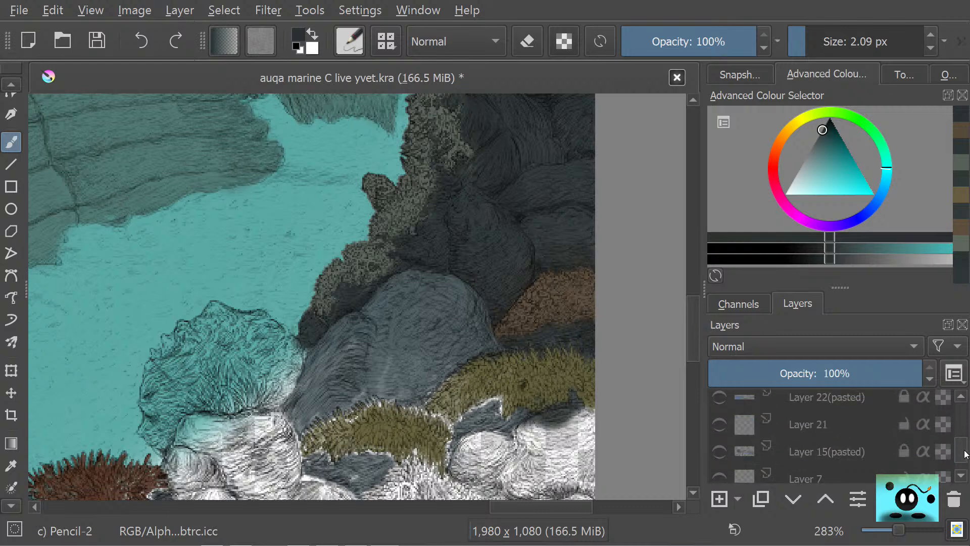
{"action": "scroll", "coordinate": [965, 453], "scroll_direction": "down", "scroll_amount": 5}
{"action": "left_click", "coordinate": [720, 413]}
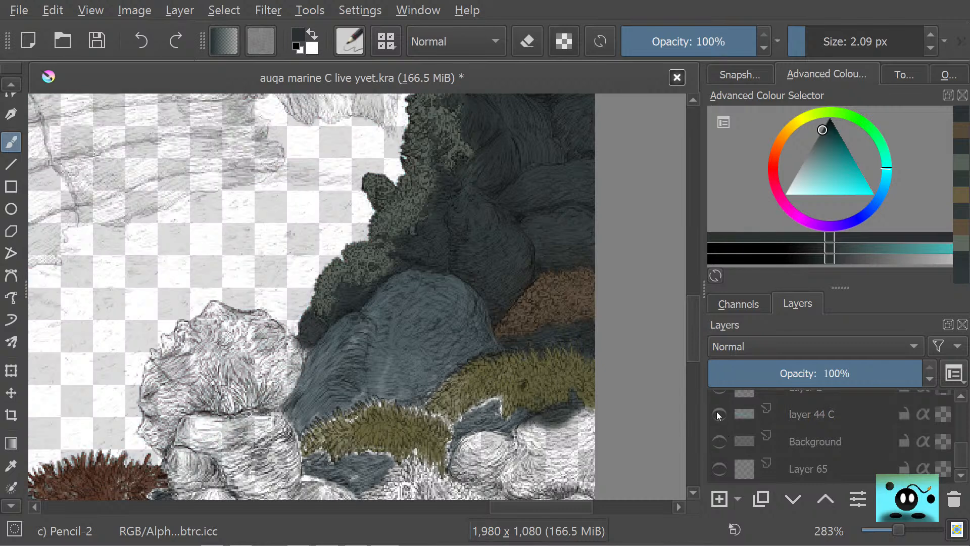
{"action": "left_click", "coordinate": [718, 414]}
{"action": "scroll", "coordinate": [898, 404], "scroll_direction": "up", "scroll_amount": 1}
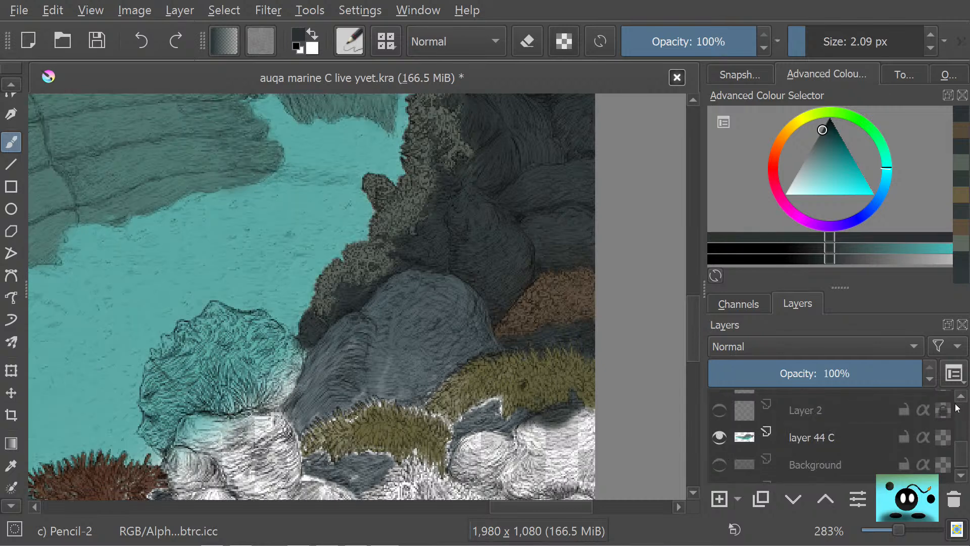
- Check the coverage of Layer 34 C and layer 37 C by switching each one off and on repeatedly
{"action": "scroll", "coordinate": [957, 408], "scroll_direction": "up", "scroll_amount": 5}
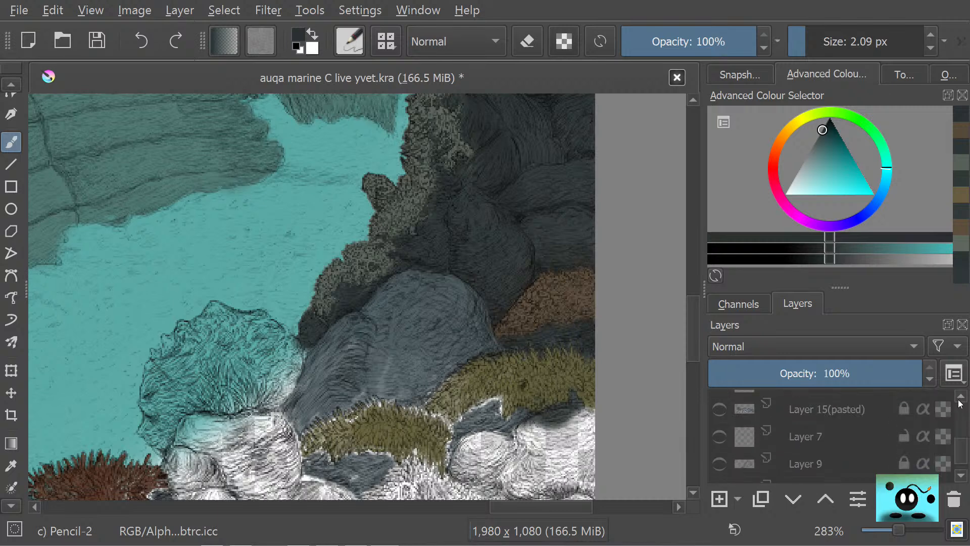
{"action": "scroll", "coordinate": [960, 403], "scroll_direction": "up", "scroll_amount": 4}
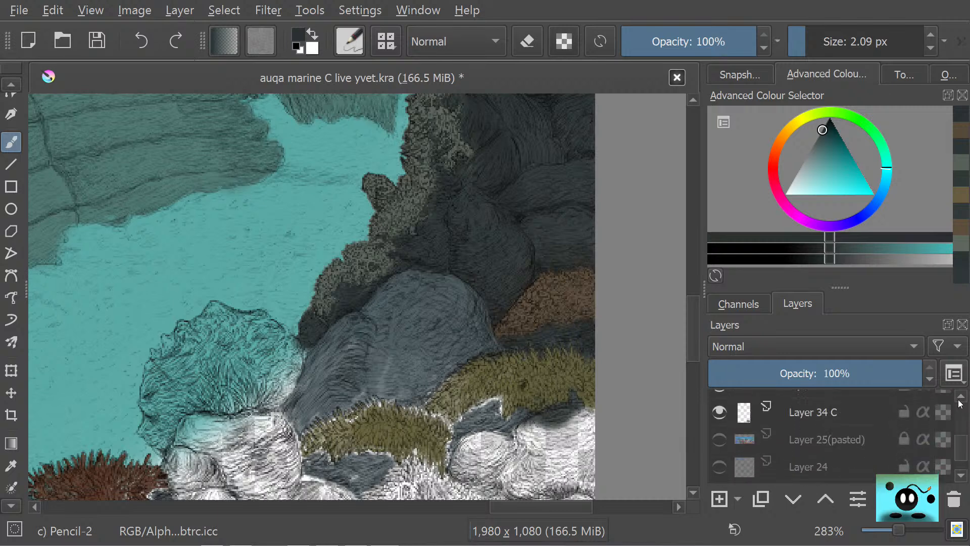
{"action": "scroll", "coordinate": [960, 403], "scroll_direction": "up", "scroll_amount": 2}
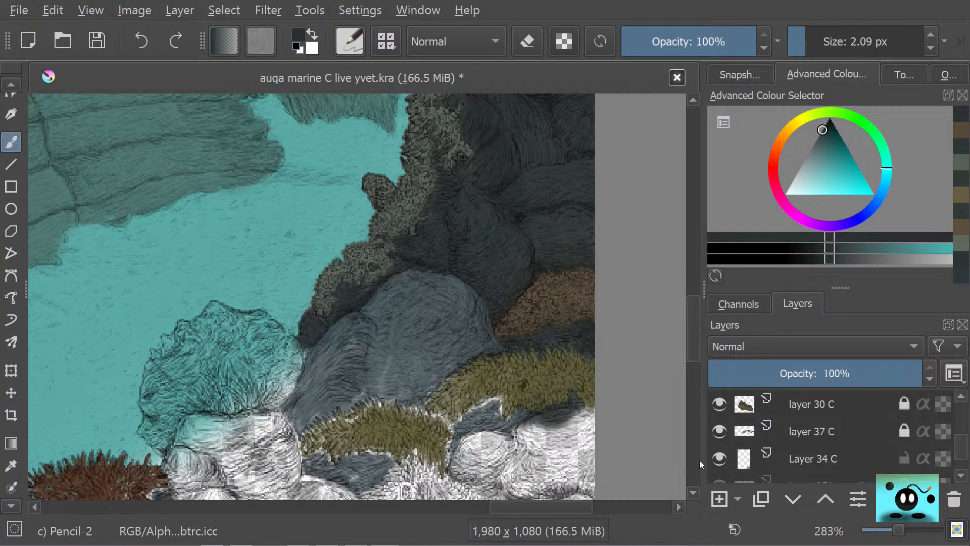
{"action": "left_click", "coordinate": [719, 458]}
{"action": "left_click", "coordinate": [718, 458]}
{"action": "left_click", "coordinate": [720, 433]}
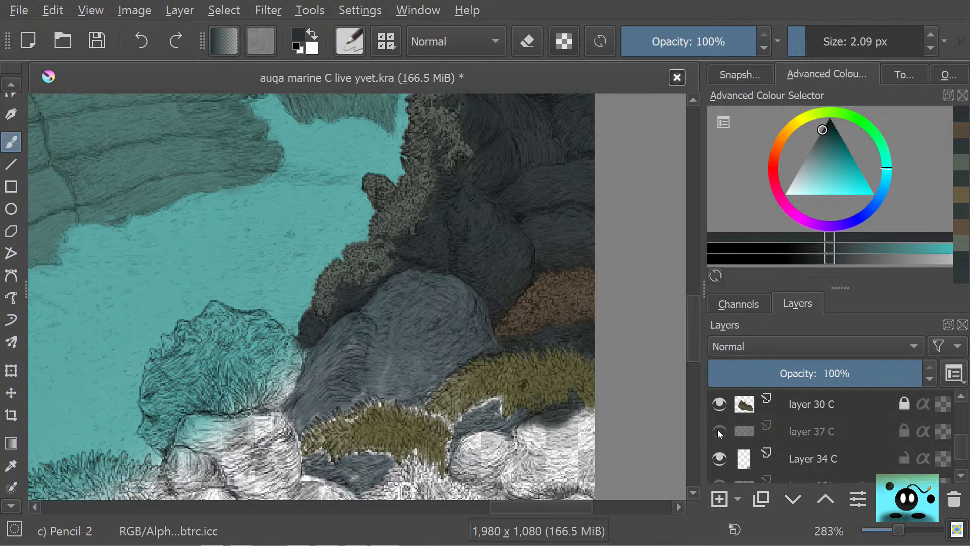
{"action": "left_click", "coordinate": [719, 459]}
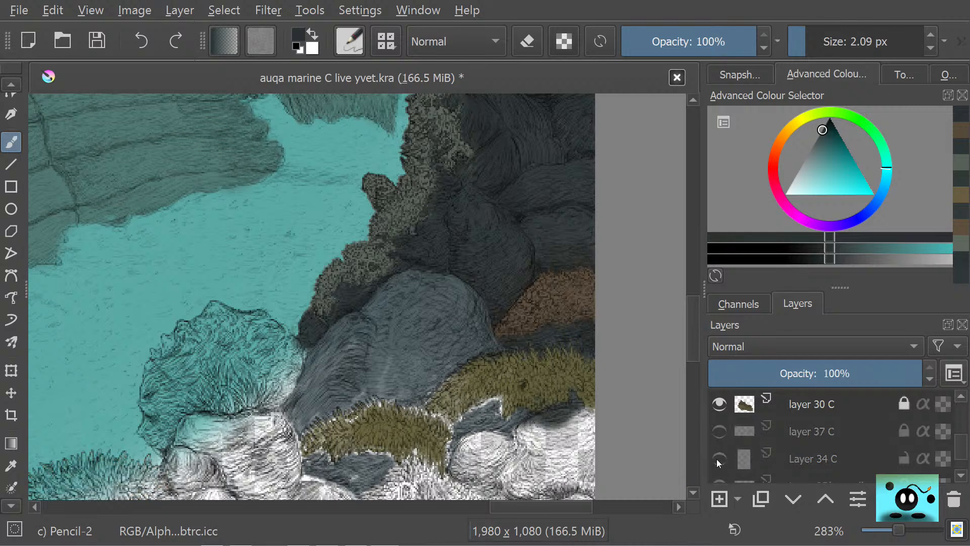
{"action": "left_click", "coordinate": [718, 458]}
{"action": "left_click", "coordinate": [716, 434]}
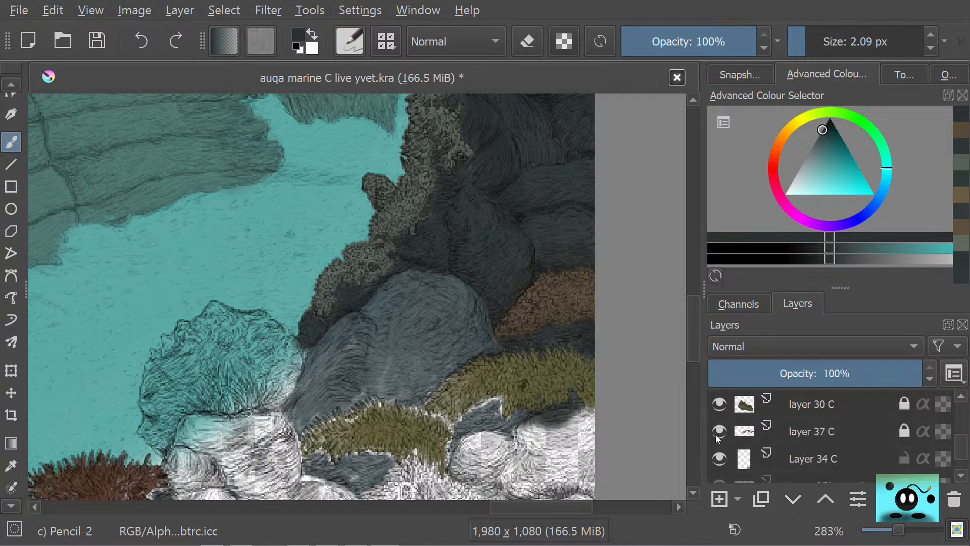
{"action": "left_click", "coordinate": [715, 433]}
{"action": "left_click", "coordinate": [719, 433]}
- Switch layer 37 C, layer 30 C and Layer 31 c off and on to compare the rocks without them
{"action": "scroll", "coordinate": [724, 448], "scroll_direction": "up", "scroll_amount": 1}
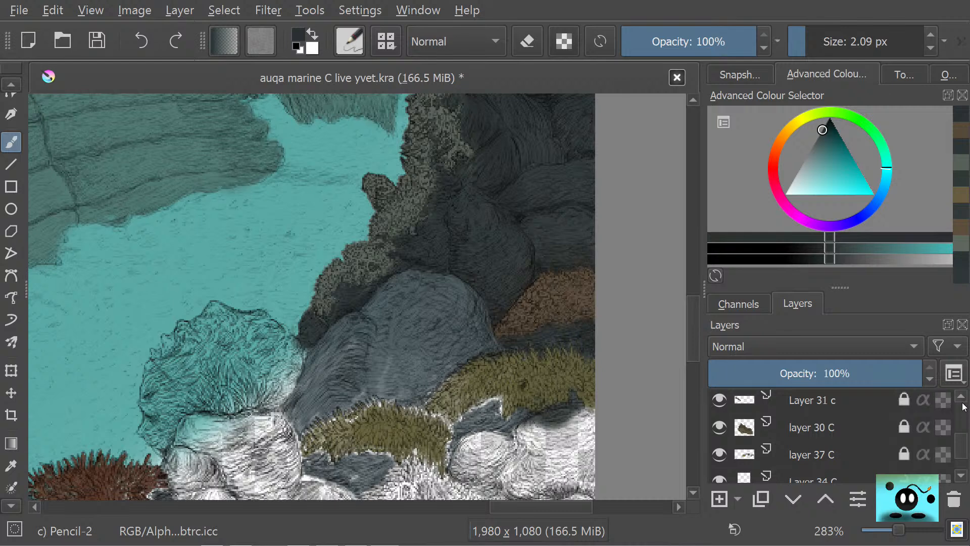
{"action": "left_click", "coordinate": [720, 454]}
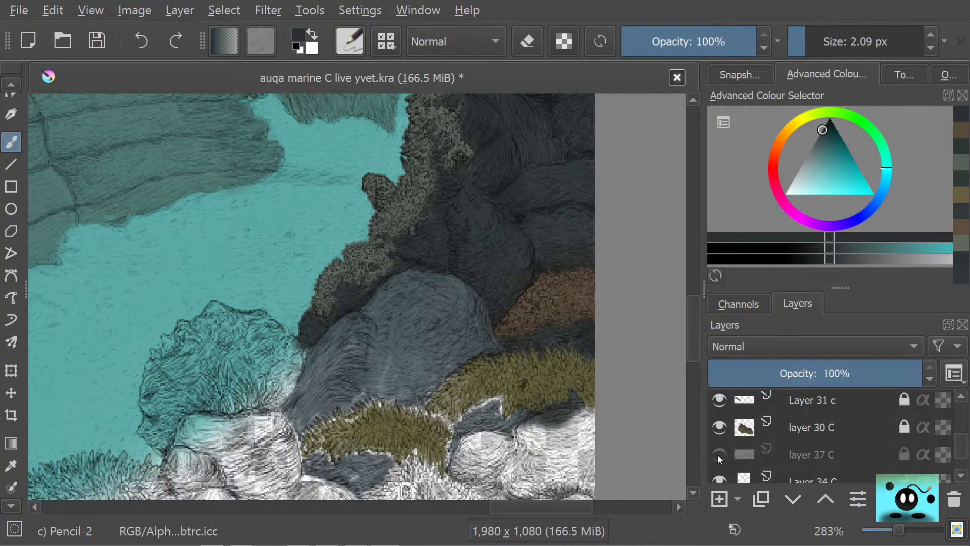
{"action": "left_click", "coordinate": [720, 454]}
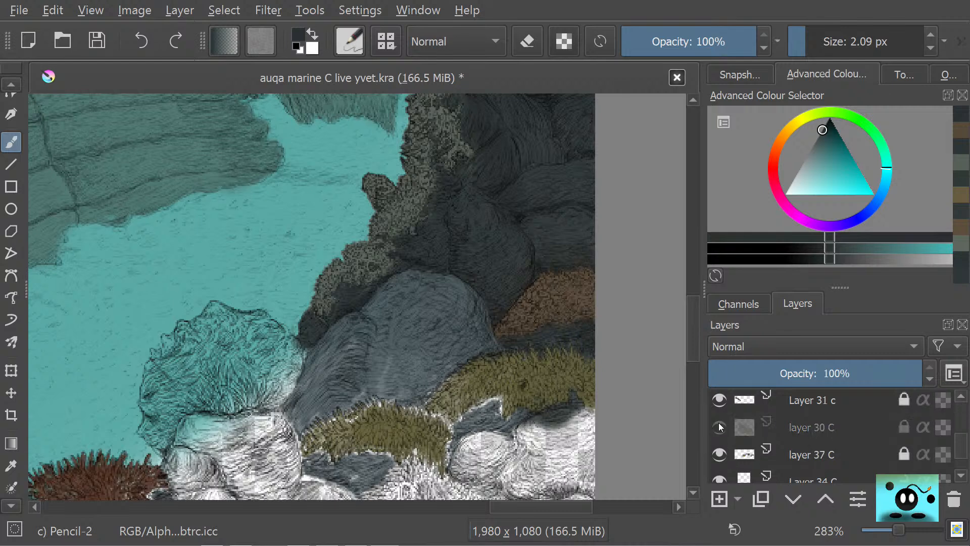
{"action": "left_click", "coordinate": [718, 400]}
{"action": "left_click", "coordinate": [718, 400]}
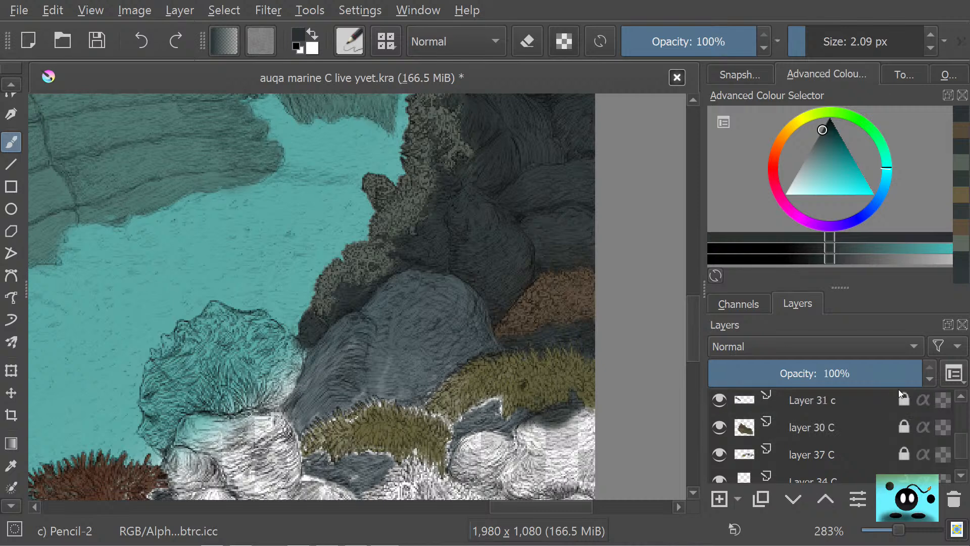
- Toggle layer 23 C, layer 26 C and Layer 23 to examine which areas they colour while Layer 40 C is hidden
{"action": "scroll", "coordinate": [965, 404], "scroll_direction": "down", "scroll_amount": 5}
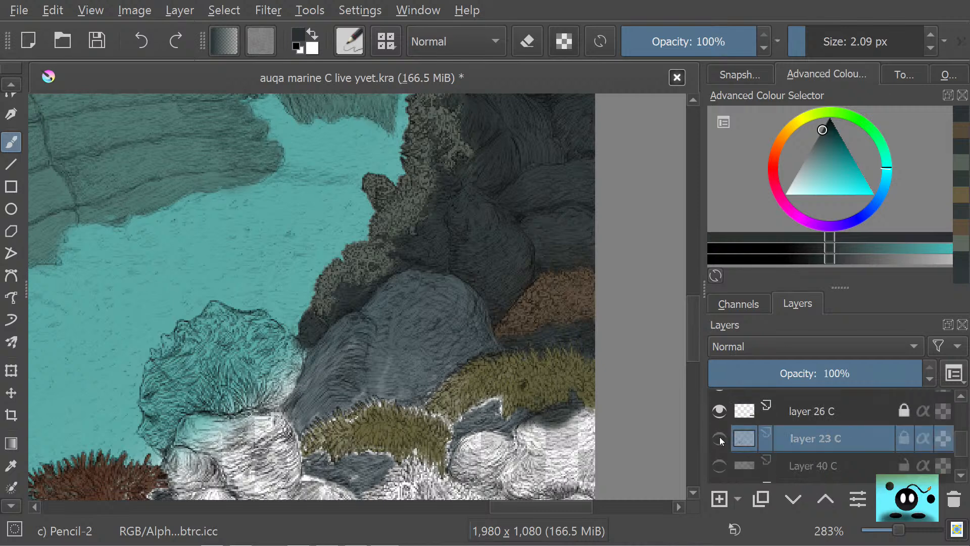
{"action": "left_click", "coordinate": [718, 412]}
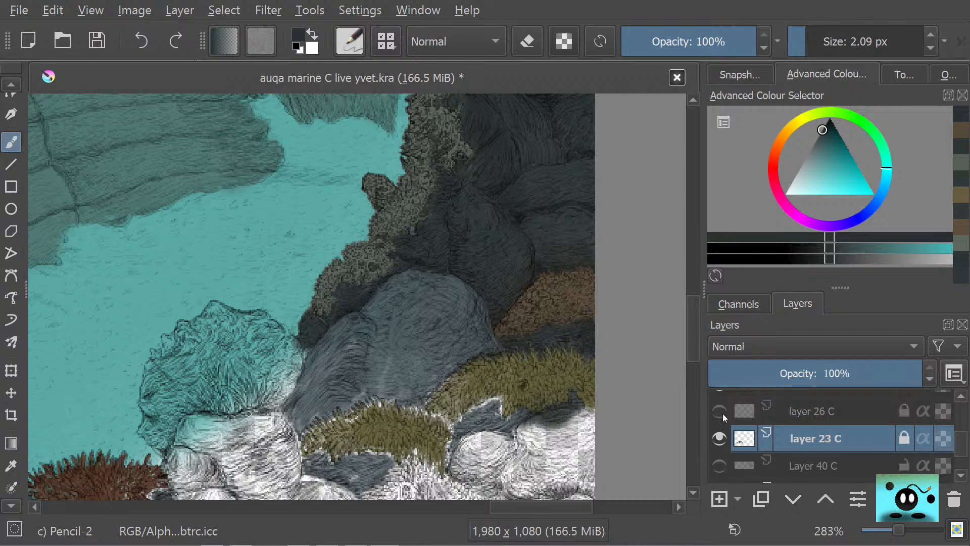
{"action": "left_click", "coordinate": [720, 413]}
{"action": "left_click", "coordinate": [963, 397]}
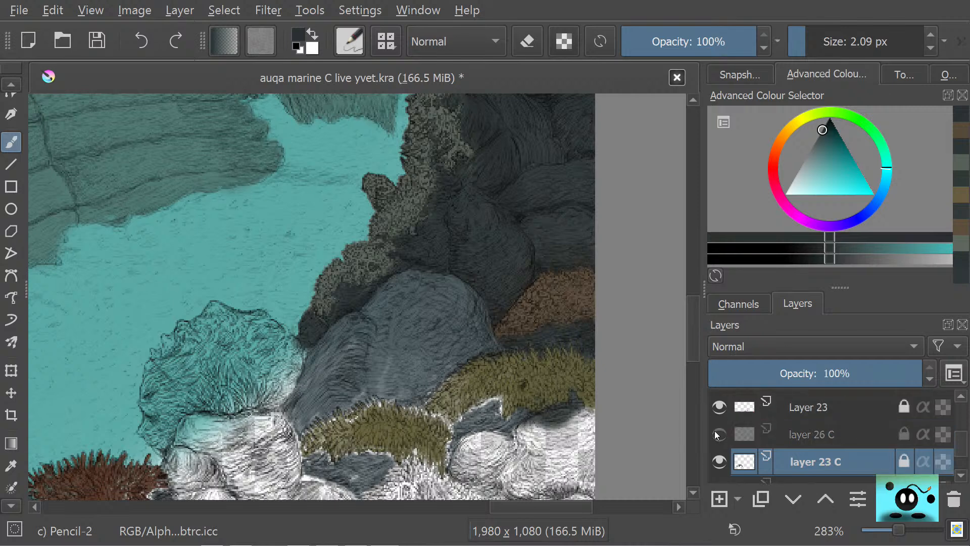
{"action": "left_click", "coordinate": [717, 409]}
{"action": "left_click", "coordinate": [719, 409]}
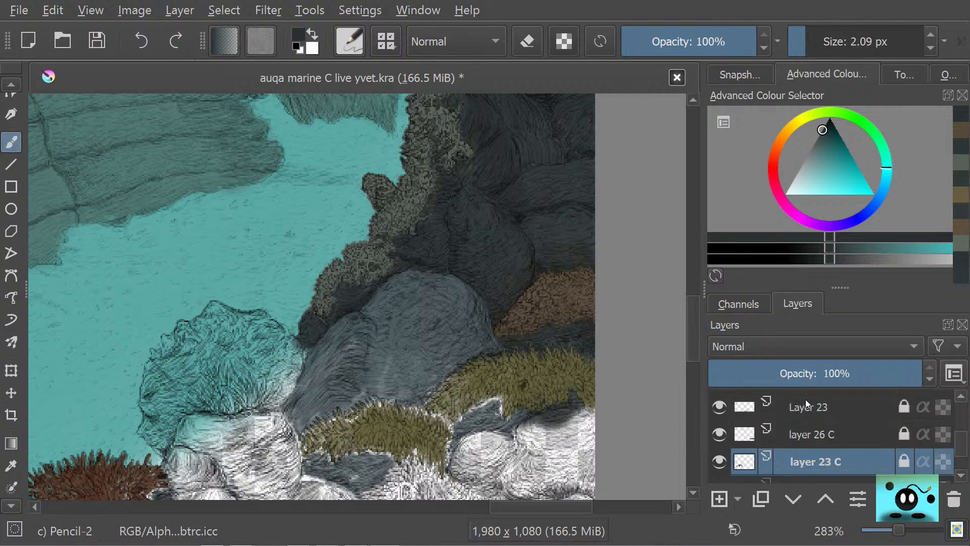
- Check the coverage of Layer 23 and layer 20 C by switching each one off and on
{"action": "left_click", "coordinate": [961, 398]}
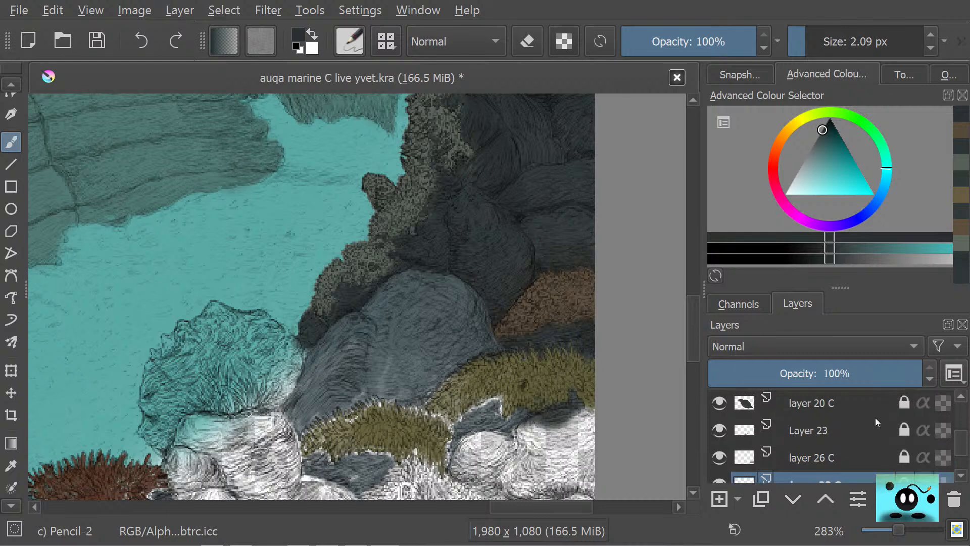
{"action": "left_click", "coordinate": [718, 429]}
{"action": "left_click", "coordinate": [719, 429]}
{"action": "left_click", "coordinate": [718, 404]}
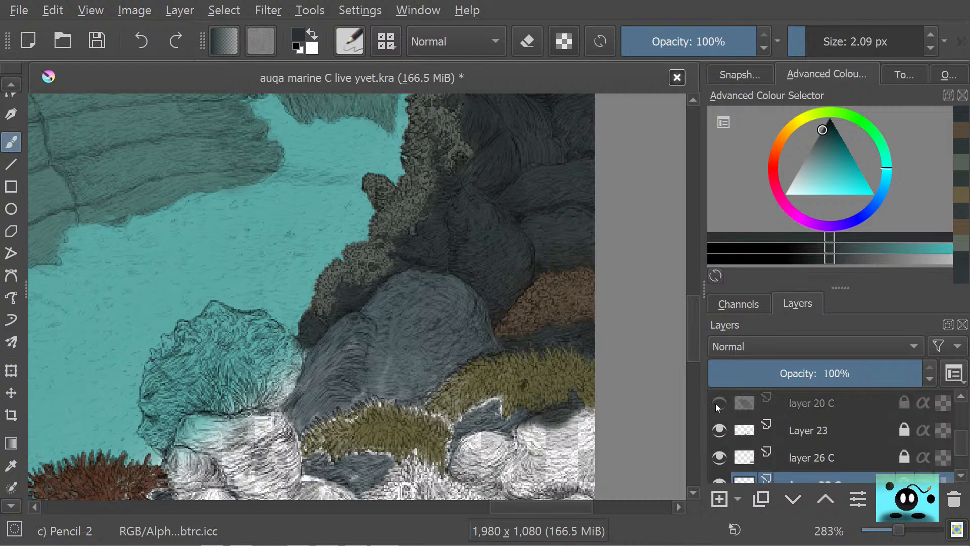
{"action": "left_click", "coordinate": [718, 403]}
{"action": "left_click", "coordinate": [961, 398]}
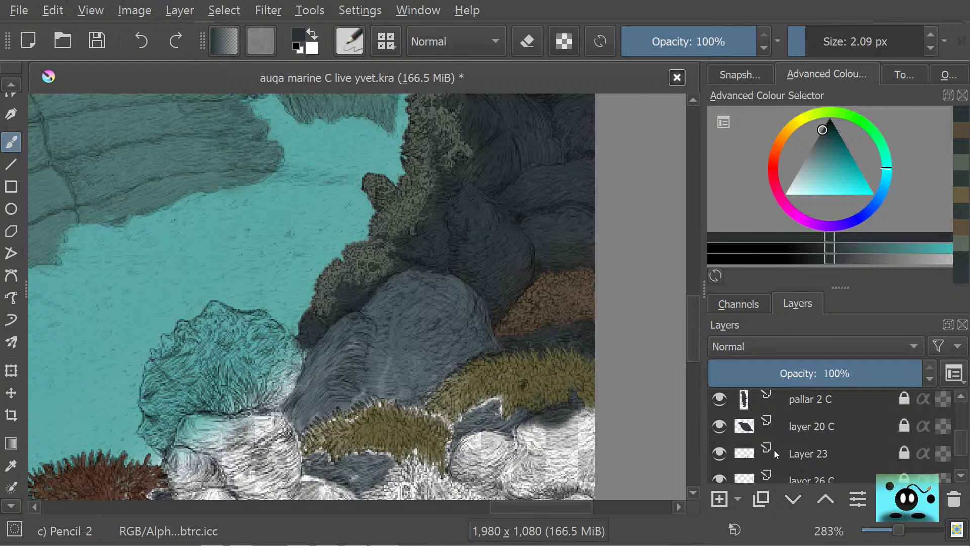
- Recheck Layer 23 and layer 20 C, and check pallar 2 C, by toggling the visibility of each layer
{"action": "left_click", "coordinate": [718, 455]}
{"action": "left_click", "coordinate": [718, 454]}
{"action": "left_click", "coordinate": [718, 427]}
{"action": "left_click", "coordinate": [716, 426]}
{"action": "left_click", "coordinate": [718, 400]}
{"action": "left_click", "coordinate": [719, 400]}
{"action": "left_click", "coordinate": [962, 398]}
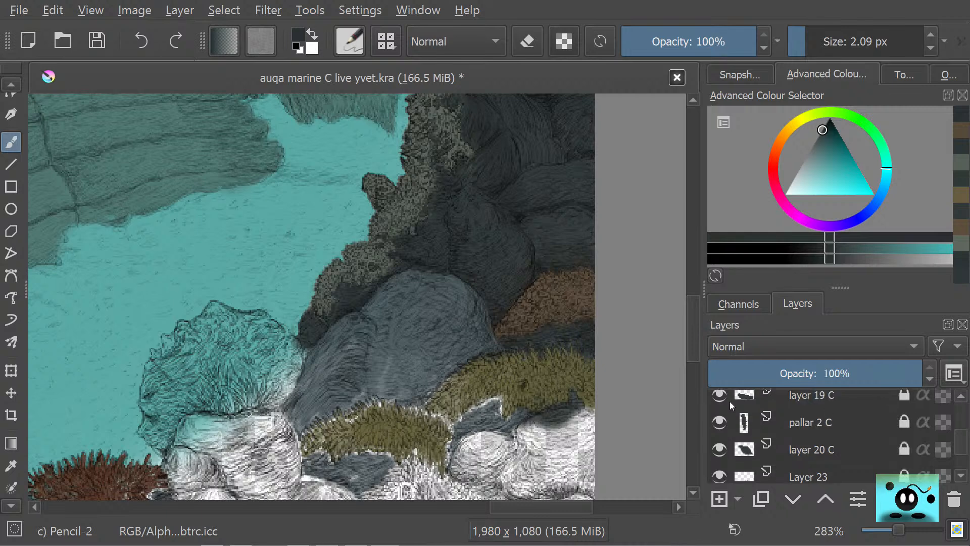
{"action": "left_click", "coordinate": [962, 398]}
{"action": "left_click", "coordinate": [962, 397]}
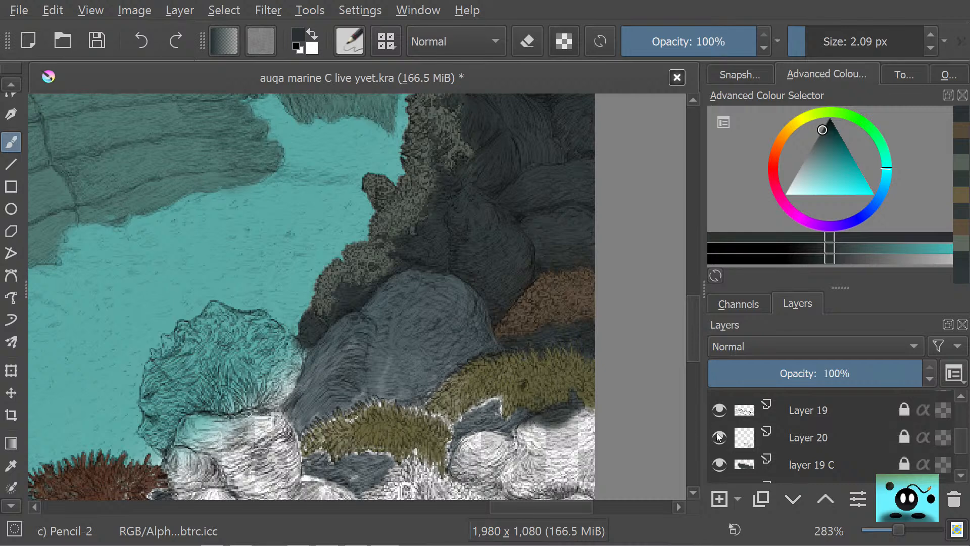
- Check the coverage of Layer 19, Layer 20 and layer 18 C by switching each one off and on
{"action": "left_click", "coordinate": [719, 409]}
{"action": "left_click", "coordinate": [719, 409]}
{"action": "left_click", "coordinate": [960, 397]}
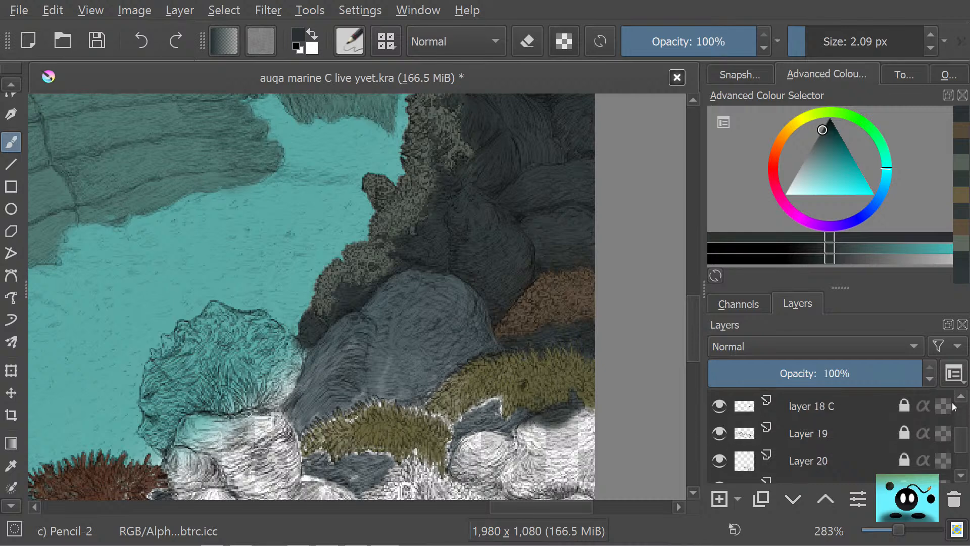
{"action": "left_click", "coordinate": [720, 461]}
{"action": "left_click", "coordinate": [720, 461]}
{"action": "left_click", "coordinate": [720, 436]}
{"action": "left_click", "coordinate": [719, 434]}
{"action": "left_click", "coordinate": [716, 407]}
{"action": "left_click", "coordinate": [716, 407]}
{"action": "left_click", "coordinate": [961, 399]}
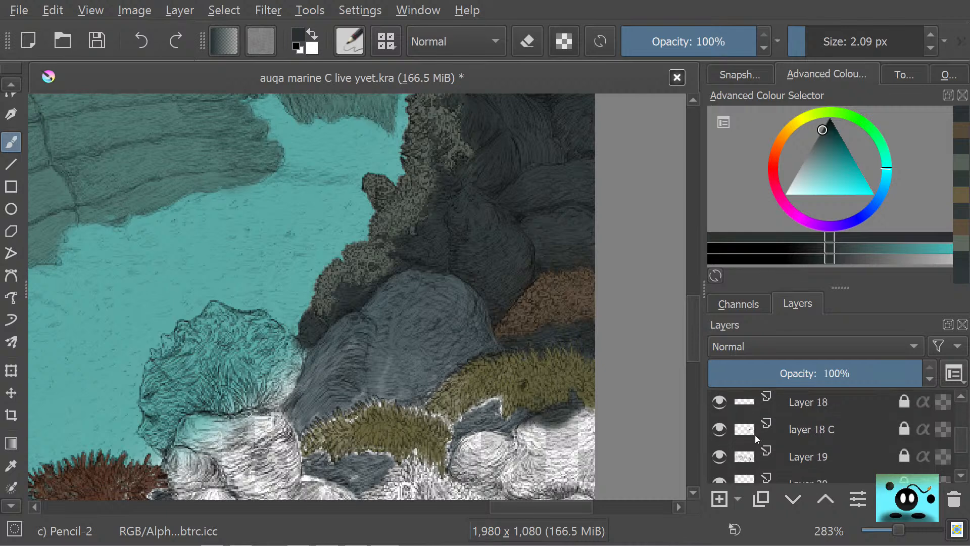
- Toggle the visibility of the Layer 18 below pallar1 C and of pallar1 C to examine what they cover
{"action": "left_click", "coordinate": [720, 402]}
{"action": "left_click", "coordinate": [720, 402]}
{"action": "left_click", "coordinate": [961, 398]}
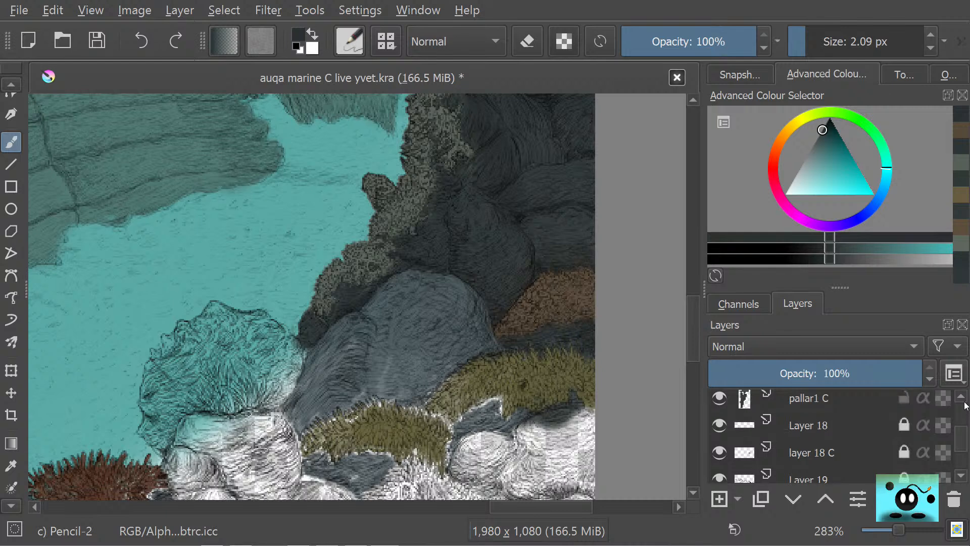
{"action": "left_click", "coordinate": [719, 397]}
{"action": "left_click", "coordinate": [719, 398]}
{"action": "left_click", "coordinate": [961, 399]}
{"action": "left_click", "coordinate": [961, 399]}
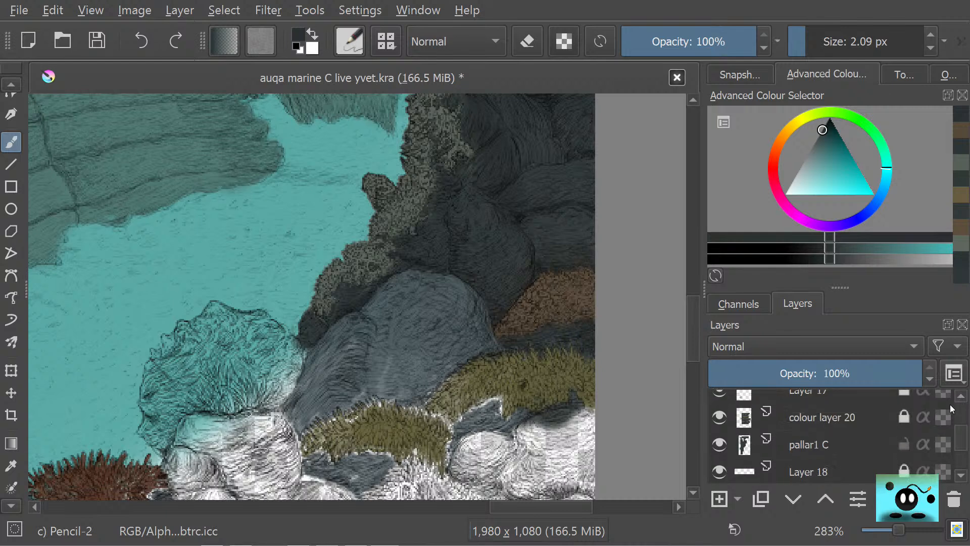
- Switch pallar1 C, colour layer 20 and Layer 17 off and on to examine their coverage
{"action": "left_click", "coordinate": [719, 447]}
{"action": "left_click", "coordinate": [719, 445]}
{"action": "left_click", "coordinate": [718, 419]}
{"action": "left_click", "coordinate": [717, 419]}
{"action": "left_click", "coordinate": [719, 395]}
{"action": "left_click", "coordinate": [719, 395]}
{"action": "left_click", "coordinate": [961, 397]}
{"action": "left_click", "coordinate": [961, 397]}
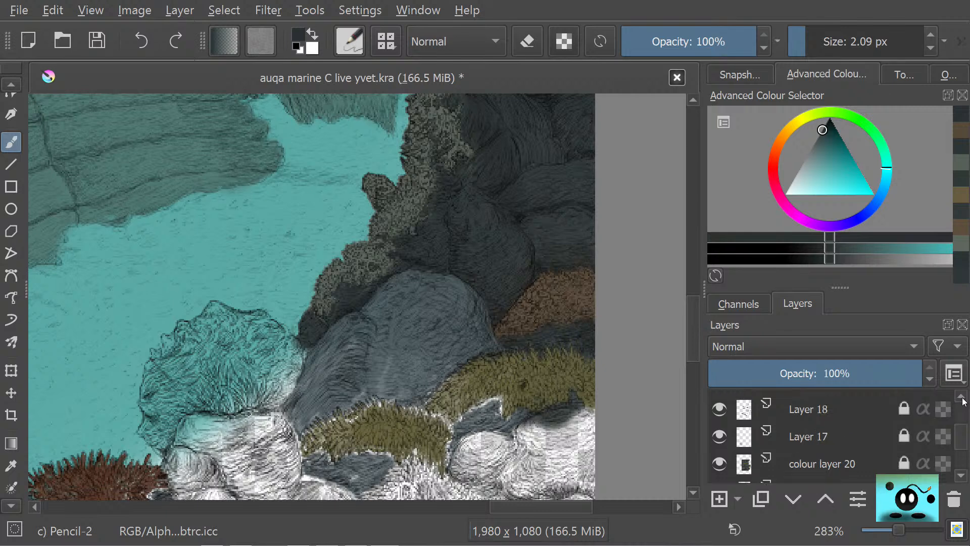
{"action": "left_click", "coordinate": [962, 397]}
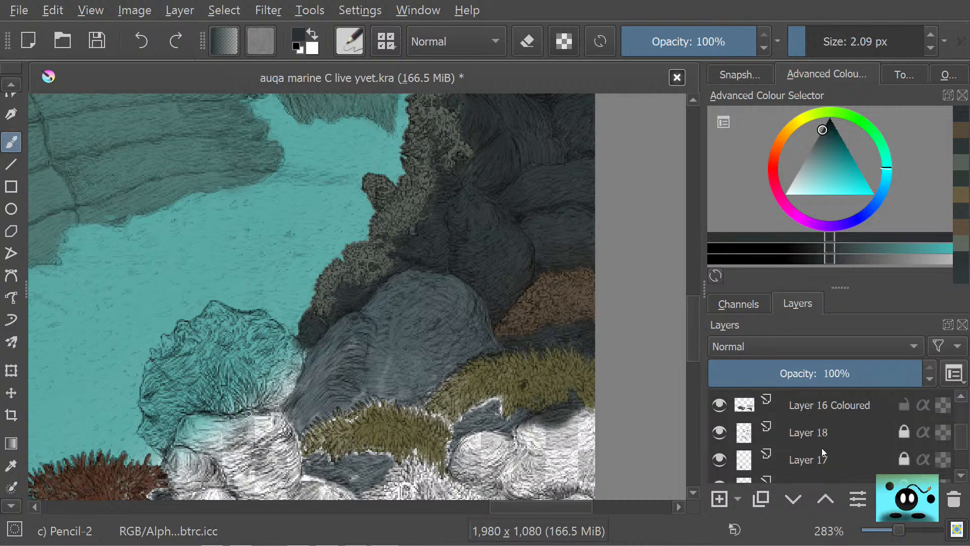
- Toggle Layer 17, the Layer 18 above it, Layer 16 Coloured and Copy of Layer 16 to examine which areas each covers
{"action": "left_click", "coordinate": [719, 460]}
{"action": "left_click", "coordinate": [720, 460]}
{"action": "left_click", "coordinate": [720, 432]}
{"action": "left_click", "coordinate": [719, 433]}
{"action": "left_click", "coordinate": [720, 405]}
{"action": "left_click", "coordinate": [719, 408]}
{"action": "key", "text": "ctrl+j"}
{"action": "left_click", "coordinate": [720, 402]}
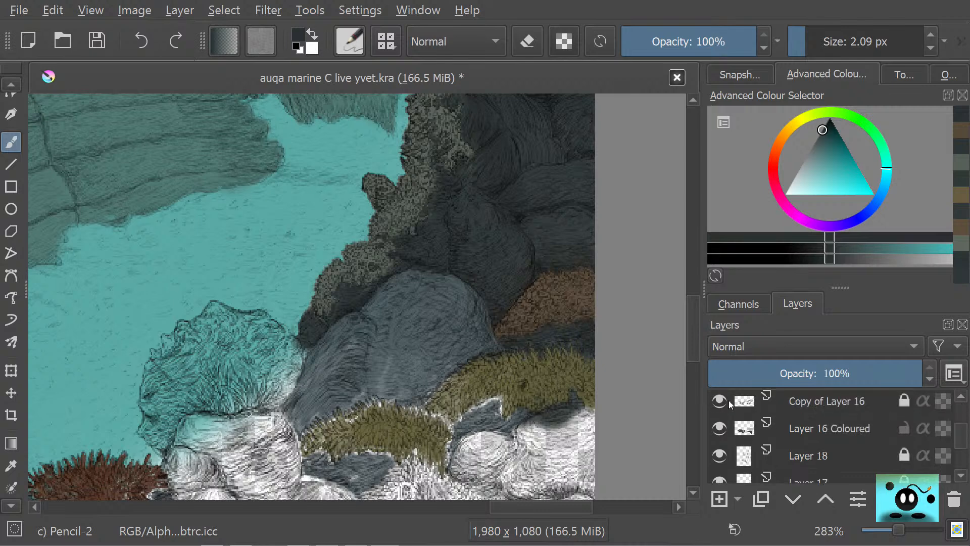
- Check what Layer 26 and layer 8 contribute by switching each one off and on
{"action": "scroll", "coordinate": [952, 403], "scroll_direction": "up", "scroll_amount": 3}
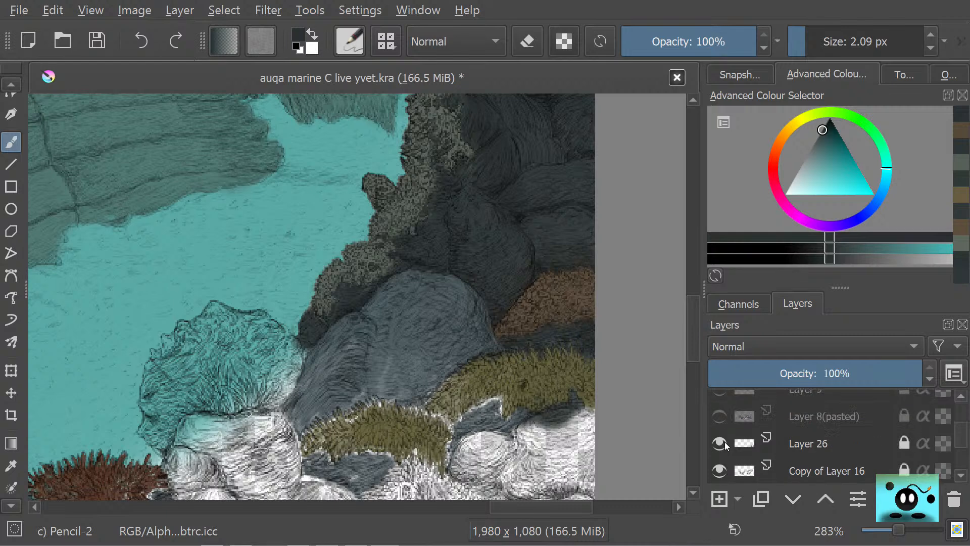
{"action": "left_click", "coordinate": [720, 445]}
{"action": "left_click", "coordinate": [716, 444]}
{"action": "scroll", "coordinate": [905, 422], "scroll_direction": "up", "scroll_amount": 3}
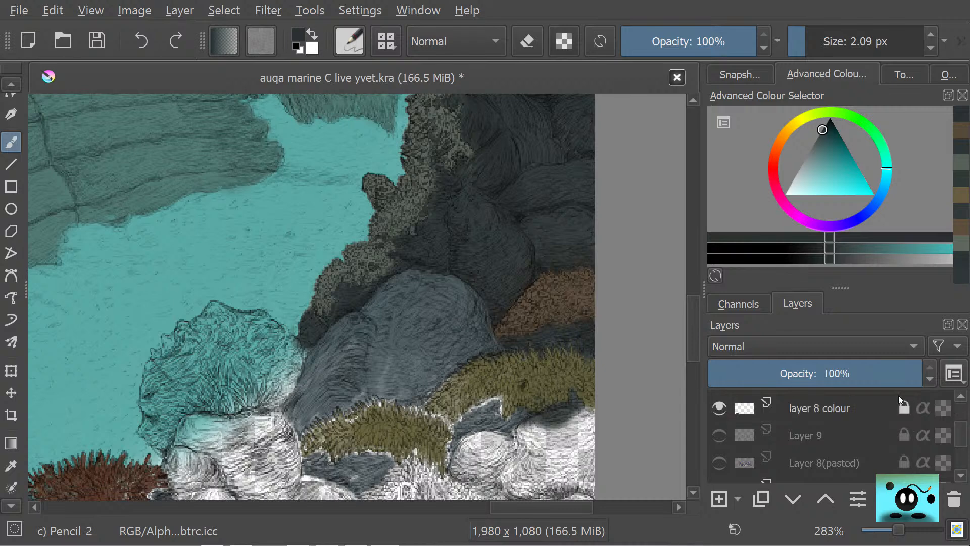
{"action": "scroll", "coordinate": [930, 402], "scroll_direction": "up", "scroll_amount": 1}
{"action": "left_click", "coordinate": [721, 405]}
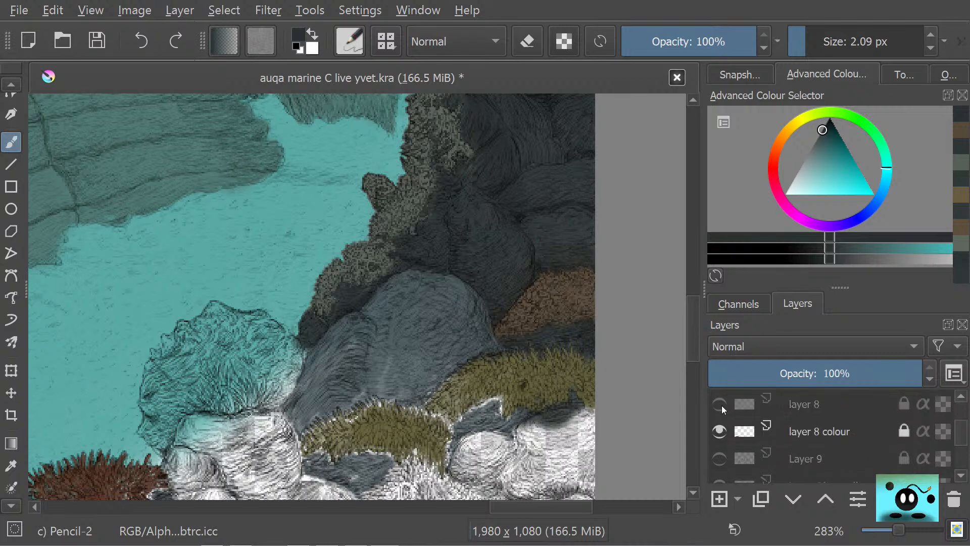
{"action": "left_click", "coordinate": [721, 404]}
{"action": "scroll", "coordinate": [963, 401], "scroll_direction": "up", "scroll_amount": 1}
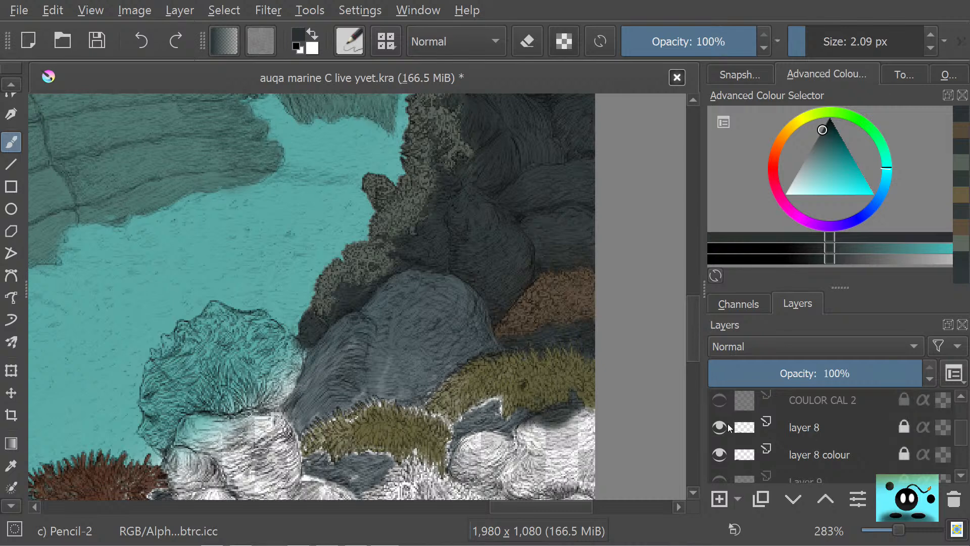
{"action": "scroll", "coordinate": [960, 394], "scroll_direction": "up", "scroll_amount": 2}
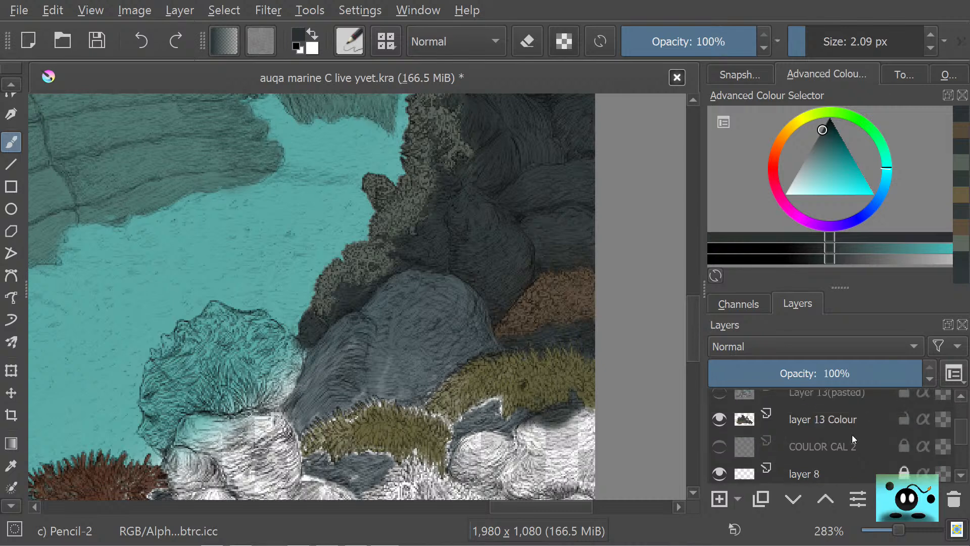
- Toggle layer 13 Colour, Layer 12 and pallar 2 to examine their effect on the rocks
{"action": "left_click", "coordinate": [720, 421]}
{"action": "left_click", "coordinate": [962, 397]}
{"action": "left_click", "coordinate": [962, 398]}
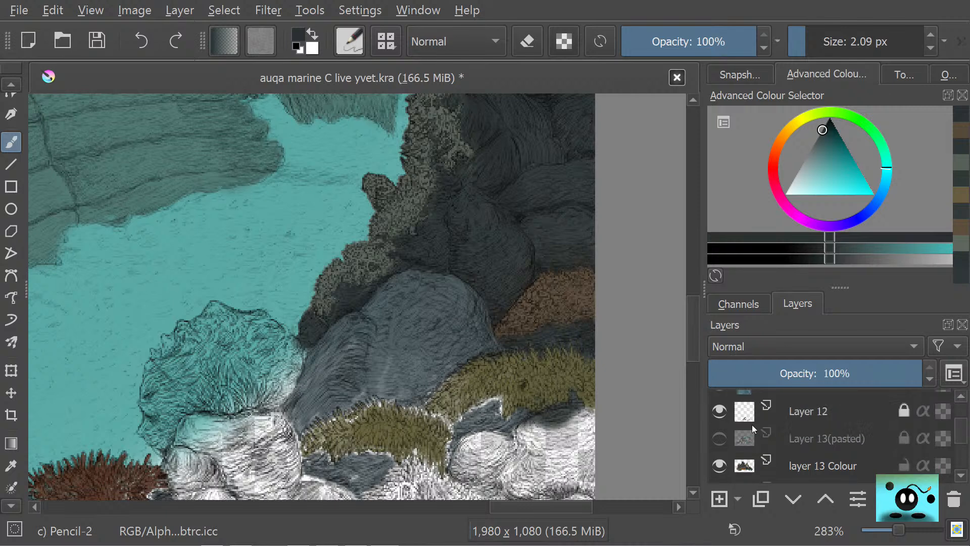
{"action": "left_click", "coordinate": [720, 411]}
{"action": "left_click", "coordinate": [962, 398]}
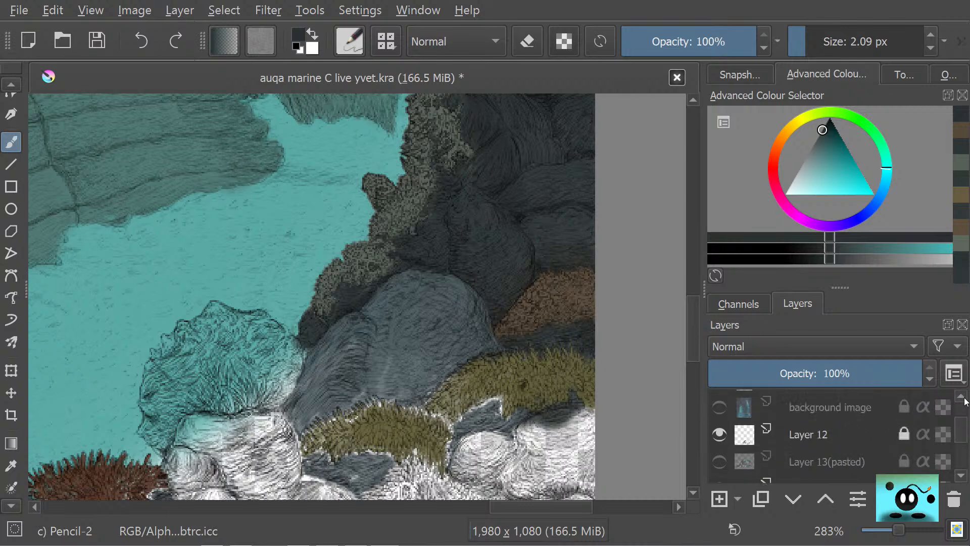
{"action": "left_click", "coordinate": [962, 398]}
{"action": "left_click", "coordinate": [720, 403]}
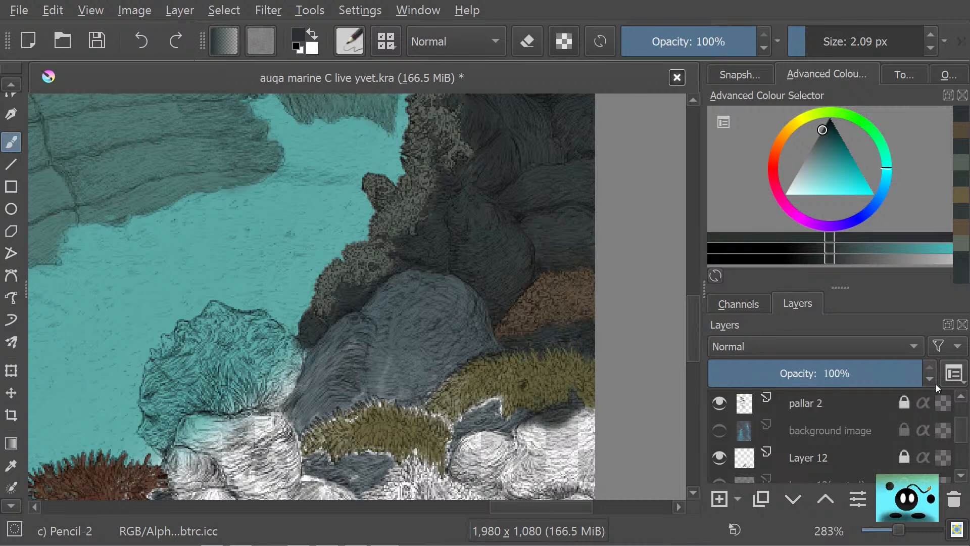
{"action": "left_click", "coordinate": [962, 396]}
{"action": "left_click", "coordinate": [962, 396]}
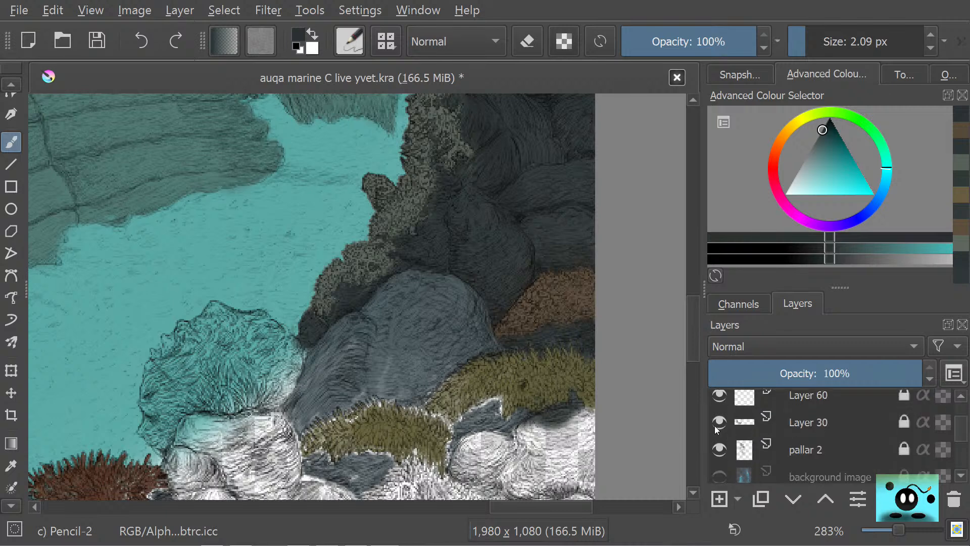
- Switch Layer 60 and Layer 32 off and on to check what they cover
{"action": "left_click", "coordinate": [720, 395]}
{"action": "left_click", "coordinate": [720, 395]}
{"action": "left_click", "coordinate": [963, 396]}
{"action": "left_click", "coordinate": [963, 396]}
{"action": "left_click", "coordinate": [719, 437]}
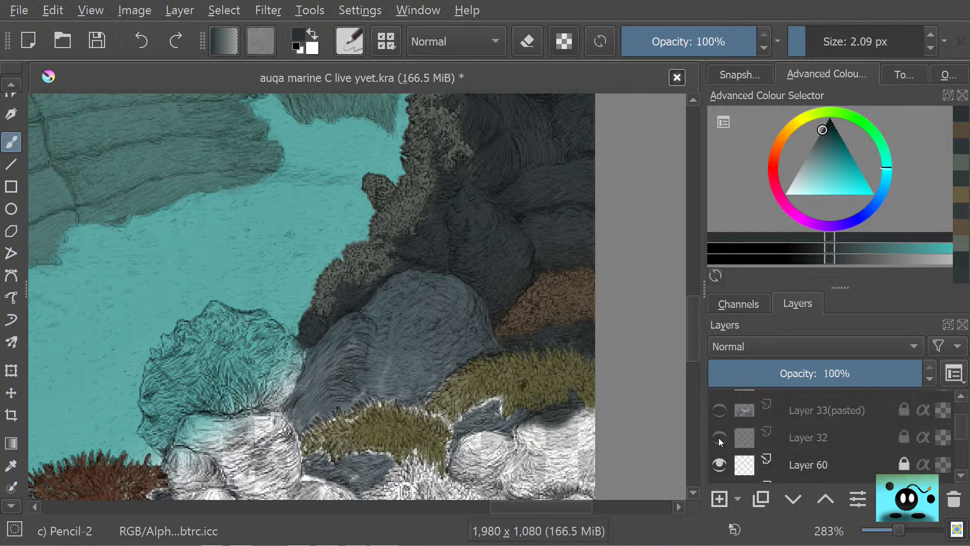
{"action": "left_click", "coordinate": [719, 438]}
{"action": "left_click", "coordinate": [961, 398]}
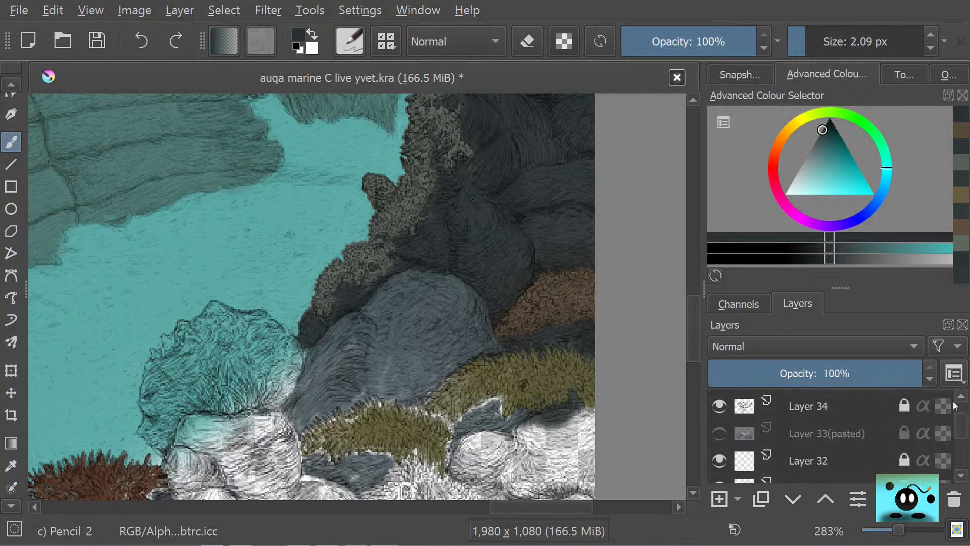
{"action": "left_click", "coordinate": [959, 398]}
- Toggle the visibility of Layer 34 and Layer 35 to examine their coverage
{"action": "left_click", "coordinate": [720, 430]}
{"action": "left_click", "coordinate": [718, 431]}
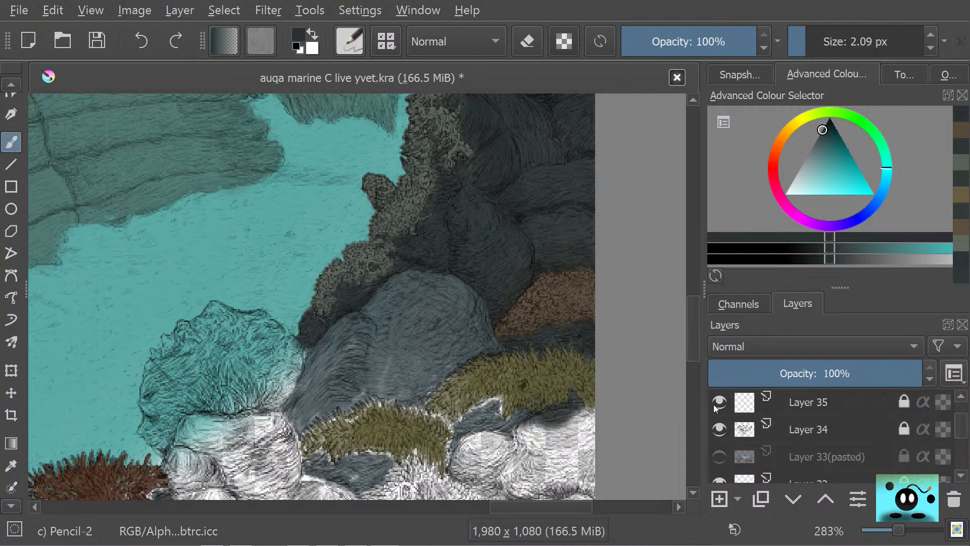
{"action": "left_click", "coordinate": [716, 403]}
{"action": "left_click", "coordinate": [715, 404]}
{"action": "left_click", "coordinate": [959, 398]}
{"action": "left_click", "coordinate": [960, 398]}
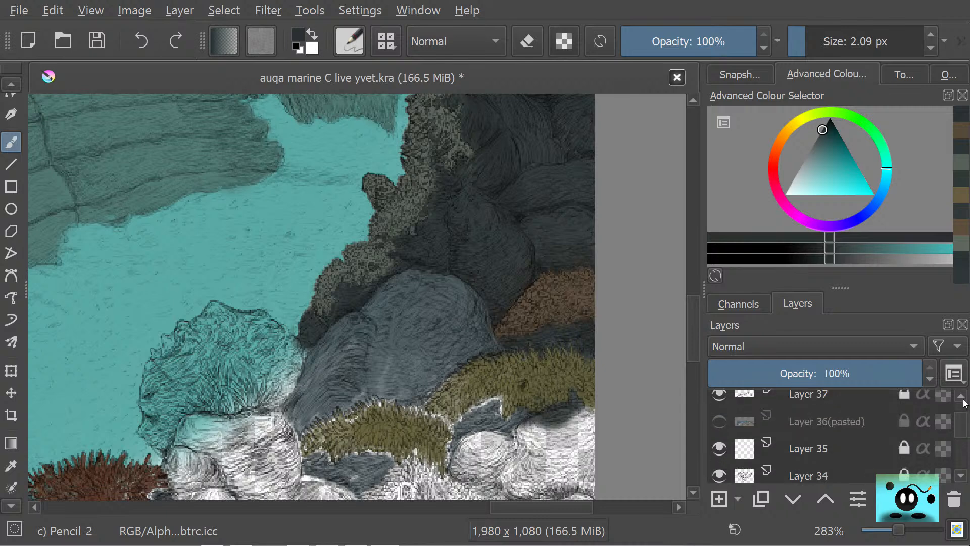
{"action": "left_click", "coordinate": [960, 398]}
{"action": "left_click", "coordinate": [962, 398]}
{"action": "left_click", "coordinate": [960, 398]}
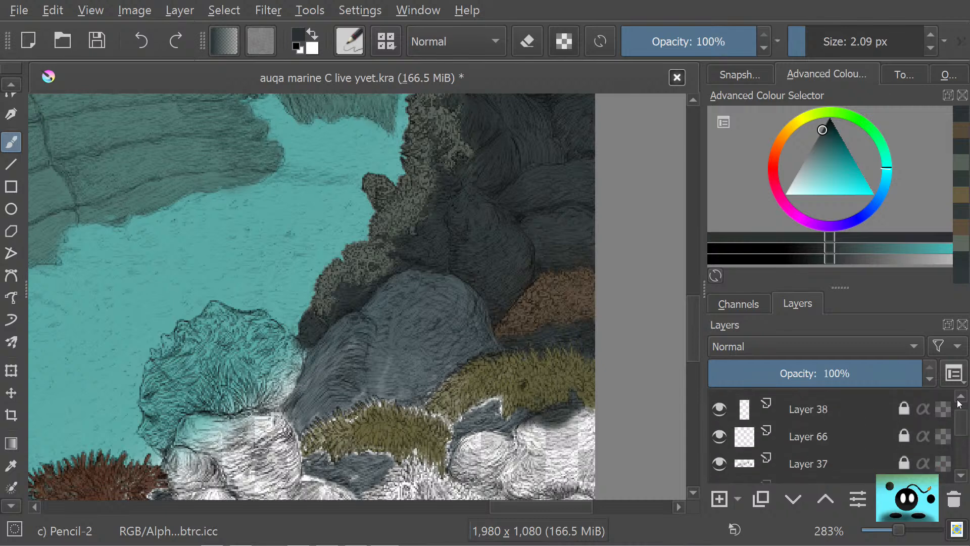
- Check Layer 37, Layer 66 and Layer 38 by switching each one off and on
{"action": "left_click", "coordinate": [718, 462]}
{"action": "left_click", "coordinate": [720, 463]}
{"action": "left_click", "coordinate": [713, 437]}
{"action": "left_click", "coordinate": [713, 435]}
{"action": "left_click", "coordinate": [713, 409]}
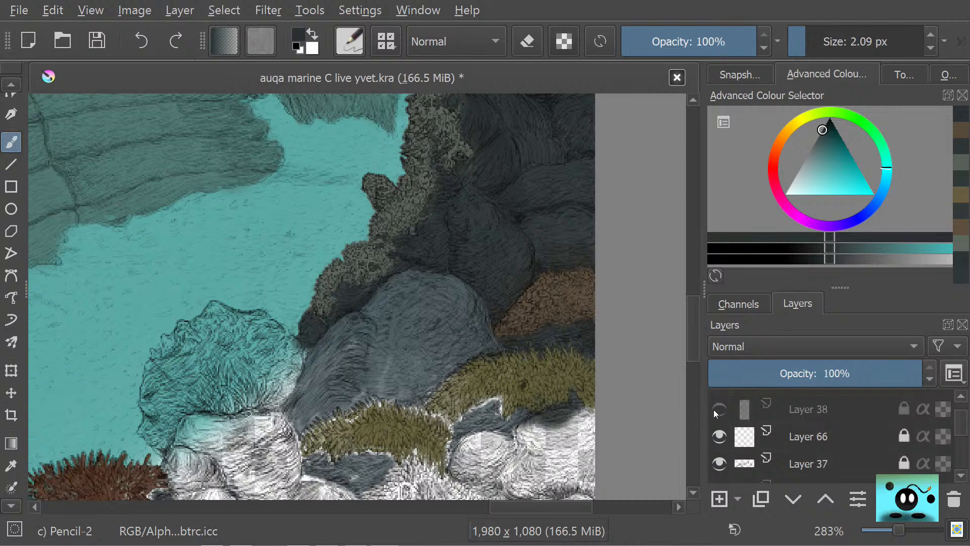
{"action": "left_click", "coordinate": [713, 410]}
{"action": "left_click", "coordinate": [962, 398]}
{"action": "left_click", "coordinate": [962, 398]}
{"action": "left_click", "coordinate": [961, 398]}
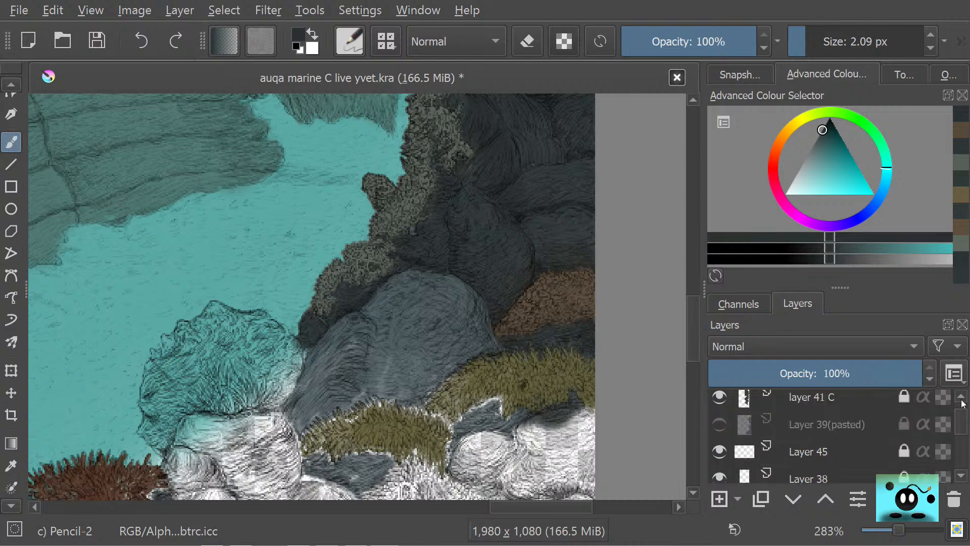
- Compare the rock pile with and without layer 41 C and layer 40 C by toggling each layer
{"action": "left_click", "coordinate": [717, 399]}
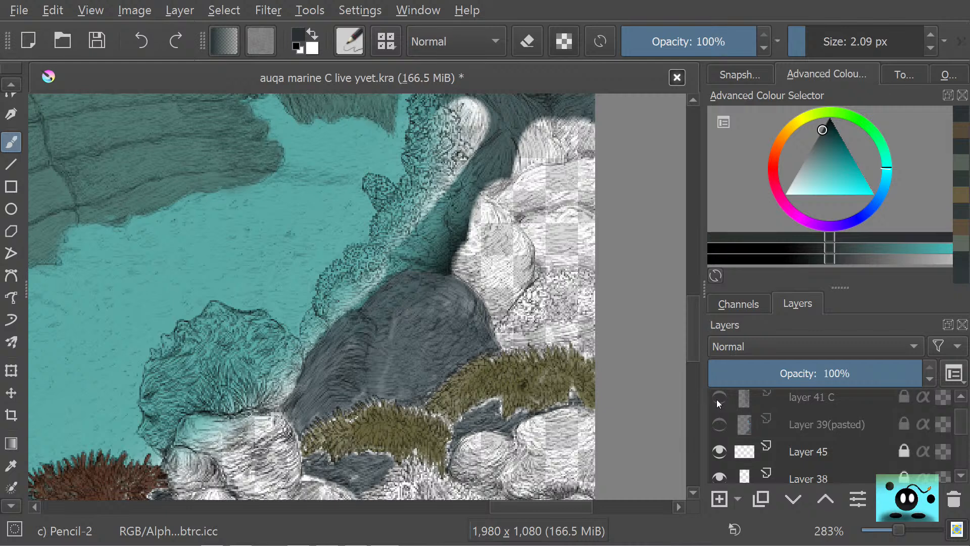
{"action": "left_click", "coordinate": [717, 400]}
{"action": "left_click", "coordinate": [718, 399]}
{"action": "left_click", "coordinate": [716, 401]}
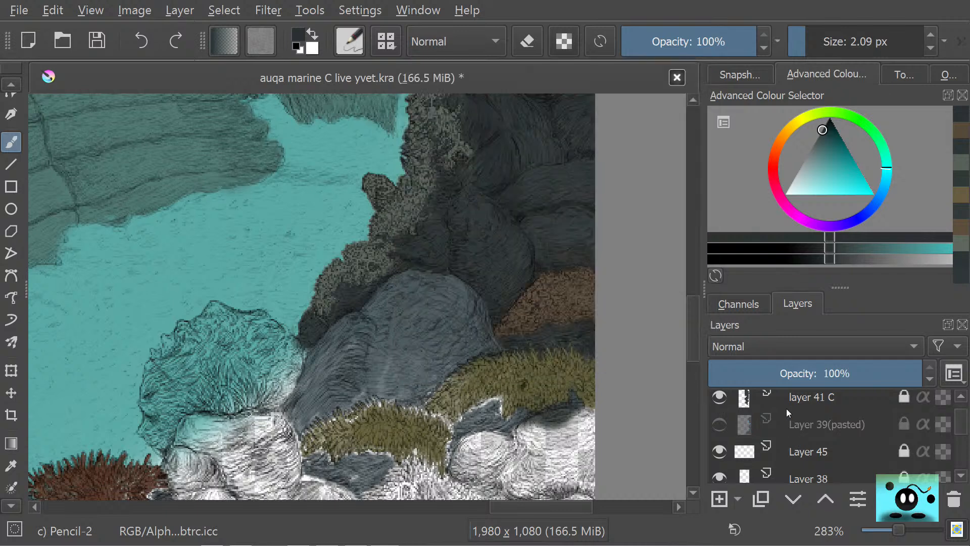
{"action": "left_click", "coordinate": [962, 399]}
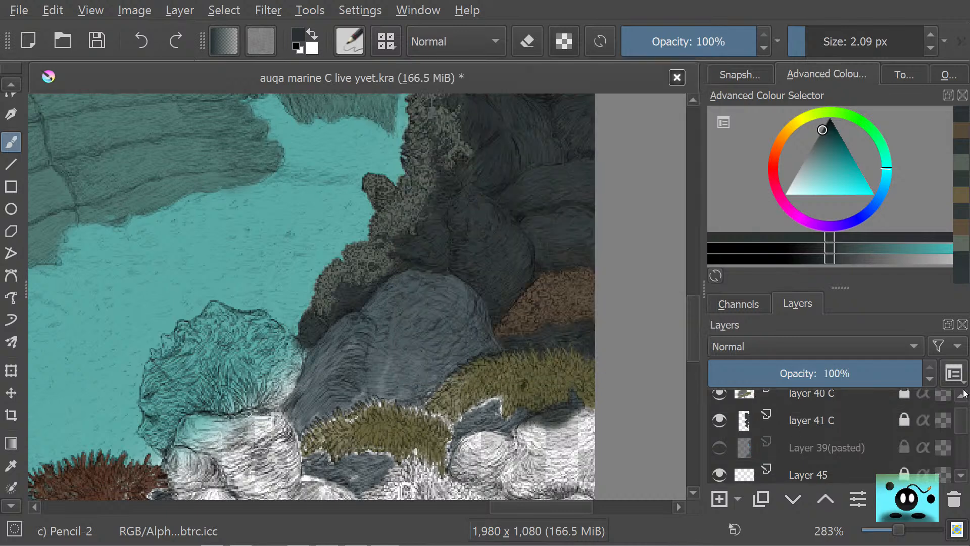
{"action": "left_click", "coordinate": [720, 394]}
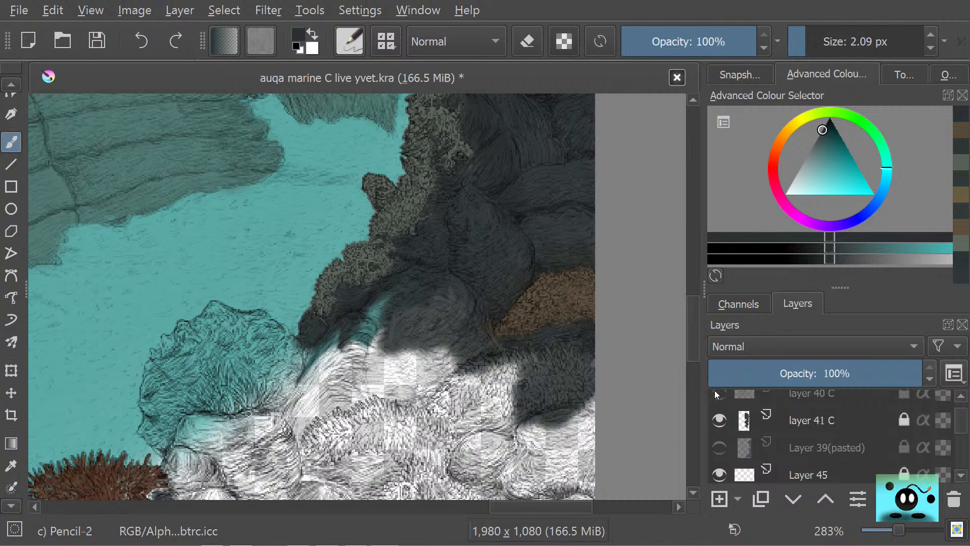
{"action": "left_click", "coordinate": [718, 393]}
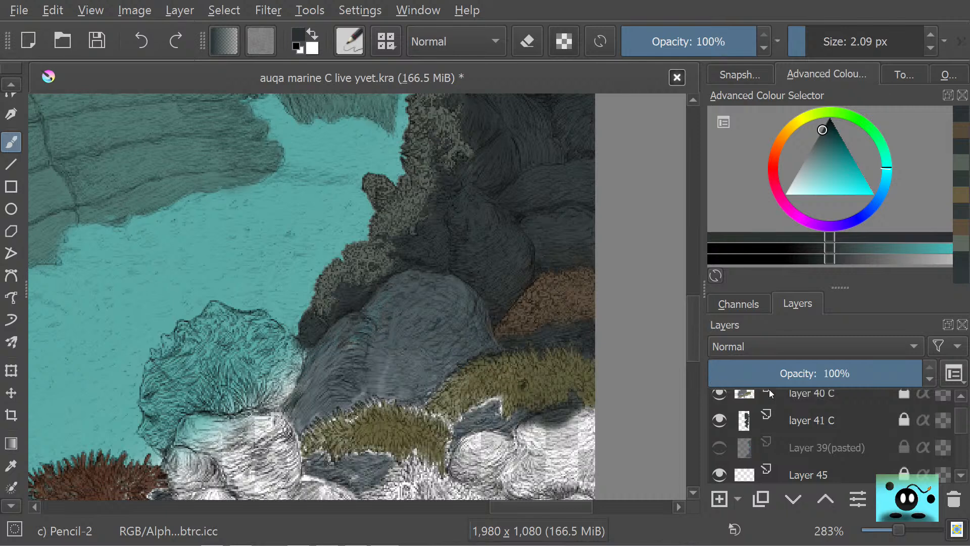
- Select layer 40 C and switch to the circle eraser brush
{"action": "left_click", "coordinate": [796, 400]}
{"action": "mouse_move", "coordinate": [800, 400]}
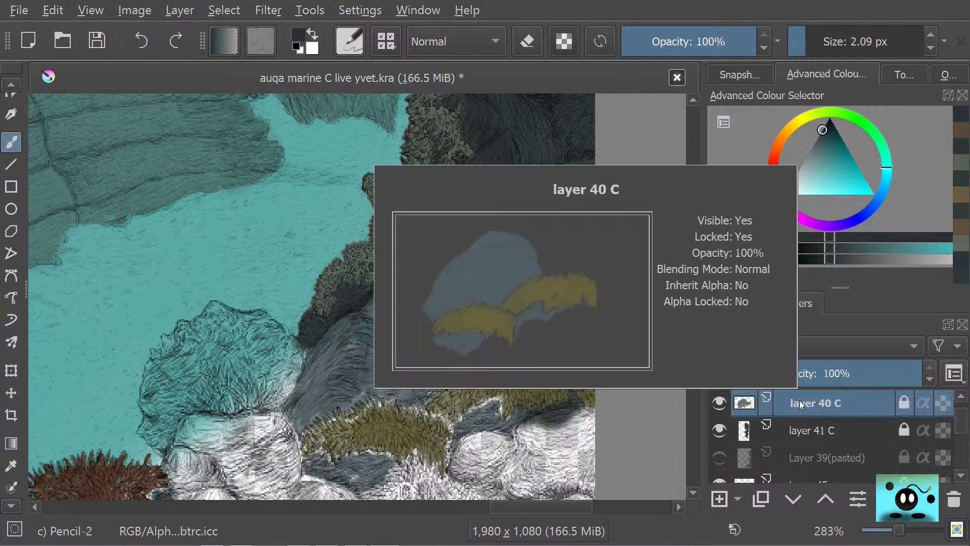
{"action": "key", "text": "e"}
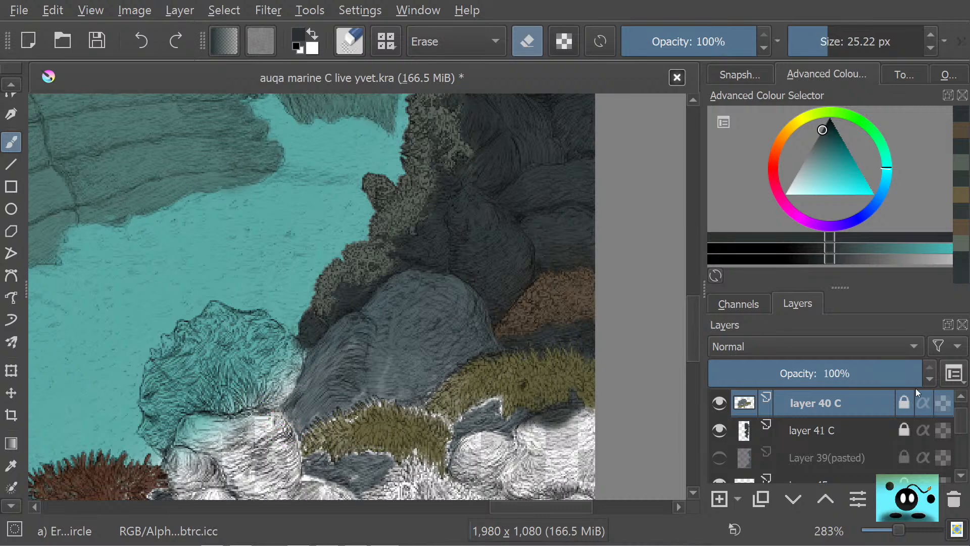
{"action": "scroll", "coordinate": [963, 427], "scroll_direction": "down", "scroll_amount": 1}
{"action": "mouse_move", "coordinate": [963, 427]}
{"action": "left_mouse_down"}
{"action": "mouse_move", "coordinate": [959, 458]}
{"action": "mouse_move", "coordinate": [969, 421]}
{"action": "mouse_move", "coordinate": [969, 429]}
{"action": "left_mouse_up"}
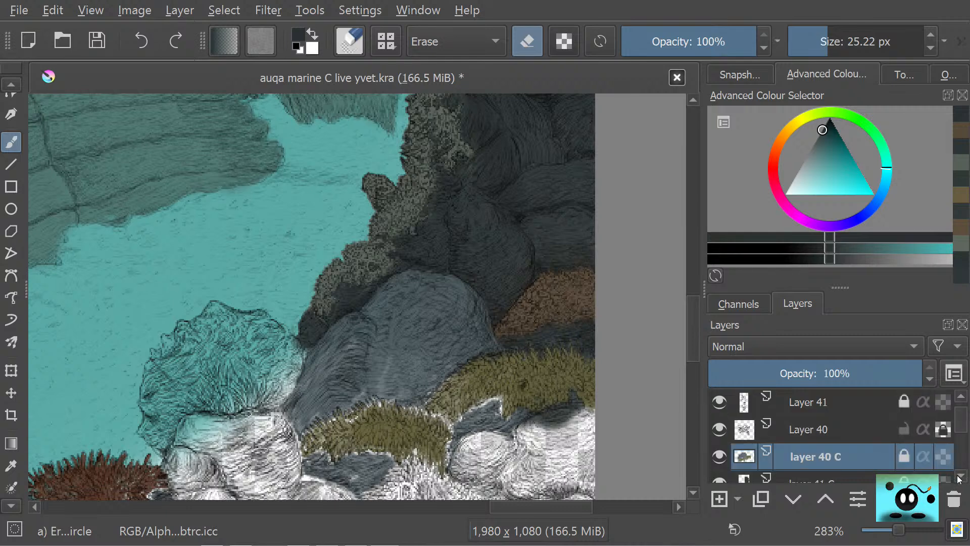
- Hide and show layer 40 C repeatedly to examine its colouring on the blue-grey rock and yellow corals
{"action": "left_click", "coordinate": [720, 457]}
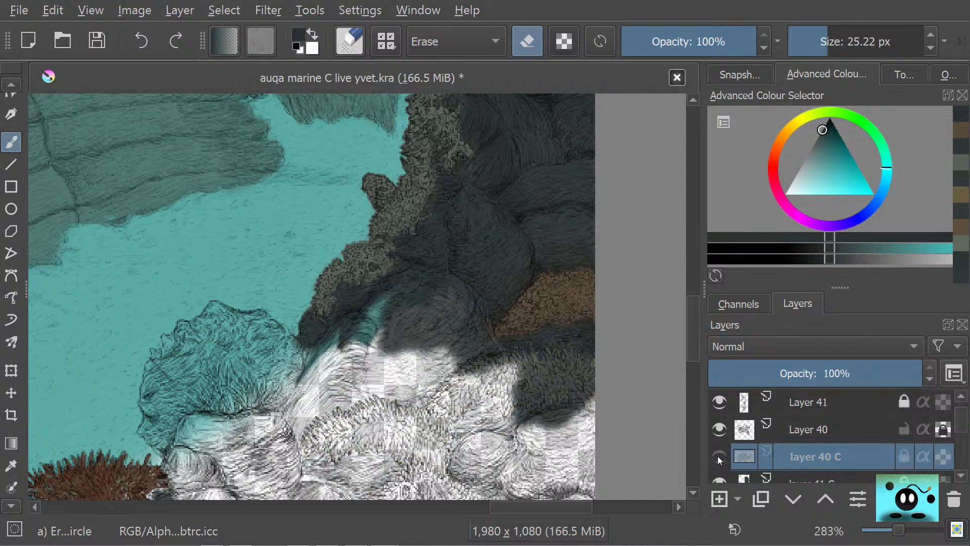
{"action": "left_click", "coordinate": [718, 457]}
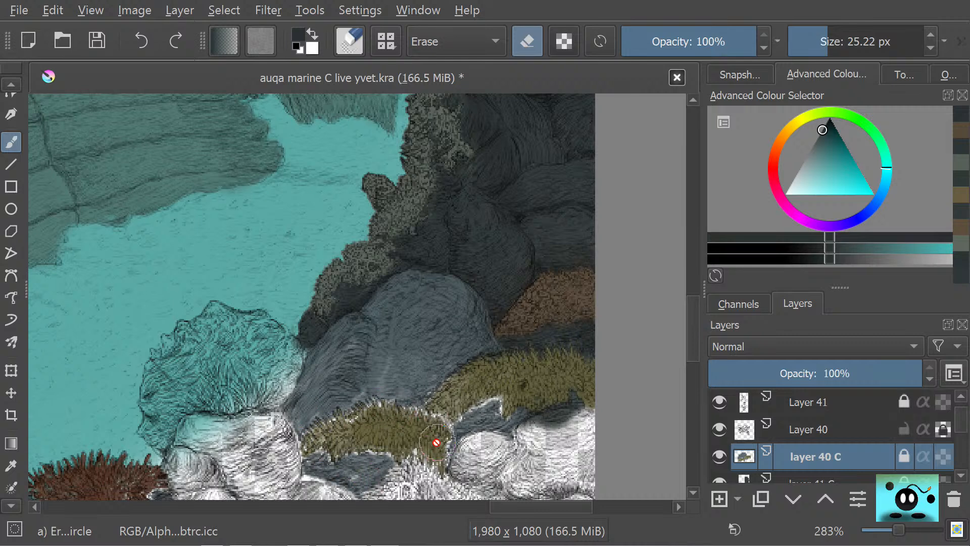
{"action": "left_click", "coordinate": [721, 456]}
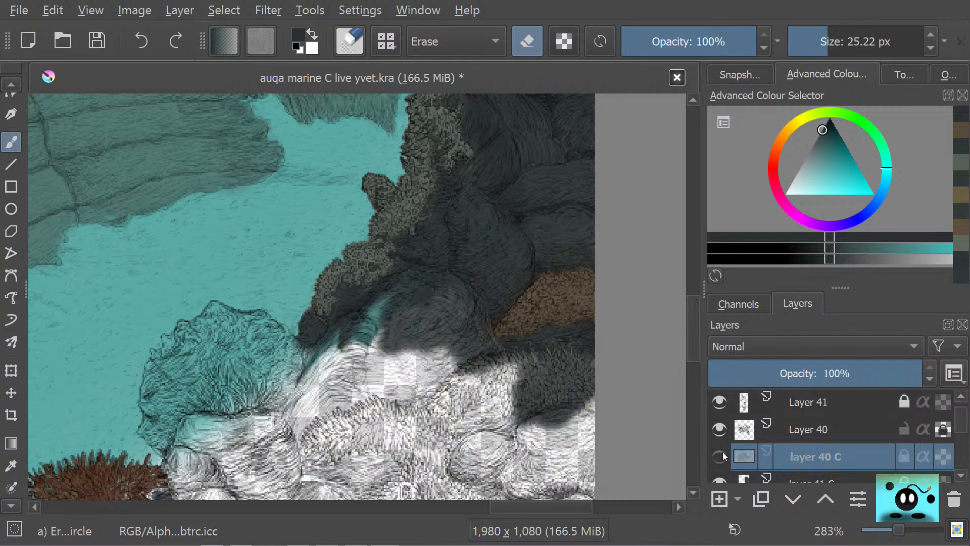
{"action": "left_click", "coordinate": [723, 454]}
{"action": "left_click", "coordinate": [721, 456]}
{"action": "left_click", "coordinate": [720, 456]}
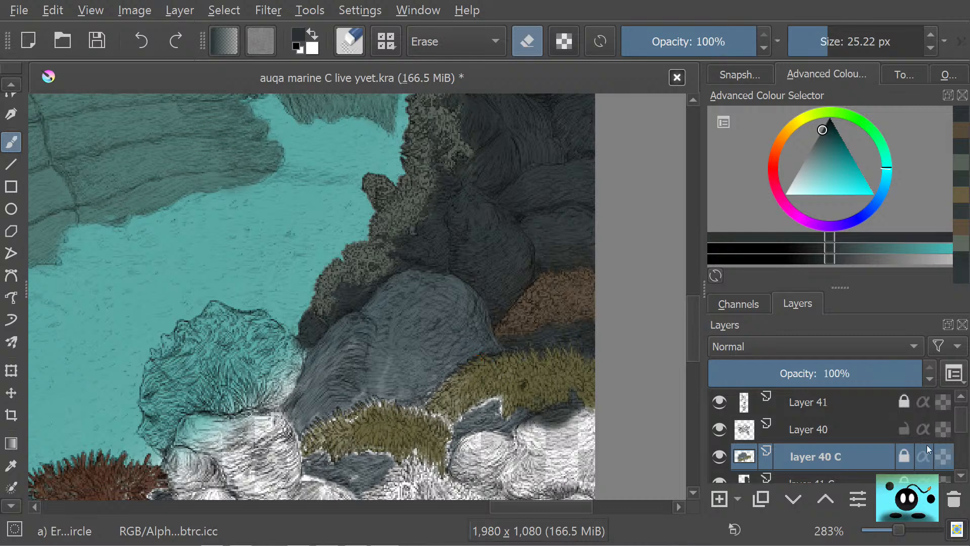
- Unlock layer 40 C and paint dark blue-grey over its rock and corals with the Pencil-2 brush at 44.14 px
{"action": "mouse_move", "coordinate": [911, 456]}
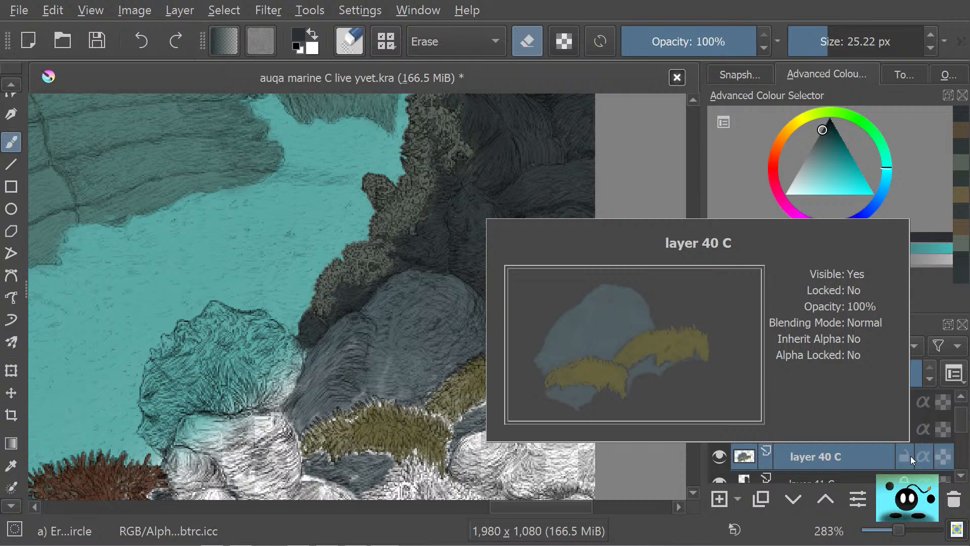
{"action": "key", "text": "slash"}
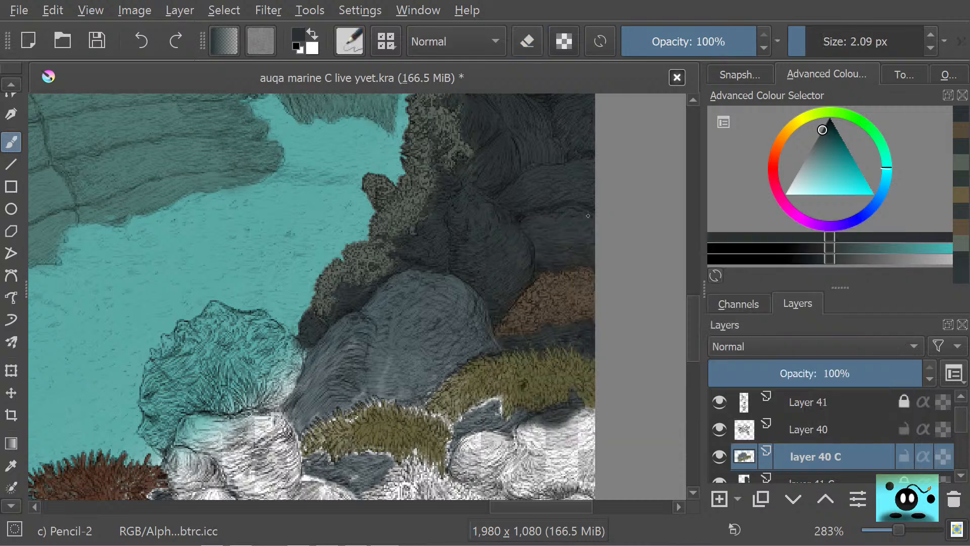
{"action": "left_click_drag", "start_coordinate": [809, 41], "coordinate": [836, 42]}
{"action": "mouse_move", "coordinate": [459, 297]}
{"action": "left_mouse_down"}
{"action": "mouse_move", "coordinate": [475, 348]}
{"action": "mouse_move", "coordinate": [477, 314]}
{"action": "mouse_move", "coordinate": [441, 276]}
{"action": "mouse_move", "coordinate": [424, 275]}
{"action": "mouse_move", "coordinate": [457, 394]}
{"action": "mouse_move", "coordinate": [442, 400]}
{"action": "mouse_move", "coordinate": [383, 328]}
{"action": "mouse_move", "coordinate": [344, 306]}
{"action": "mouse_move", "coordinate": [365, 425]}
{"action": "mouse_move", "coordinate": [306, 379]}
{"action": "mouse_move", "coordinate": [319, 452]}
{"action": "mouse_move", "coordinate": [378, 474]}
{"action": "mouse_move", "coordinate": [370, 484]}
{"action": "mouse_move", "coordinate": [374, 460]}
{"action": "mouse_move", "coordinate": [345, 462]}
{"action": "mouse_move", "coordinate": [384, 469]}
{"action": "mouse_move", "coordinate": [449, 461]}
{"action": "mouse_move", "coordinate": [454, 440]}
{"action": "mouse_move", "coordinate": [518, 403]}
{"action": "mouse_move", "coordinate": [496, 409]}
{"action": "mouse_move", "coordinate": [544, 420]}
{"action": "mouse_move", "coordinate": [542, 440]}
{"action": "mouse_move", "coordinate": [582, 440]}
{"action": "mouse_move", "coordinate": [570, 409]}
{"action": "mouse_move", "coordinate": [544, 468]}
{"action": "mouse_move", "coordinate": [507, 484]}
{"action": "mouse_move", "coordinate": [451, 451]}
{"action": "mouse_move", "coordinate": [387, 515]}
{"action": "mouse_move", "coordinate": [441, 447]}
{"action": "mouse_move", "coordinate": [402, 495]}
{"action": "mouse_move", "coordinate": [423, 430]}
{"action": "mouse_move", "coordinate": [314, 502]}
{"action": "mouse_move", "coordinate": [320, 484]}
{"action": "mouse_move", "coordinate": [304, 480]}
{"action": "mouse_move", "coordinate": [295, 462]}
{"action": "mouse_move", "coordinate": [291, 385]}
{"action": "mouse_move", "coordinate": [277, 420]}
{"action": "mouse_move", "coordinate": [292, 356]}
{"action": "mouse_move", "coordinate": [281, 429]}
{"action": "mouse_move", "coordinate": [314, 326]}
{"action": "left_mouse_up"}
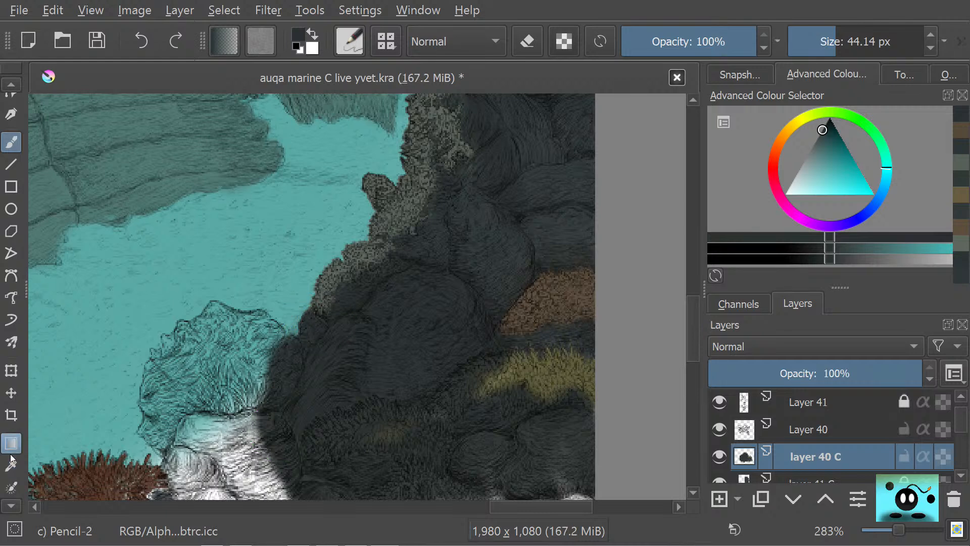
- Sample the olive yellow from the remaining coral and repaint the coral band across the dark rocks with the Pencil-2 brush
{"action": "key", "text": "e"}
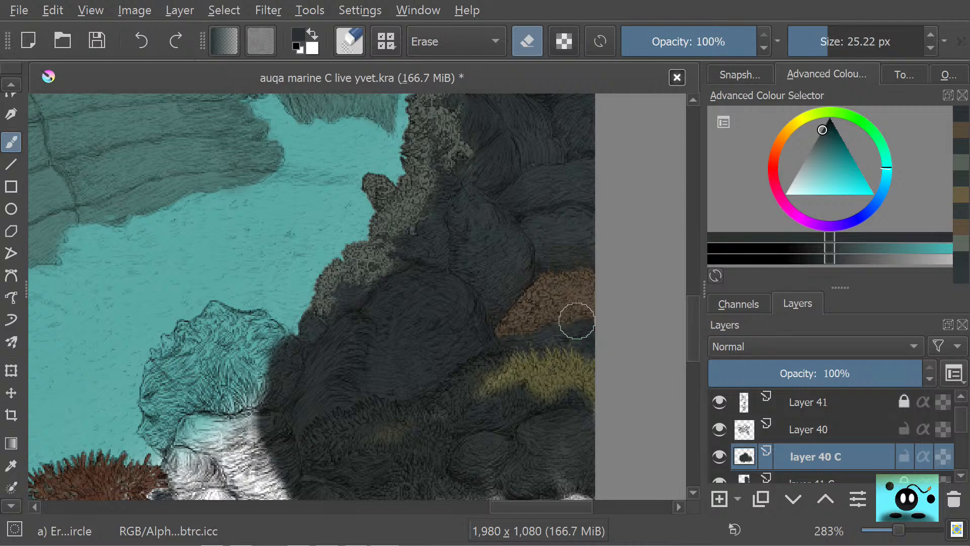
{"action": "left_click", "coordinate": [4, 467]}
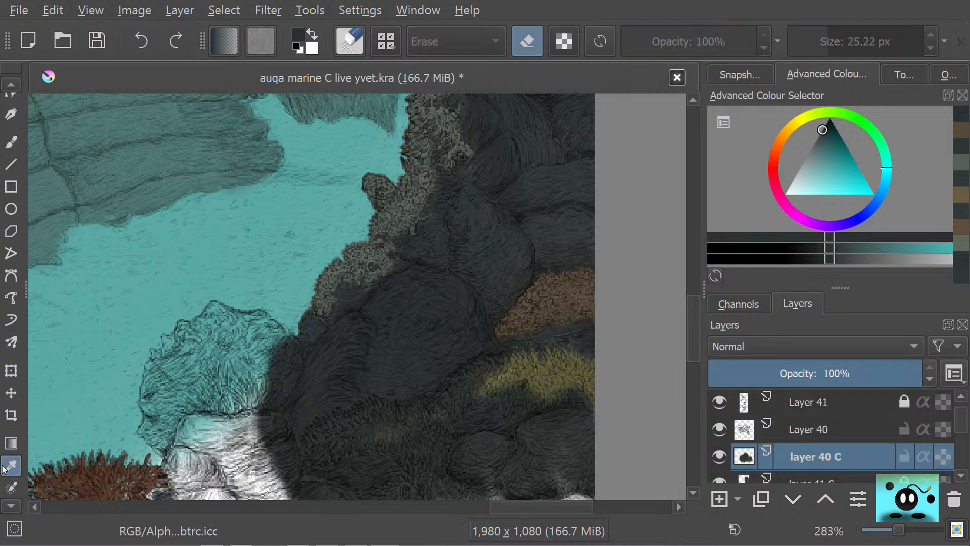
{"action": "key", "text": "b"}
{"action": "key", "text": "e"}
{"action": "key", "text": "p"}
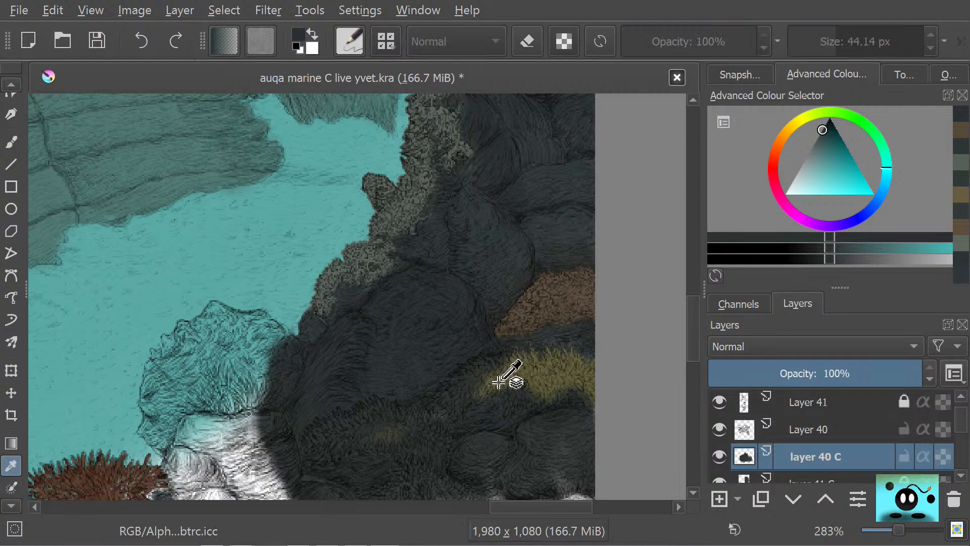
{"action": "left_click", "coordinate": [542, 388]}
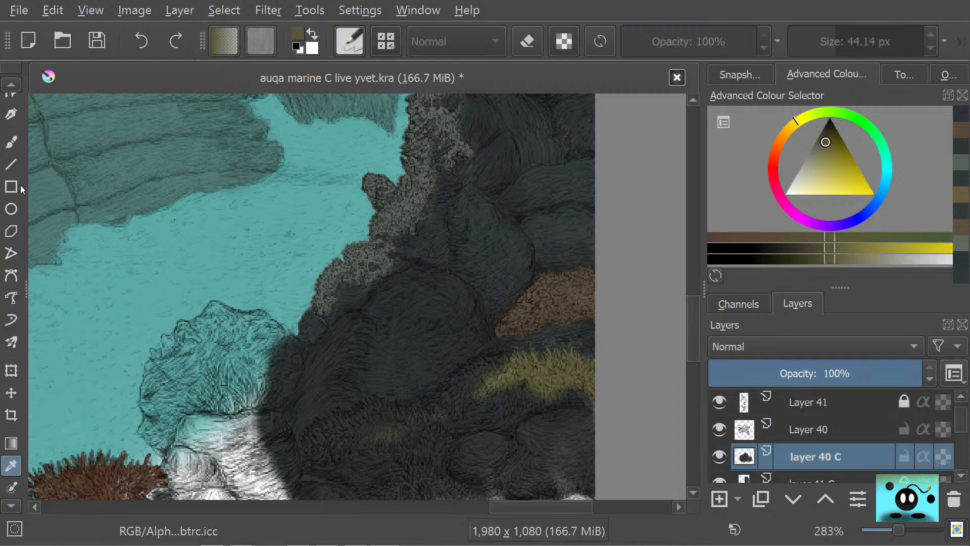
{"action": "left_click", "coordinate": [4, 144]}
{"action": "mouse_move", "coordinate": [531, 357]}
{"action": "left_mouse_down"}
{"action": "mouse_move", "coordinate": [590, 378]}
{"action": "mouse_move", "coordinate": [496, 375]}
{"action": "mouse_move", "coordinate": [456, 394]}
{"action": "mouse_move", "coordinate": [482, 370]}
{"action": "mouse_move", "coordinate": [464, 389]}
{"action": "mouse_move", "coordinate": [527, 380]}
{"action": "mouse_move", "coordinate": [517, 398]}
{"action": "mouse_move", "coordinate": [585, 388]}
{"action": "mouse_move", "coordinate": [419, 396]}
{"action": "mouse_move", "coordinate": [434, 401]}
{"action": "mouse_move", "coordinate": [407, 419]}
{"action": "mouse_move", "coordinate": [372, 421]}
{"action": "mouse_move", "coordinate": [394, 406]}
{"action": "mouse_move", "coordinate": [316, 447]}
{"action": "mouse_move", "coordinate": [438, 438]}
{"action": "mouse_move", "coordinate": [432, 441]}
{"action": "mouse_move", "coordinate": [444, 449]}
{"action": "mouse_move", "coordinate": [373, 426]}
{"action": "mouse_move", "coordinate": [330, 426]}
{"action": "mouse_move", "coordinate": [312, 438]}
{"action": "mouse_move", "coordinate": [332, 426]}
{"action": "mouse_move", "coordinate": [345, 449]}
{"action": "mouse_move", "coordinate": [307, 457]}
{"action": "mouse_move", "coordinate": [360, 481]}
{"action": "mouse_move", "coordinate": [428, 467]}
{"action": "mouse_move", "coordinate": [395, 469]}
{"action": "left_mouse_up"}
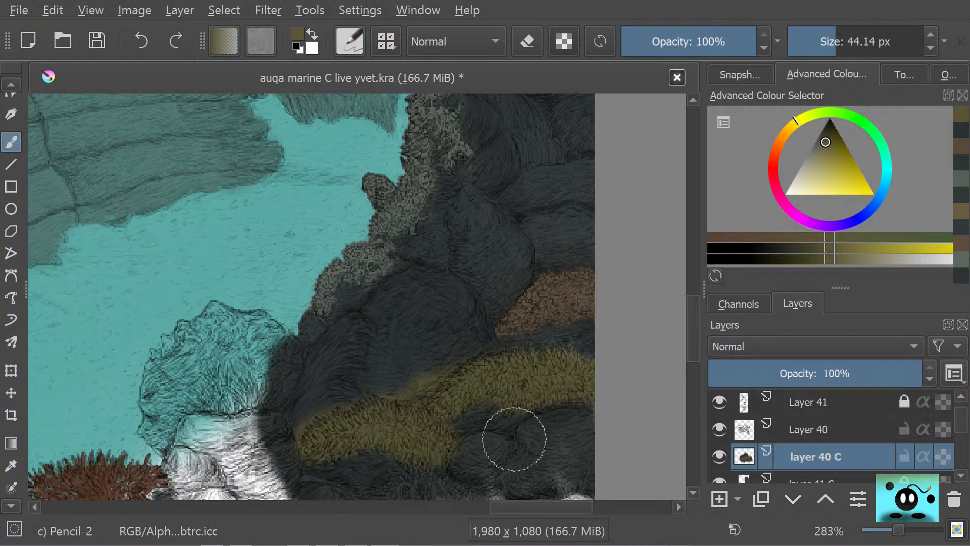
{"action": "left_click_drag", "start_coordinate": [514, 439], "coordinate": [537, 448]}
- Toggle layer 40 C off and on to check the repainted coral and rocks
{"action": "left_click", "coordinate": [720, 455]}
{"action": "left_click", "coordinate": [720, 455]}
{"action": "left_click", "coordinate": [720, 456]}
{"action": "left_click", "coordinate": [719, 457]}
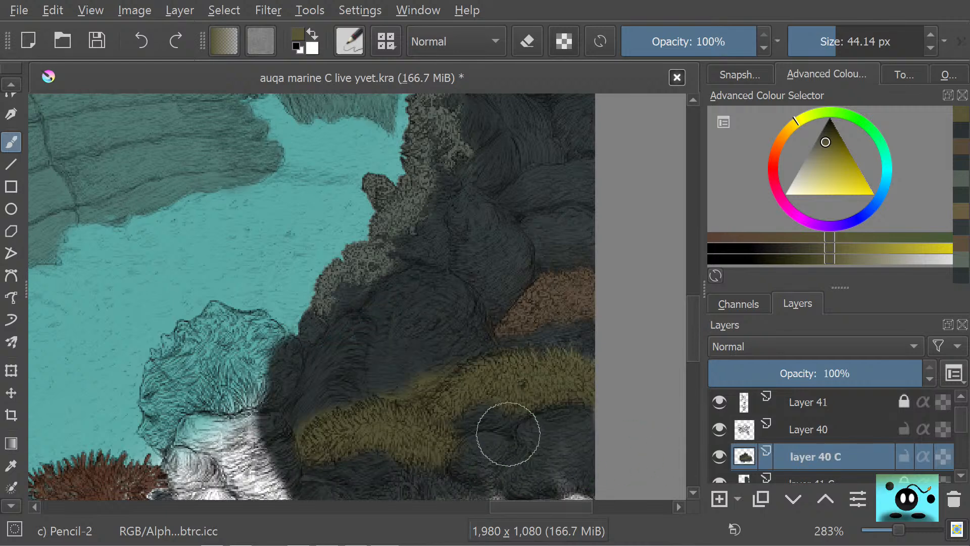
- Erase layer 40 C's dark paint spilling over the white rocks below the yellow coral with the circle eraser
{"action": "mouse_move", "coordinate": [520, 421]}
{"action": "left_mouse_down"}
{"action": "mouse_move", "coordinate": [524, 455]}
{"action": "mouse_move", "coordinate": [567, 469]}
{"action": "mouse_move", "coordinate": [572, 445]}
{"action": "left_mouse_up"}
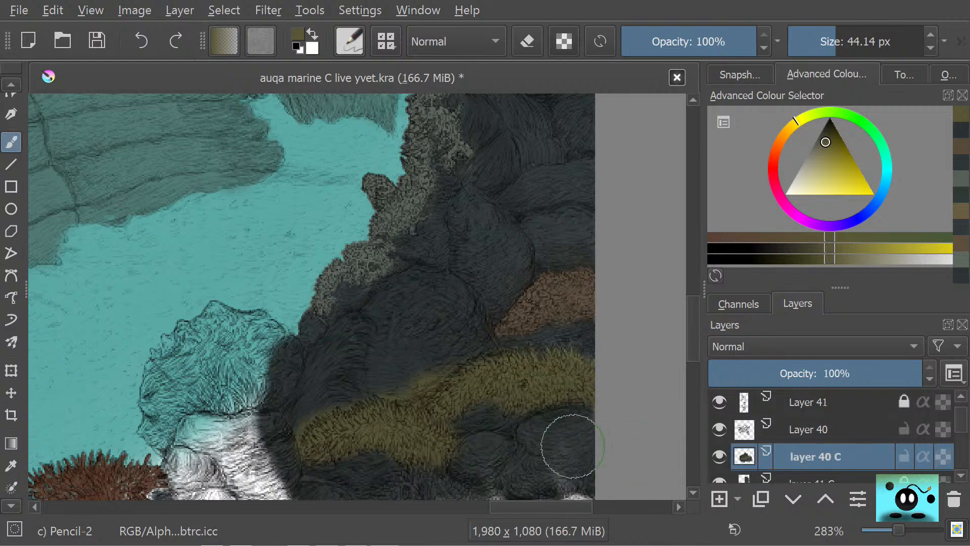
{"action": "key", "text": "e"}
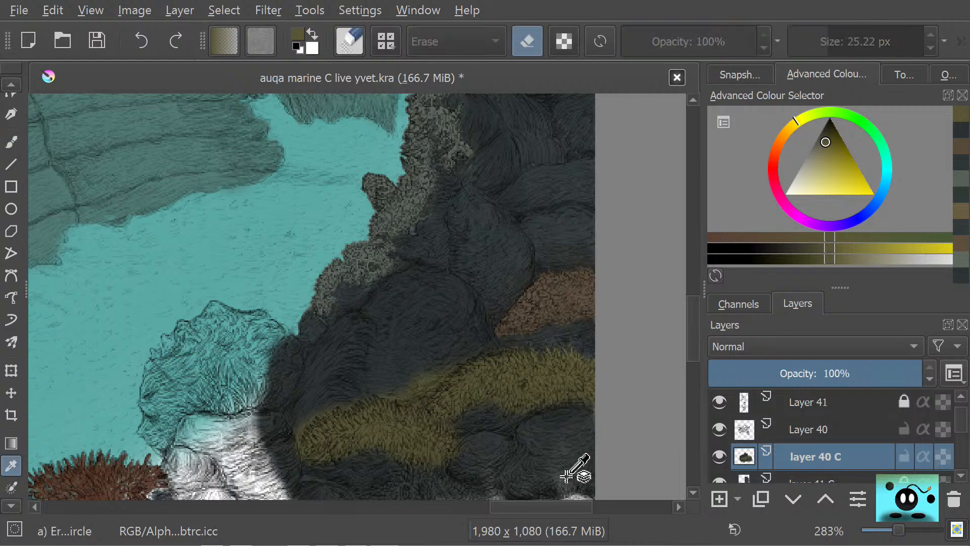
{"action": "mouse_move", "coordinate": [573, 446]}
{"action": "left_mouse_down"}
{"action": "mouse_move", "coordinate": [552, 492]}
{"action": "mouse_move", "coordinate": [596, 478]}
{"action": "mouse_move", "coordinate": [586, 486]}
{"action": "mouse_move", "coordinate": [543, 474]}
{"action": "mouse_move", "coordinate": [522, 480]}
{"action": "mouse_move", "coordinate": [525, 461]}
{"action": "mouse_move", "coordinate": [477, 470]}
{"action": "mouse_move", "coordinate": [480, 454]}
{"action": "mouse_move", "coordinate": [514, 457]}
{"action": "mouse_move", "coordinate": [554, 432]}
{"action": "mouse_move", "coordinate": [572, 454]}
{"action": "mouse_move", "coordinate": [592, 439]}
{"action": "mouse_move", "coordinate": [581, 478]}
{"action": "left_mouse_up"}
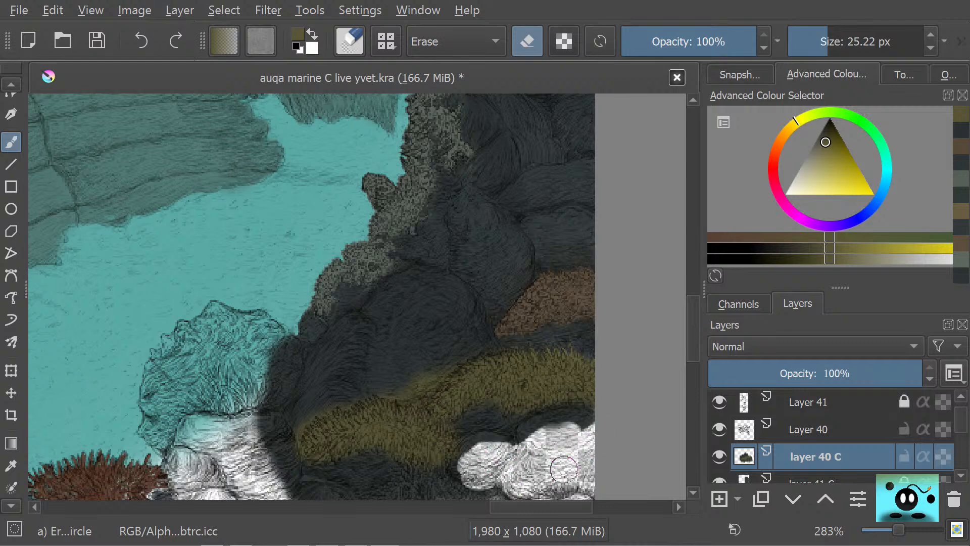
{"action": "scroll", "coordinate": [688, 364], "scroll_direction": "down", "scroll_amount": 3}
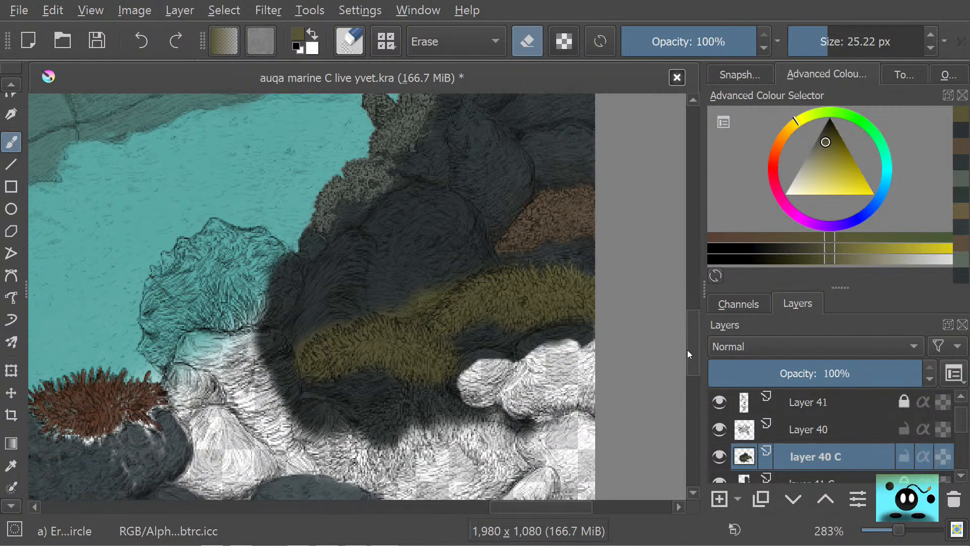
{"action": "mouse_move", "coordinate": [521, 411]}
{"action": "left_mouse_down"}
{"action": "mouse_move", "coordinate": [514, 446]}
{"action": "mouse_move", "coordinate": [514, 427]}
{"action": "mouse_move", "coordinate": [475, 427]}
{"action": "mouse_move", "coordinate": [527, 433]}
{"action": "mouse_move", "coordinate": [591, 405]}
{"action": "mouse_move", "coordinate": [570, 450]}
{"action": "mouse_move", "coordinate": [586, 397]}
{"action": "mouse_move", "coordinate": [576, 378]}
{"action": "mouse_move", "coordinate": [445, 418]}
{"action": "mouse_move", "coordinate": [468, 420]}
{"action": "mouse_move", "coordinate": [428, 436]}
{"action": "mouse_move", "coordinate": [315, 445]}
{"action": "mouse_move", "coordinate": [374, 483]}
{"action": "mouse_move", "coordinate": [354, 449]}
{"action": "left_mouse_up"}
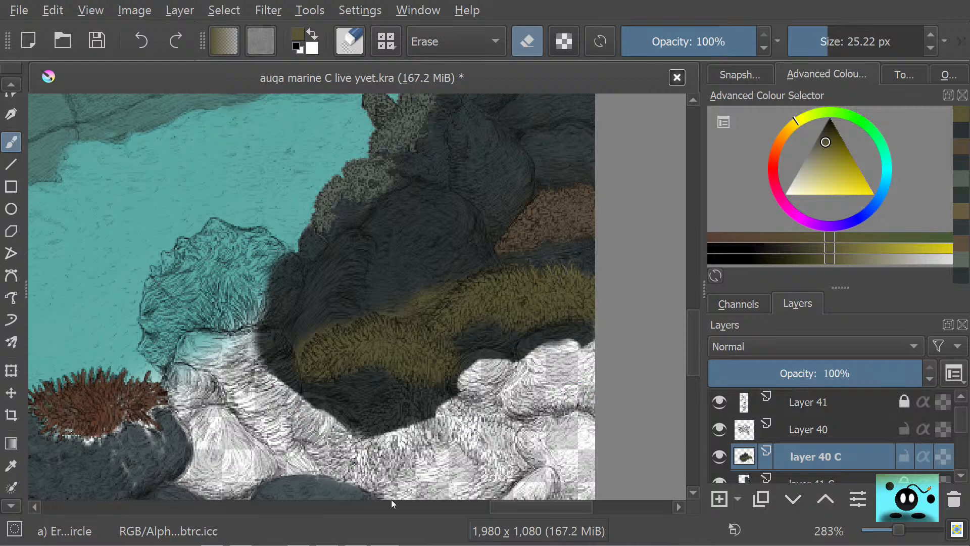
- Turn on the hidden Layer 40 C beneath layer 23 C, toggling it repeatedly to compare the rock colours
{"action": "left_click_drag", "start_coordinate": [967, 430], "coordinate": [968, 452]}
{"action": "left_click", "coordinate": [962, 476]}
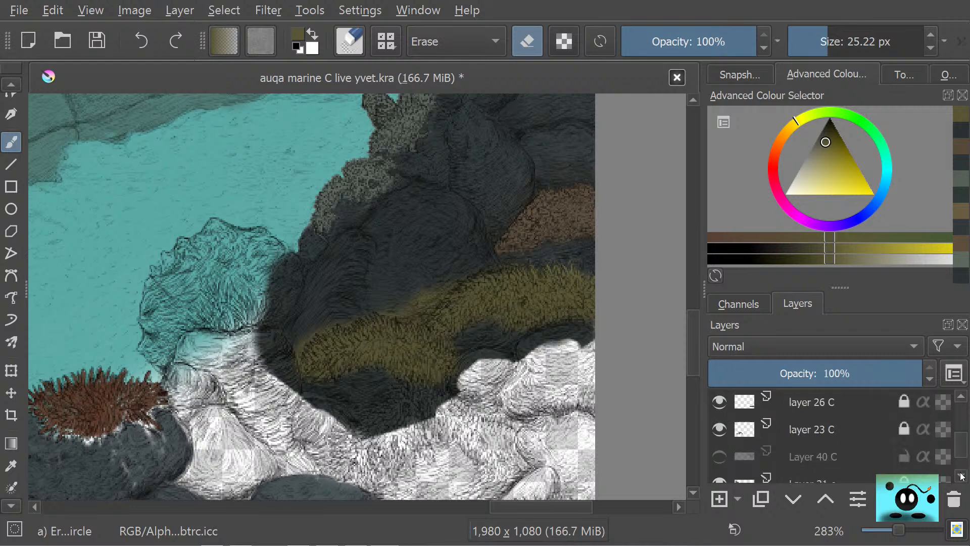
{"action": "left_click", "coordinate": [718, 458]}
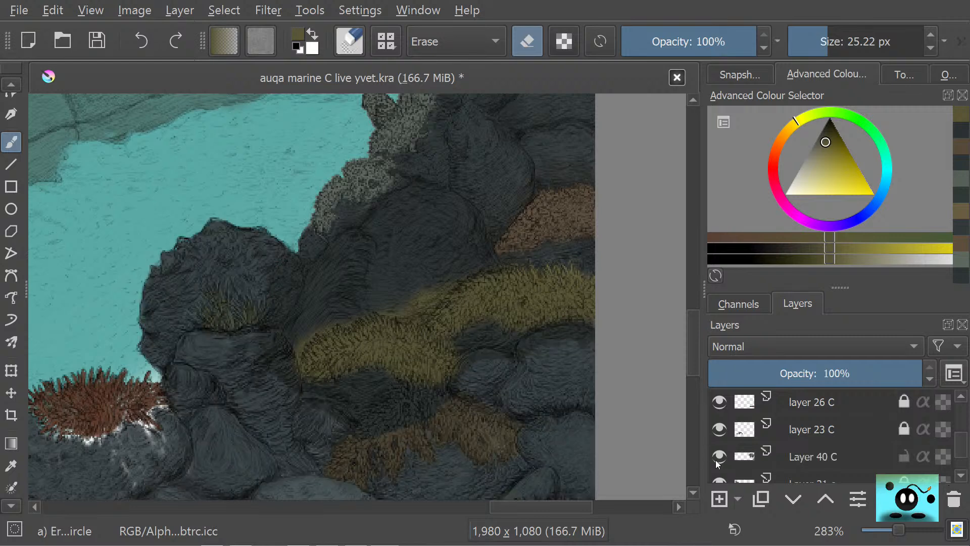
{"action": "left_click", "coordinate": [713, 458]}
{"action": "left_click", "coordinate": [714, 459]}
{"action": "left_click", "coordinate": [711, 458]}
{"action": "left_click", "coordinate": [710, 458]}
{"action": "left_click", "coordinate": [709, 457]}
{"action": "left_click", "coordinate": [708, 458]}
{"action": "left_click", "coordinate": [713, 457]}
{"action": "left_click", "coordinate": [712, 457]}
{"action": "left_click", "coordinate": [712, 456]}
{"action": "left_click", "coordinate": [719, 457]}
{"action": "left_click", "coordinate": [713, 458]}
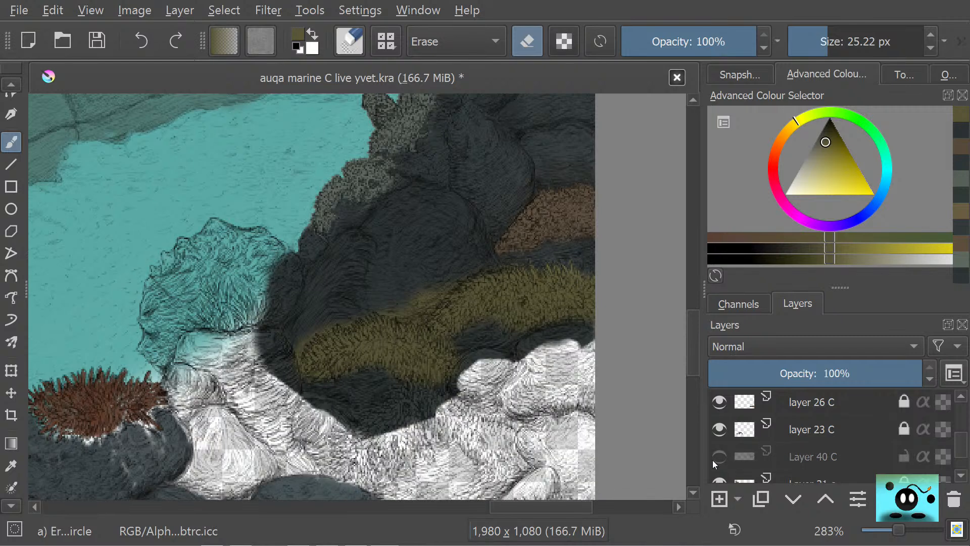
{"action": "left_click", "coordinate": [712, 458]}
- Return to the upper layer 40 C and erase its dark paint covering the brown coral below the yellow band
{"action": "key", "text": "/"}
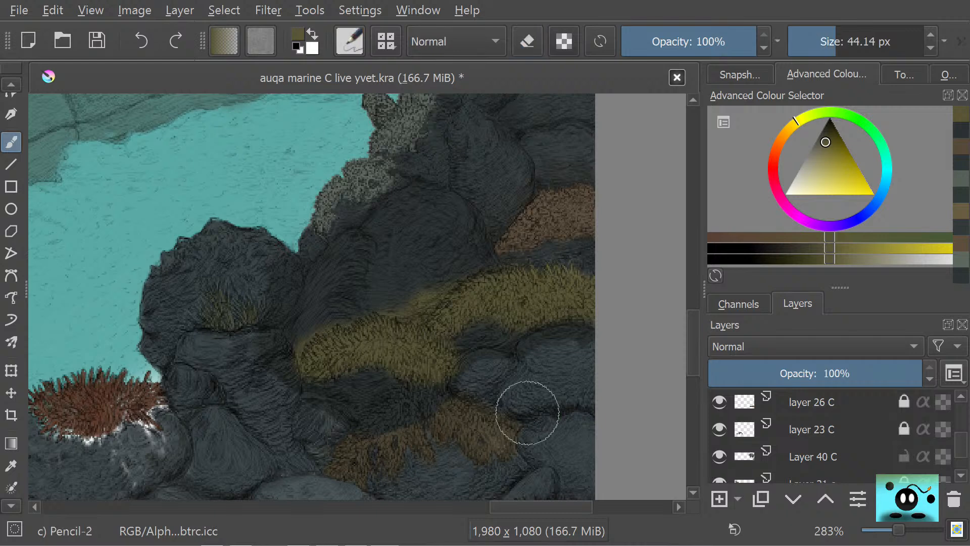
{"action": "scroll", "coordinate": [964, 443], "scroll_direction": "up", "scroll_amount": 2}
{"action": "mouse_move", "coordinate": [964, 444]}
{"action": "left_mouse_down"}
{"action": "mouse_move", "coordinate": [960, 407]}
{"action": "mouse_move", "coordinate": [961, 440]}
{"action": "mouse_move", "coordinate": [960, 431]}
{"action": "left_mouse_up"}
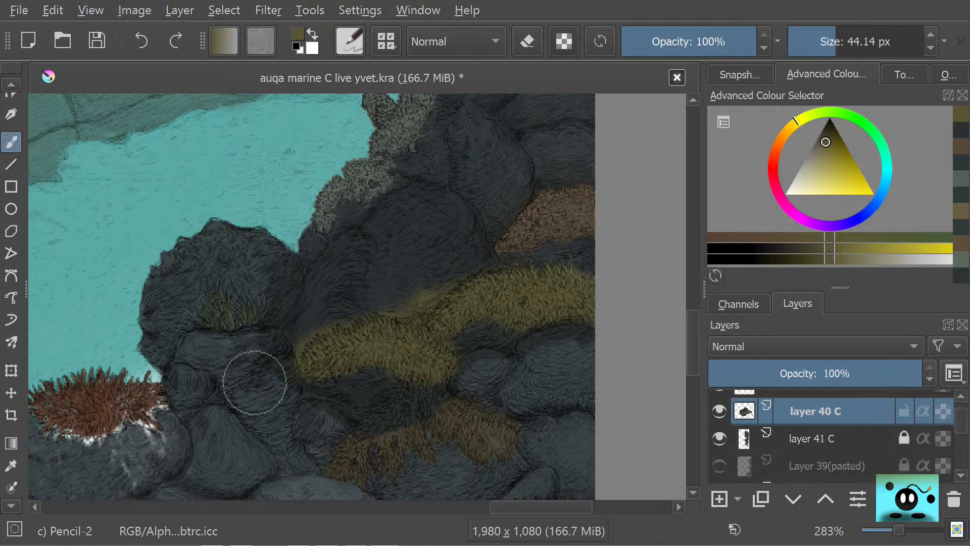
{"action": "key", "text": "e"}
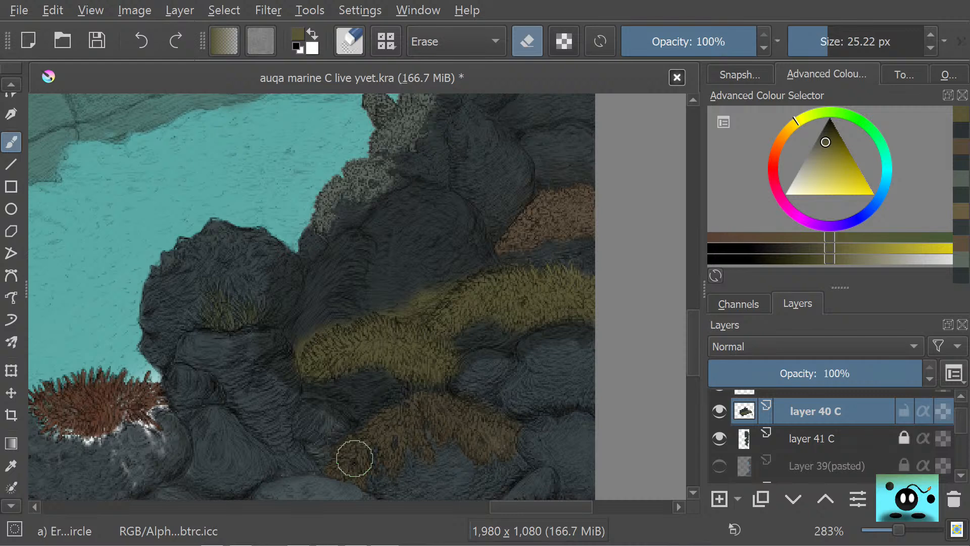
- Erase layer 40 C's dark overspill along the left edge of the large rock beside the yellow coral
{"action": "scroll", "coordinate": [505, 309], "scroll_direction": "up", "scroll_amount": 2}
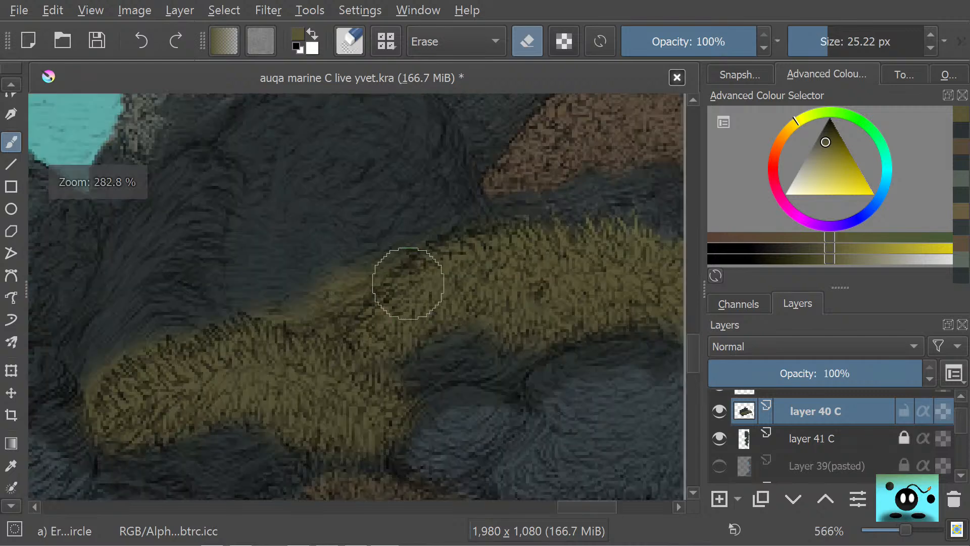
{"action": "scroll", "coordinate": [395, 290], "scroll_direction": "down", "scroll_amount": 1}
{"action": "scroll", "coordinate": [394, 290], "scroll_direction": "up", "scroll_amount": 1}
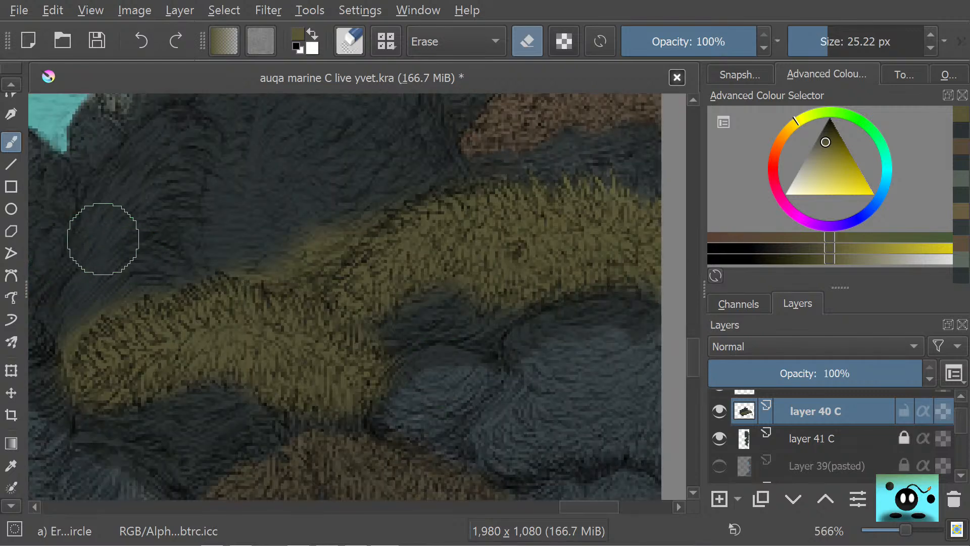
{"action": "scroll", "coordinate": [97, 179], "scroll_direction": "down", "scroll_amount": 2}
{"action": "scroll", "coordinate": [151, 172], "scroll_direction": "up", "scroll_amount": 1}
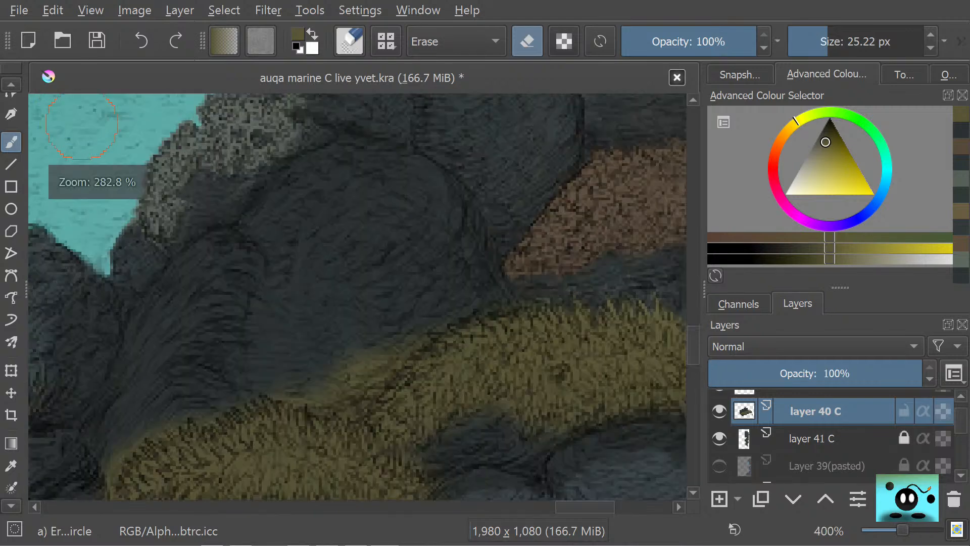
{"action": "scroll", "coordinate": [162, 169], "scroll_direction": "down", "scroll_amount": 1}
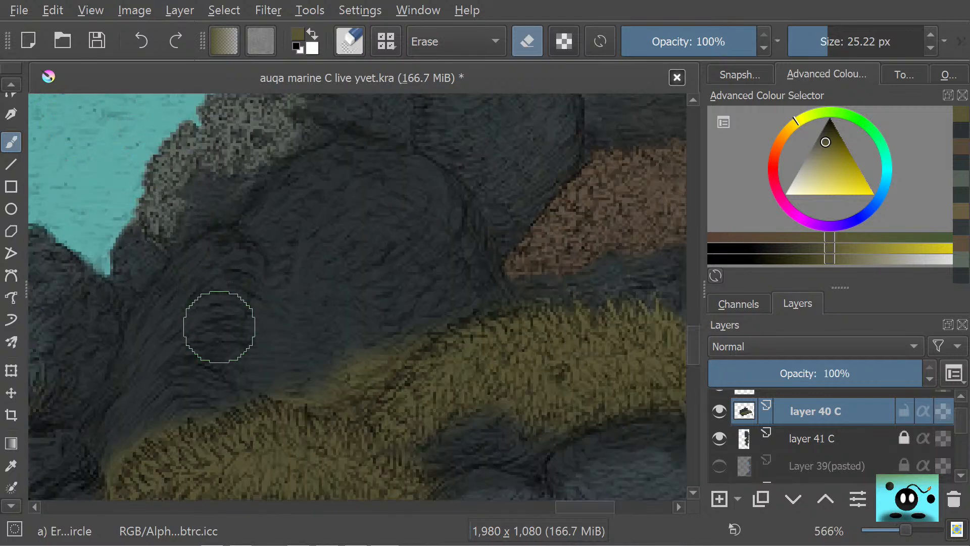
{"action": "scroll", "coordinate": [217, 334], "scroll_direction": "down", "scroll_amount": 1}
{"action": "scroll", "coordinate": [217, 445], "scroll_direction": "down", "scroll_amount": 1}
{"action": "scroll", "coordinate": [167, 463], "scroll_direction": "up", "scroll_amount": 2}
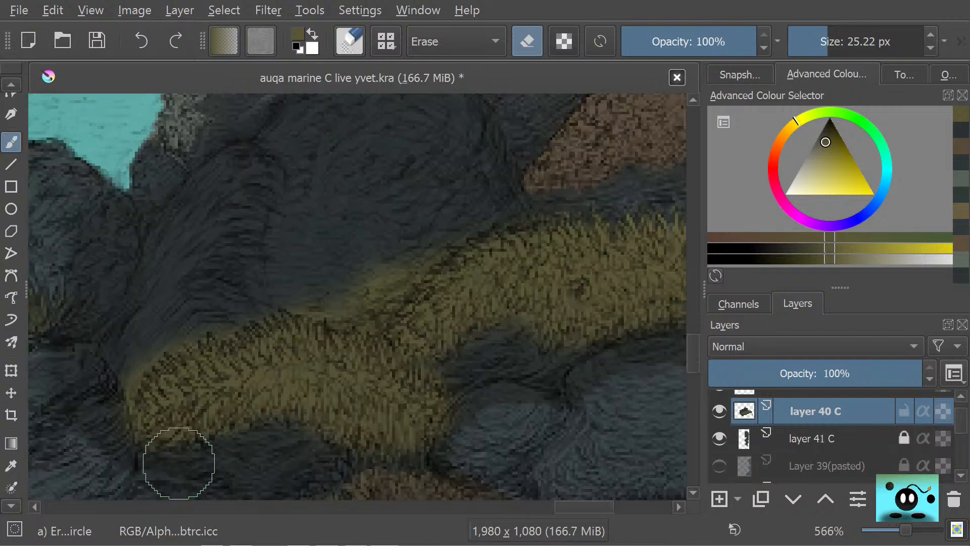
{"action": "mouse_move", "coordinate": [86, 228]}
{"action": "left_mouse_down"}
{"action": "mouse_move", "coordinate": [84, 193]}
{"action": "mouse_move", "coordinate": [108, 224]}
{"action": "mouse_move", "coordinate": [100, 204]}
{"action": "mouse_move", "coordinate": [100, 282]}
{"action": "mouse_move", "coordinate": [85, 284]}
{"action": "mouse_move", "coordinate": [73, 317]}
{"action": "mouse_move", "coordinate": [80, 275]}
{"action": "mouse_move", "coordinate": [73, 314]}
{"action": "mouse_move", "coordinate": [79, 285]}
{"action": "mouse_move", "coordinate": [63, 323]}
{"action": "mouse_move", "coordinate": [72, 297]}
{"action": "mouse_move", "coordinate": [47, 317]}
{"action": "mouse_move", "coordinate": [134, 180]}
{"action": "mouse_move", "coordinate": [239, 101]}
{"action": "left_mouse_up"}
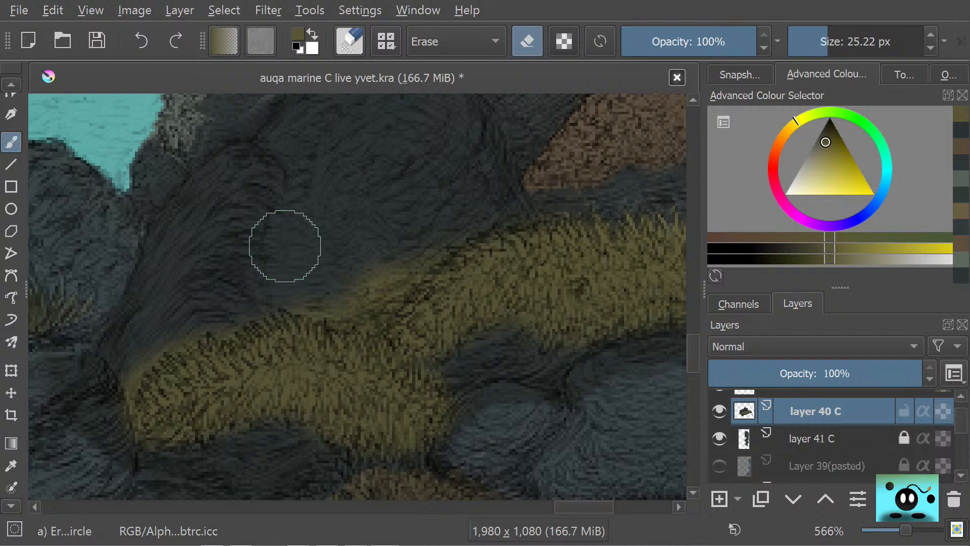
- Sample the dark rock colour and retouch the yellow coral's blurry upper edge with the Pencil-2 brush at 2.09 px
{"action": "key", "text": "slash"}
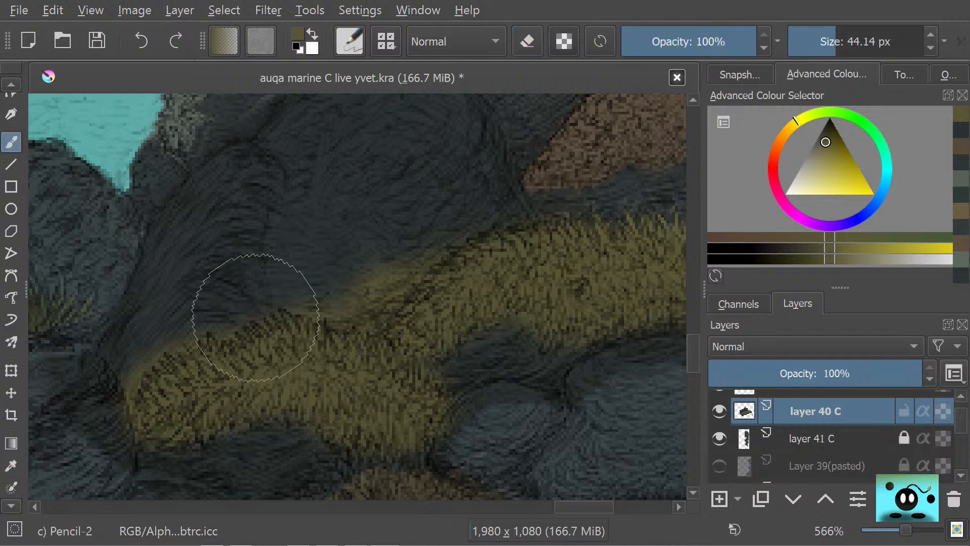
{"action": "left_click", "coordinate": [11, 465]}
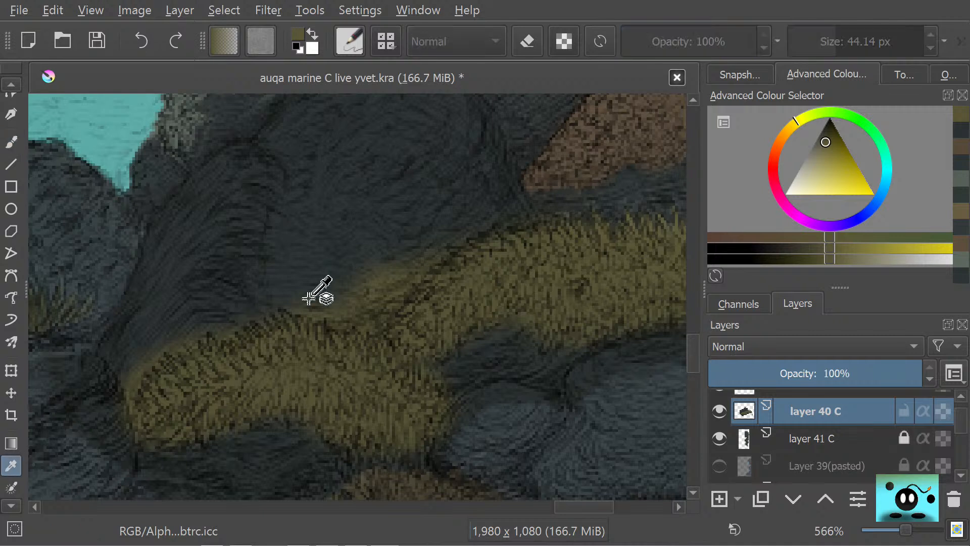
{"action": "left_click", "coordinate": [324, 271]}
{"action": "left_click", "coordinate": [7, 140]}
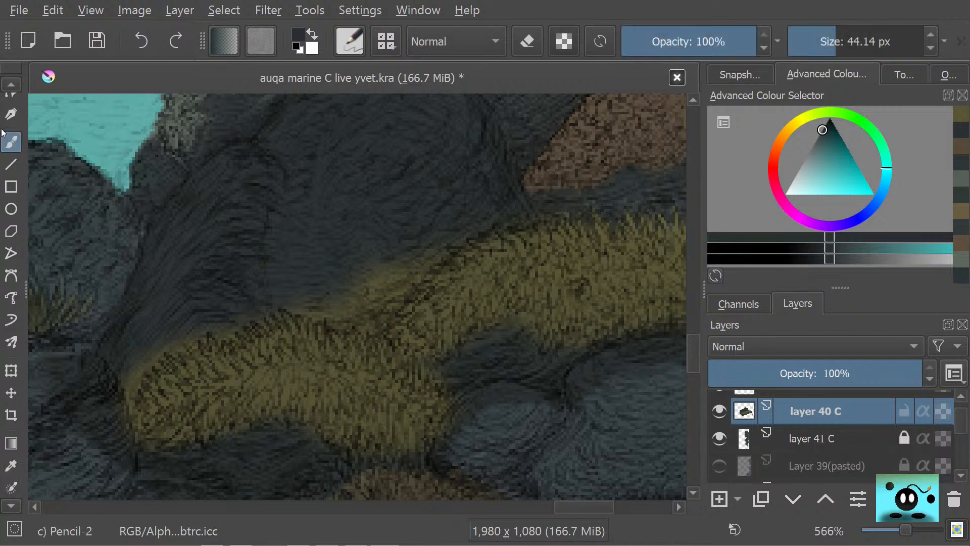
{"action": "left_click_drag", "start_coordinate": [854, 42], "coordinate": [806, 41]}
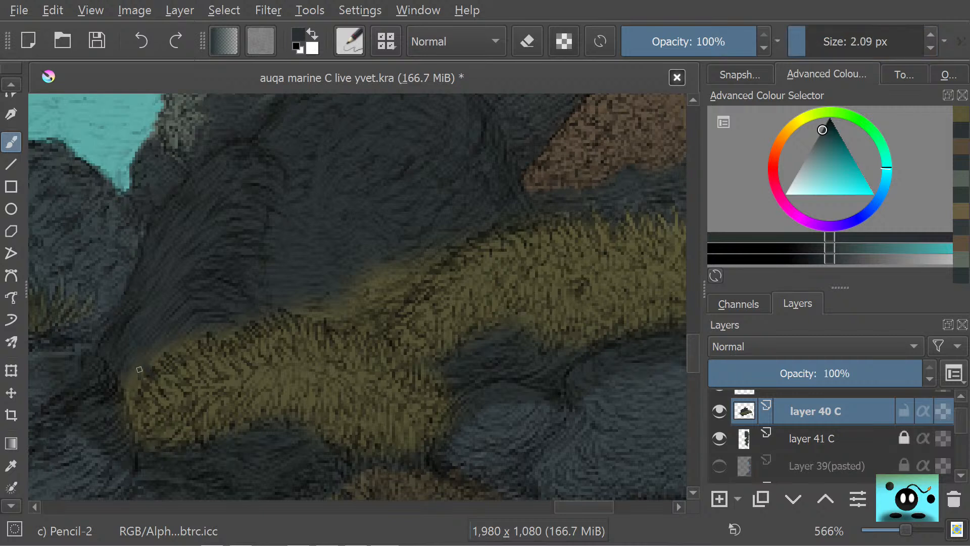
{"action": "mouse_move", "coordinate": [140, 369]}
{"action": "left_mouse_down"}
{"action": "mouse_move", "coordinate": [127, 404]}
{"action": "mouse_move", "coordinate": [125, 369]}
{"action": "mouse_move", "coordinate": [139, 348]}
{"action": "mouse_move", "coordinate": [146, 366]}
{"action": "mouse_move", "coordinate": [190, 324]}
{"action": "left_mouse_up"}
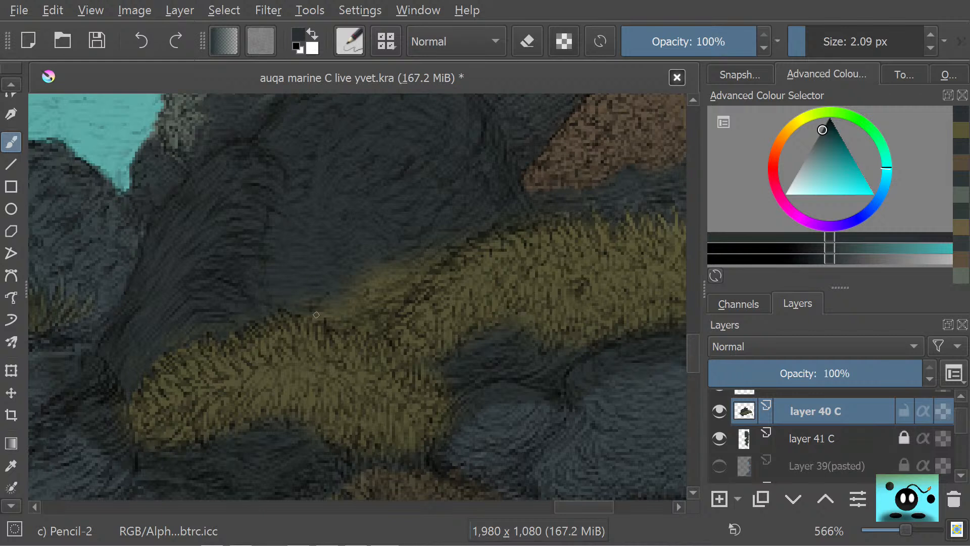
{"action": "mouse_move", "coordinate": [319, 313]}
{"action": "left_mouse_down"}
{"action": "mouse_move", "coordinate": [340, 332]}
{"action": "mouse_move", "coordinate": [341, 311]}
{"action": "mouse_move", "coordinate": [353, 322]}
{"action": "mouse_move", "coordinate": [356, 314]}
{"action": "mouse_move", "coordinate": [362, 336]}
{"action": "mouse_move", "coordinate": [365, 303]}
{"action": "mouse_move", "coordinate": [358, 325]}
{"action": "mouse_move", "coordinate": [376, 334]}
{"action": "mouse_move", "coordinate": [376, 306]}
{"action": "mouse_move", "coordinate": [368, 317]}
{"action": "mouse_move", "coordinate": [377, 284]}
{"action": "mouse_move", "coordinate": [367, 322]}
{"action": "mouse_move", "coordinate": [365, 295]}
{"action": "mouse_move", "coordinate": [347, 316]}
{"action": "mouse_move", "coordinate": [351, 281]}
{"action": "mouse_move", "coordinate": [334, 292]}
{"action": "left_mouse_up"}
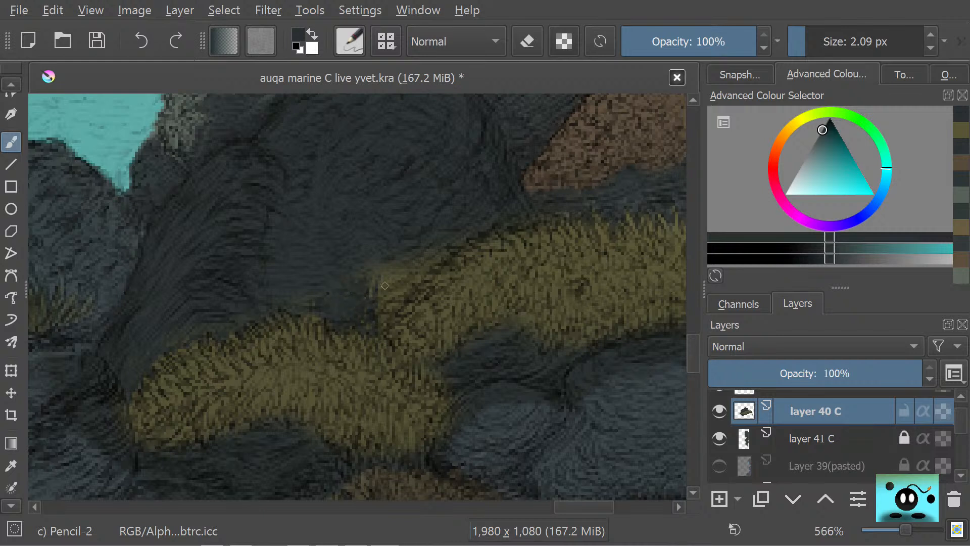
{"action": "mouse_move", "coordinate": [408, 262]}
{"action": "left_mouse_down"}
{"action": "mouse_move", "coordinate": [377, 300]}
{"action": "mouse_move", "coordinate": [410, 264]}
{"action": "mouse_move", "coordinate": [382, 309]}
{"action": "left_mouse_up"}
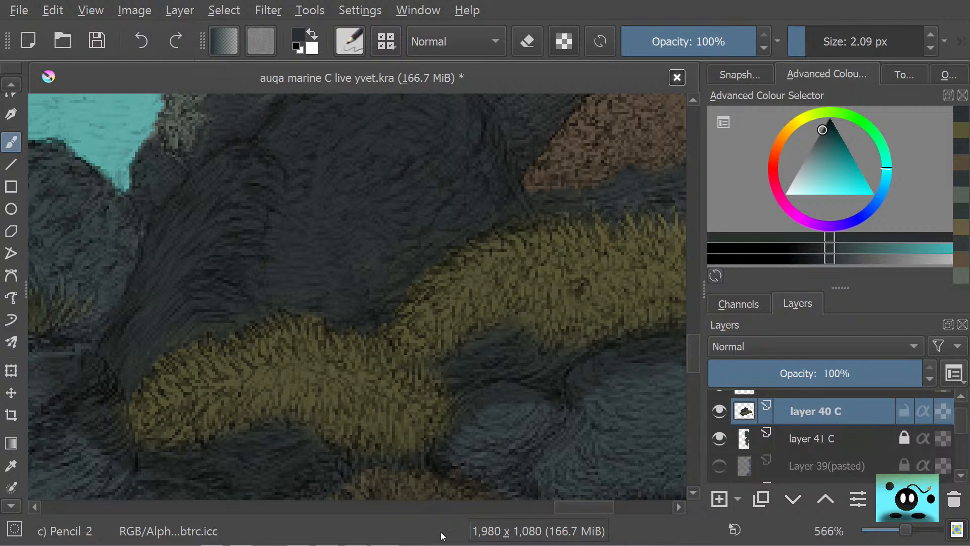
- Erase the dark overspill above the yellow coral's upper edge near the canvas border with a 1.75 px circle eraser
{"action": "left_click_drag", "start_coordinate": [566, 509], "coordinate": [586, 509]}
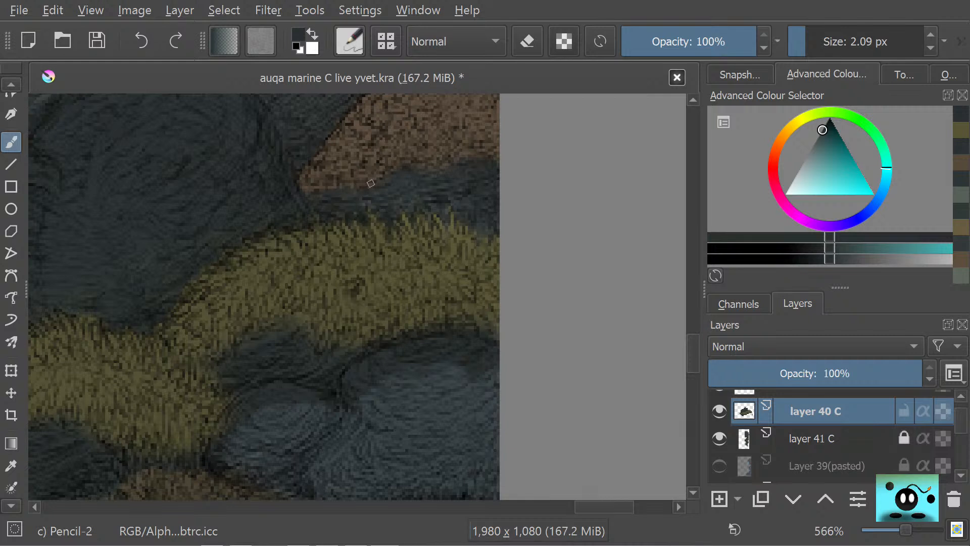
{"action": "key", "text": "e"}
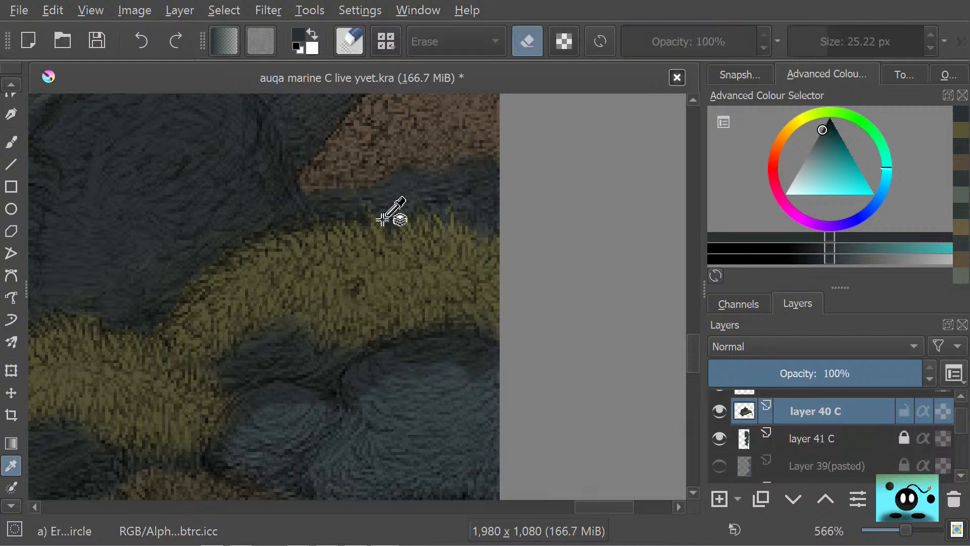
{"action": "key", "text": "b"}
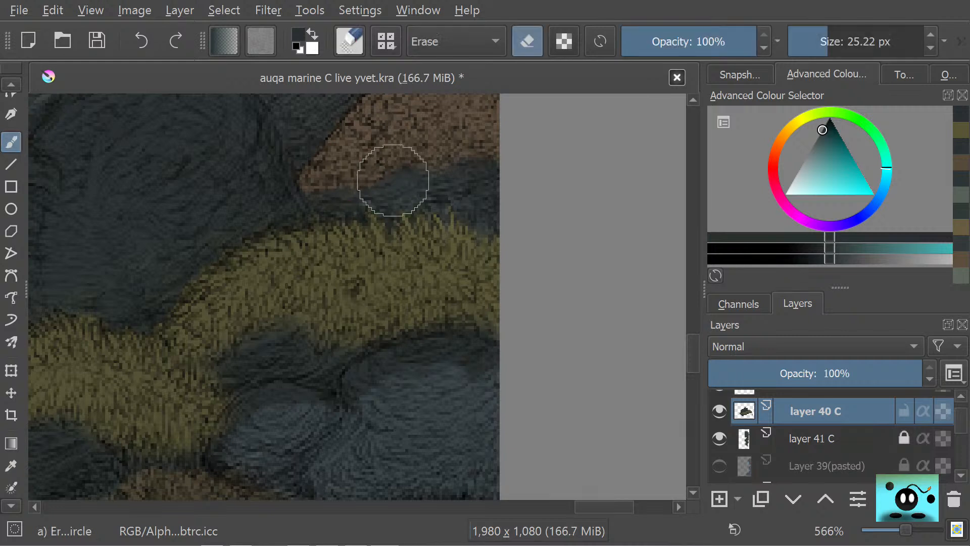
{"action": "left_click_drag", "start_coordinate": [811, 37], "coordinate": [804, 38]}
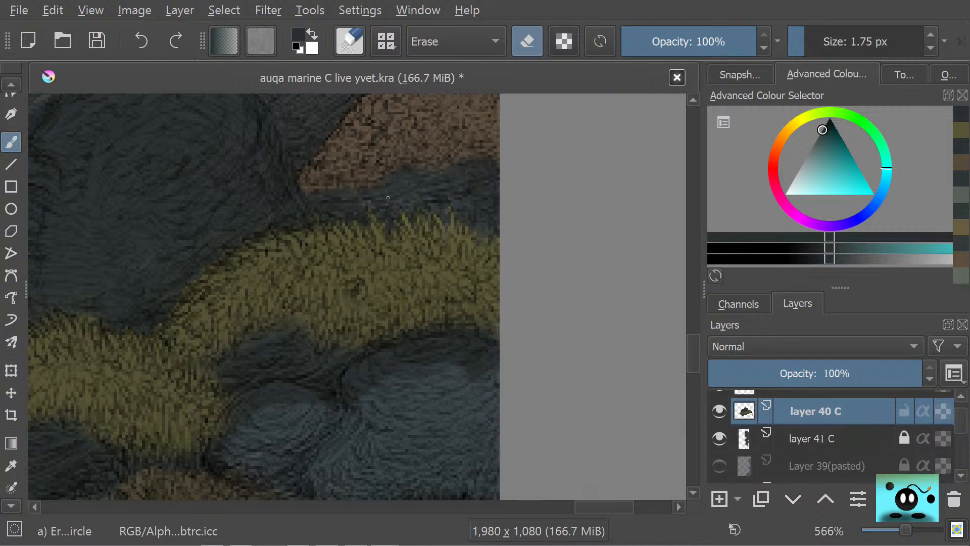
{"action": "left_click_drag", "start_coordinate": [393, 203], "coordinate": [403, 199]}
- Toggle layer 40 C's visibility to compare the repainted coral and rocks with the artwork beneath
{"action": "left_click", "coordinate": [716, 414]}
{"action": "left_click", "coordinate": [717, 414]}
{"action": "left_click", "coordinate": [717, 414]}
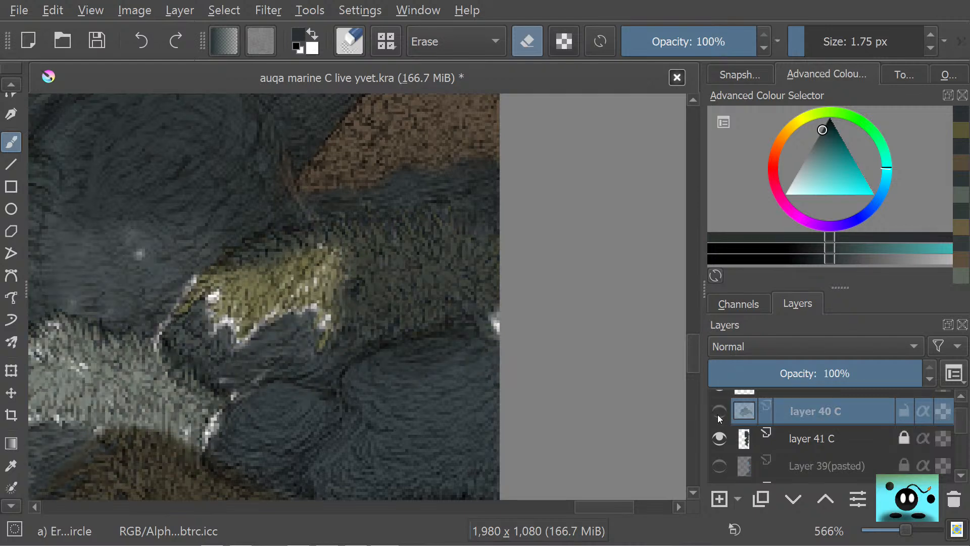
{"action": "left_click", "coordinate": [718, 415]}
- Refine the small dark rock's edge under the yellow coral with the 2.09 px Pencil-2 brush and save the painting
{"action": "key", "text": "slash"}
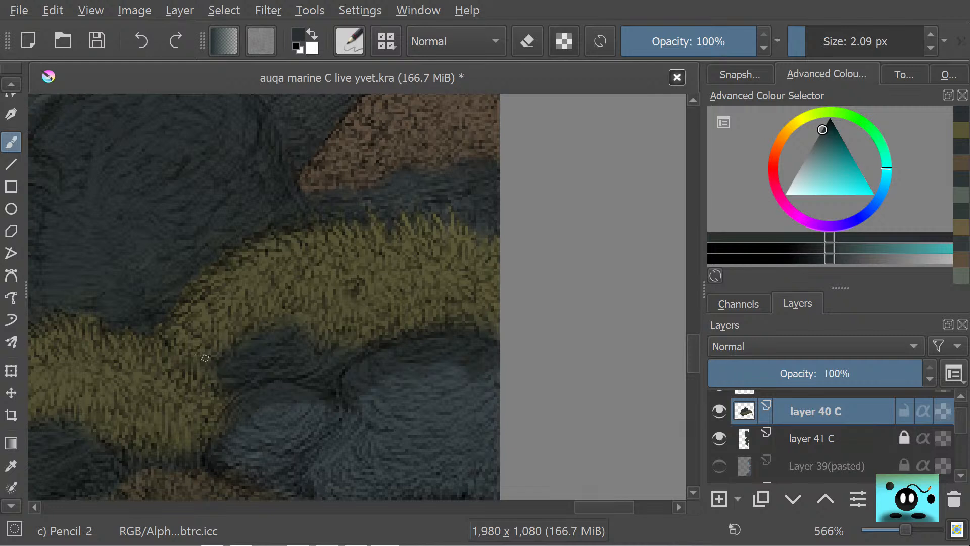
{"action": "left_click_drag", "start_coordinate": [199, 359], "coordinate": [212, 374]}
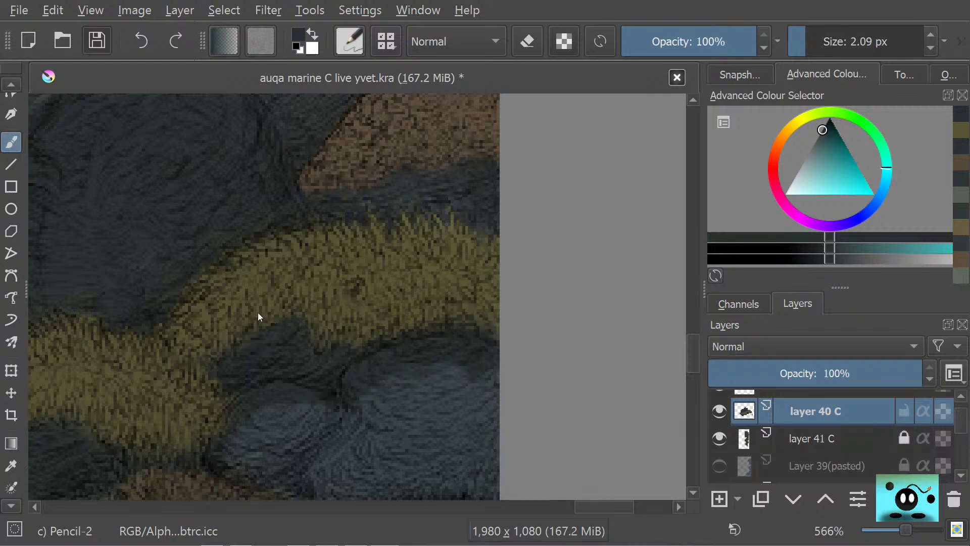
{"action": "key", "text": "ctrl+s"}
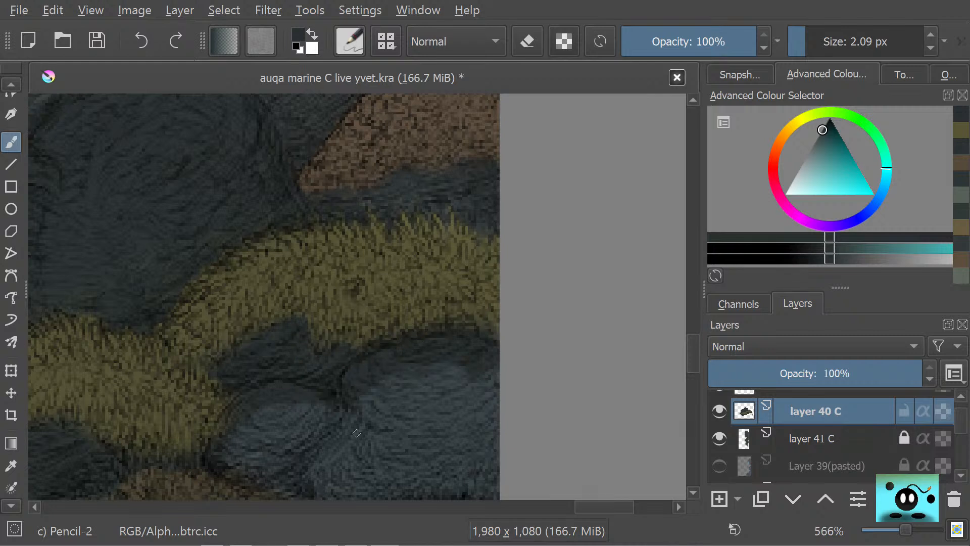
- Erase layer 40 C's dark paint around the upper and left edges of the small rounded rock with a 9.34 px eraser
{"action": "key", "text": "e"}
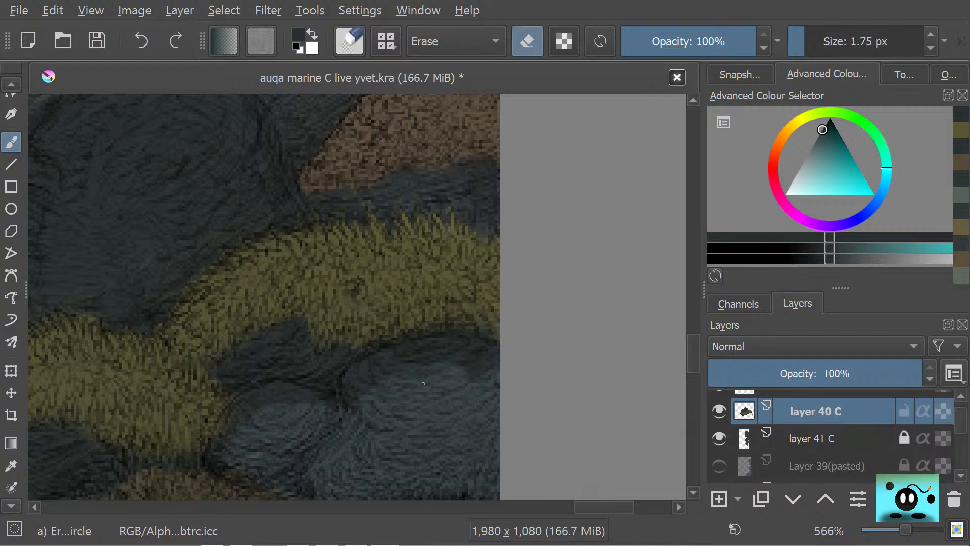
{"action": "left_click", "coordinate": [811, 41]}
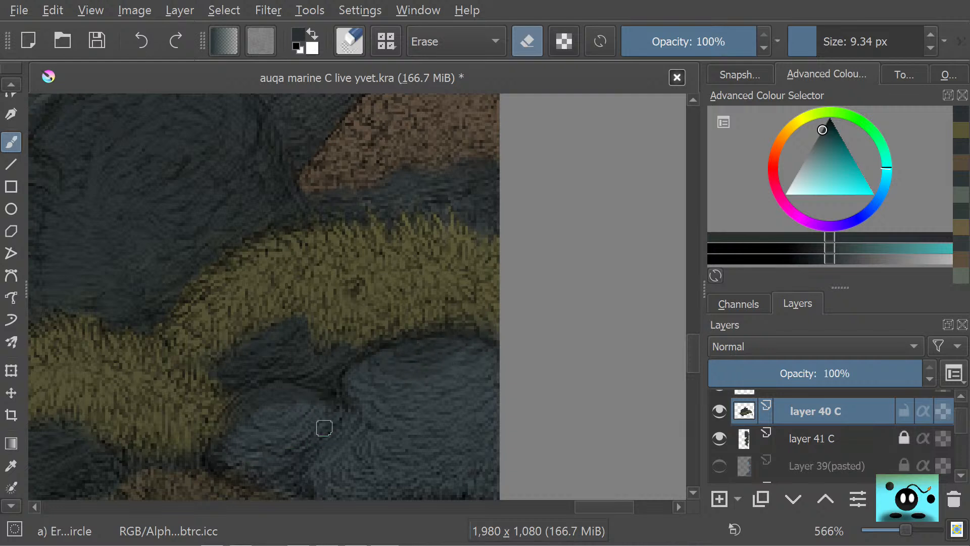
{"action": "left_click_drag", "start_coordinate": [317, 407], "coordinate": [290, 397]}
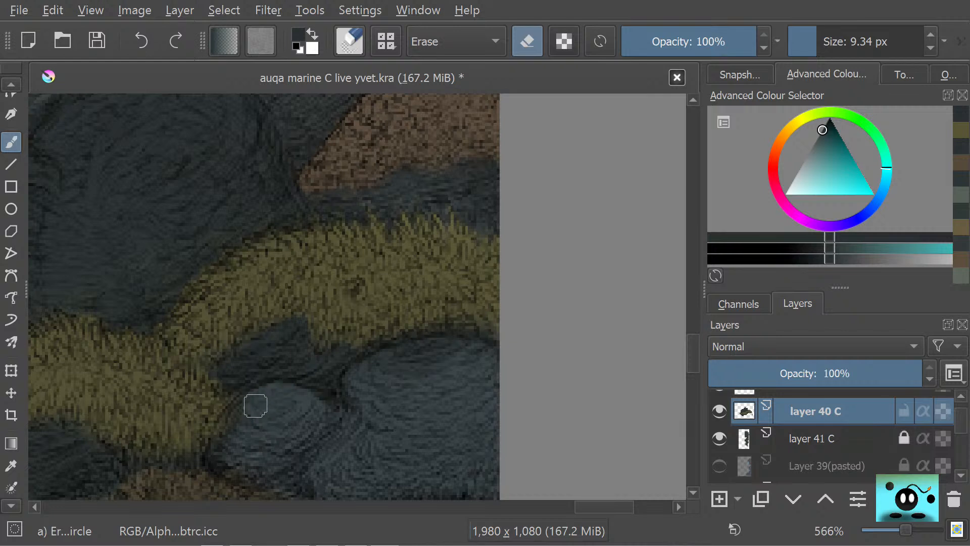
{"action": "mouse_move", "coordinate": [256, 406]}
{"action": "left_mouse_down"}
{"action": "mouse_move", "coordinate": [223, 453]}
{"action": "mouse_move", "coordinate": [237, 450]}
{"action": "left_mouse_up"}
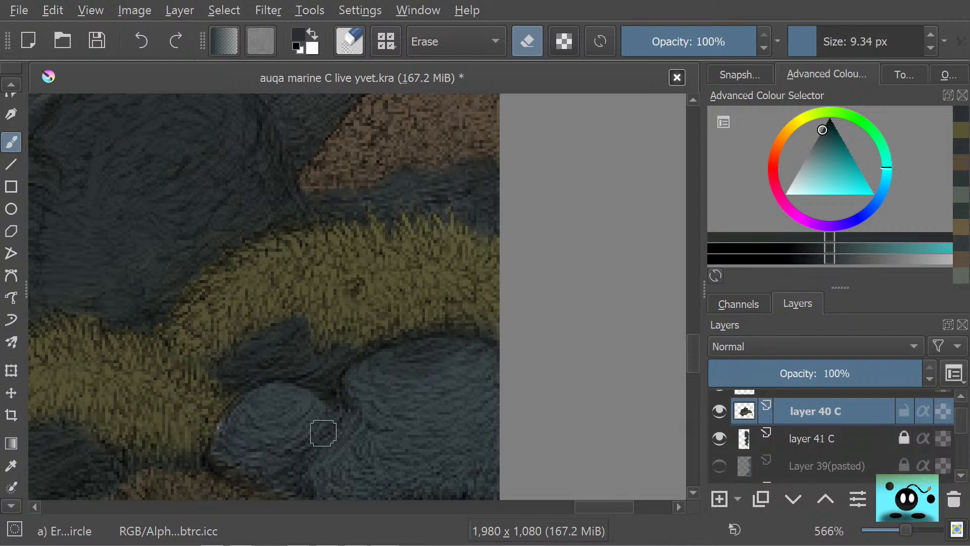
- Sample the coral's dark olive colour and retouch its lower edge above the brown coral with Pencil-2
{"action": "scroll", "coordinate": [688, 360], "scroll_direction": "down", "scroll_amount": 4}
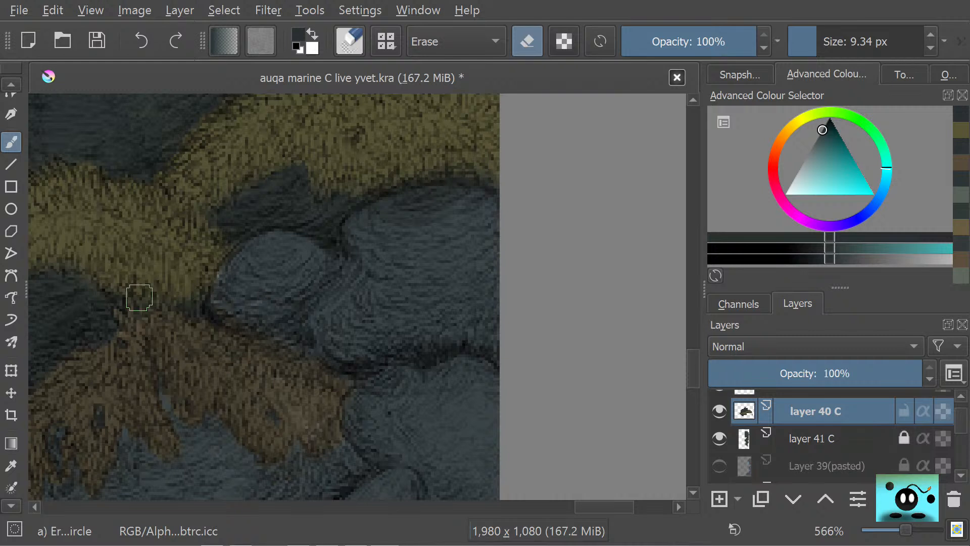
{"action": "key", "text": "slash"}
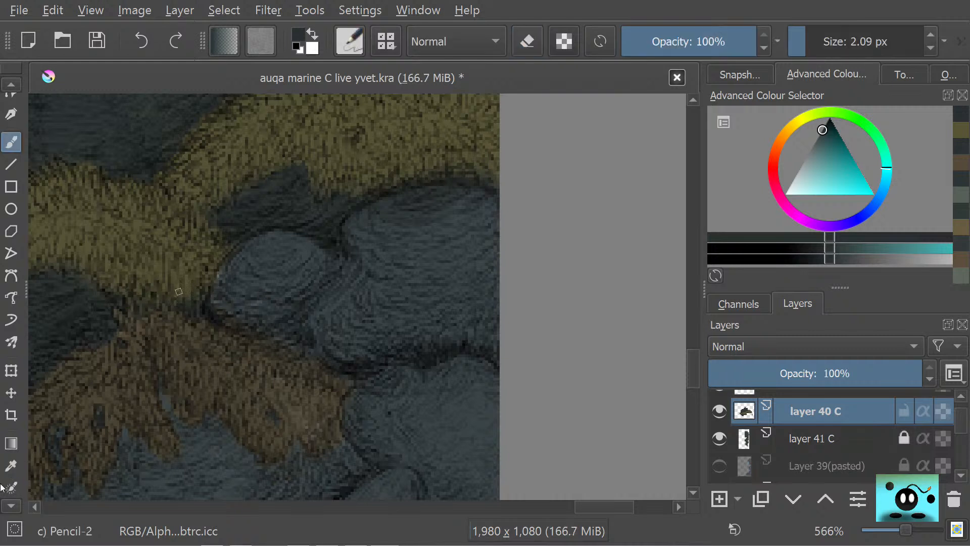
{"action": "left_click", "coordinate": [11, 465]}
{"action": "left_click", "coordinate": [185, 292]}
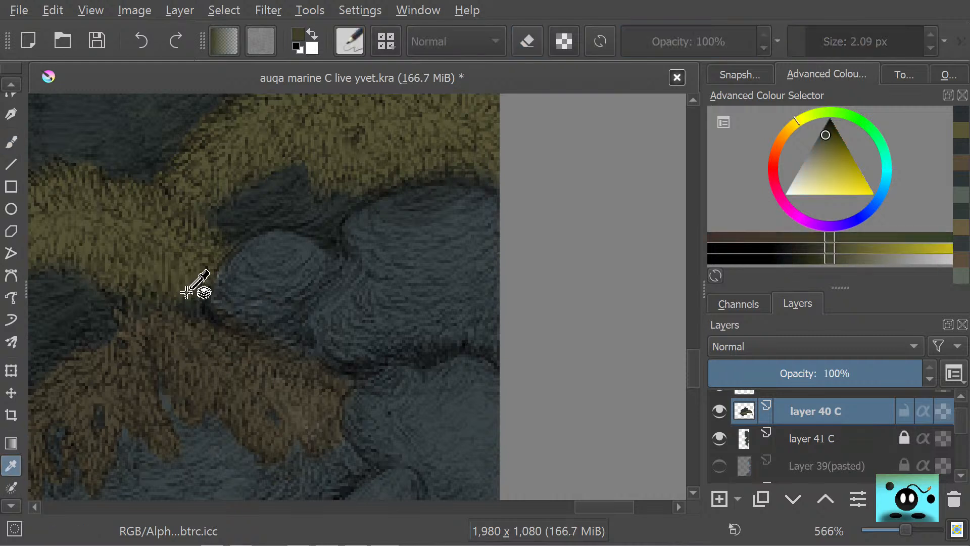
{"action": "key", "text": "b"}
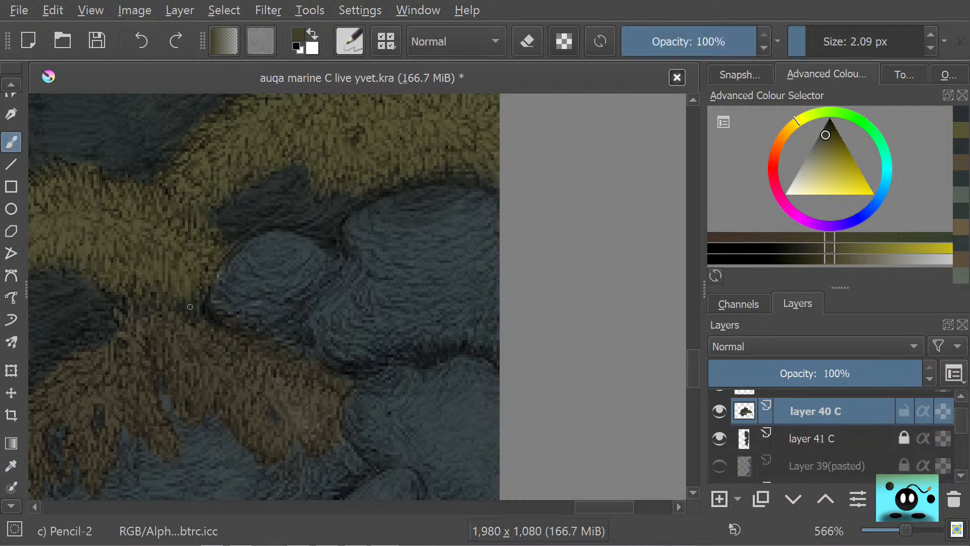
{"action": "left_click", "coordinate": [137, 294]}
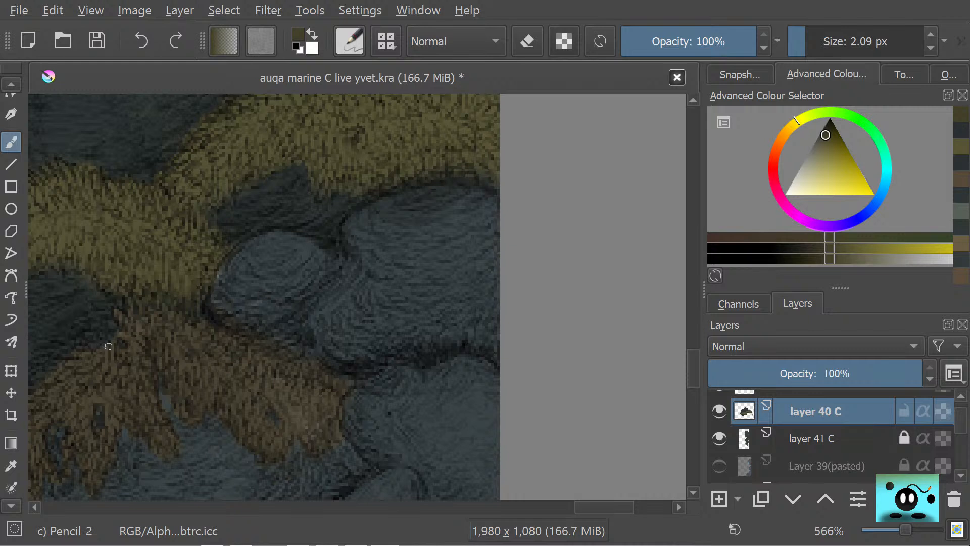
- Sample the dark rock colour, retouch the coral's edge beside the small rounded rock, and save the painting
{"action": "key", "text": "p"}
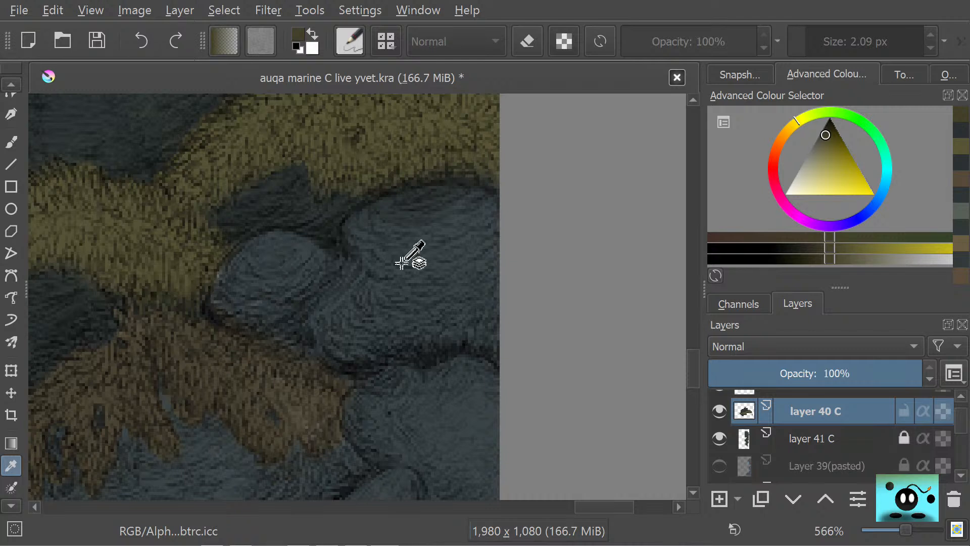
{"action": "left_click", "coordinate": [107, 128]}
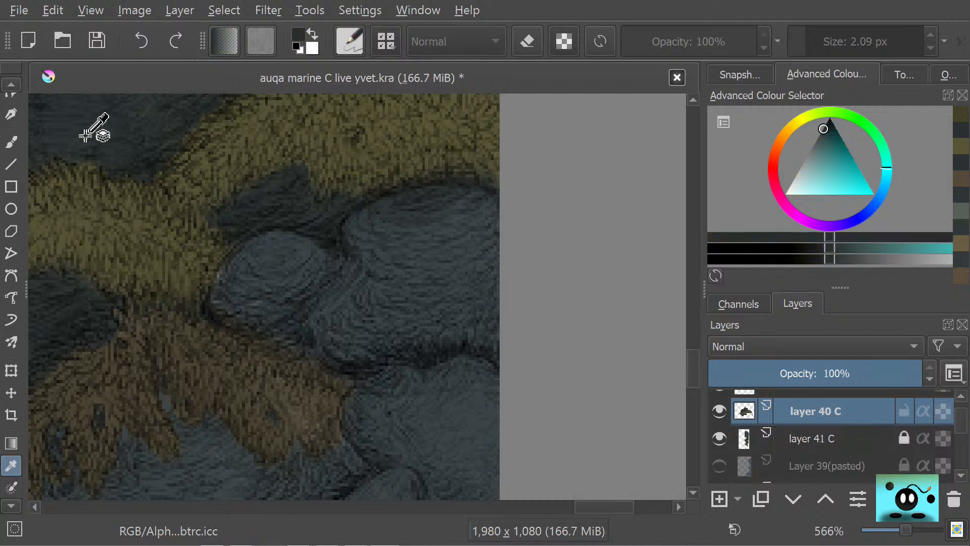
{"action": "left_click", "coordinate": [3, 146]}
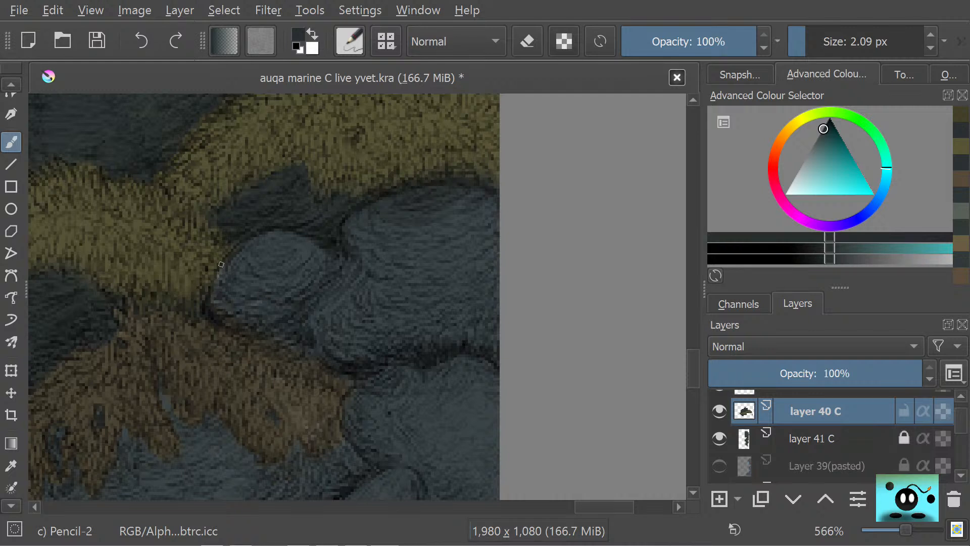
{"action": "left_click_drag", "start_coordinate": [218, 274], "coordinate": [235, 228]}
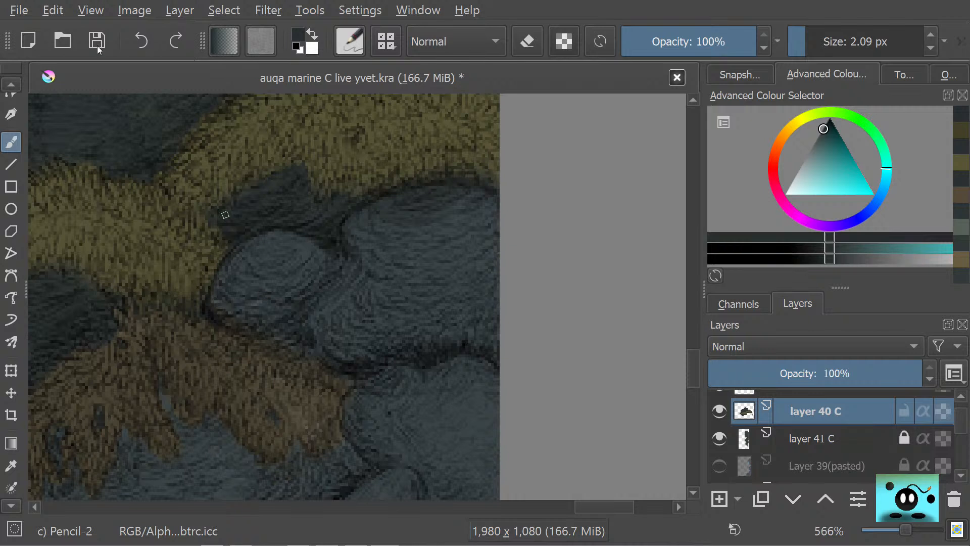
{"action": "left_click", "coordinate": [97, 39]}
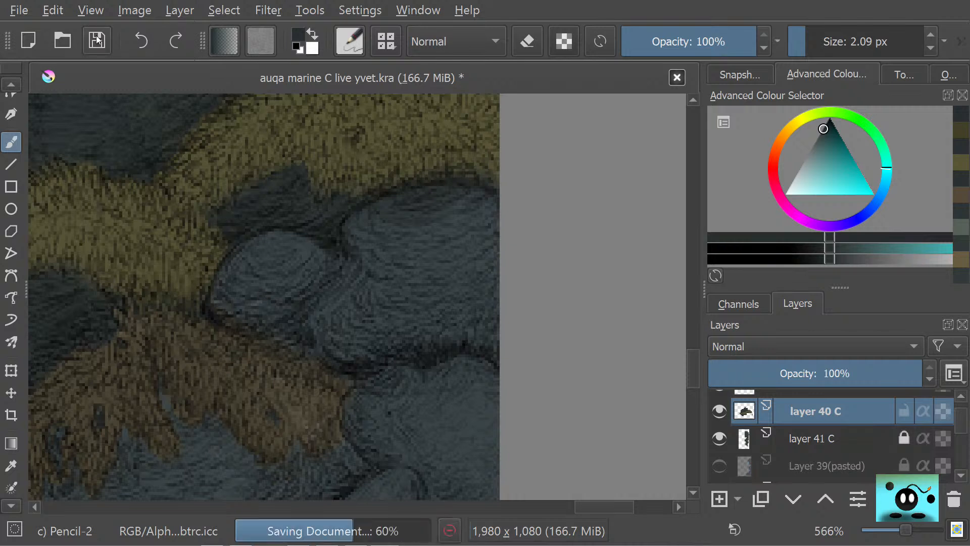
- Touch up the notch in the yellow coral's upper edge with the dark rock colour
{"action": "key", "text": "1"}
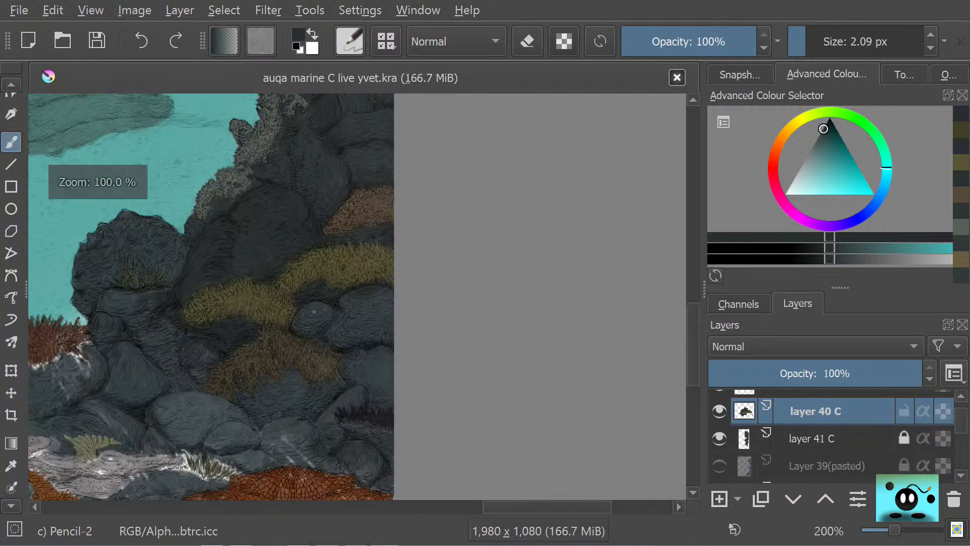
{"action": "scroll", "coordinate": [315, 311], "scroll_direction": "down", "scroll_amount": 3}
{"action": "scroll", "coordinate": [391, 440], "scroll_direction": "up", "scroll_amount": 4}
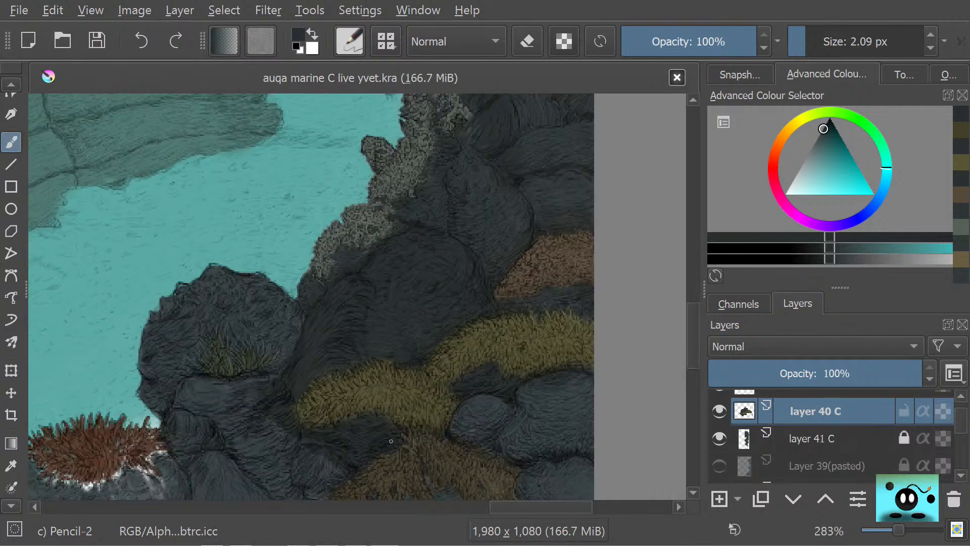
{"action": "scroll", "coordinate": [391, 441], "scroll_direction": "up", "scroll_amount": 3}
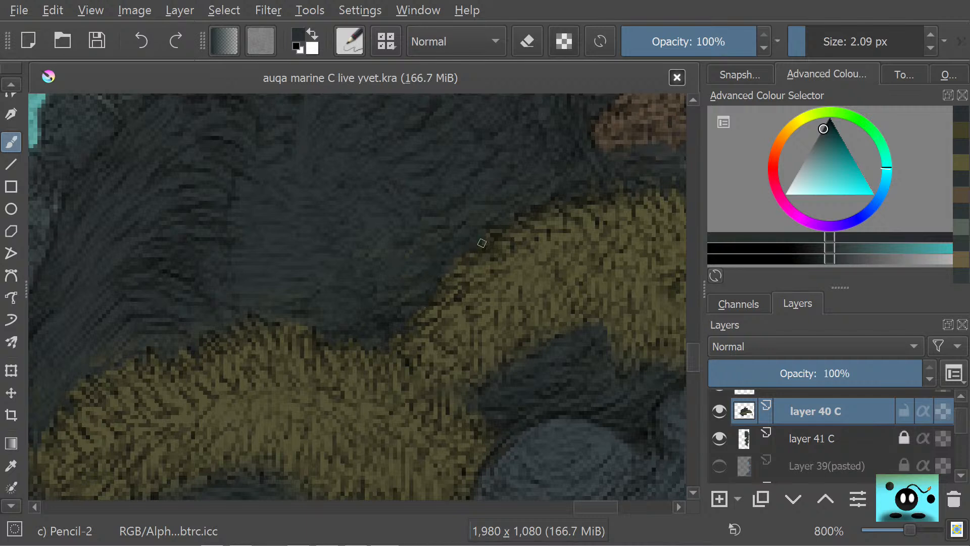
{"action": "left_click", "coordinate": [404, 331]}
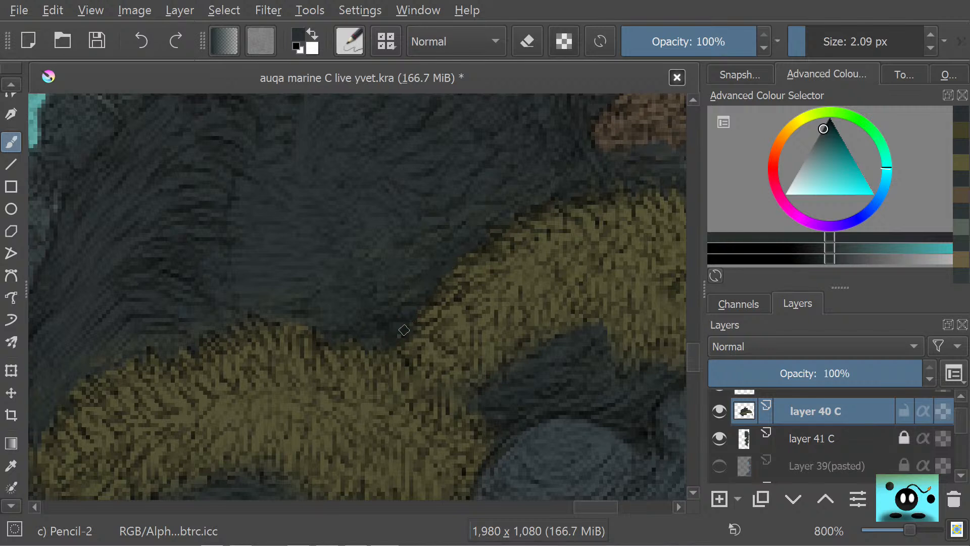
- Toggle the Background layer's visibility repeatedly to compare the whole painting with and without it, leaving it hidden
{"action": "scroll", "coordinate": [404, 331], "scroll_direction": "down", "scroll_amount": 10}
{"action": "scroll", "coordinate": [404, 330], "scroll_direction": "up", "scroll_amount": 1}
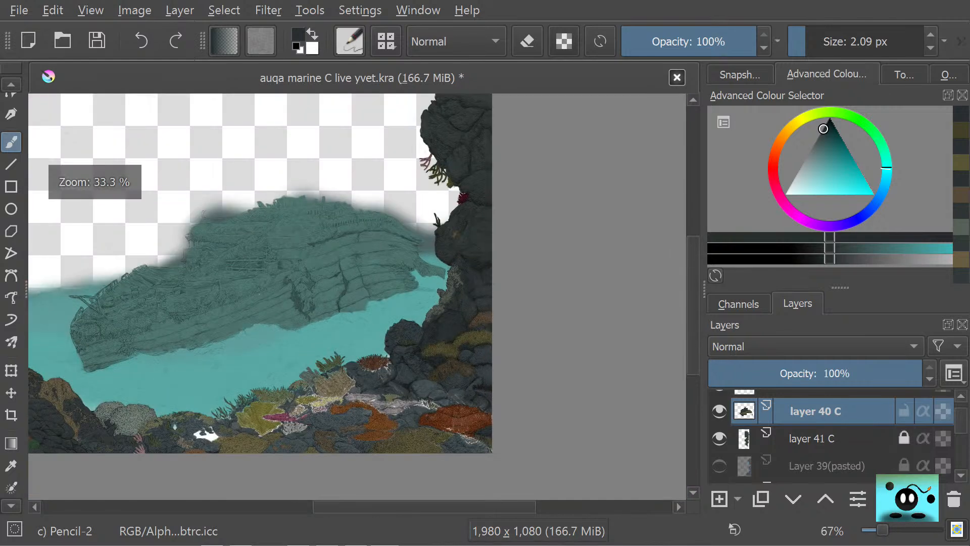
{"action": "scroll", "coordinate": [861, 455], "scroll_direction": "down", "scroll_amount": 15}
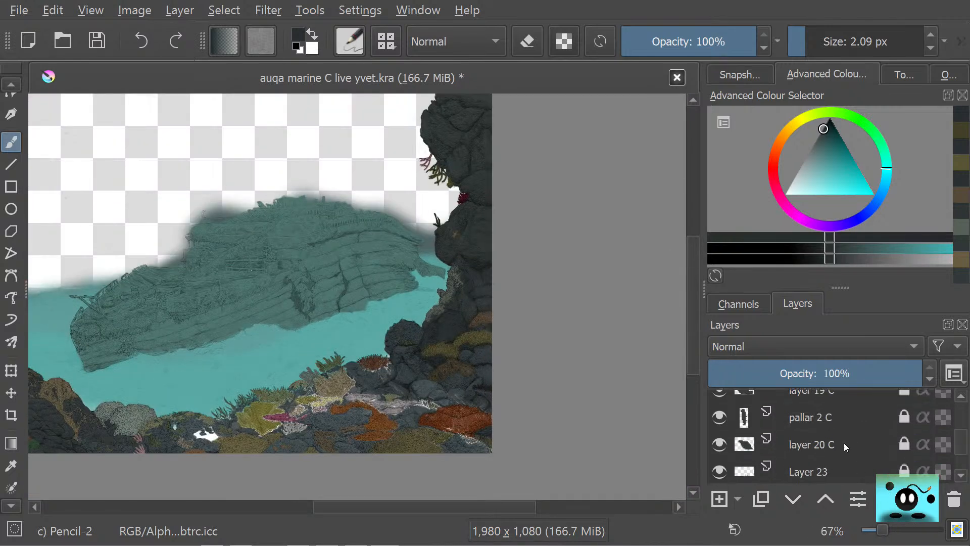
{"action": "scroll", "coordinate": [848, 444], "scroll_direction": "down", "scroll_amount": 3}
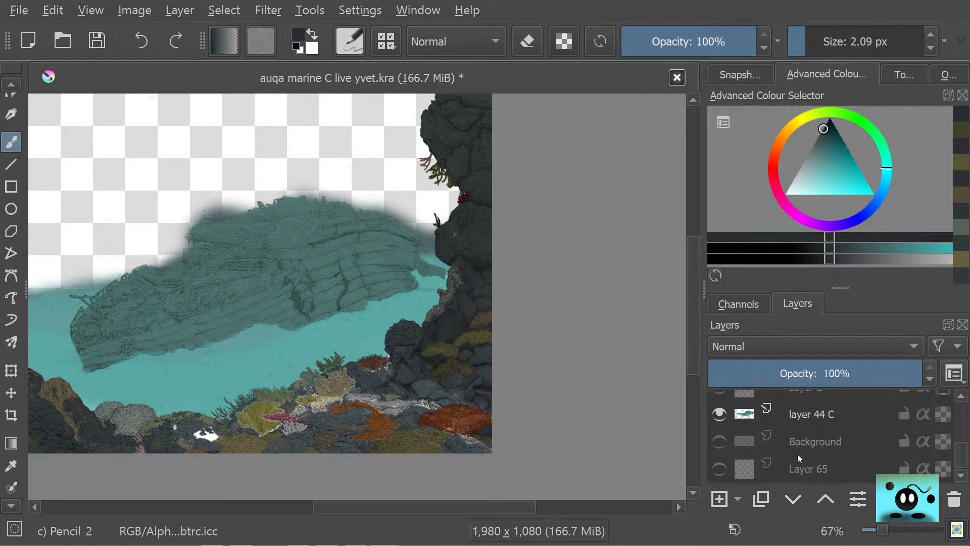
{"action": "left_click", "coordinate": [720, 441]}
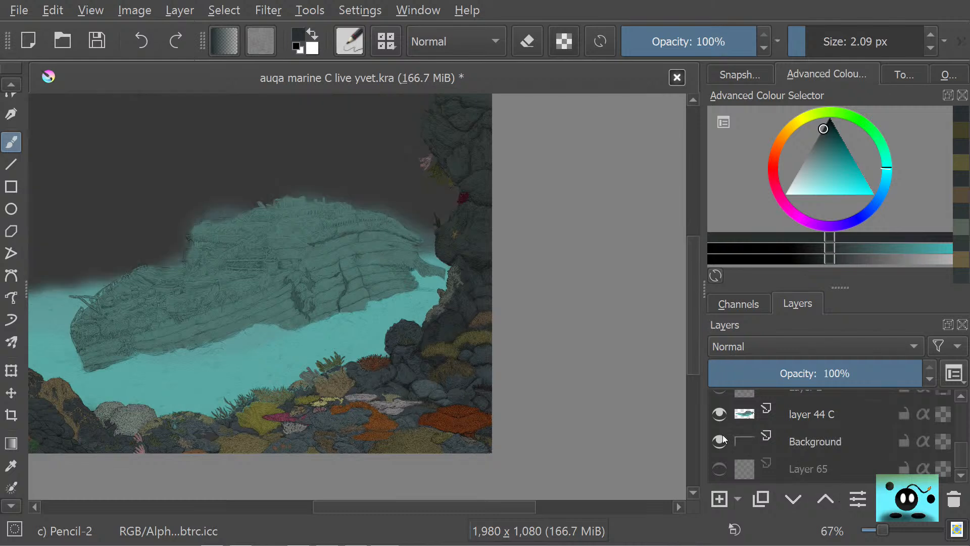
{"action": "left_click", "coordinate": [723, 438]}
{"action": "left_click", "coordinate": [724, 438]}
{"action": "left_click", "coordinate": [723, 437]}
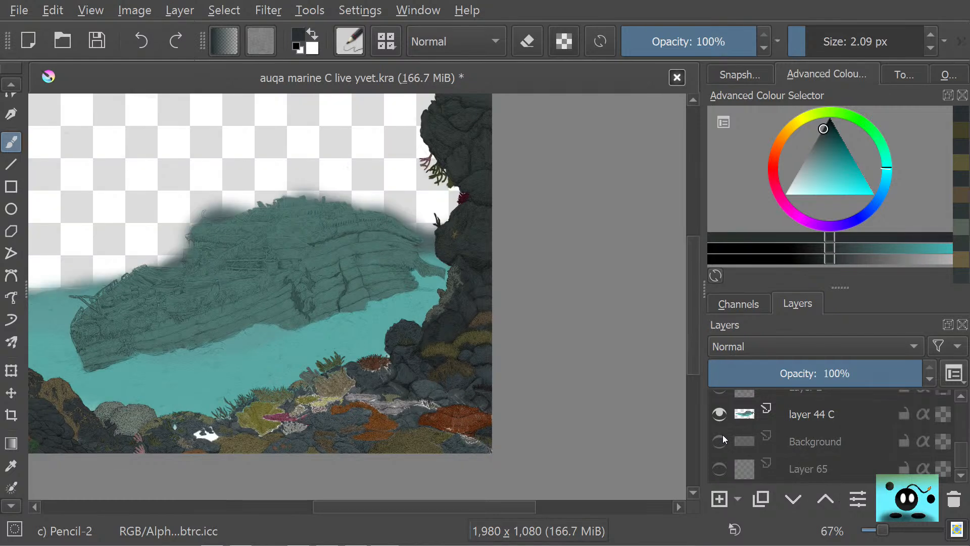
{"action": "left_click", "coordinate": [723, 438]}
{"action": "left_click", "coordinate": [723, 438]}
{"action": "left_click", "coordinate": [723, 437]}
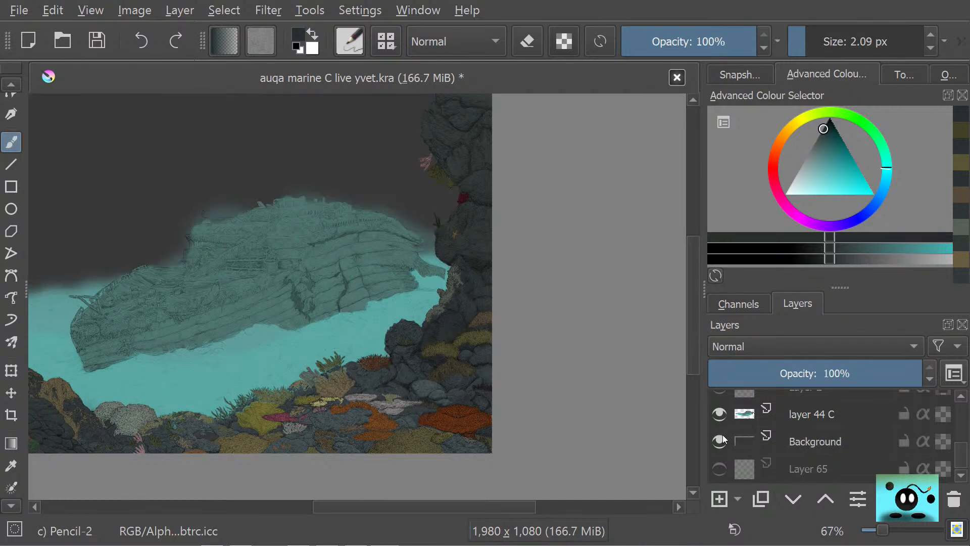
{"action": "left_click", "coordinate": [723, 436]}
{"action": "left_click", "coordinate": [723, 437]}
{"action": "left_click", "coordinate": [722, 437]}
{"action": "left_click", "coordinate": [723, 437]}
{"action": "left_click", "coordinate": [723, 437]}
{"action": "left_click", "coordinate": [723, 438]}
{"action": "left_click", "coordinate": [723, 438]}
{"action": "left_click", "coordinate": [723, 437]}
{"action": "left_click", "coordinate": [723, 438]}
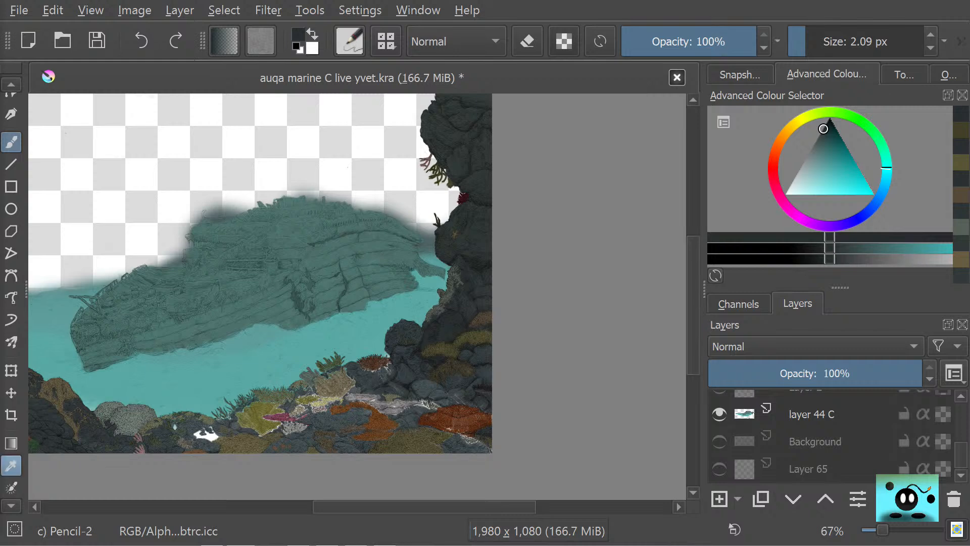
{"action": "left_click_drag", "start_coordinate": [438, 508], "coordinate": [368, 500]}
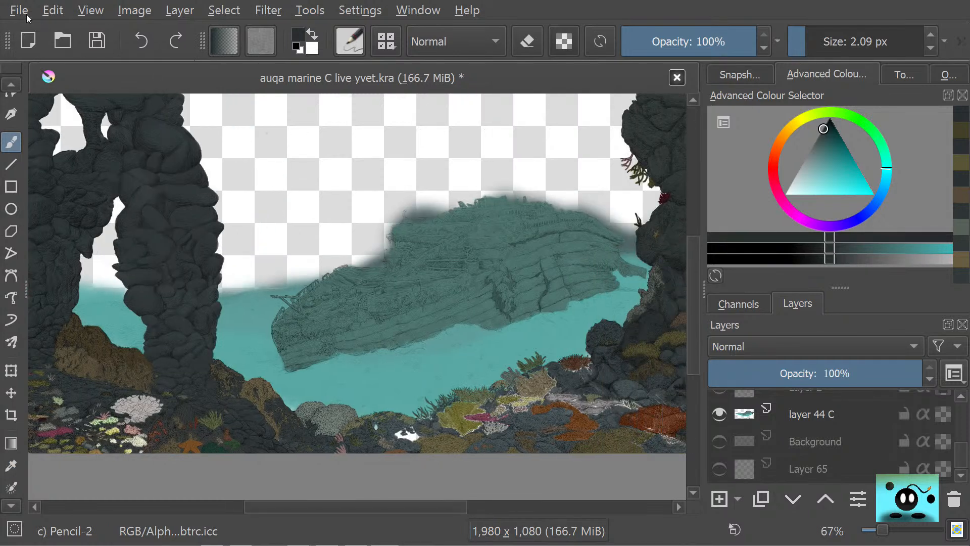